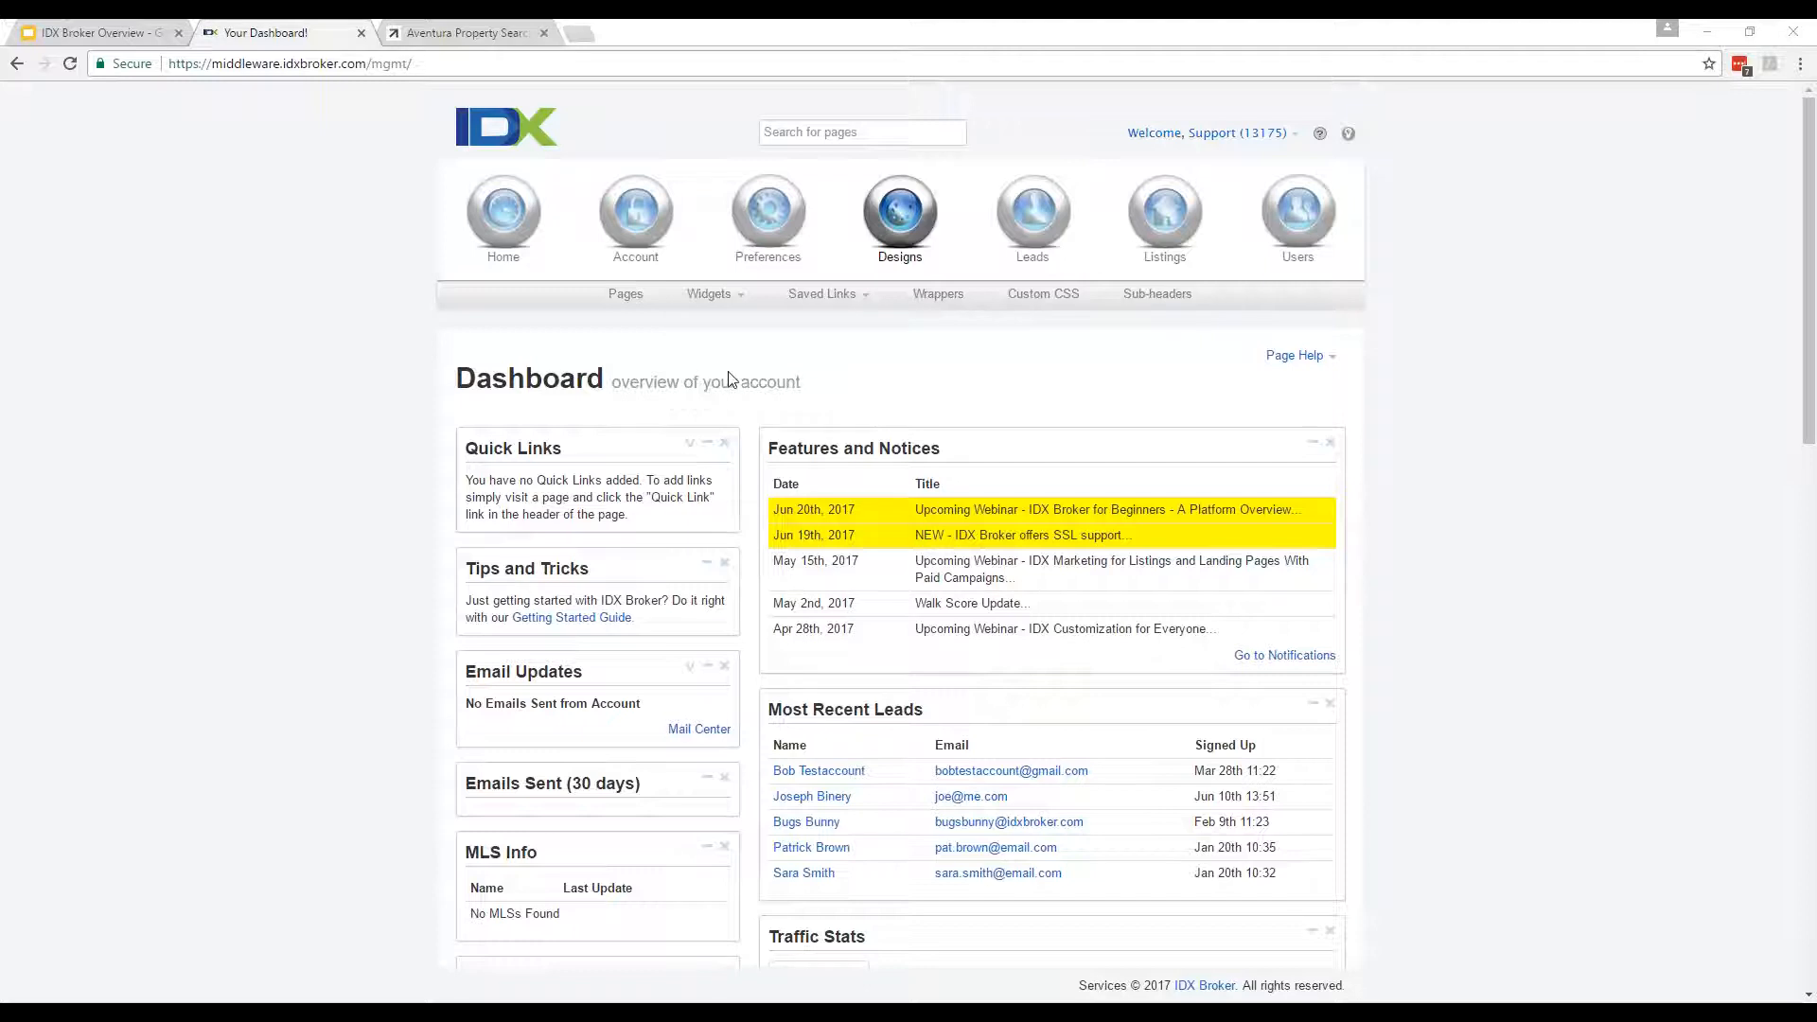
Open Designs › Pages and scroll through its search, map, results, details, listing and contact page groups.
left_click(628, 298)
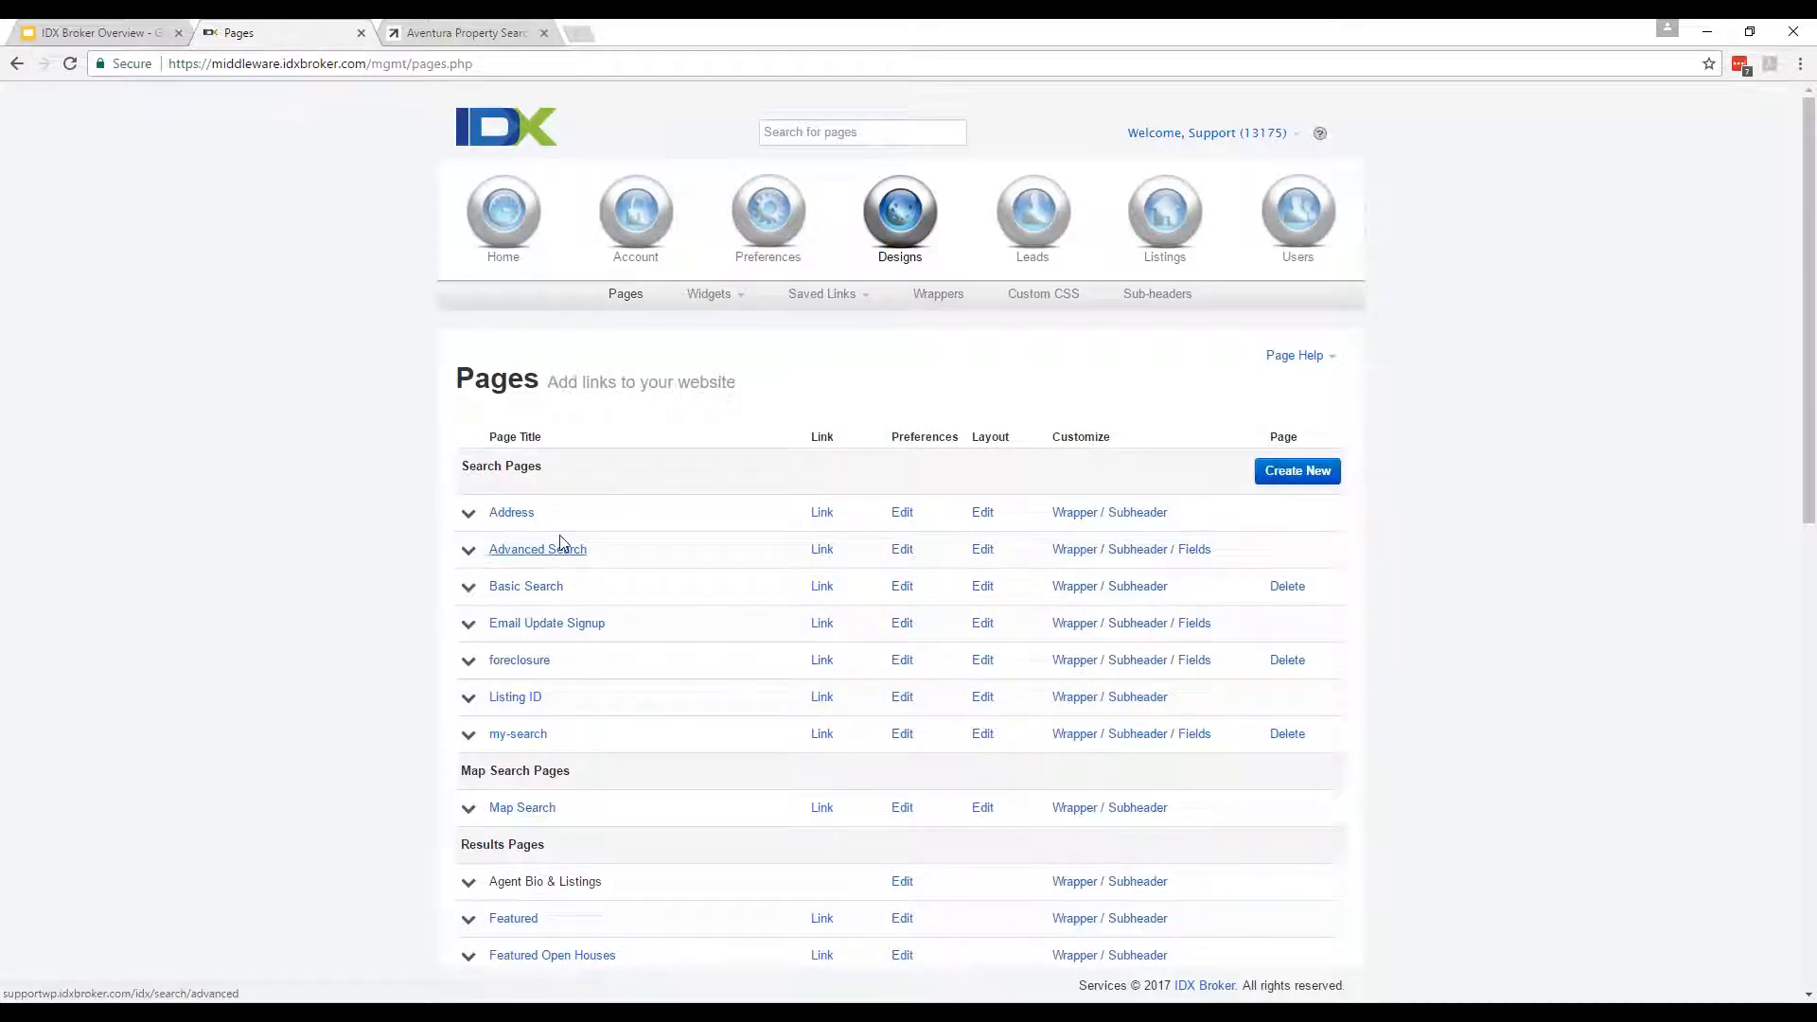
scroll(597, 578, "down", 3)
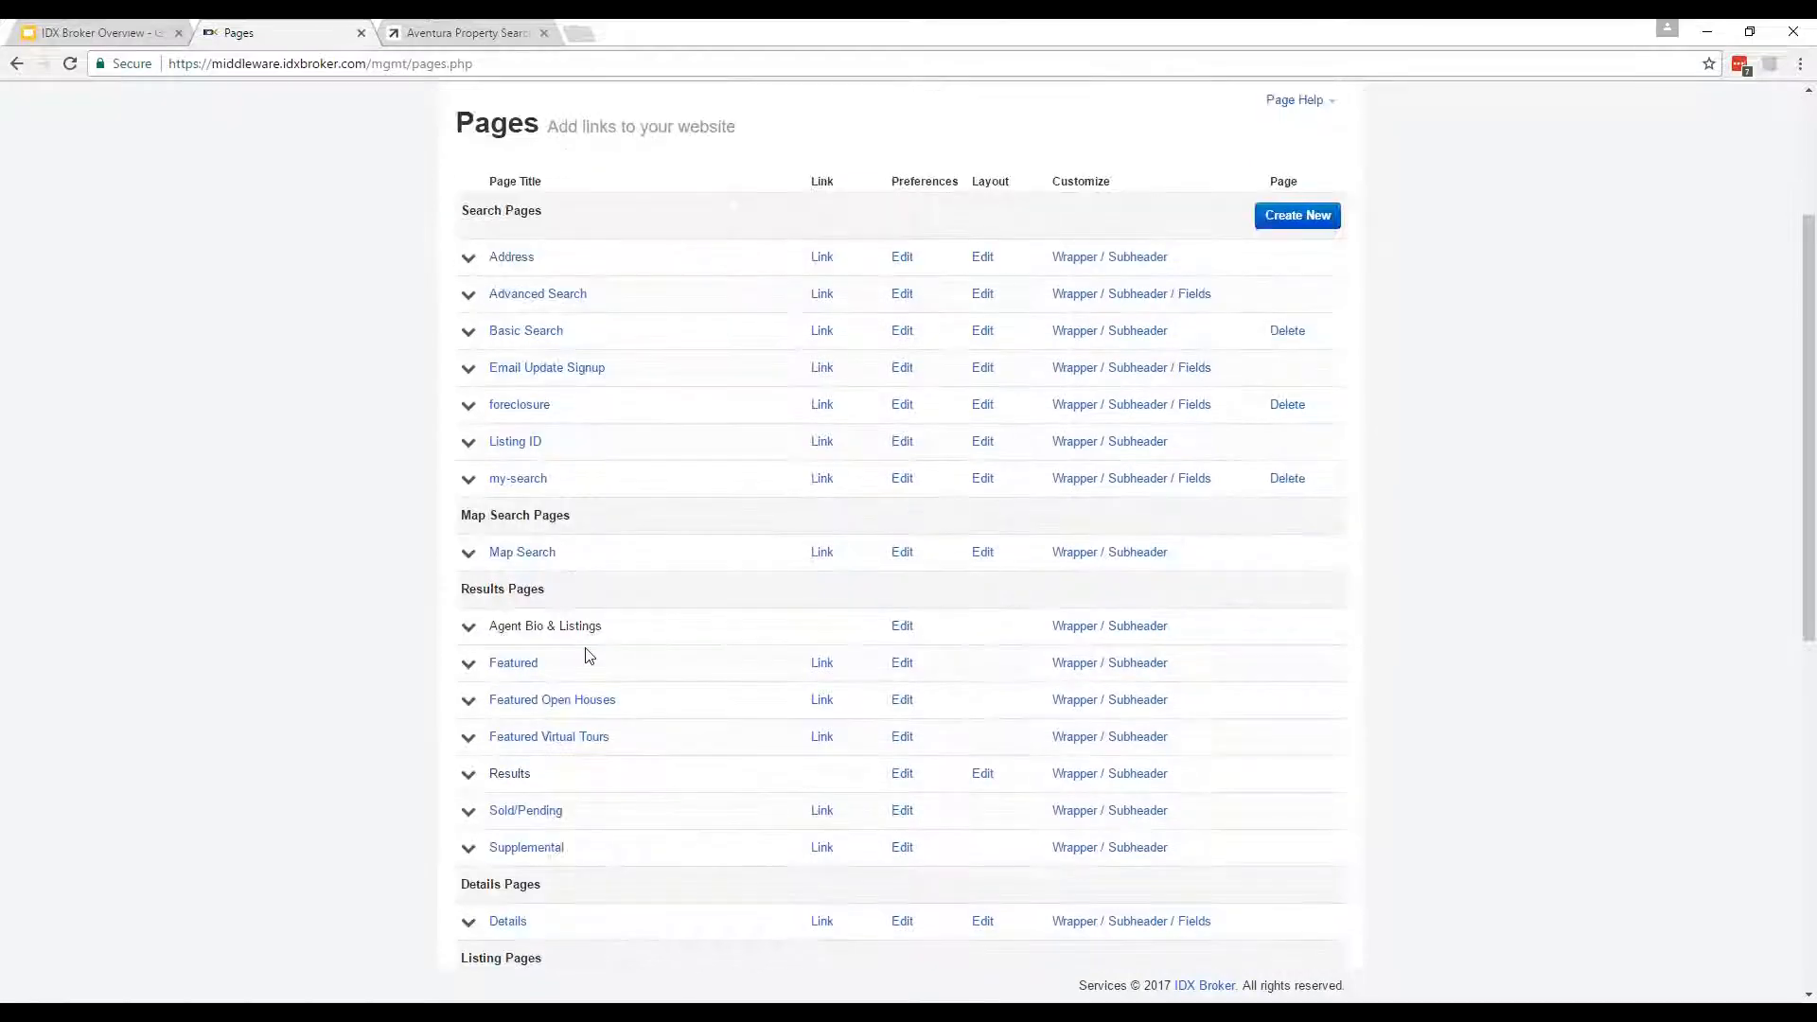
scroll(583, 667, "down", 2)
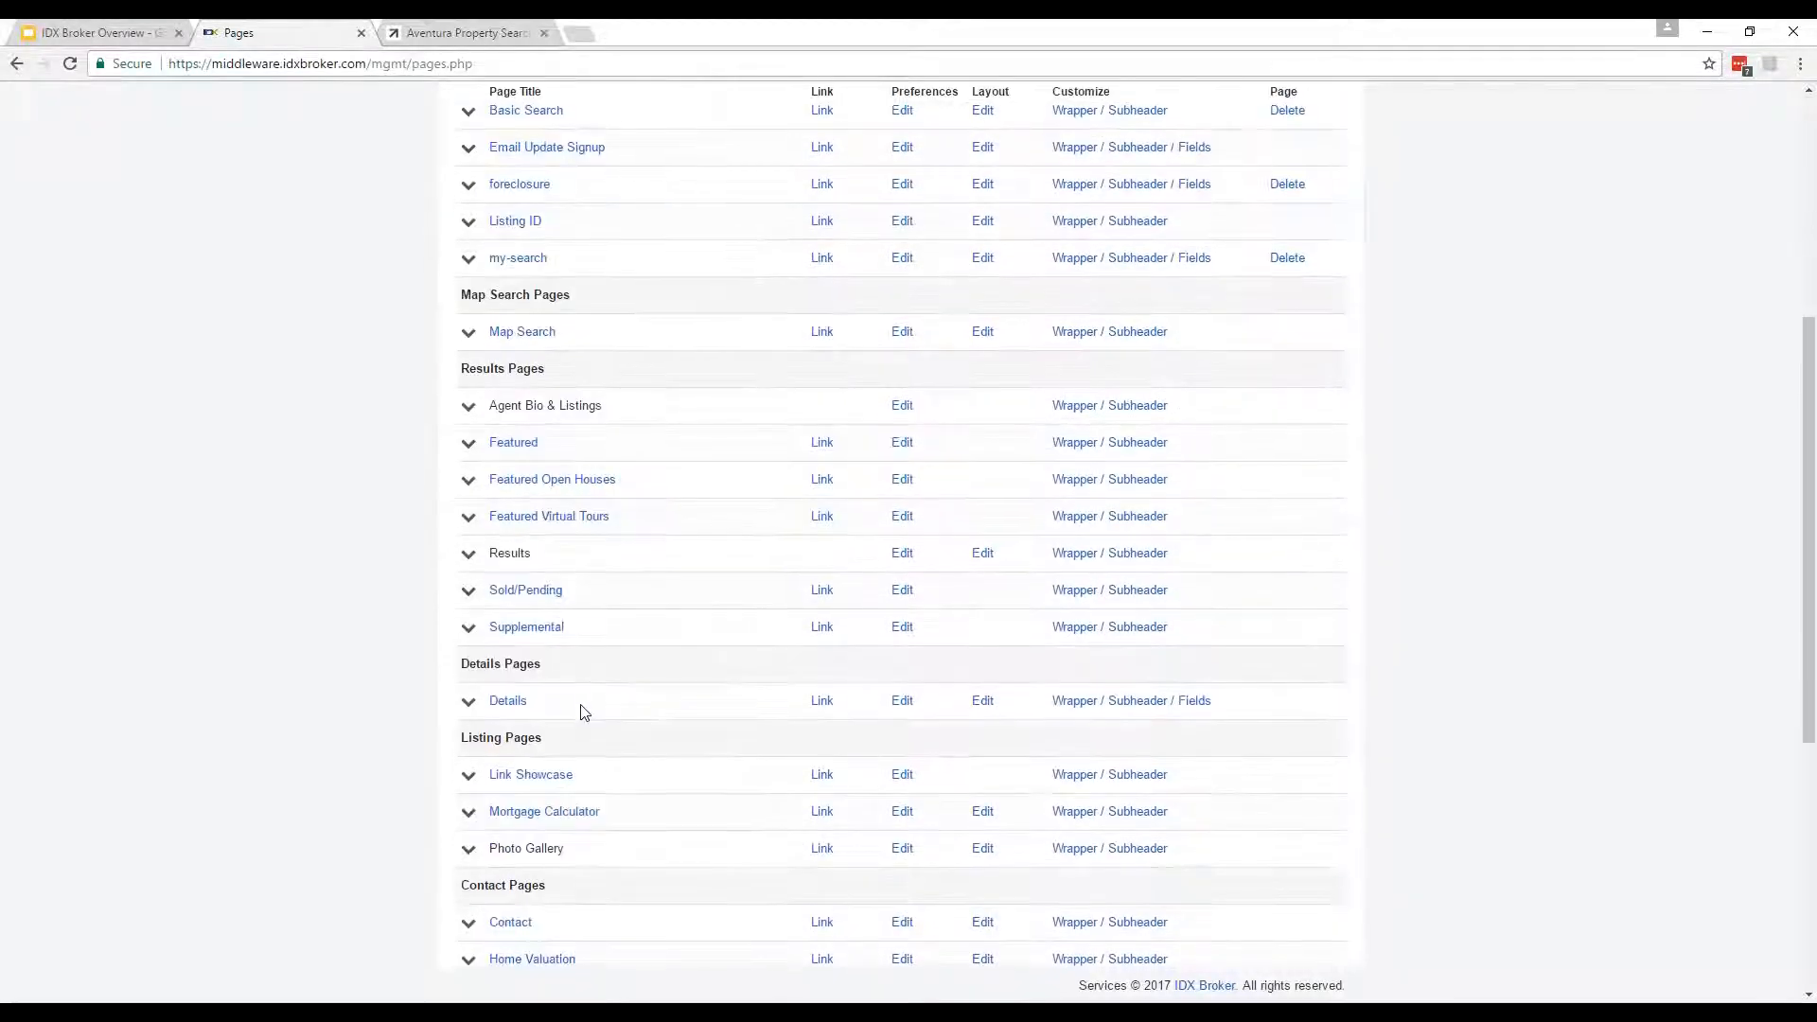
scroll(583, 711, "down", 5)
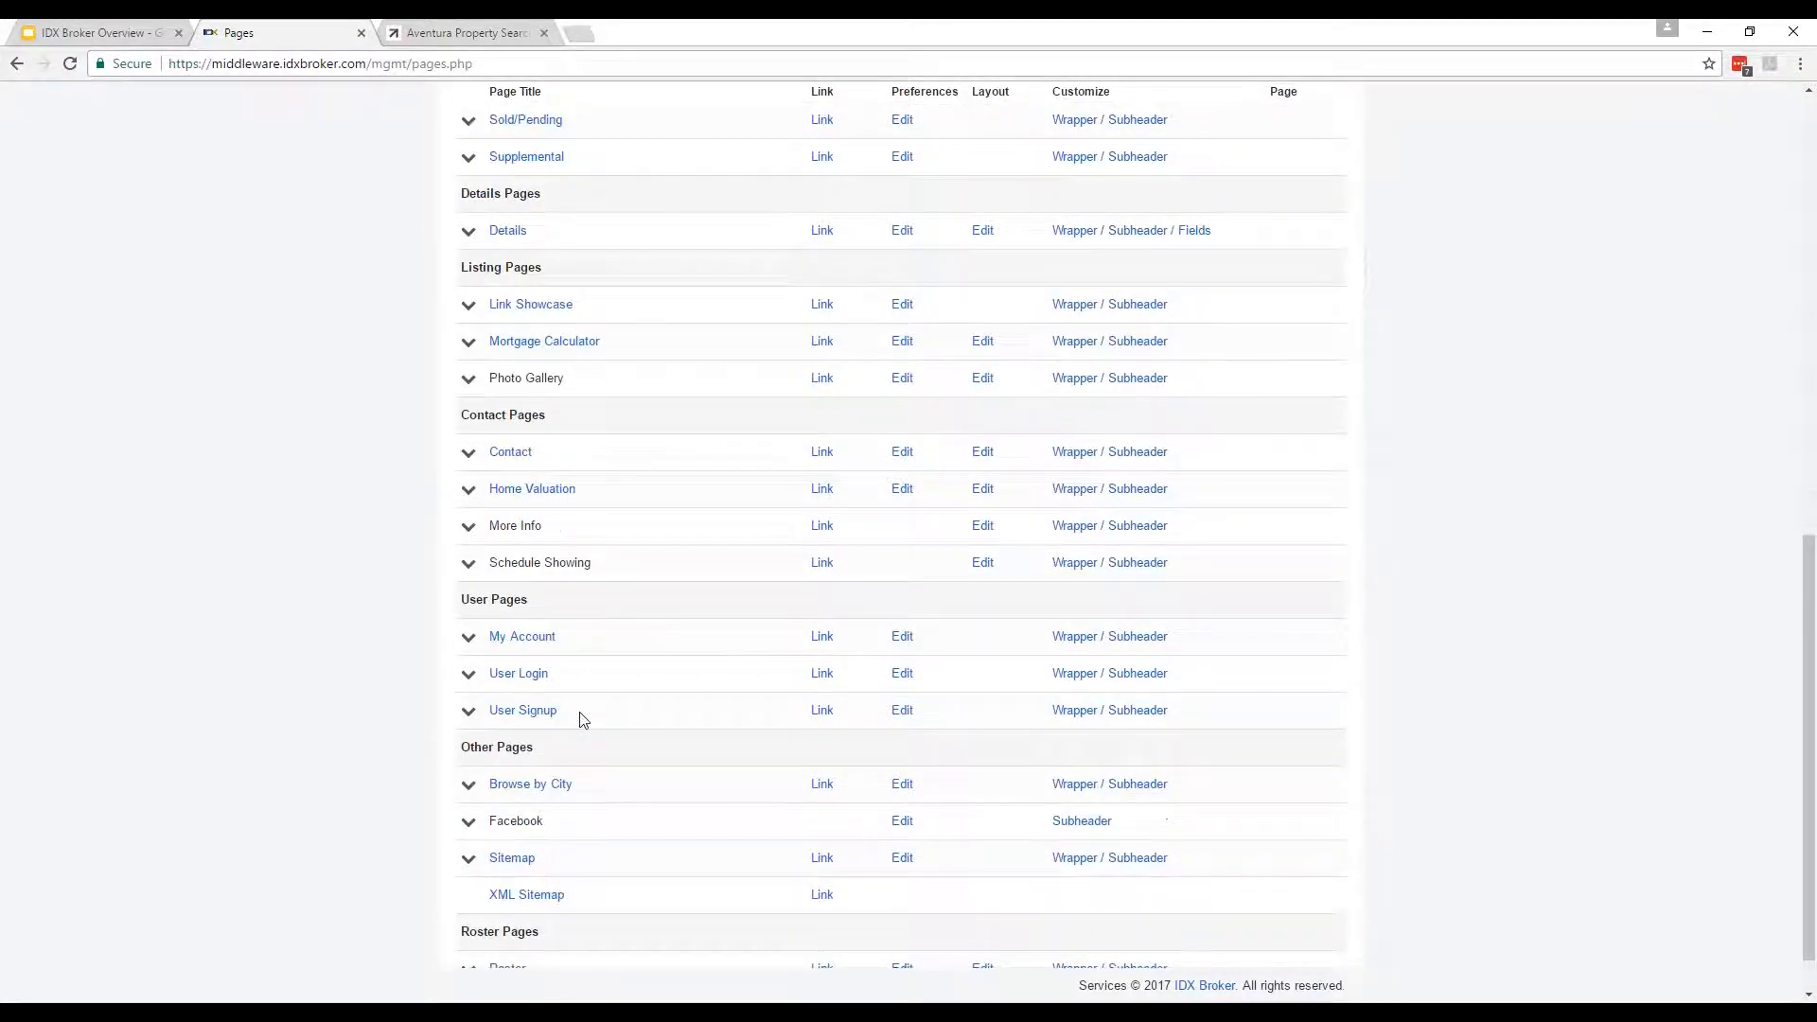
scroll(583, 719, "up", 10)
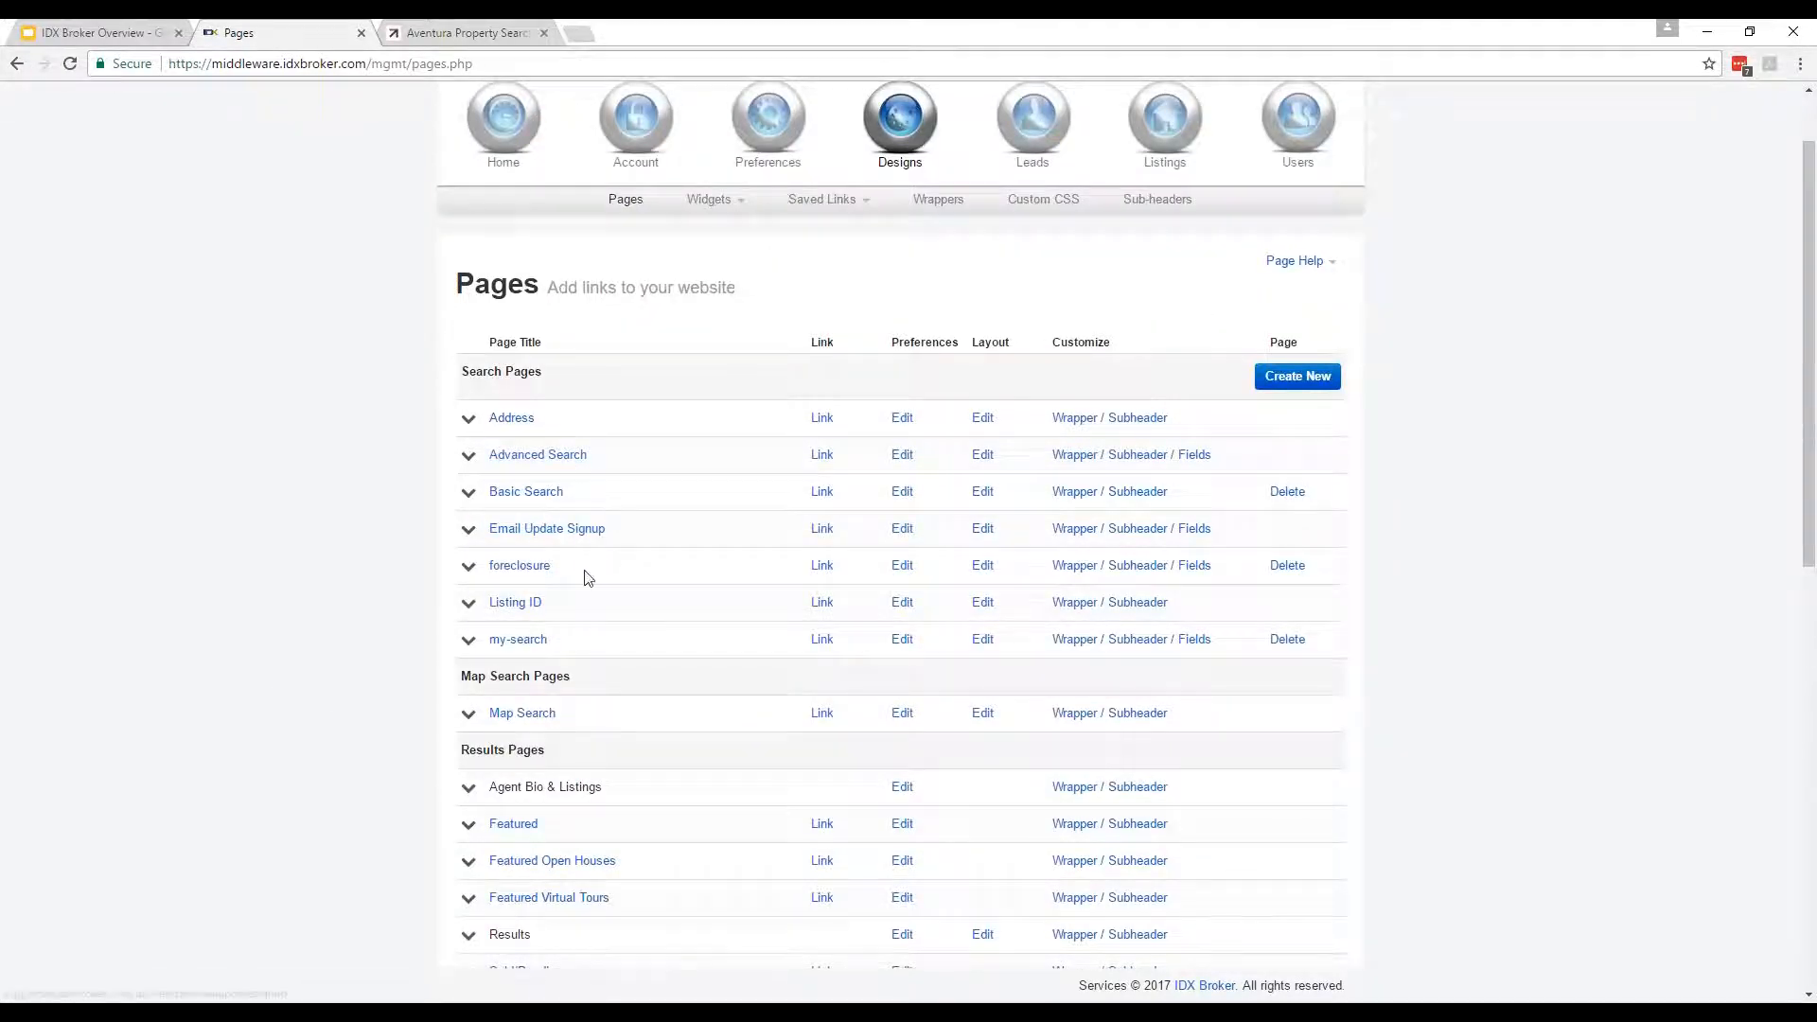
scroll(584, 577, "down", 1)
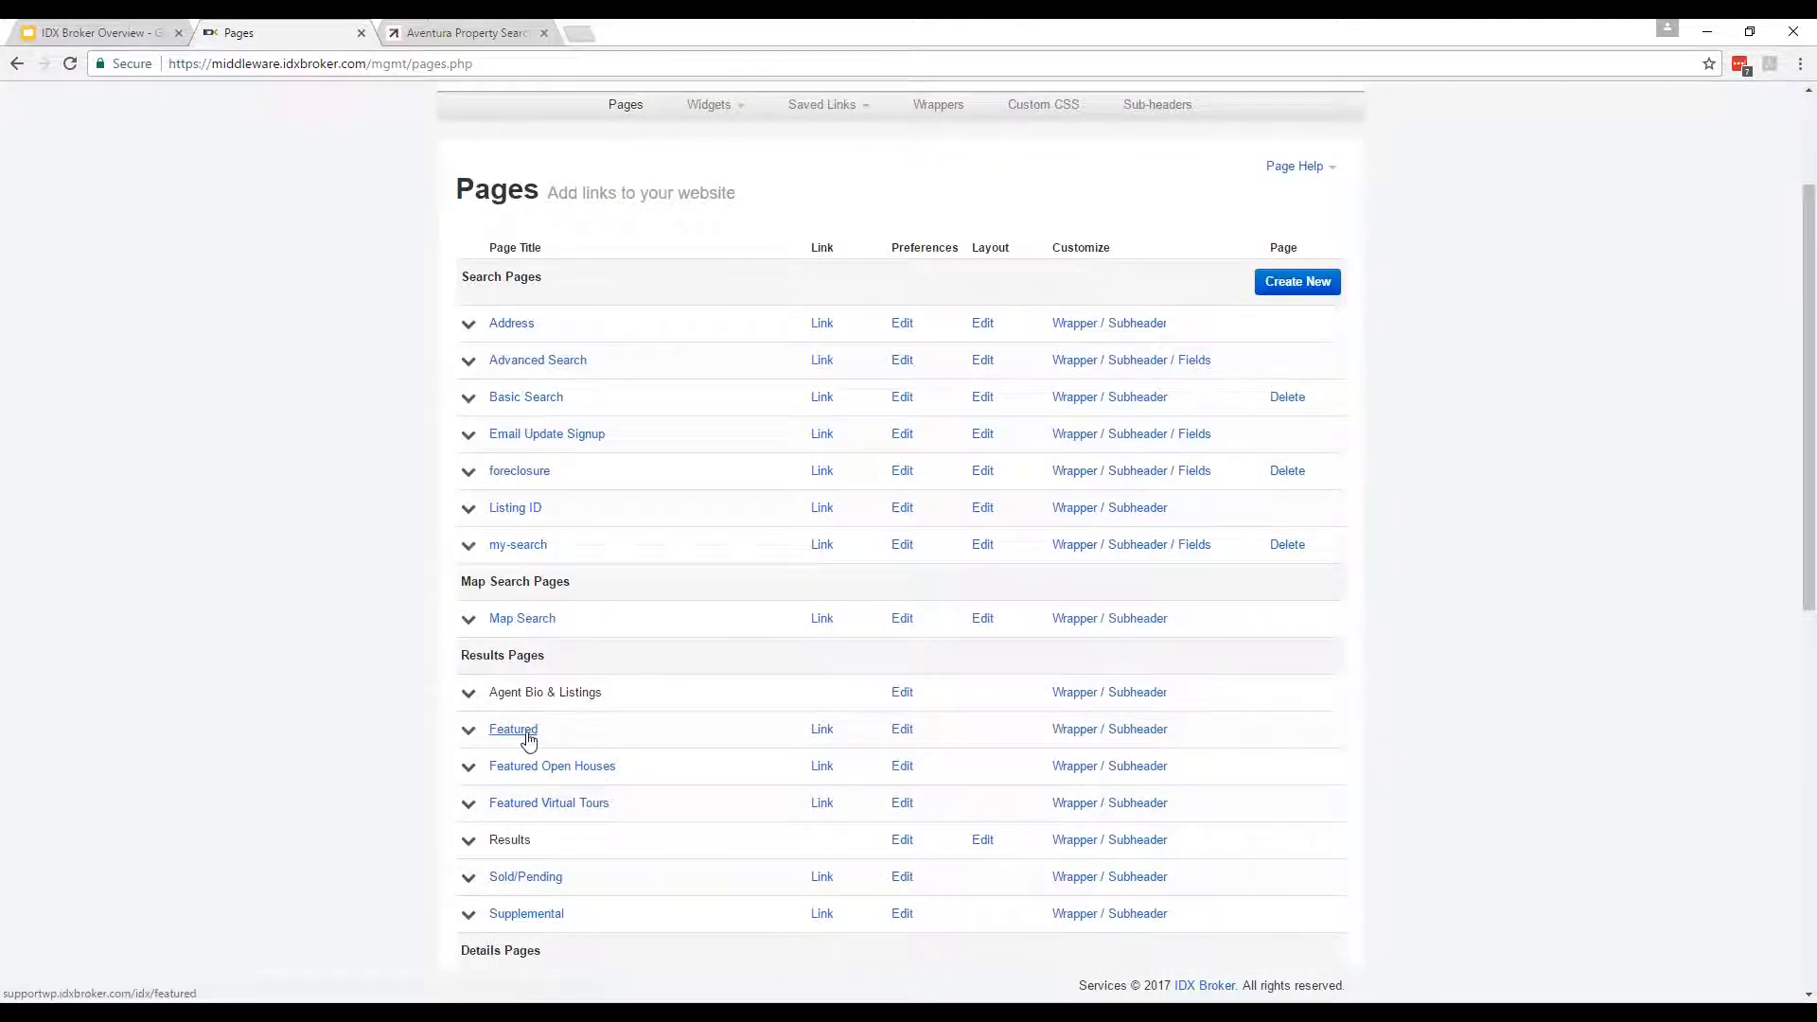
scroll(587, 758, "down", 2)
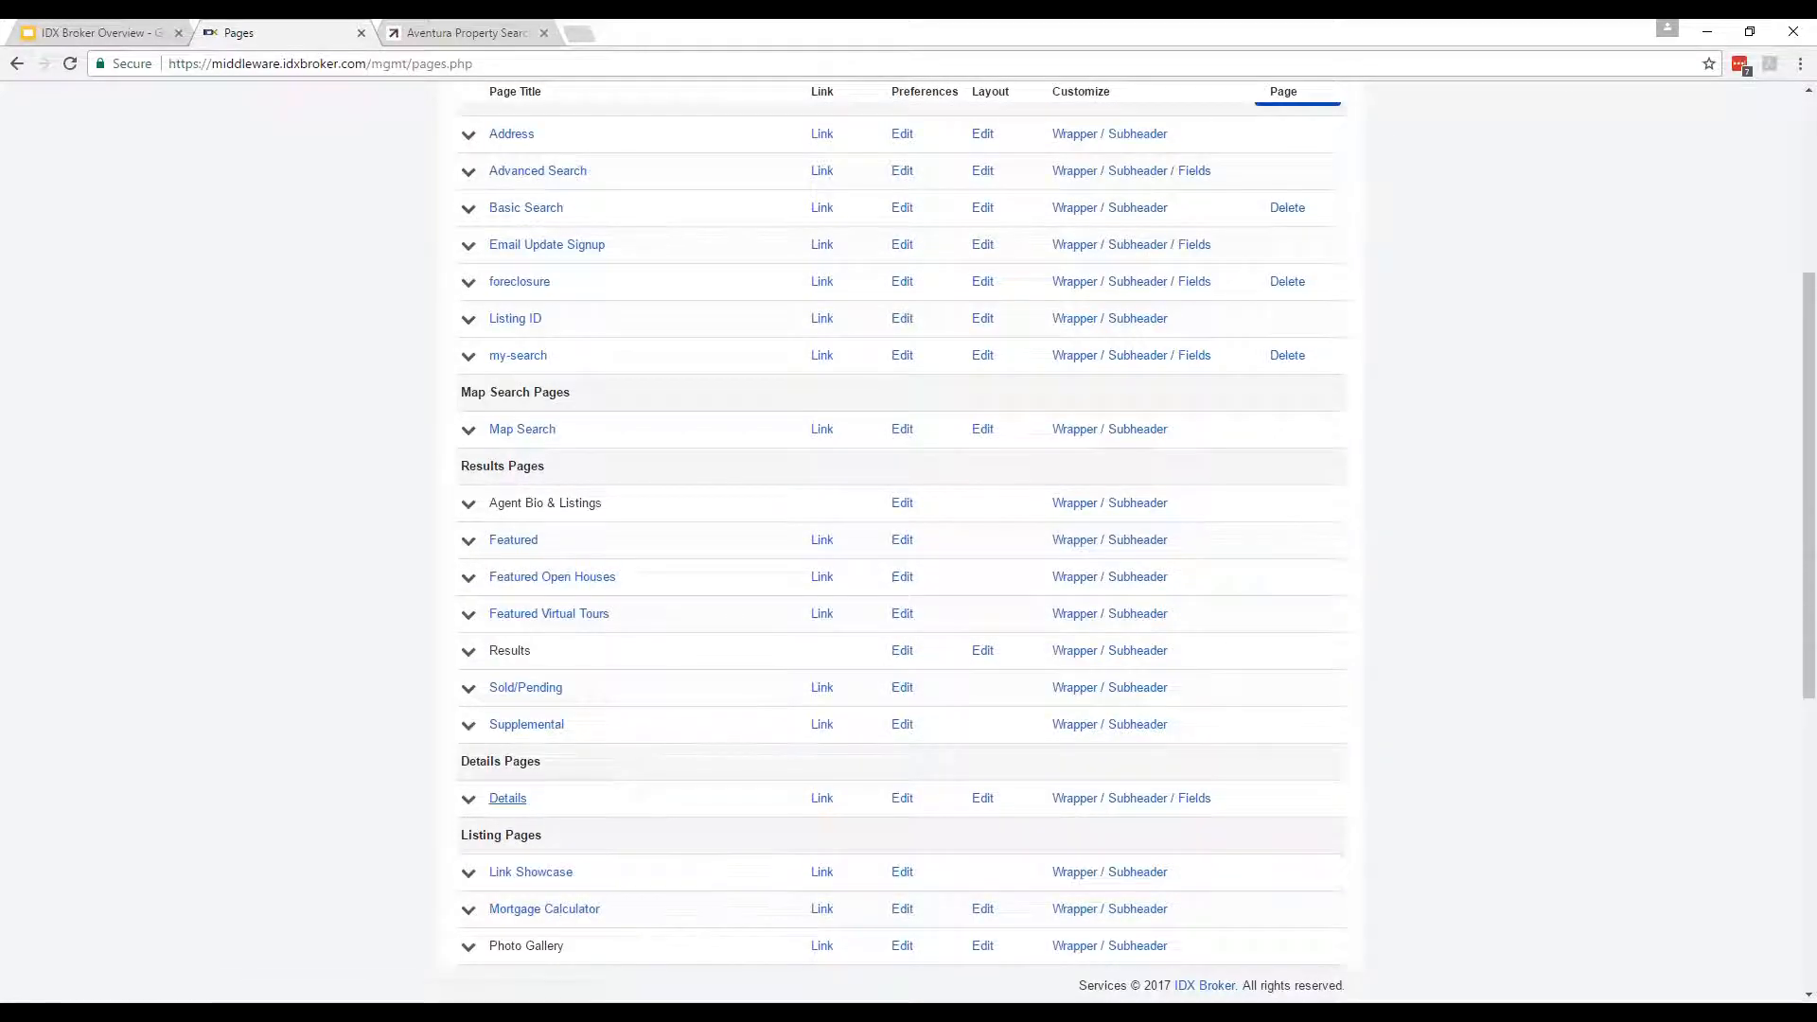
scroll(653, 760, "down", 2)
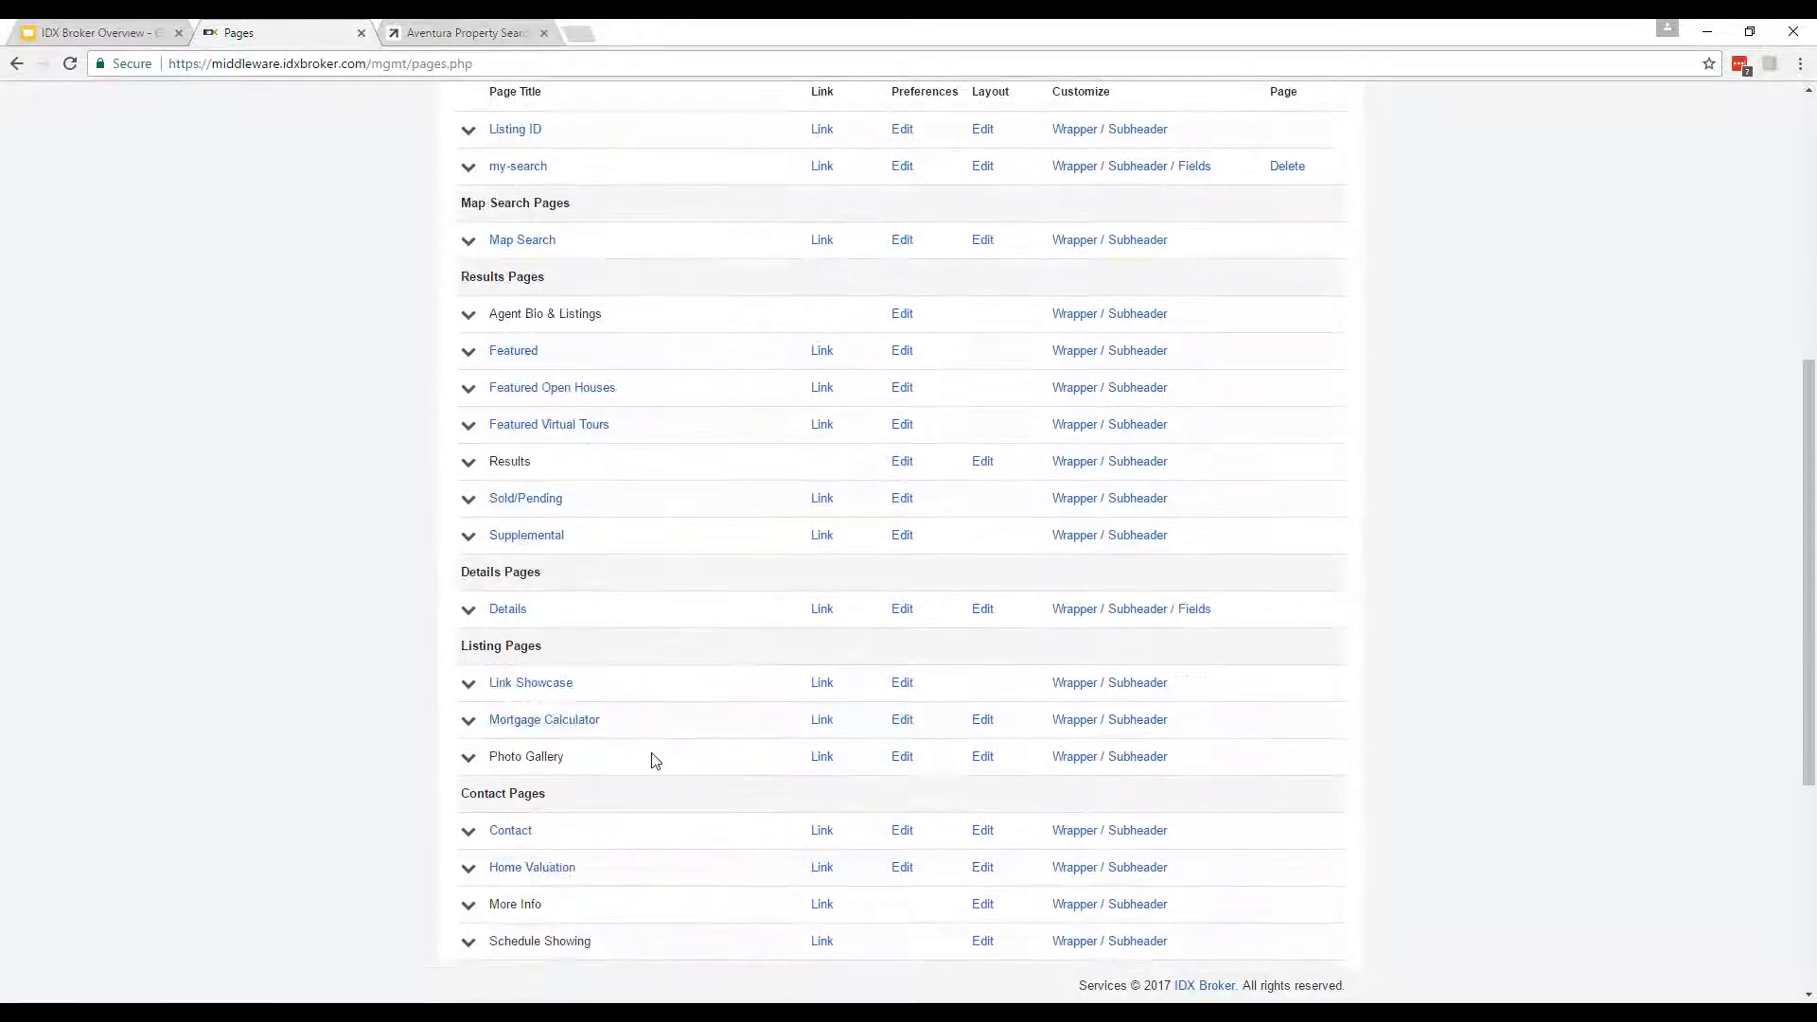
scroll(672, 700, "up", 6)
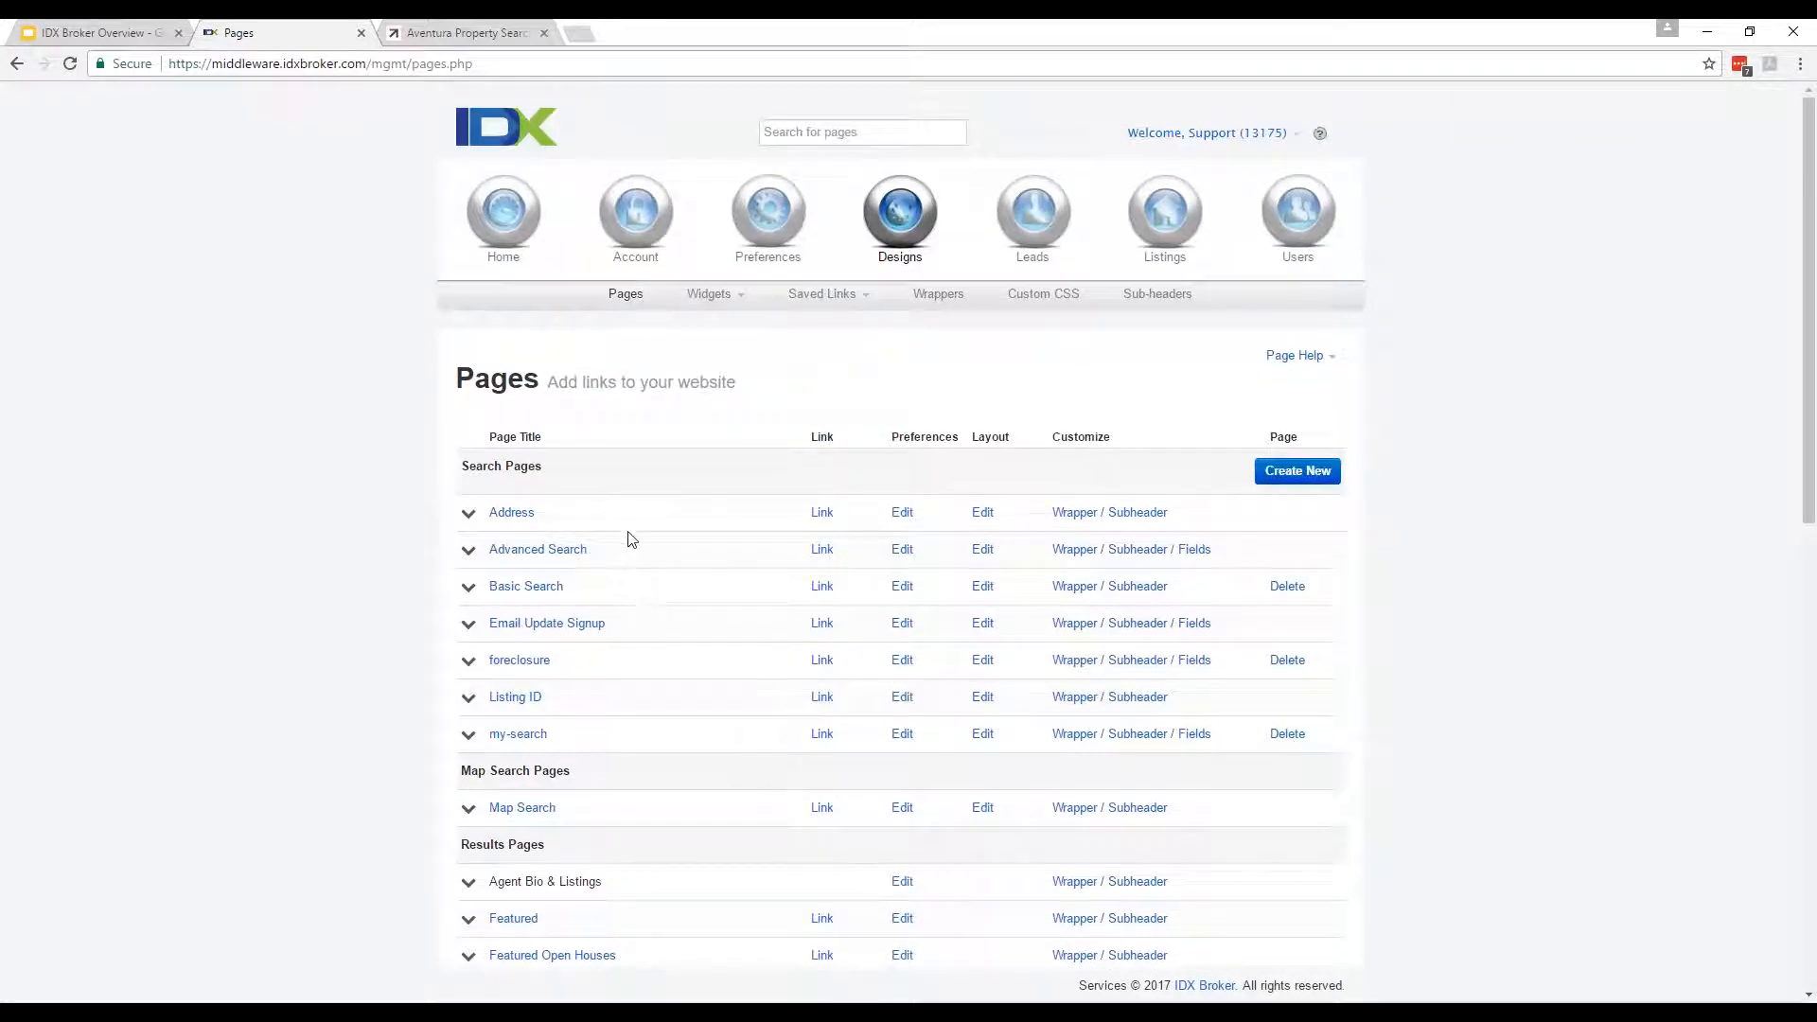
left_click(822, 550)
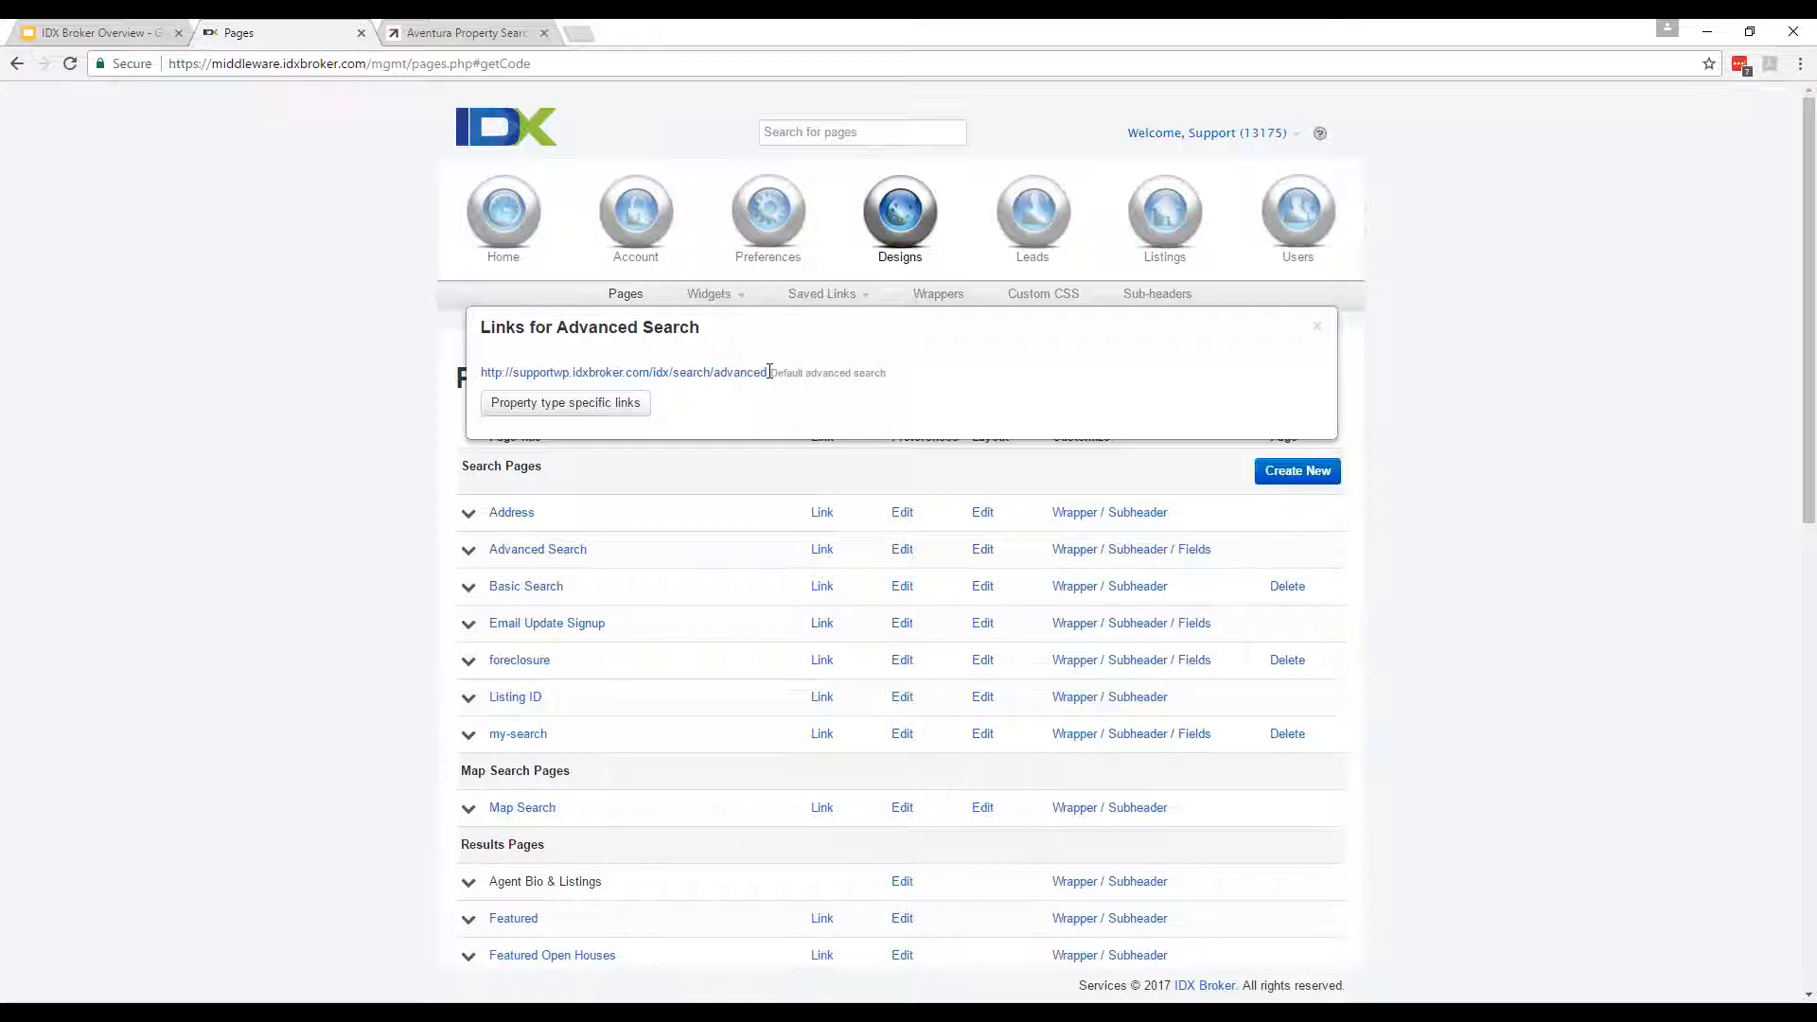
left_click(324, 442)
scroll(900, 379, "down", 1)
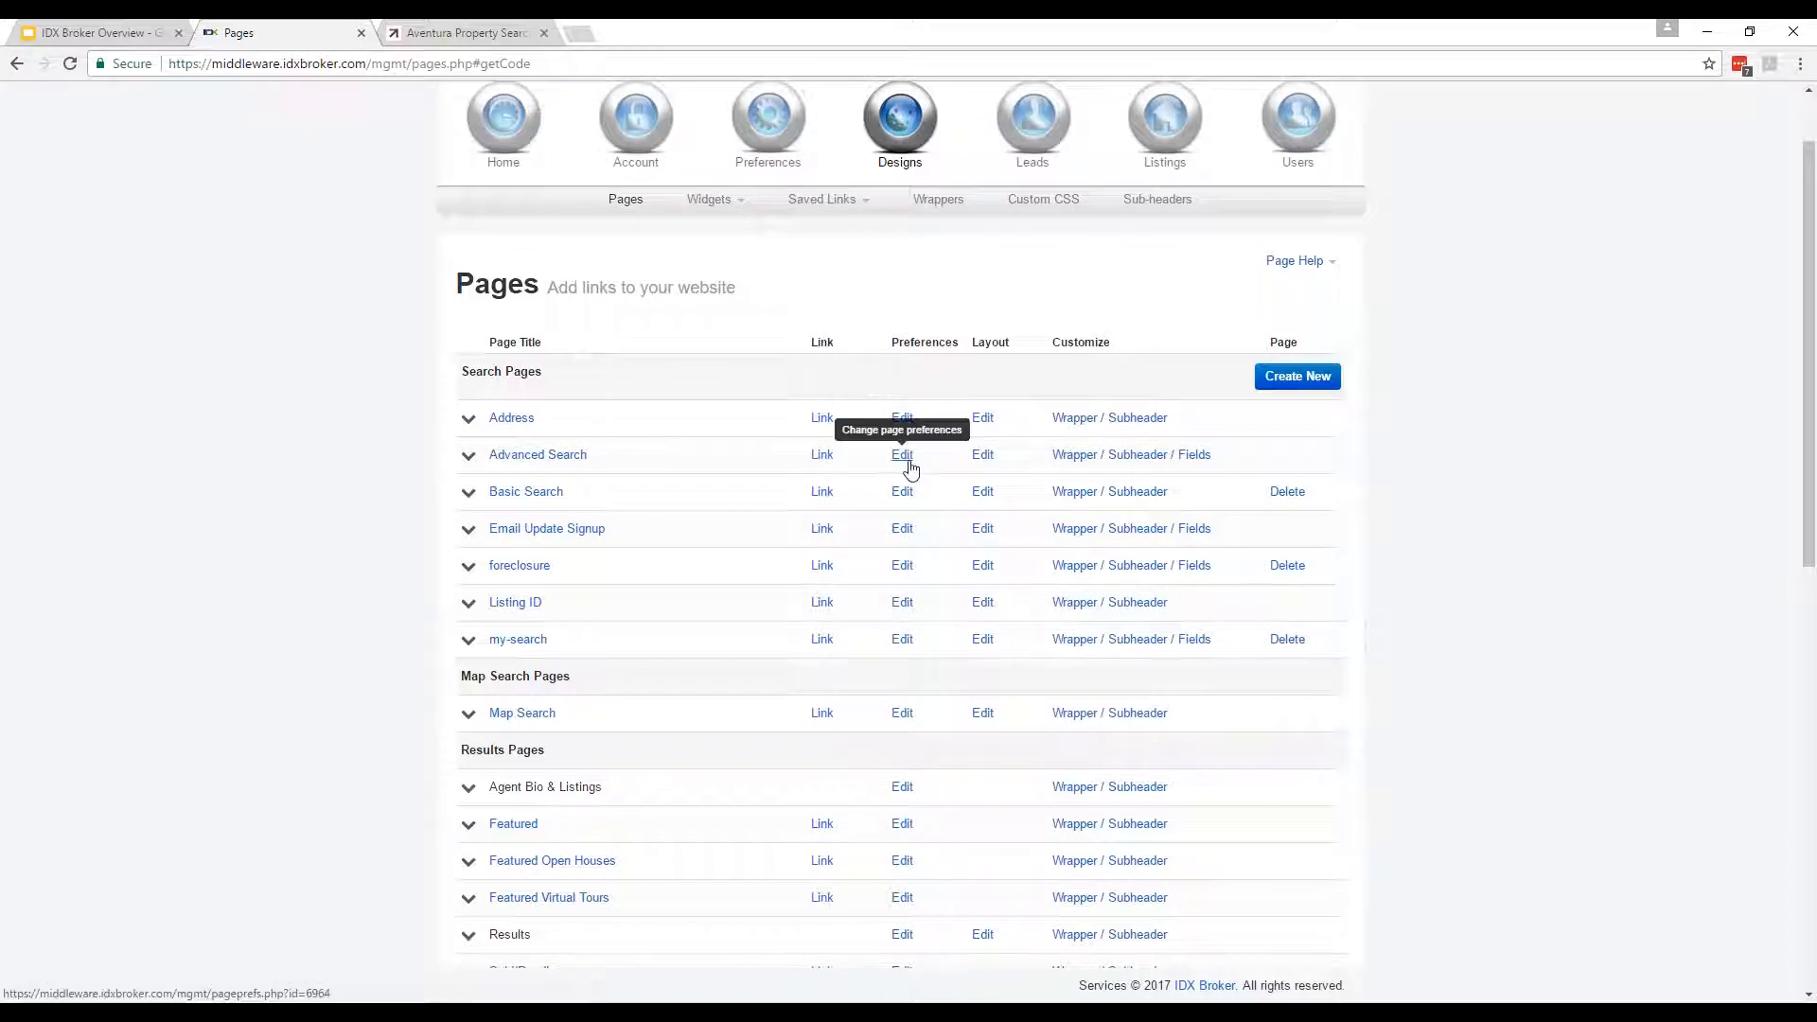
left_click(907, 464)
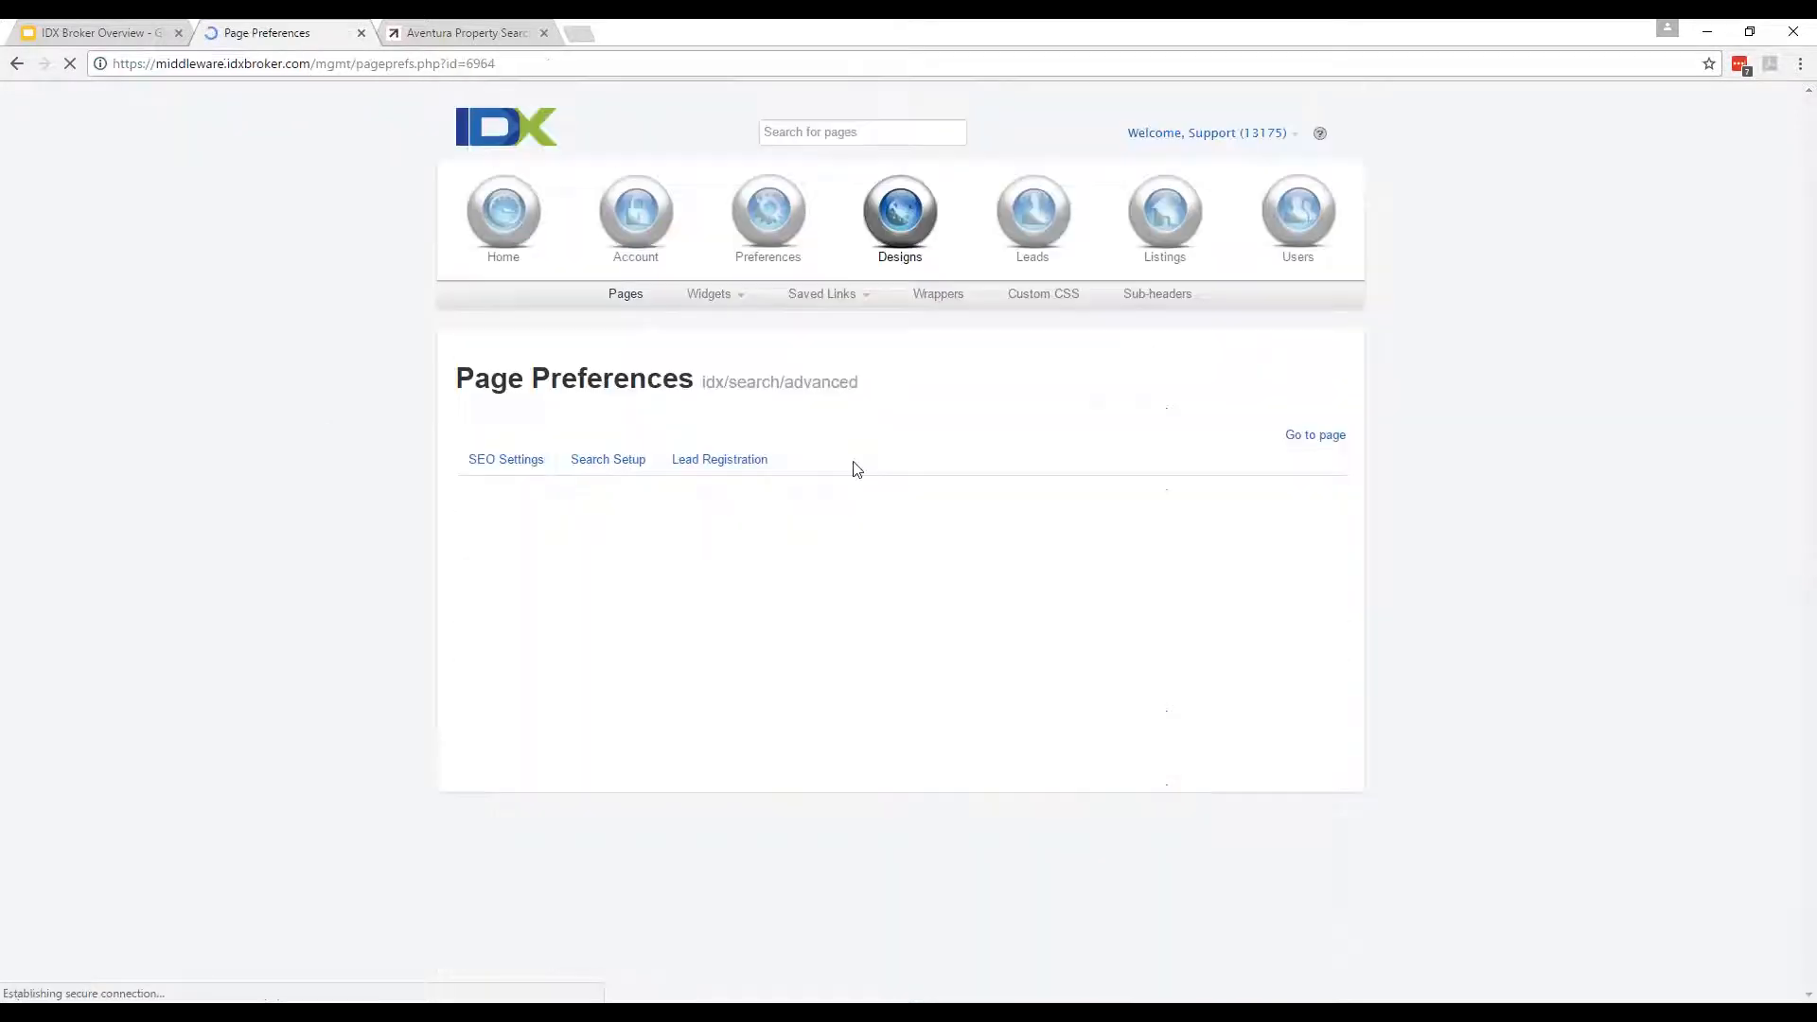
scroll(284, 527, "down", 3)
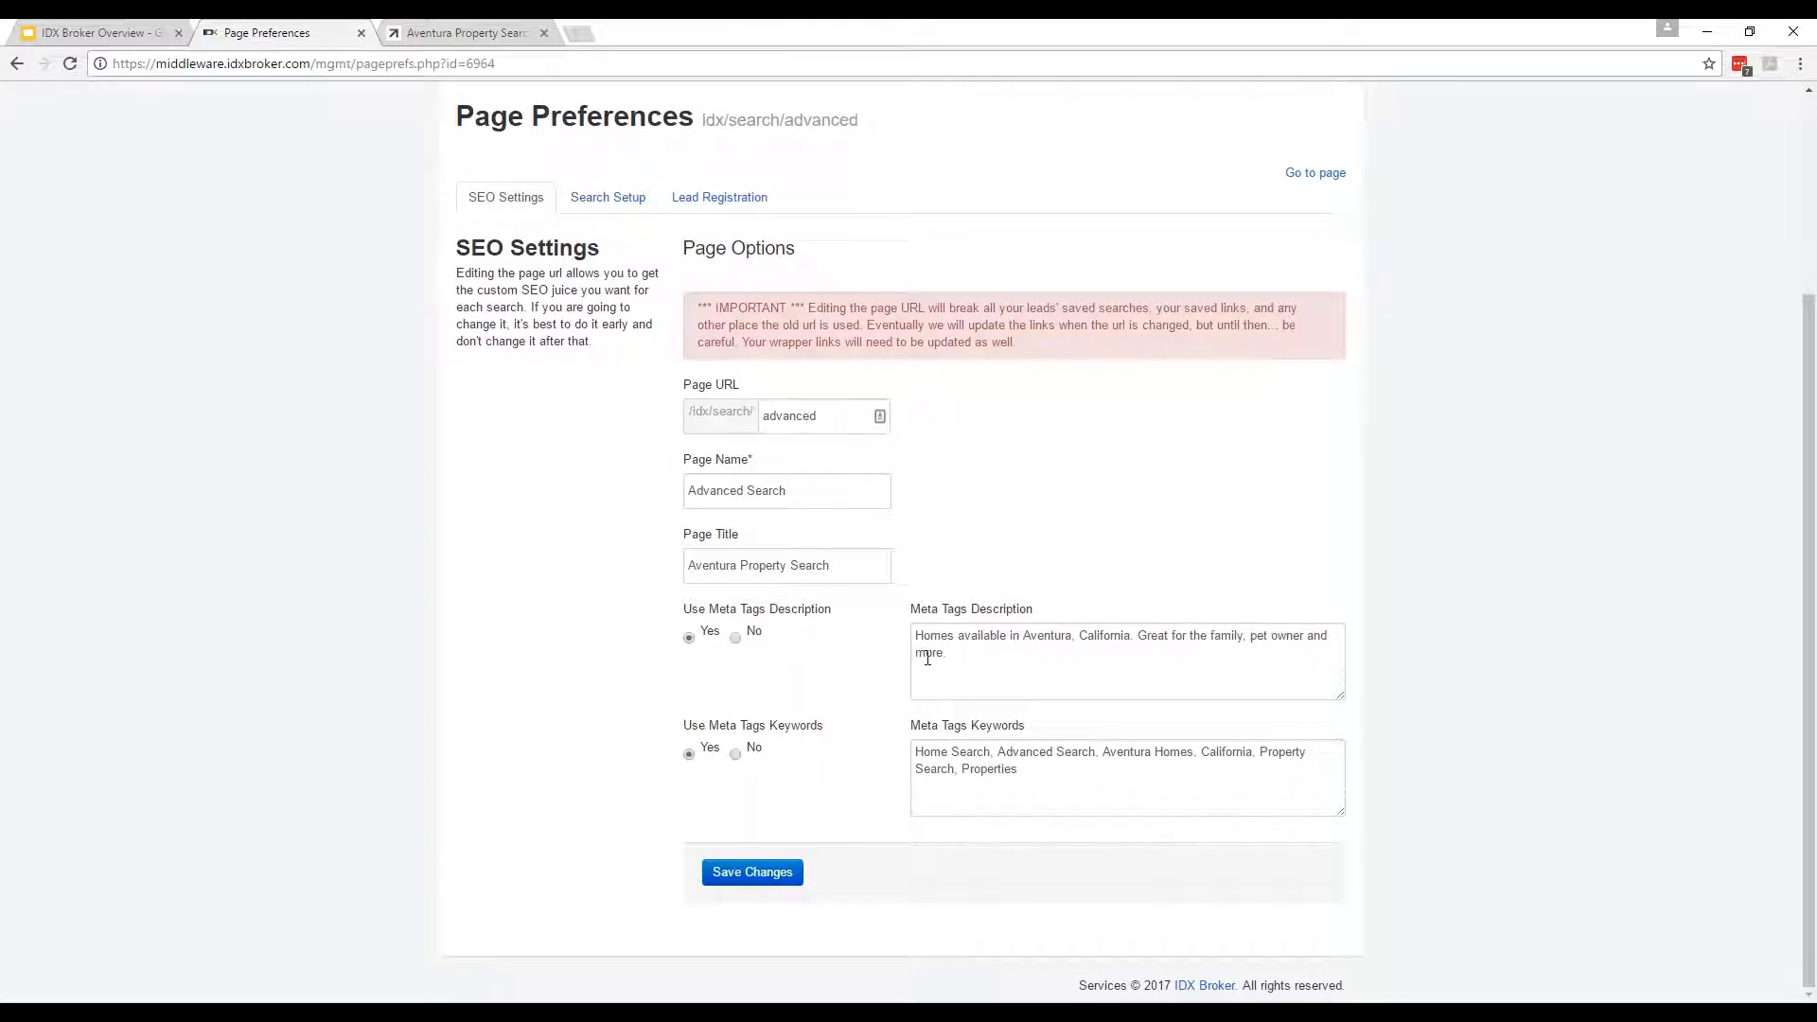
left_click(624, 198)
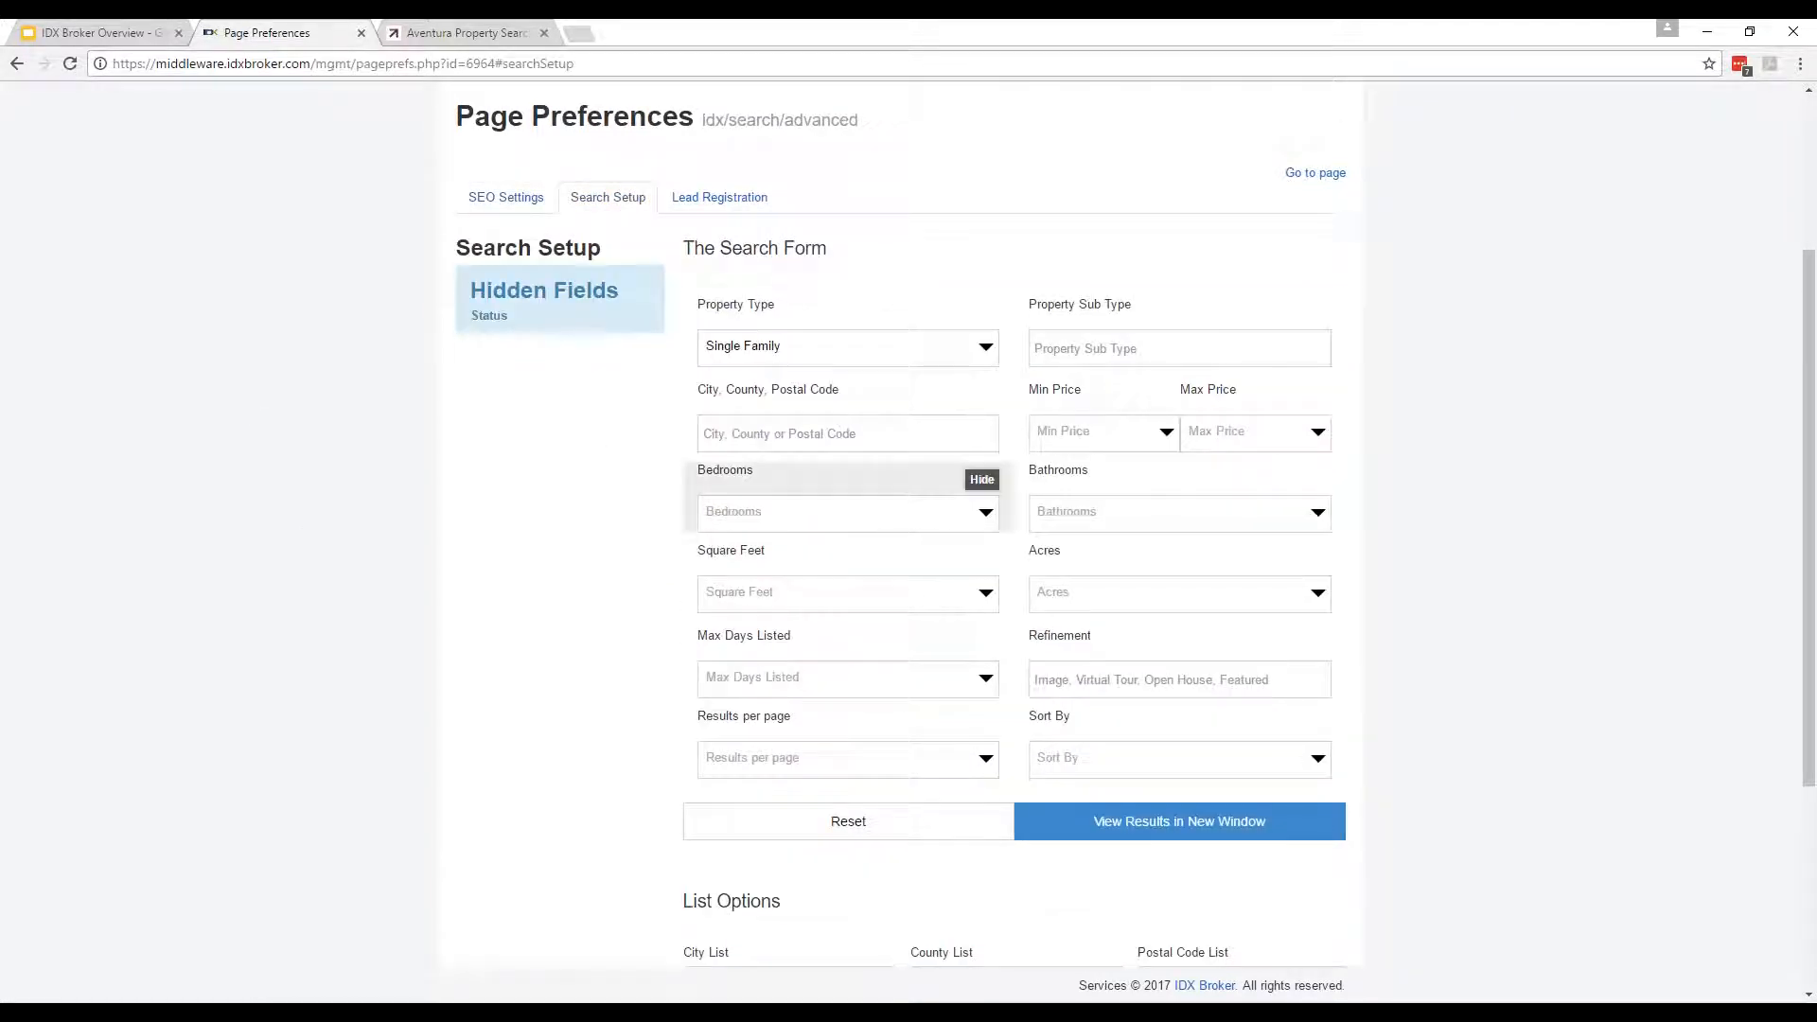
scroll(1041, 531, "down", 2)
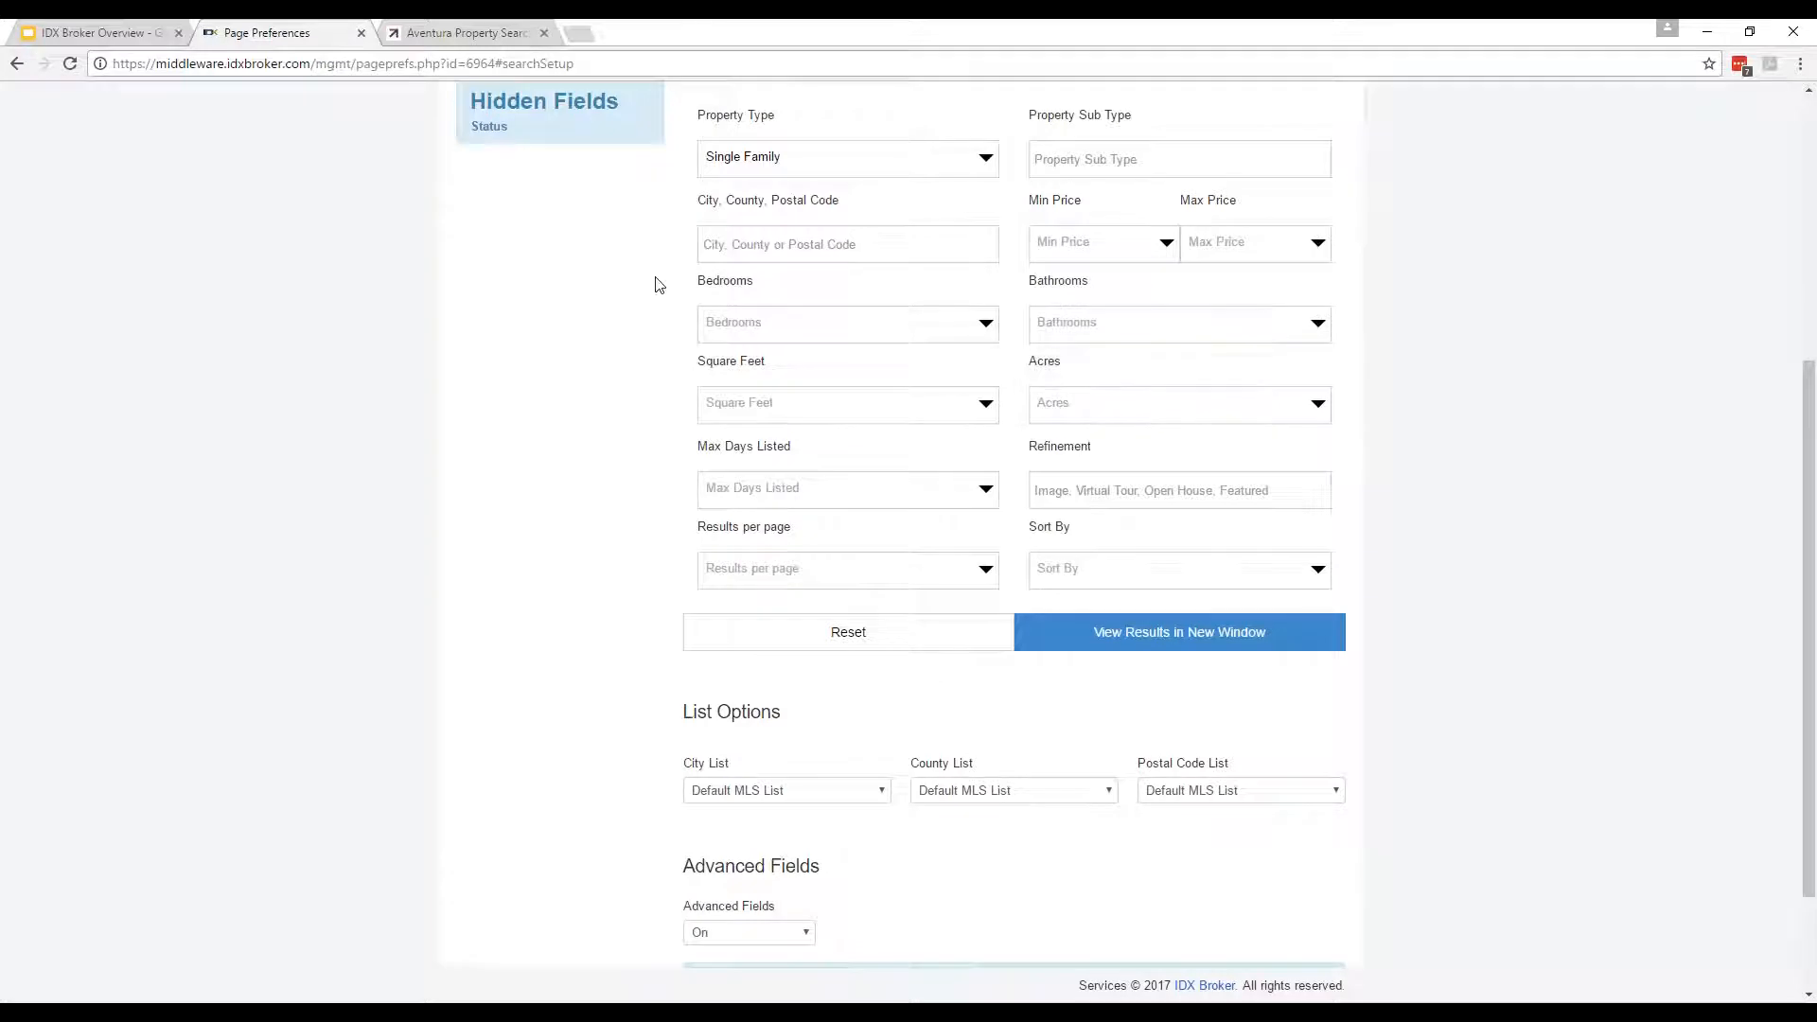
scroll(697, 360, "down", 1)
scroll(839, 722, "down", 2)
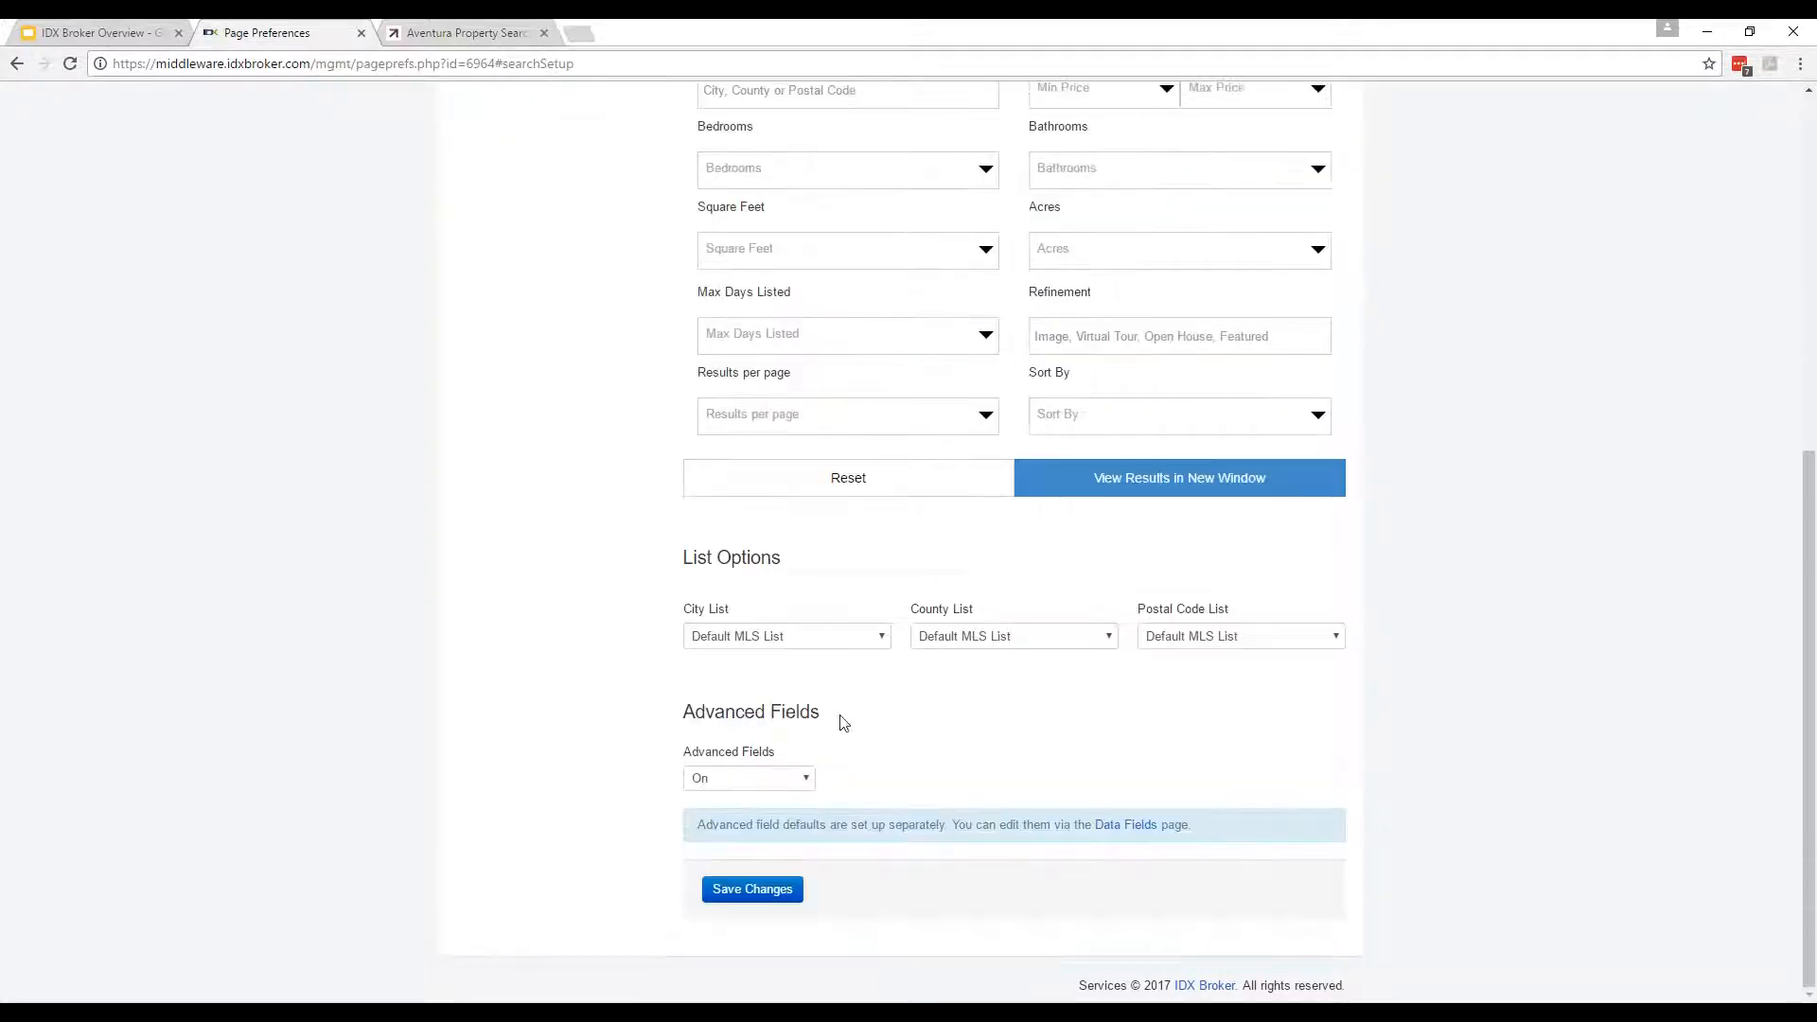
scroll(759, 816, "up", 3)
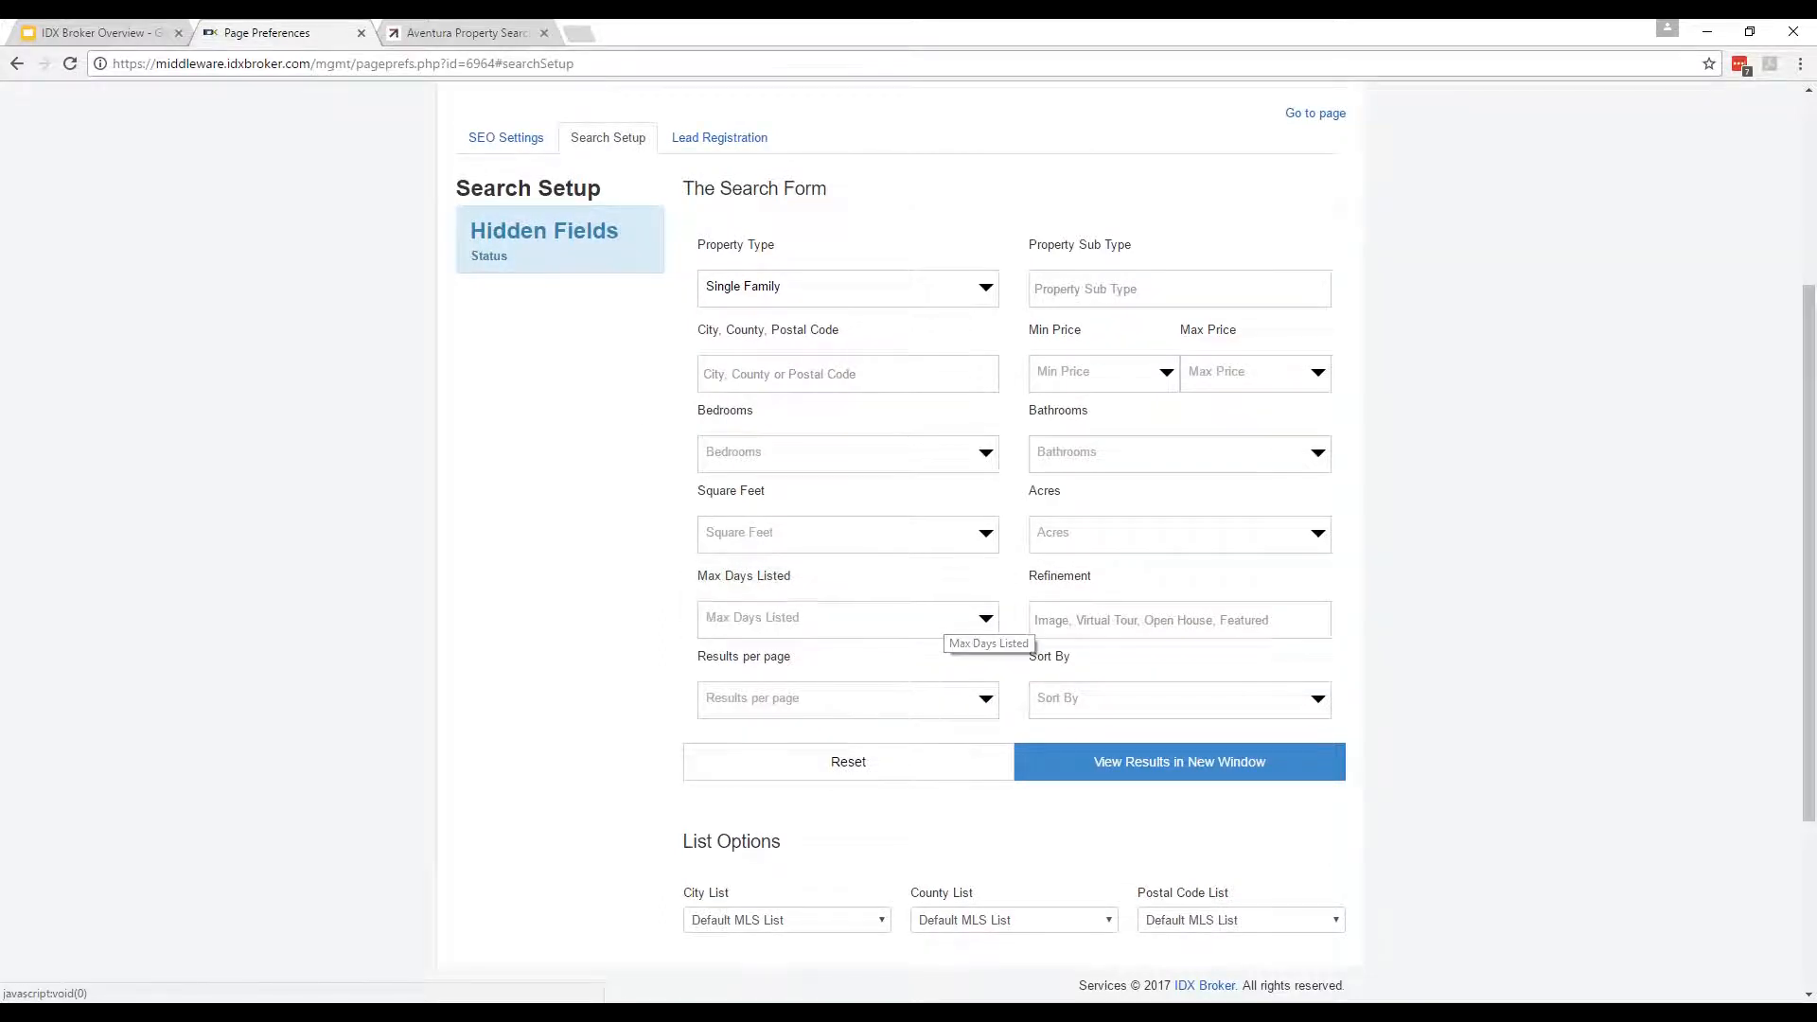
scroll(663, 473, "up", 3)
left_click(757, 426)
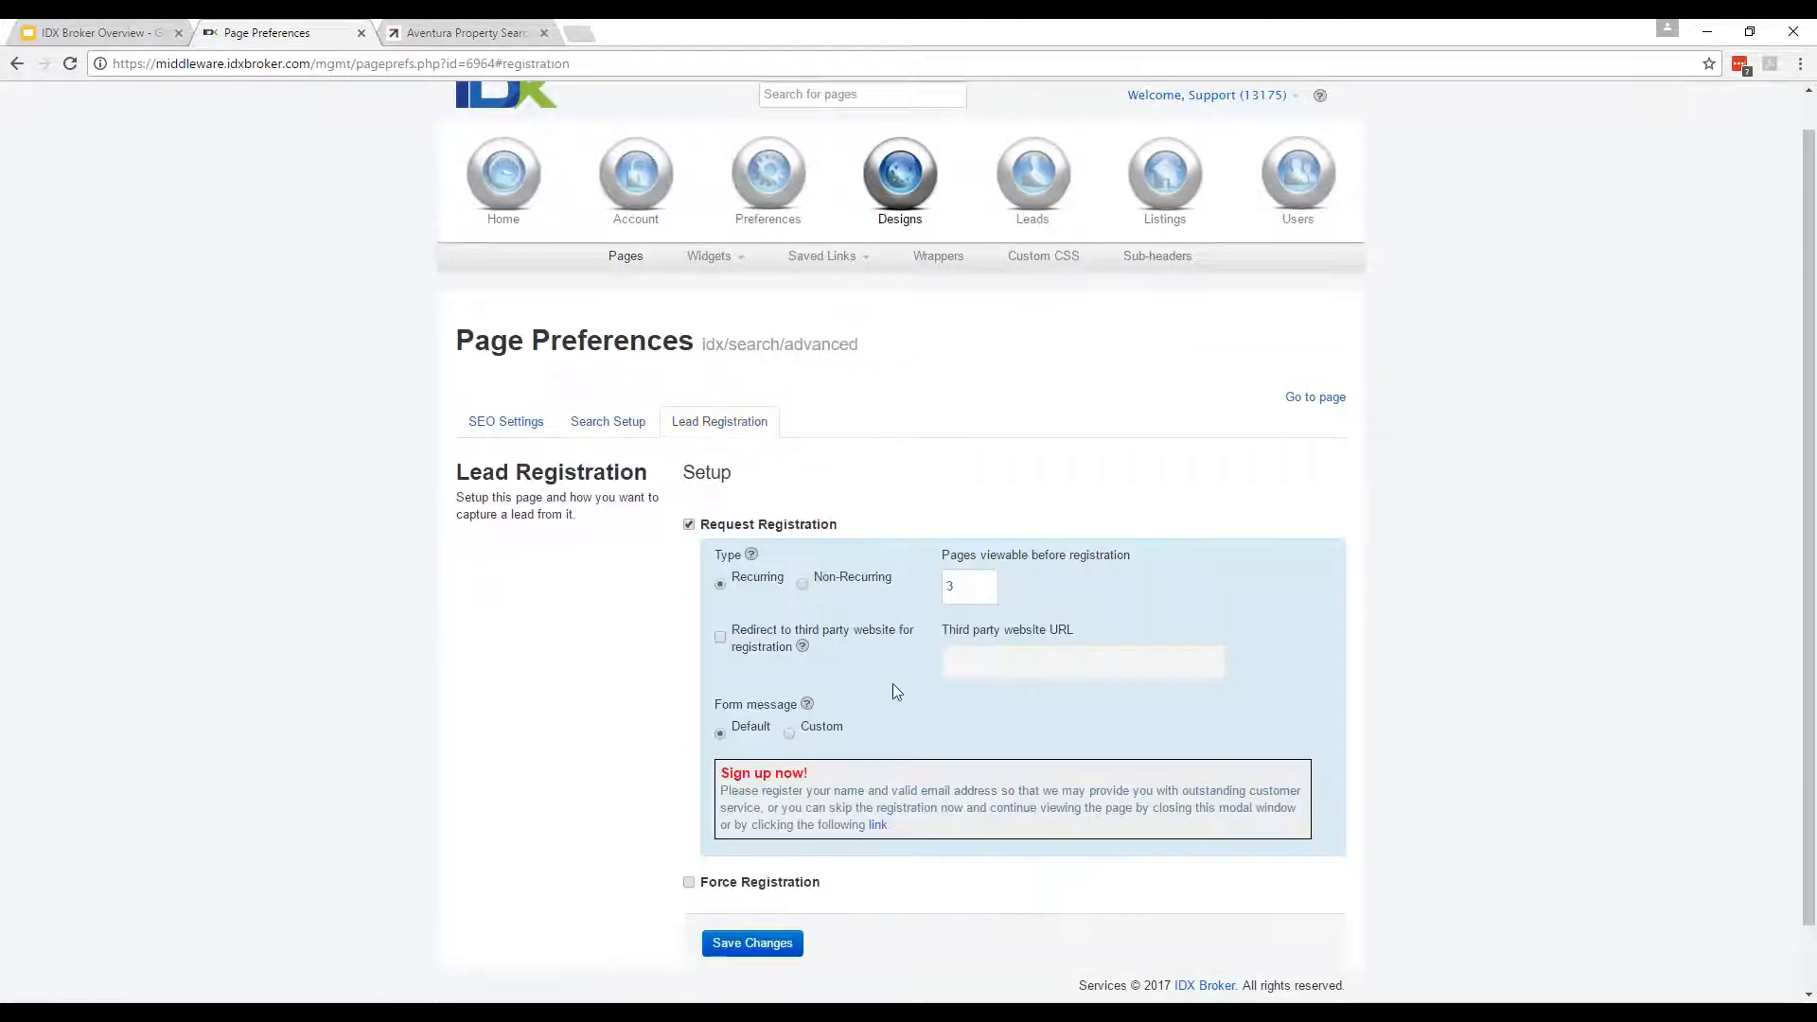
scroll(906, 691, "down", 1)
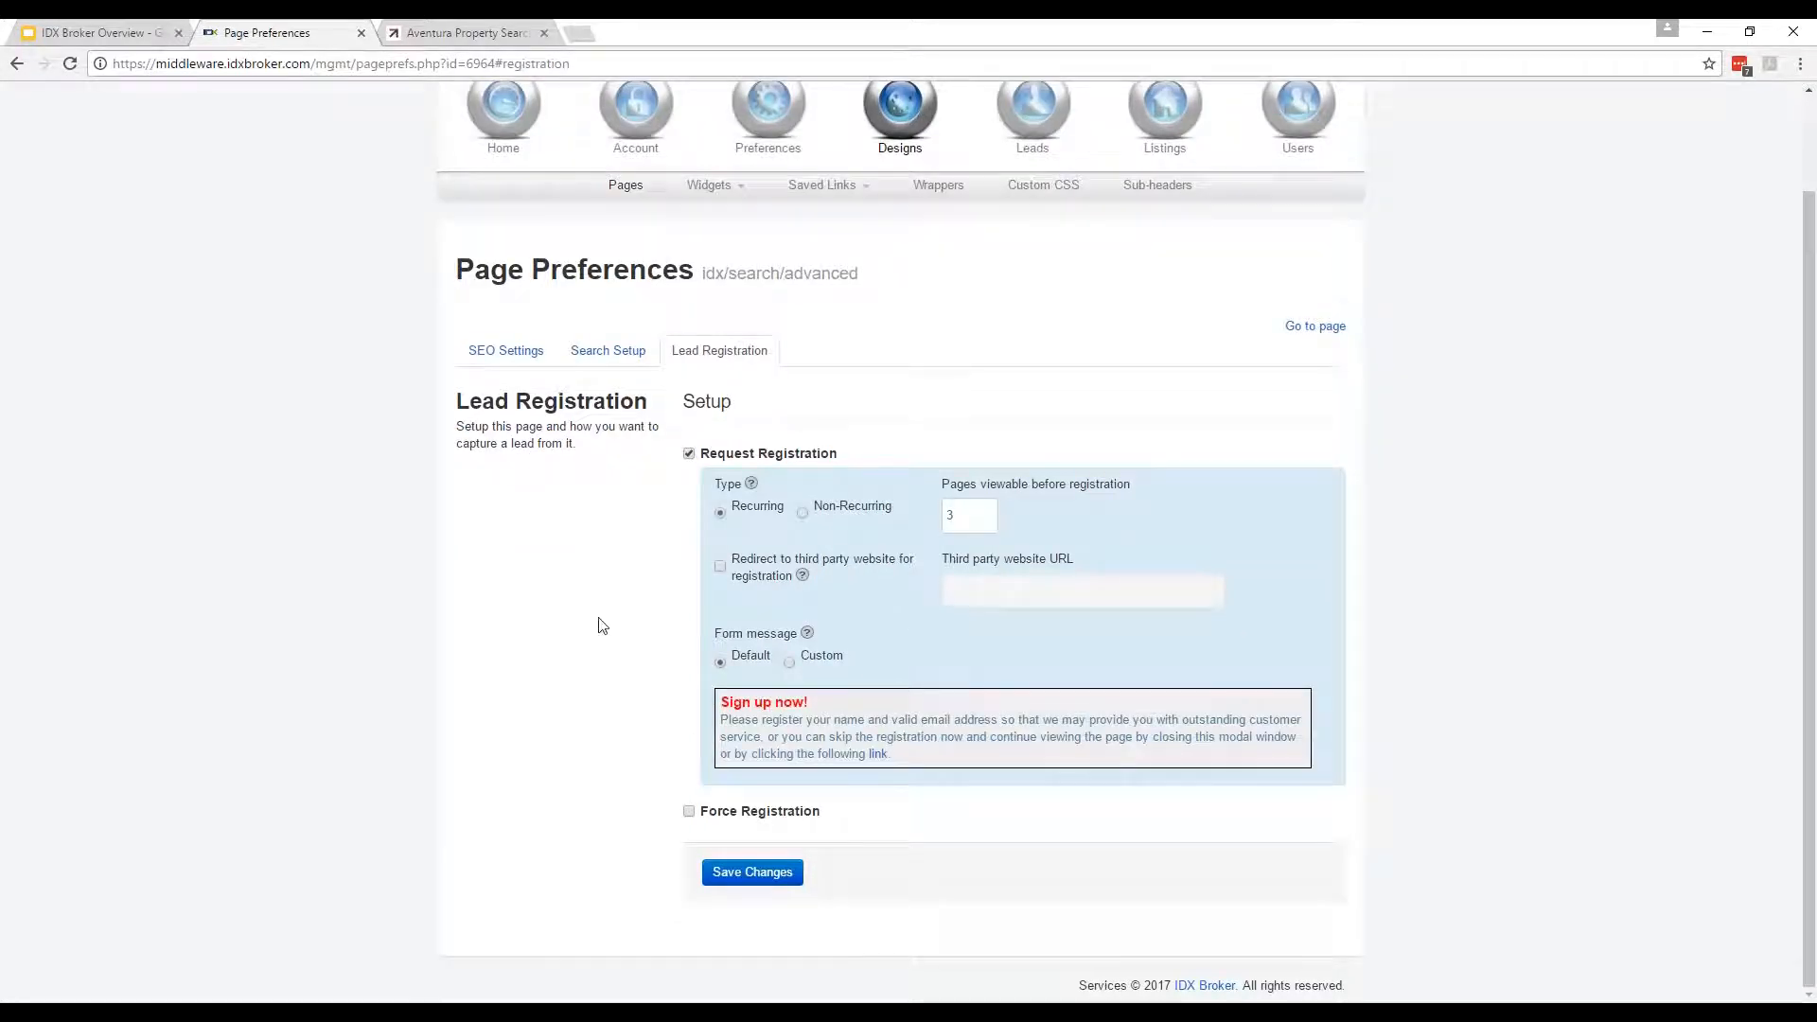
scroll(589, 593, "up", 1)
left_click(626, 295)
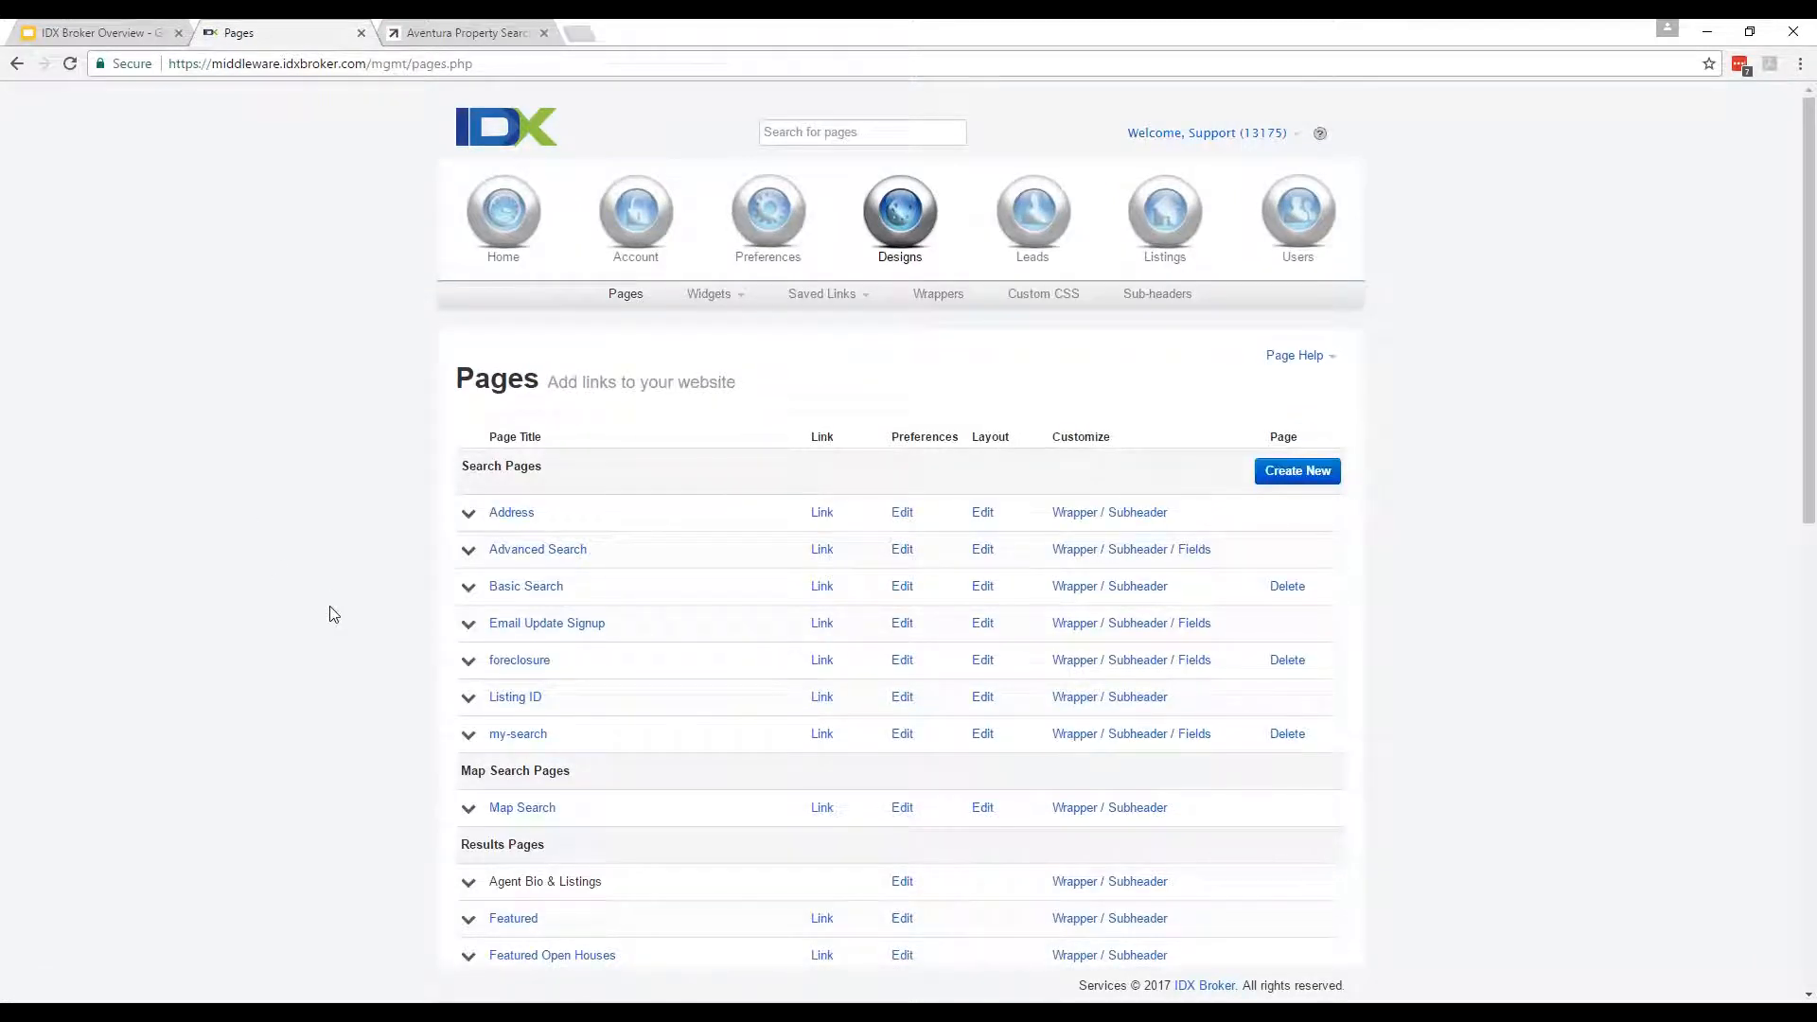
Bring up the Advanced Search page's template choices and view the live Aventura Property Search page.
scroll(1375, 762, "down", 1)
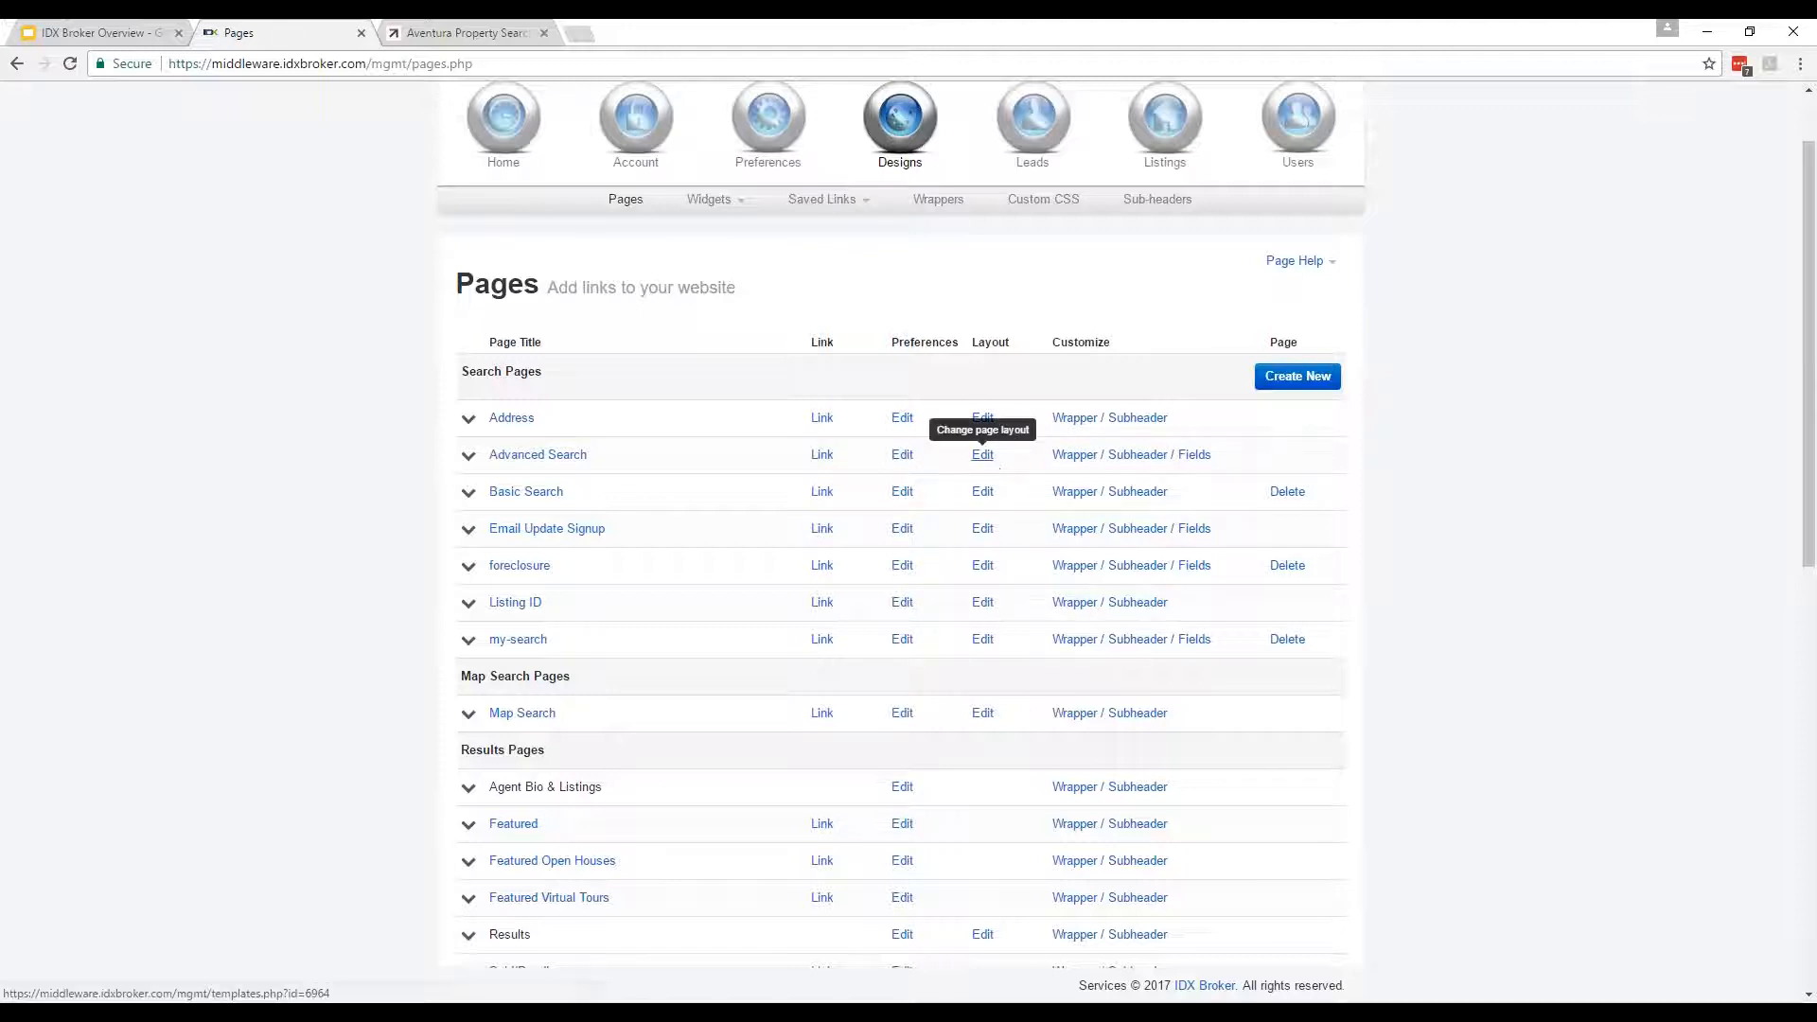
left_click(983, 454)
scroll(228, 673, "down", 5)
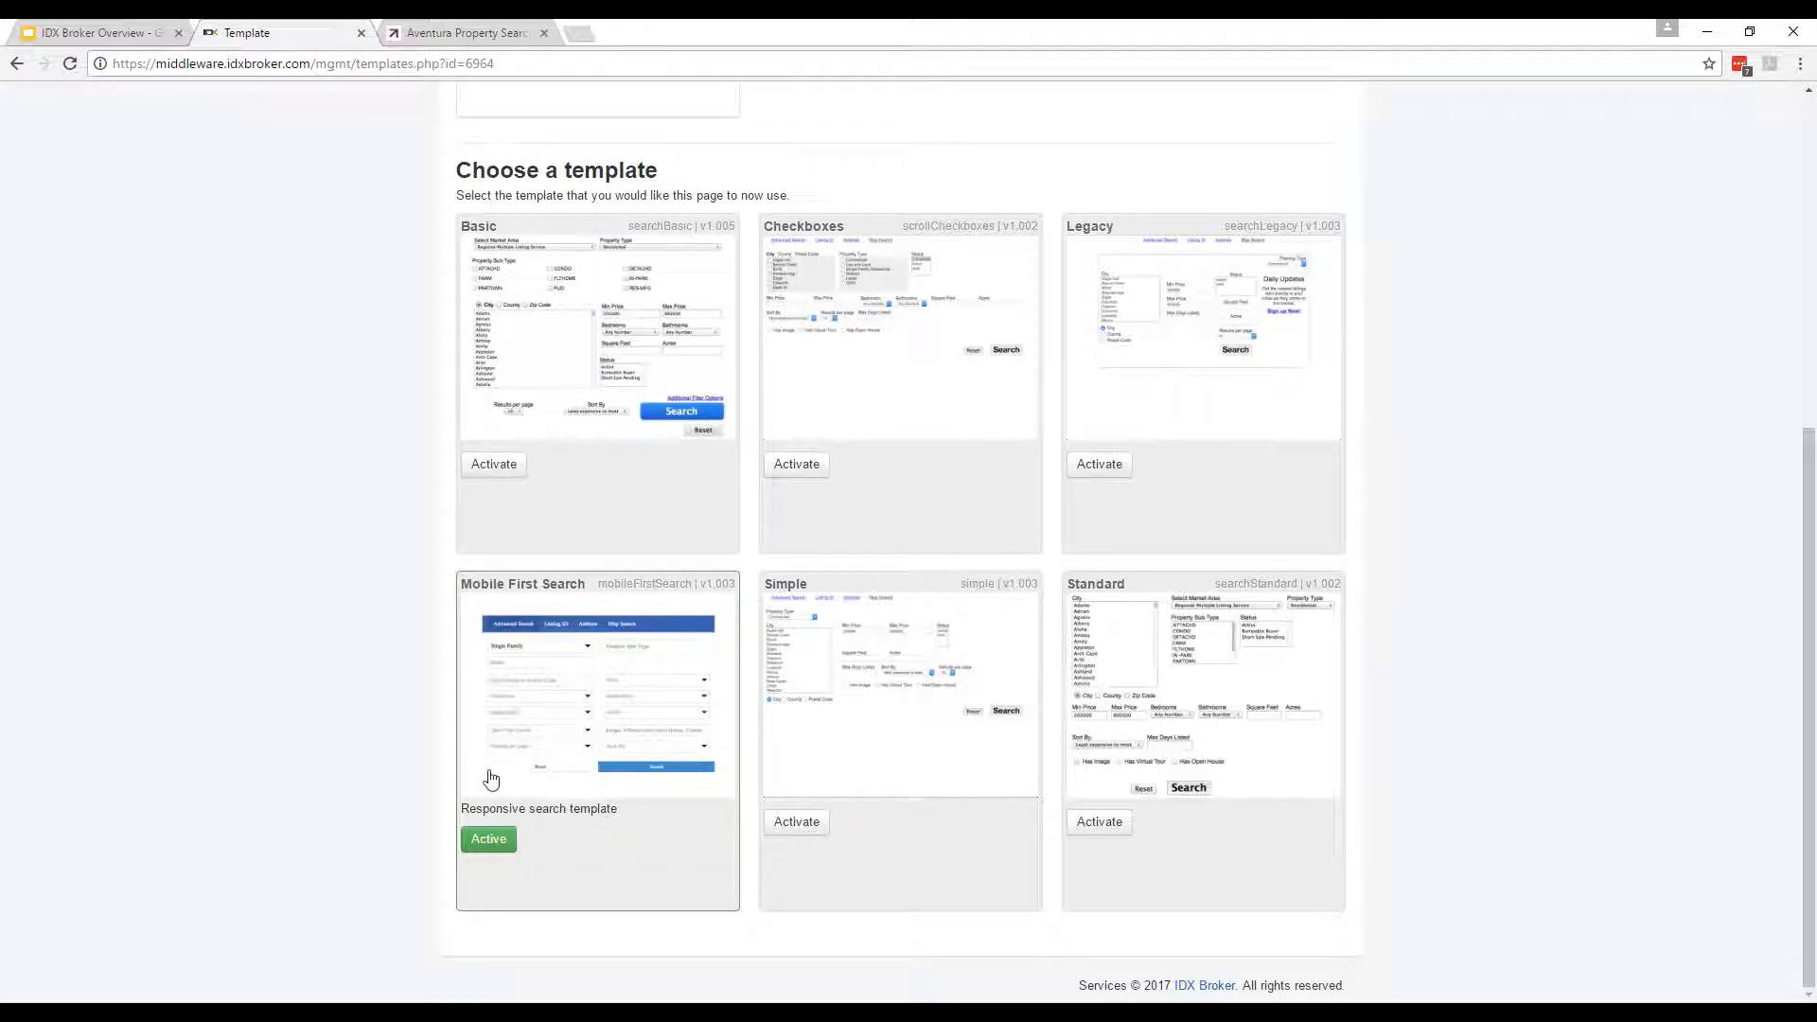
left_click(434, 30)
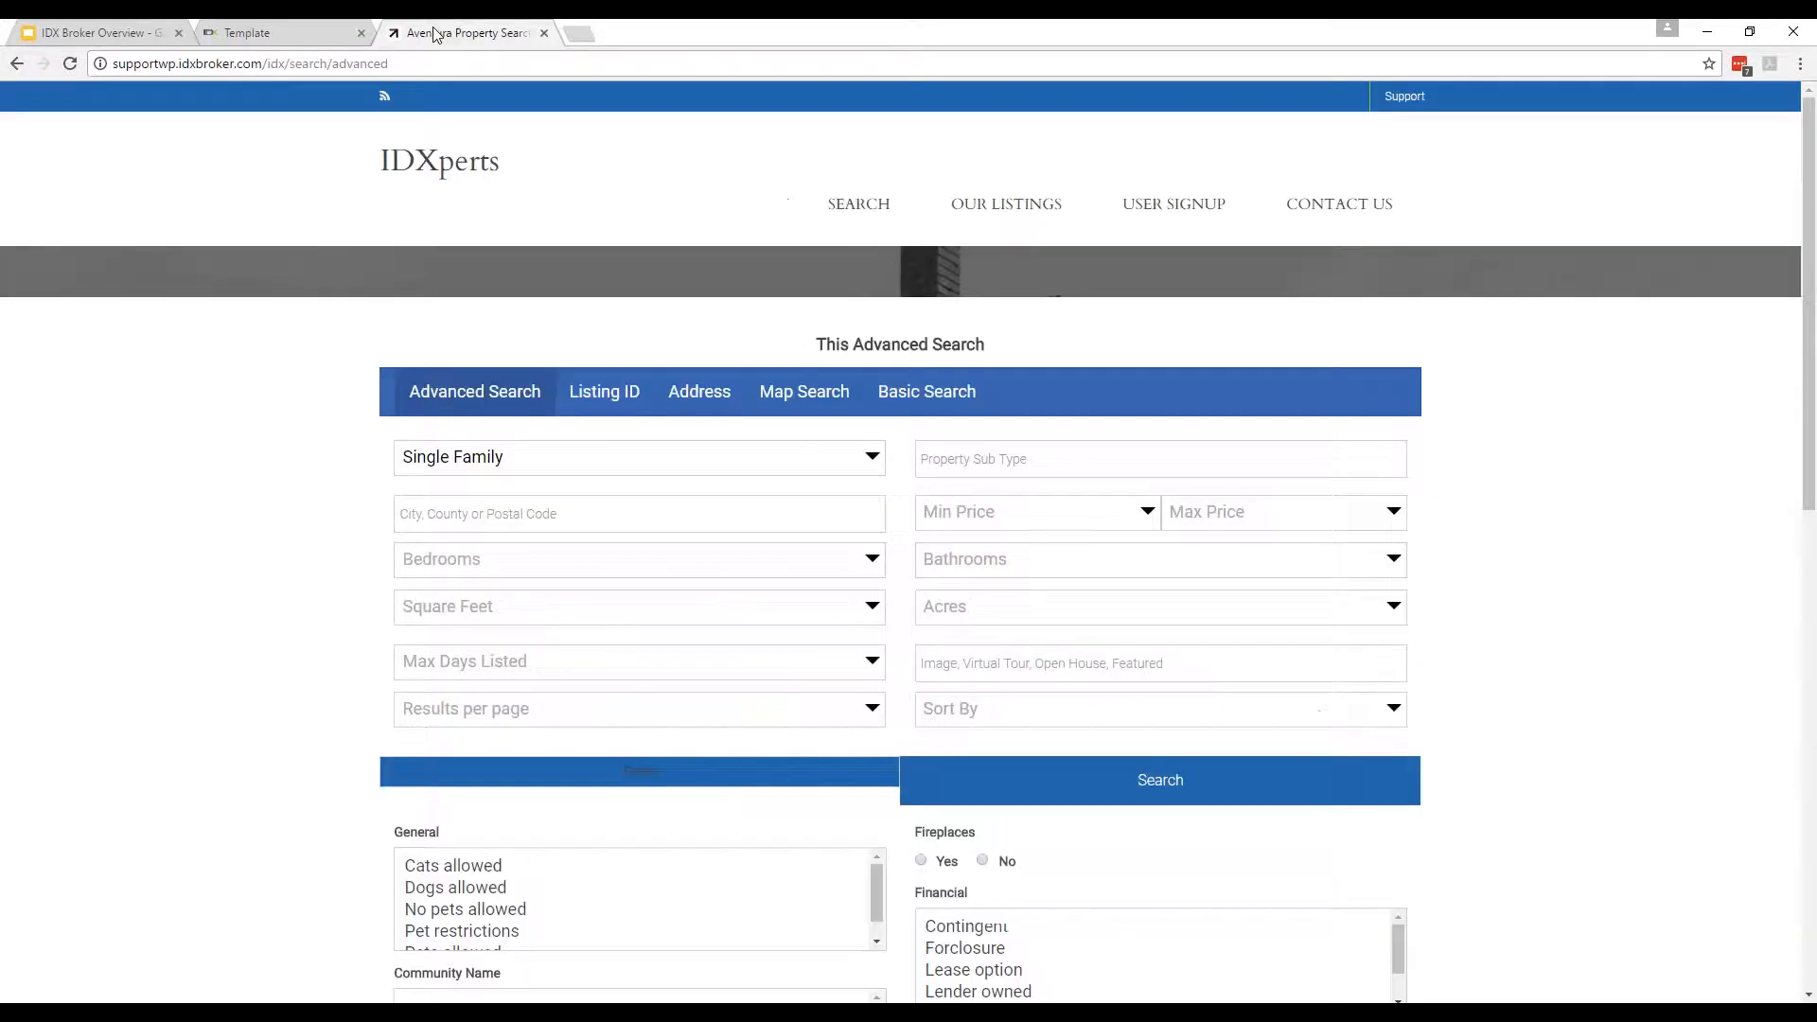
scroll(295, 444, "down", 6)
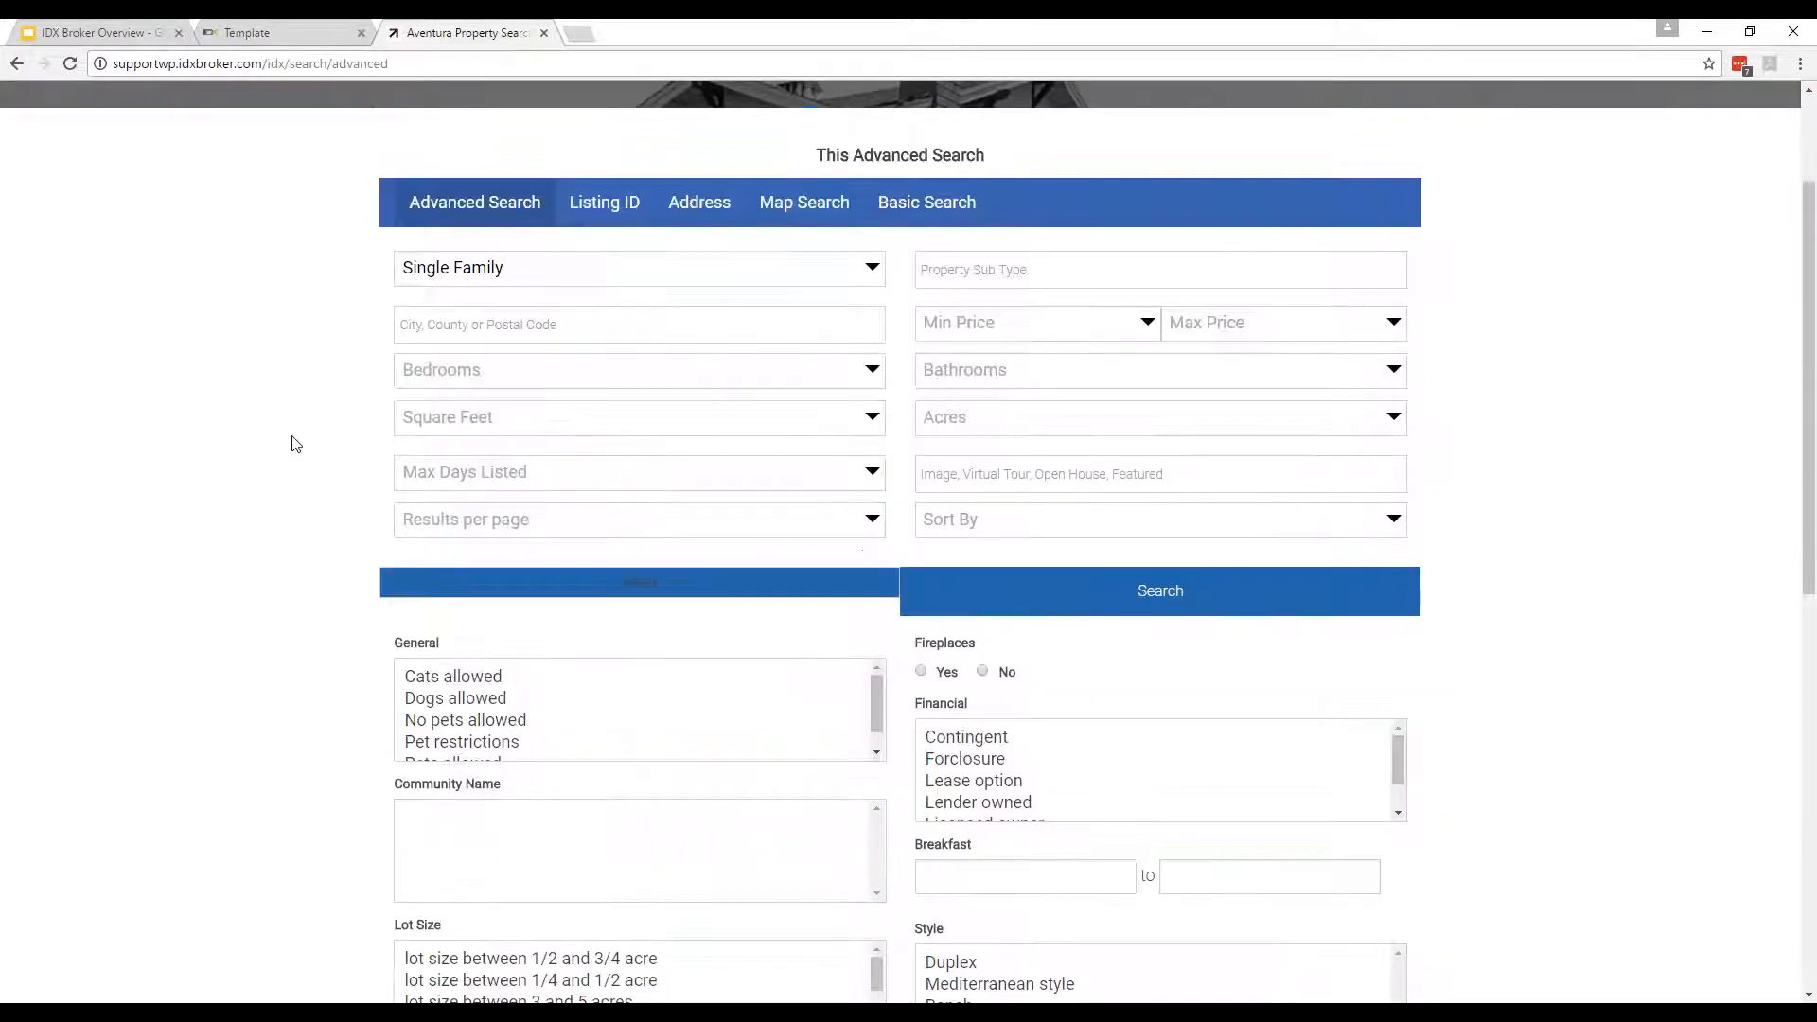
scroll(295, 444, "up", 8)
Try the Checkboxes template and reload the live search page to see it.
key("ctrl+shift+Tab")
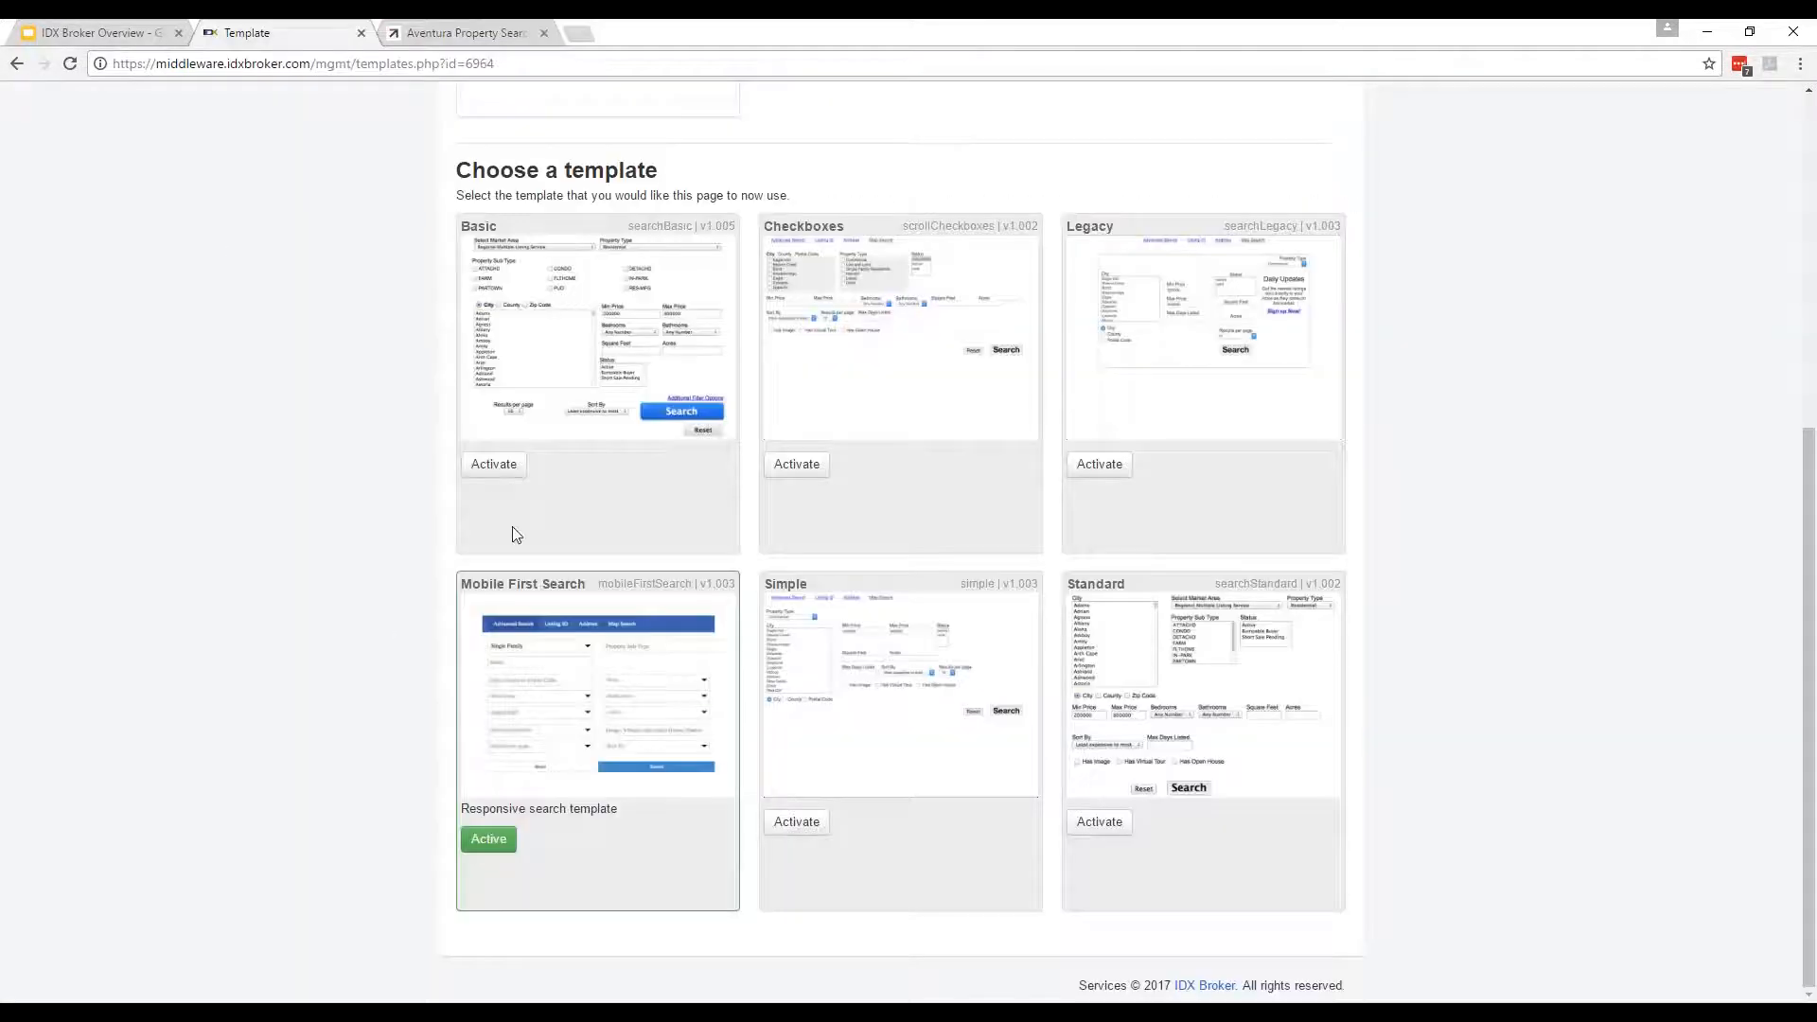
left_click(797, 464)
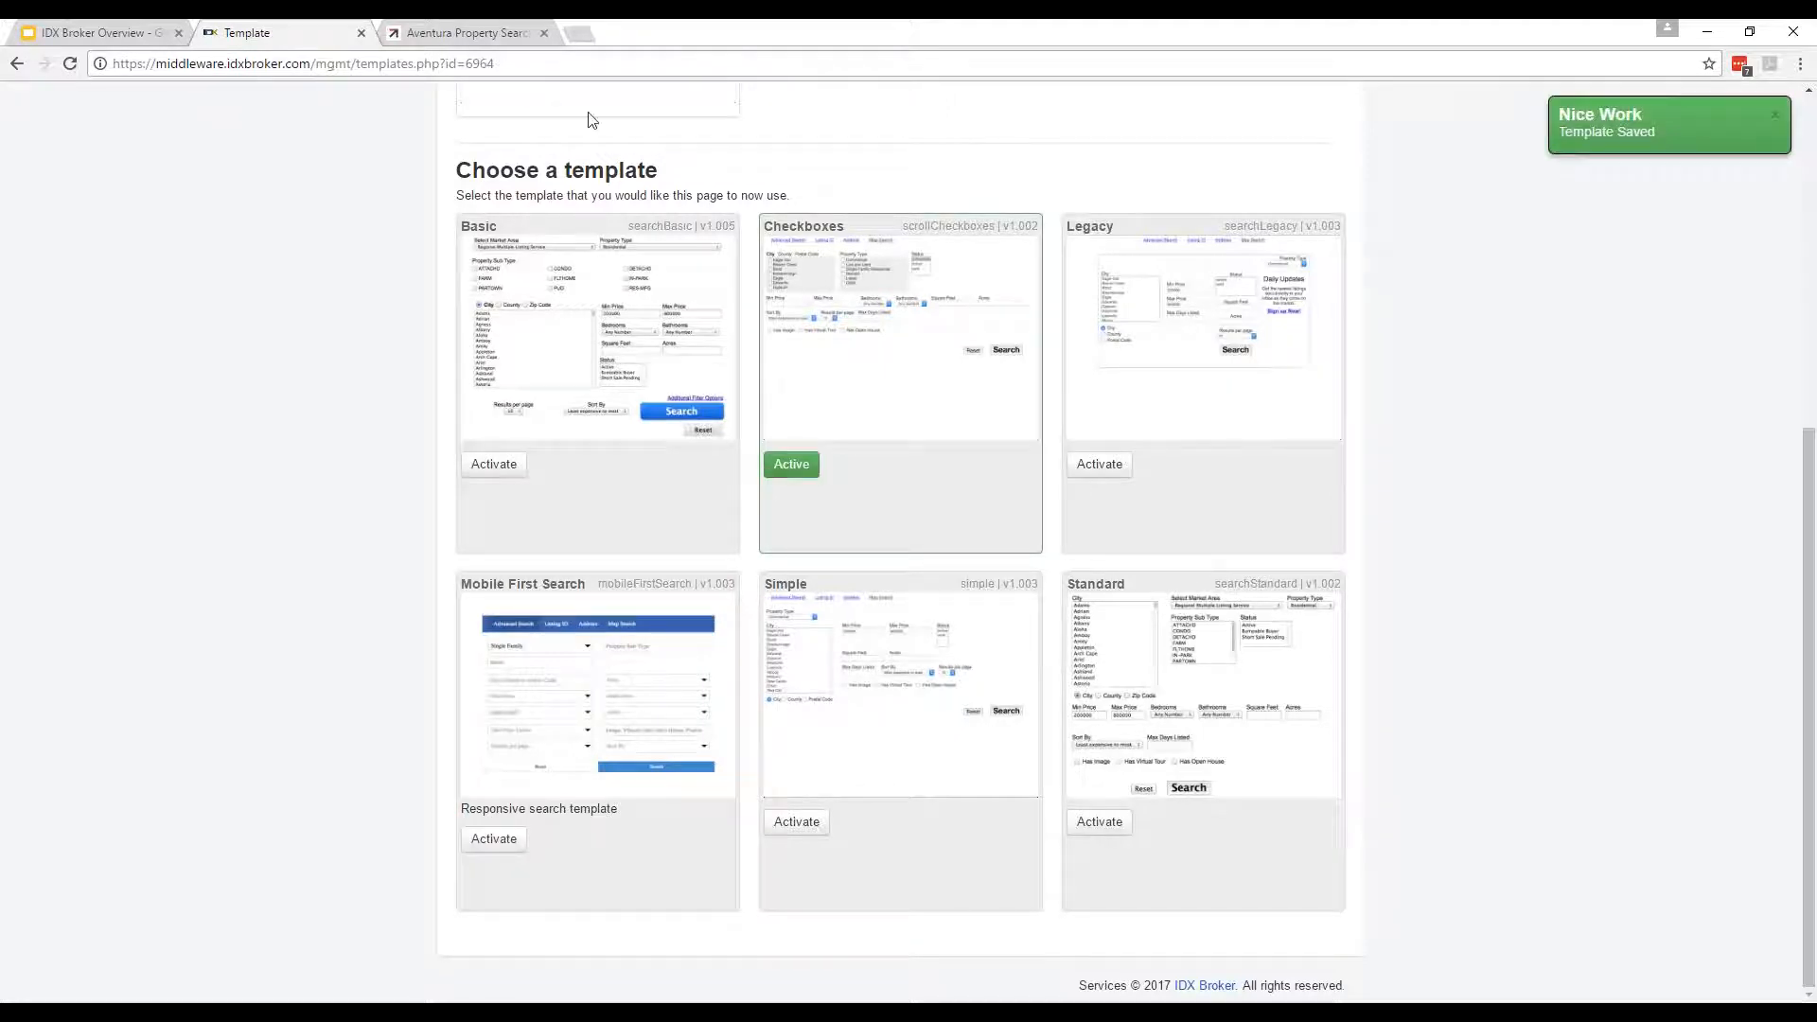
left_click(484, 36)
left_click(367, 64)
key("Return")
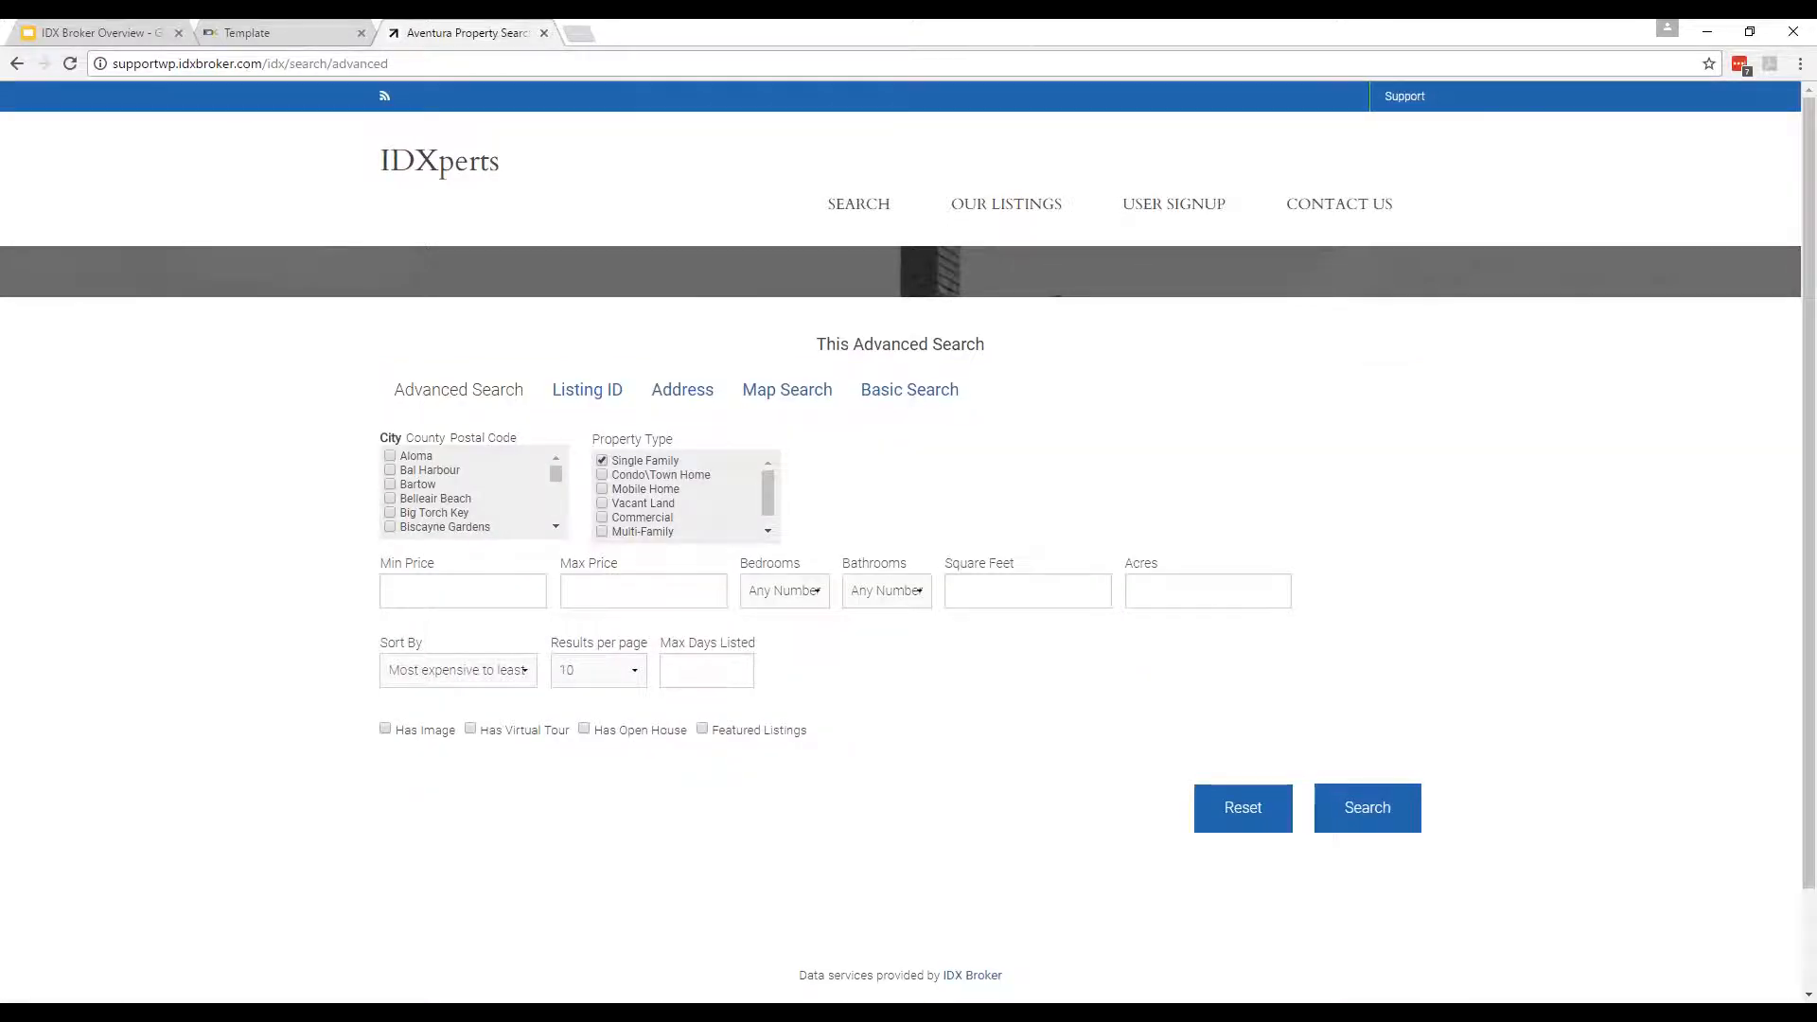
Reactivate Mobile First Search as the search template and return to the Pages list.
left_click(264, 32)
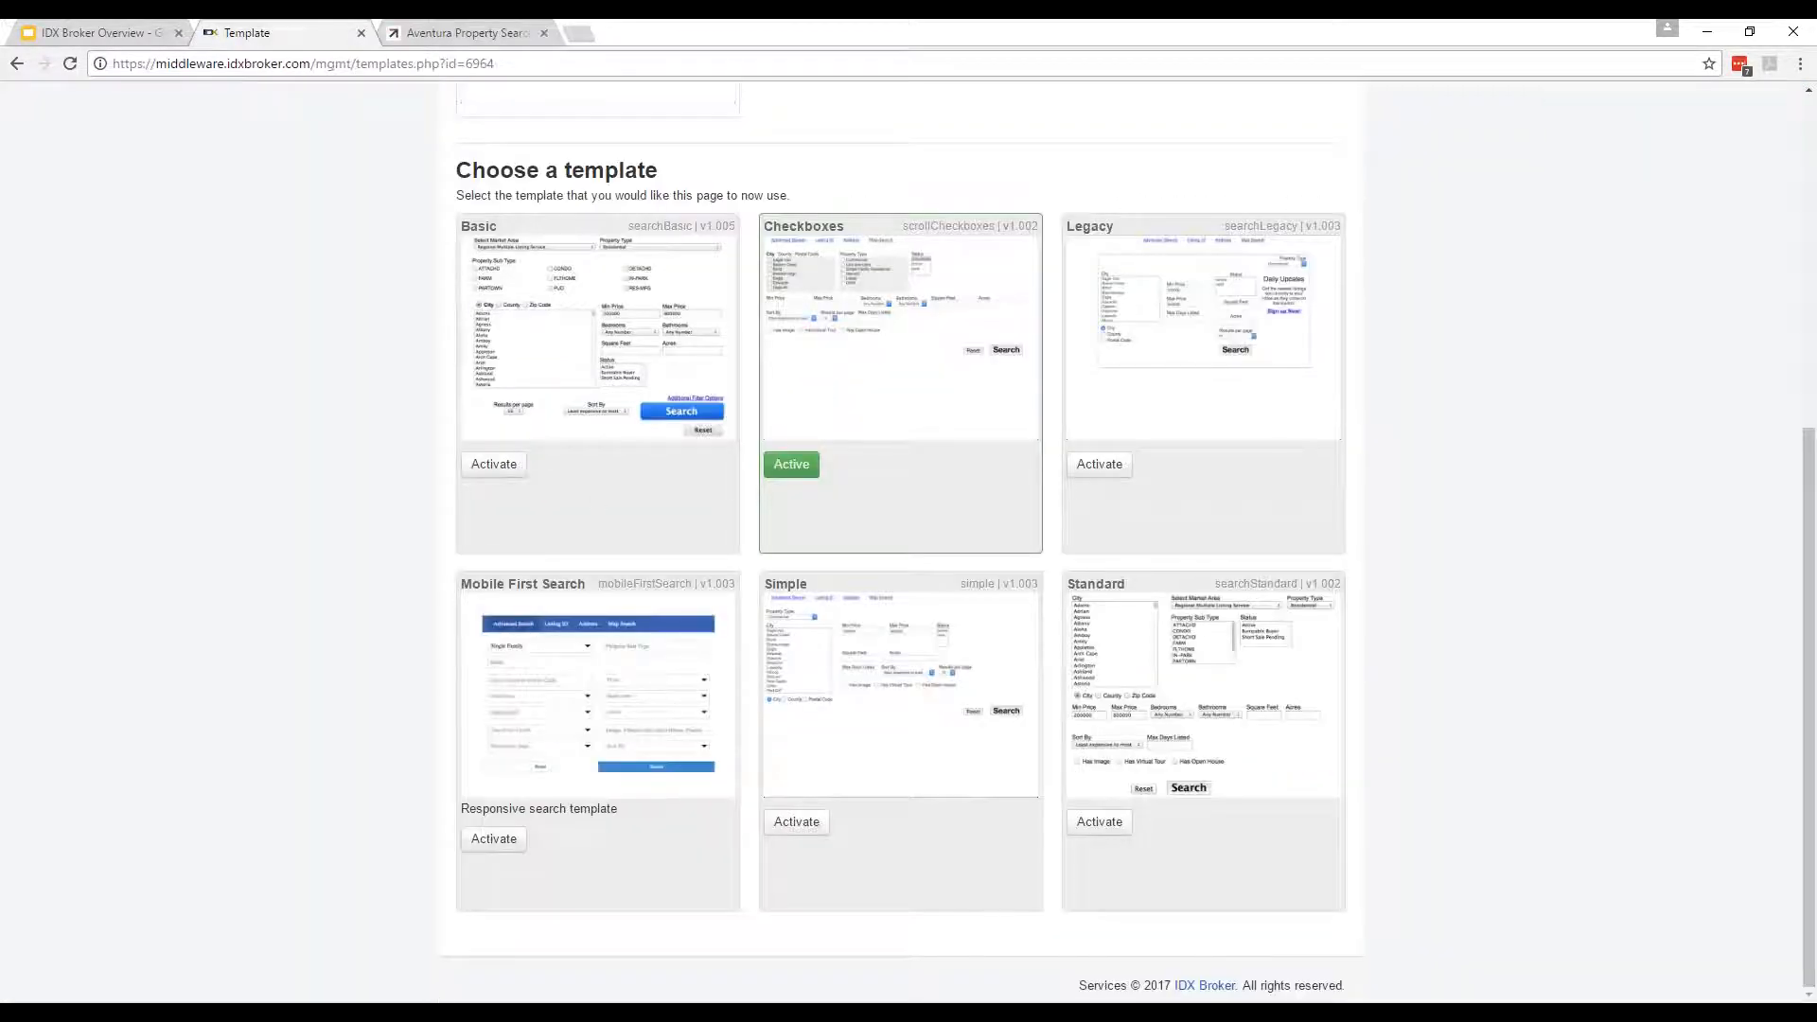
left_click(482, 839)
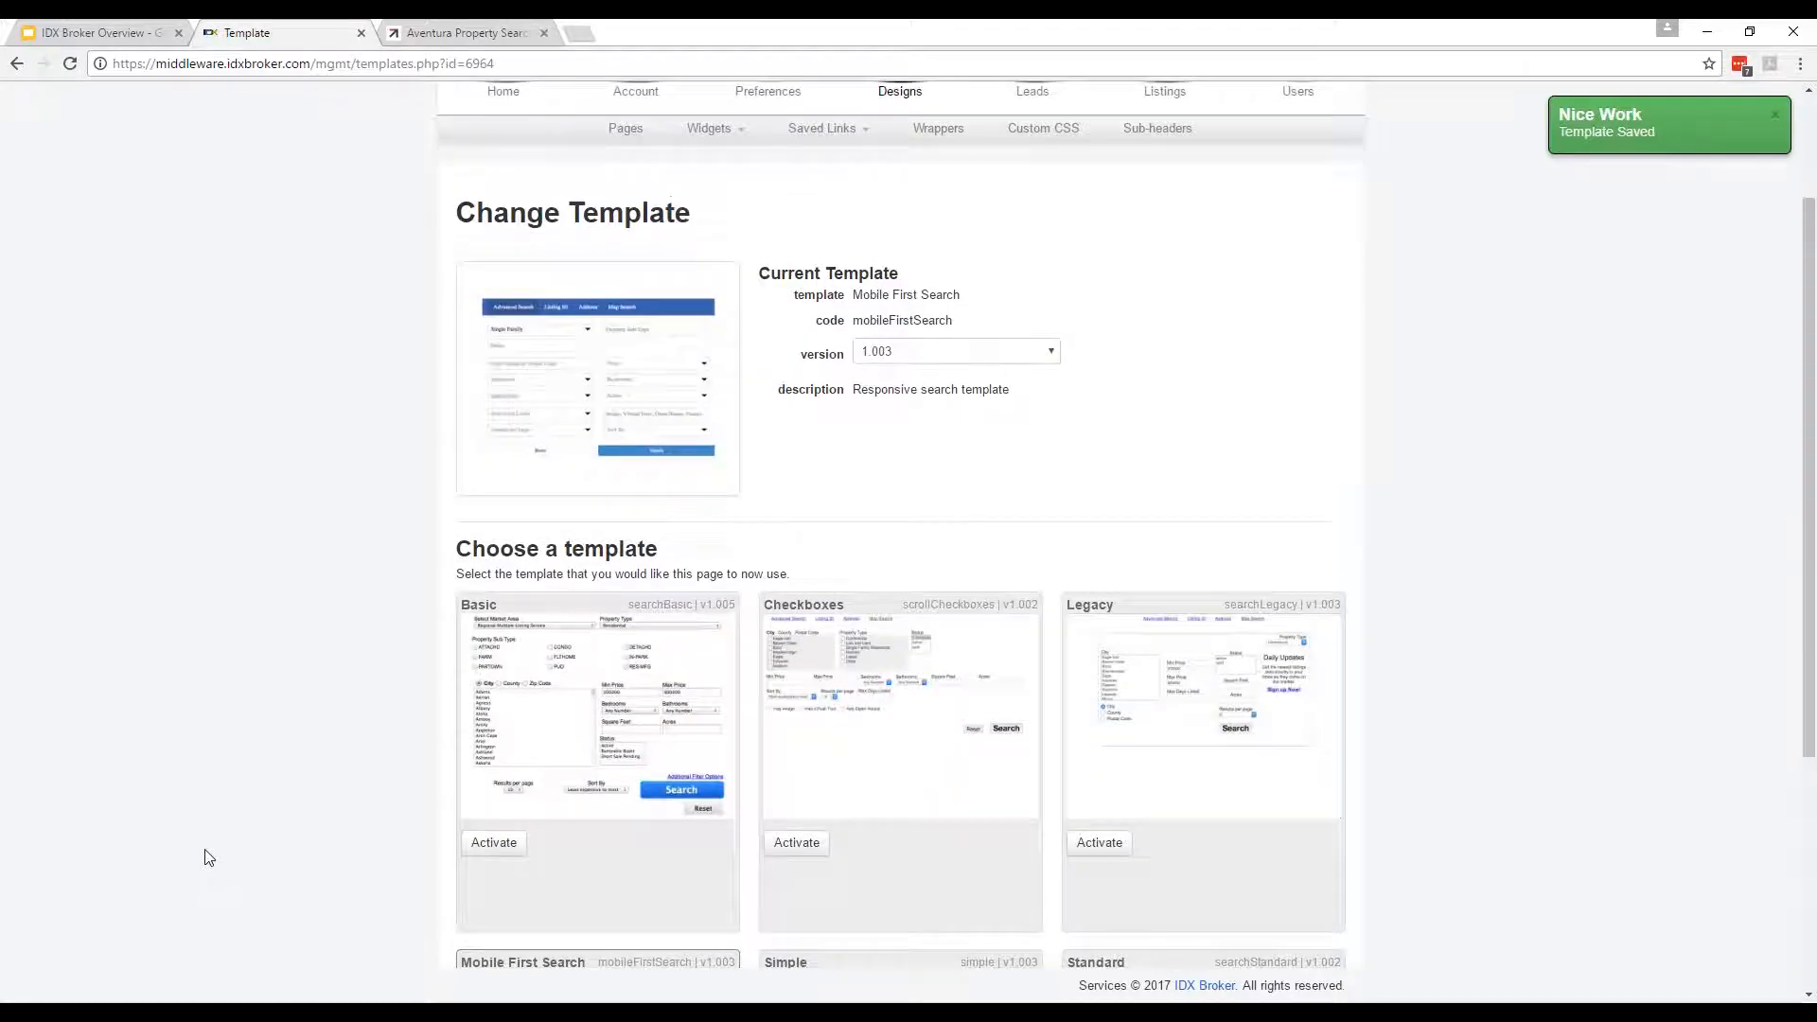
scroll(209, 857, "down", 4)
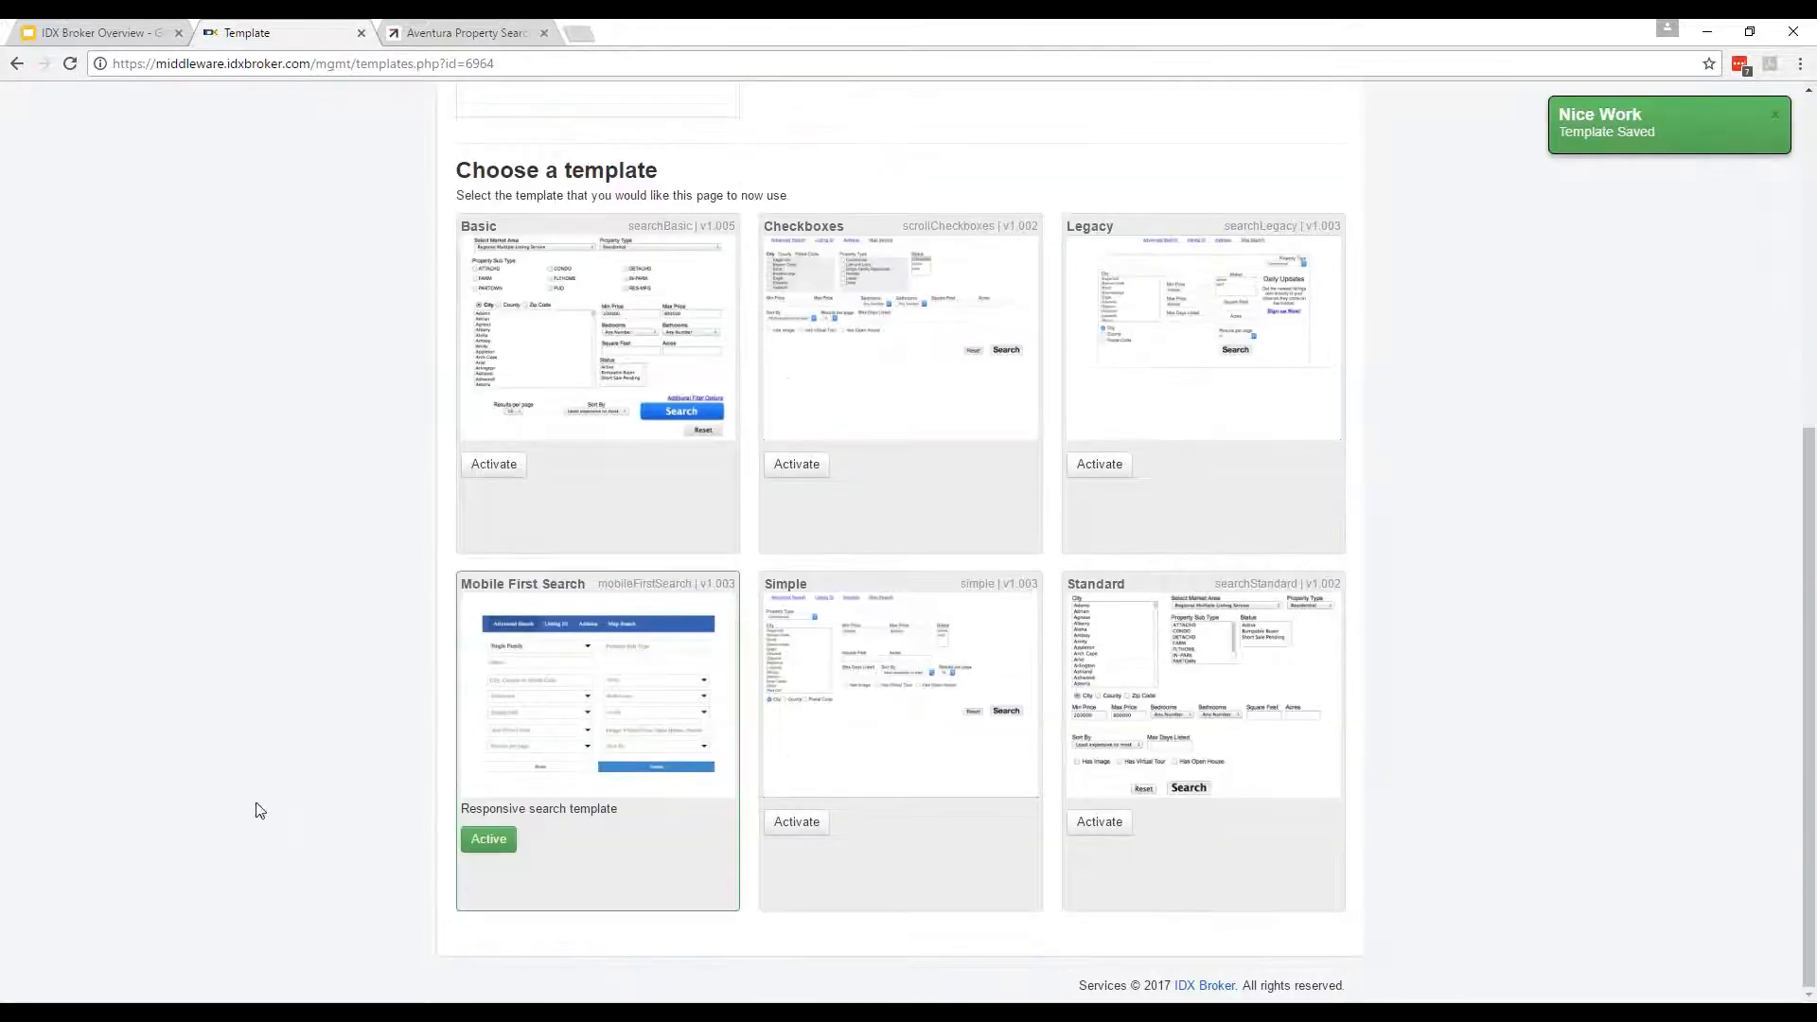
scroll(281, 752, "up", 4)
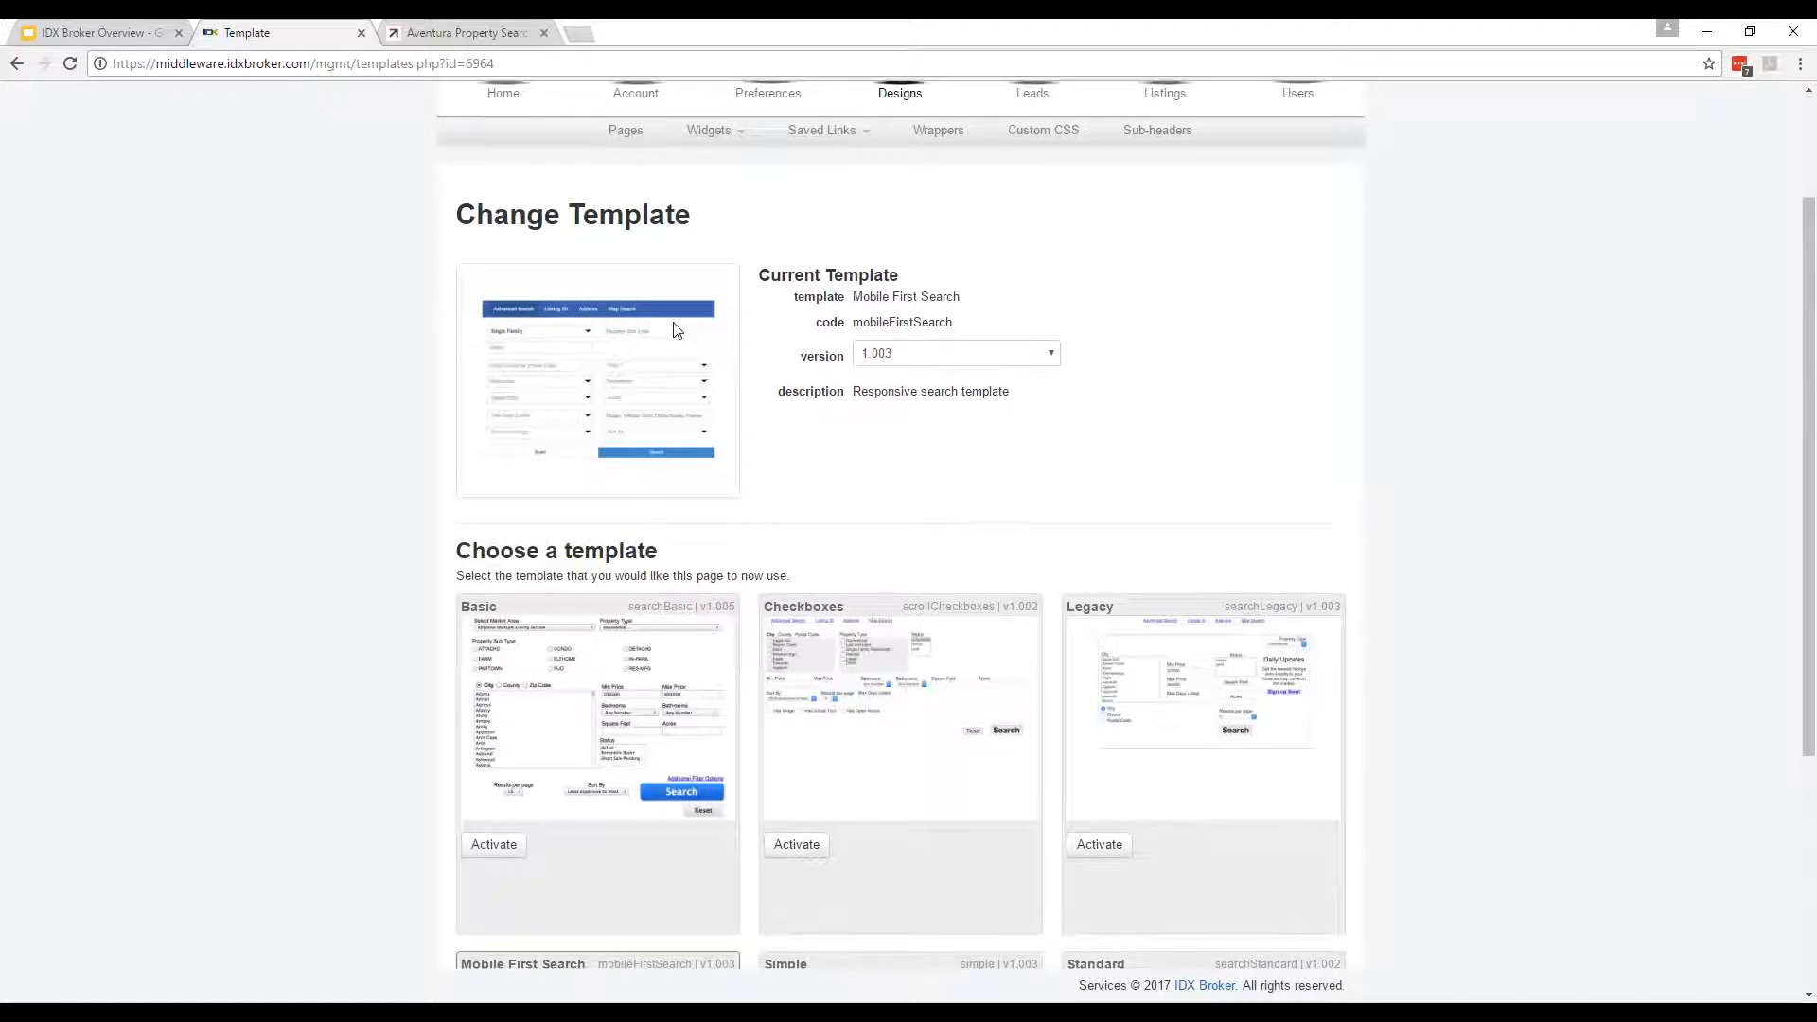
scroll(678, 330, "up", 2)
left_click(633, 297)
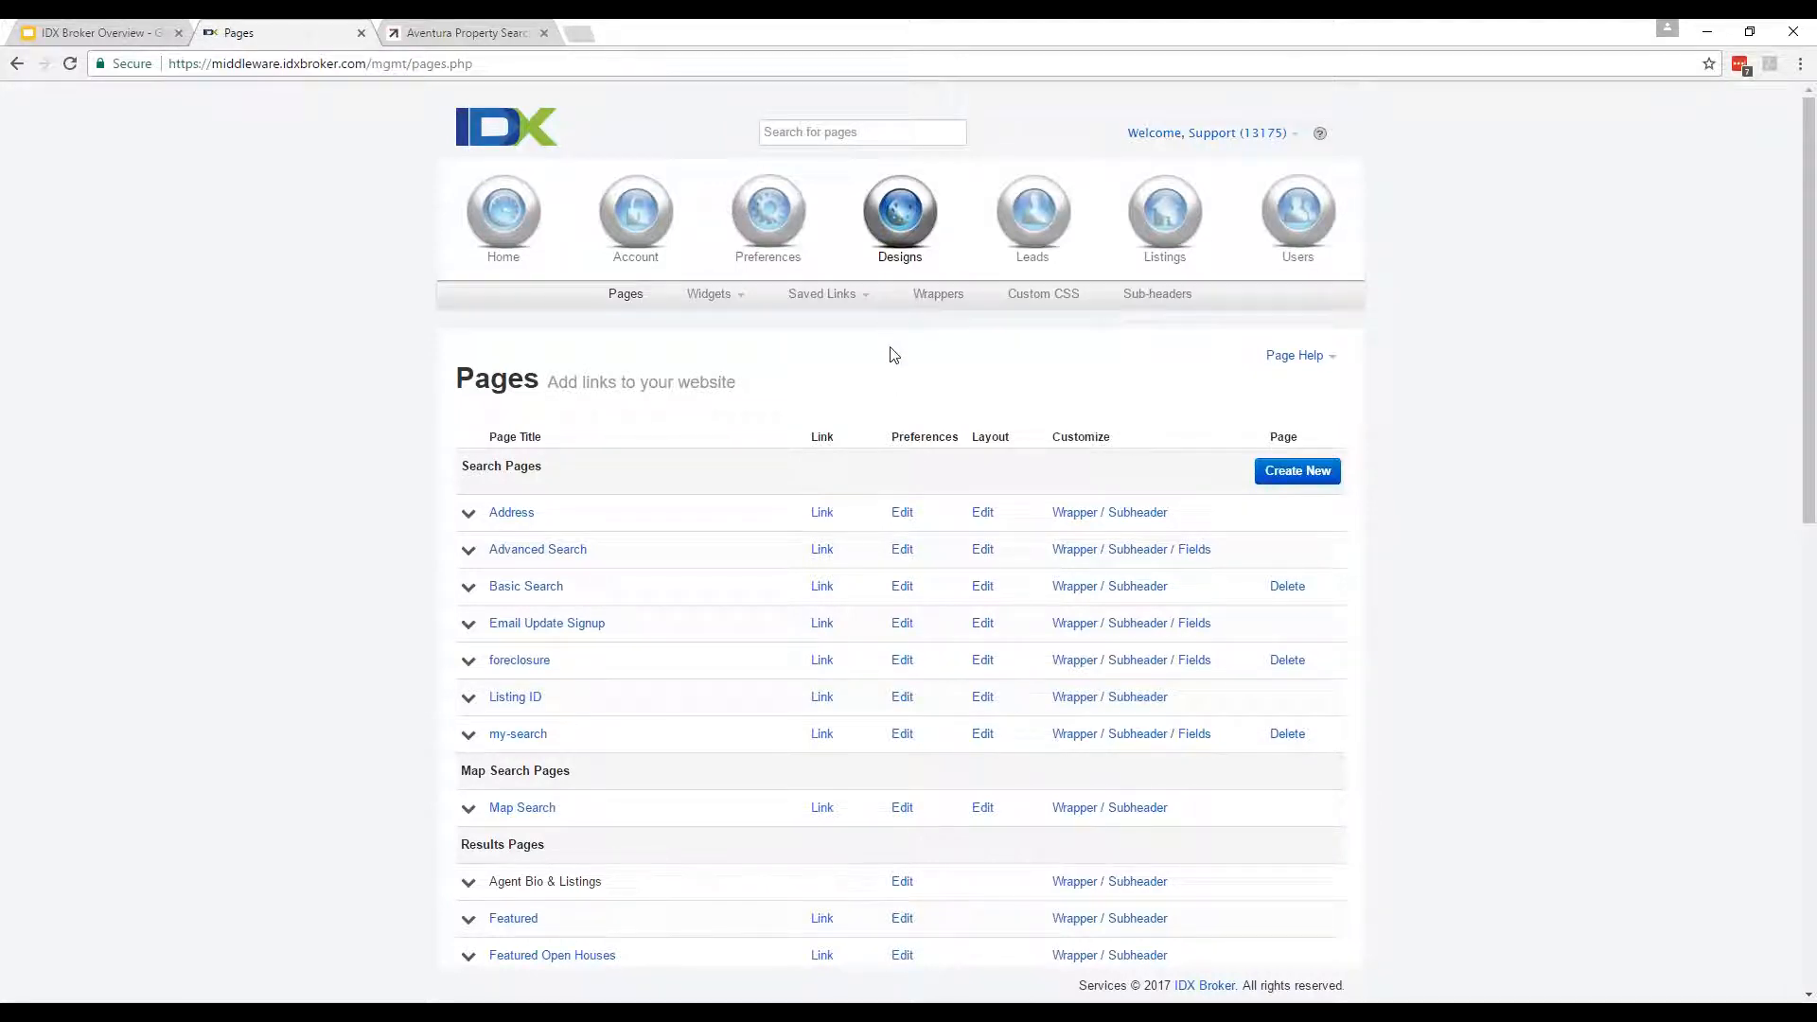
Choose Widgets > Manage to list the account's 19 existing widgets.
left_click(718, 295)
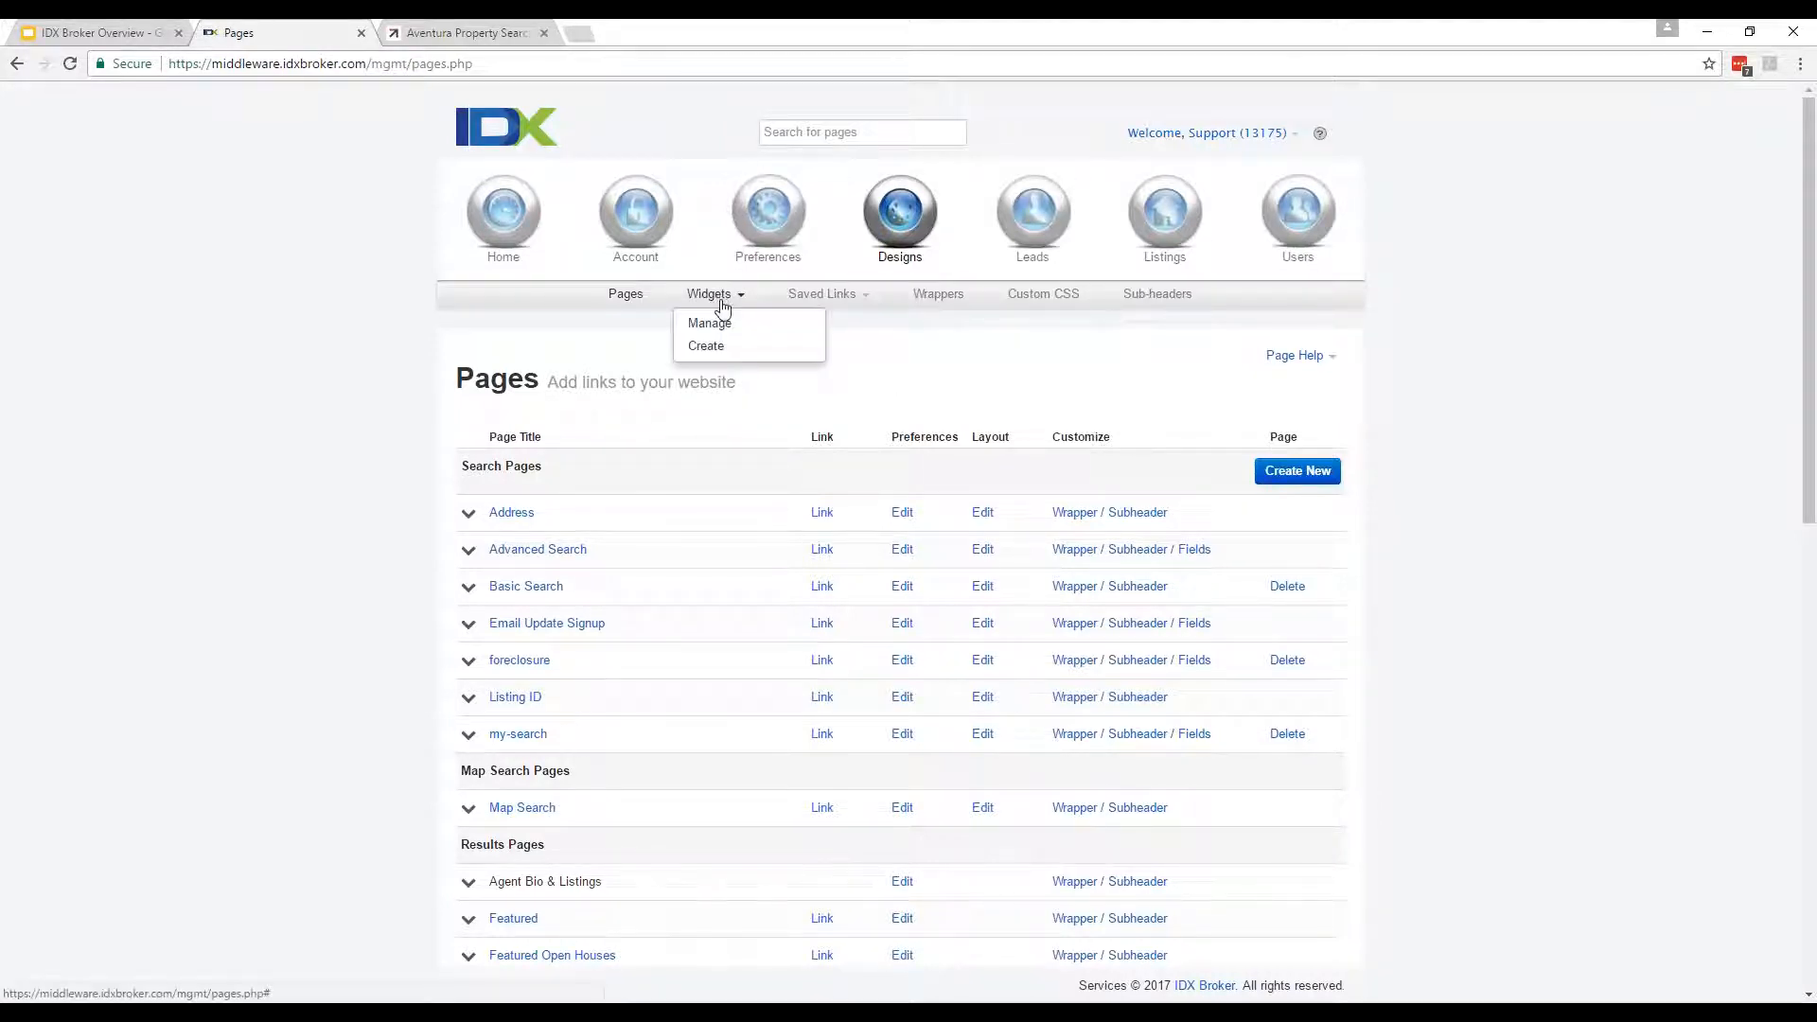
left_click(712, 323)
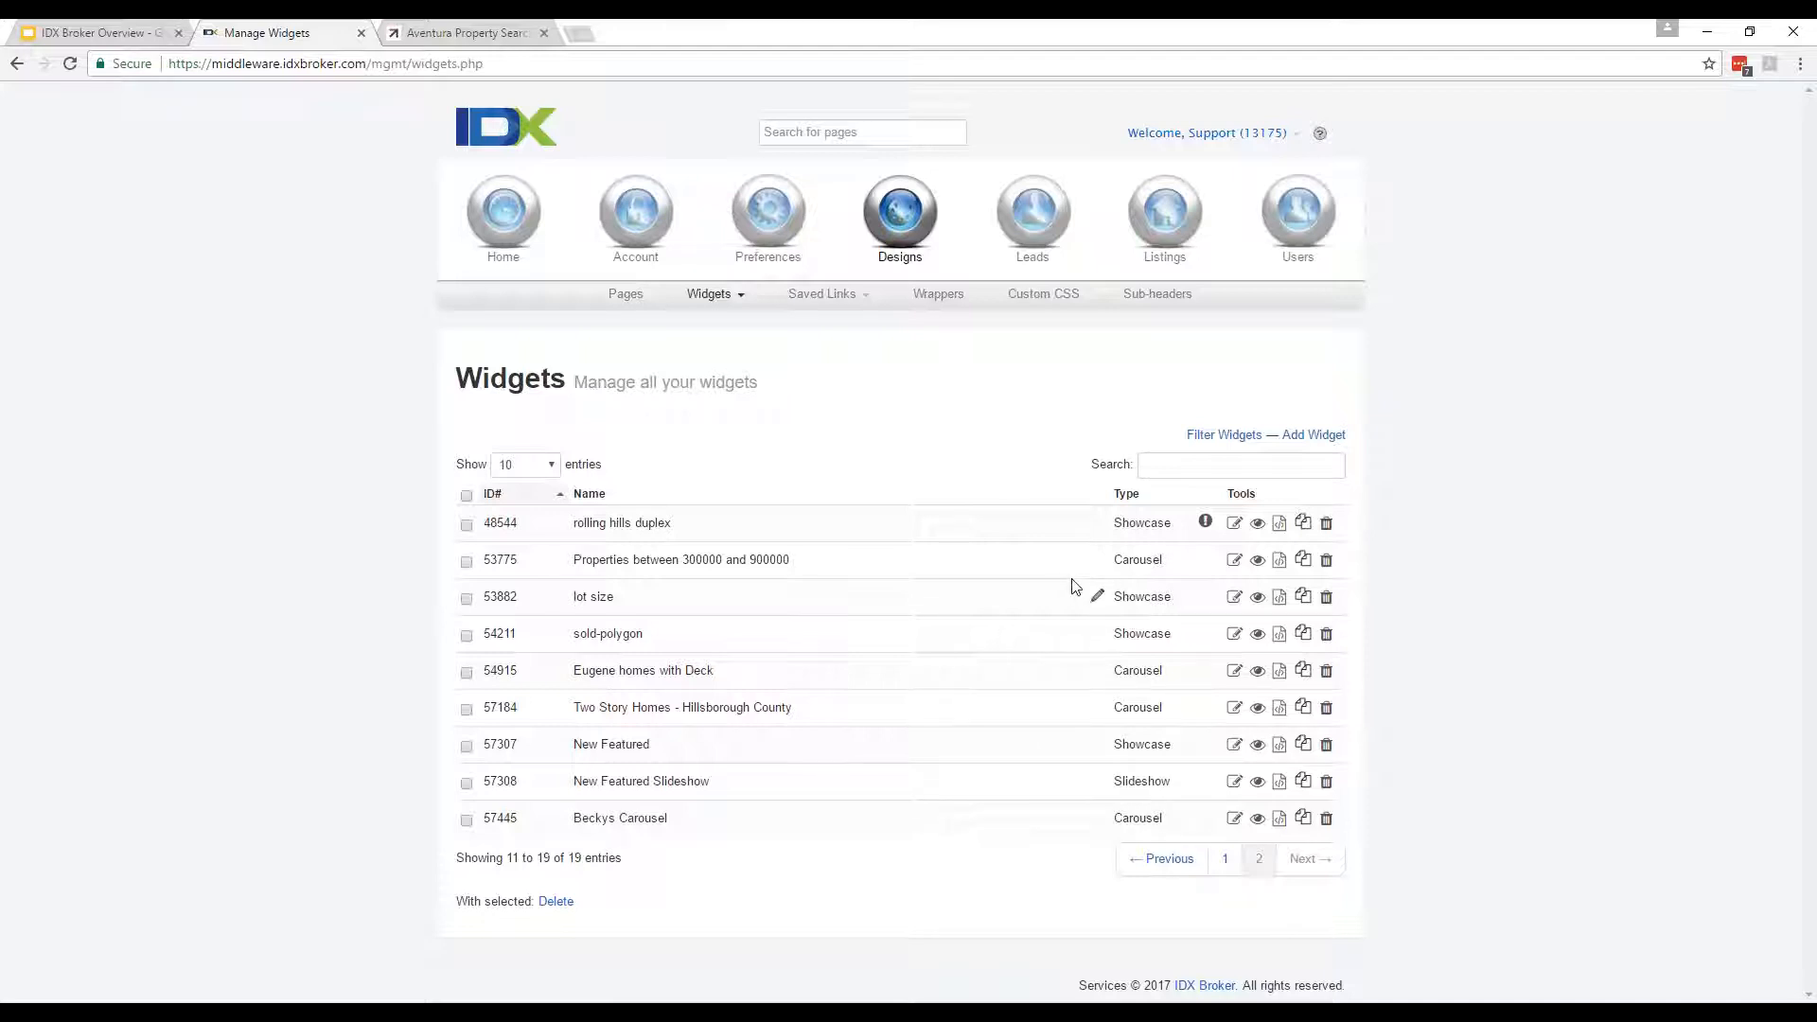
left_click(419, 28)
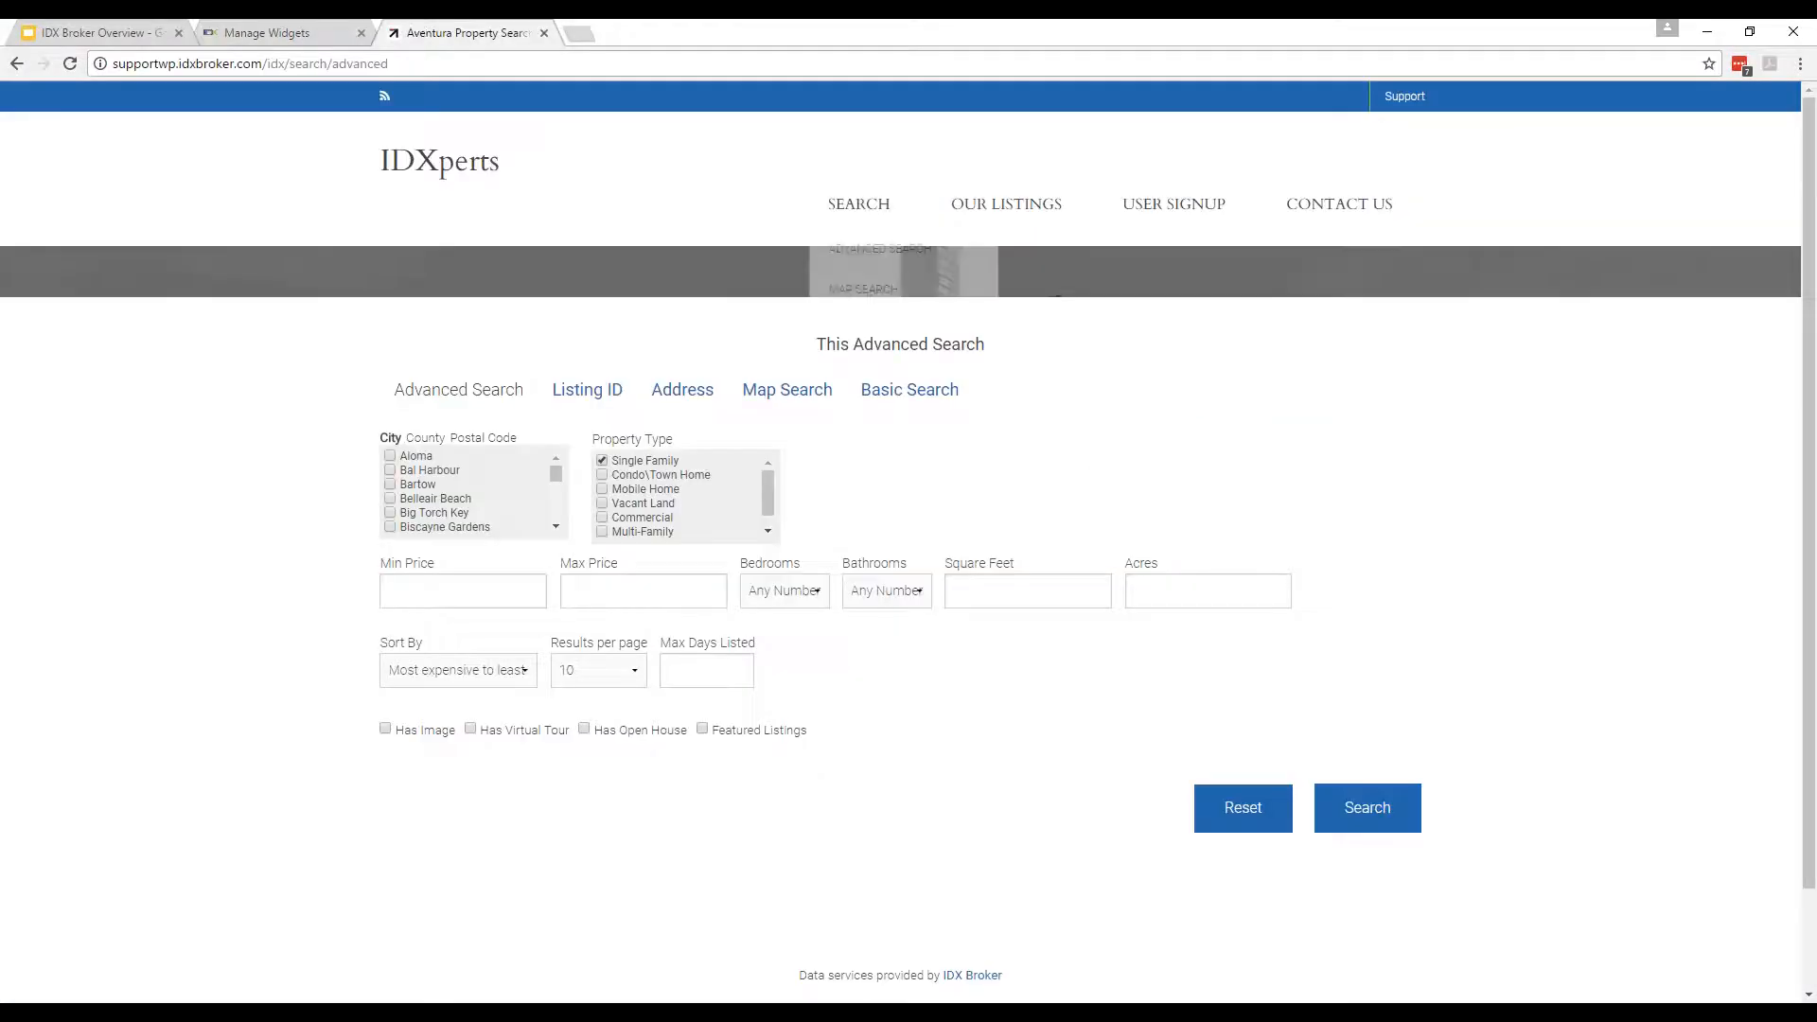
left_click(465, 165)
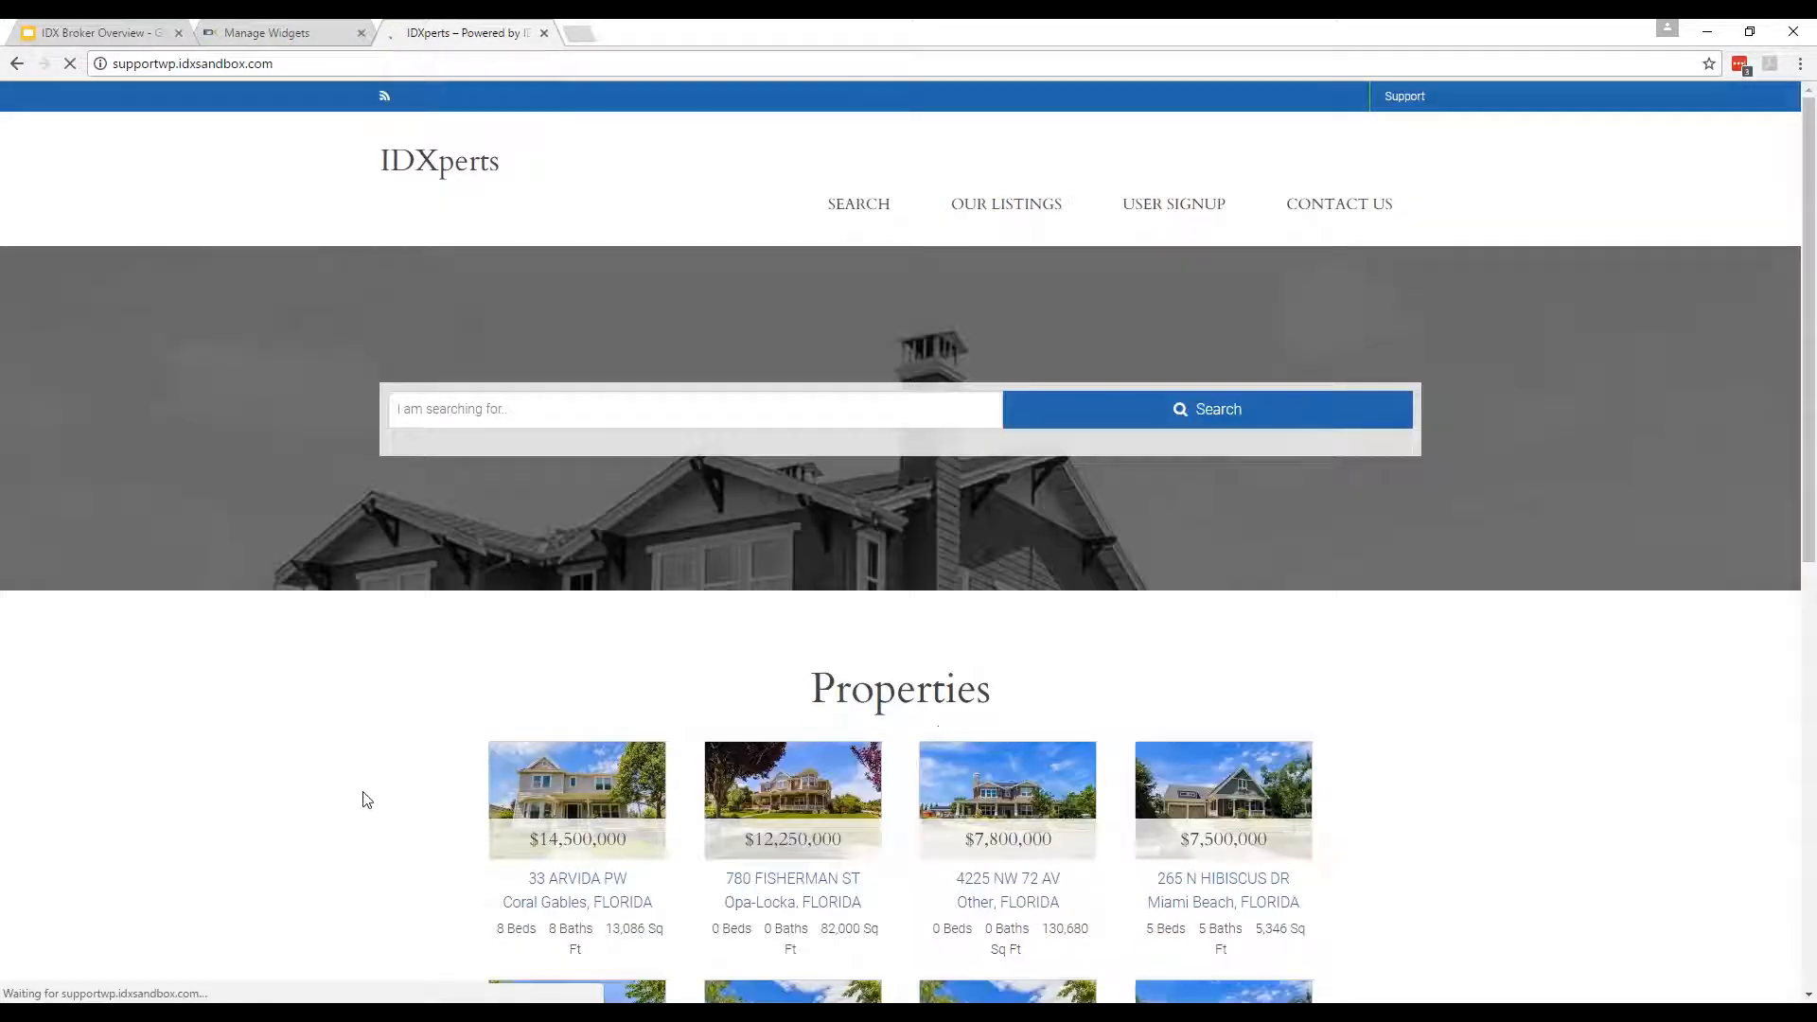
scroll(366, 800, "down", 5)
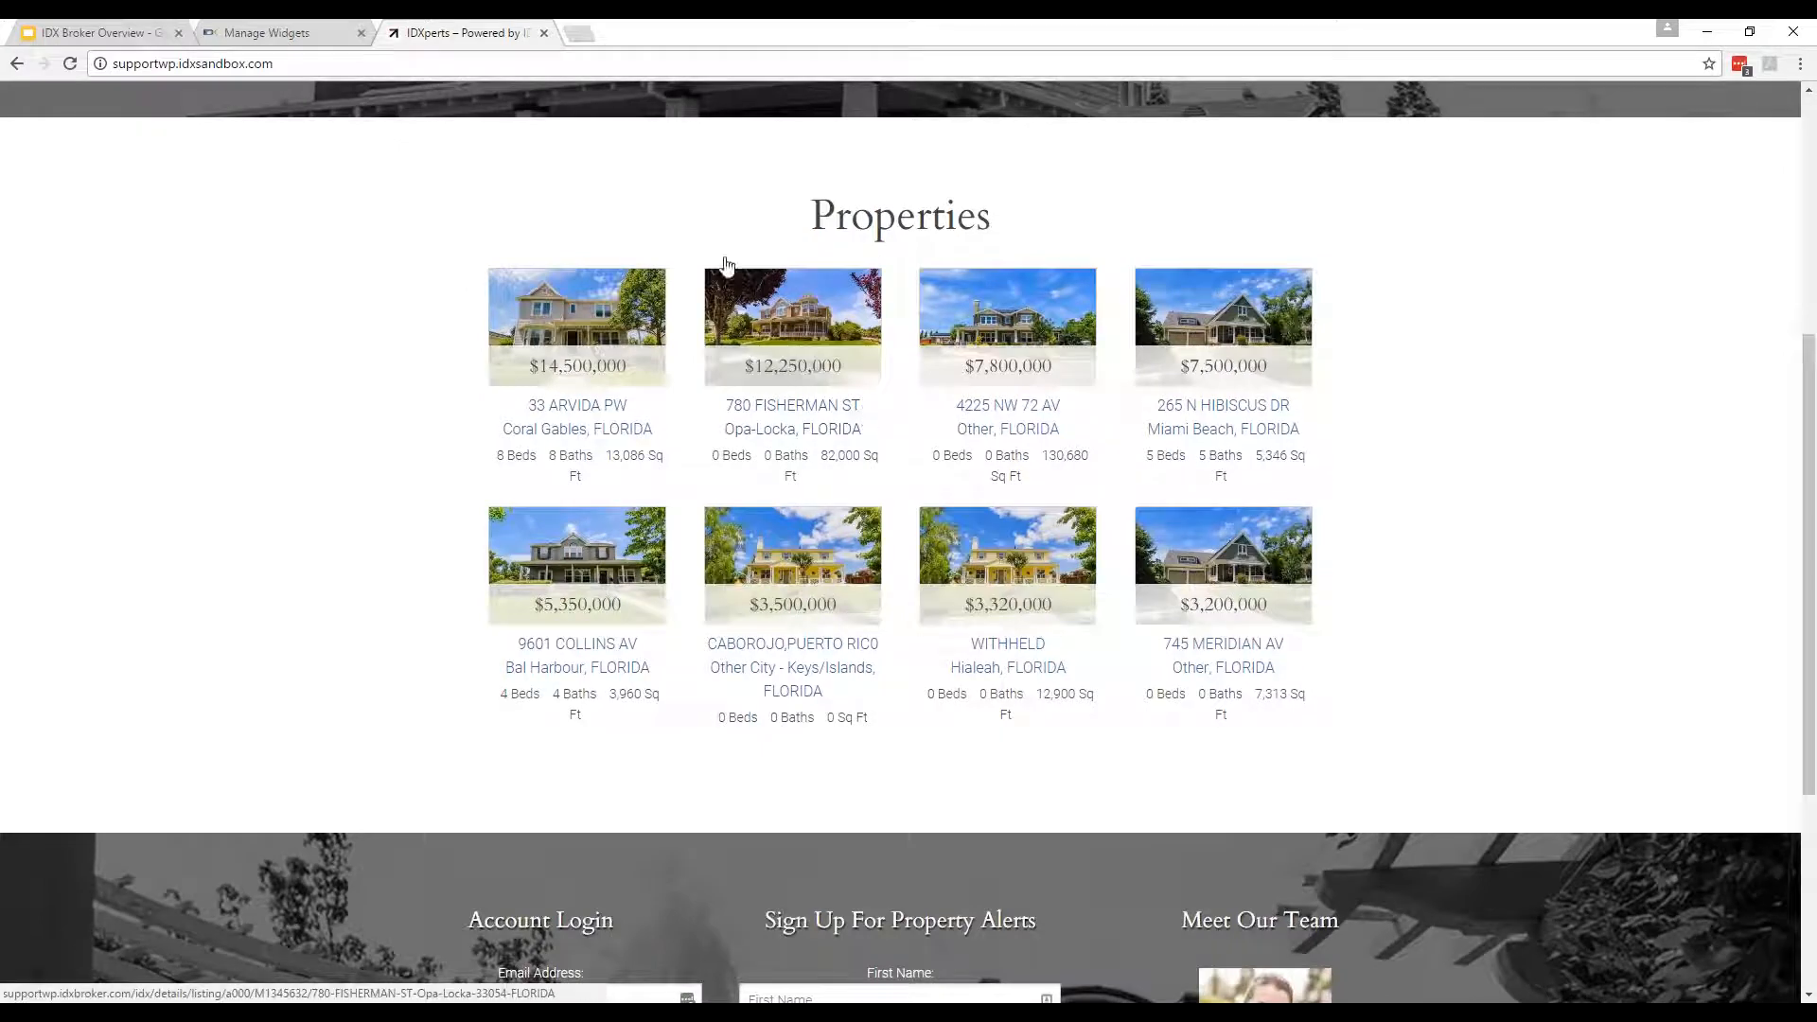
left_click(255, 30)
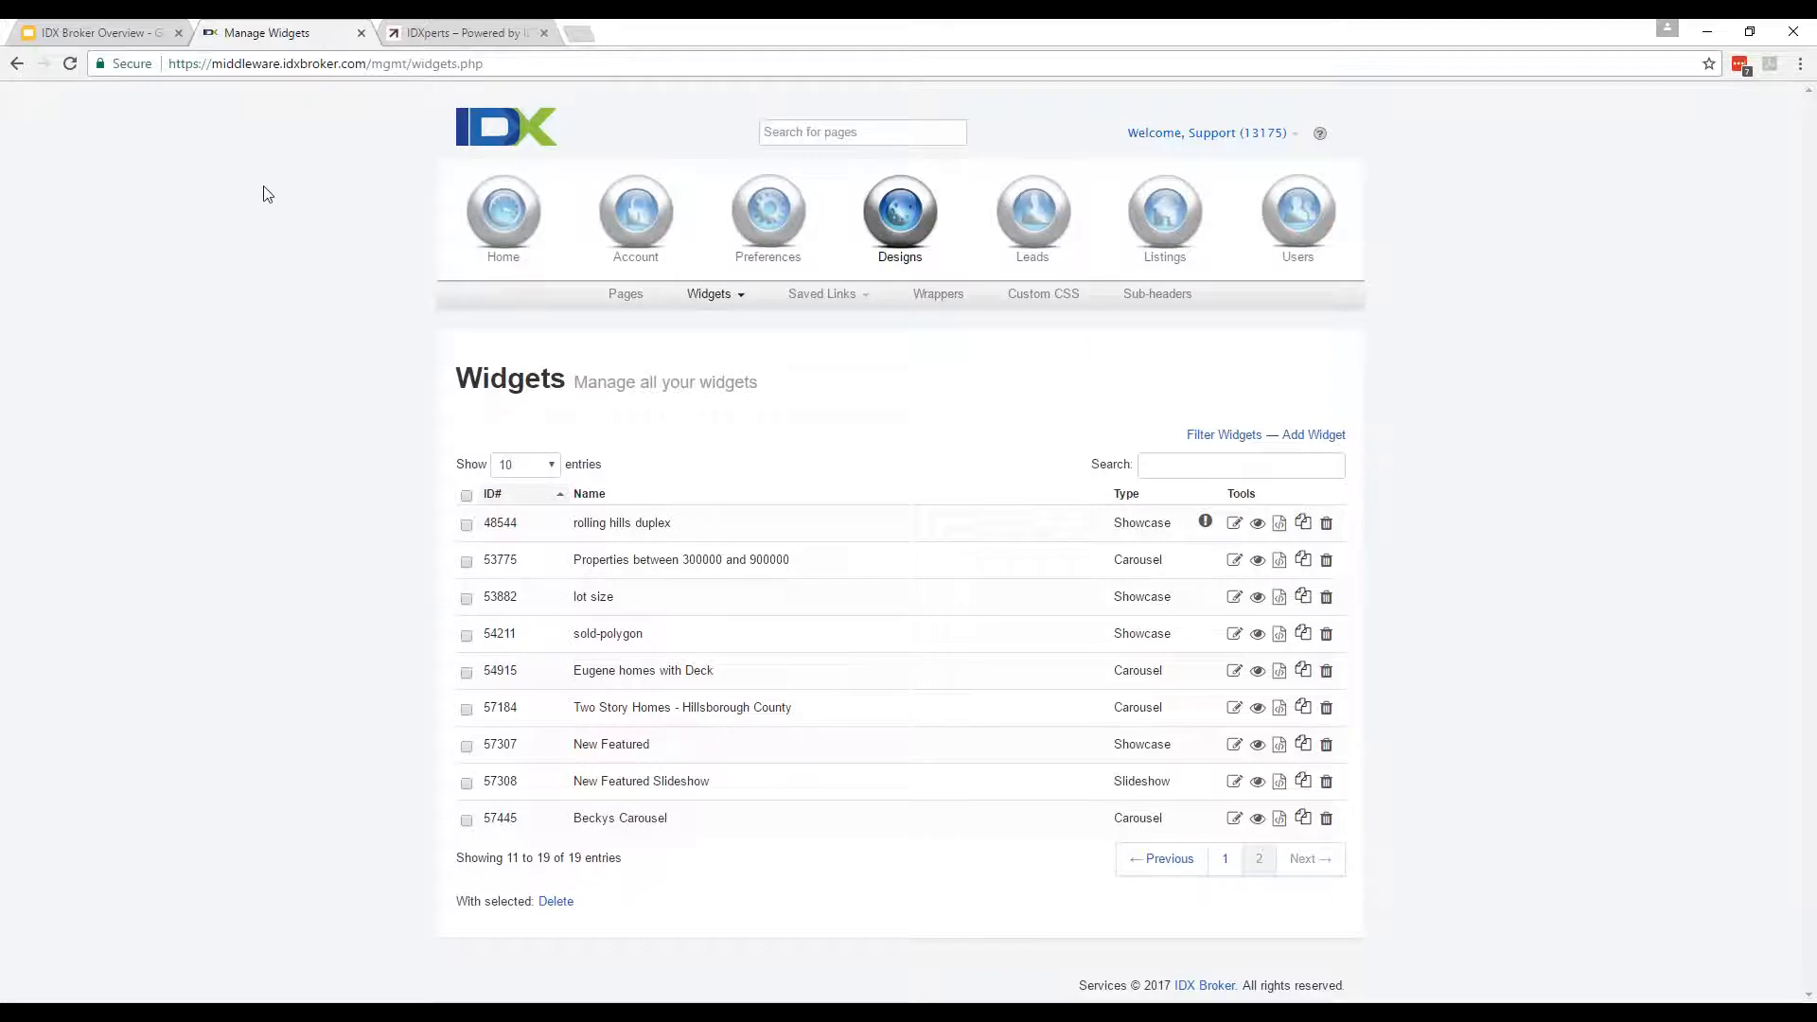
left_click(1164, 232)
scroll(606, 444, "down", 1)
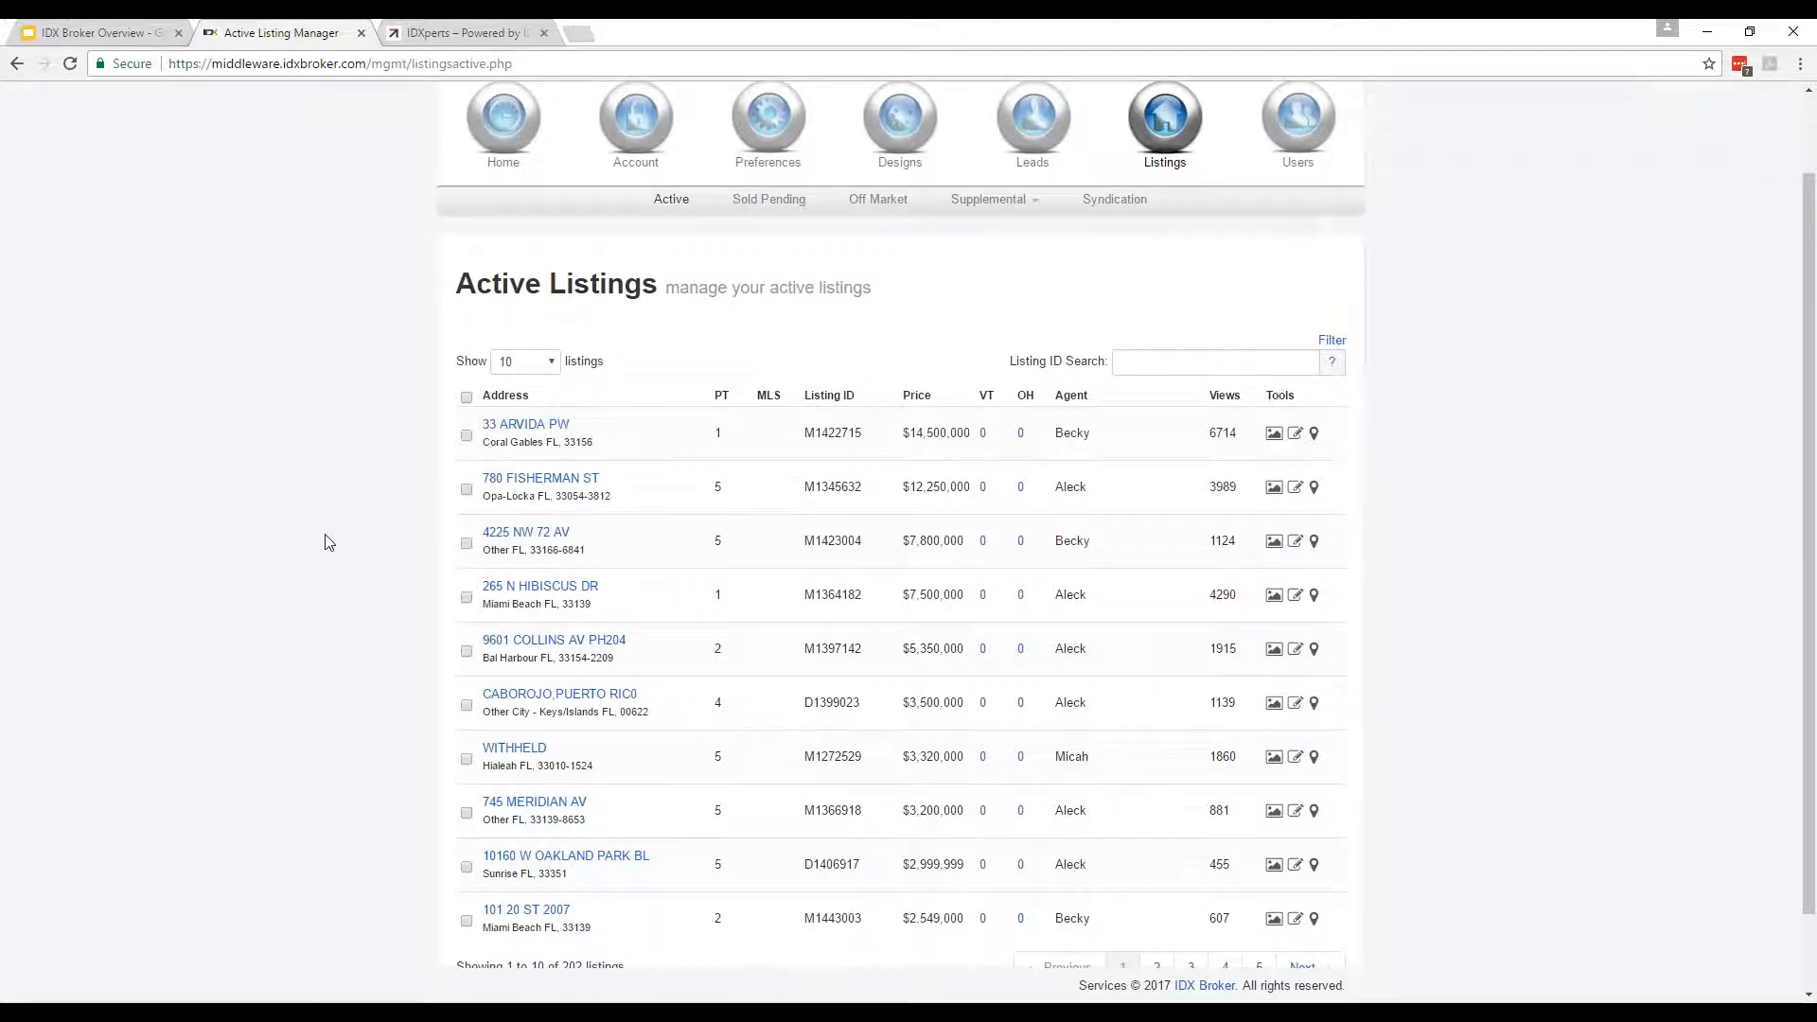
scroll(327, 540, "down", 1)
scroll(328, 542, "up", 2)
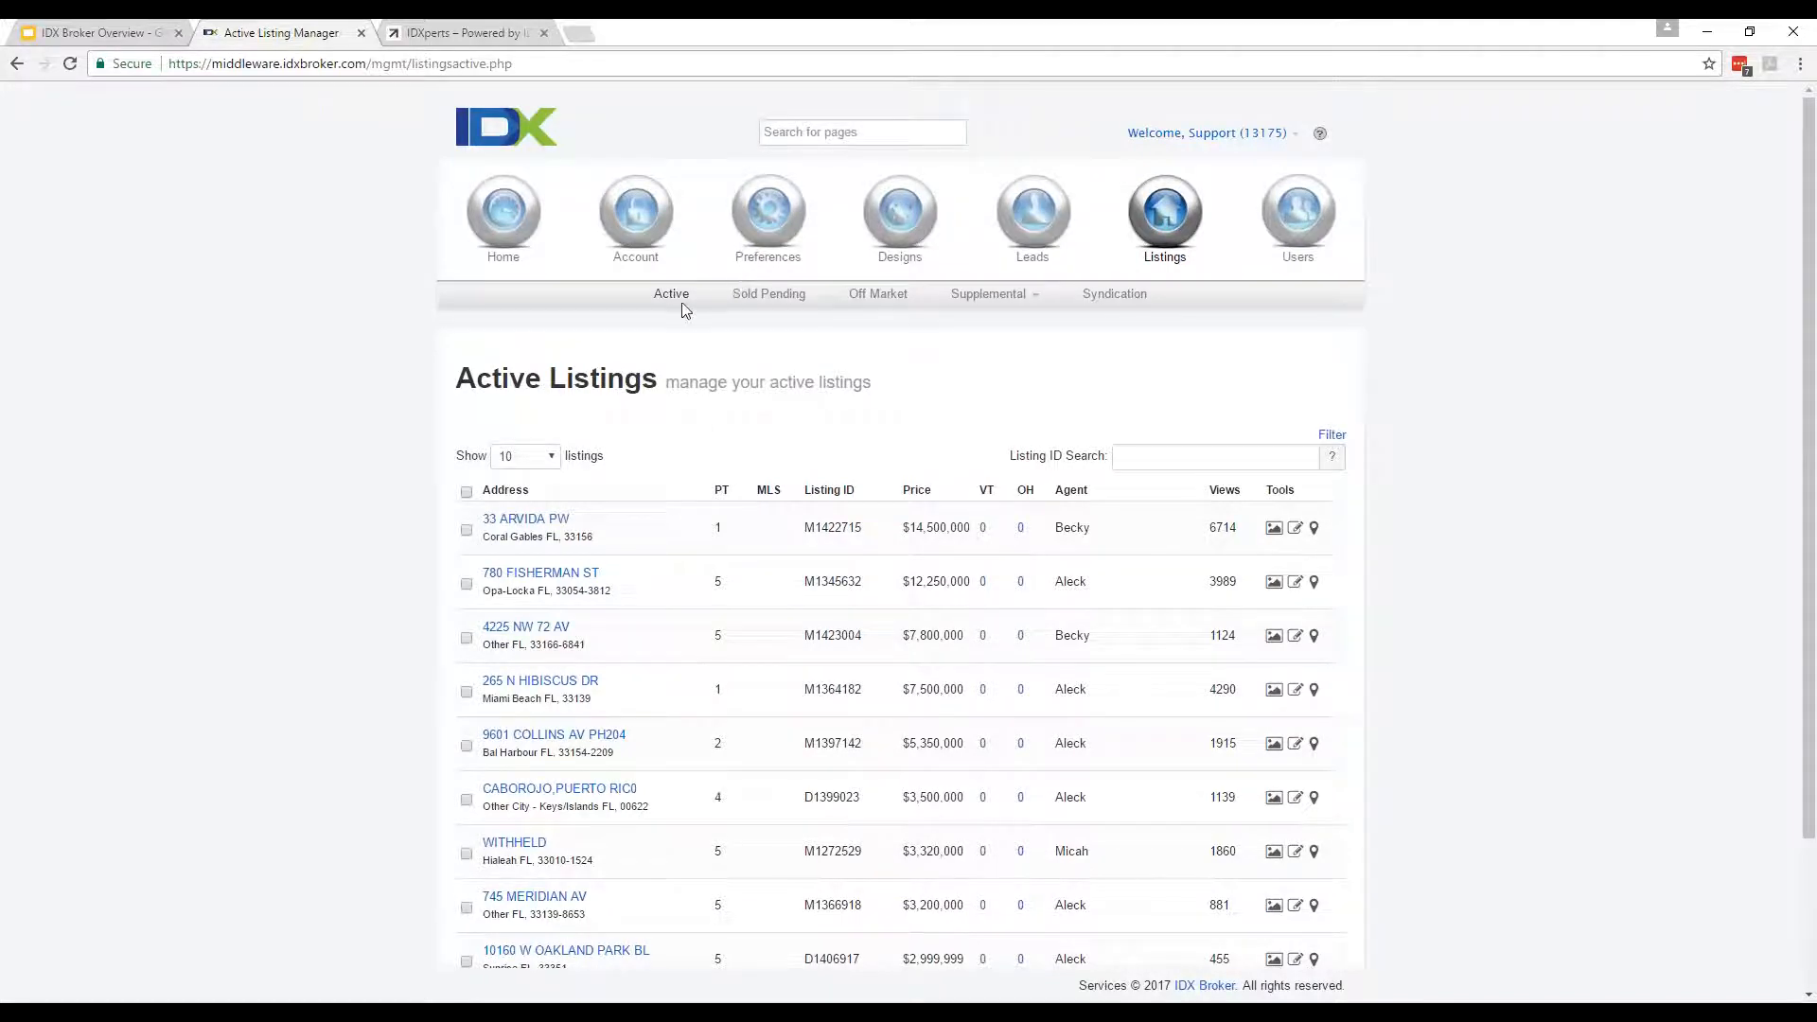
left_click(925, 250)
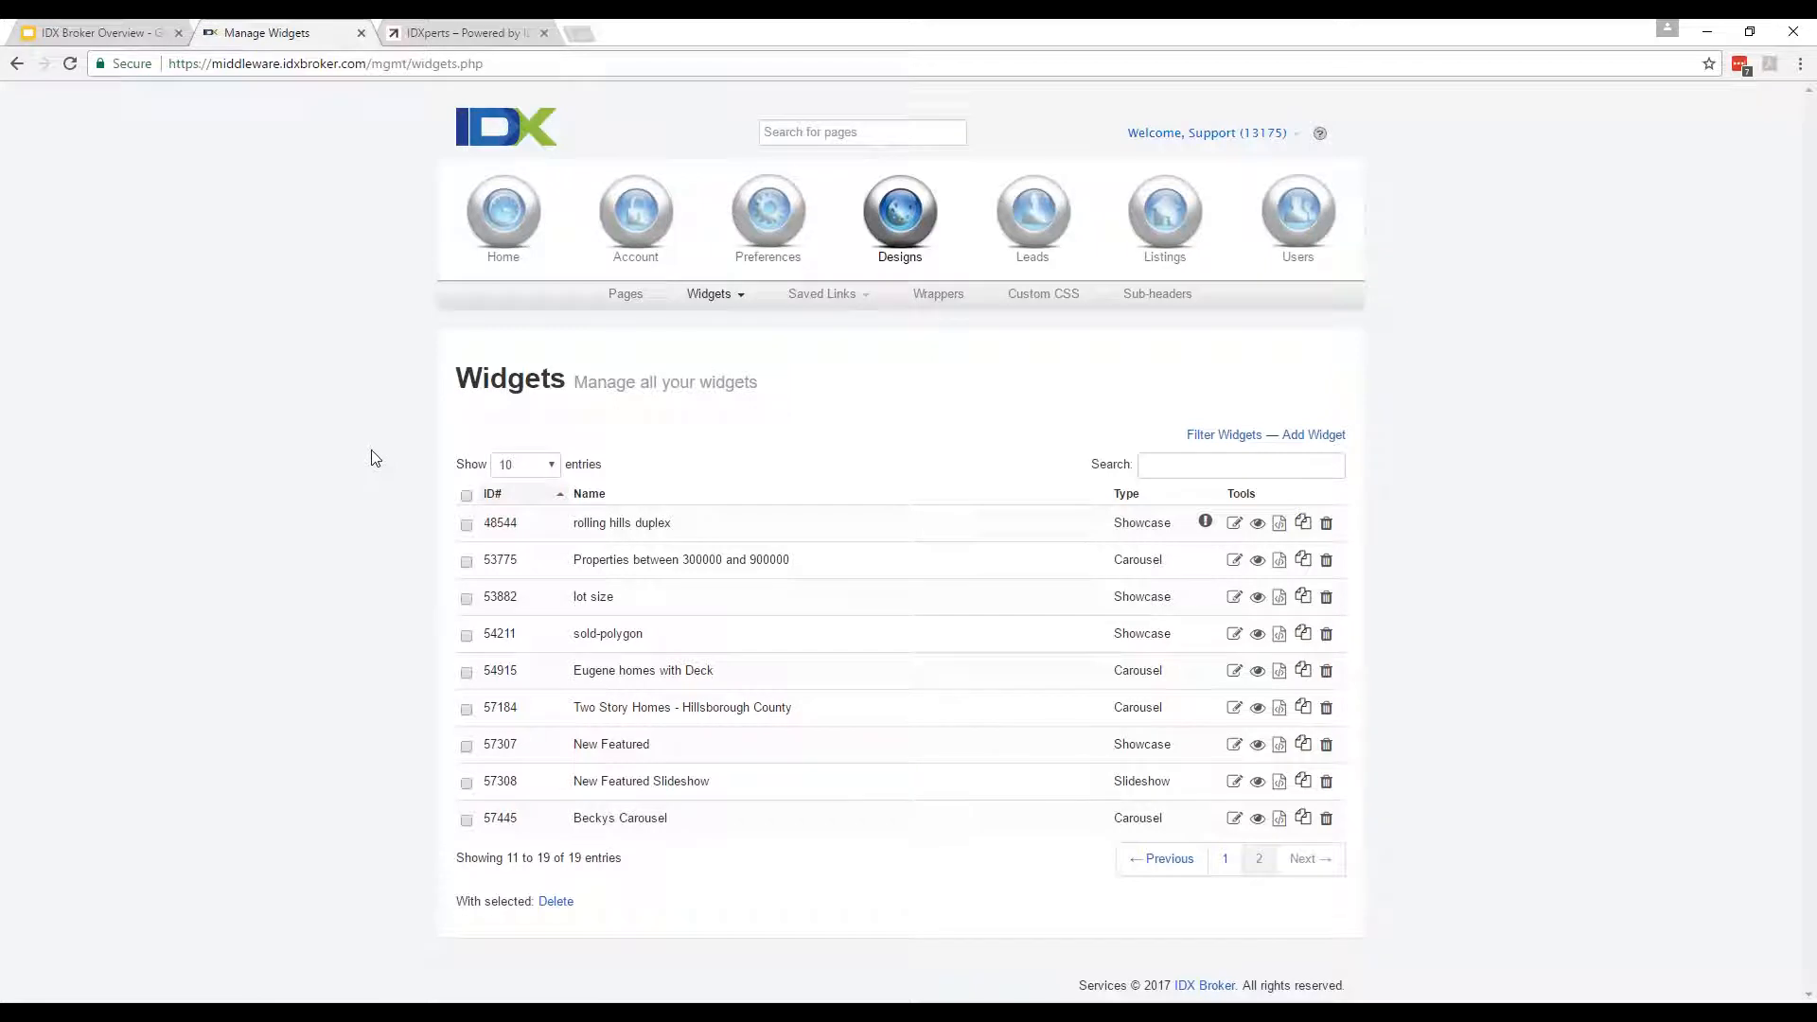
Preview the Featured Showcase widget from page 1, close the preview, and start a new widget.
left_click(1220, 859)
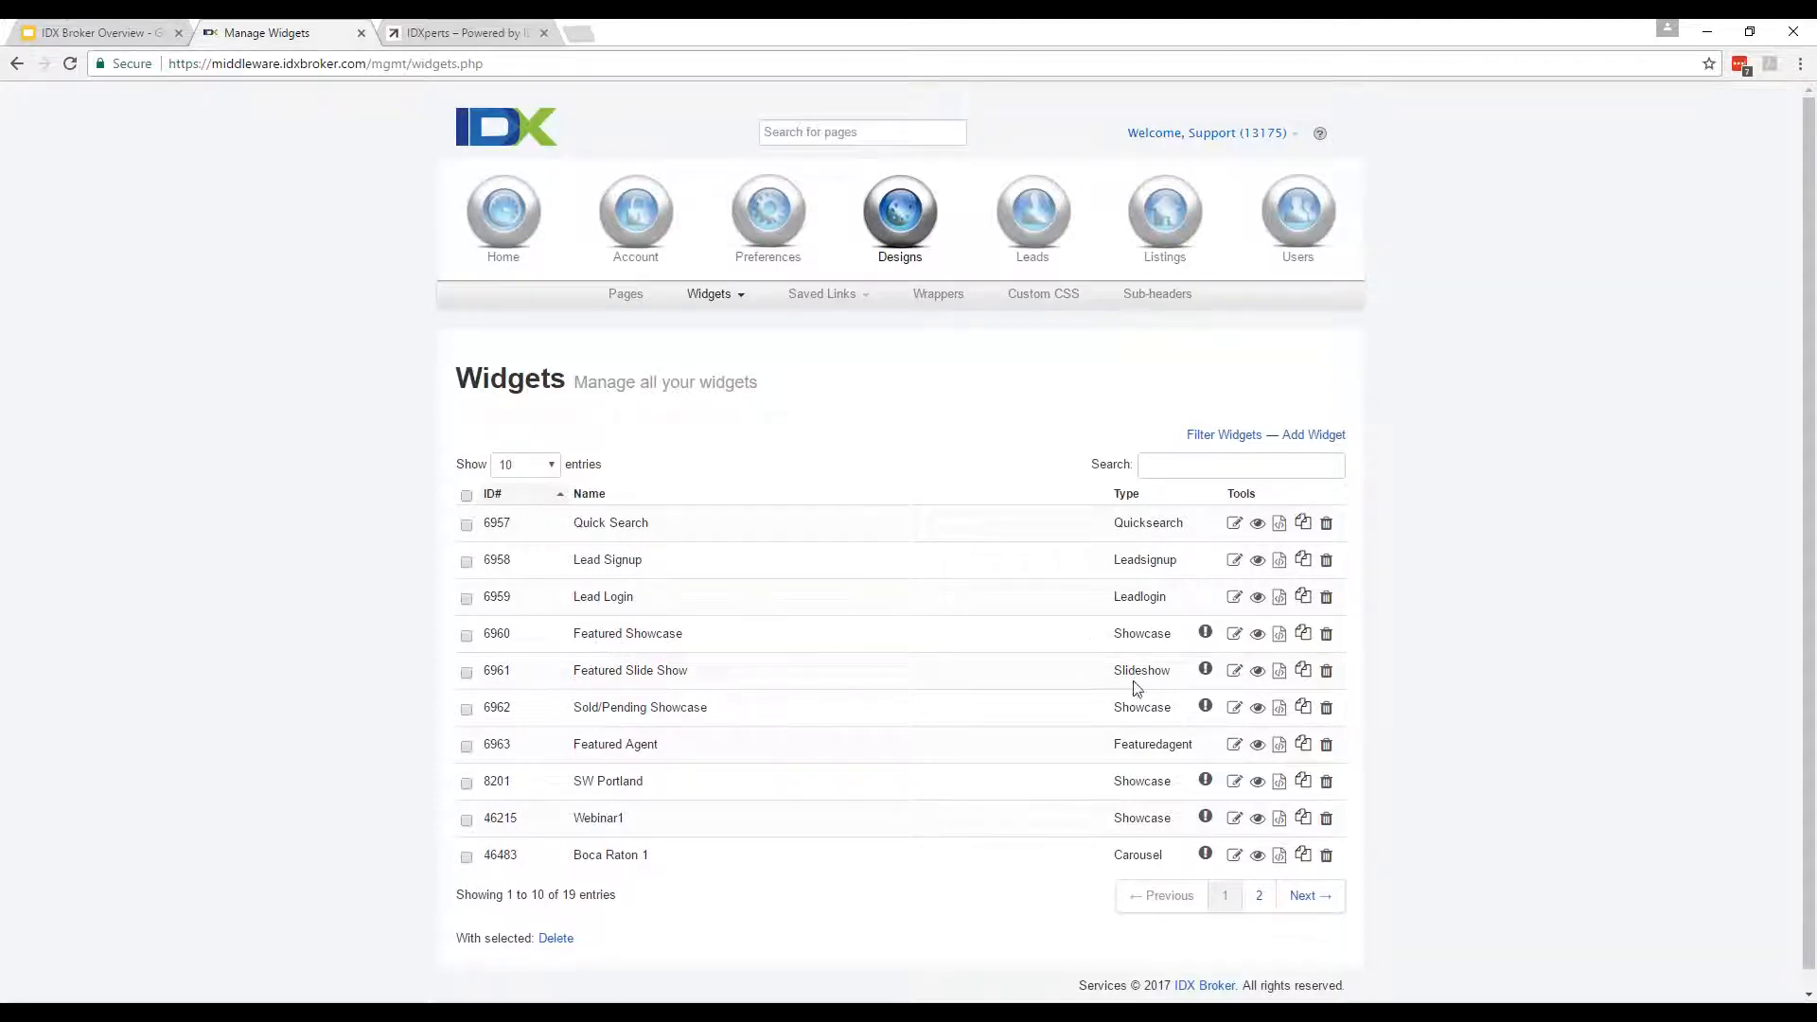
left_click(1258, 636)
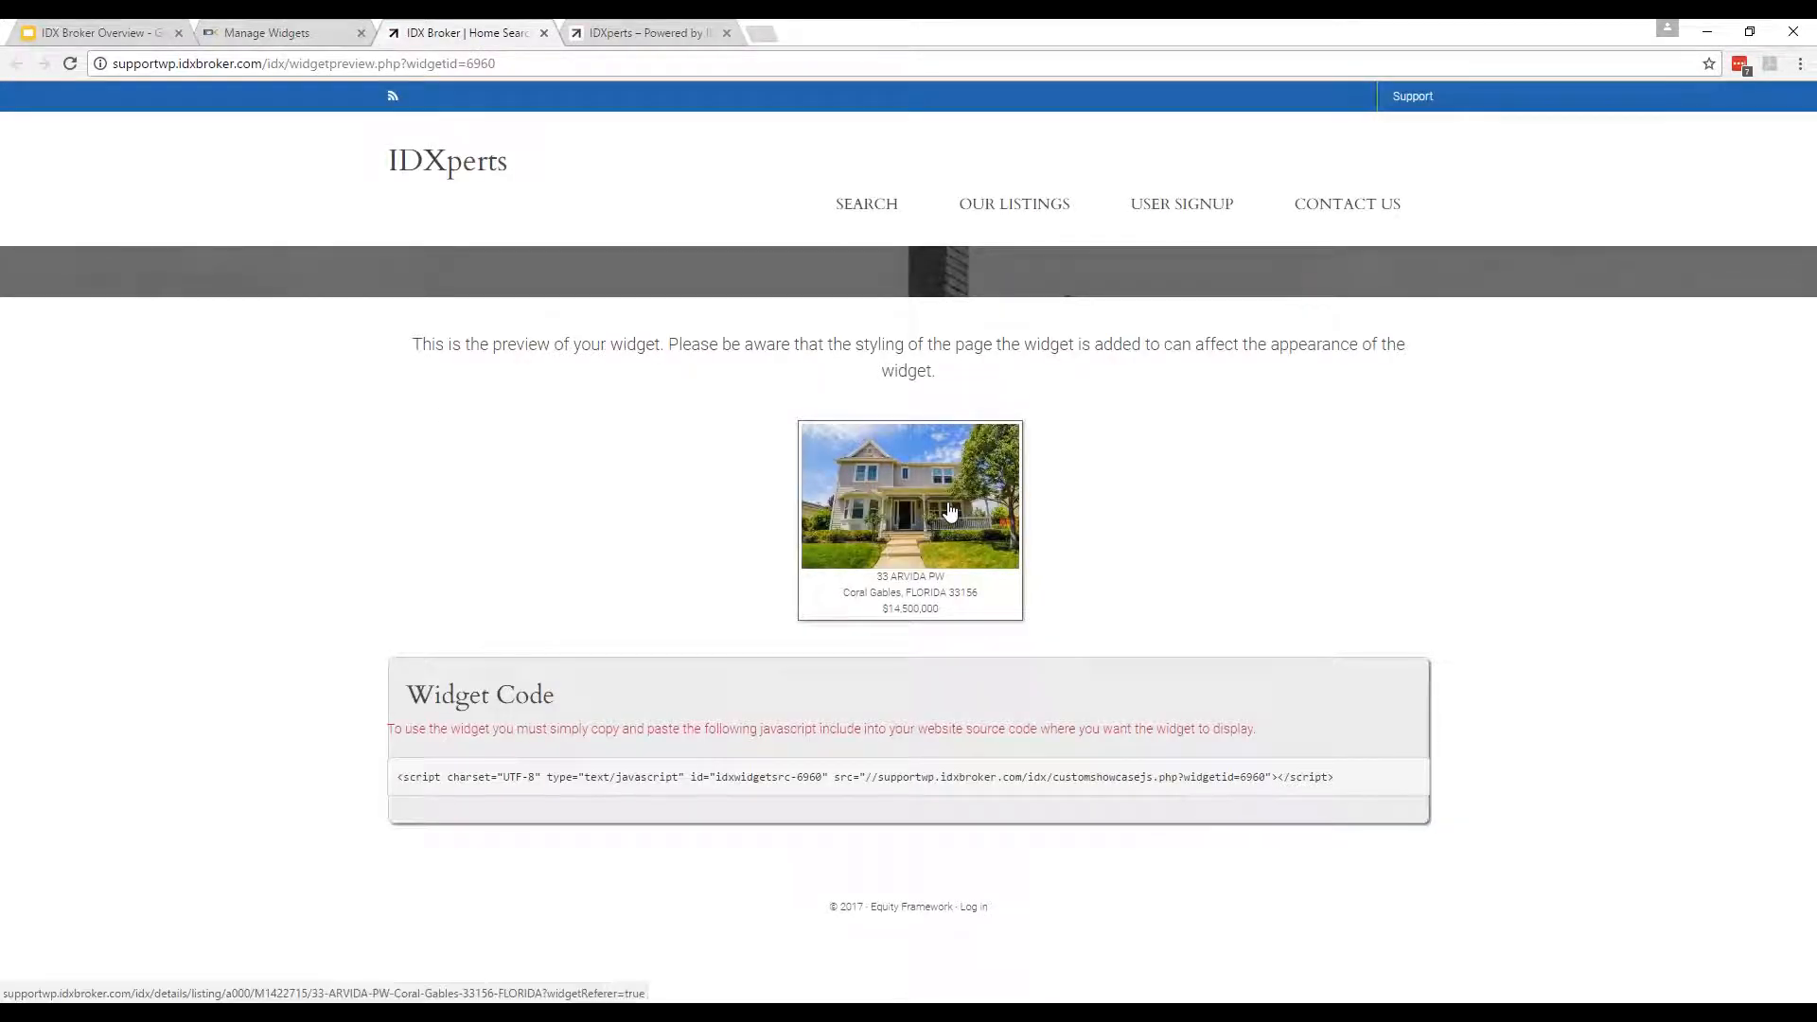
left_click(544, 32)
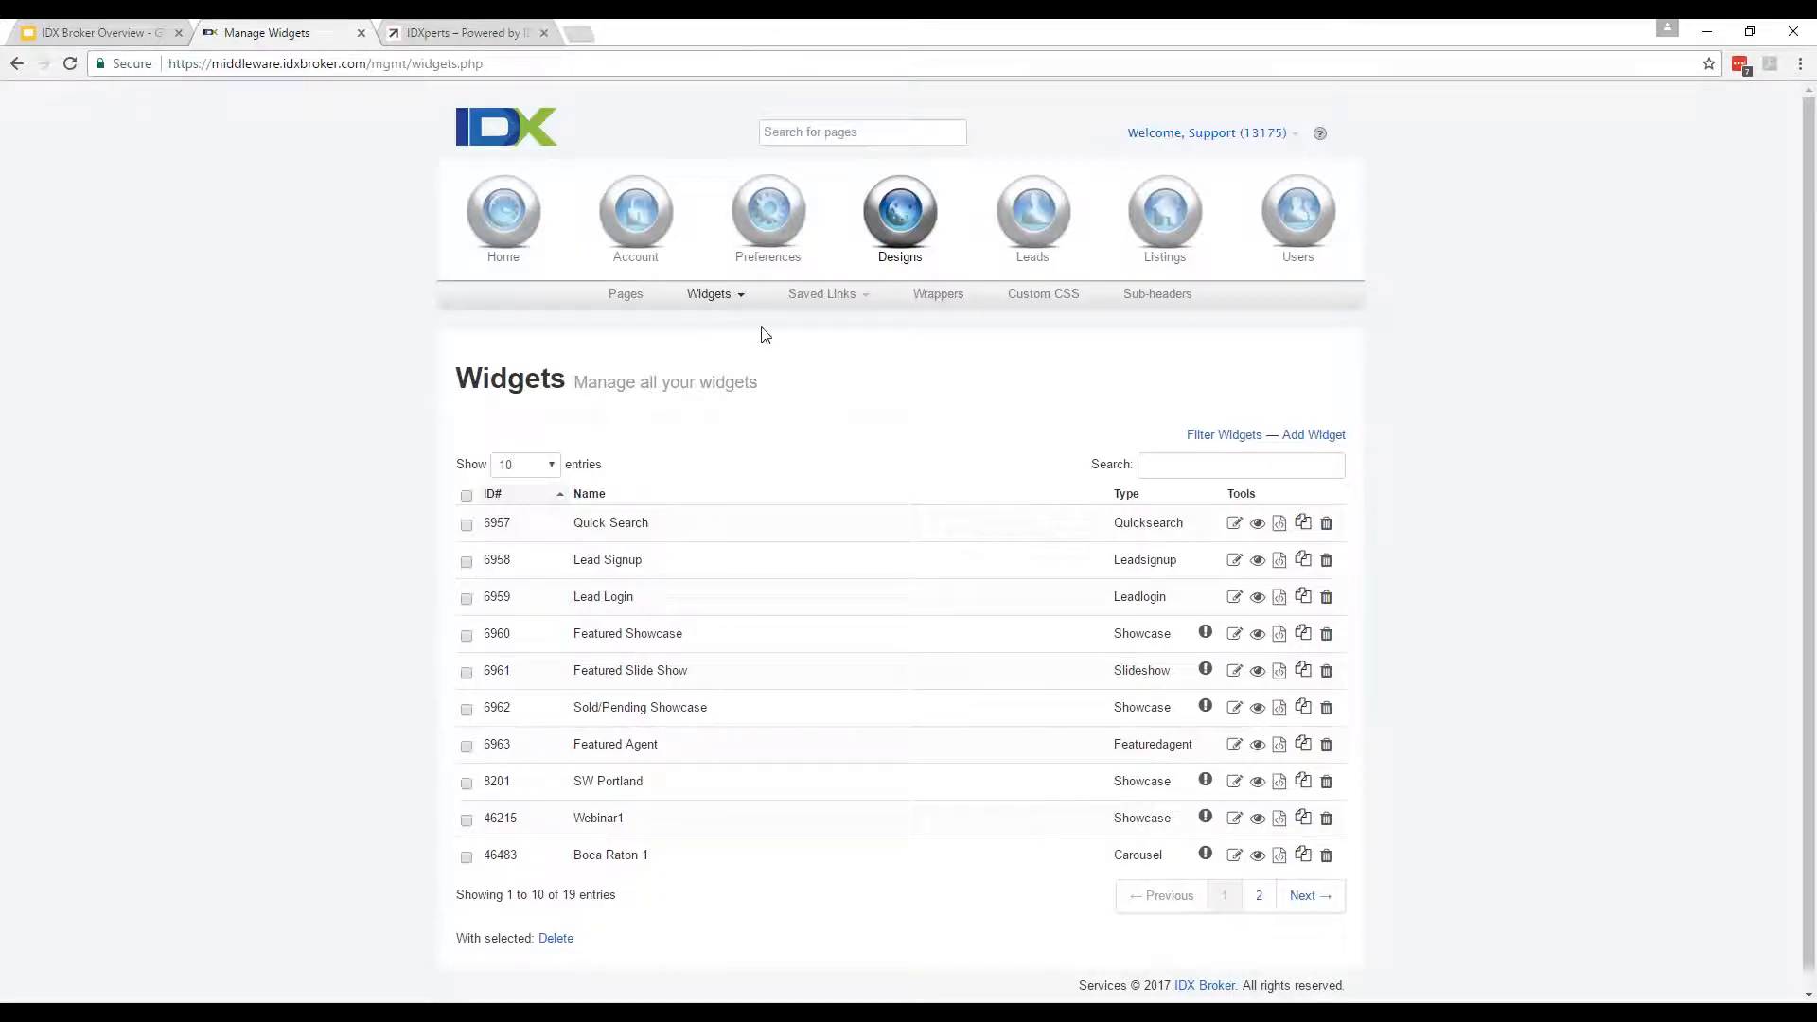
left_click(717, 294)
left_click(725, 348)
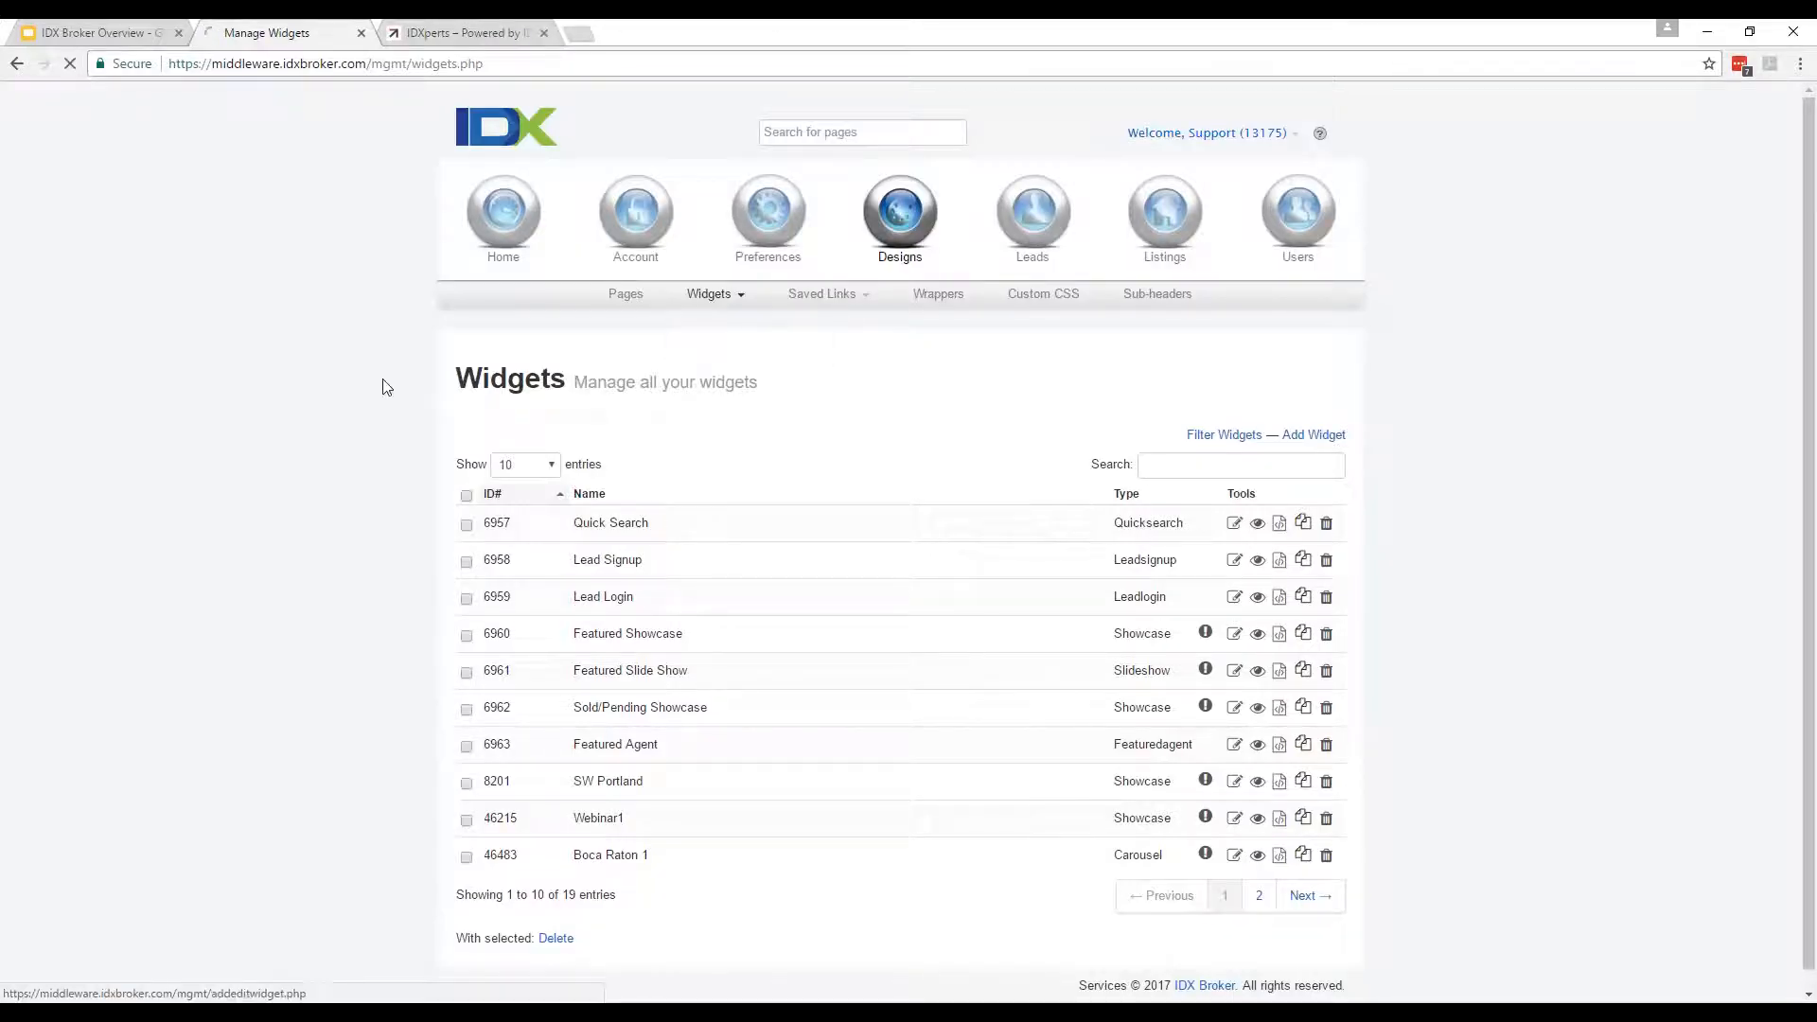
Choose Showcase as the new widget's type on the Add Widget page.
left_click(596, 504)
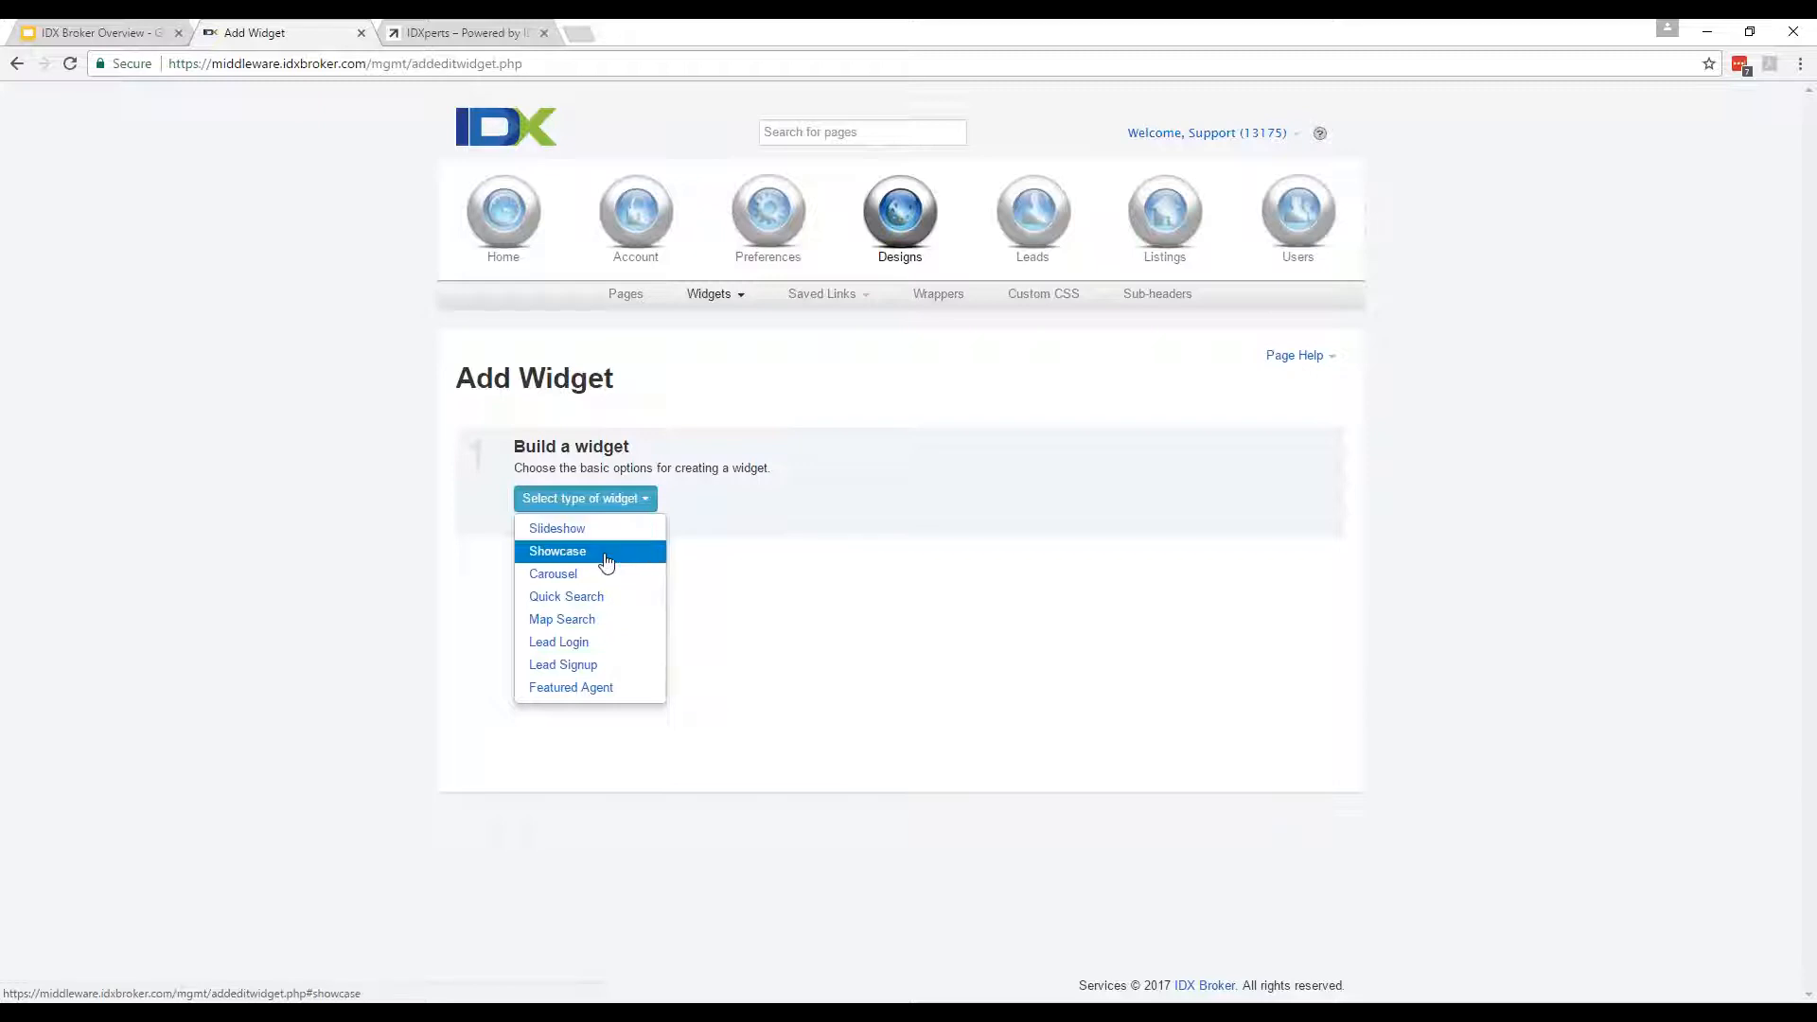
left_click(449, 30)
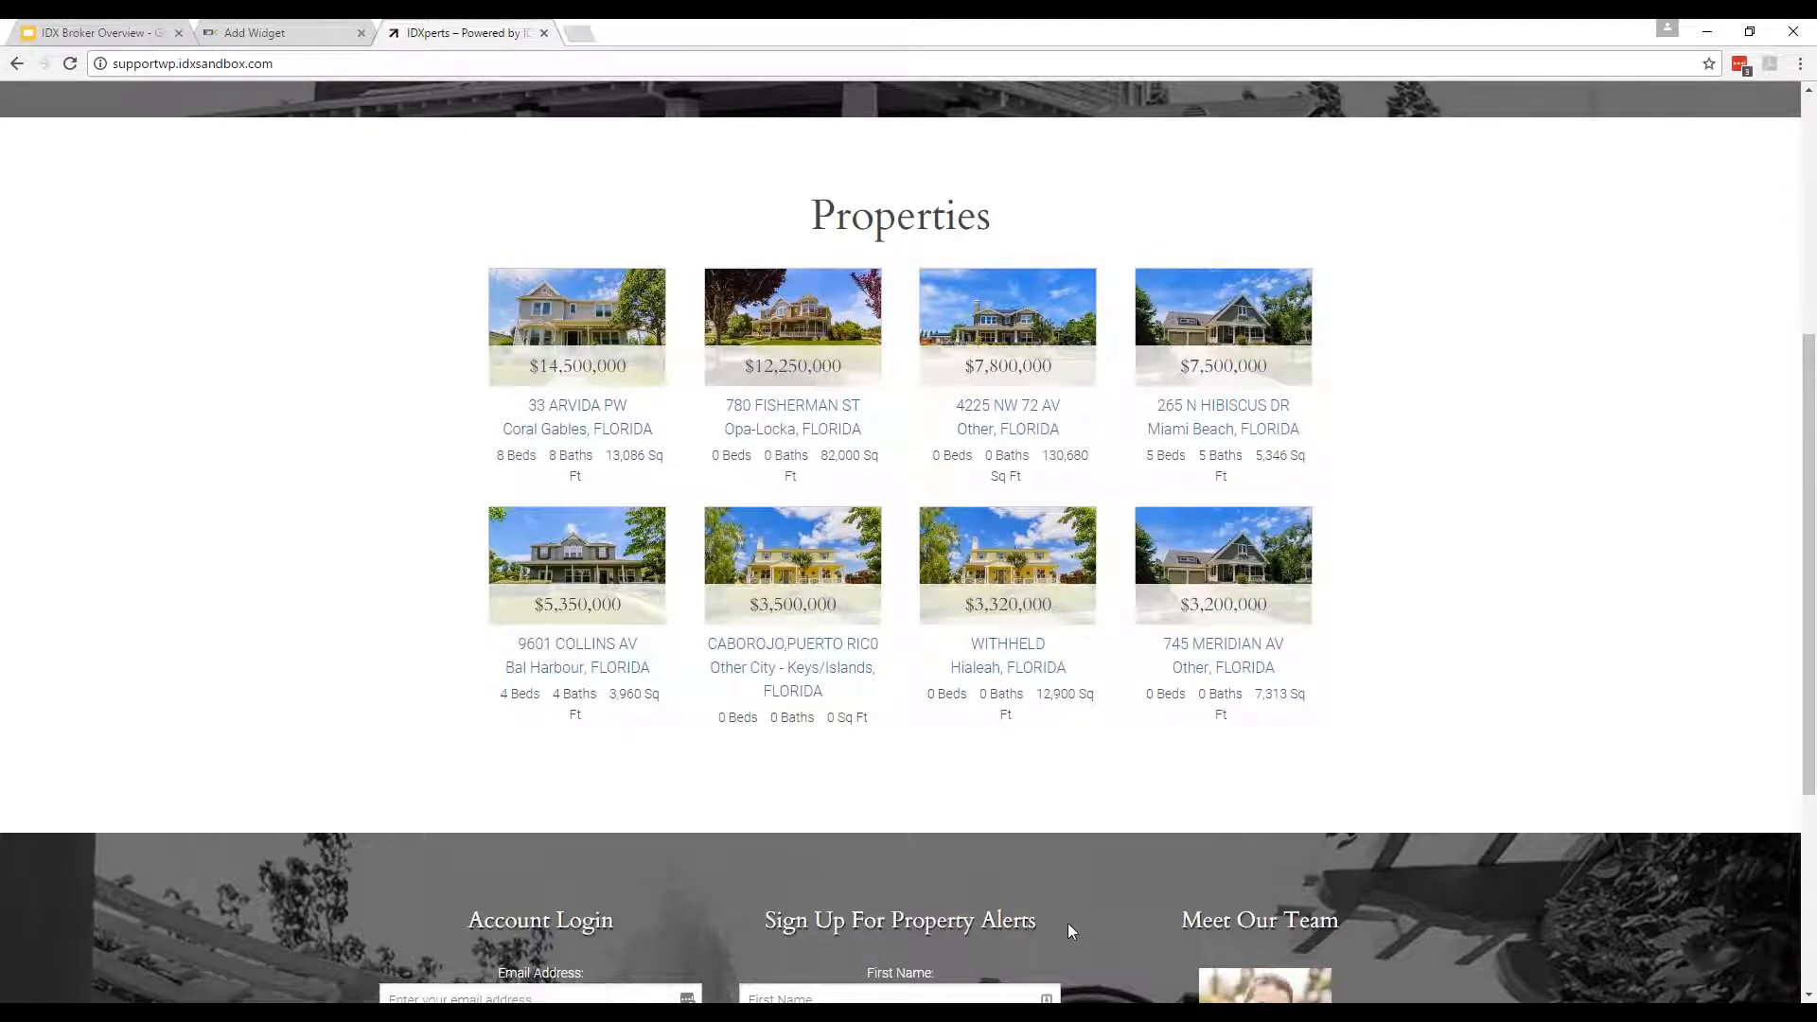
left_click(275, 33)
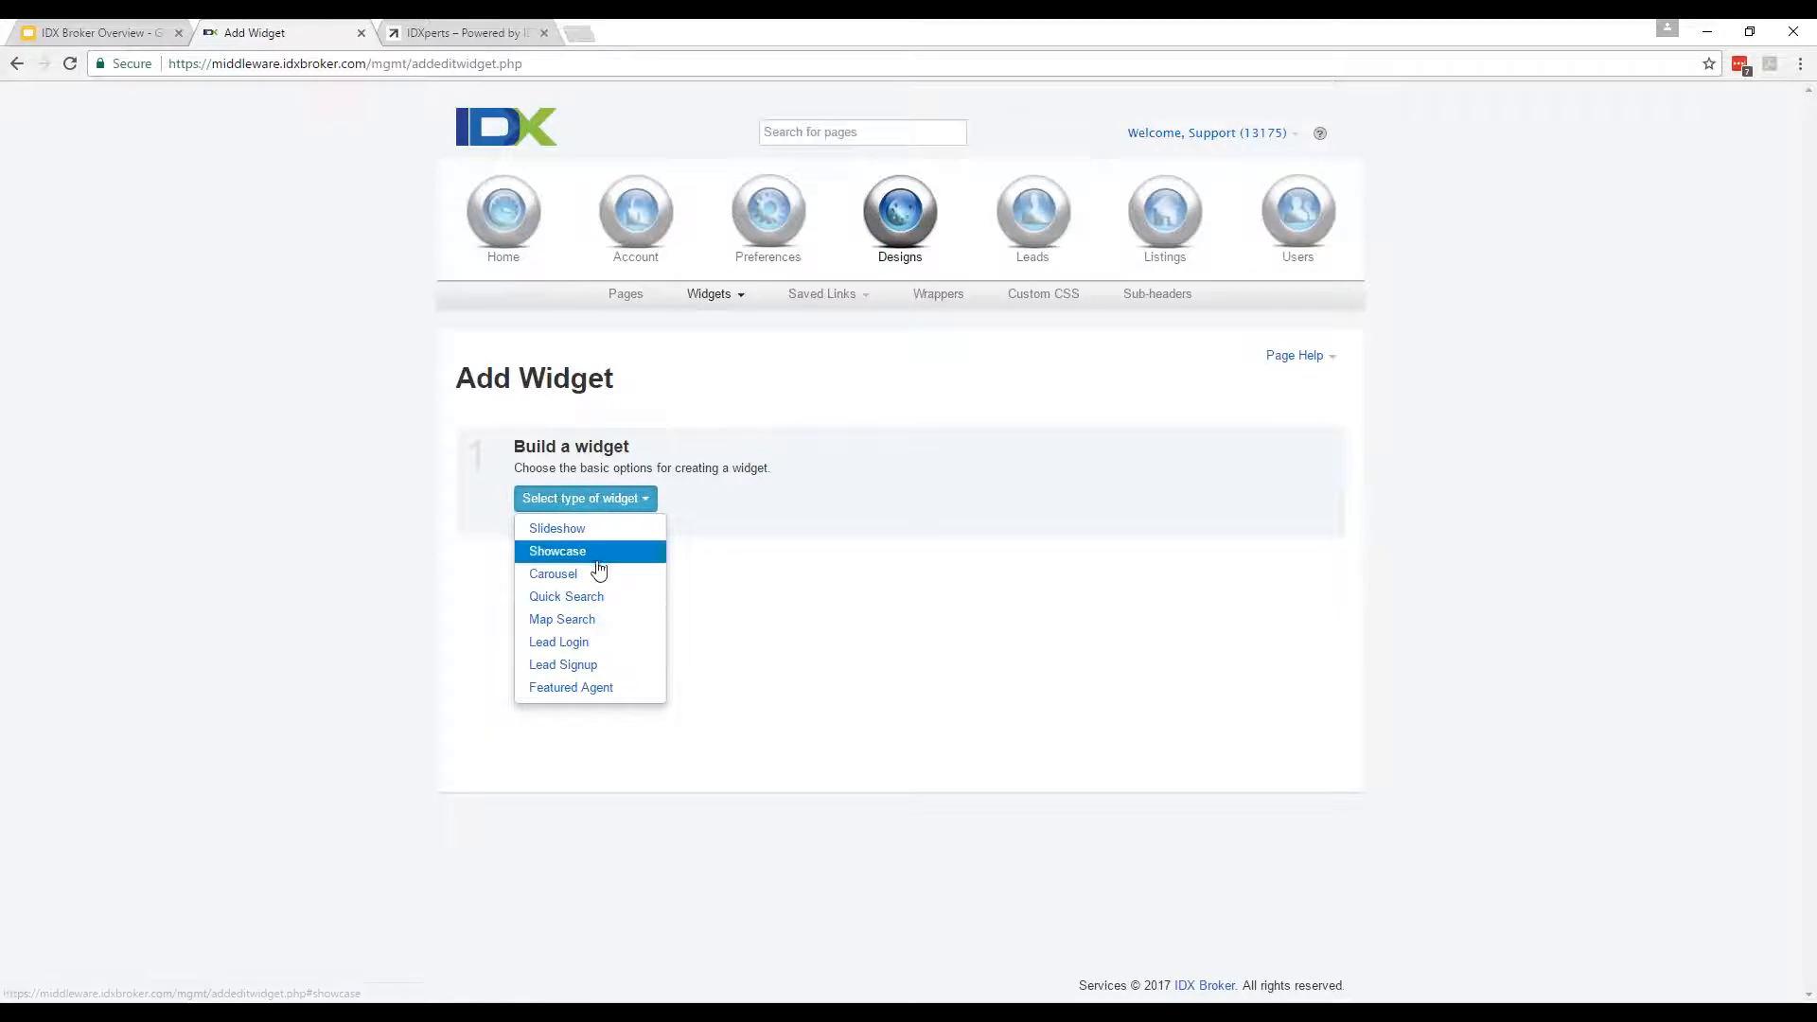
left_click(426, 499)
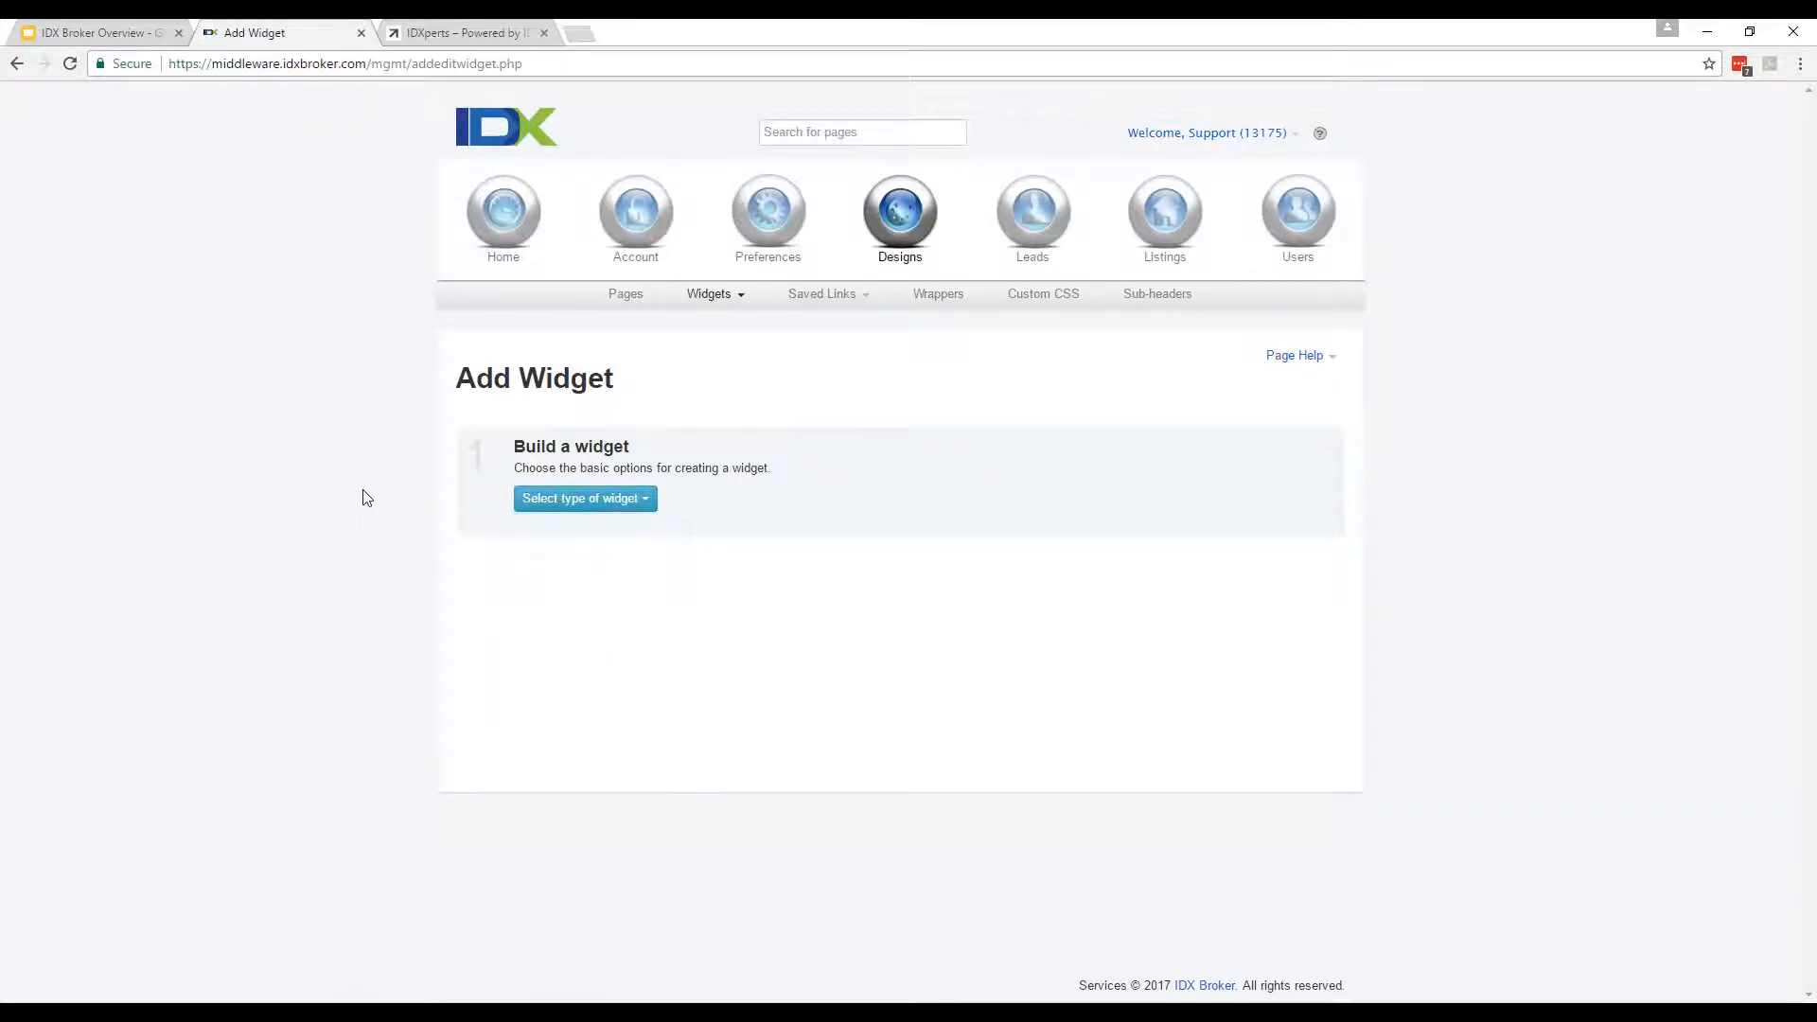
left_click(526, 506)
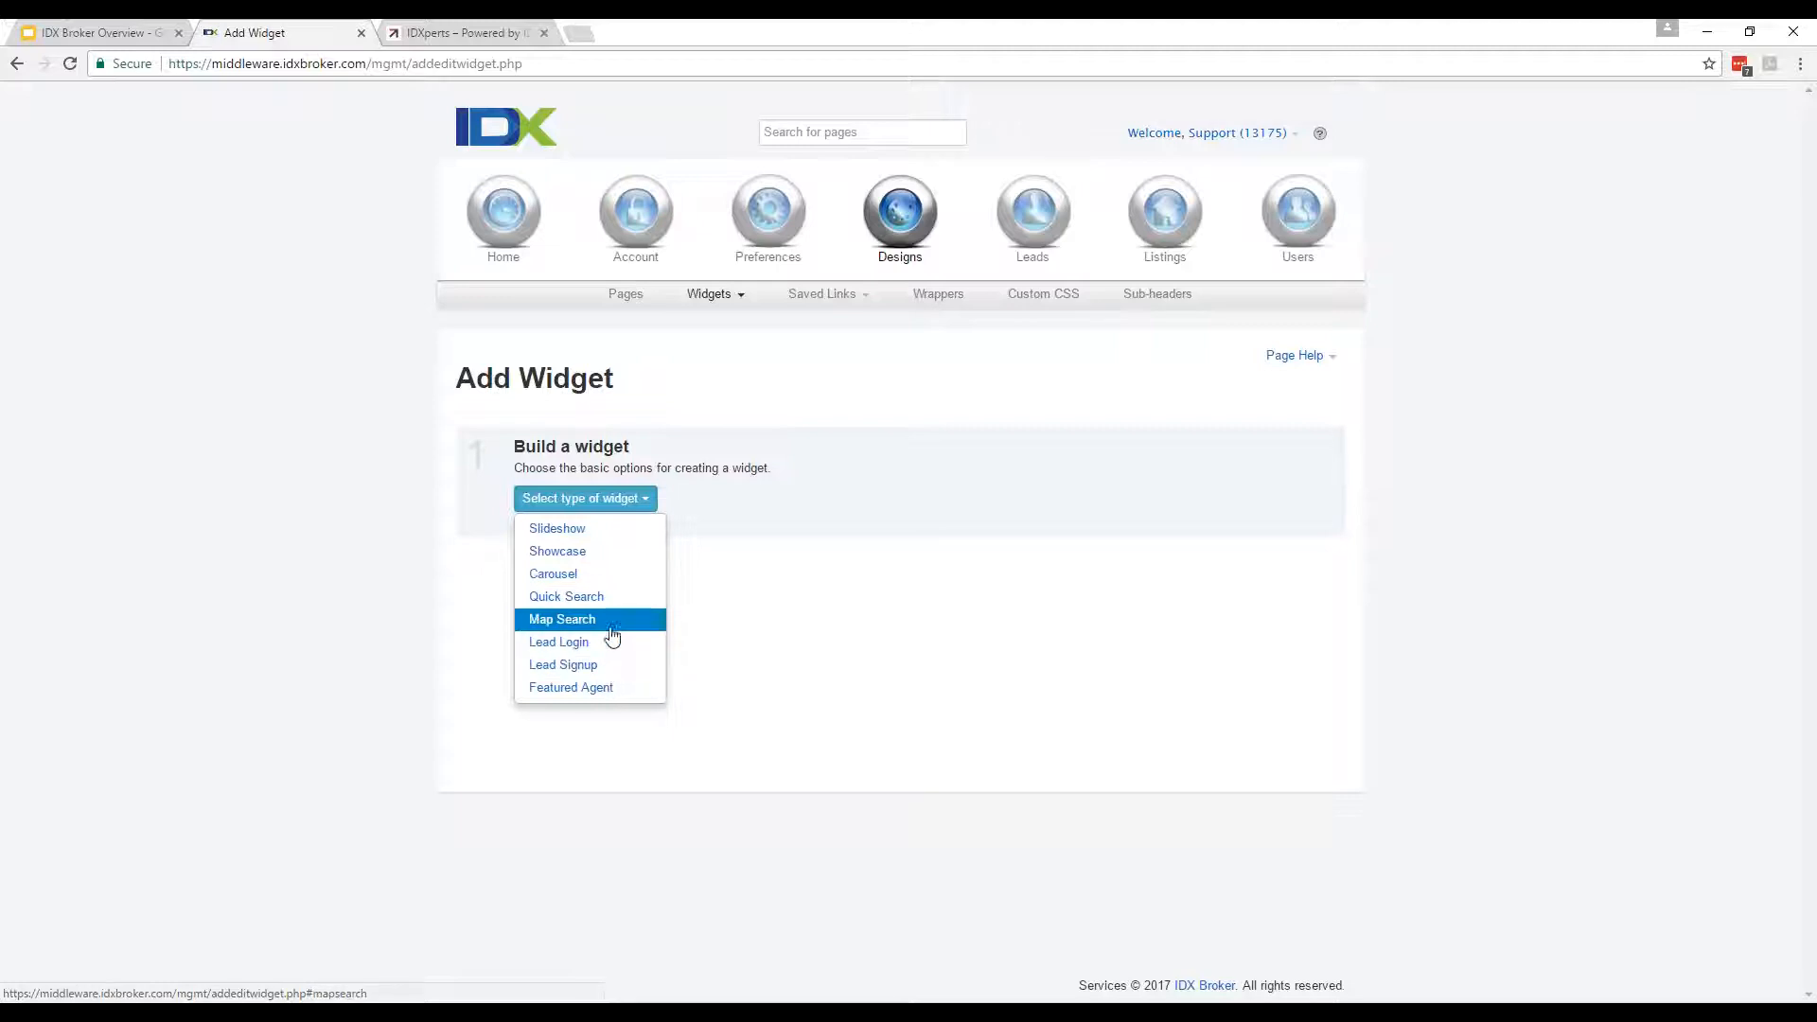
left_click(355, 602)
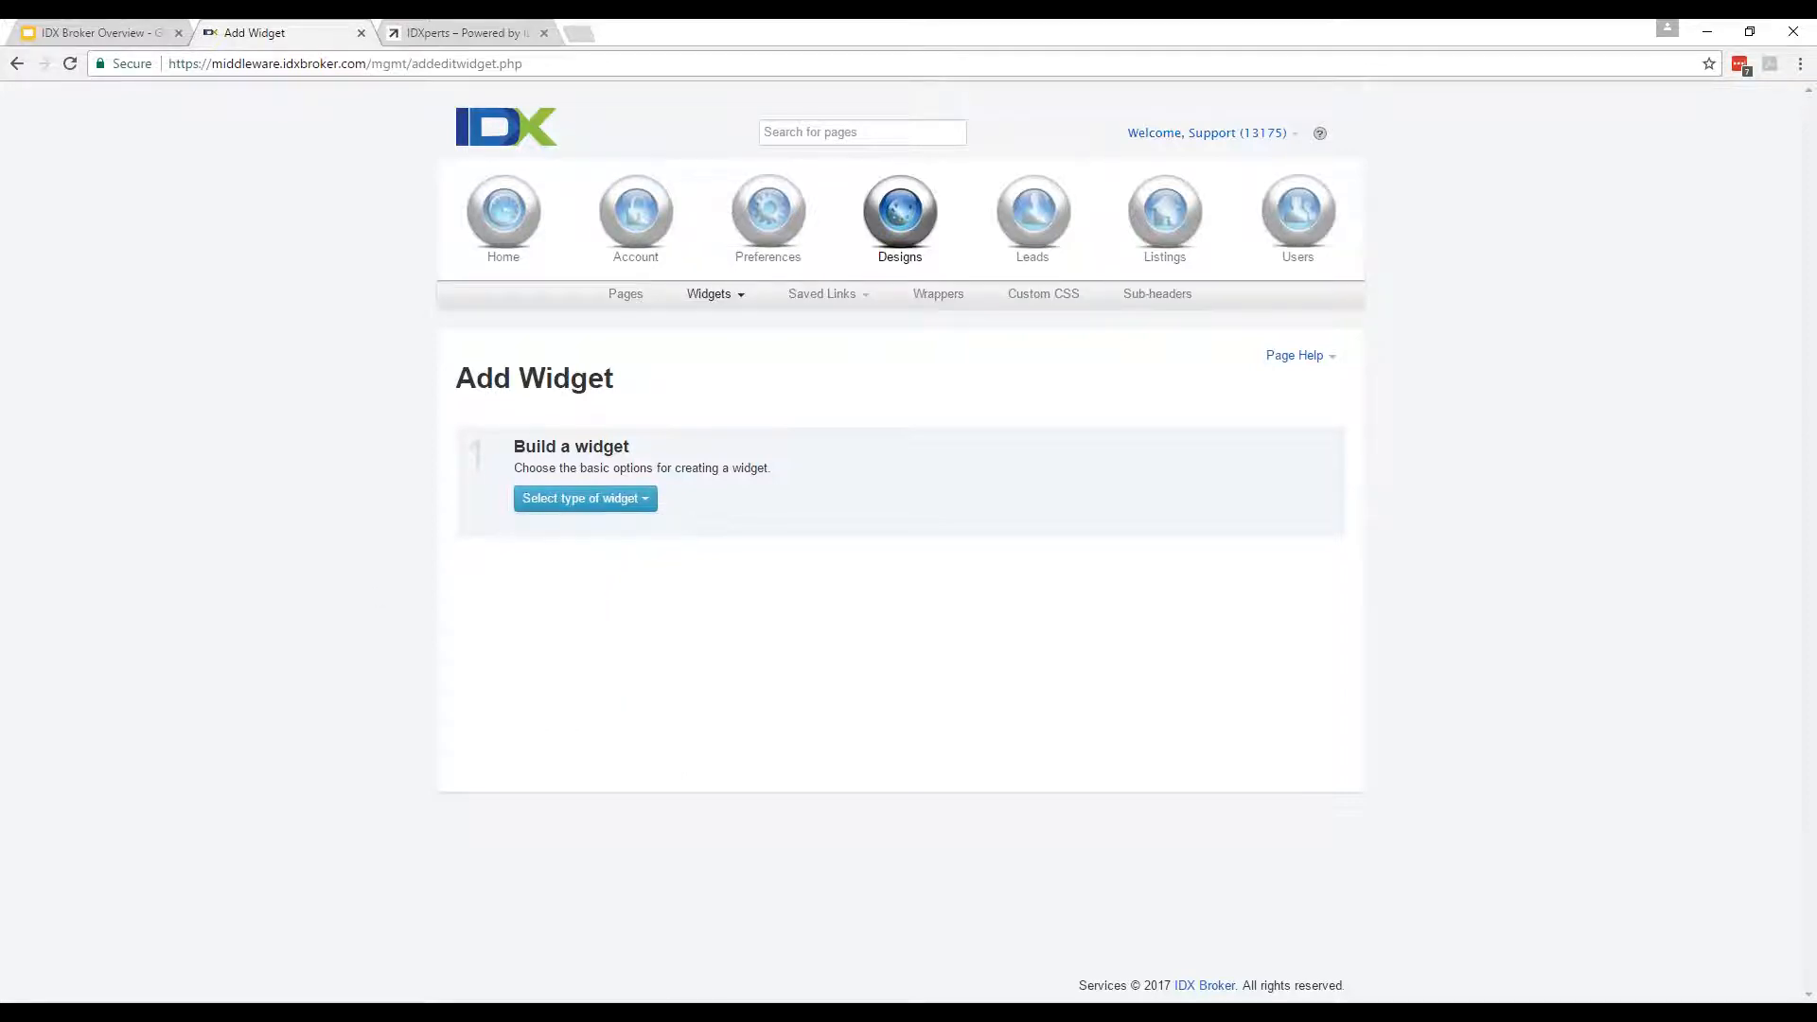
left_click(628, 499)
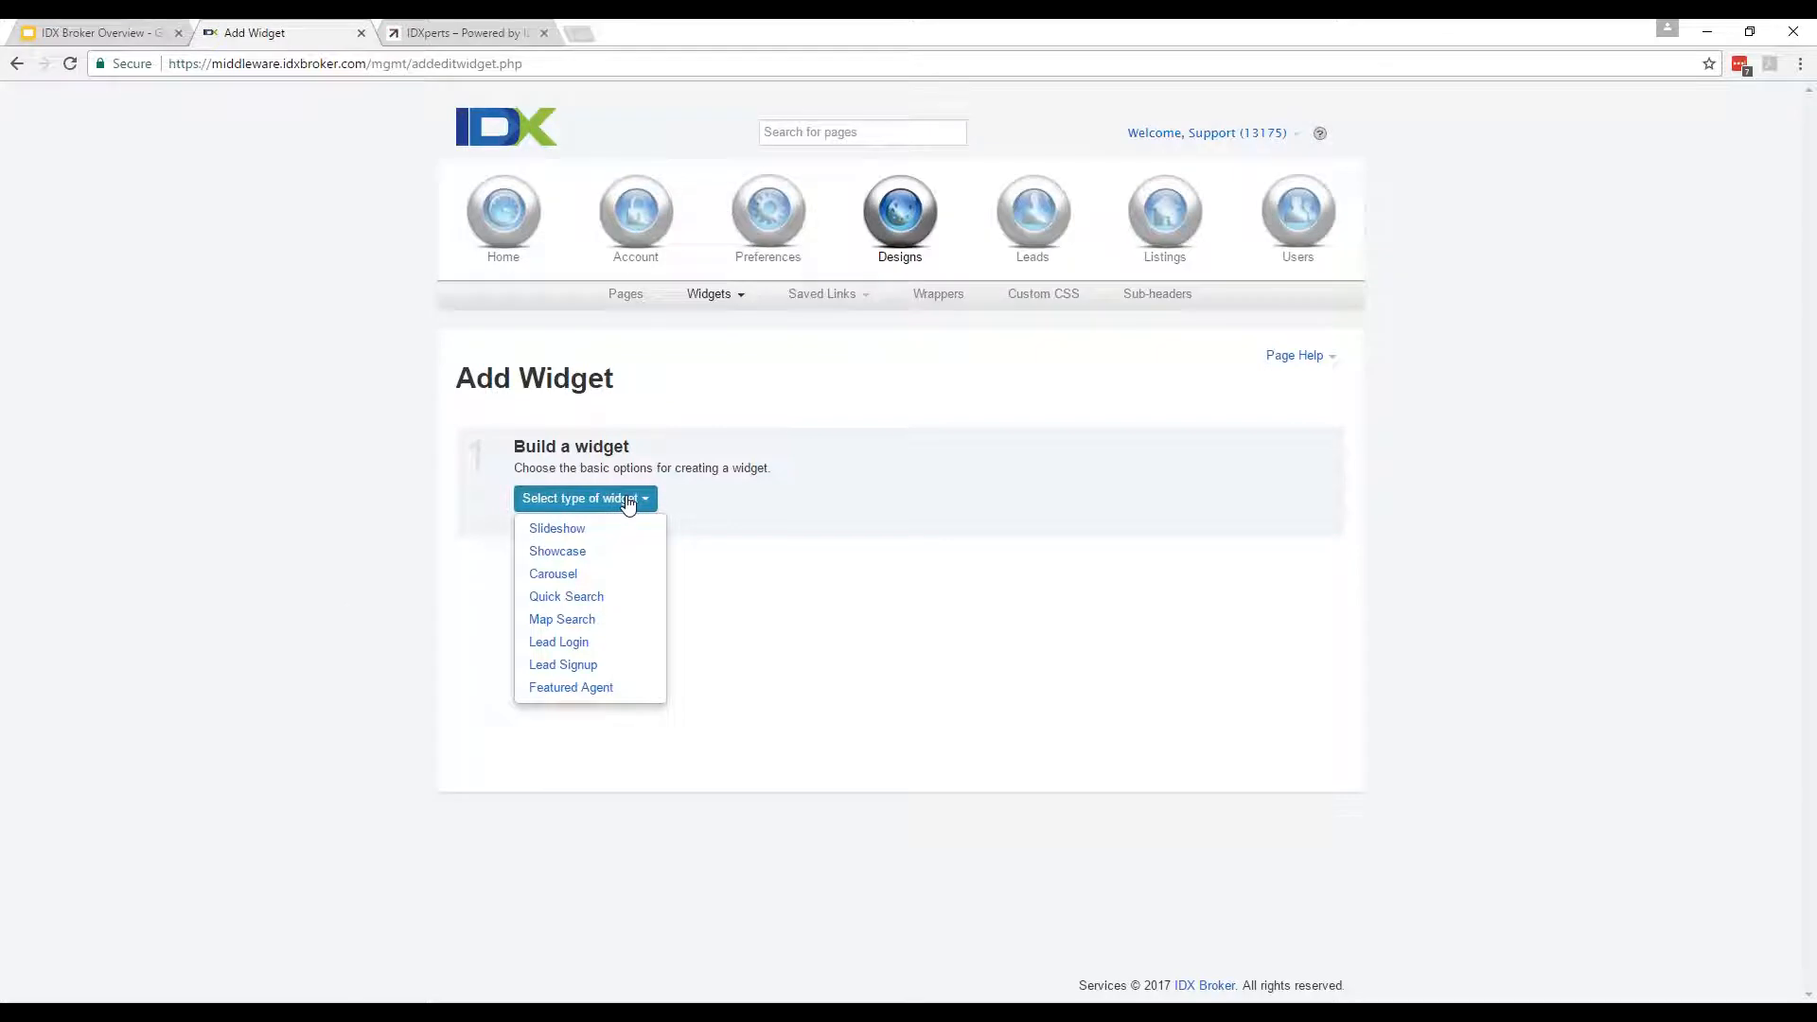
left_click(601, 554)
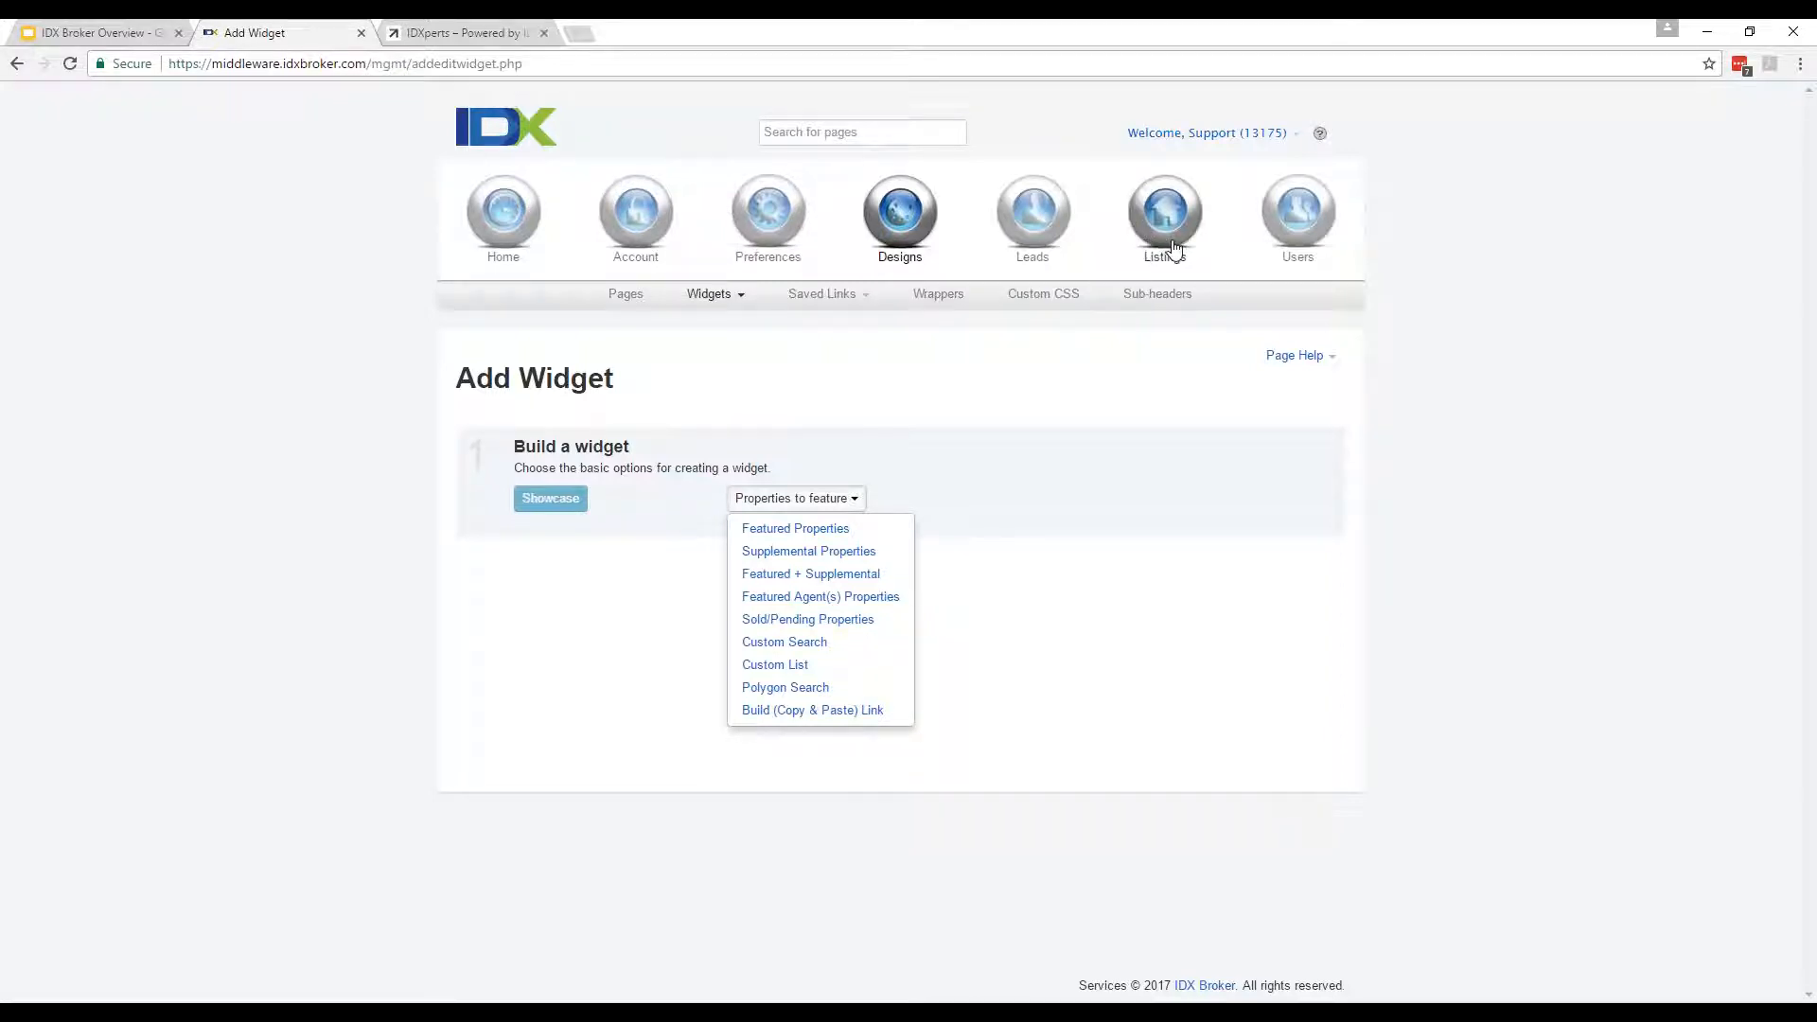
Feature properties from a Custom Search based on the Advanced Search page.
left_click(849, 653)
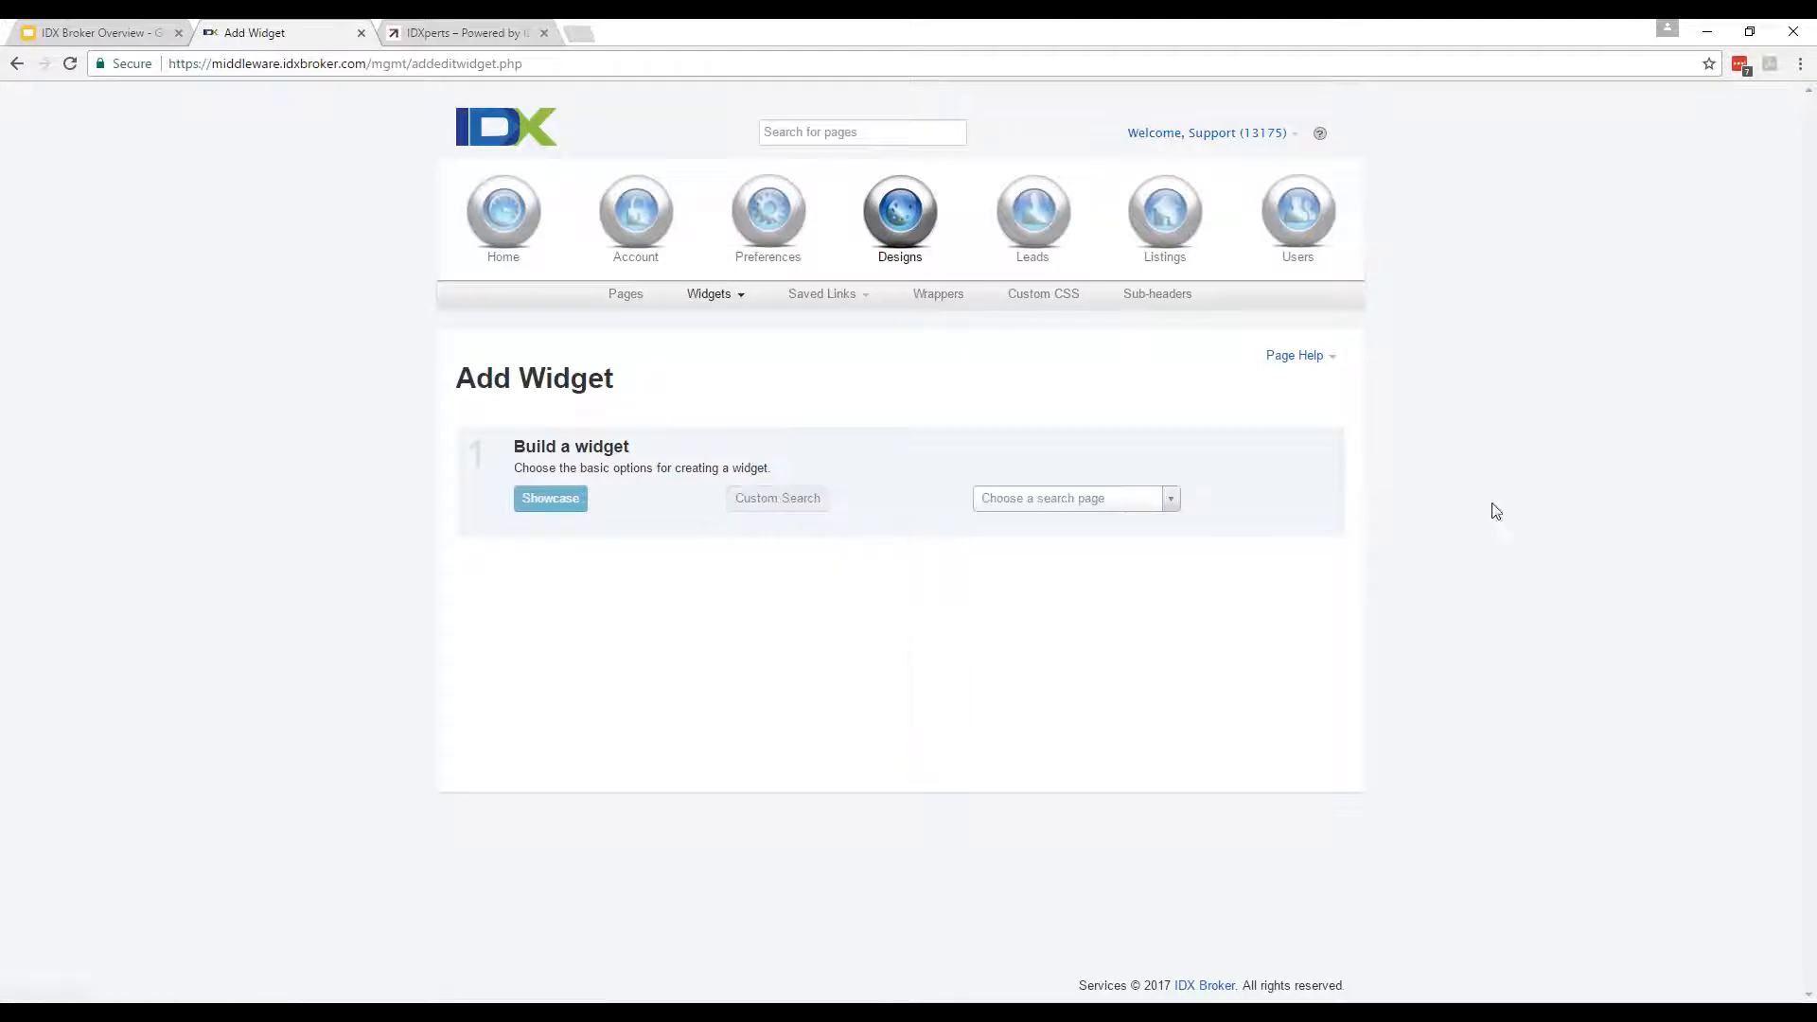
left_click(1093, 512)
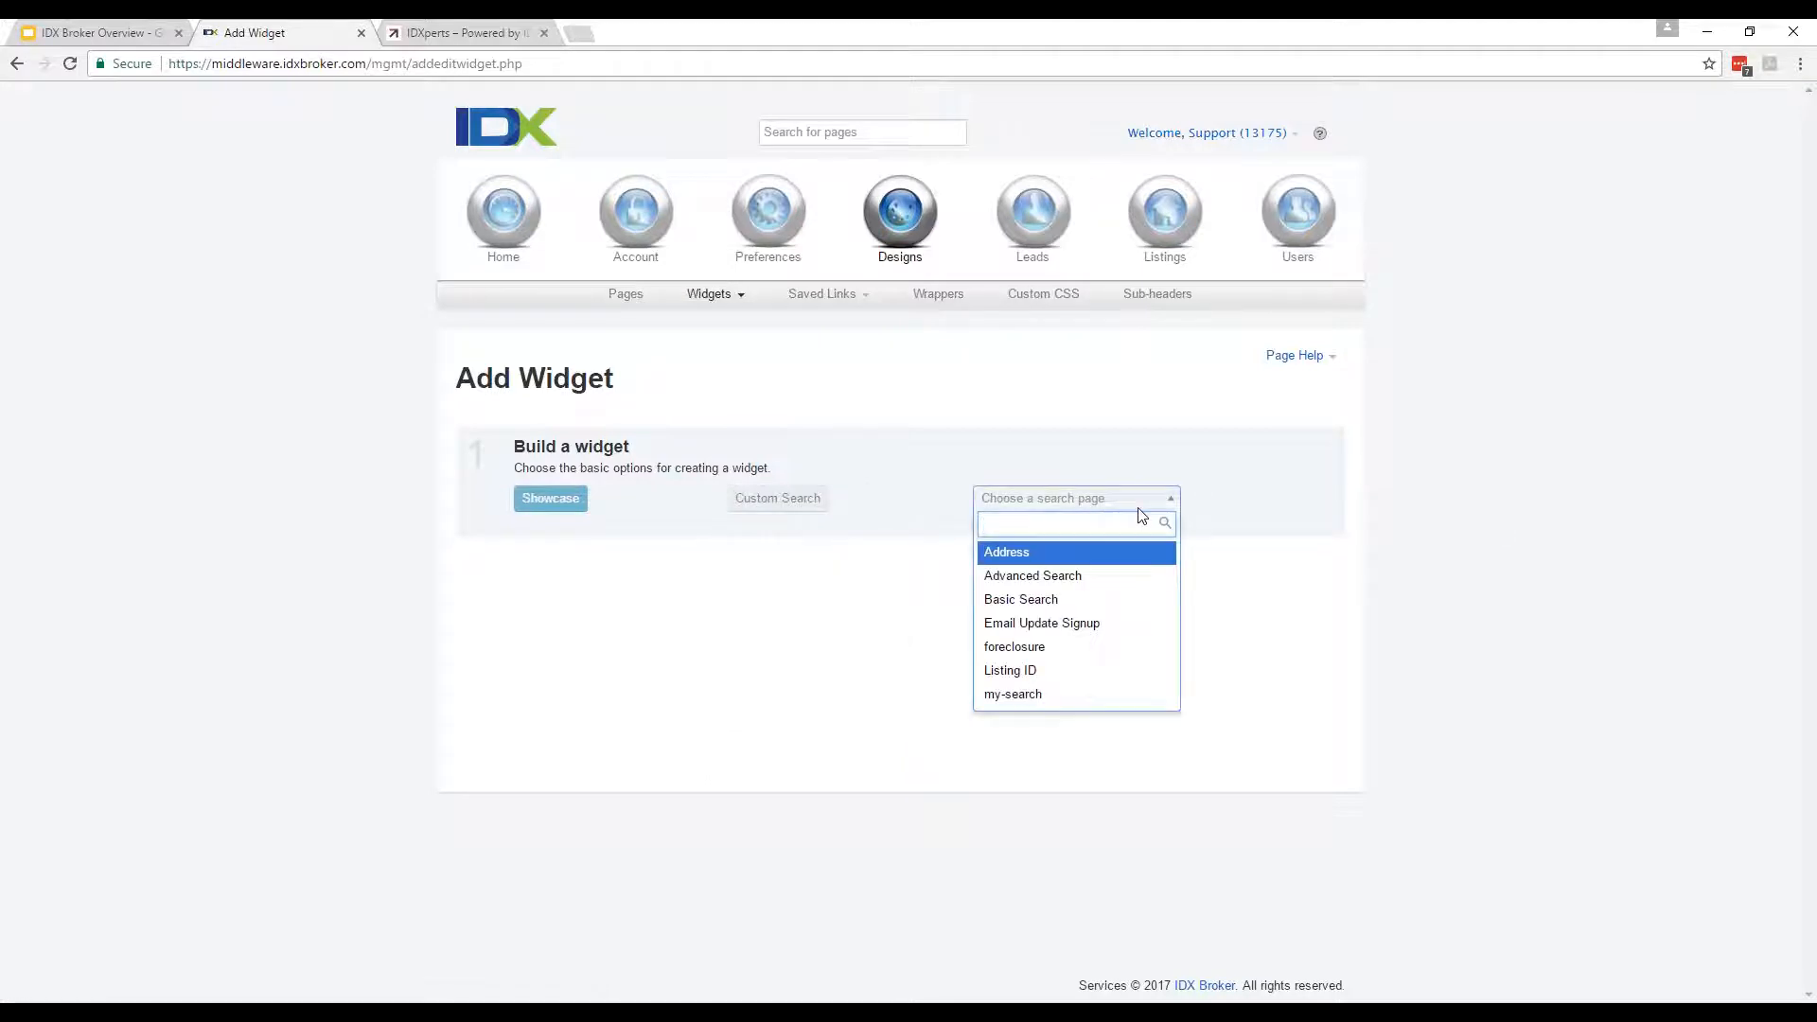
left_click(1150, 587)
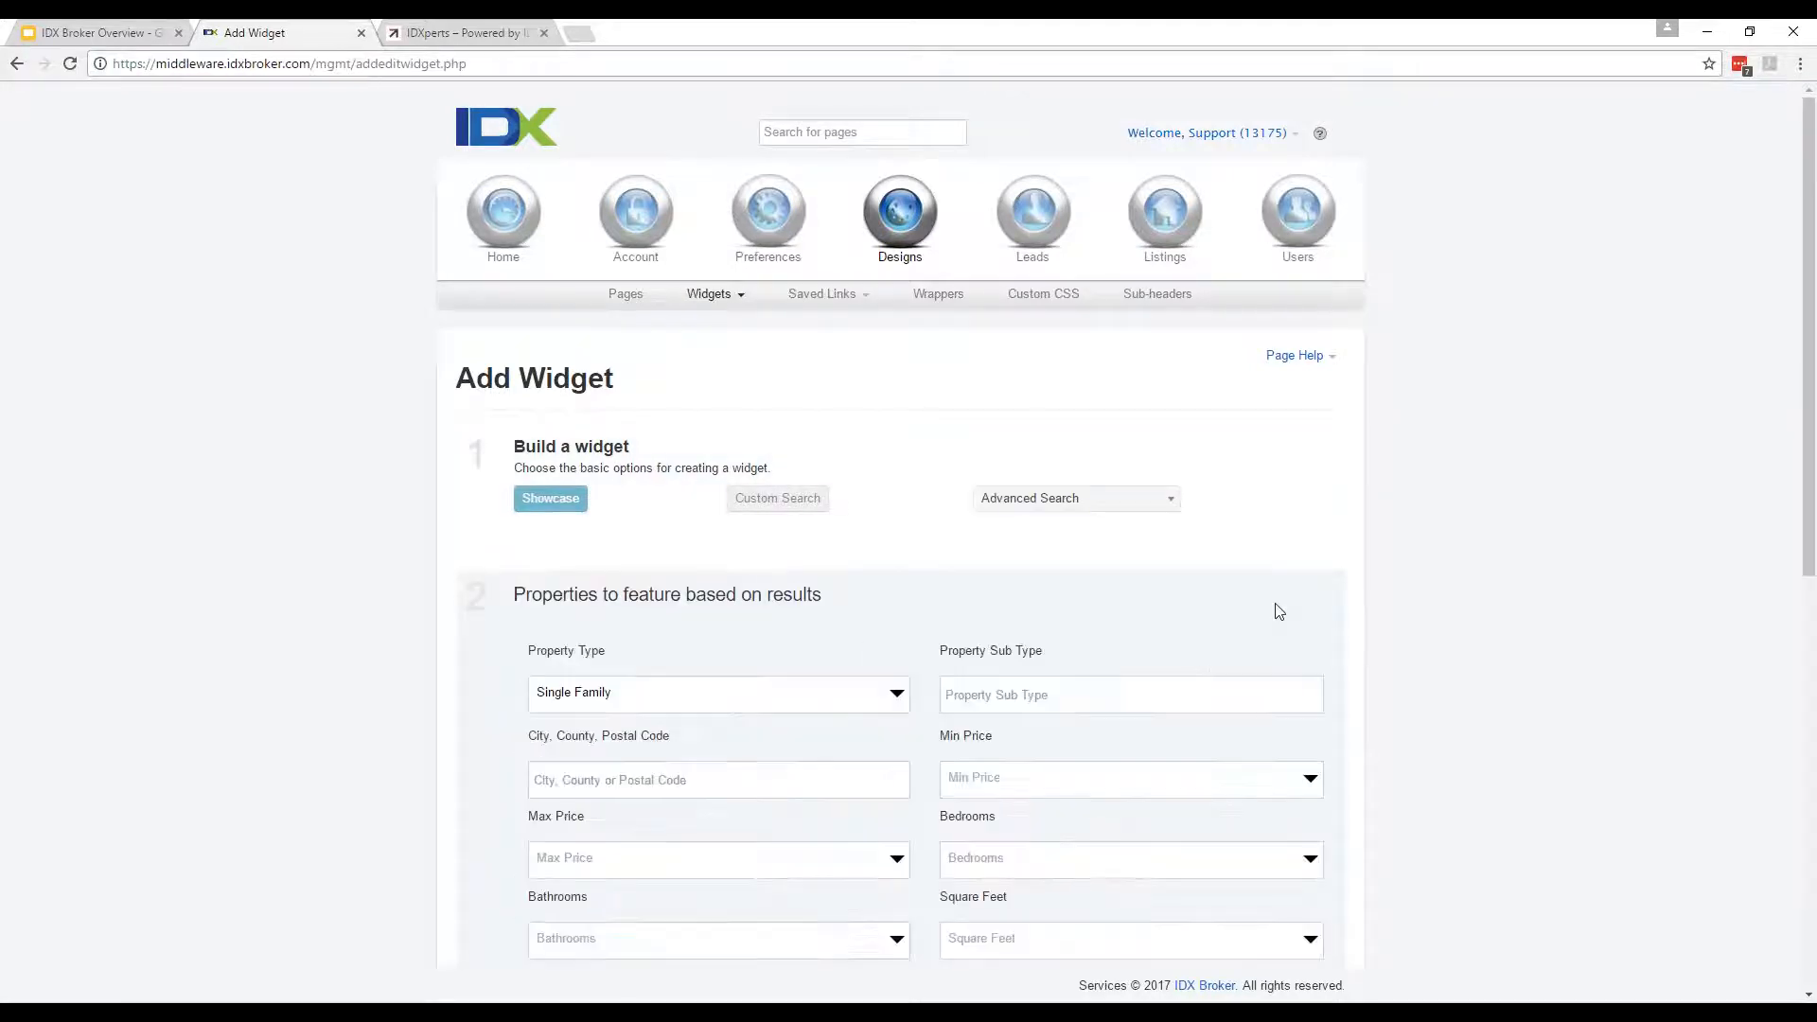
scroll(595, 512, "down", 3)
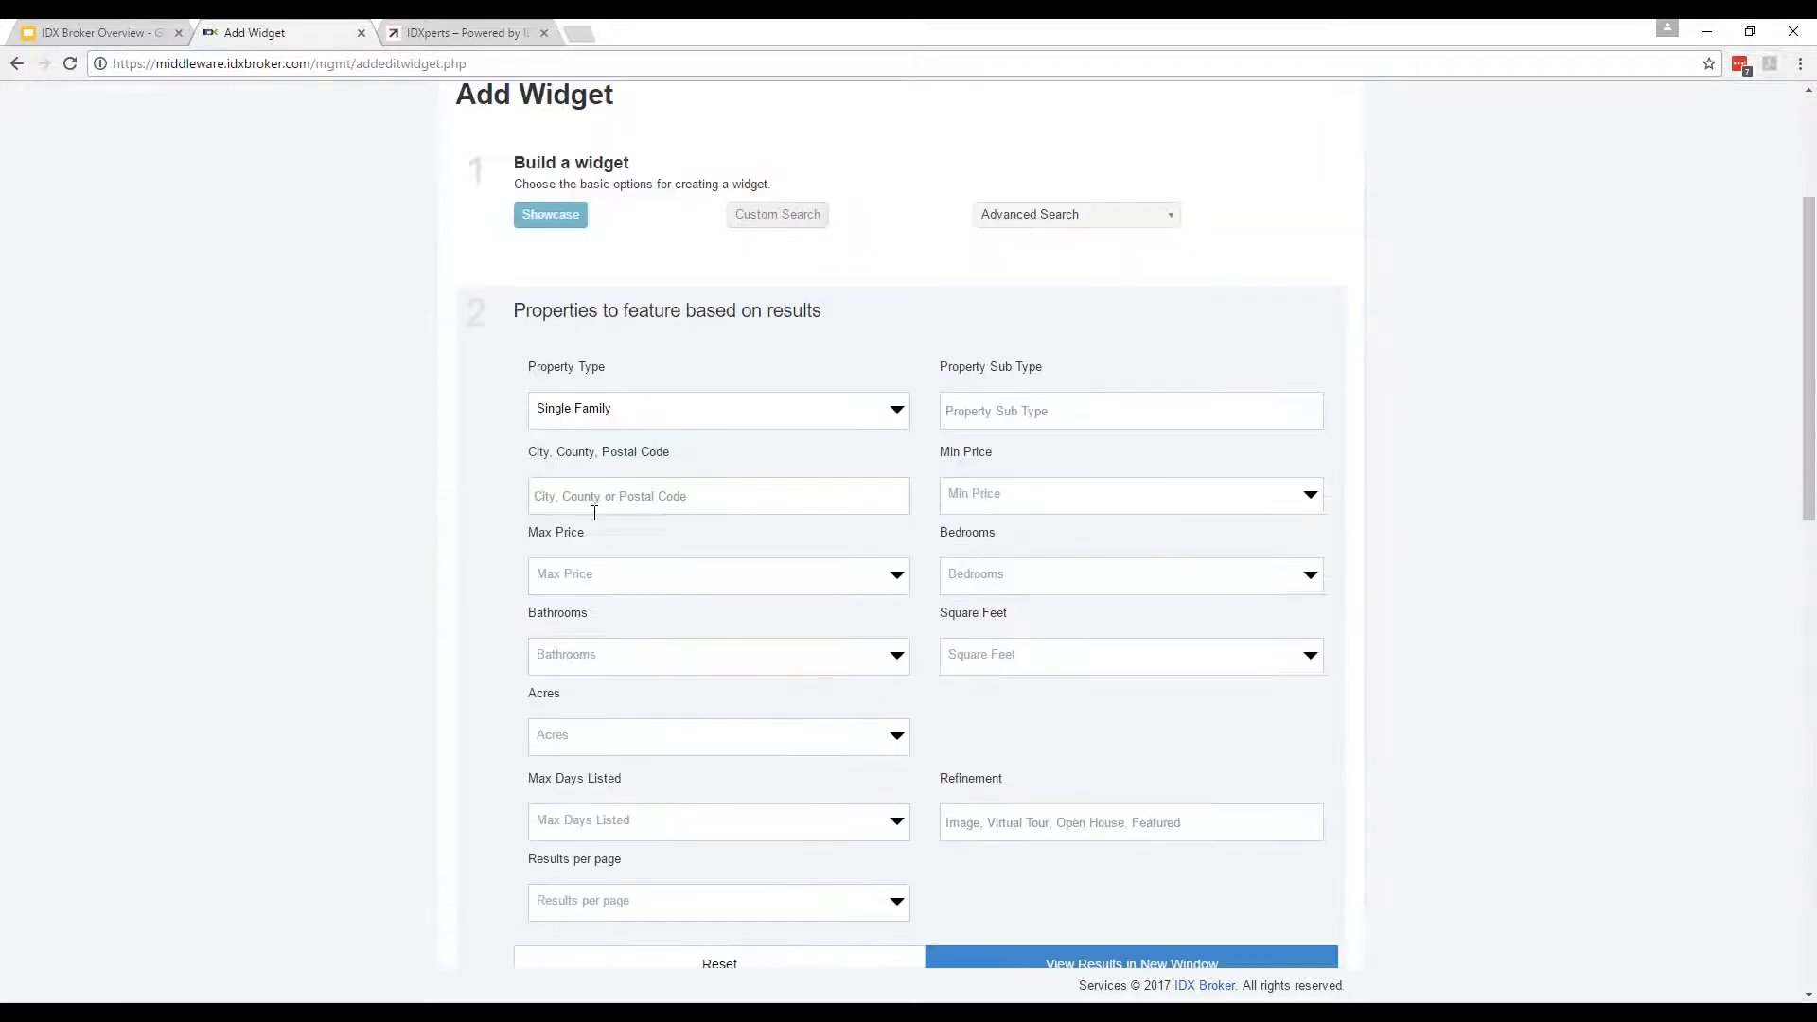
scroll(342, 556, "down", 3)
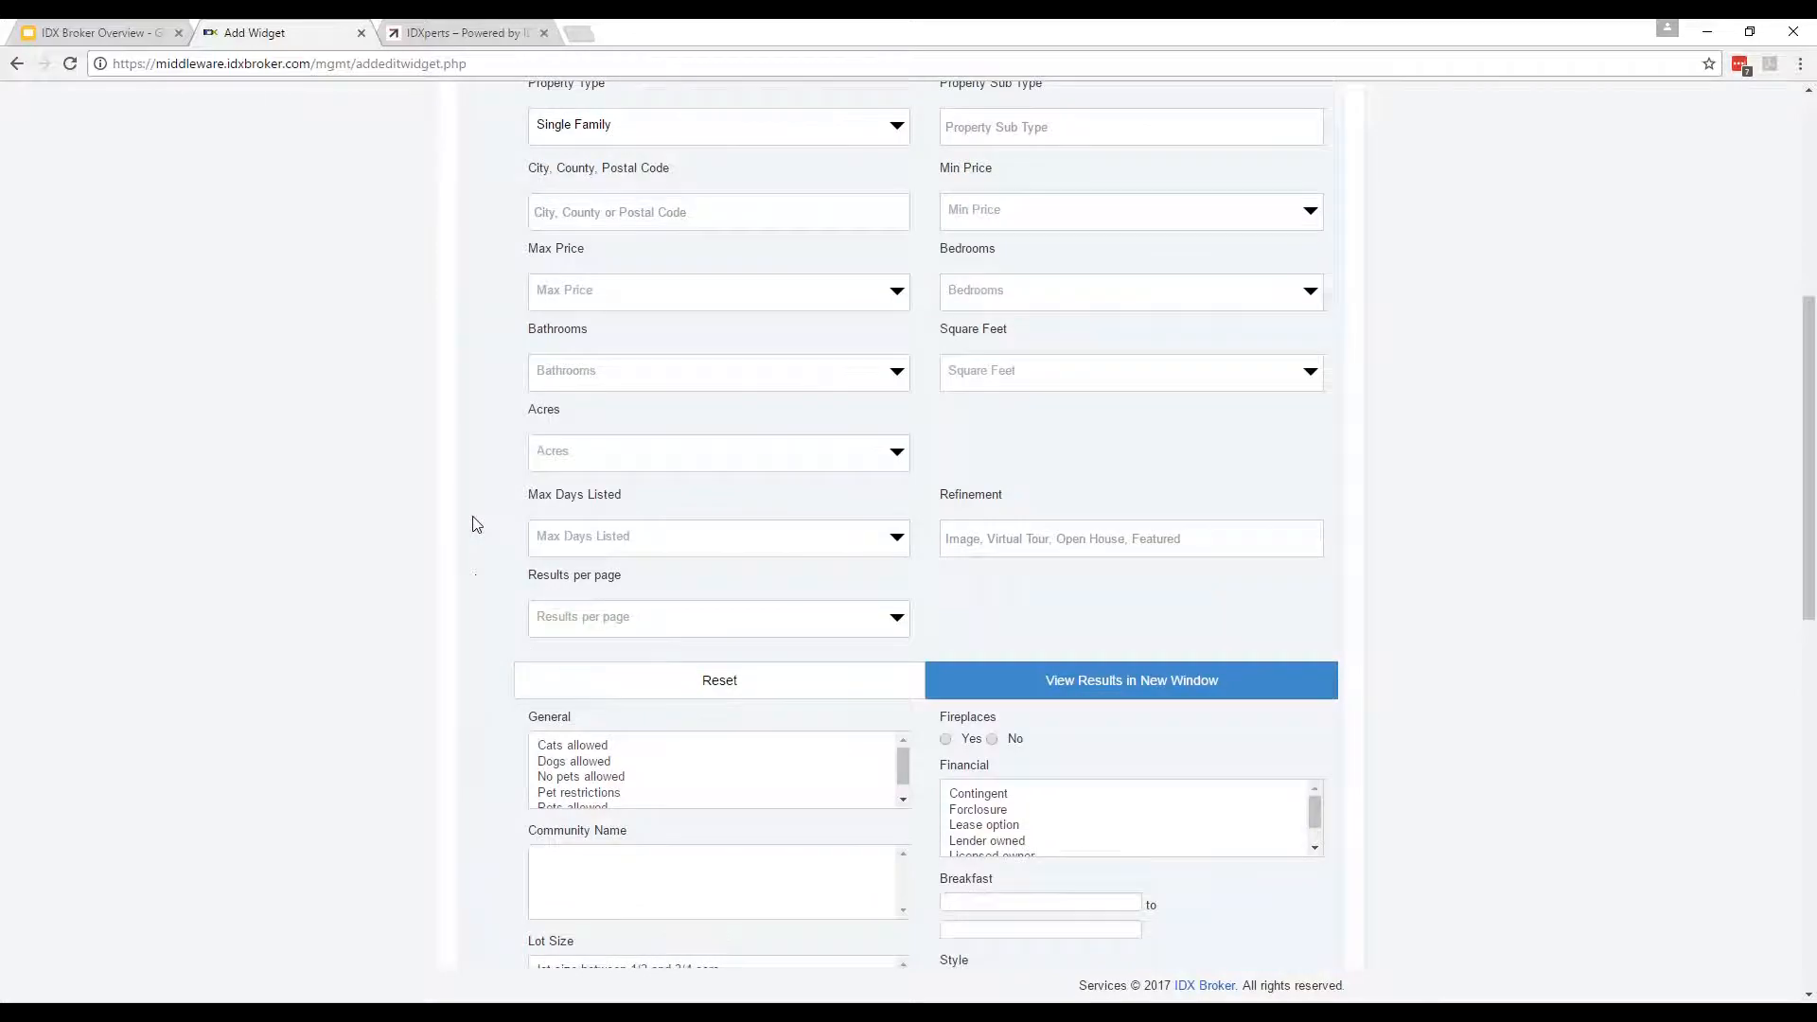
scroll(476, 524, "down", 4)
Load the live IDXperts site's Advanced Search, then return to the widget's criteria form.
left_click(423, 30)
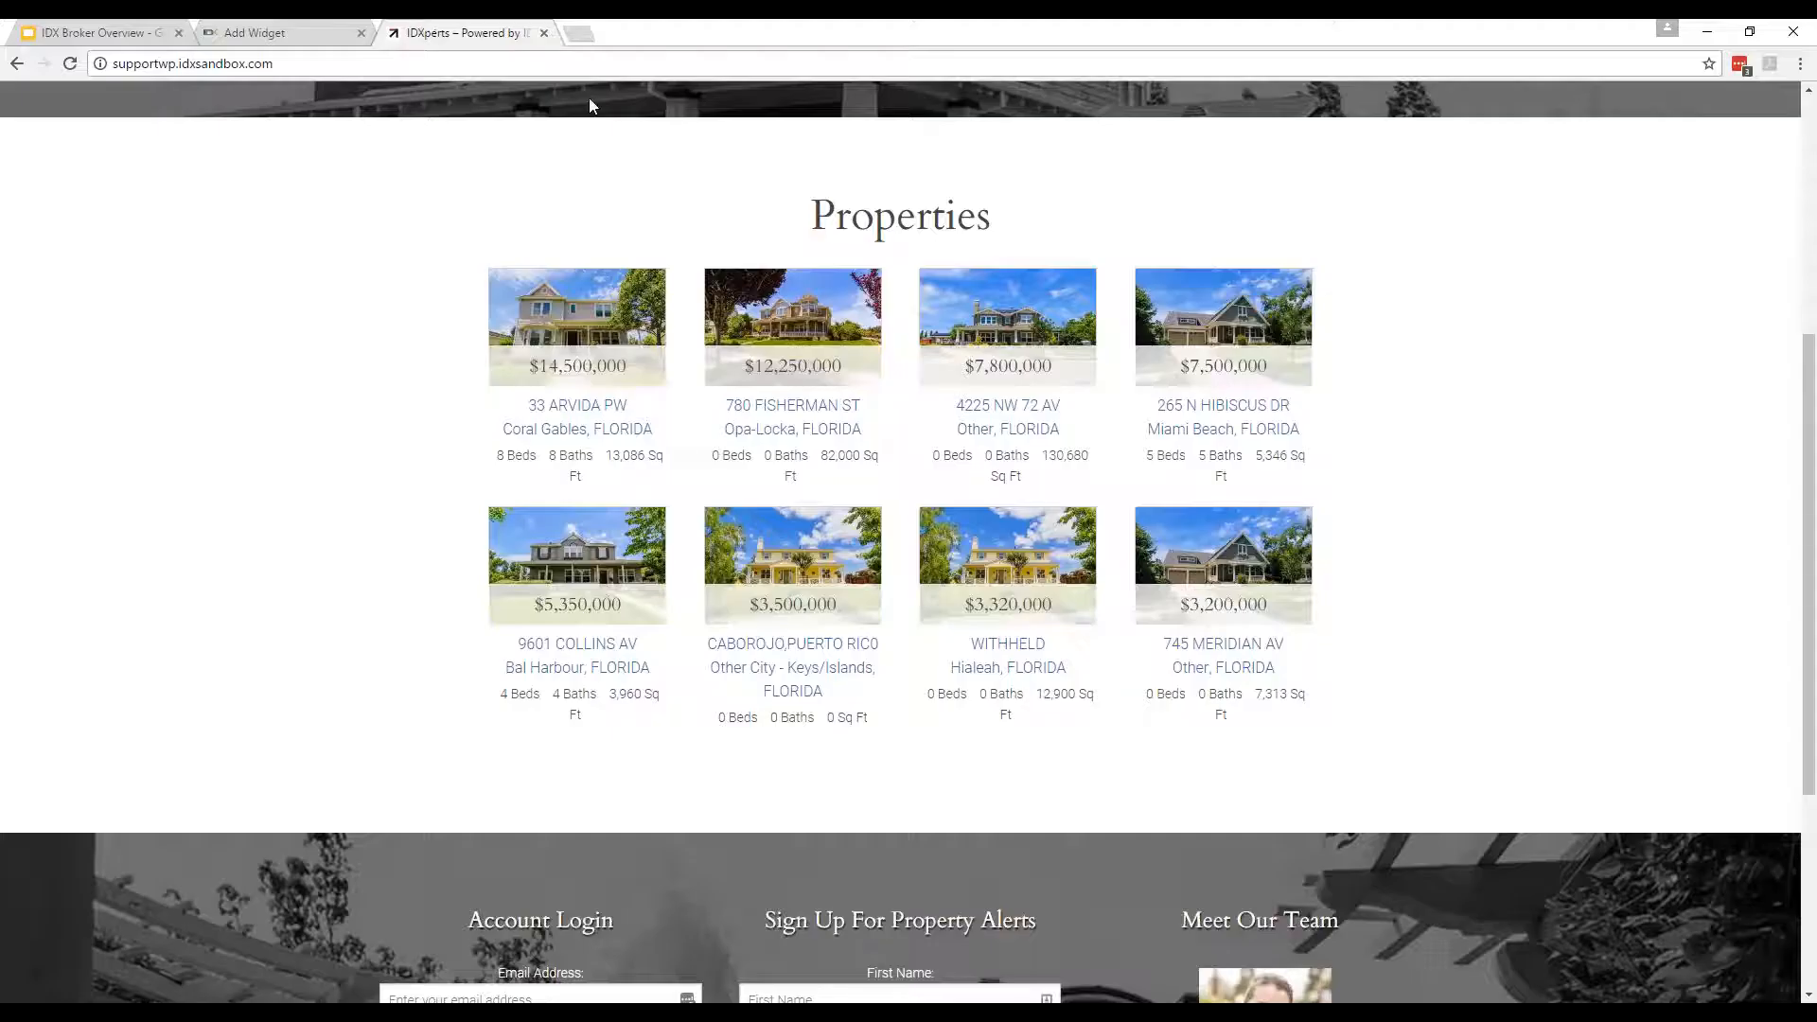
scroll(590, 105, "up", 5)
mouse_move(859, 203)
left_click(912, 259)
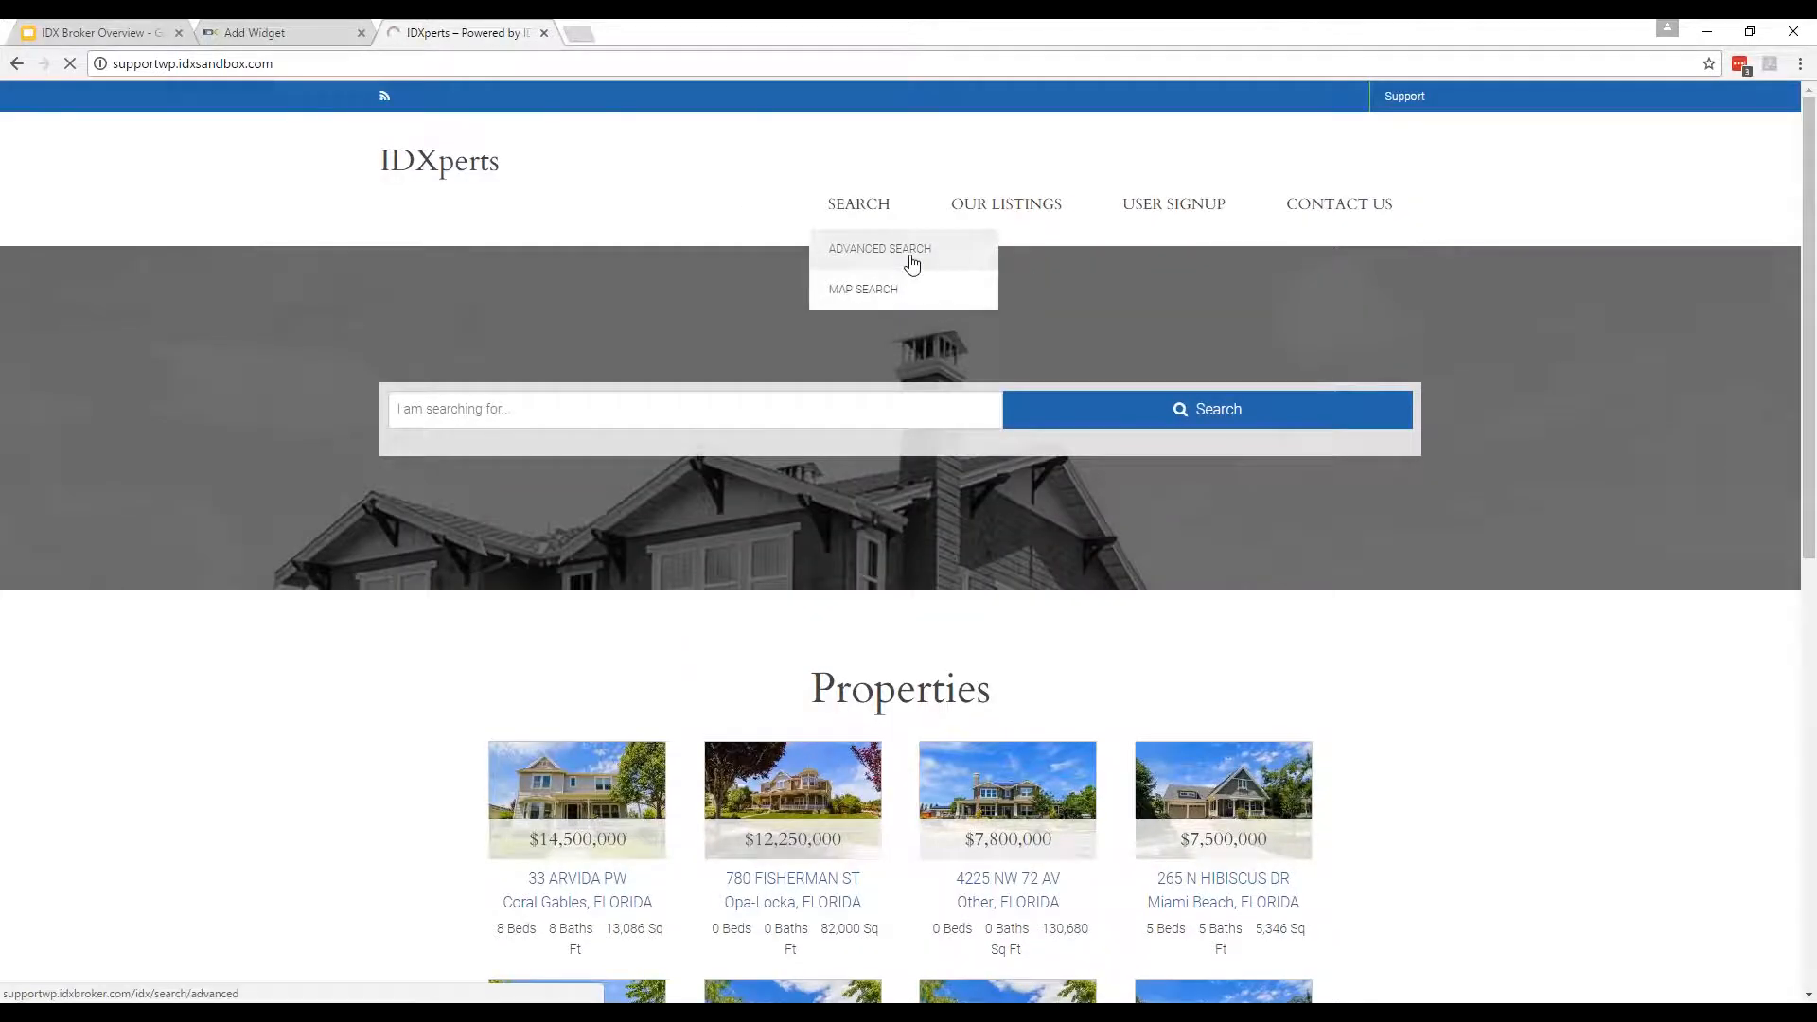
left_click(254, 32)
scroll(335, 405, "down", 1)
scroll(334, 411, "up", 3)
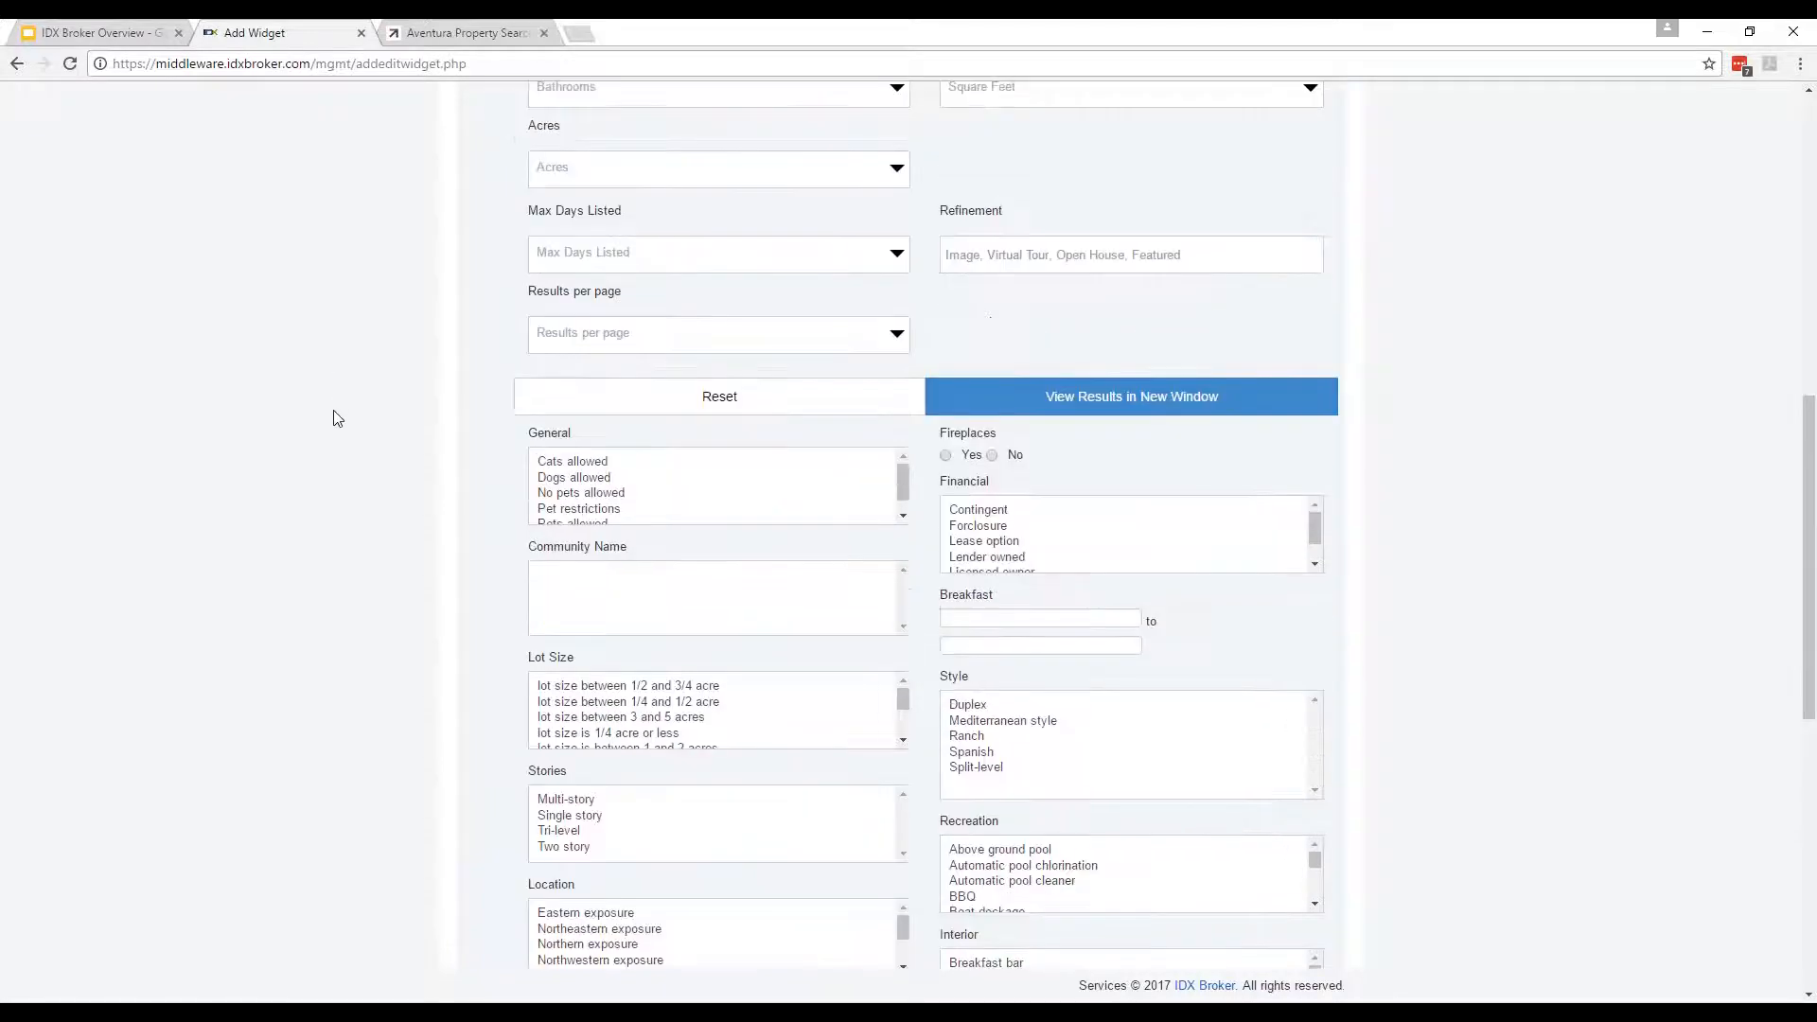
scroll(333, 411, "up", 5)
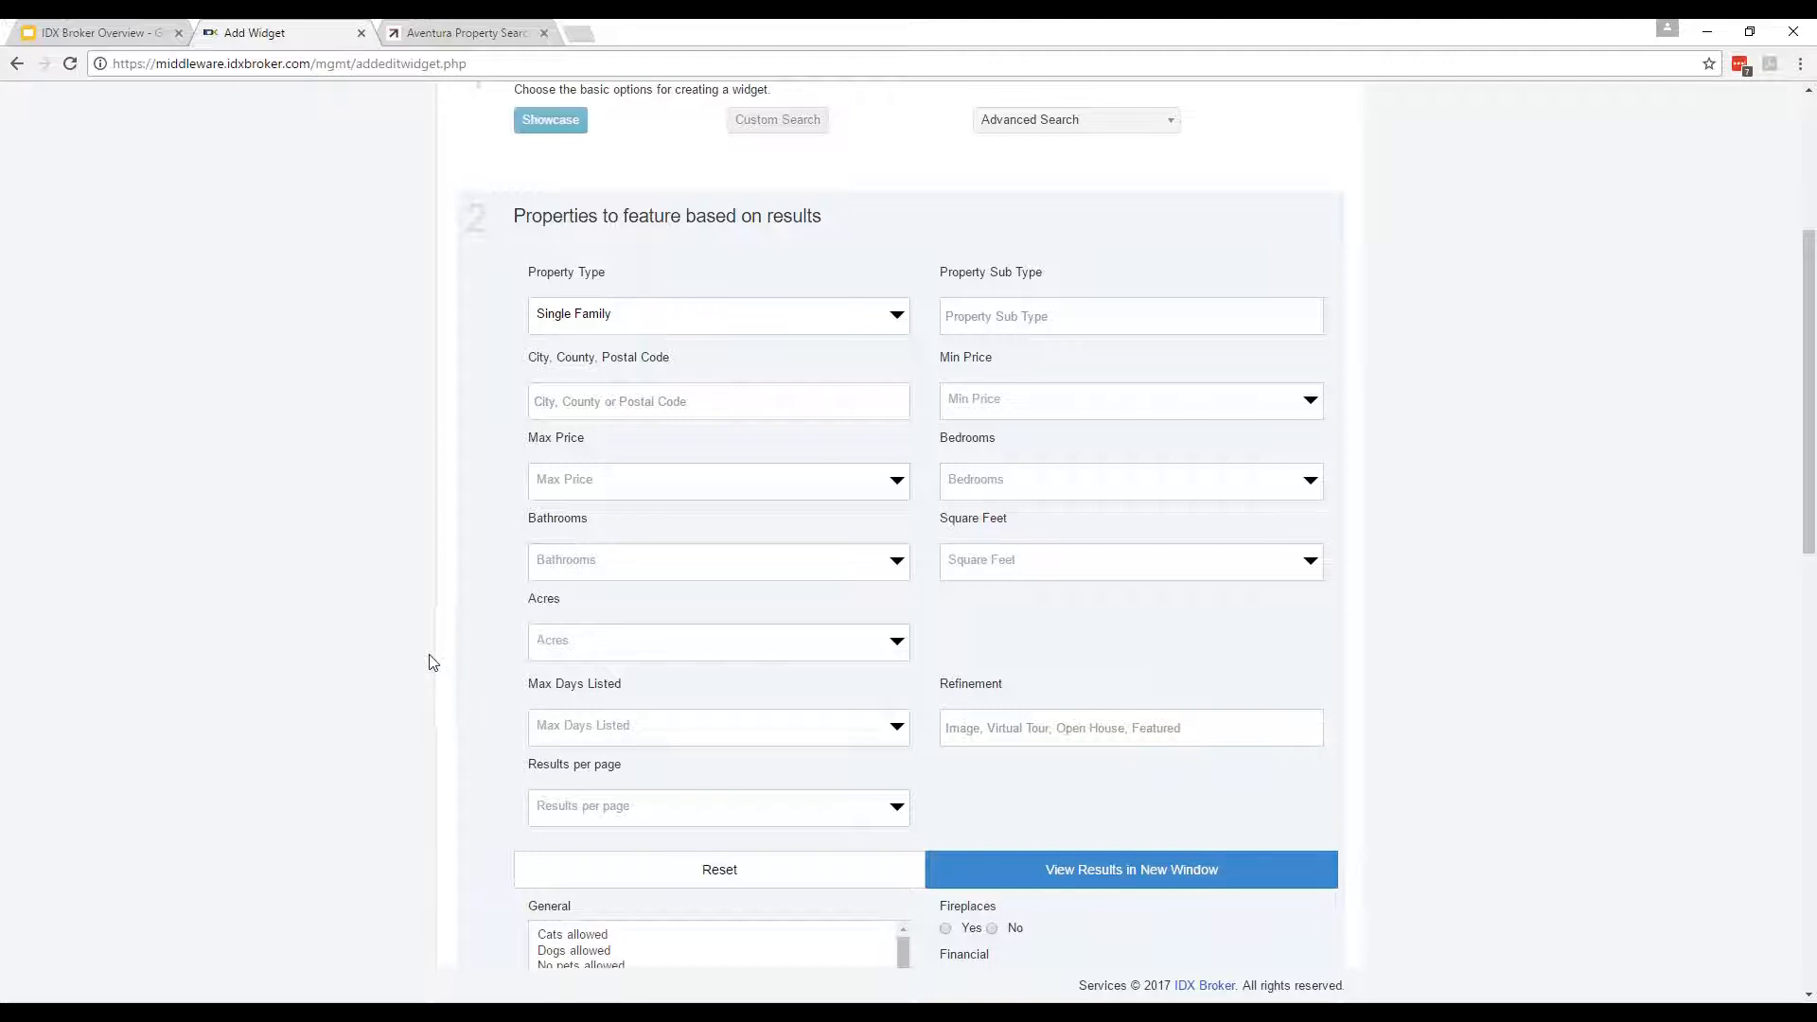
Keep Single Family as the property type, add Miami as the city, and refine to Has Image.
left_click(641, 318)
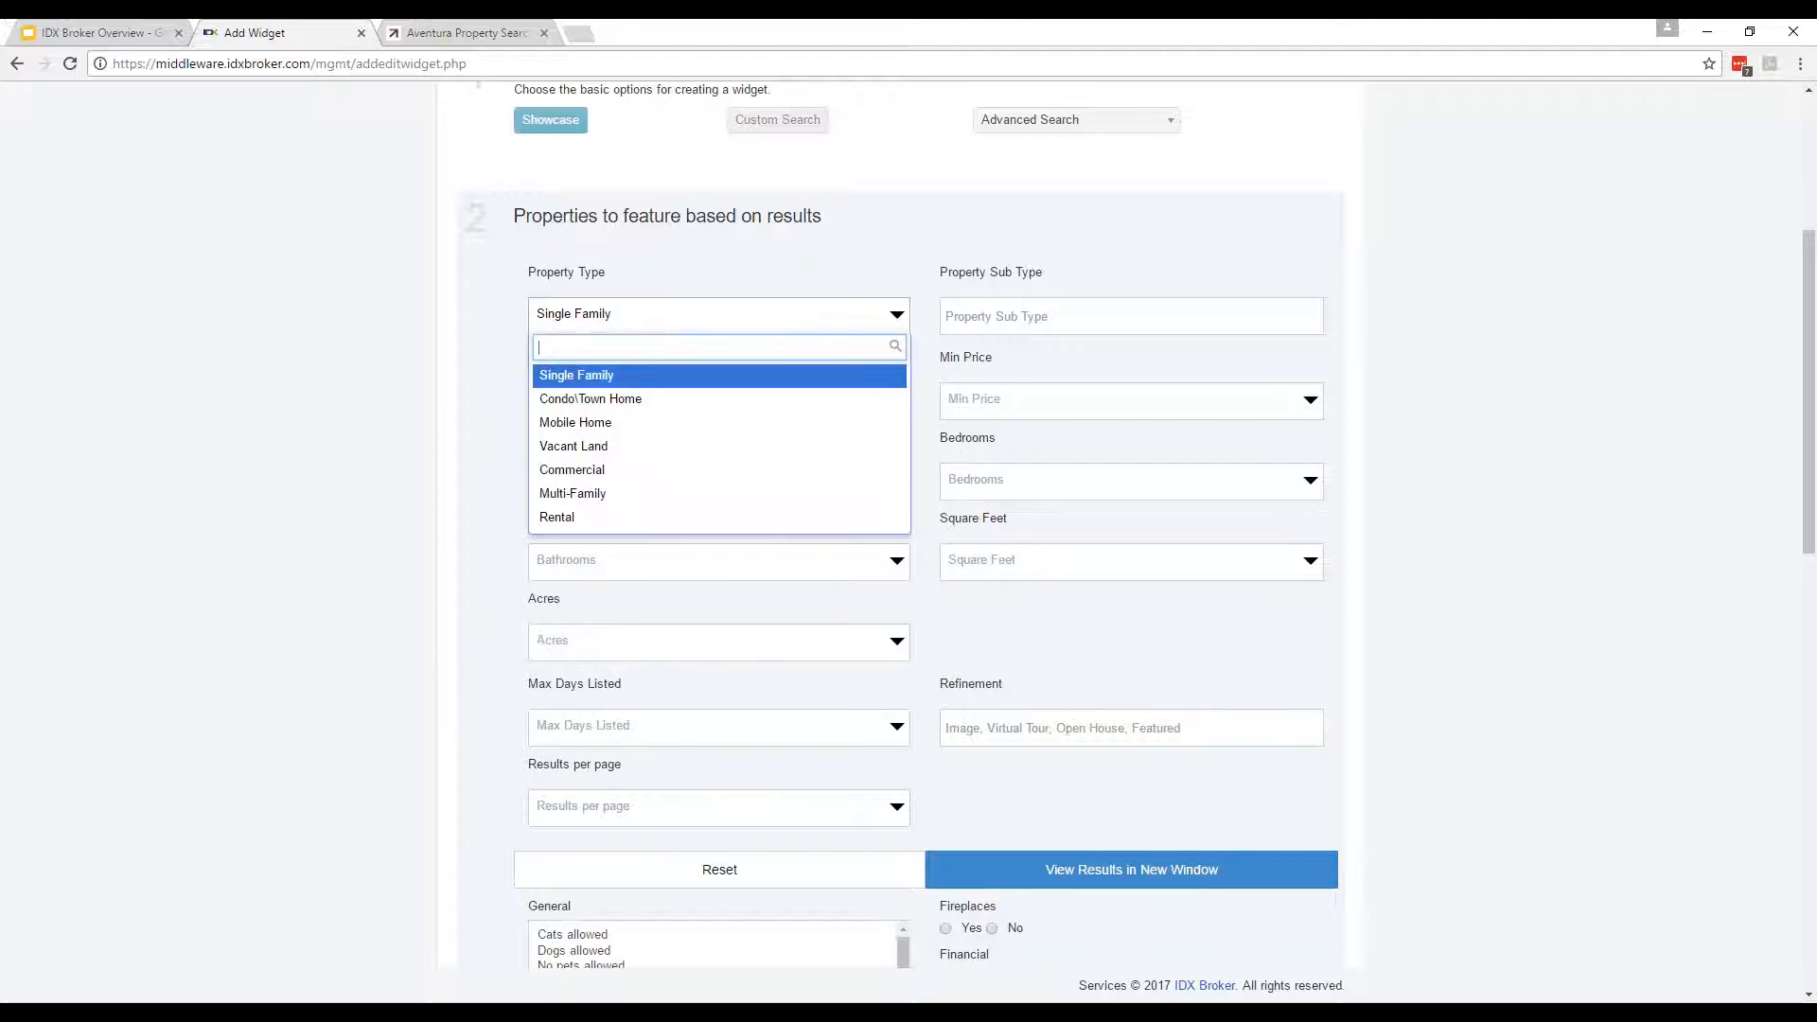
left_click(639, 382)
left_click(678, 402)
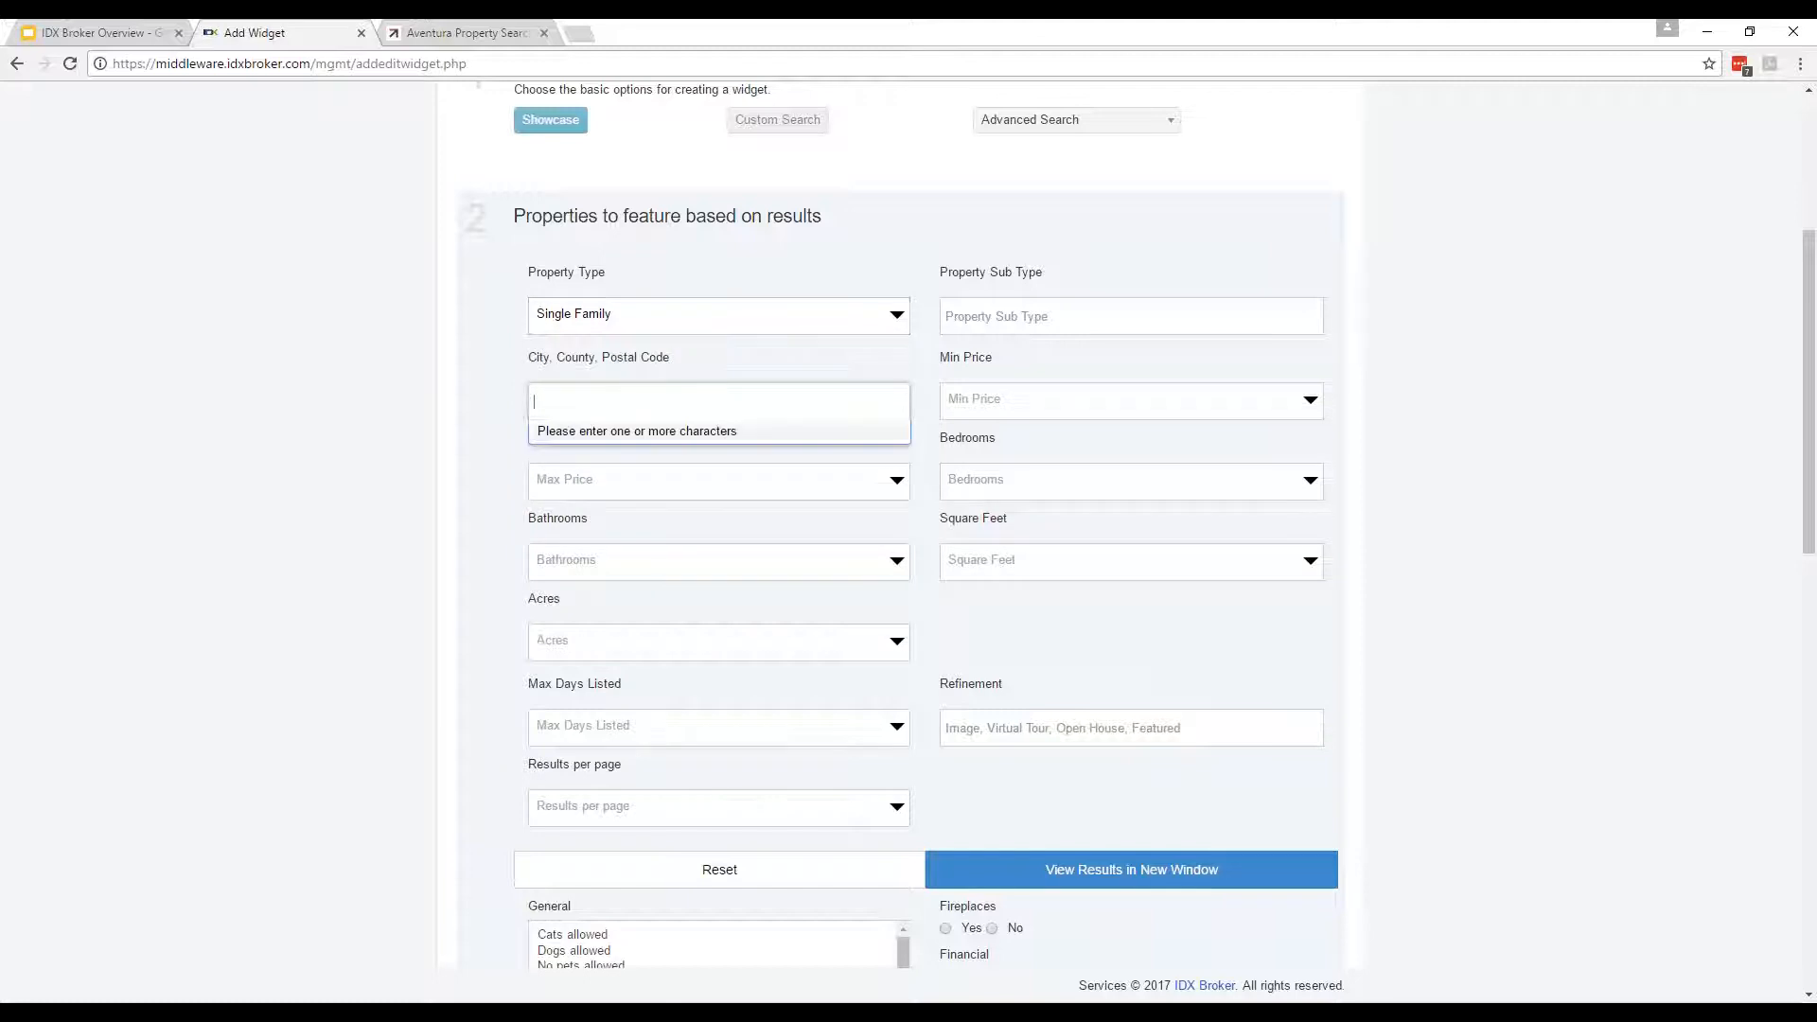
type("Miami")
key("Return")
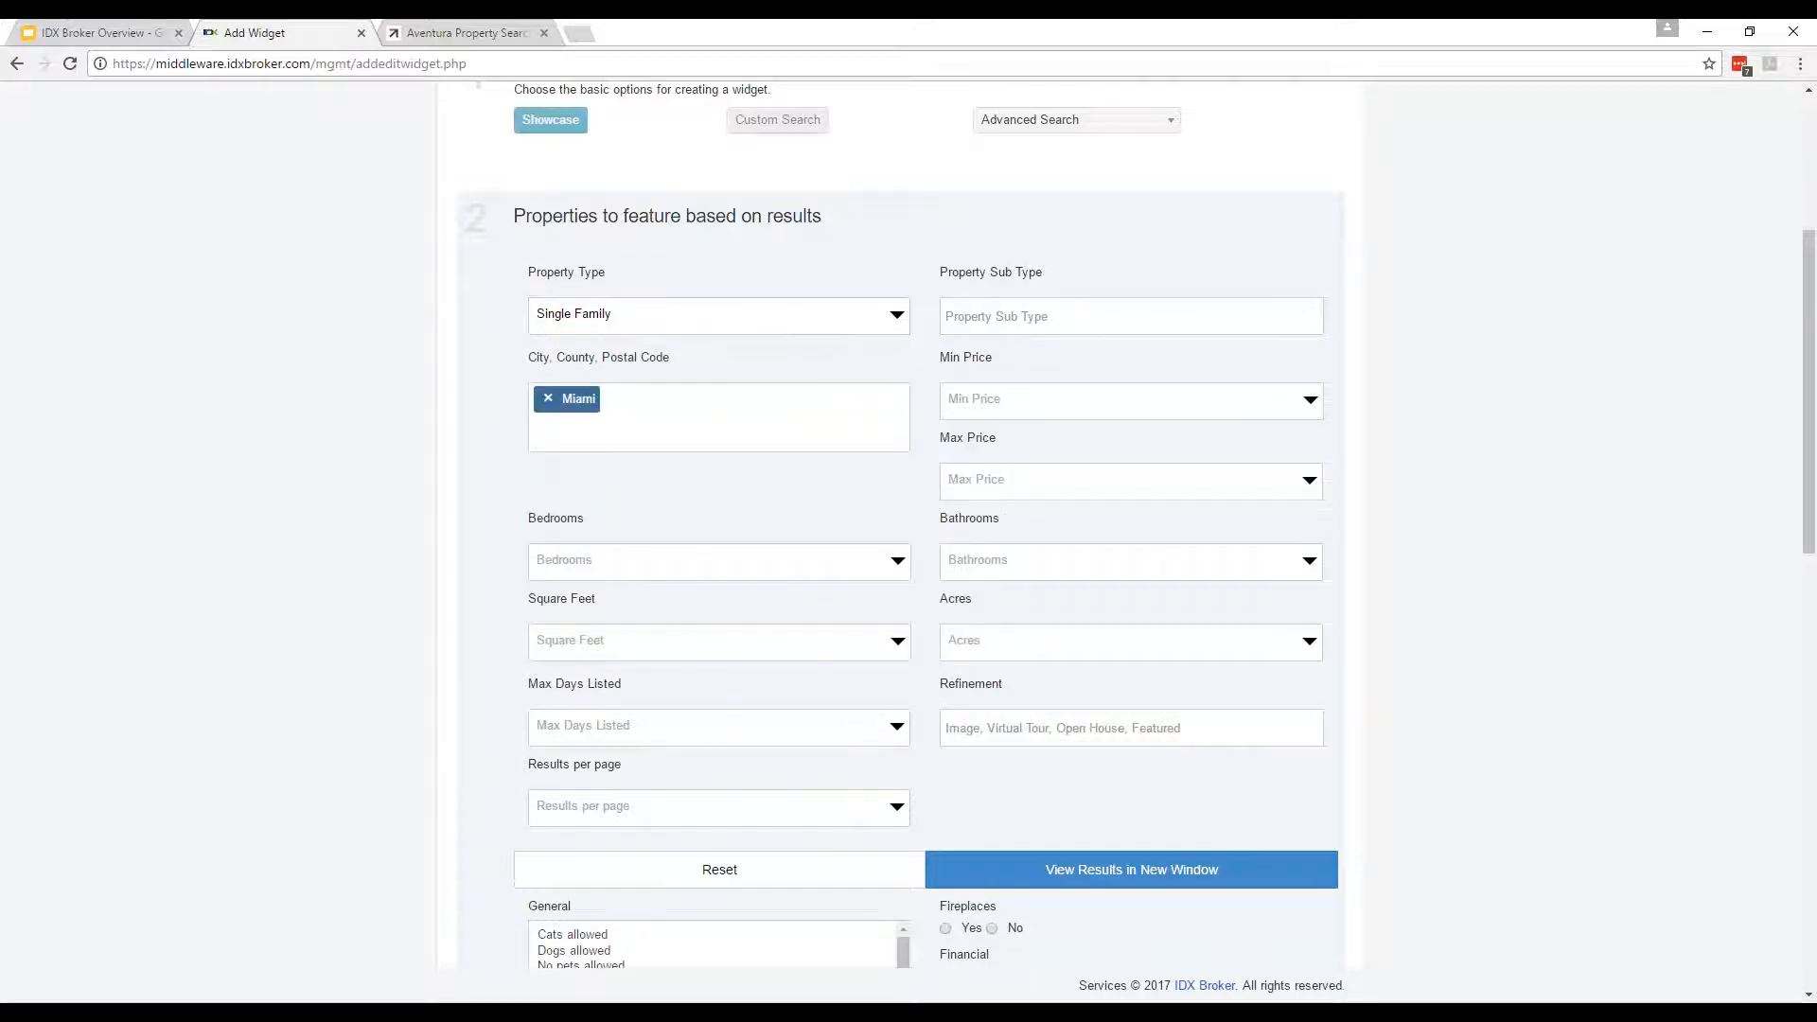
scroll(1562, 461, "down", 3)
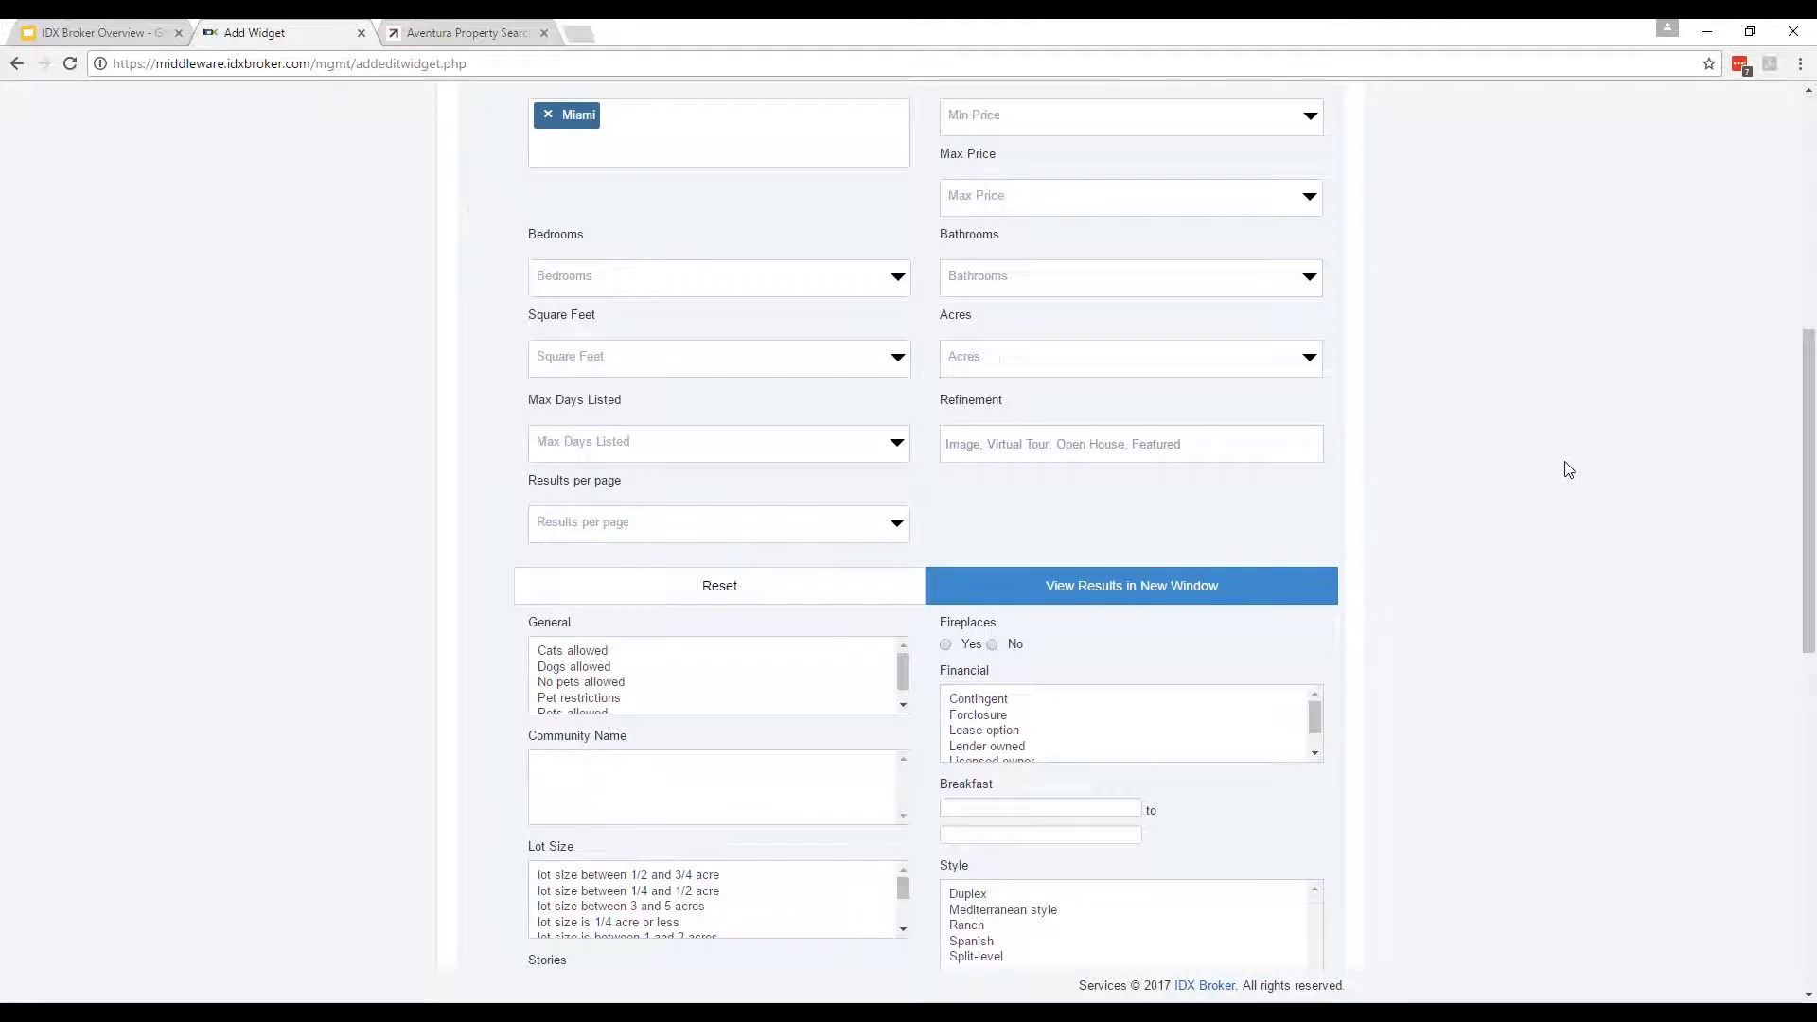
scroll(243, 490, "up", 1)
left_click(1147, 540)
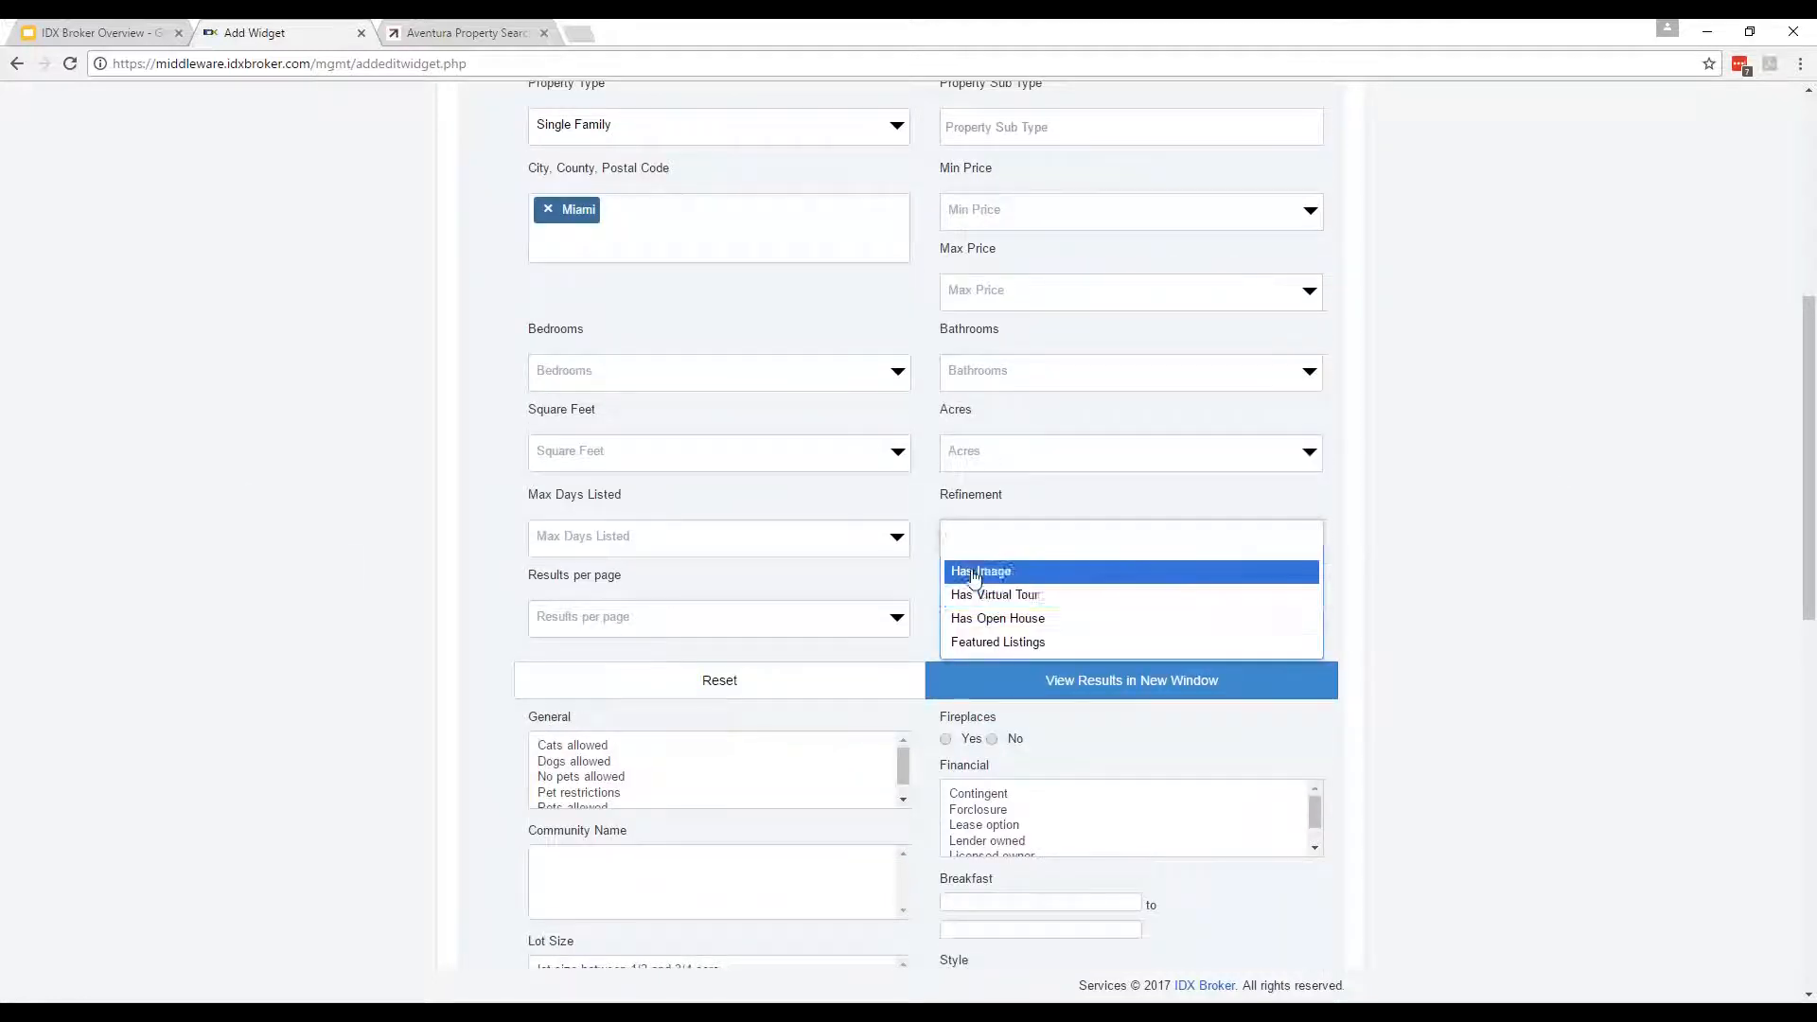
left_click(975, 571)
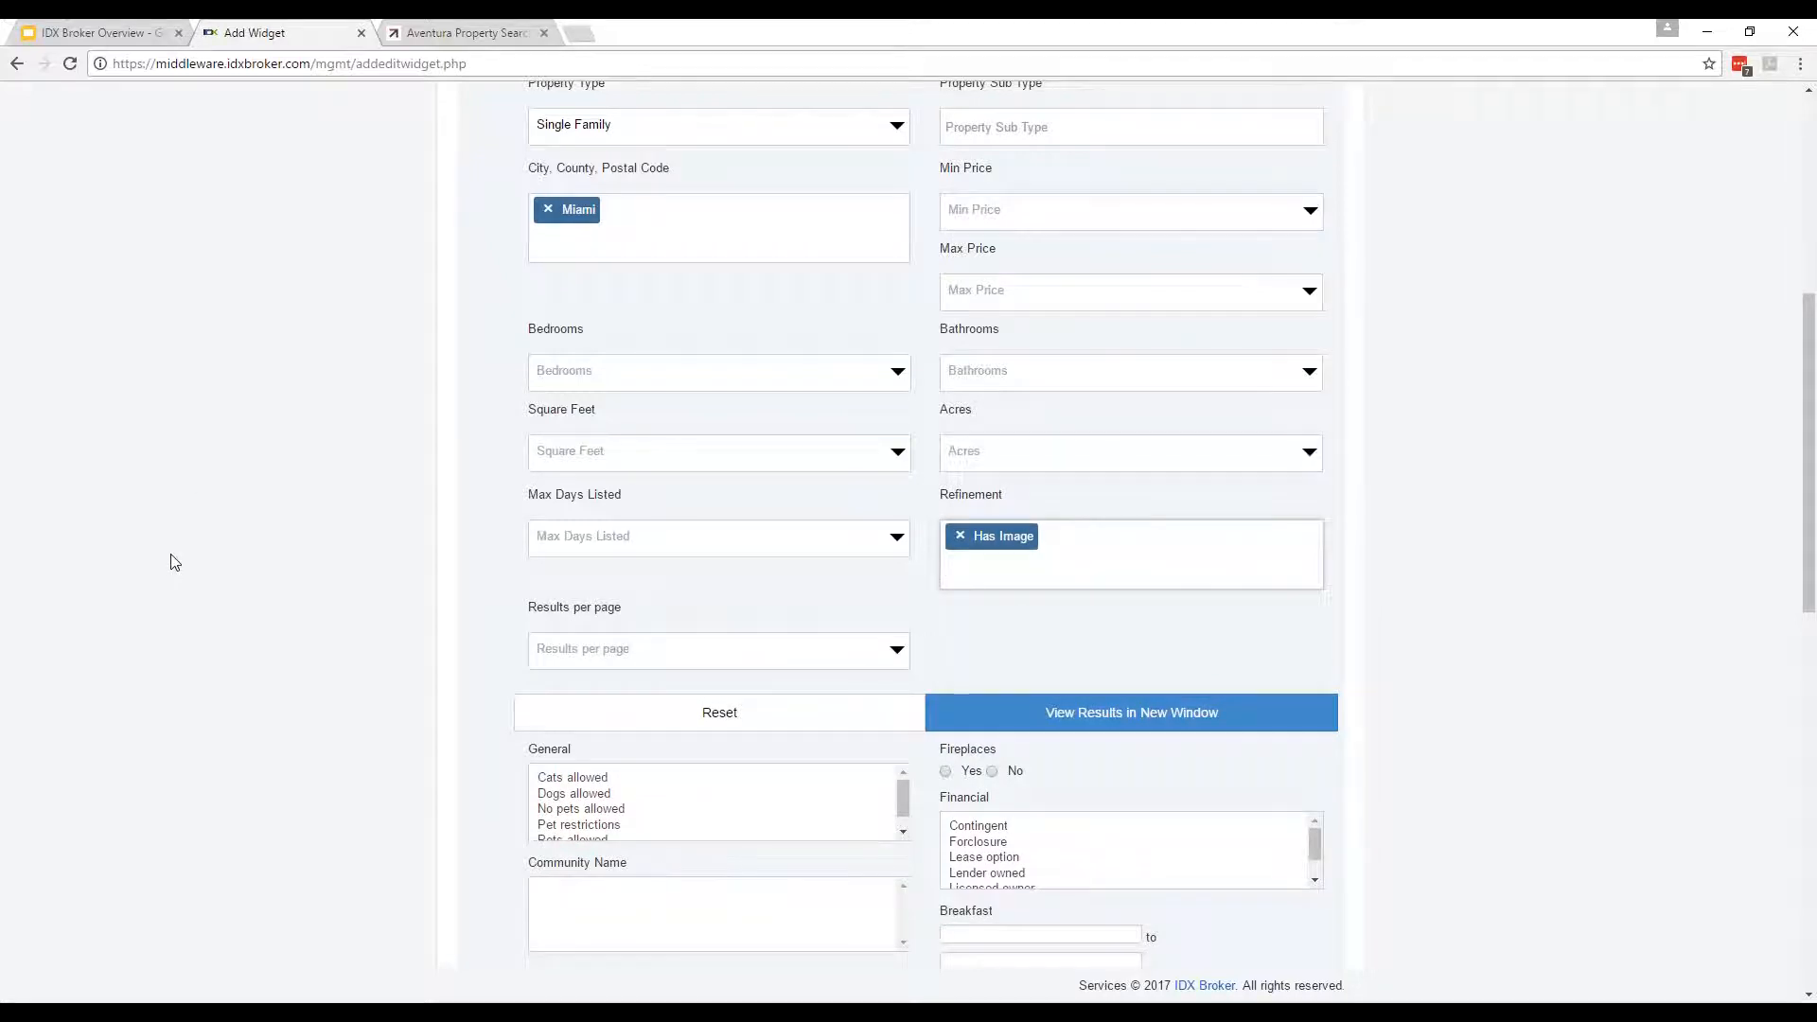
scroll(170, 559, "up", 1)
Set the minimum price to $300,000 and the maximum price to $500,000.
left_click(1021, 310)
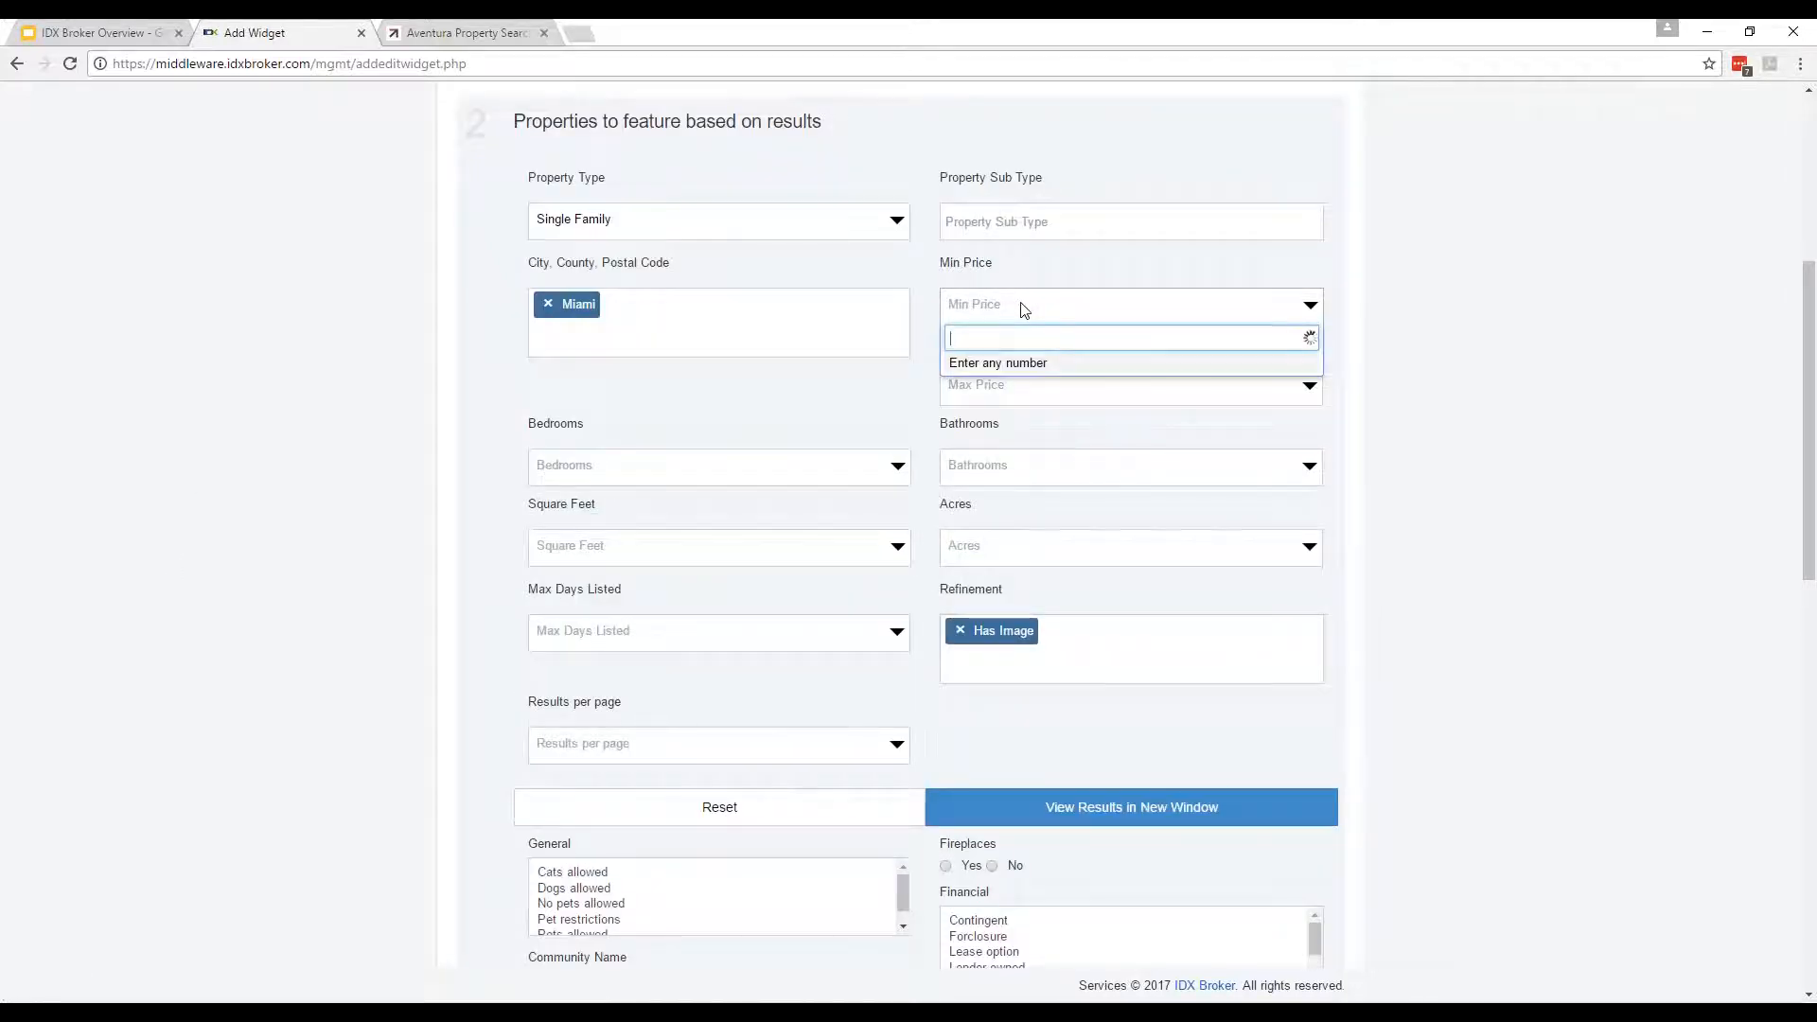
type("300,000")
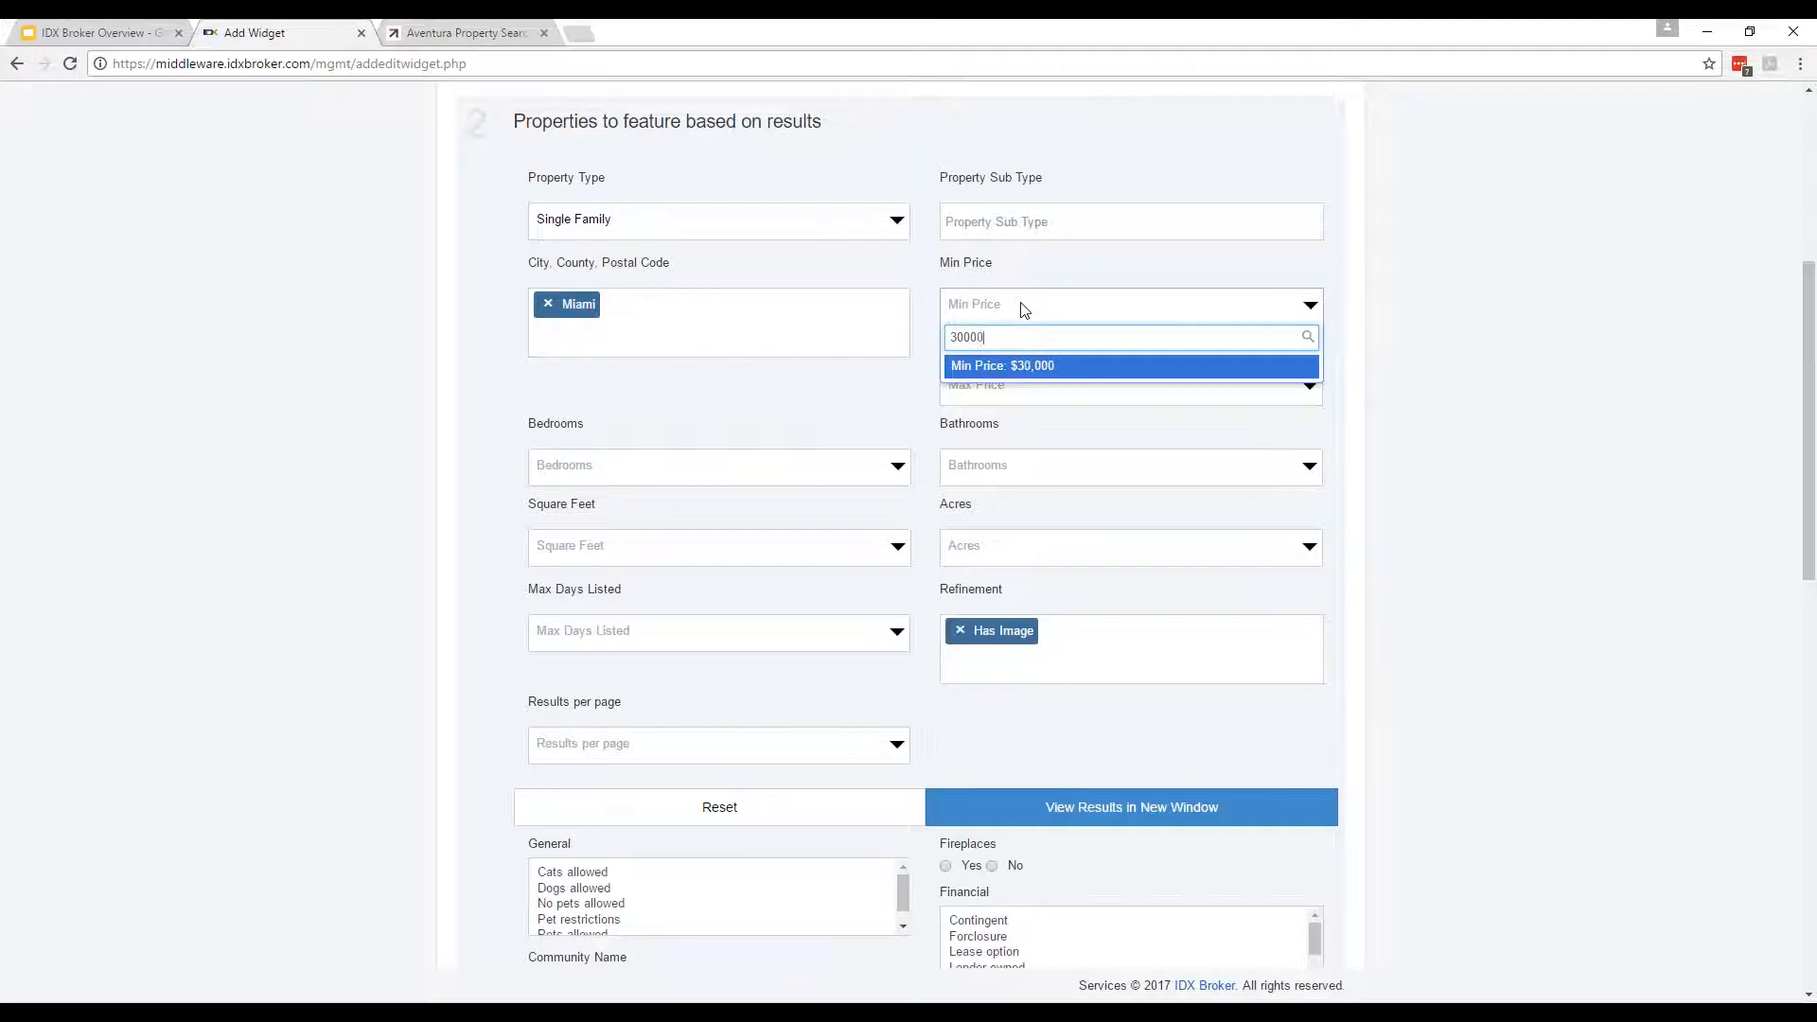
key("Return")
left_click(1042, 402)
type("500000")
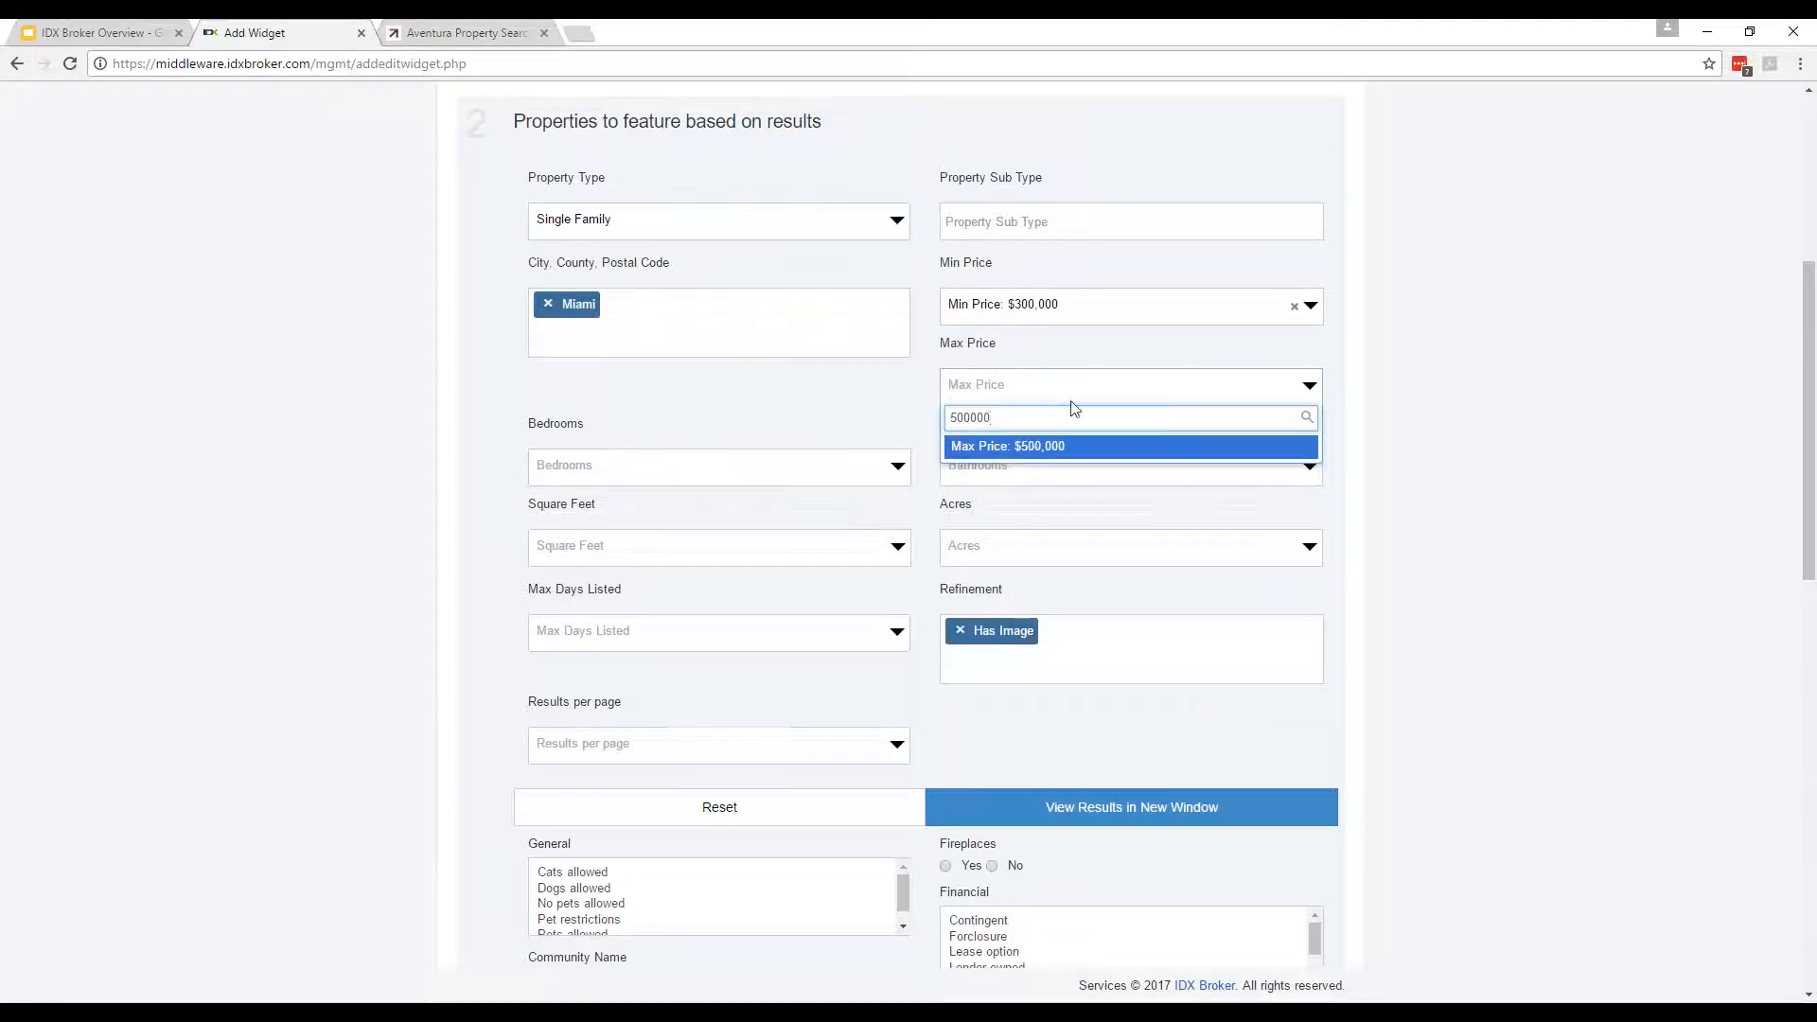
key("Return")
scroll(223, 527, "down", 6)
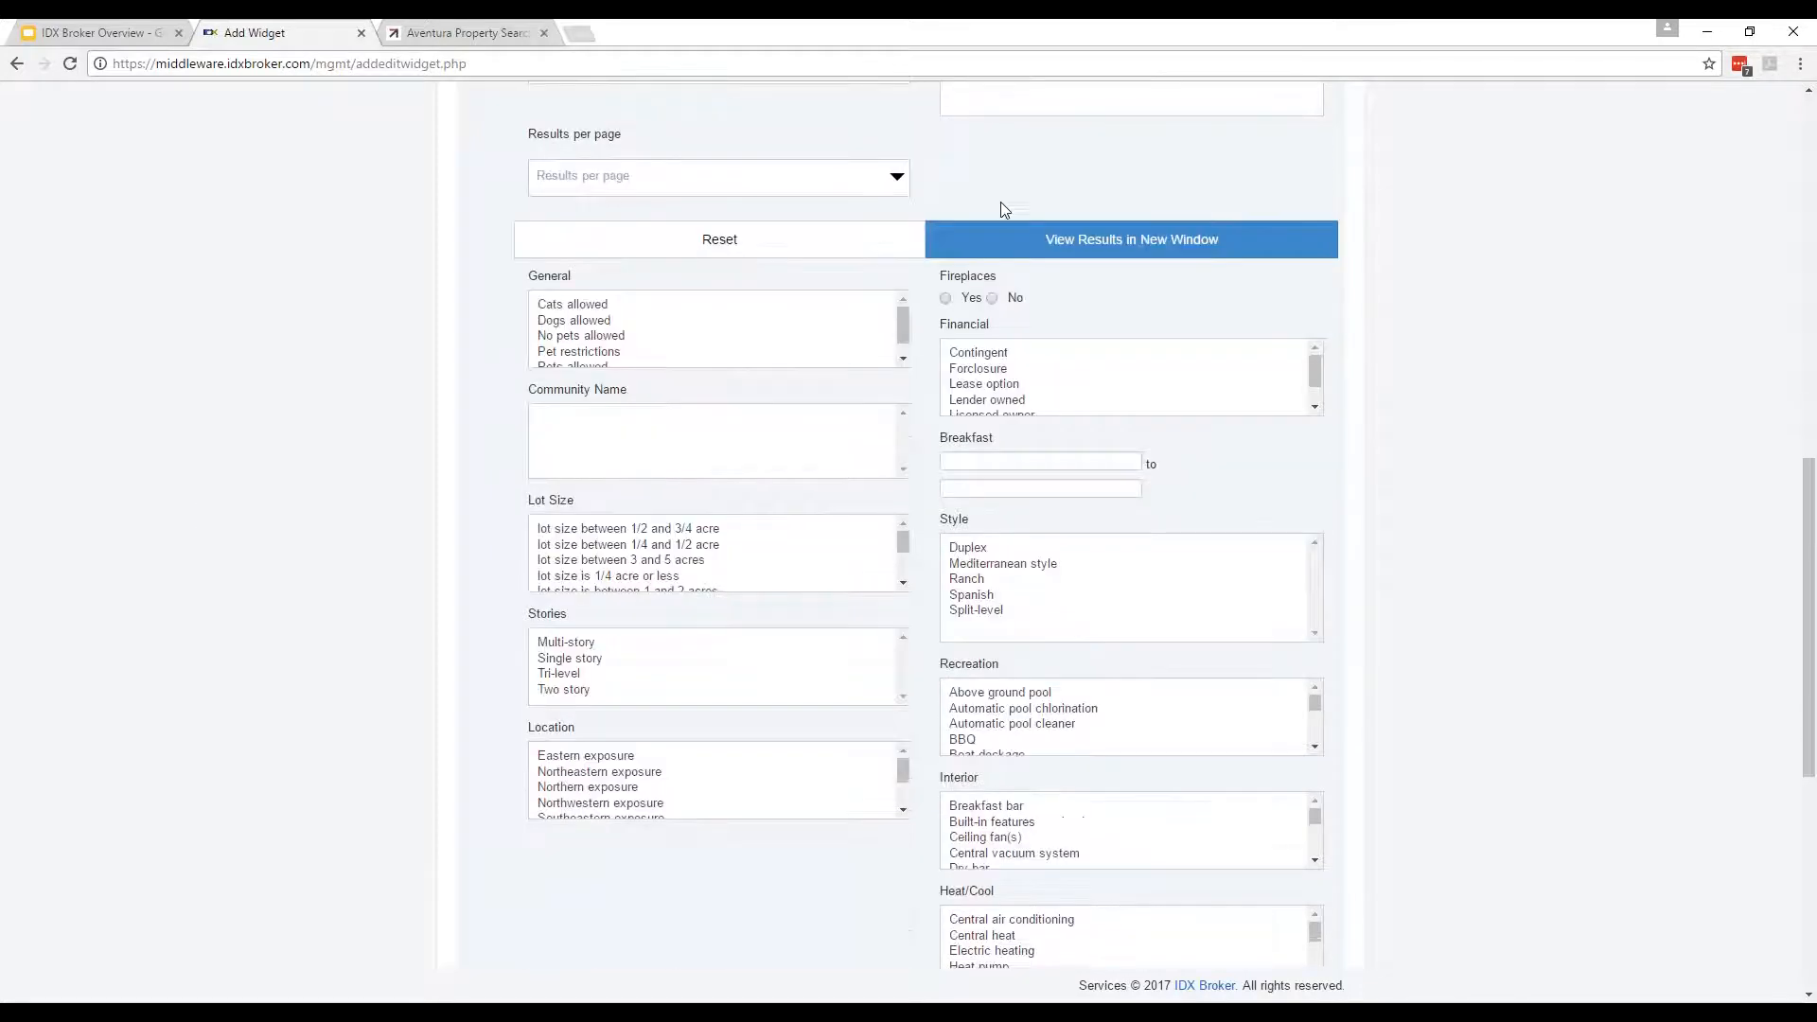
scroll(1306, 587, "down", 3)
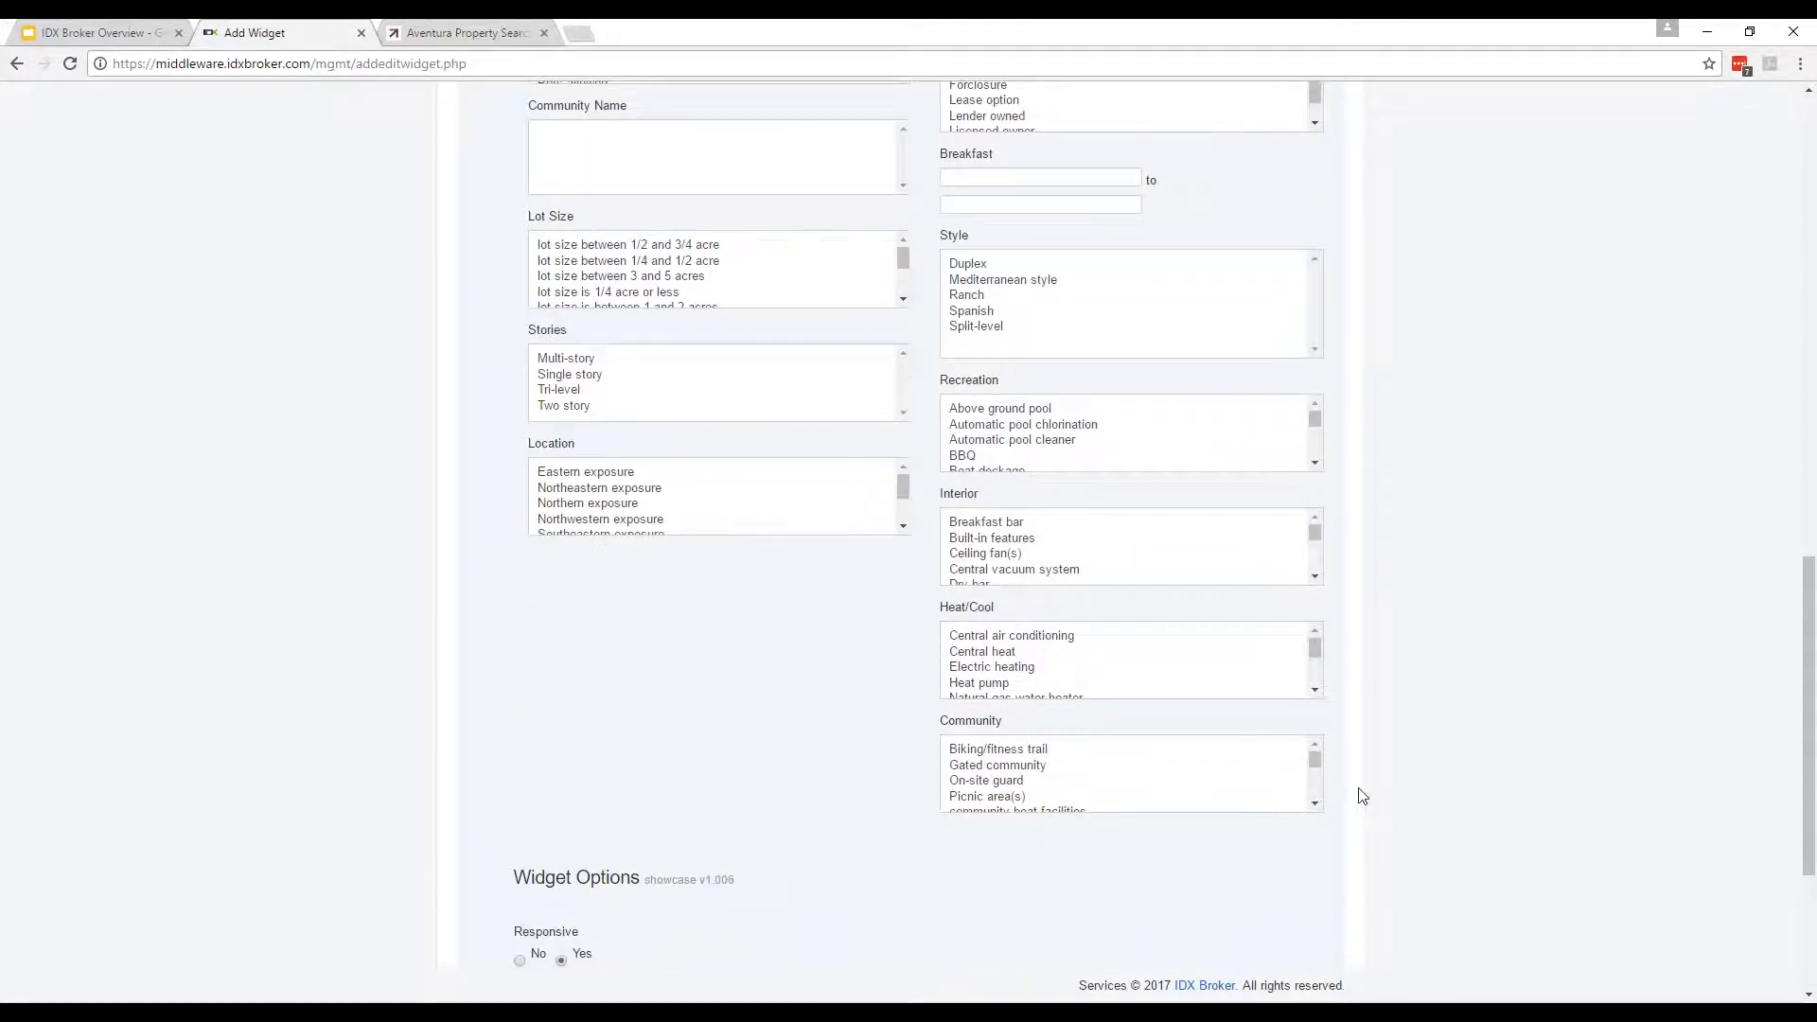
scroll(1377, 811, "up", 1)
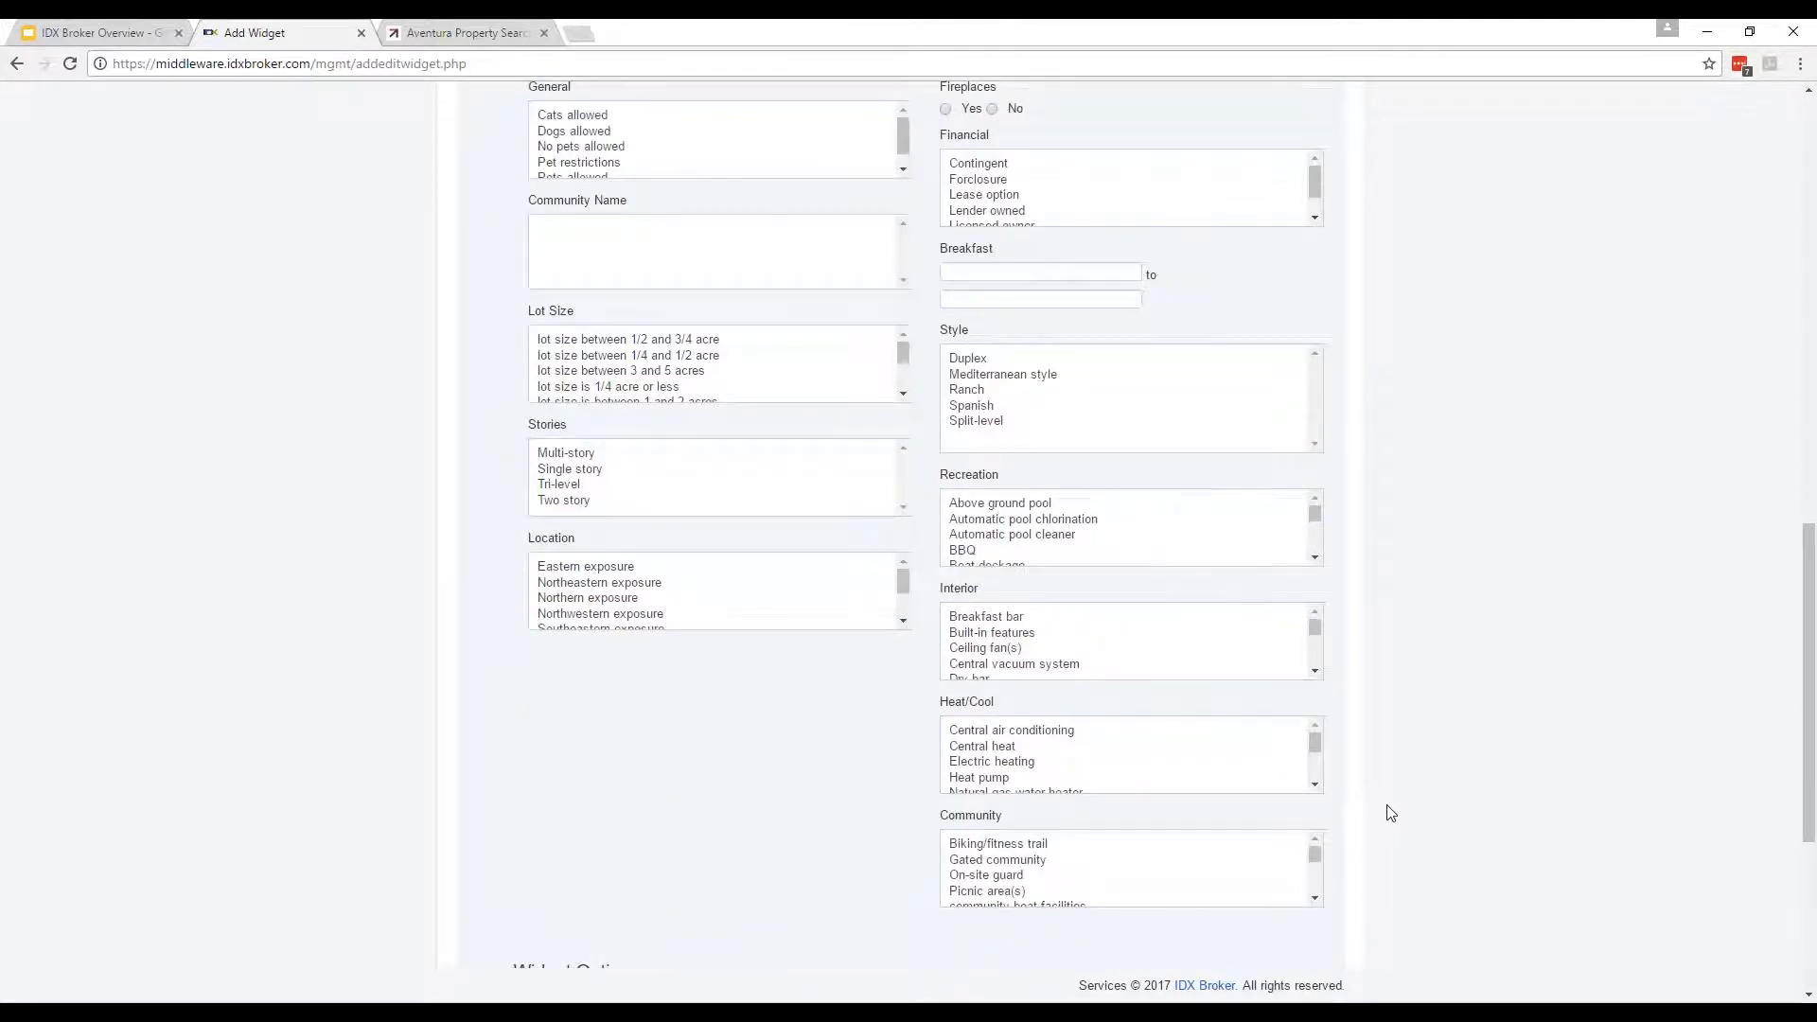
scroll(275, 763, "up", 2)
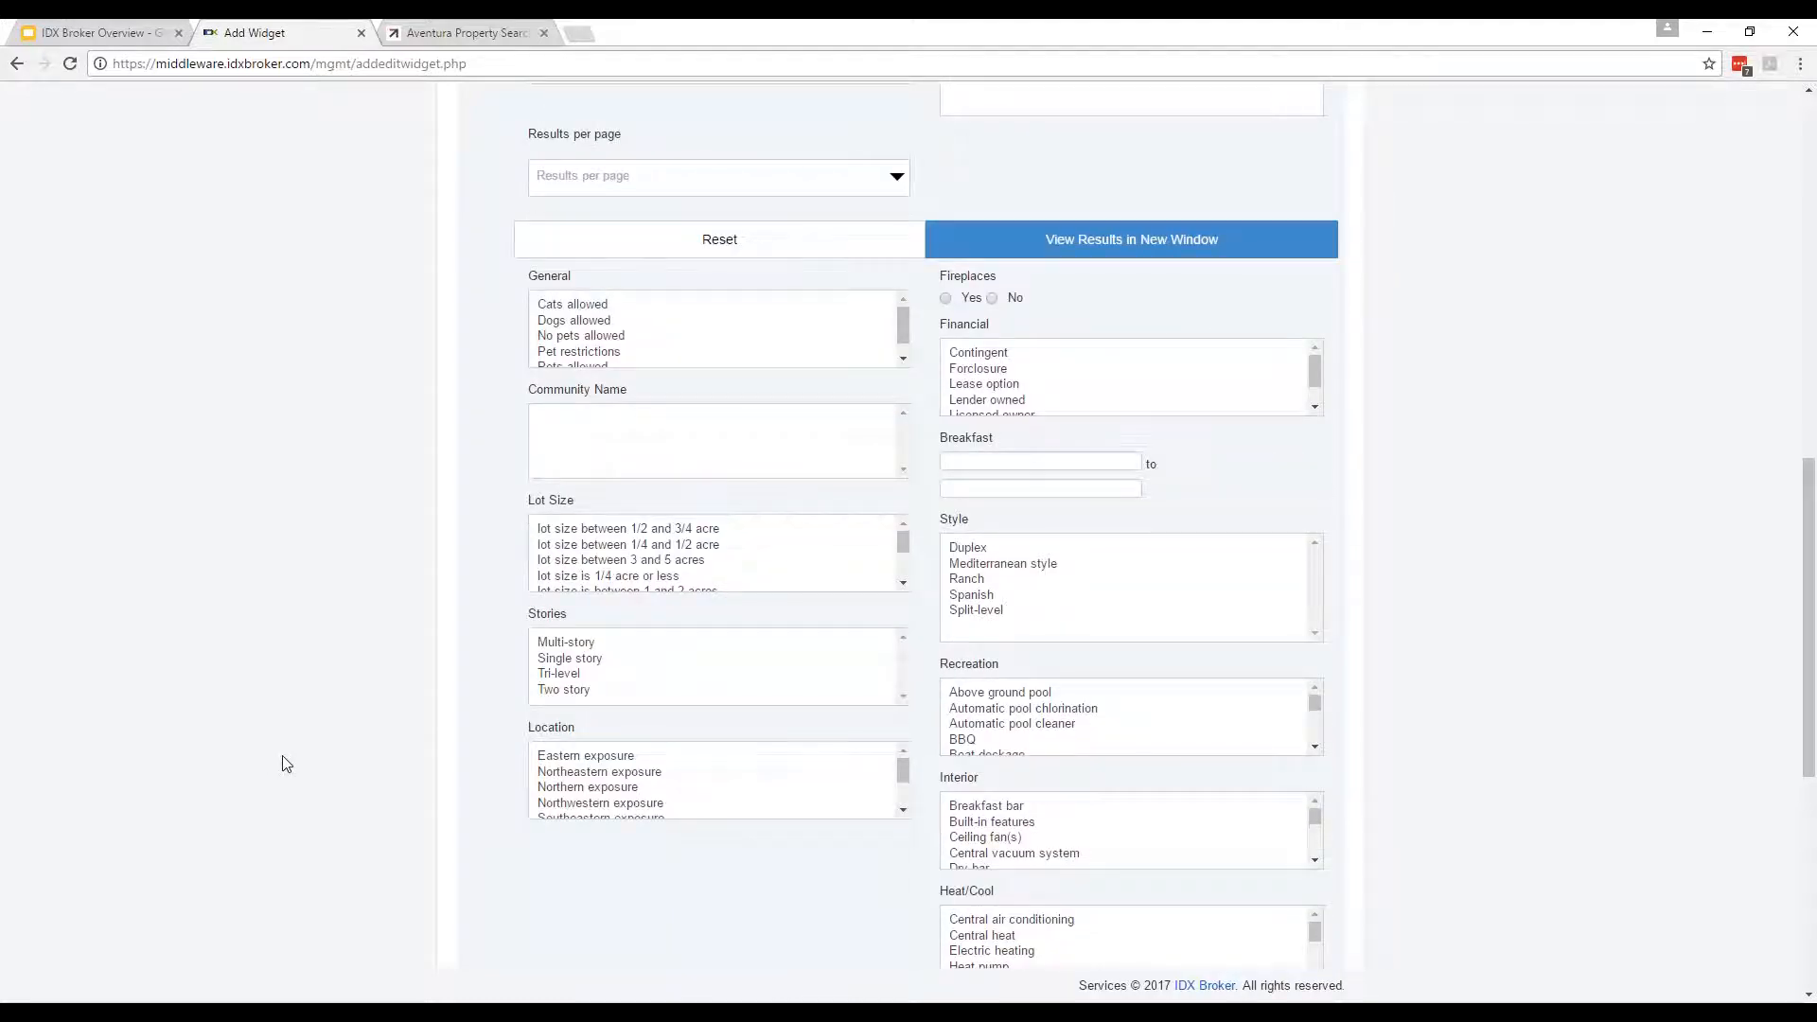
scroll(285, 762, "up", 7)
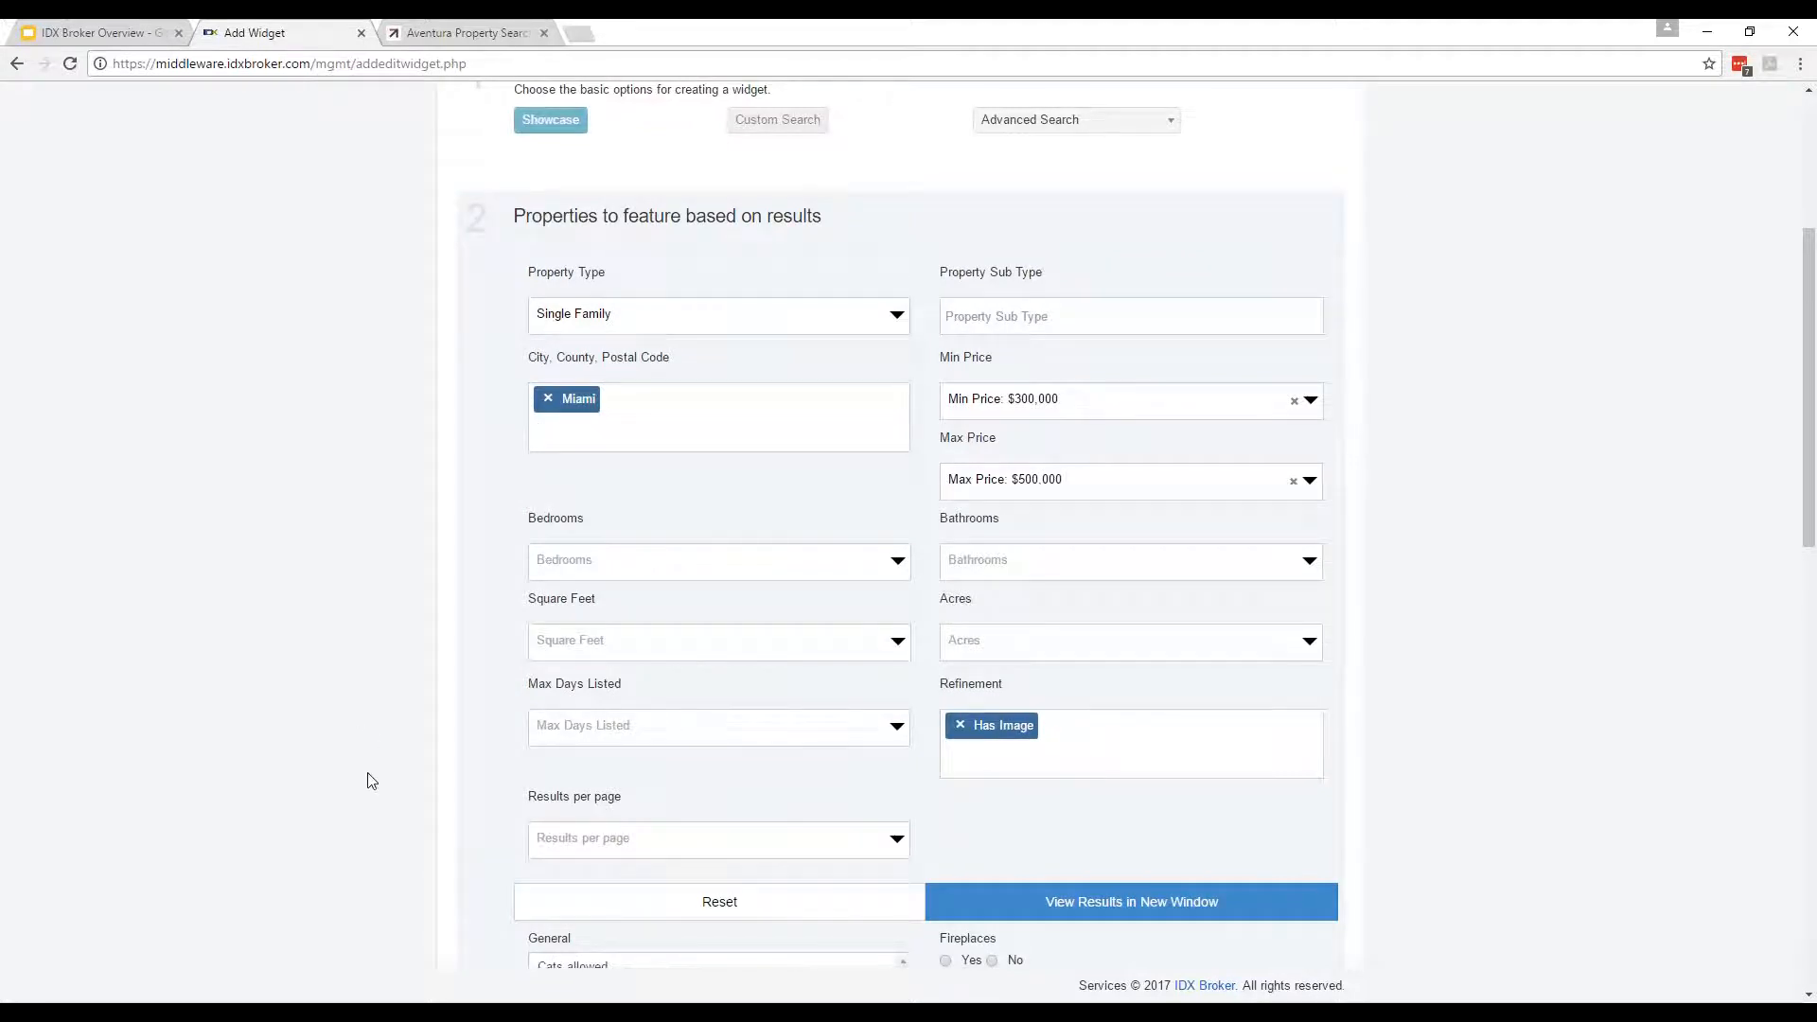
scroll(1445, 869, "down", 1)
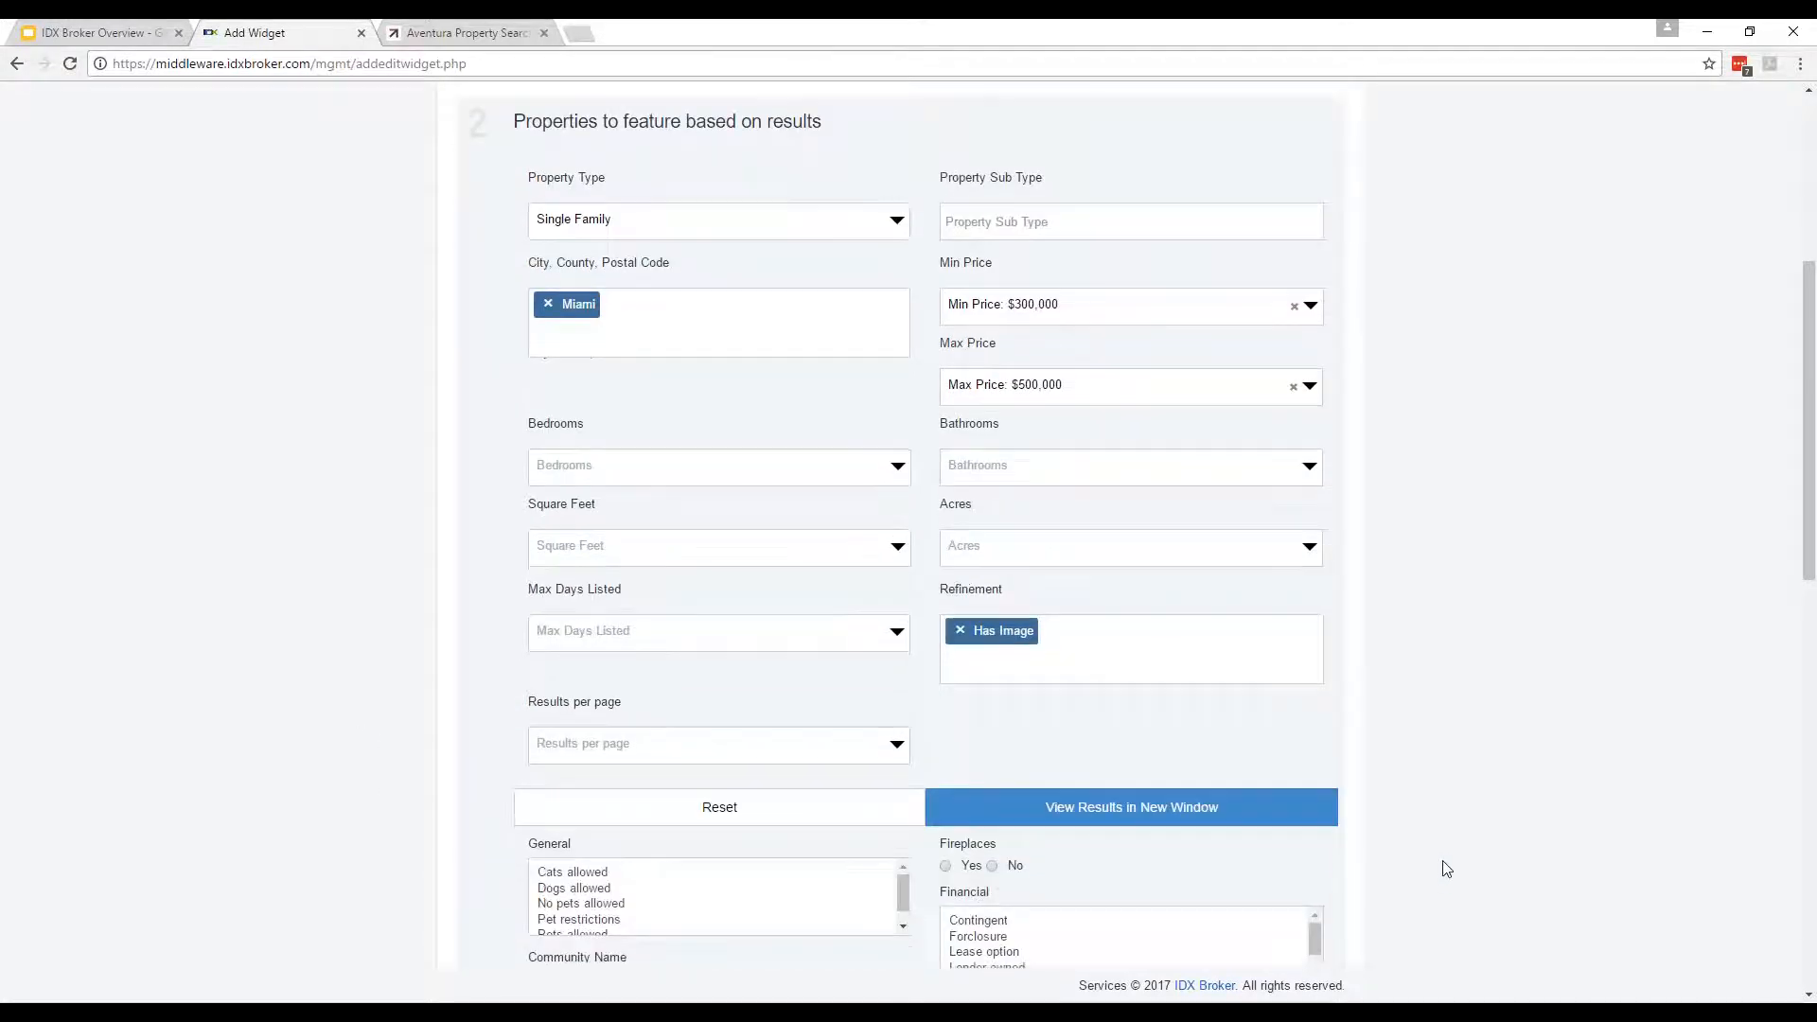
scroll(1445, 869, "down", 12)
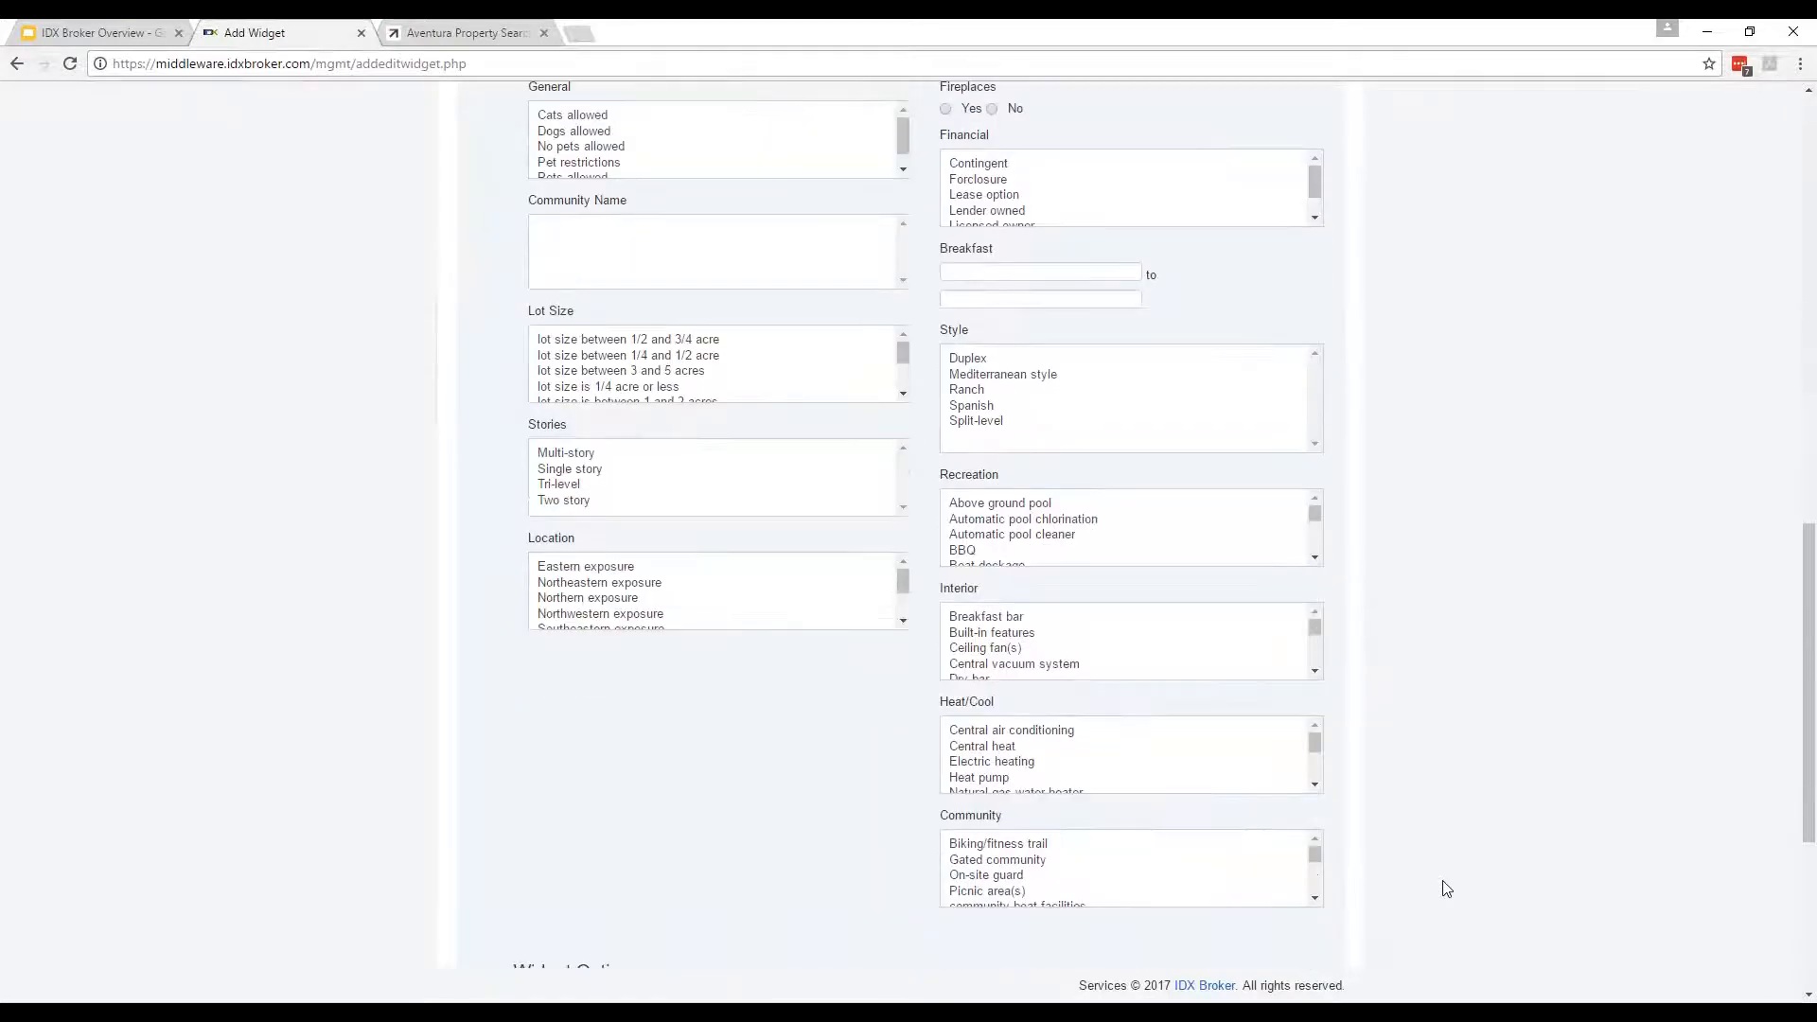
Name the widget 'Miami 300 to 500', set 9 listings, build it and select its embed script.
left_click(607, 713)
type("Mi")
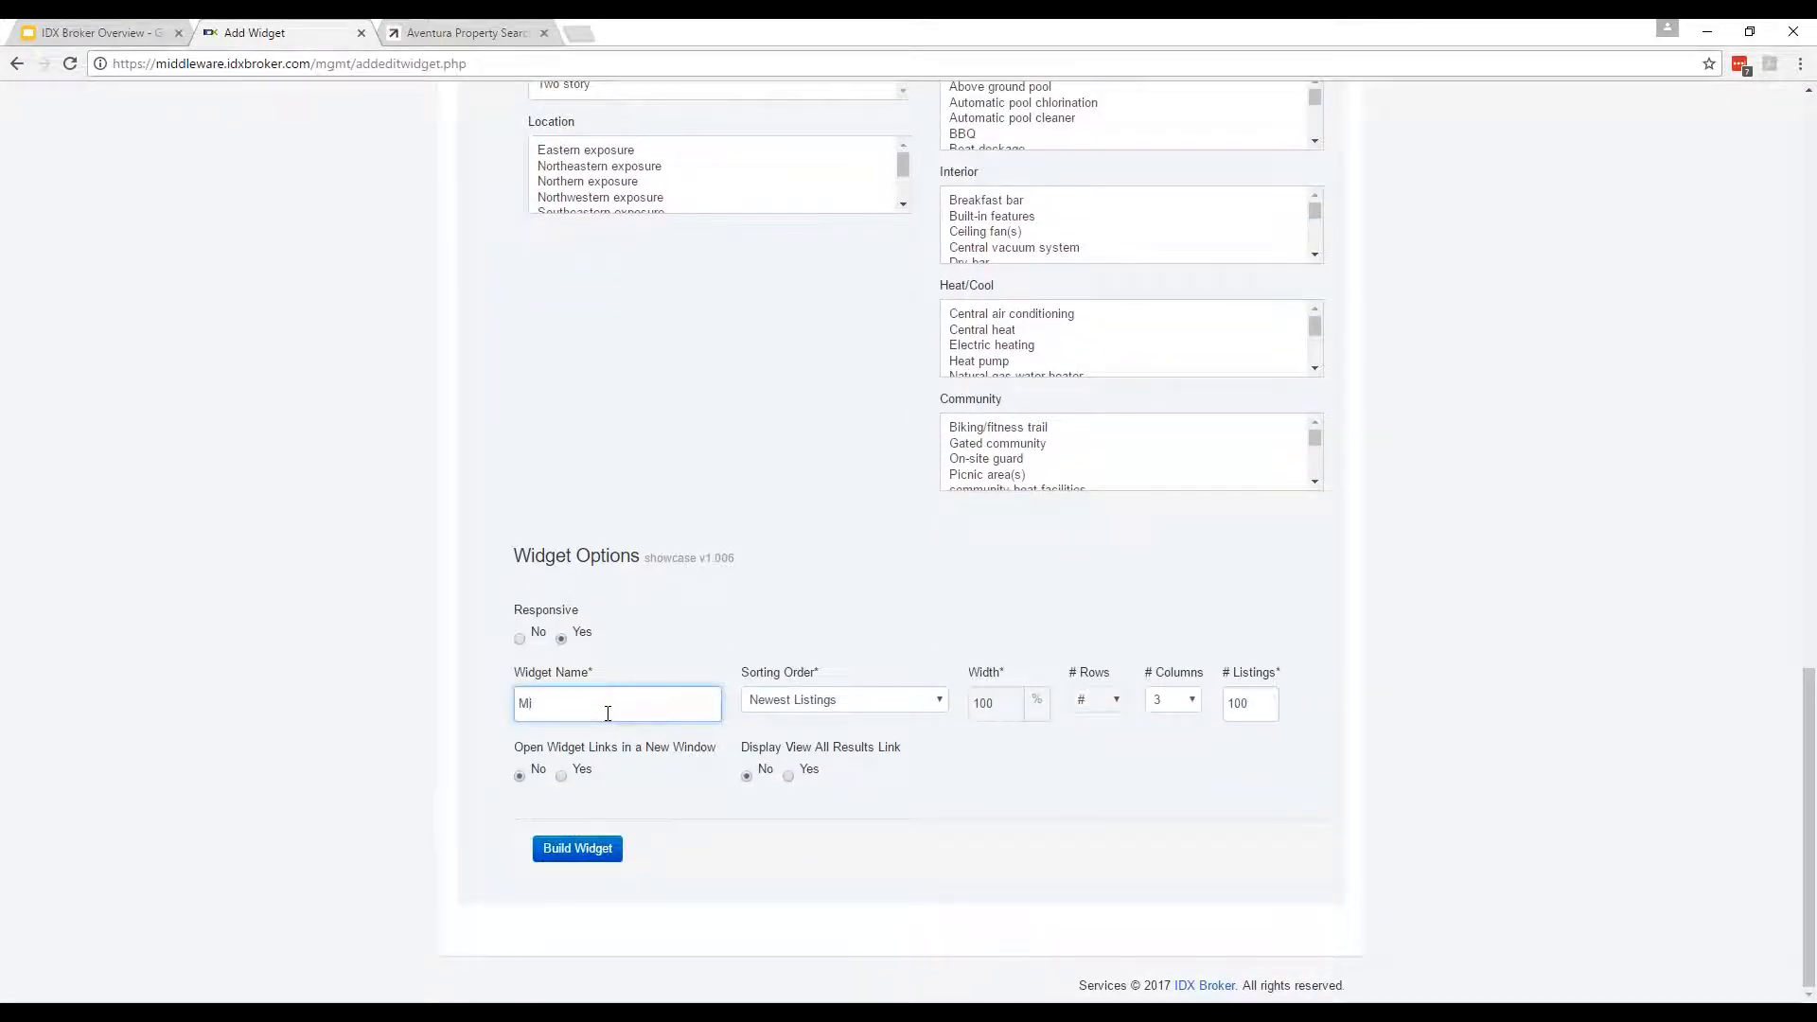
type("ami 300 to 500")
double_click(1236, 708)
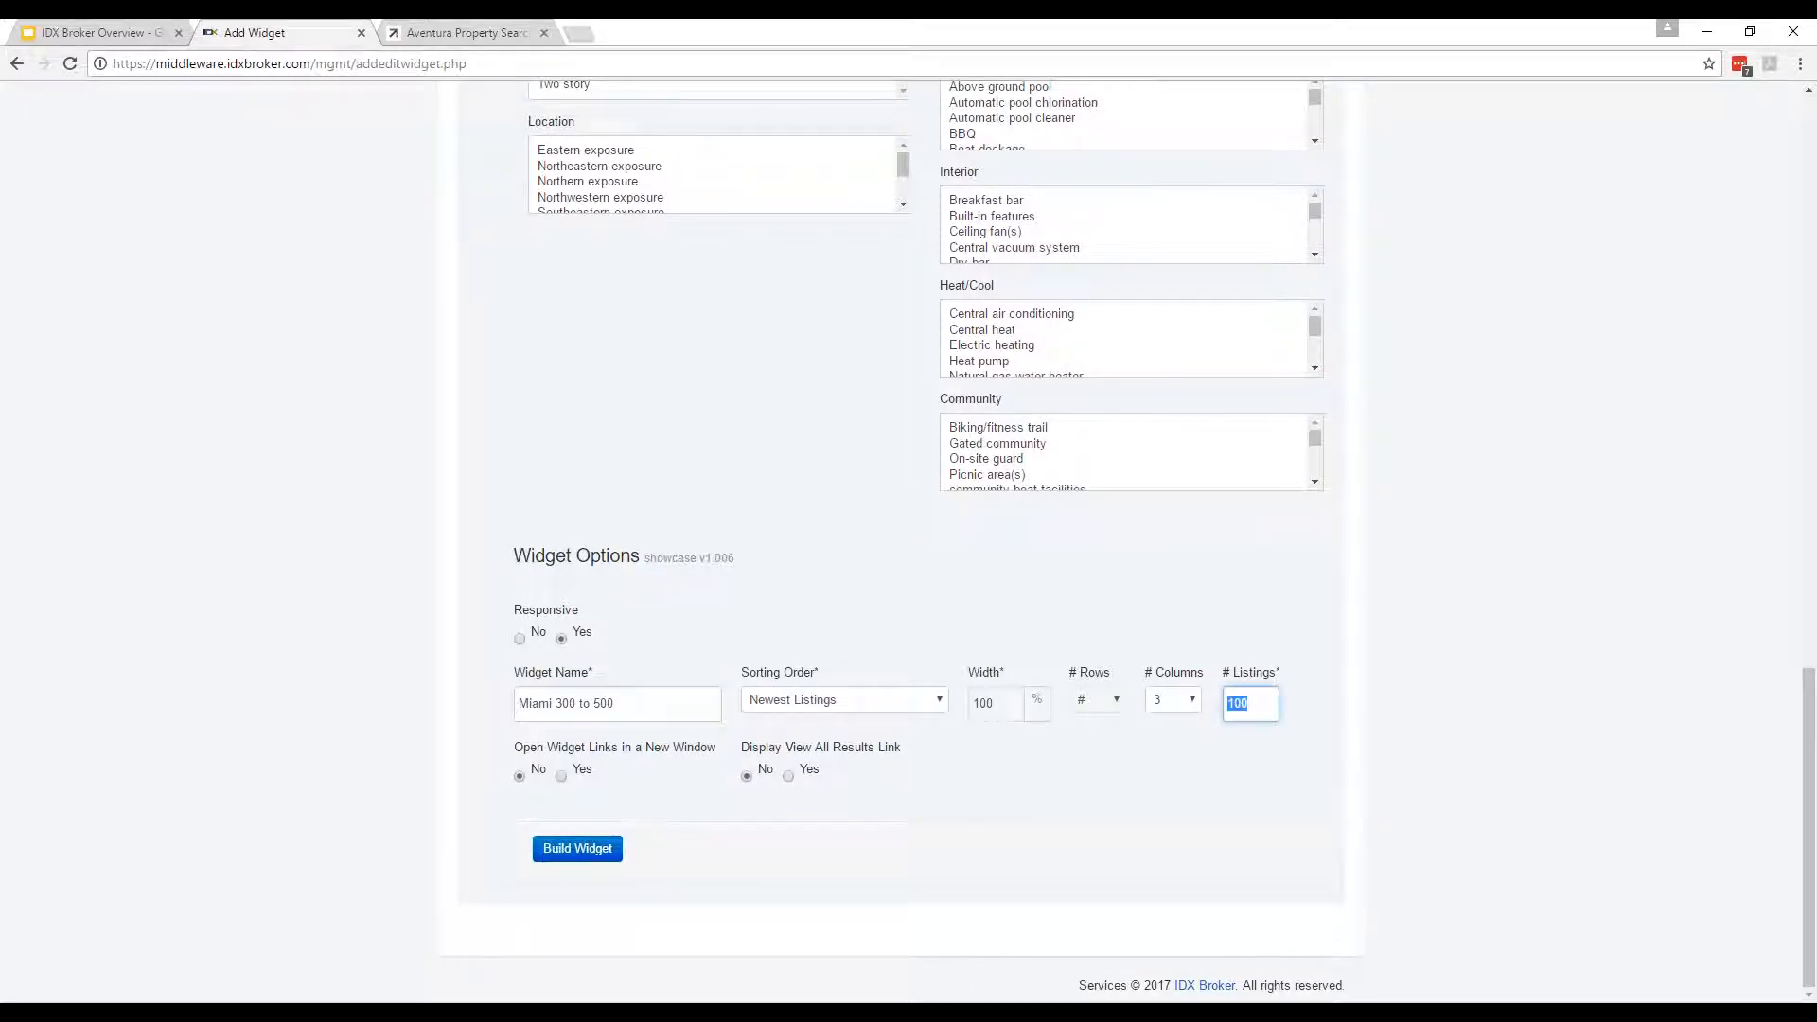
type("9")
key("Return")
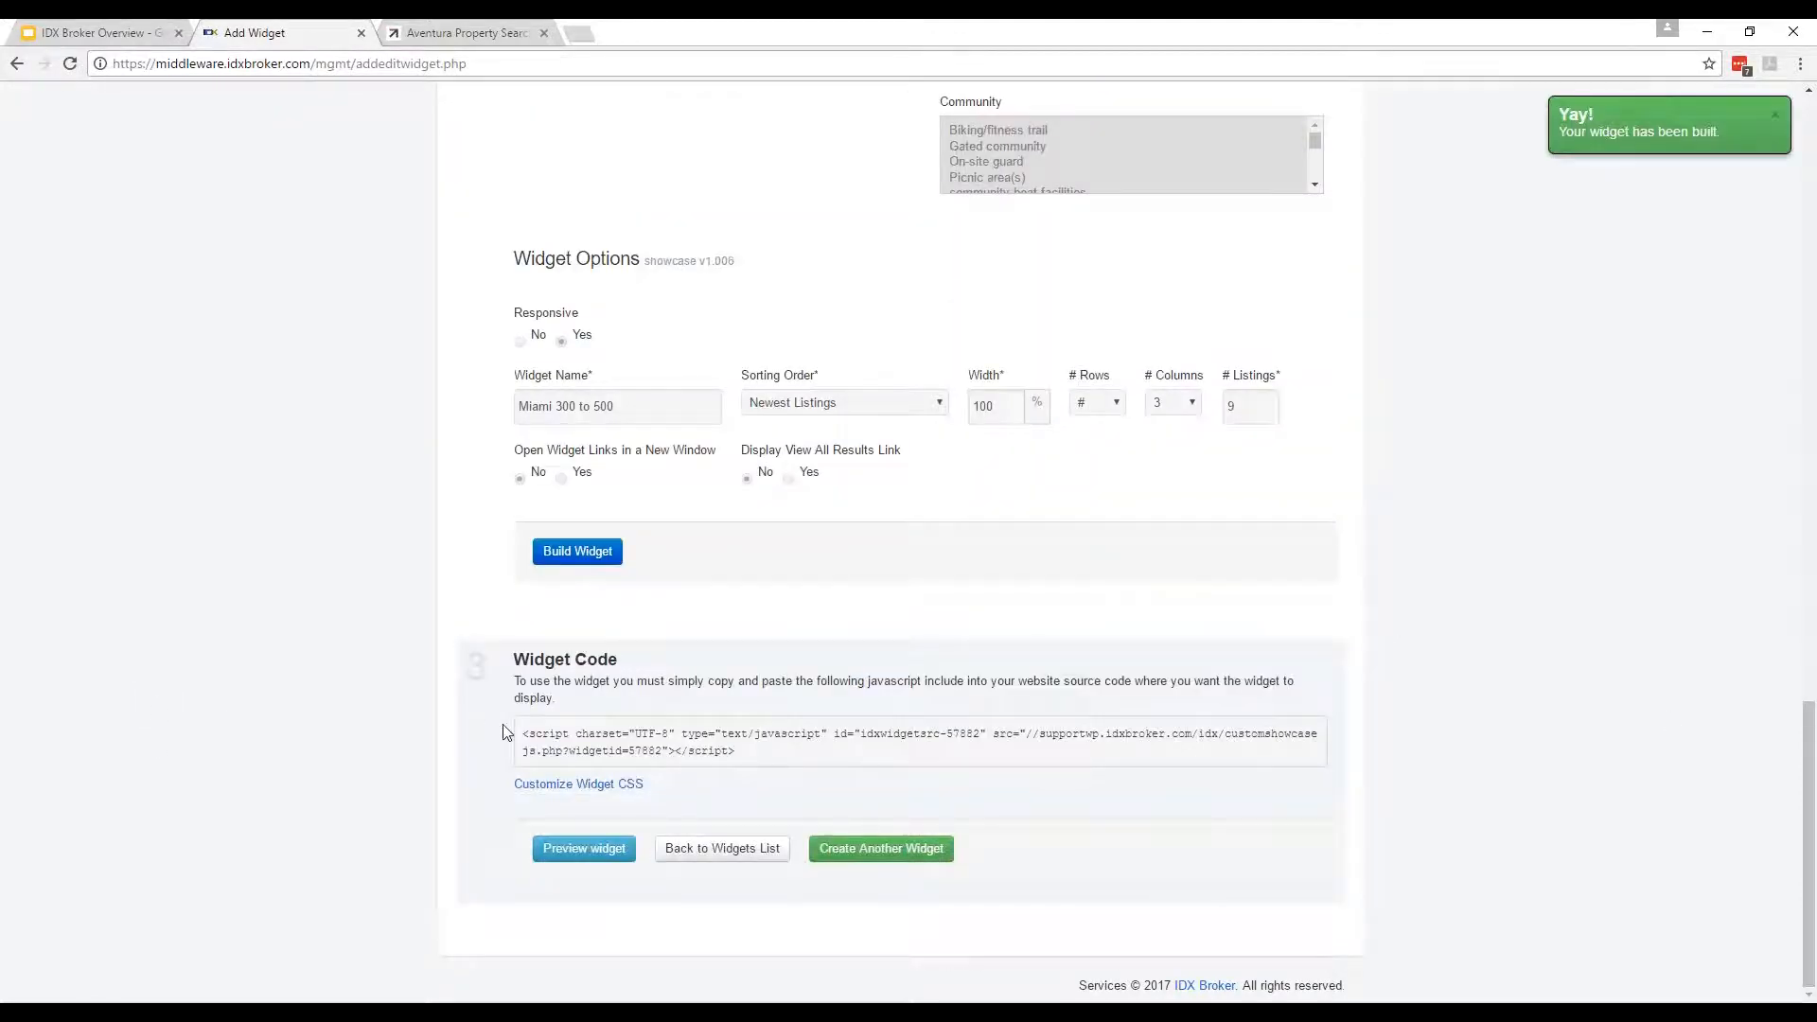
left_click_drag(524, 734, 737, 753)
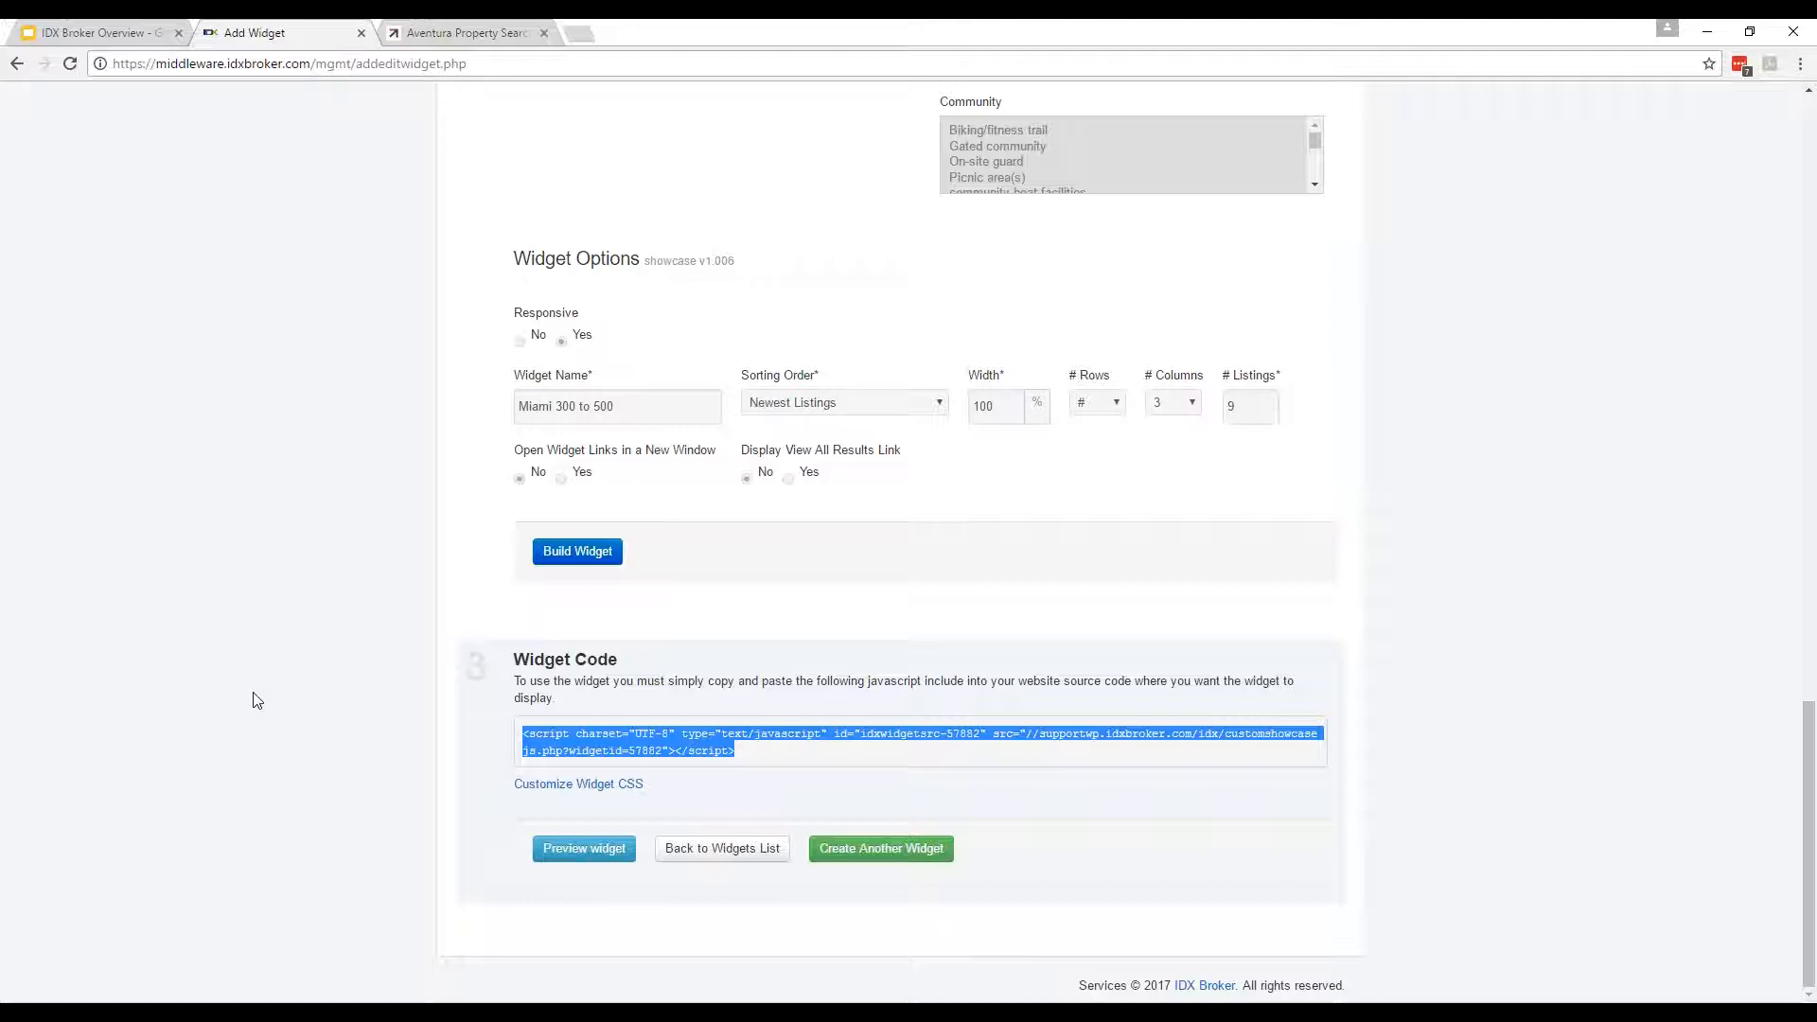
left_click(264, 766)
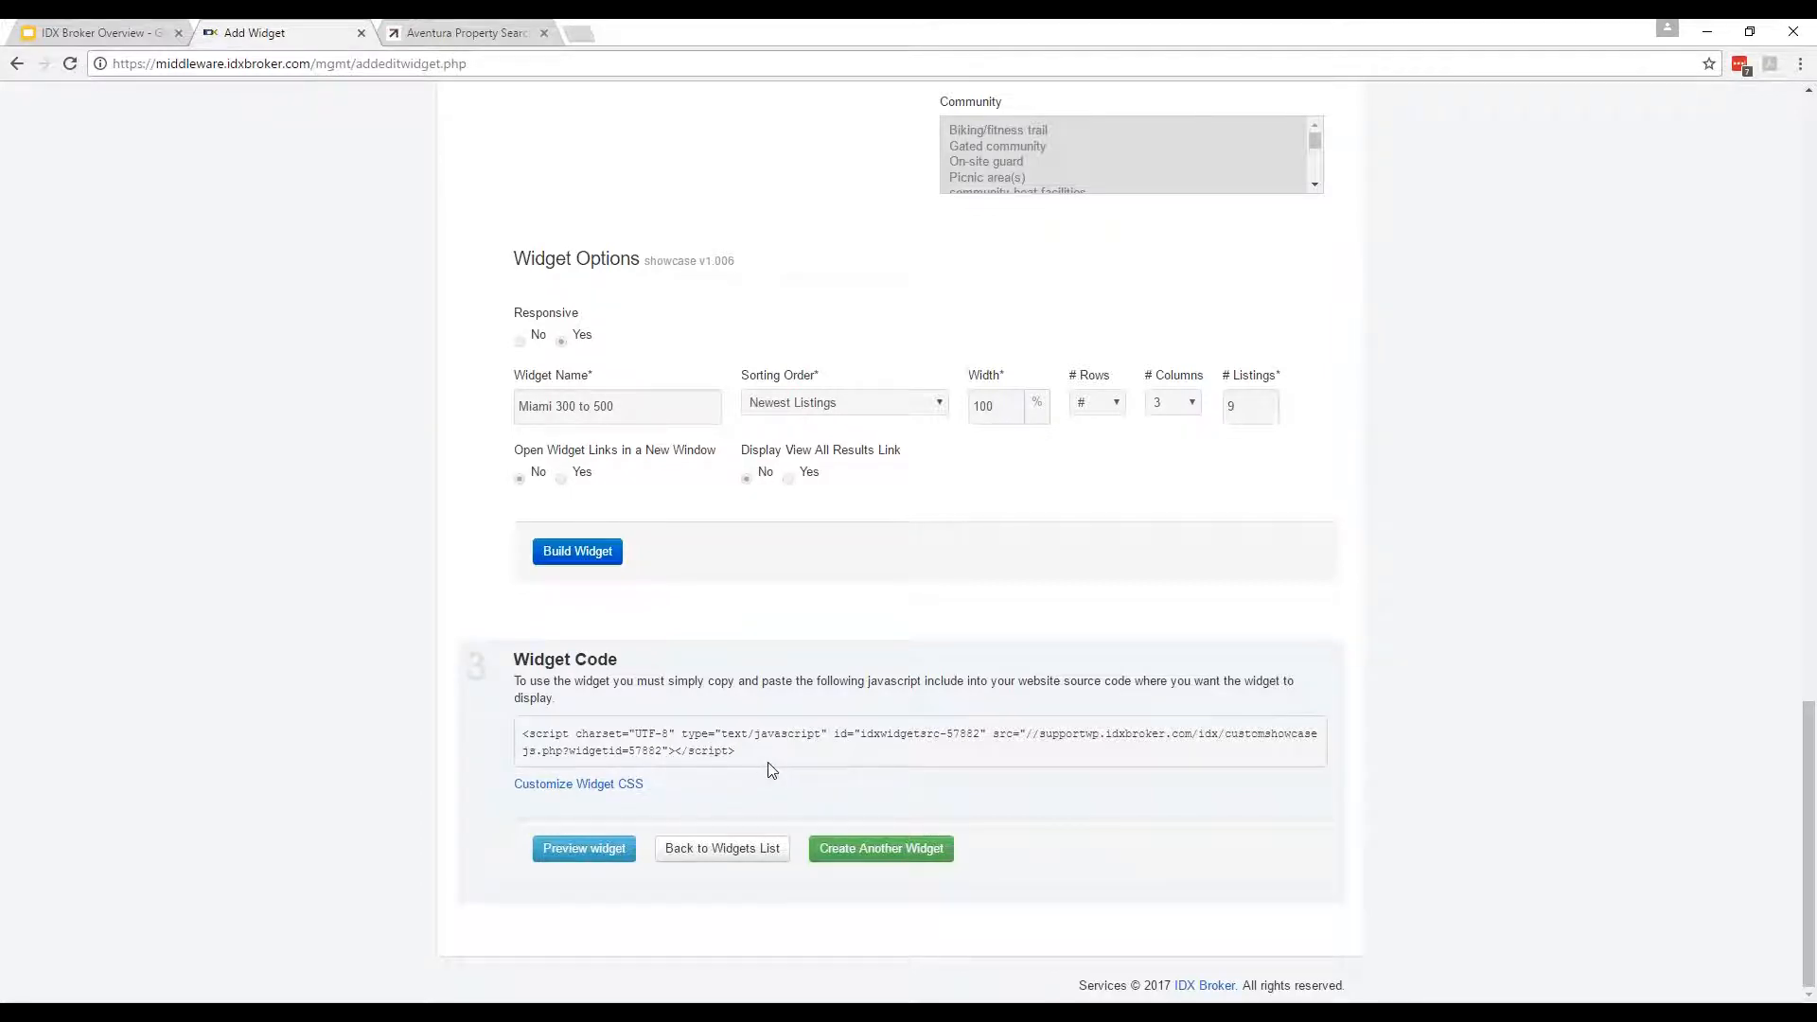
Preview the Miami 300 to 500 widget from page 2 of the widgets list, then return to the list.
left_click(750, 850)
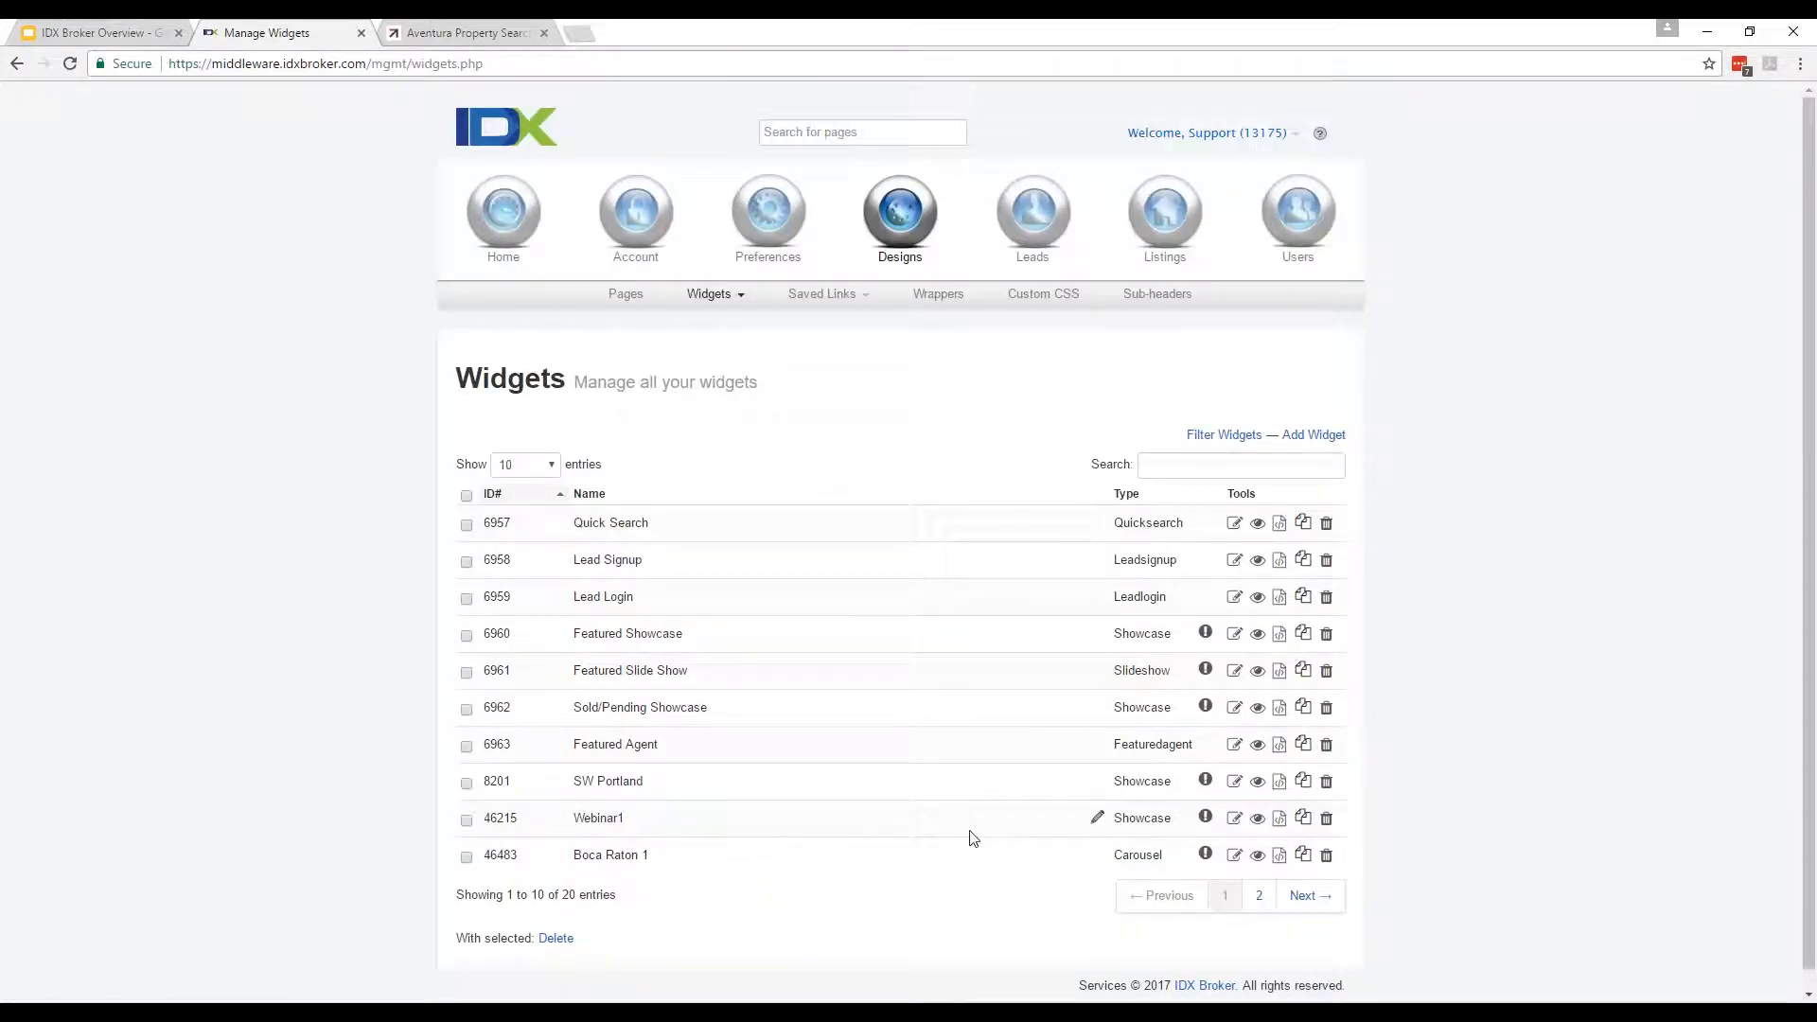
left_click(1266, 906)
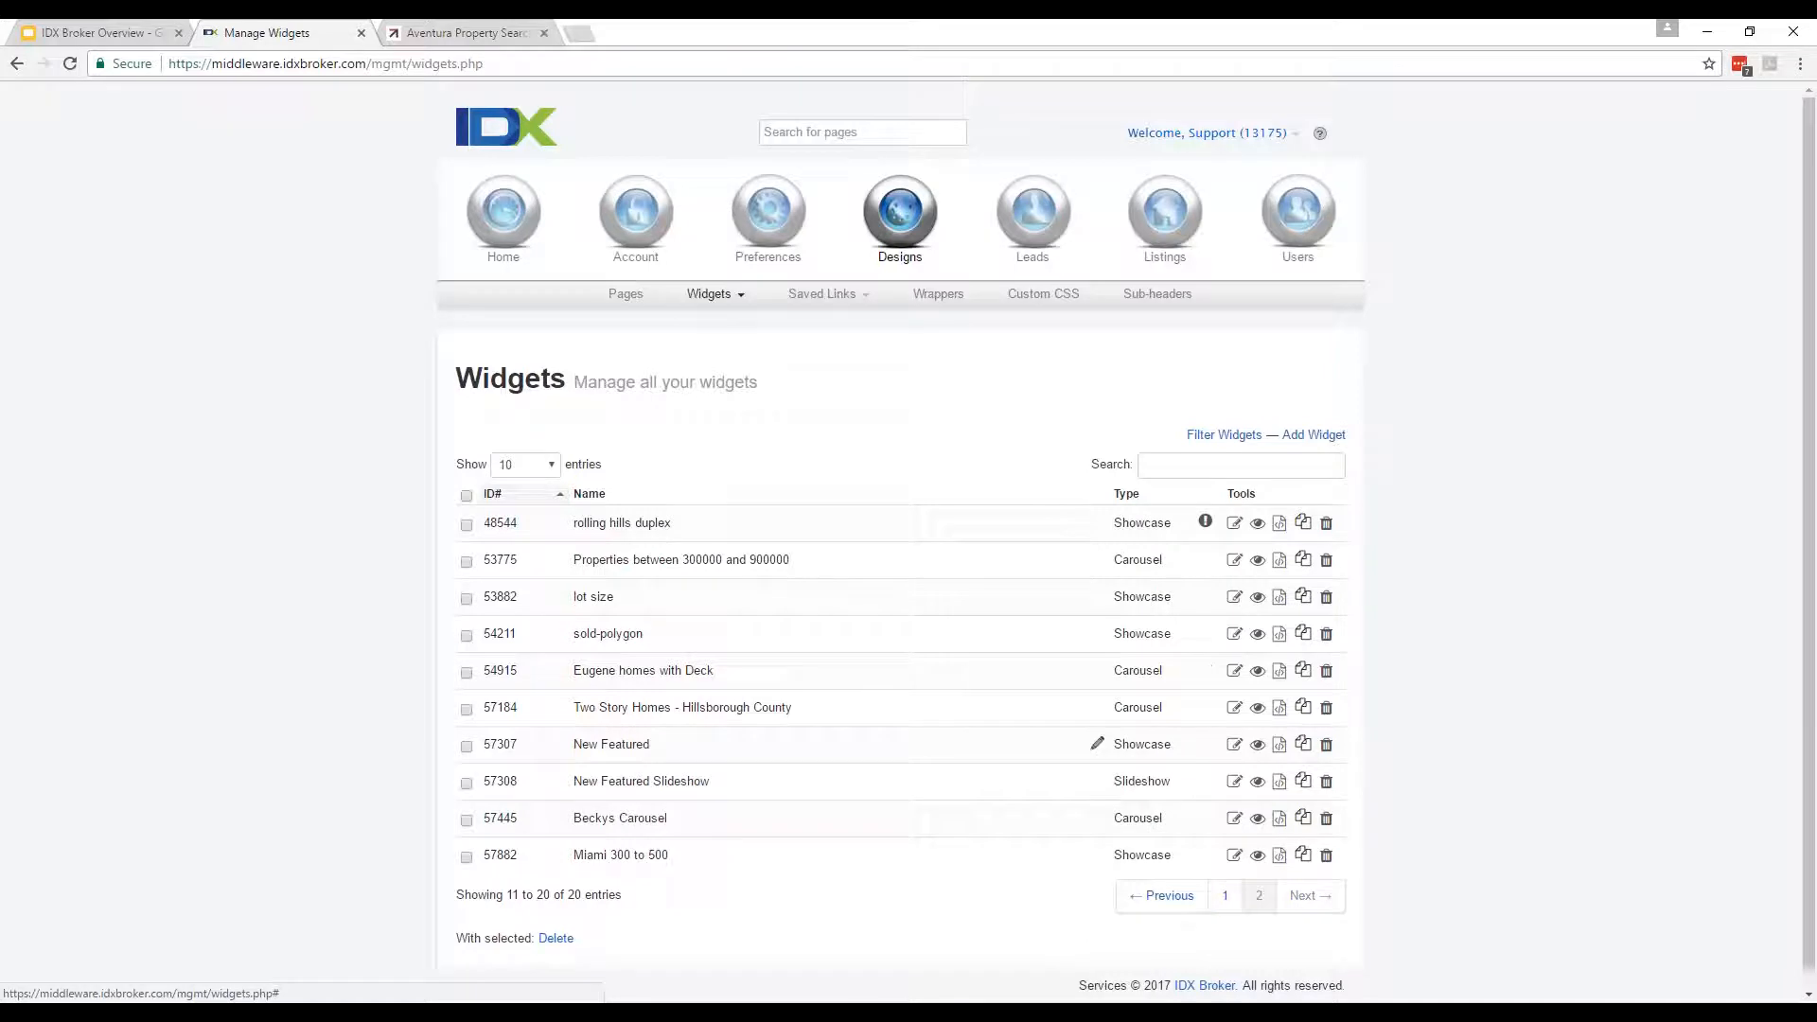
left_click(1257, 855)
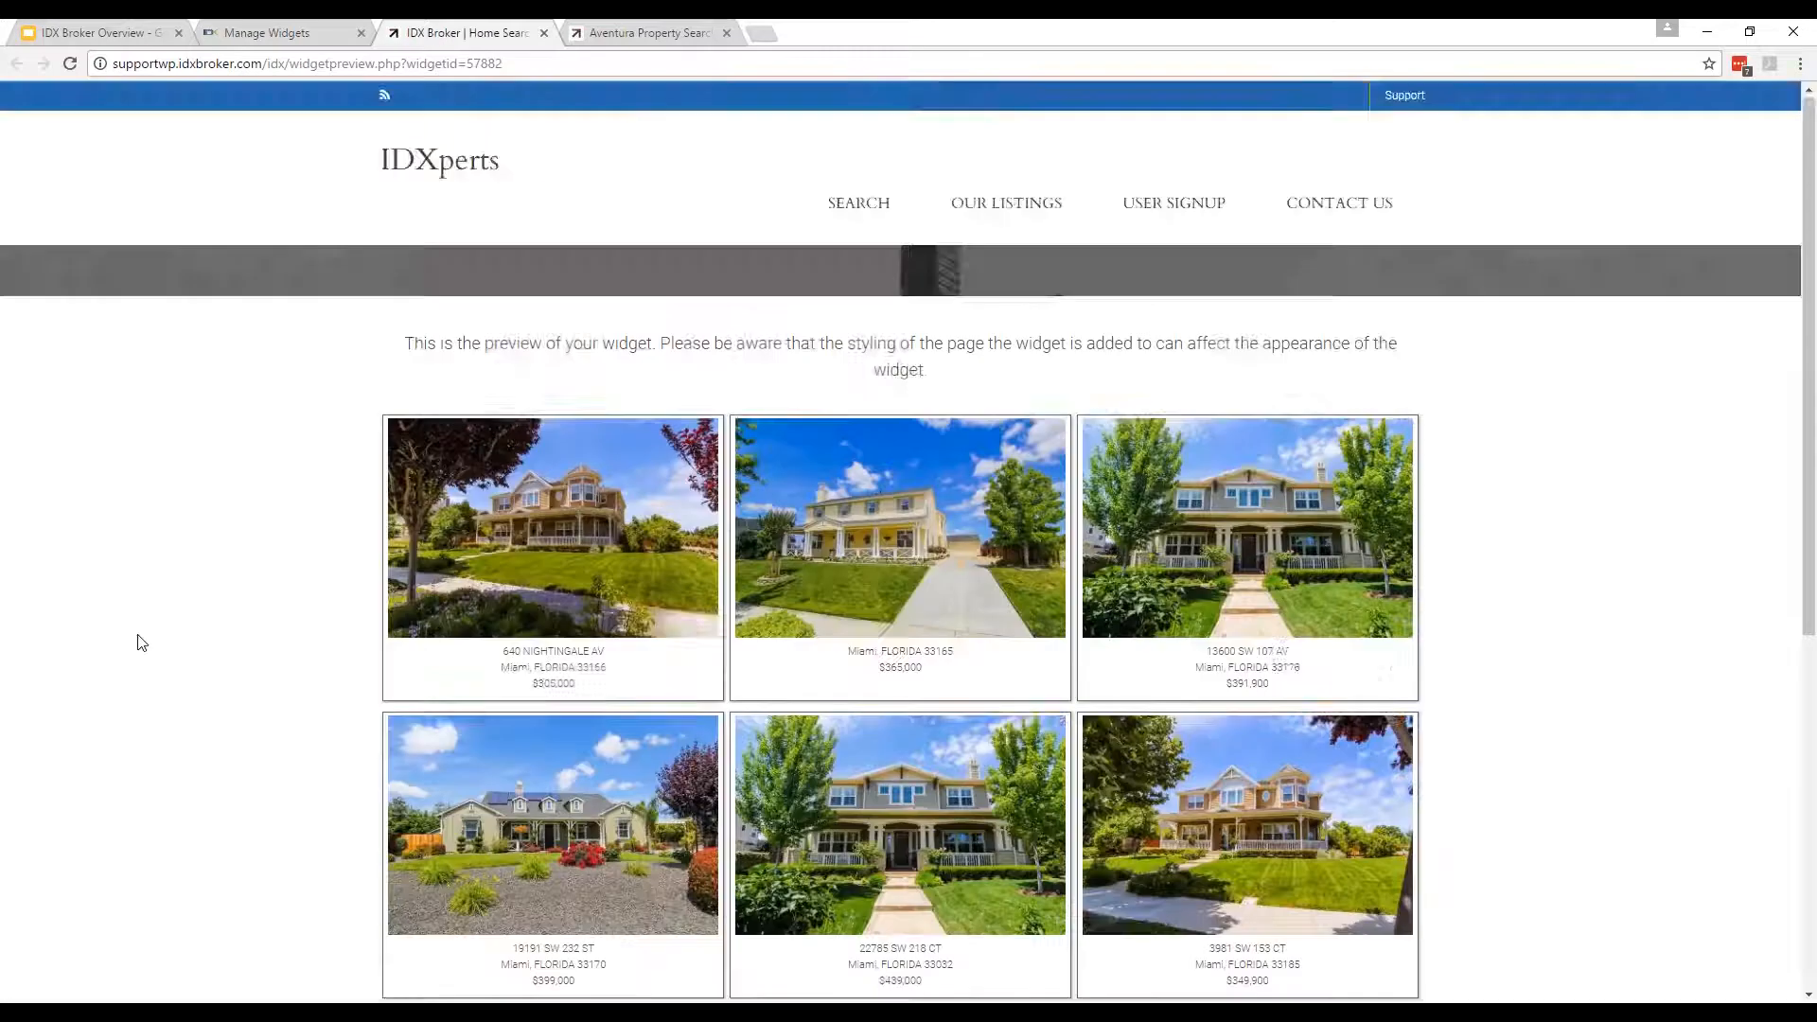
scroll(137, 644, "down", 2)
scroll(140, 649, "up", 1)
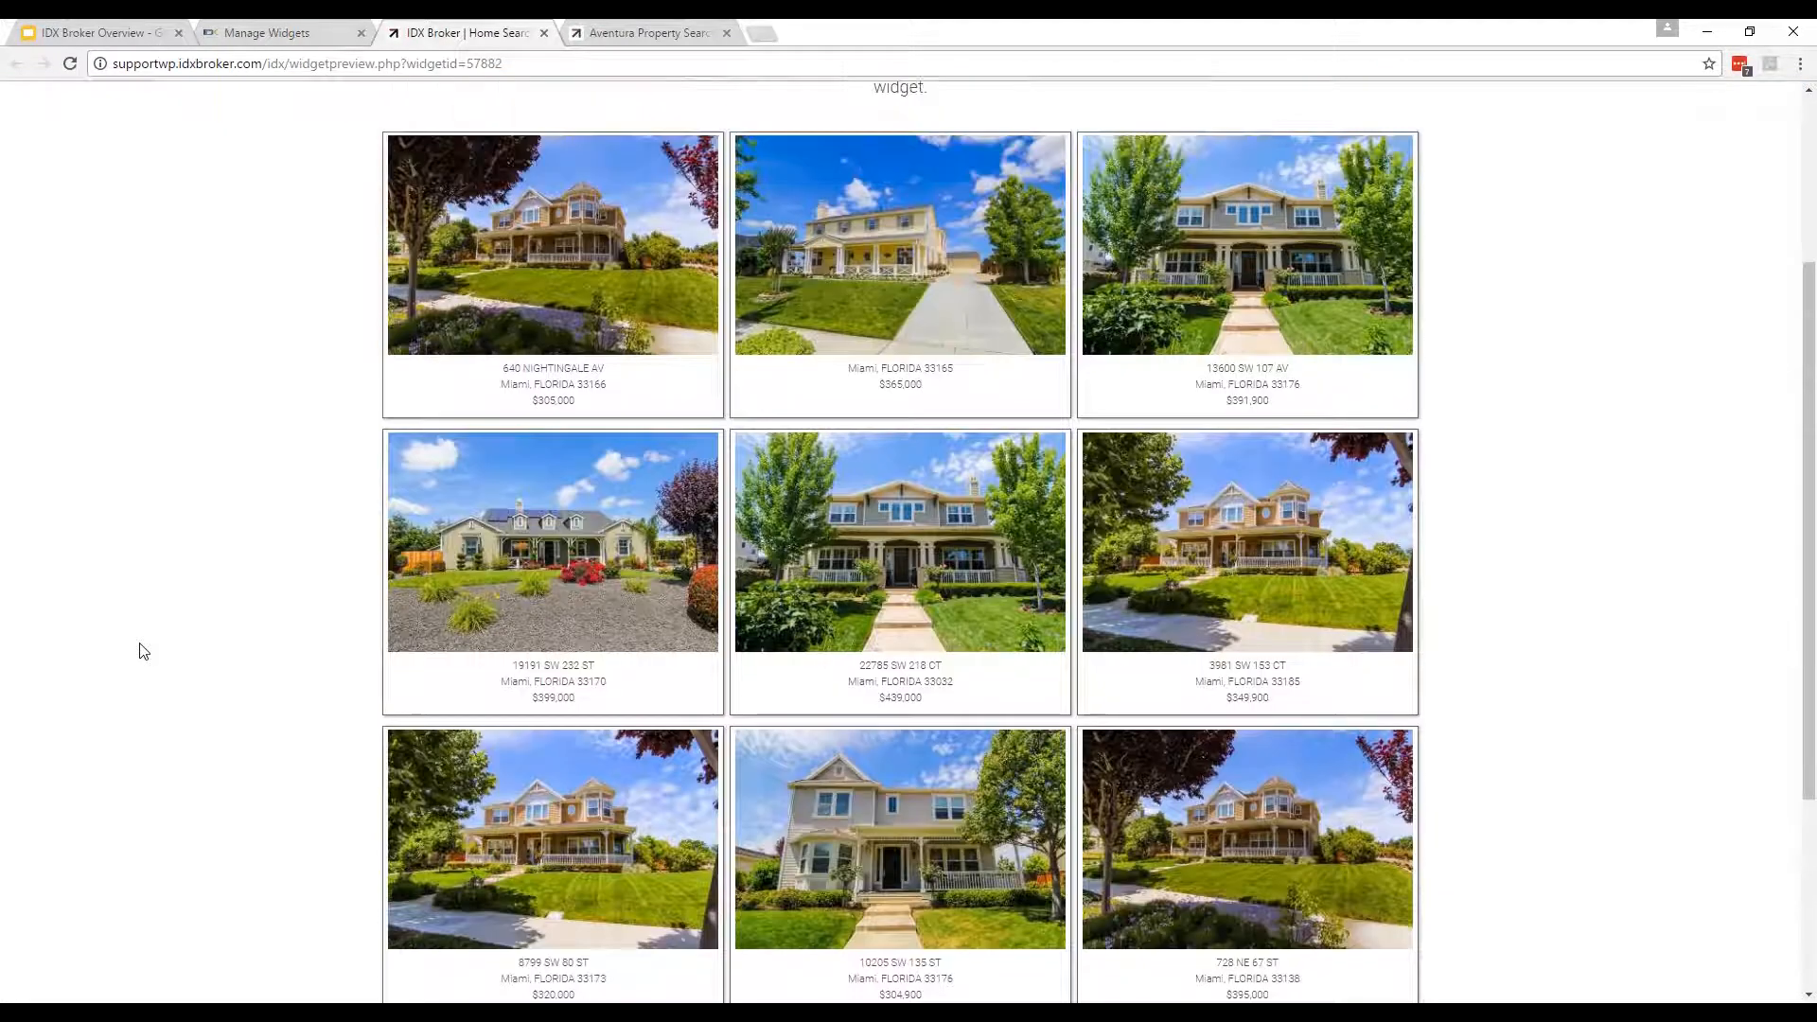
scroll(140, 648, "down", 1)
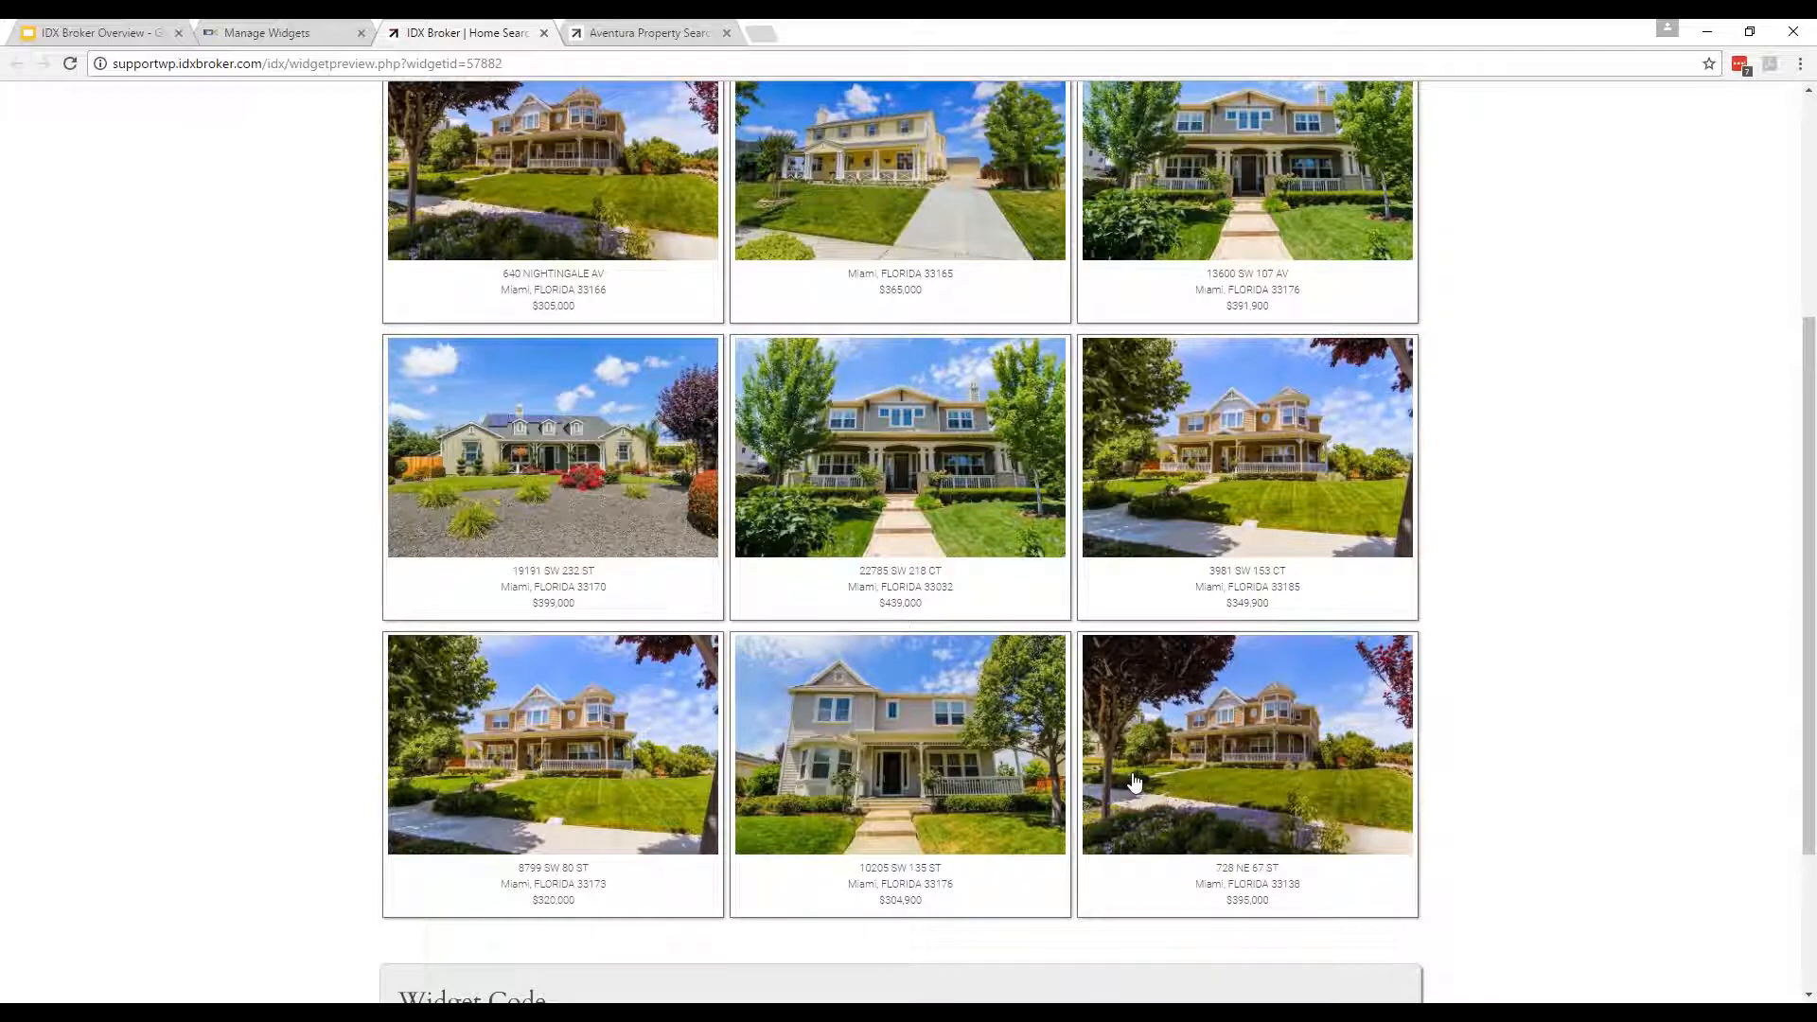
scroll(1555, 956, "up", 3)
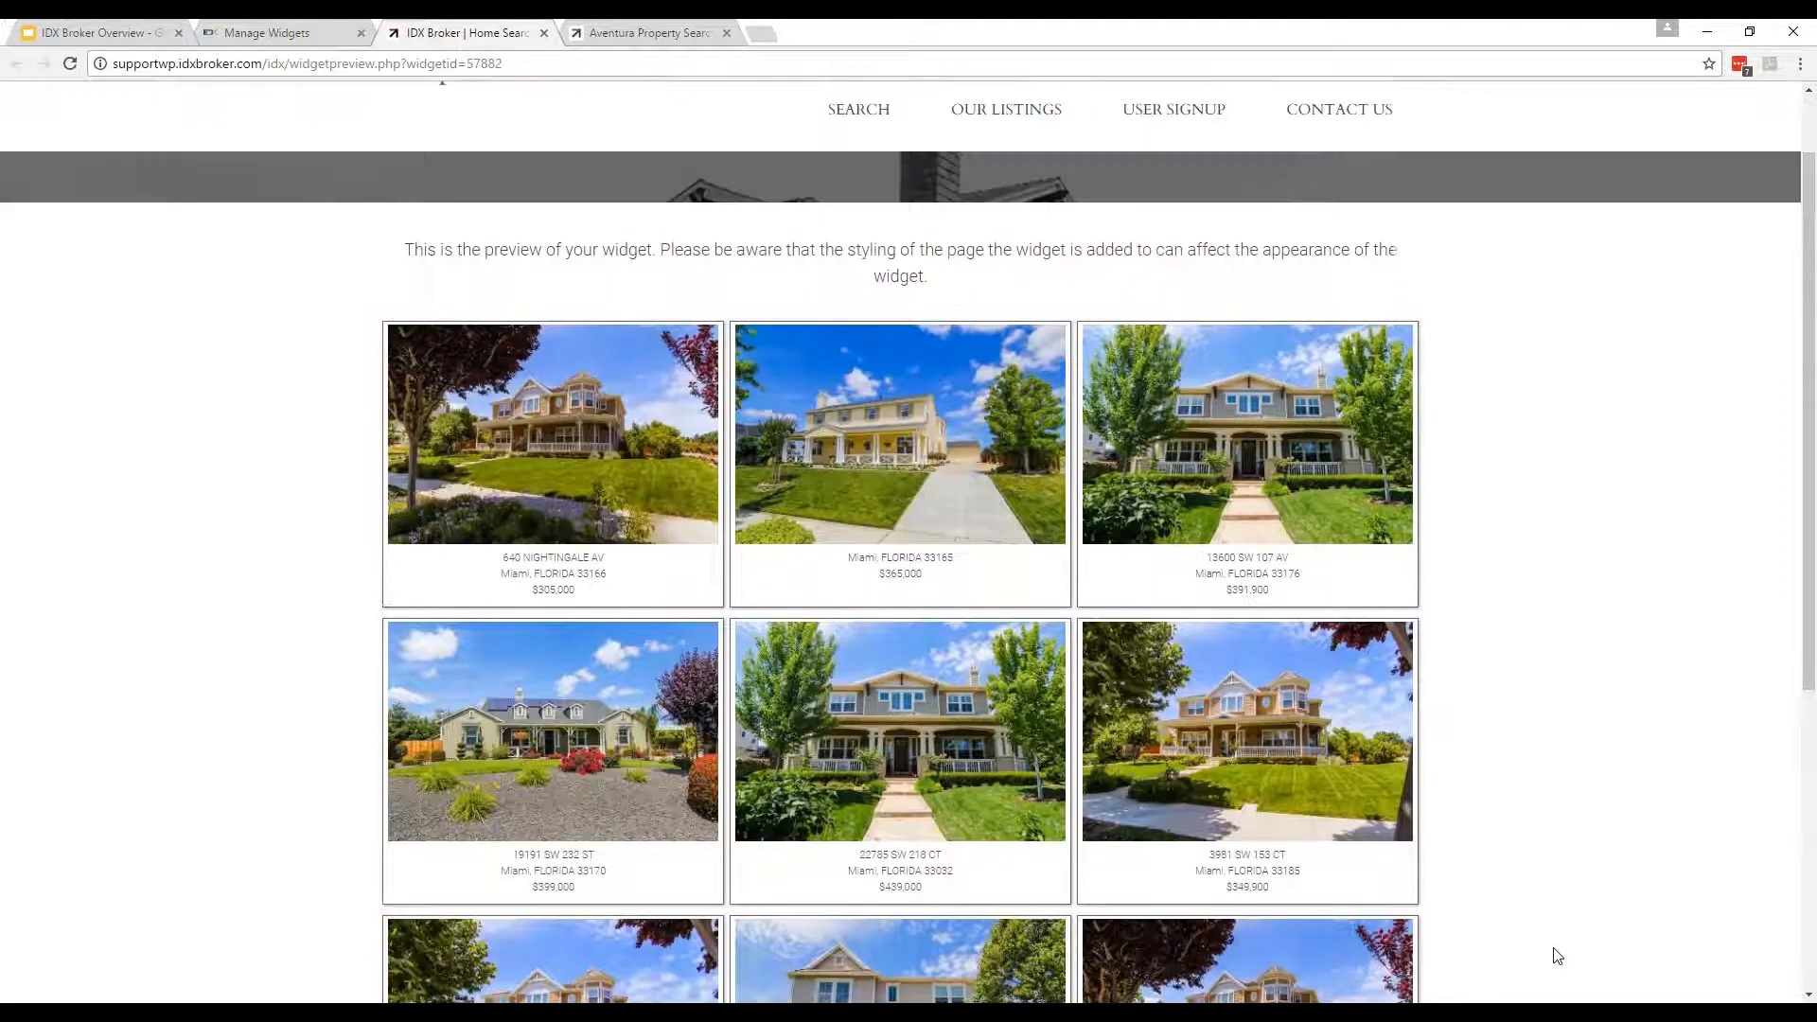
scroll(1553, 953, "down", 3)
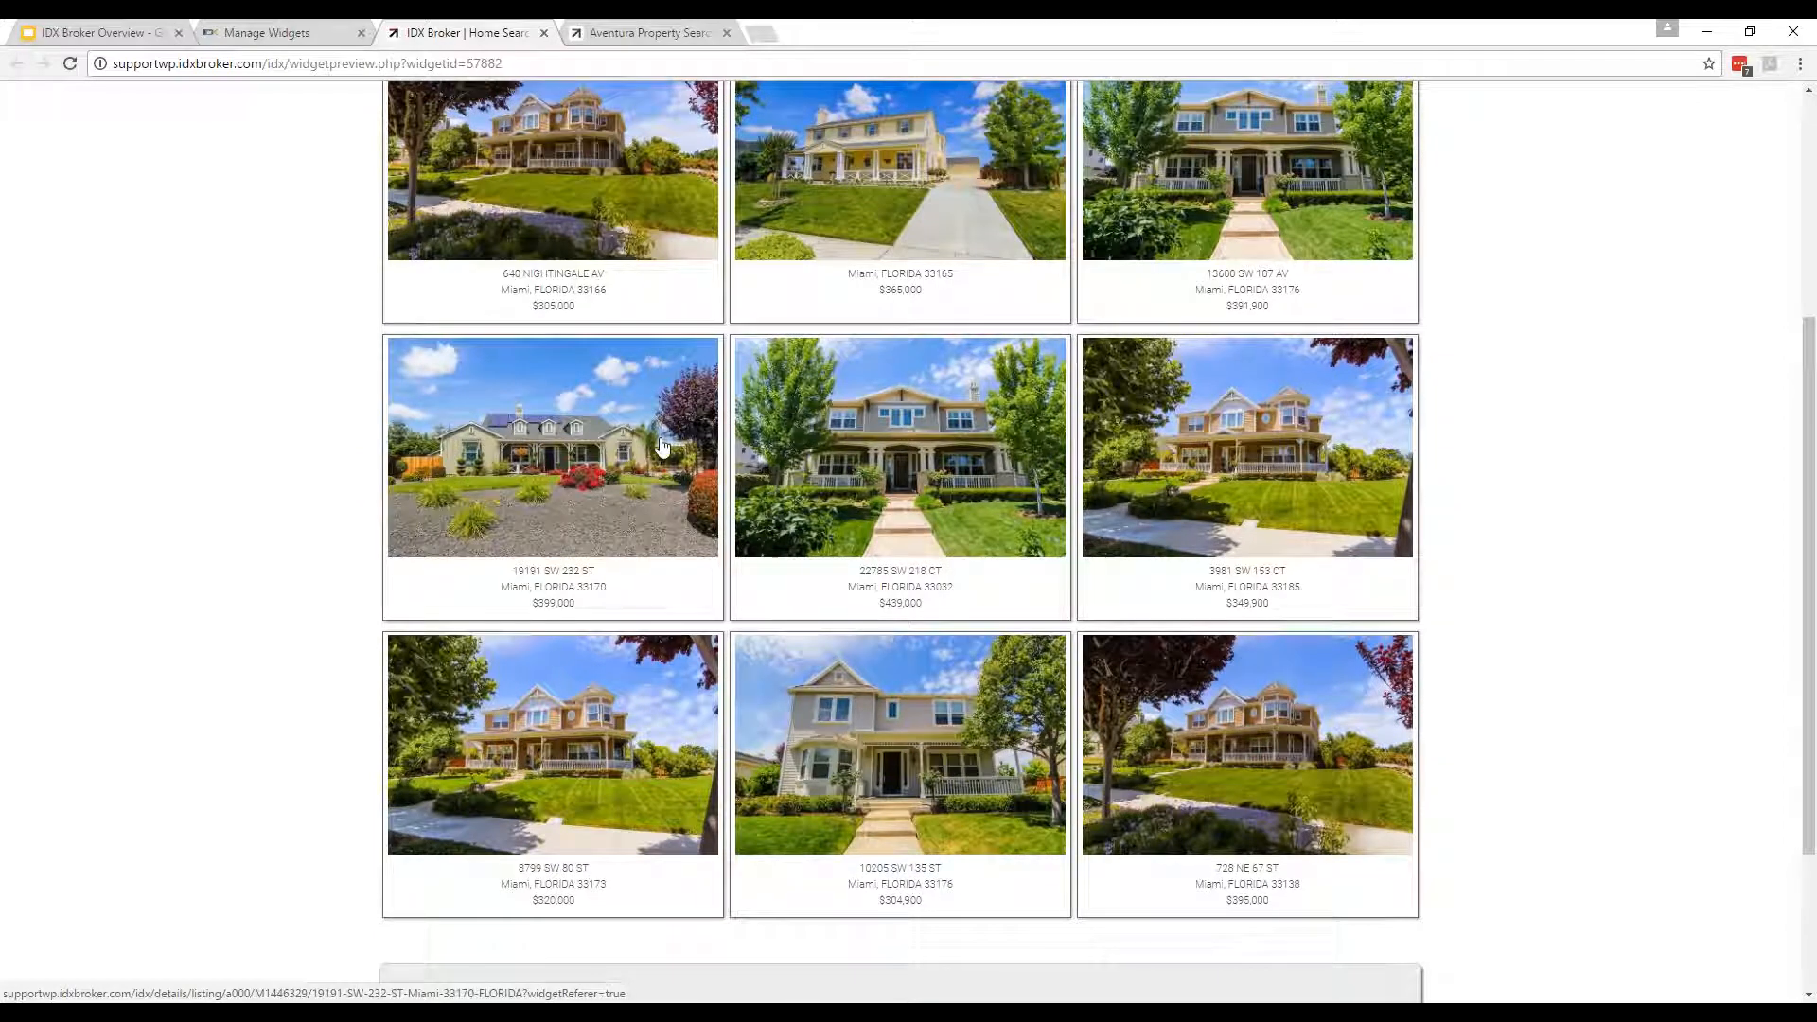
left_click(251, 36)
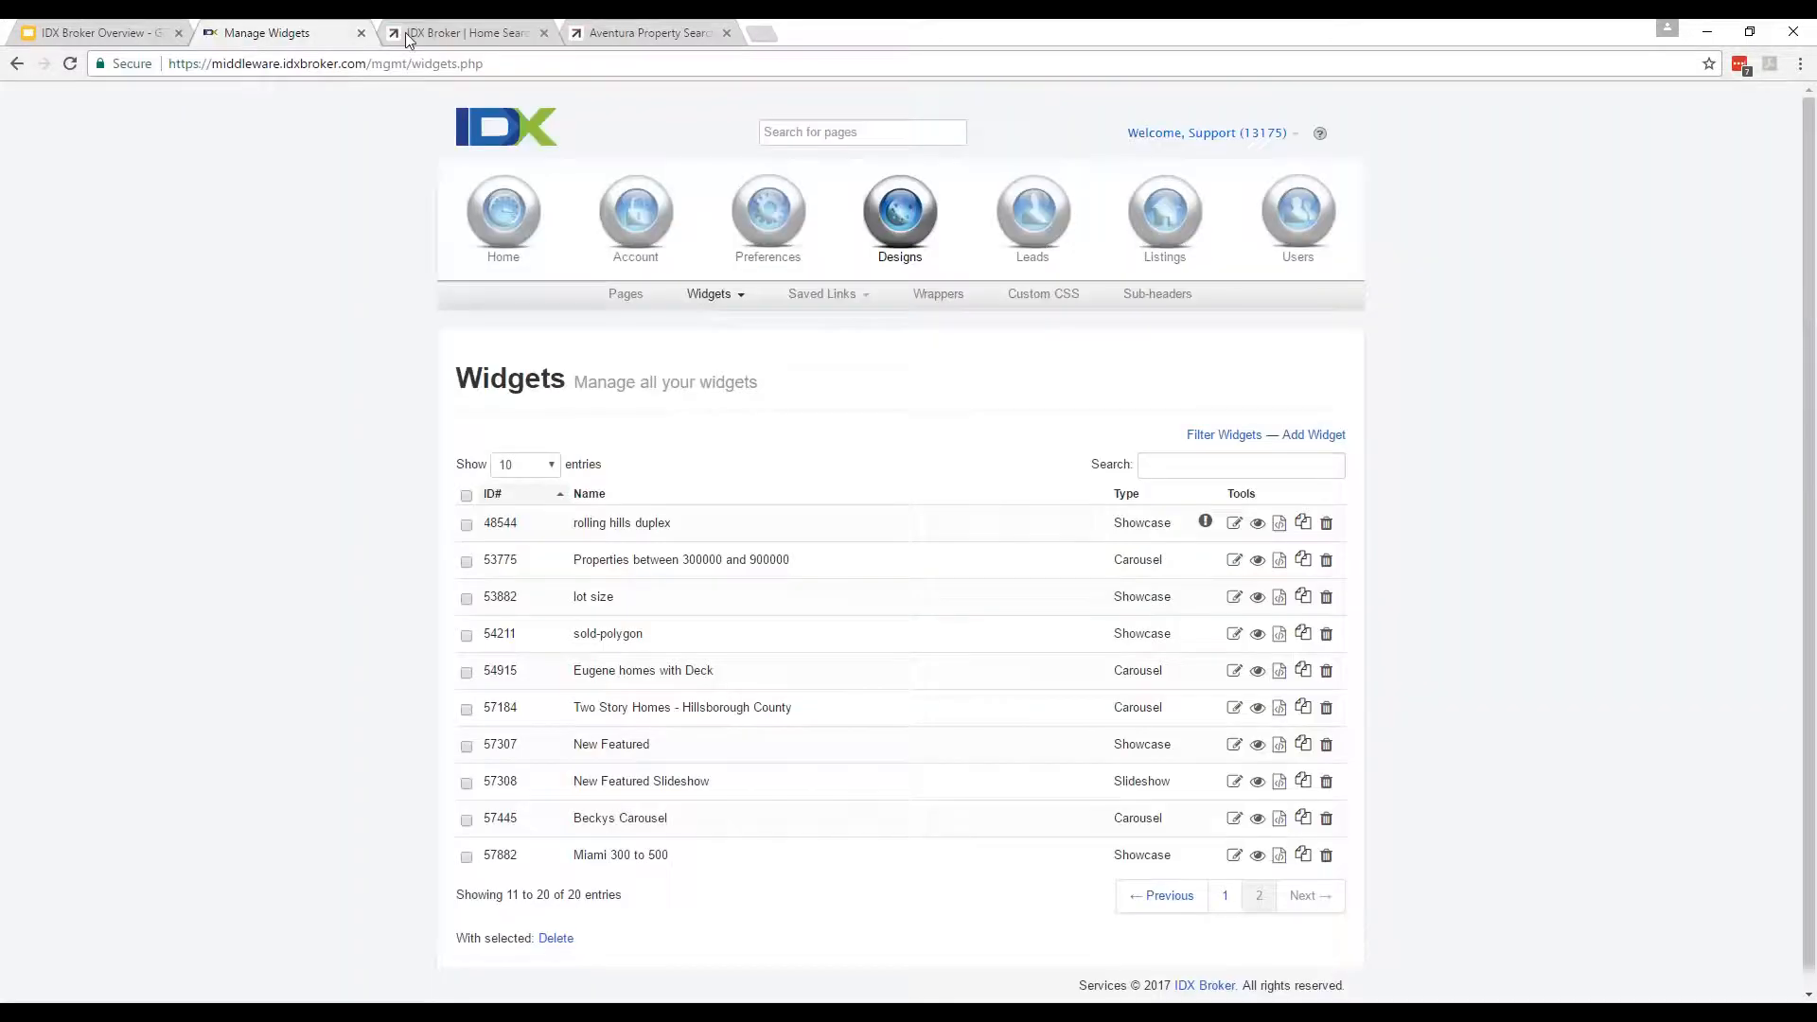
left_click(454, 32)
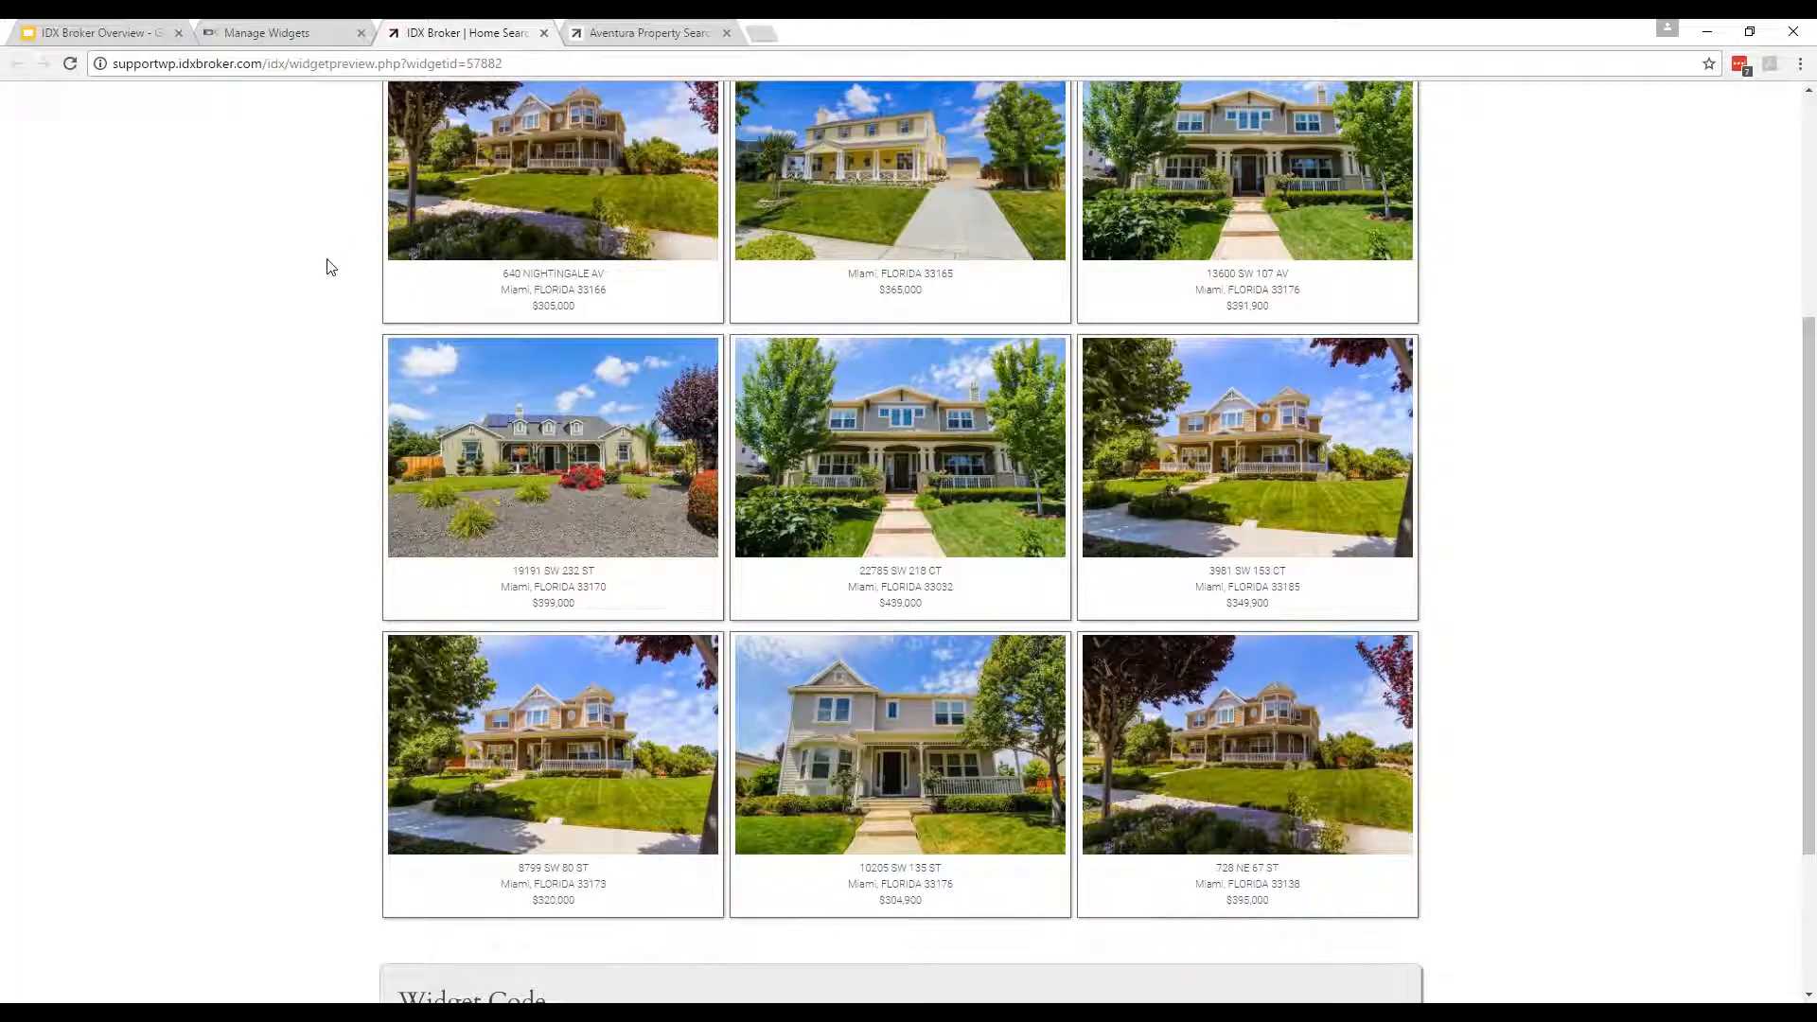
scroll(331, 267, "up", 1)
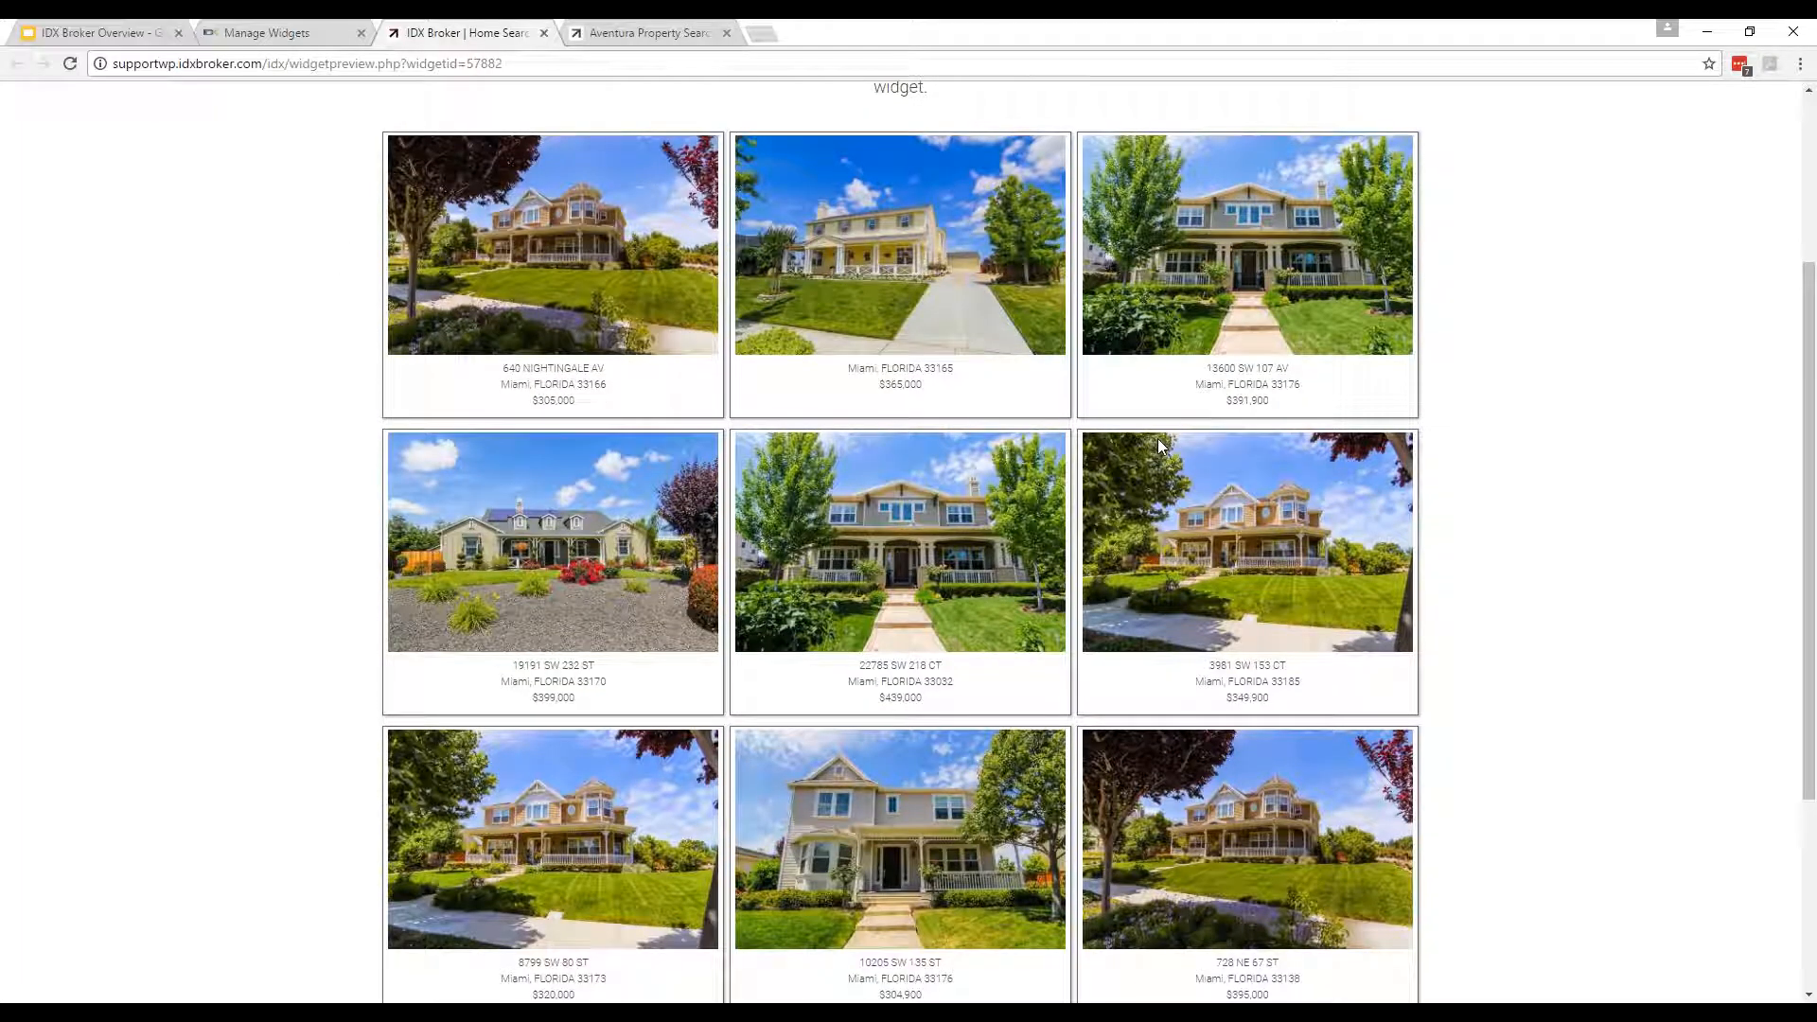
left_click(248, 32)
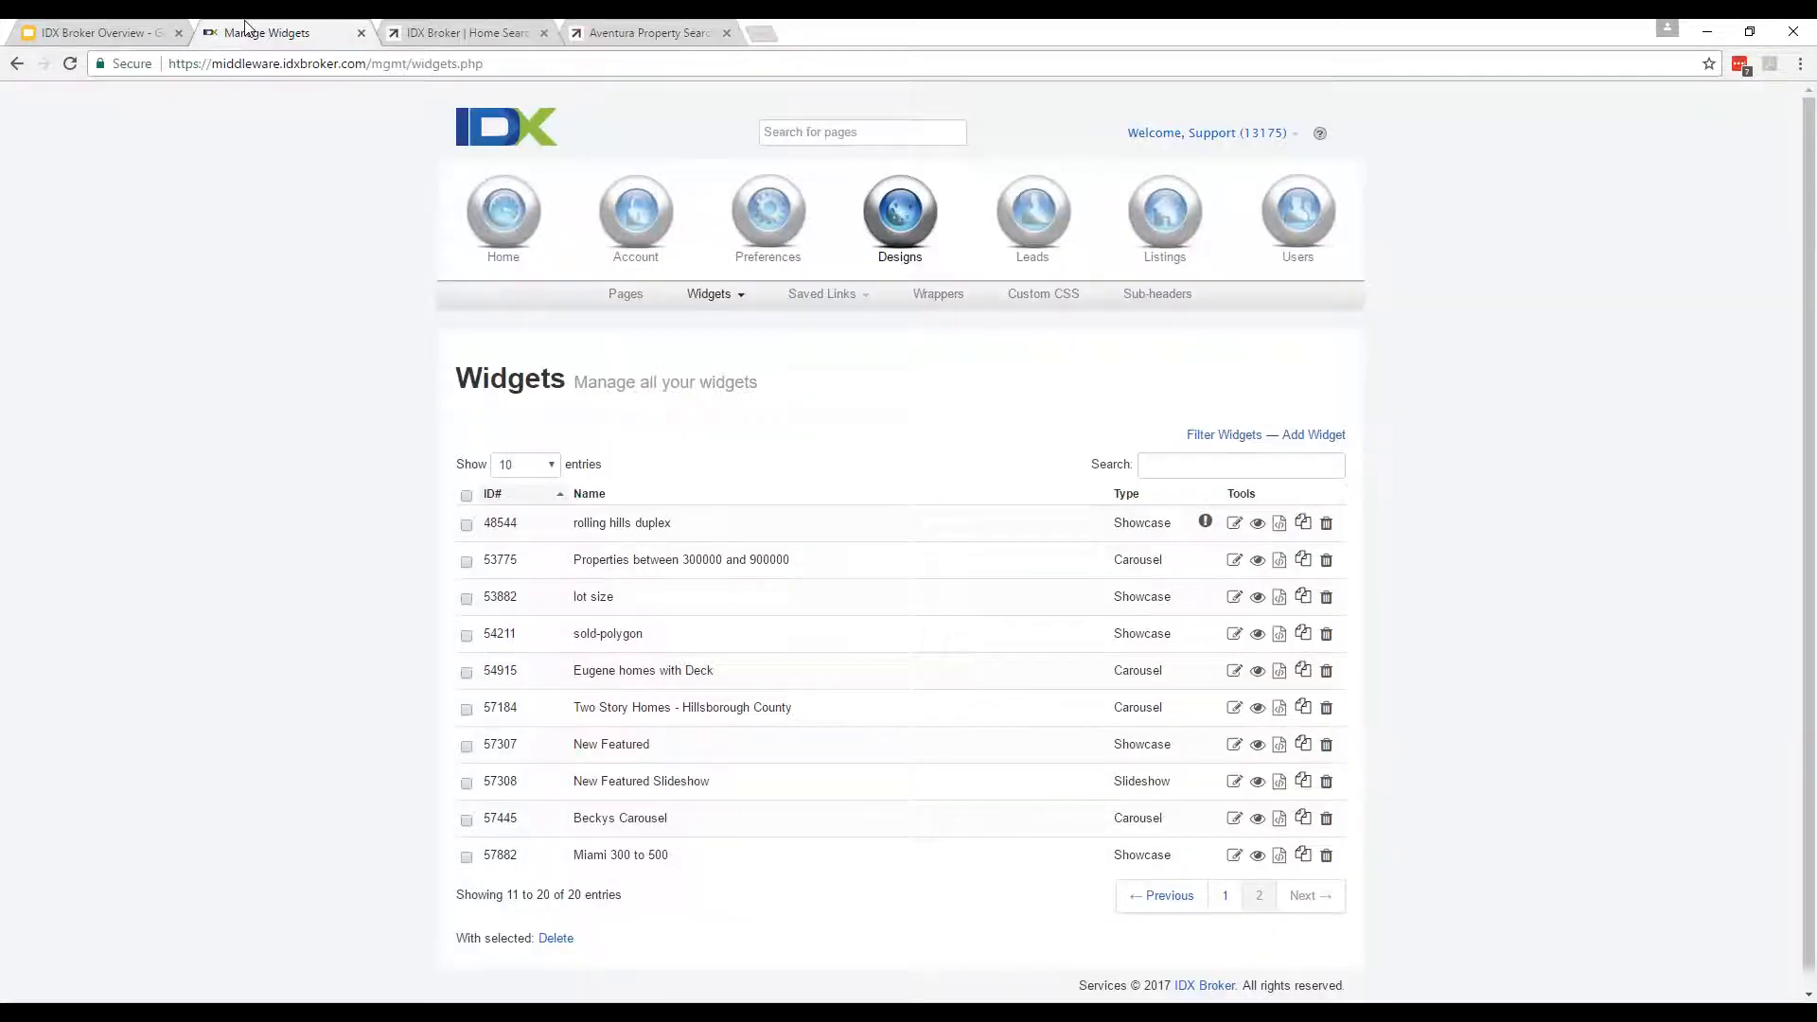
Close the preview and check widget 57882's Search Criteria, Edit By Hand and Widget Options tabs.
middle_click(496, 27)
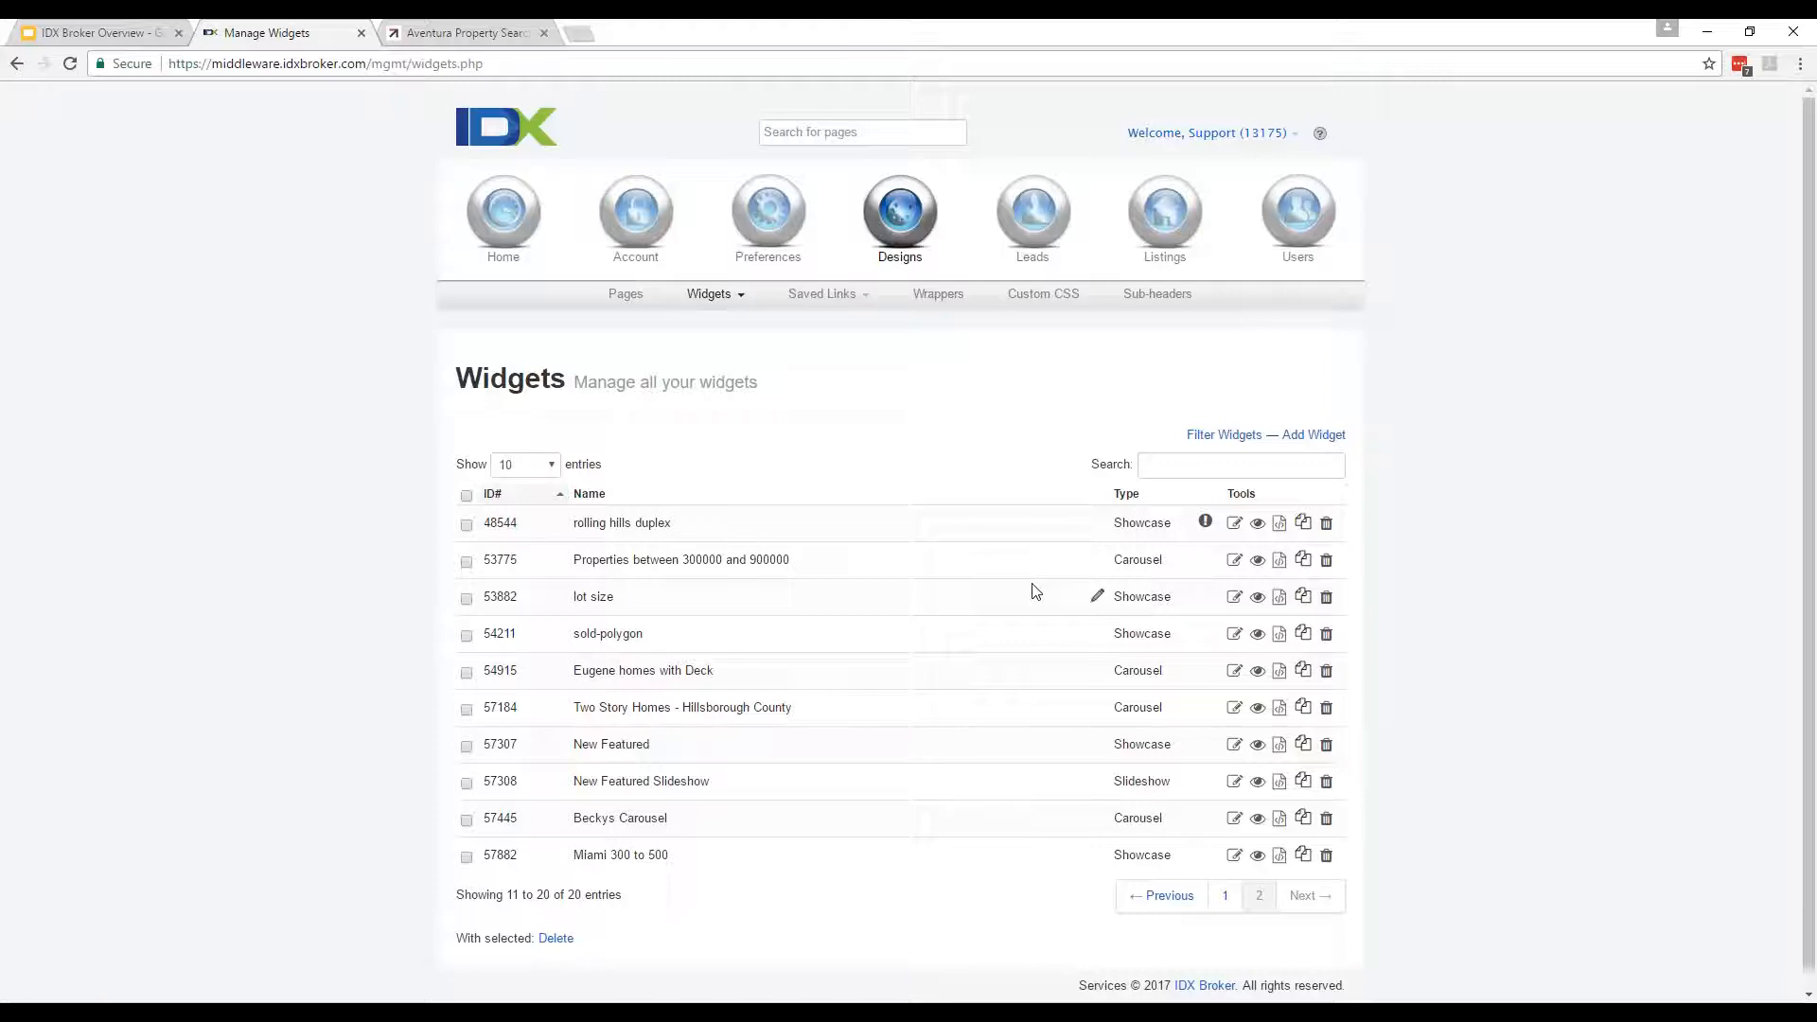
left_click(1235, 855)
scroll(649, 715, "down", 5)
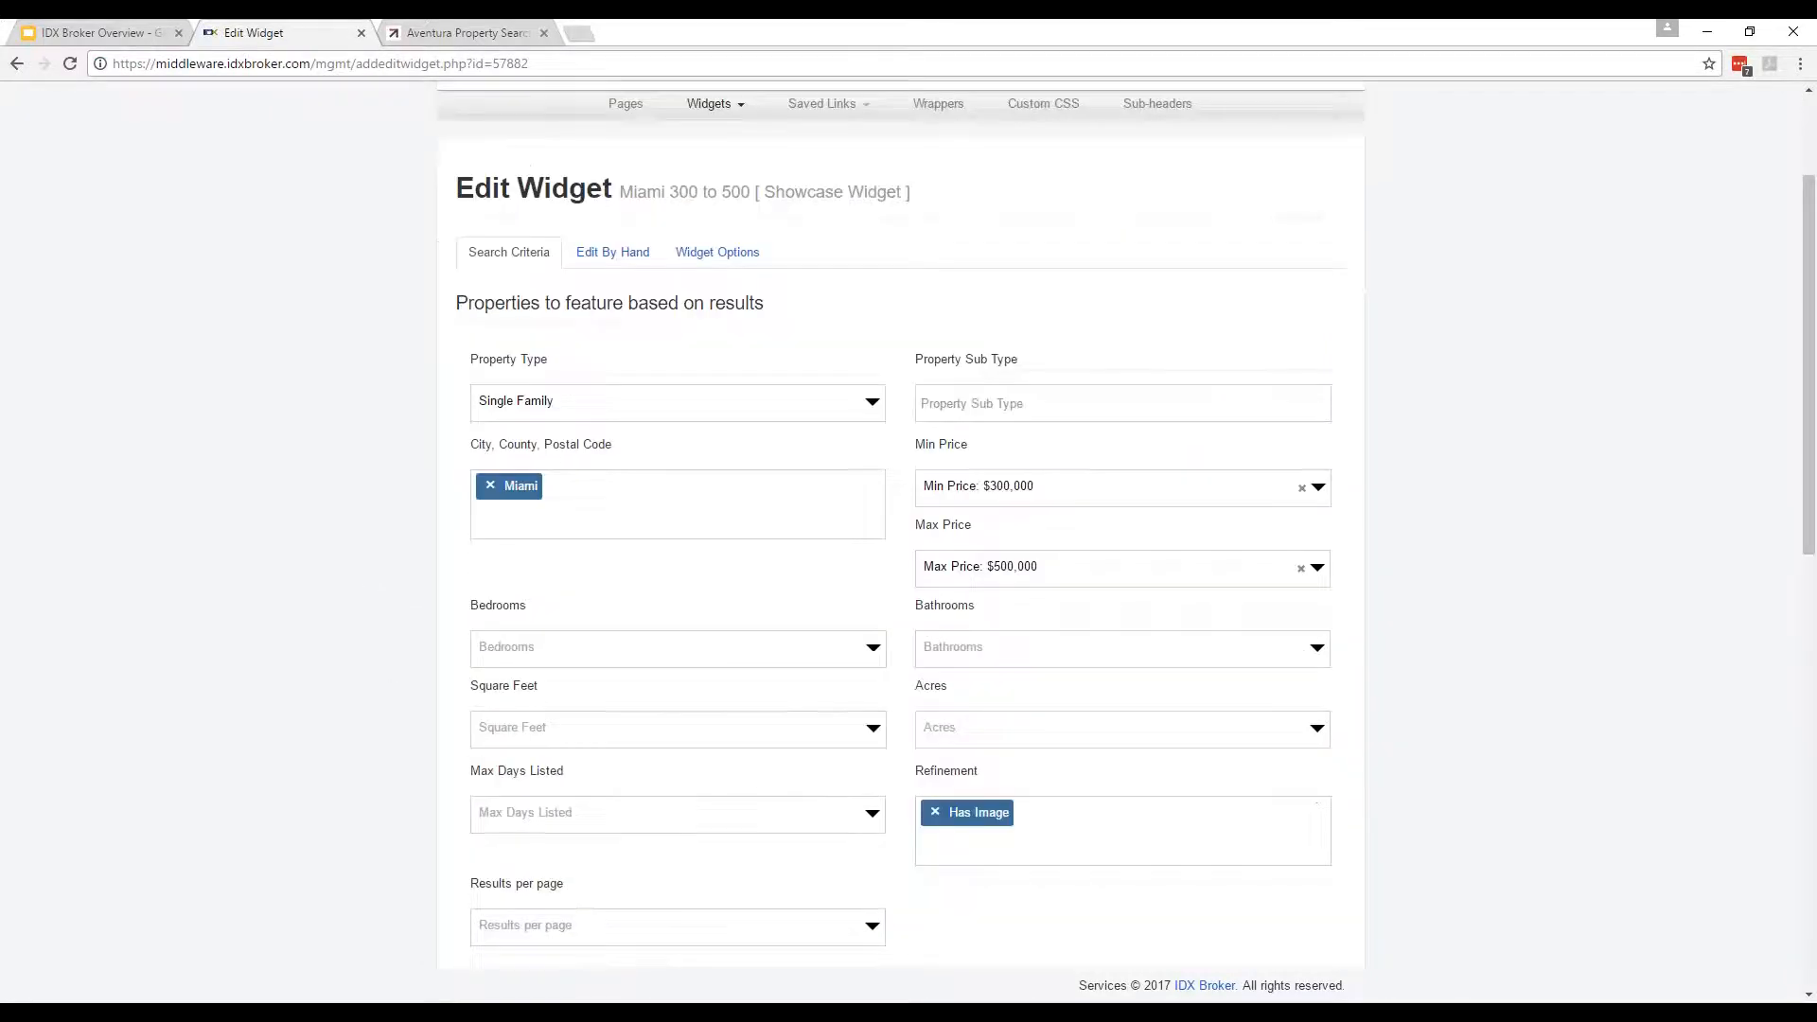
scroll(780, 852, "down", 8)
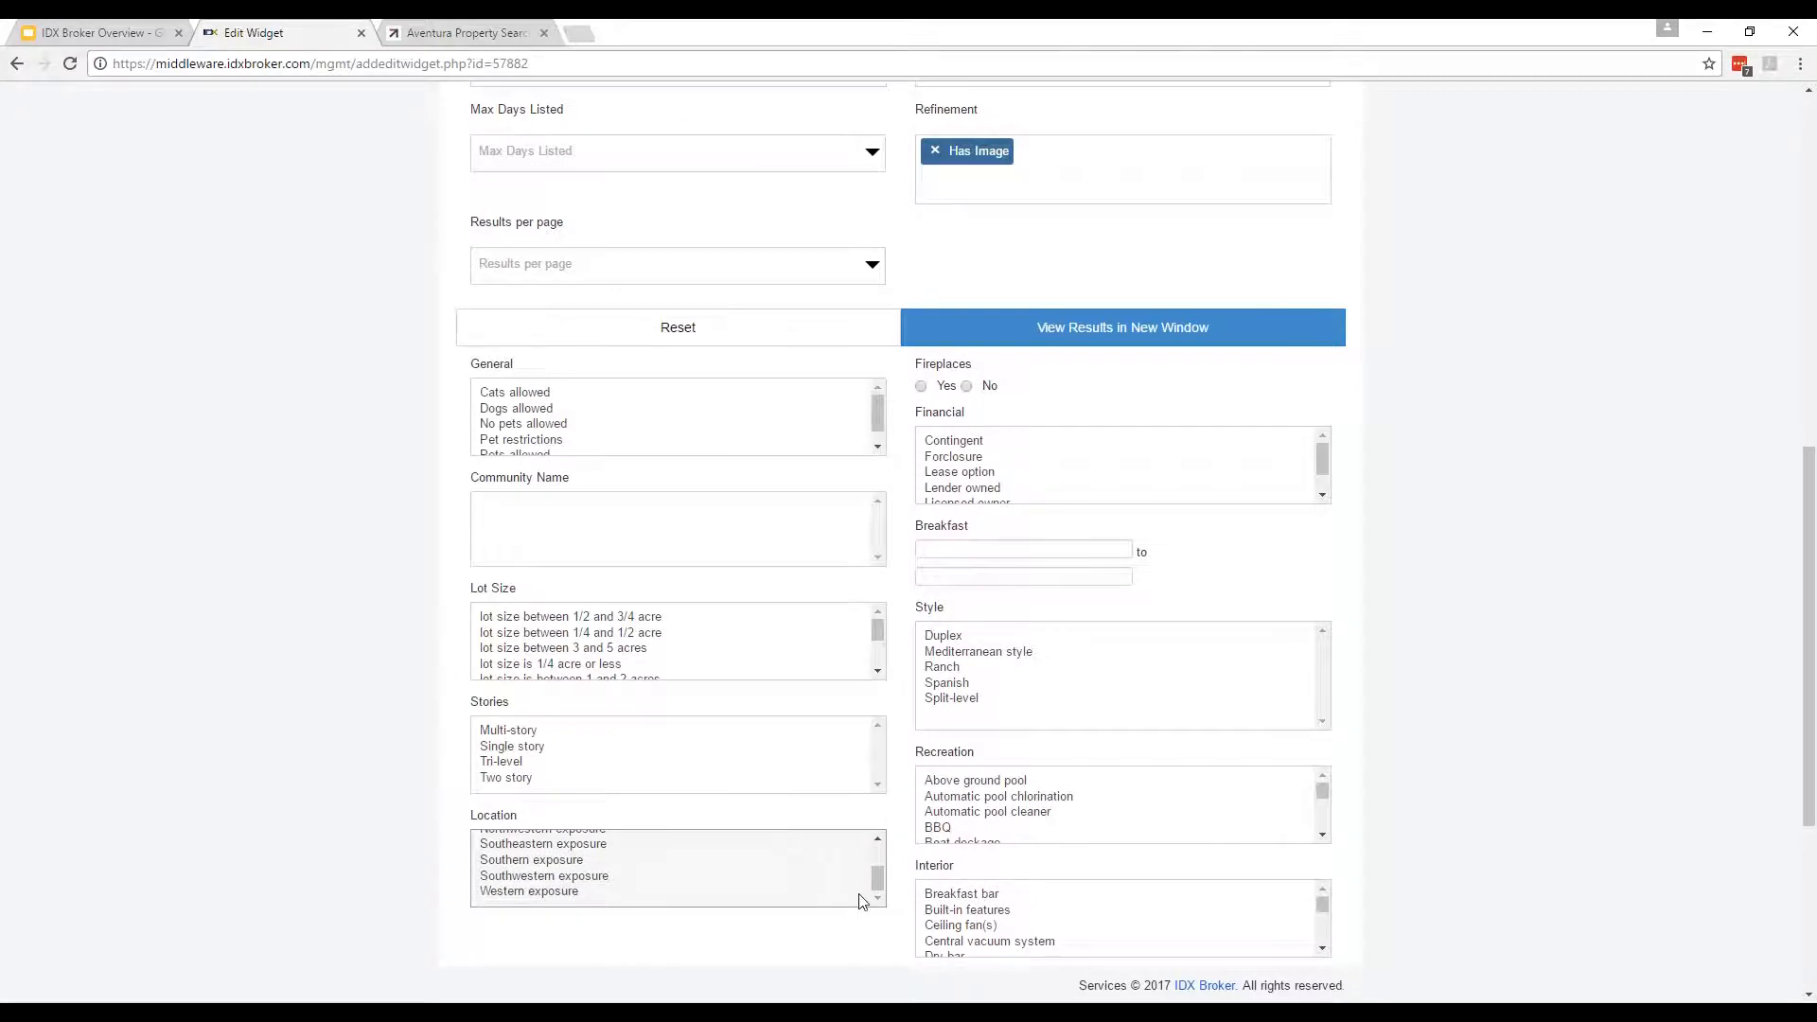
scroll(854, 940, "up", 13)
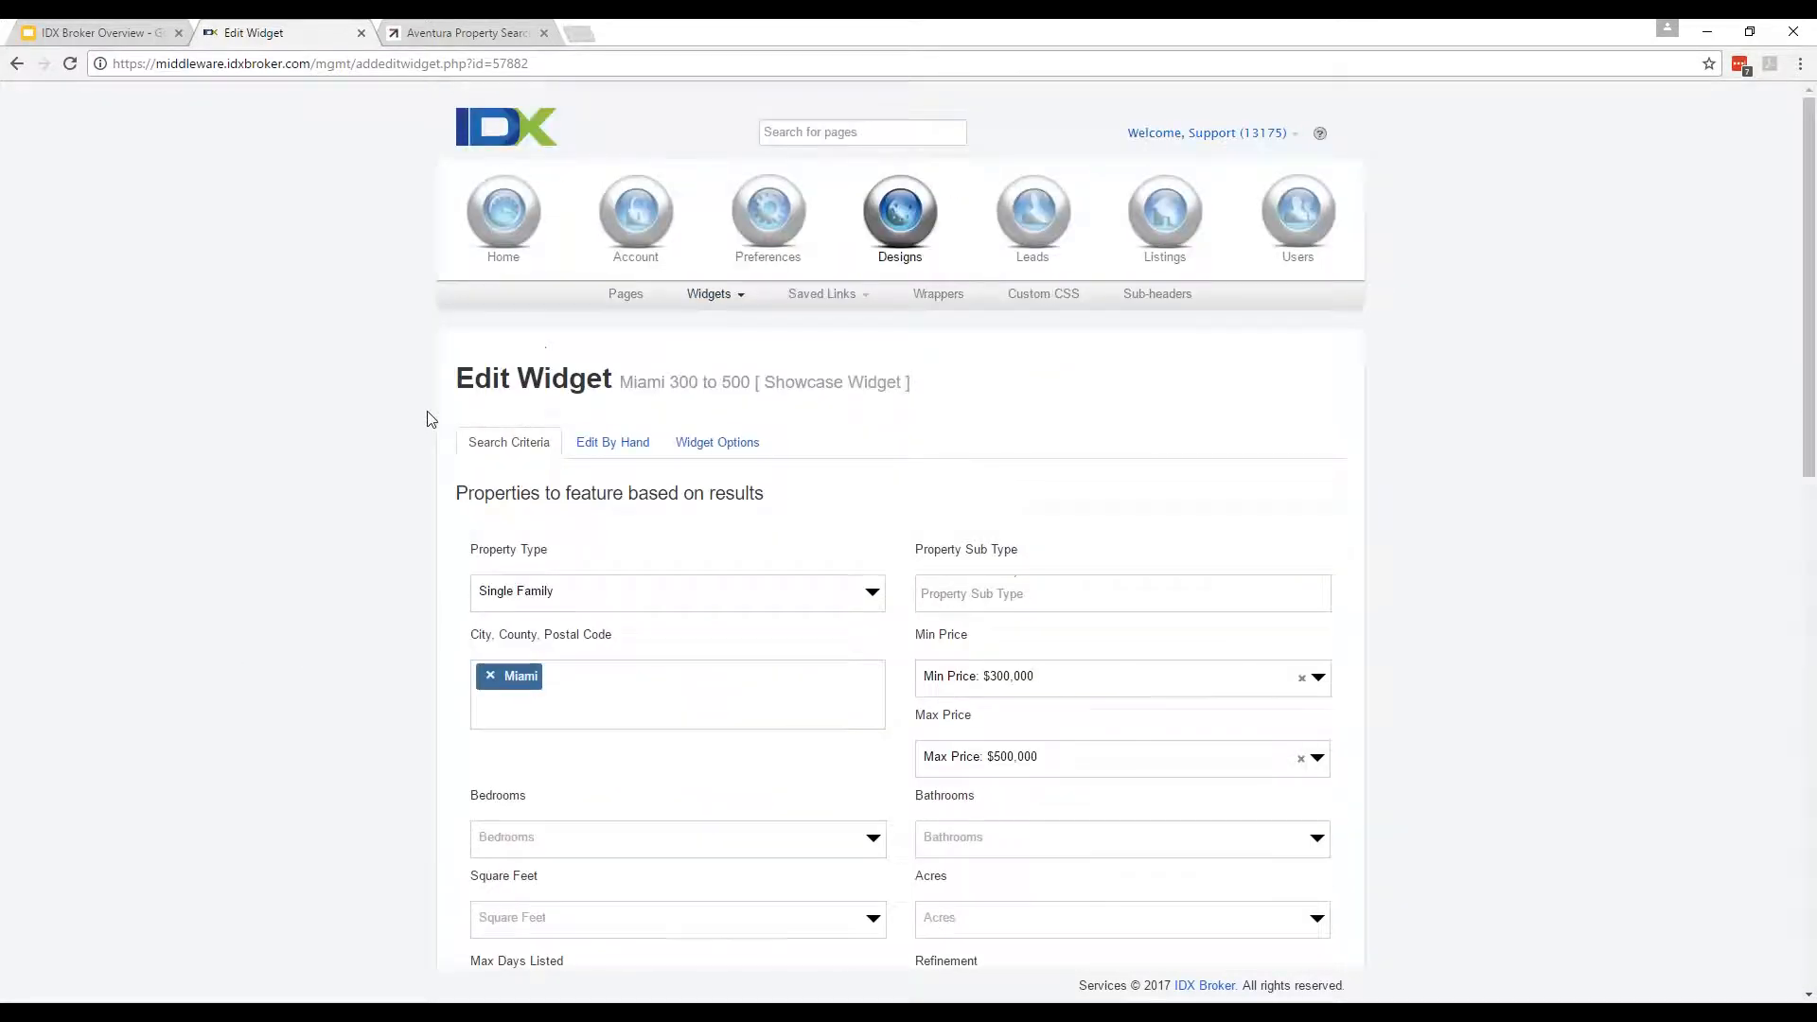
left_click(613, 442)
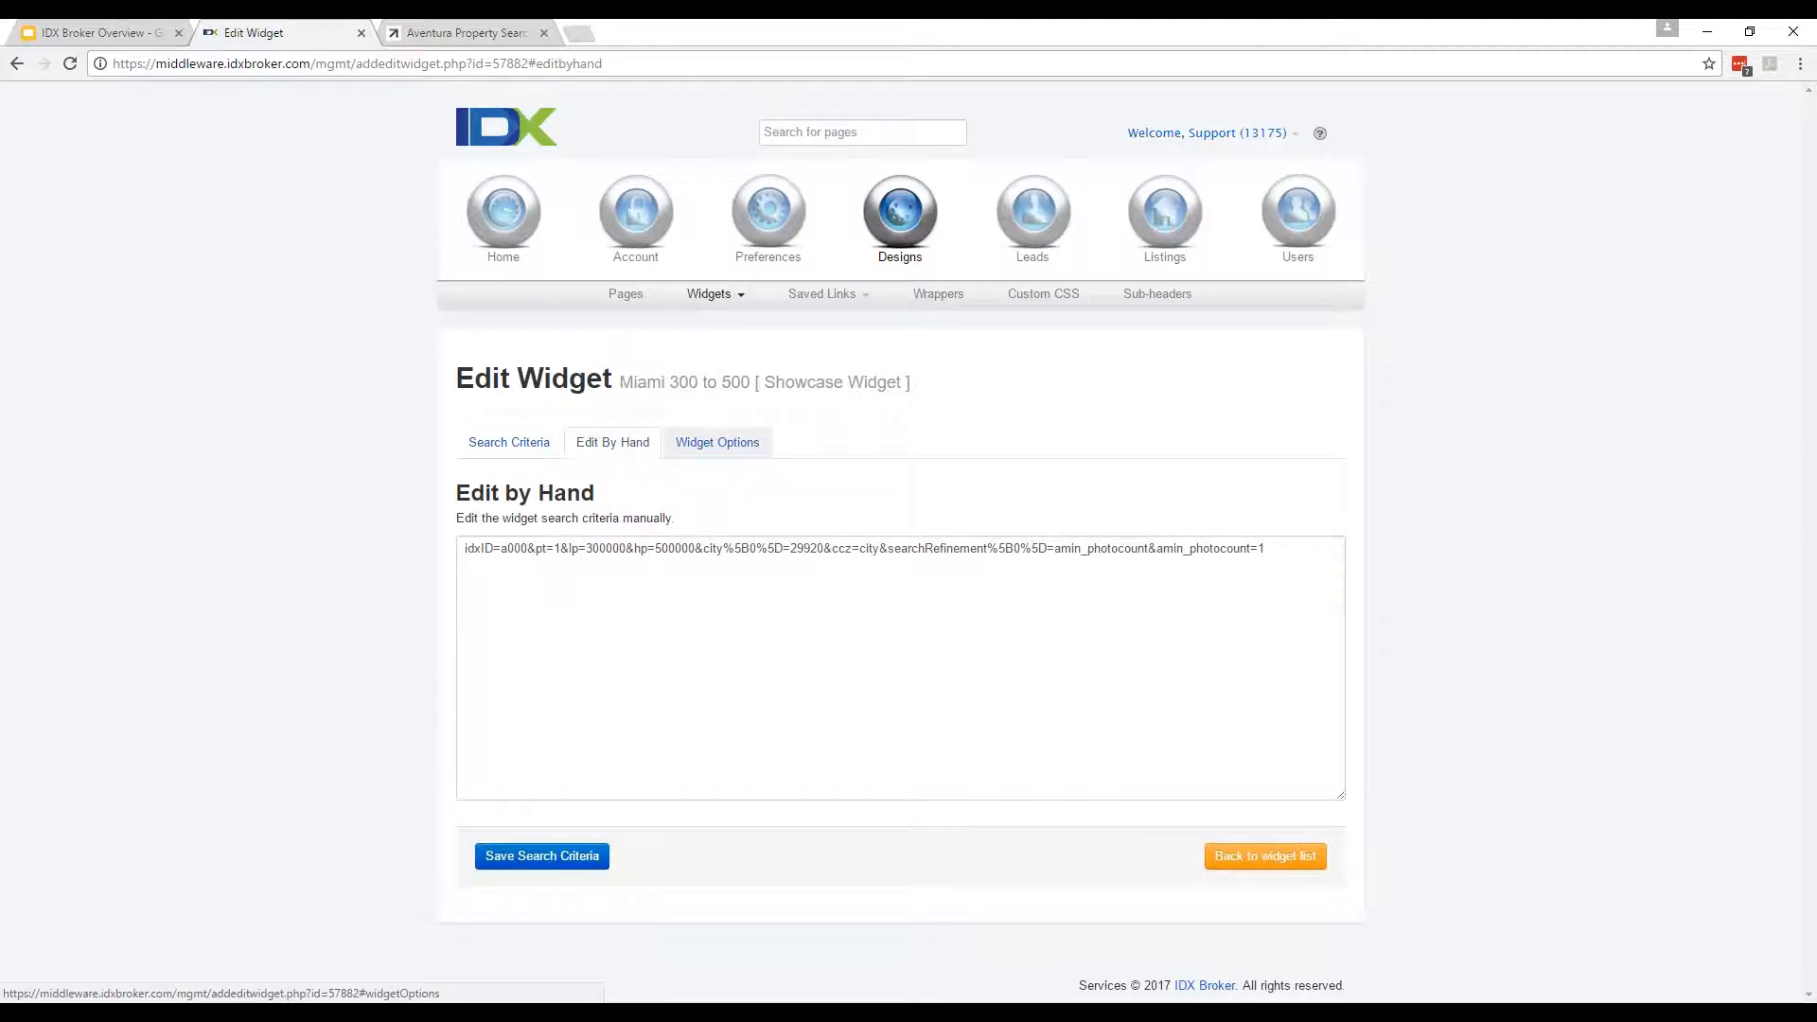
left_click(752, 442)
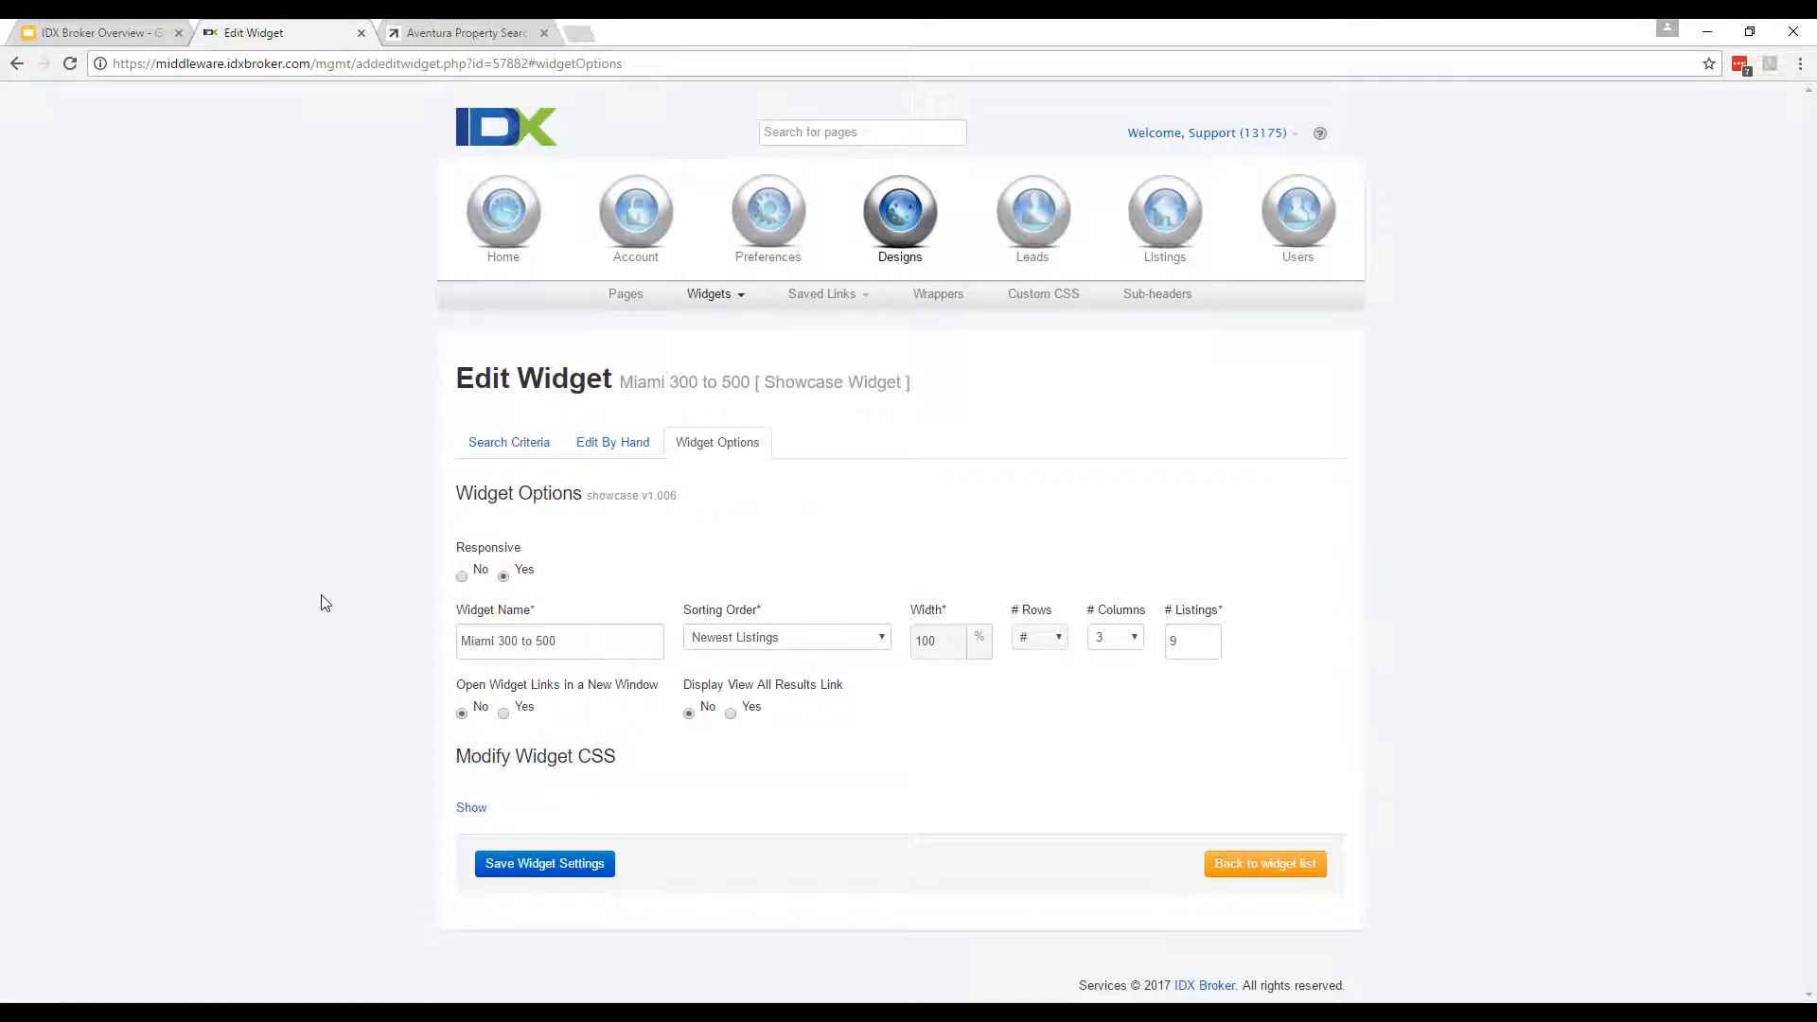
Return to the widgets list through Widgets > Manage.
left_click(746, 295)
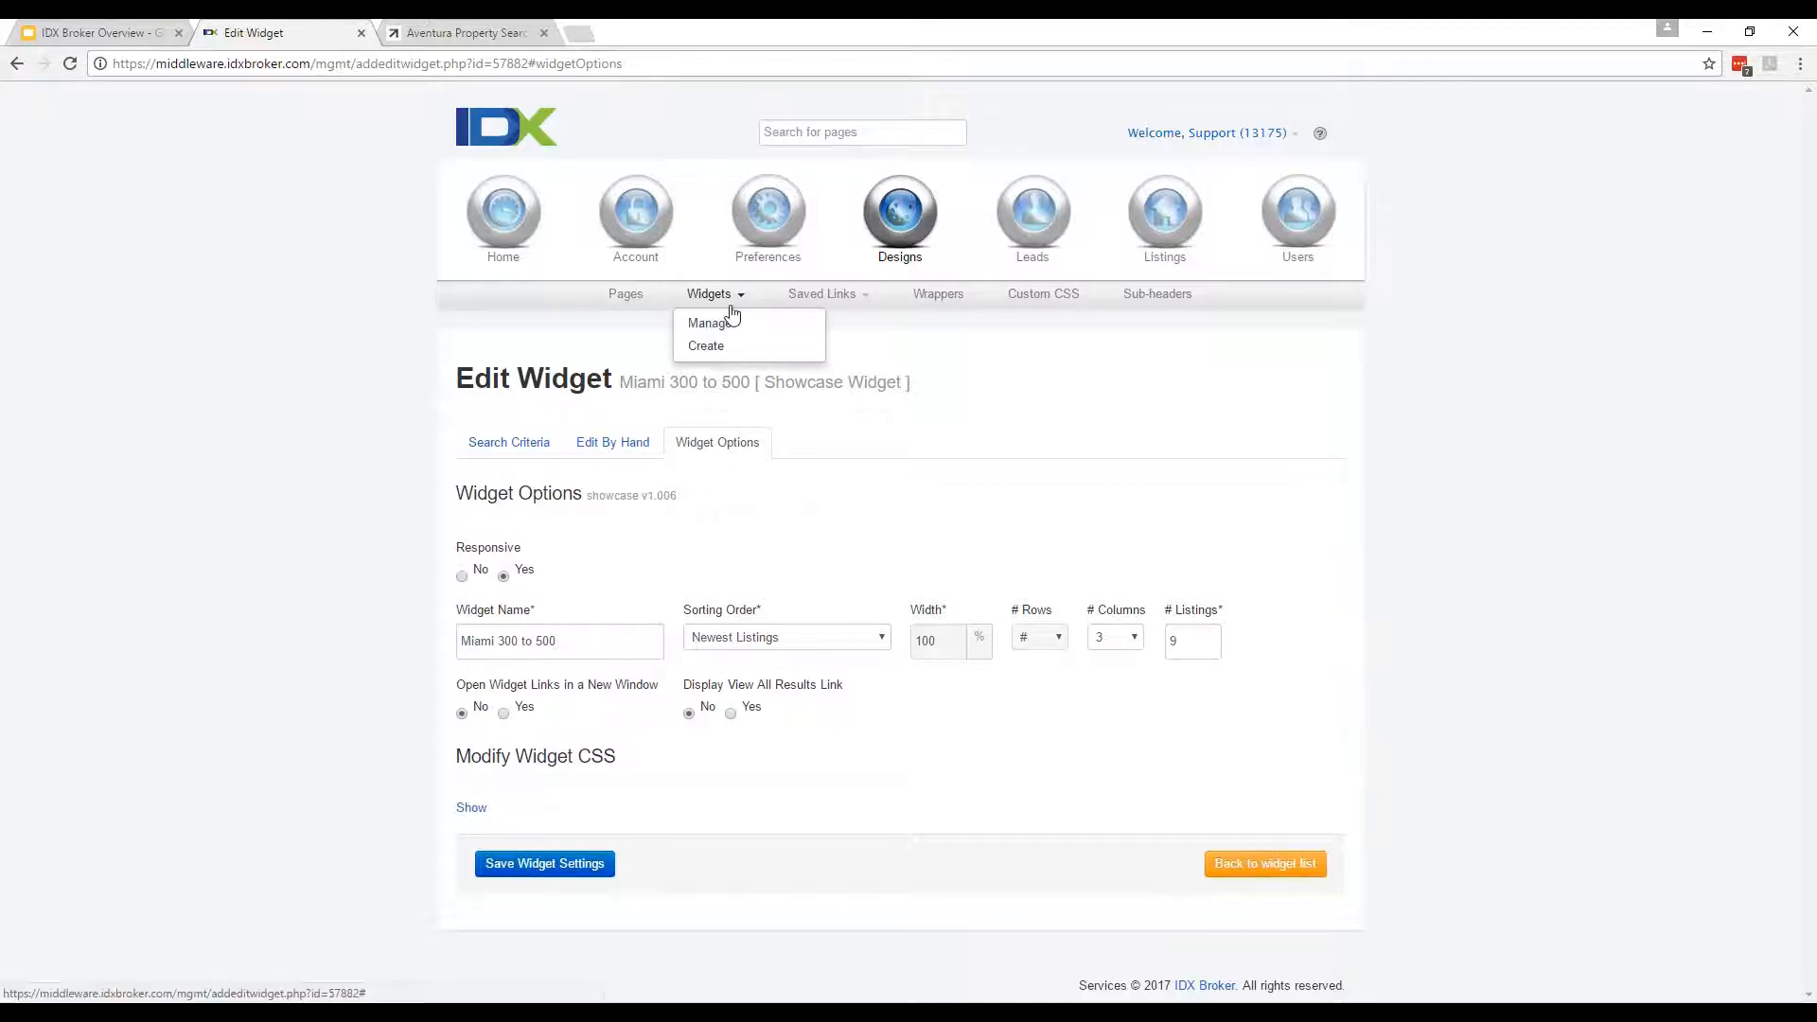
left_click(732, 330)
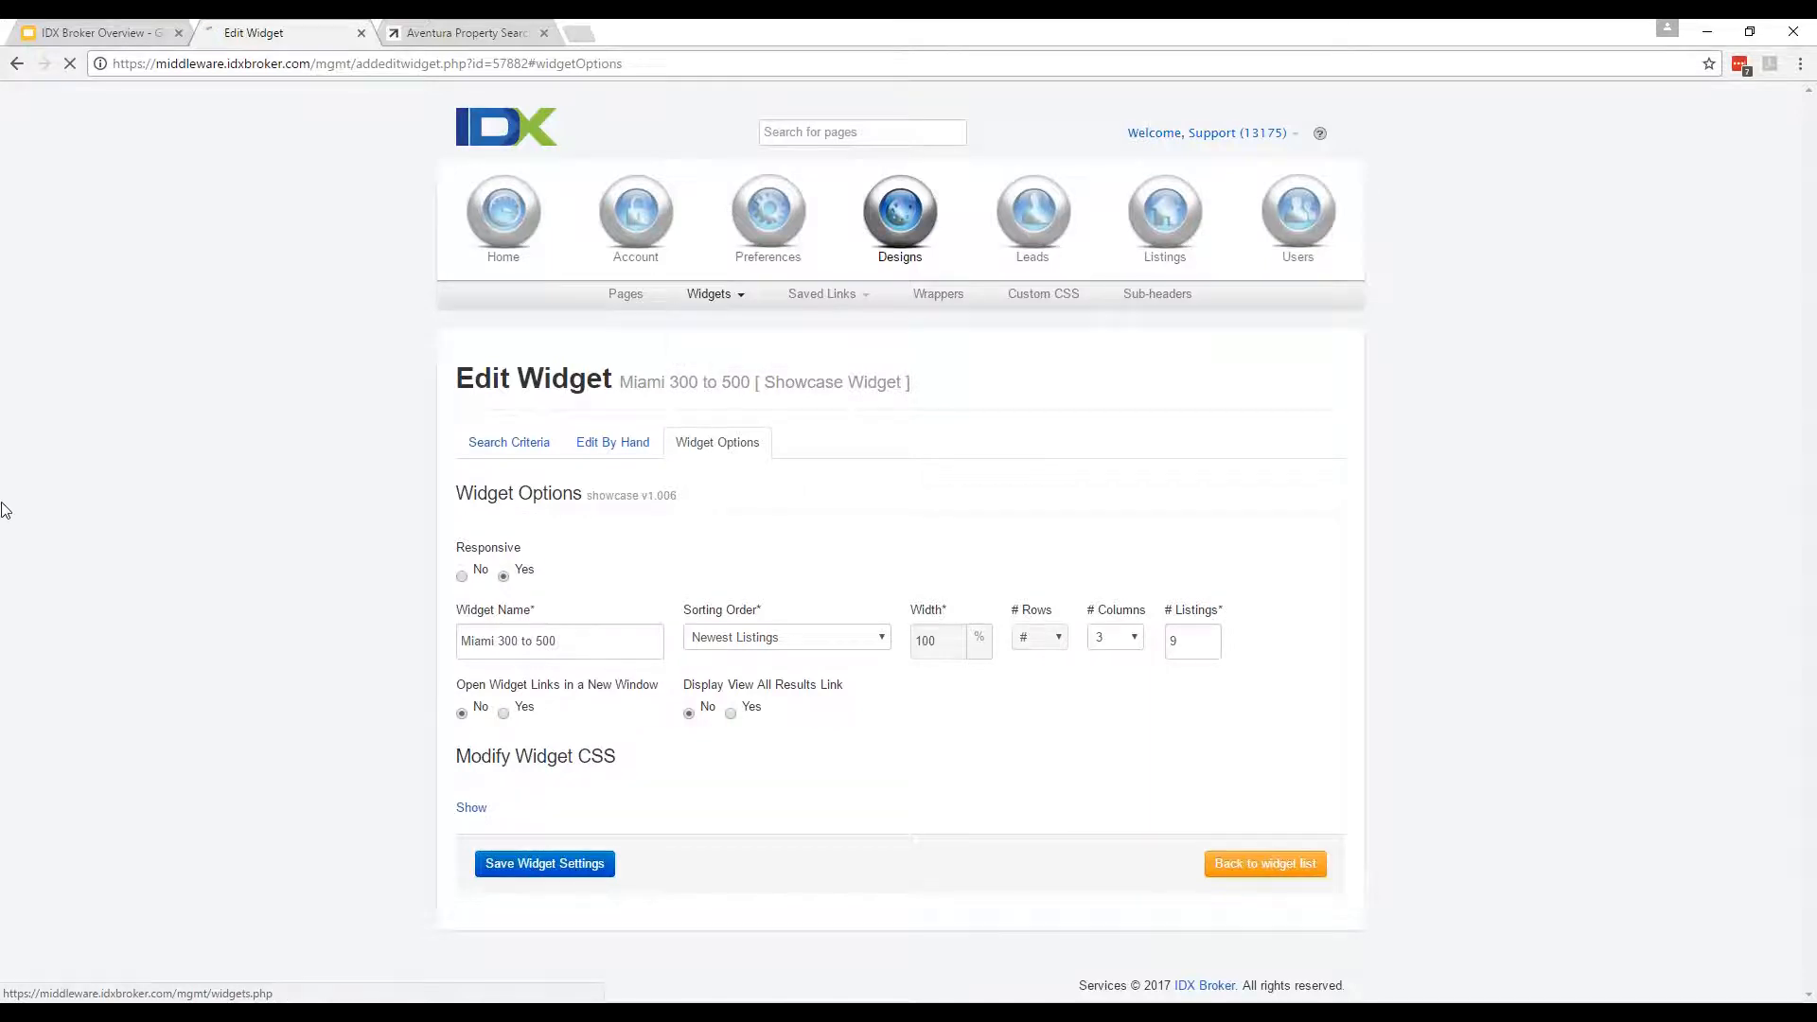
left_click(840, 299)
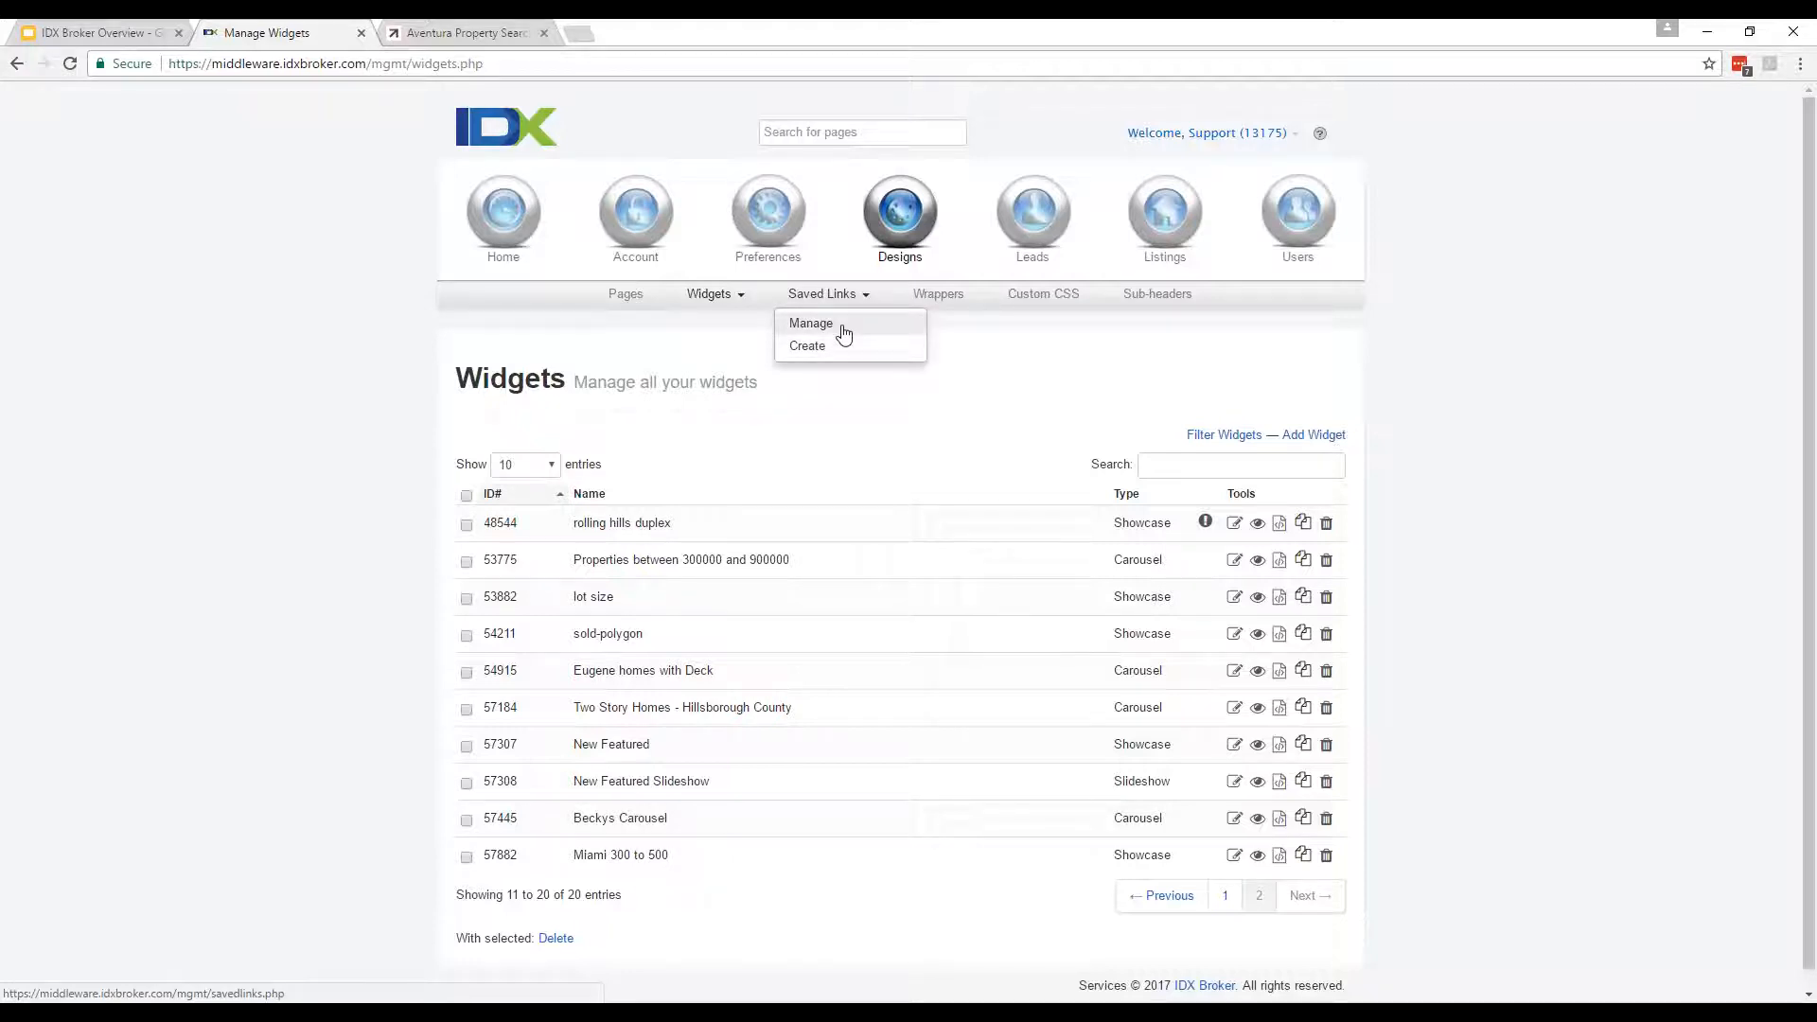
Open Saved Links > Manage and look over the 26 saved links, e.g. test-7536 and miami-polygon.
left_click(843, 334)
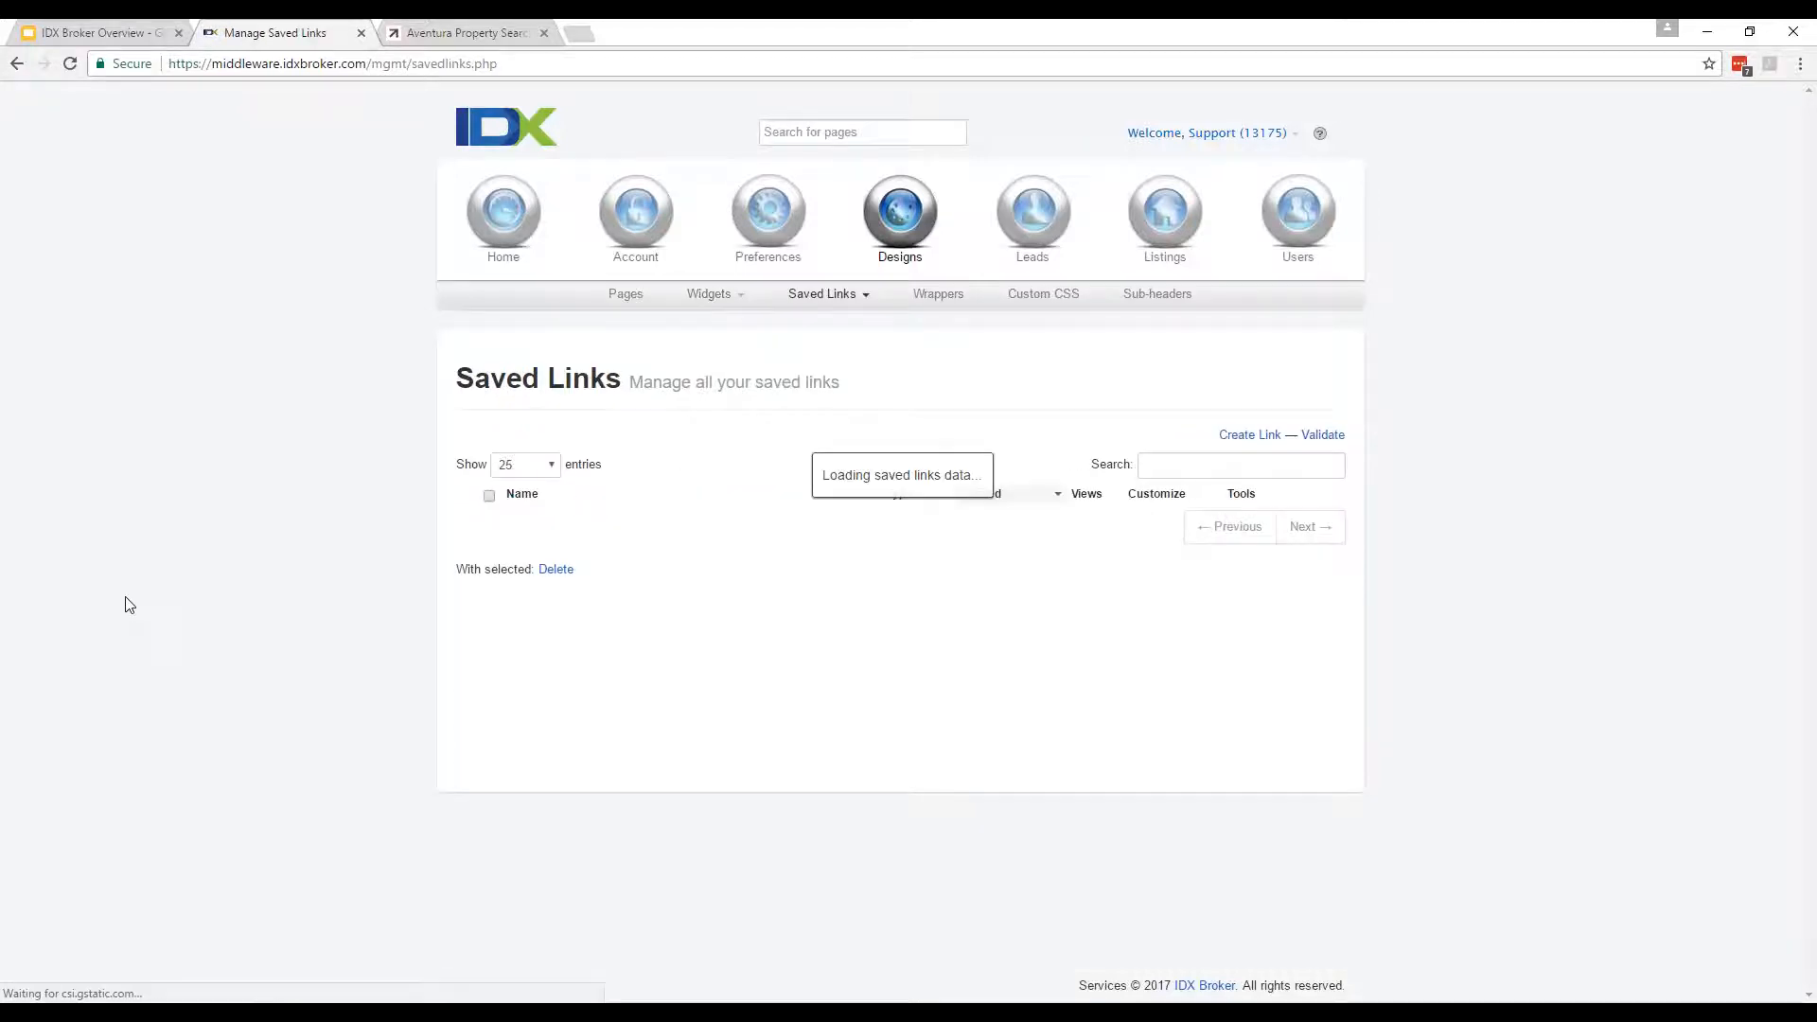
scroll(261, 643, "down", 2)
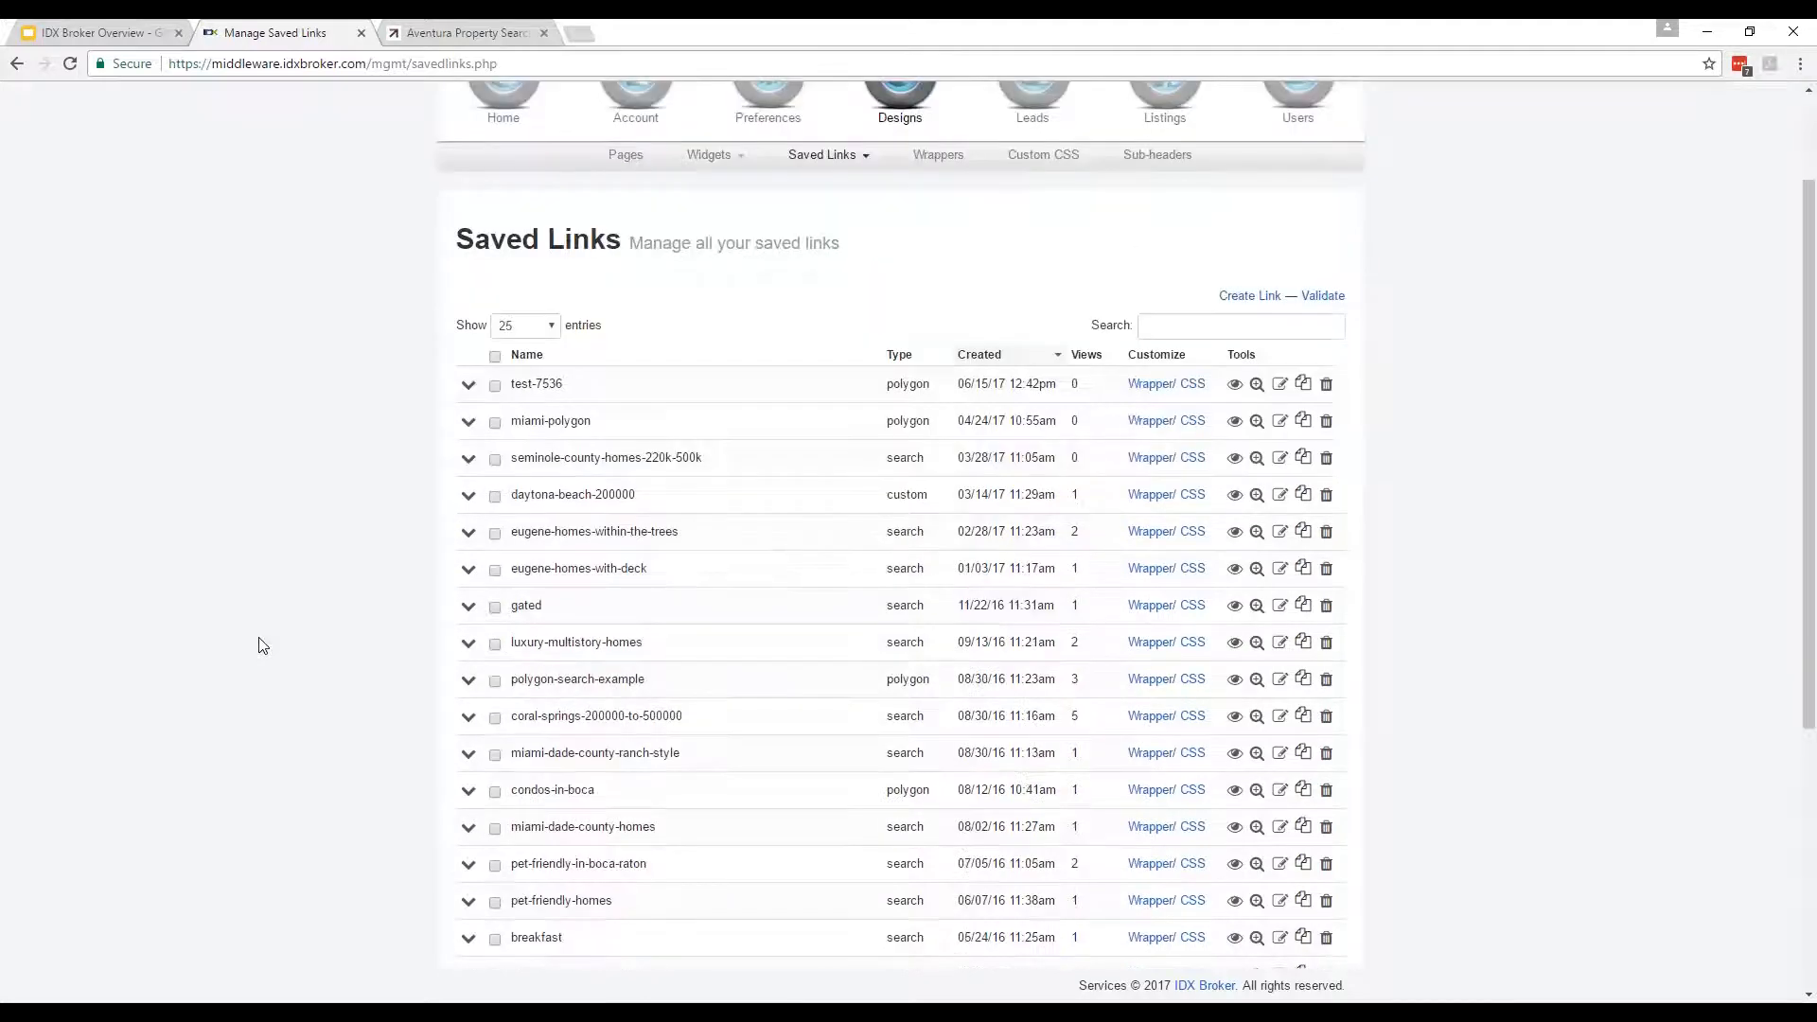
scroll(262, 639, "up", 1)
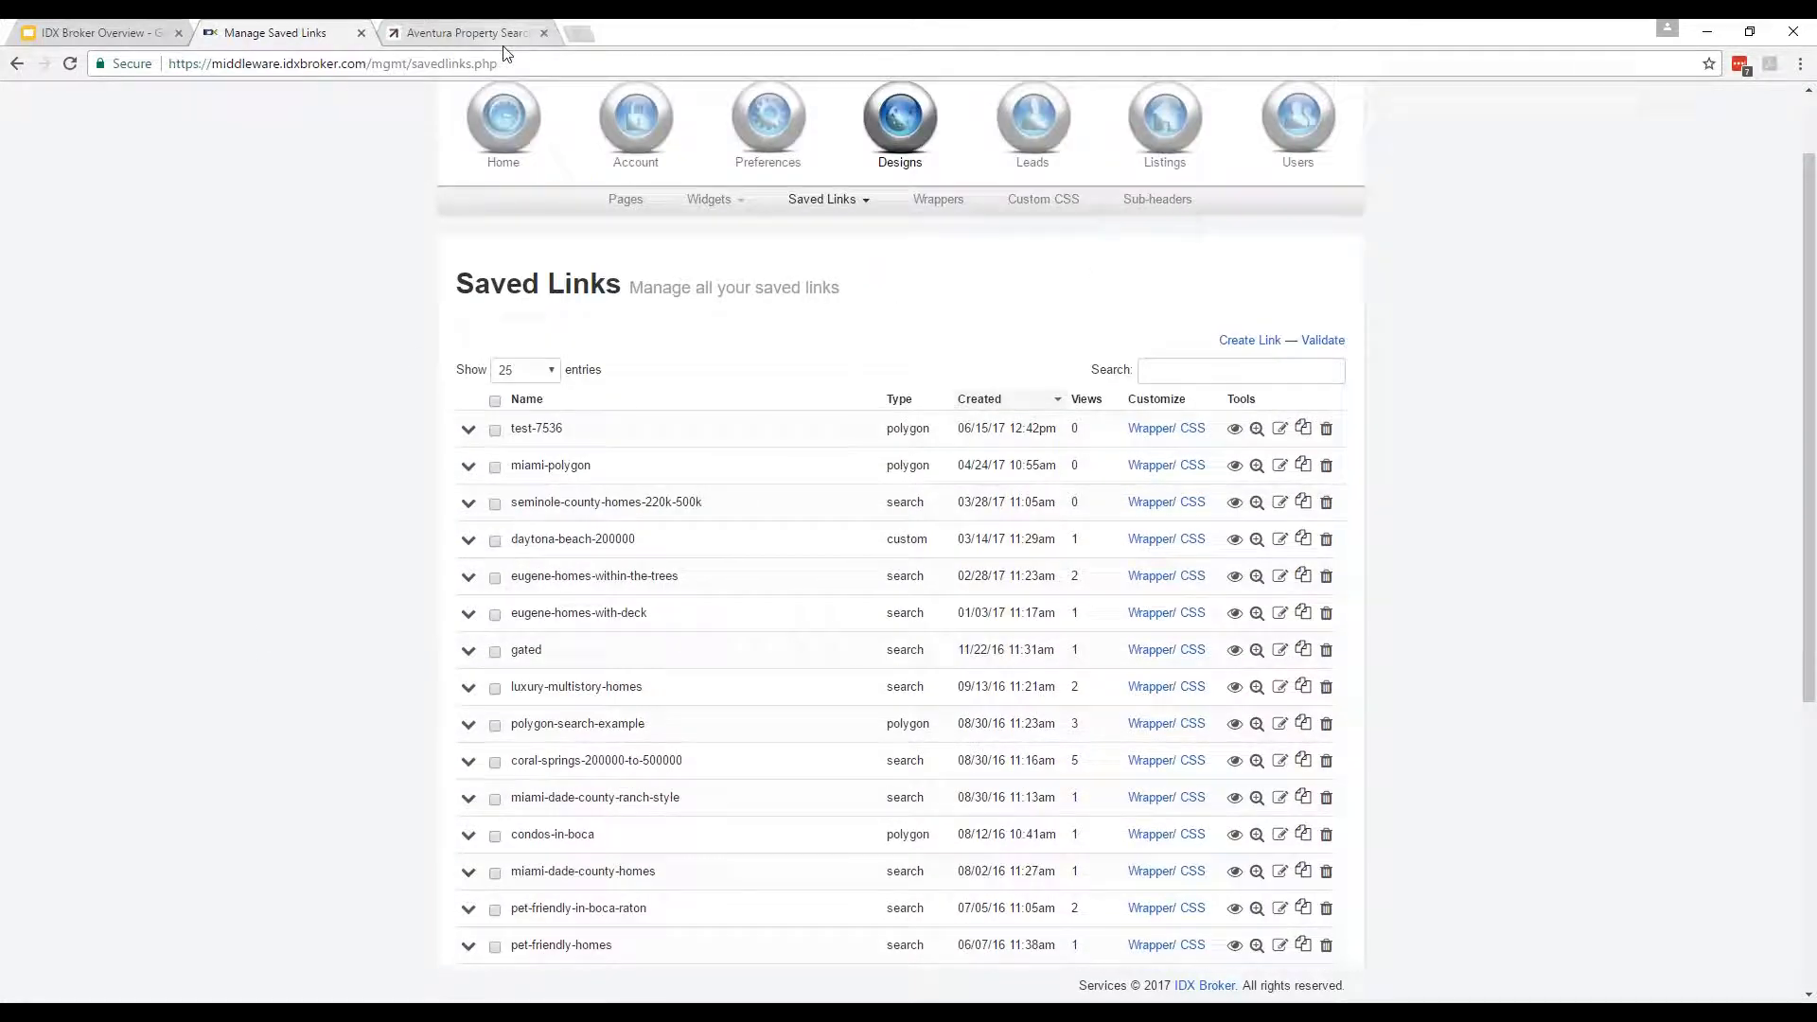
scroll(289, 587, "up", 1)
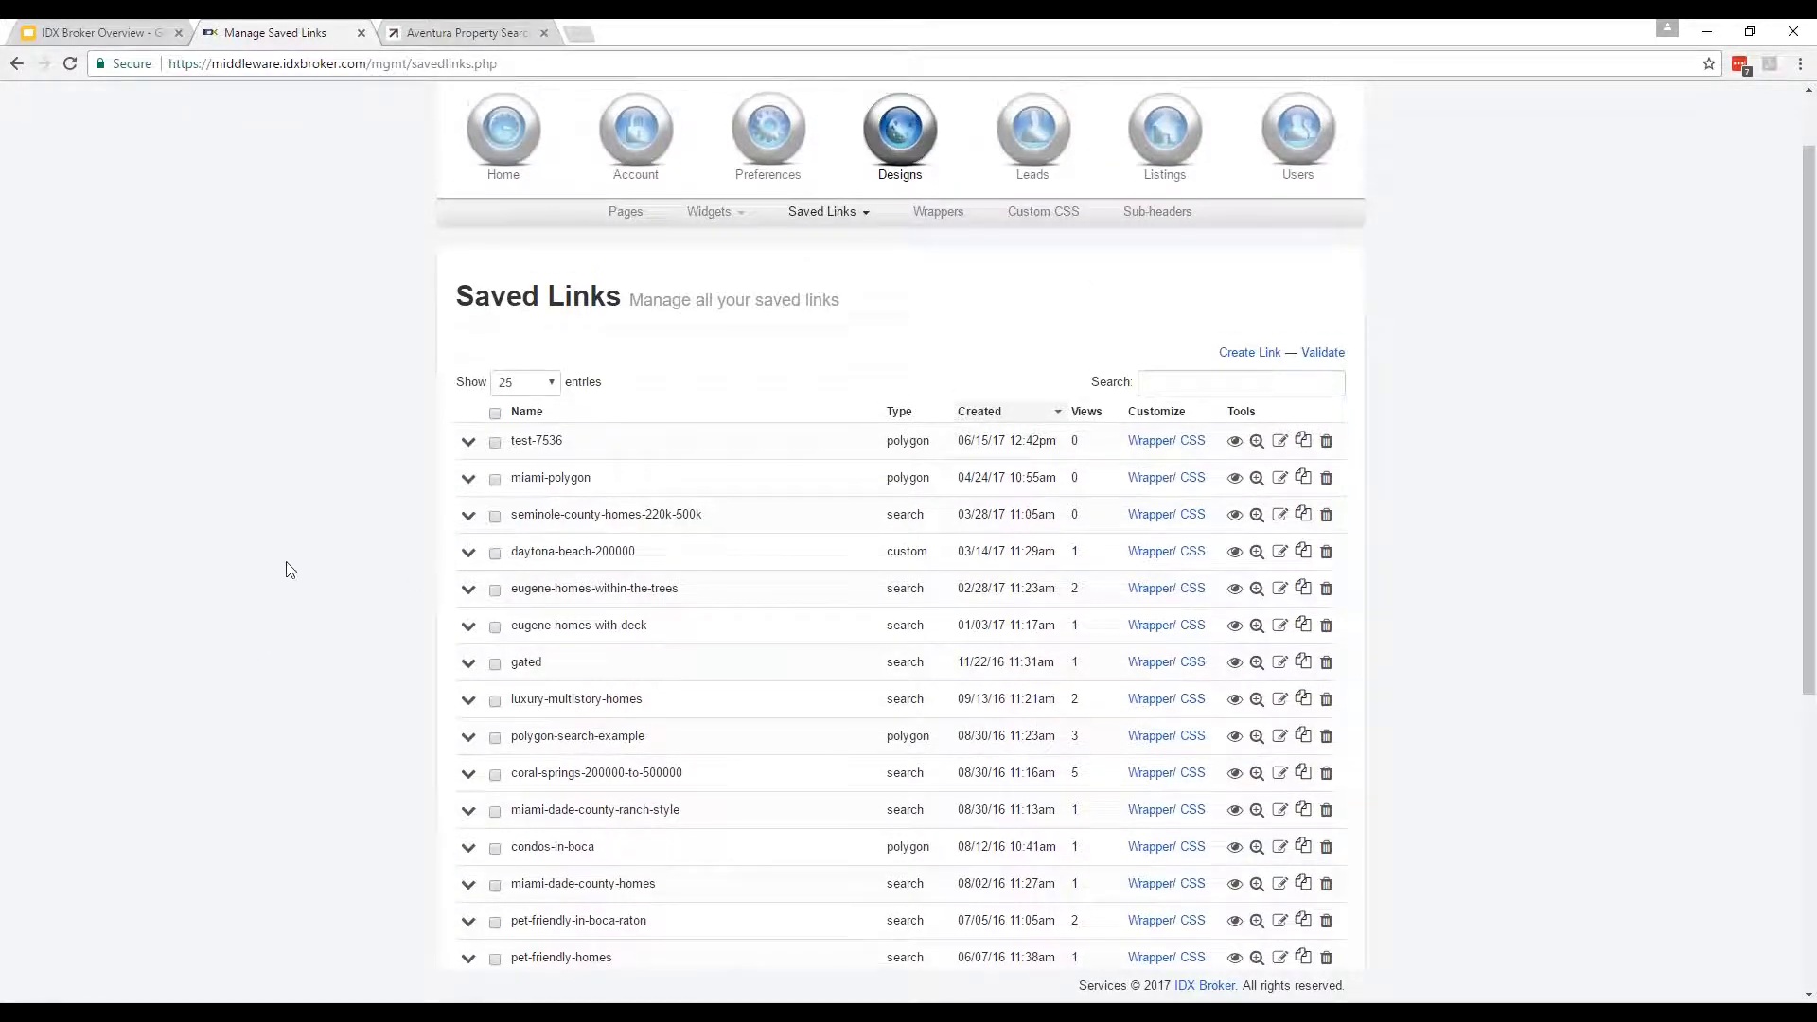
scroll(289, 607, "down", 6)
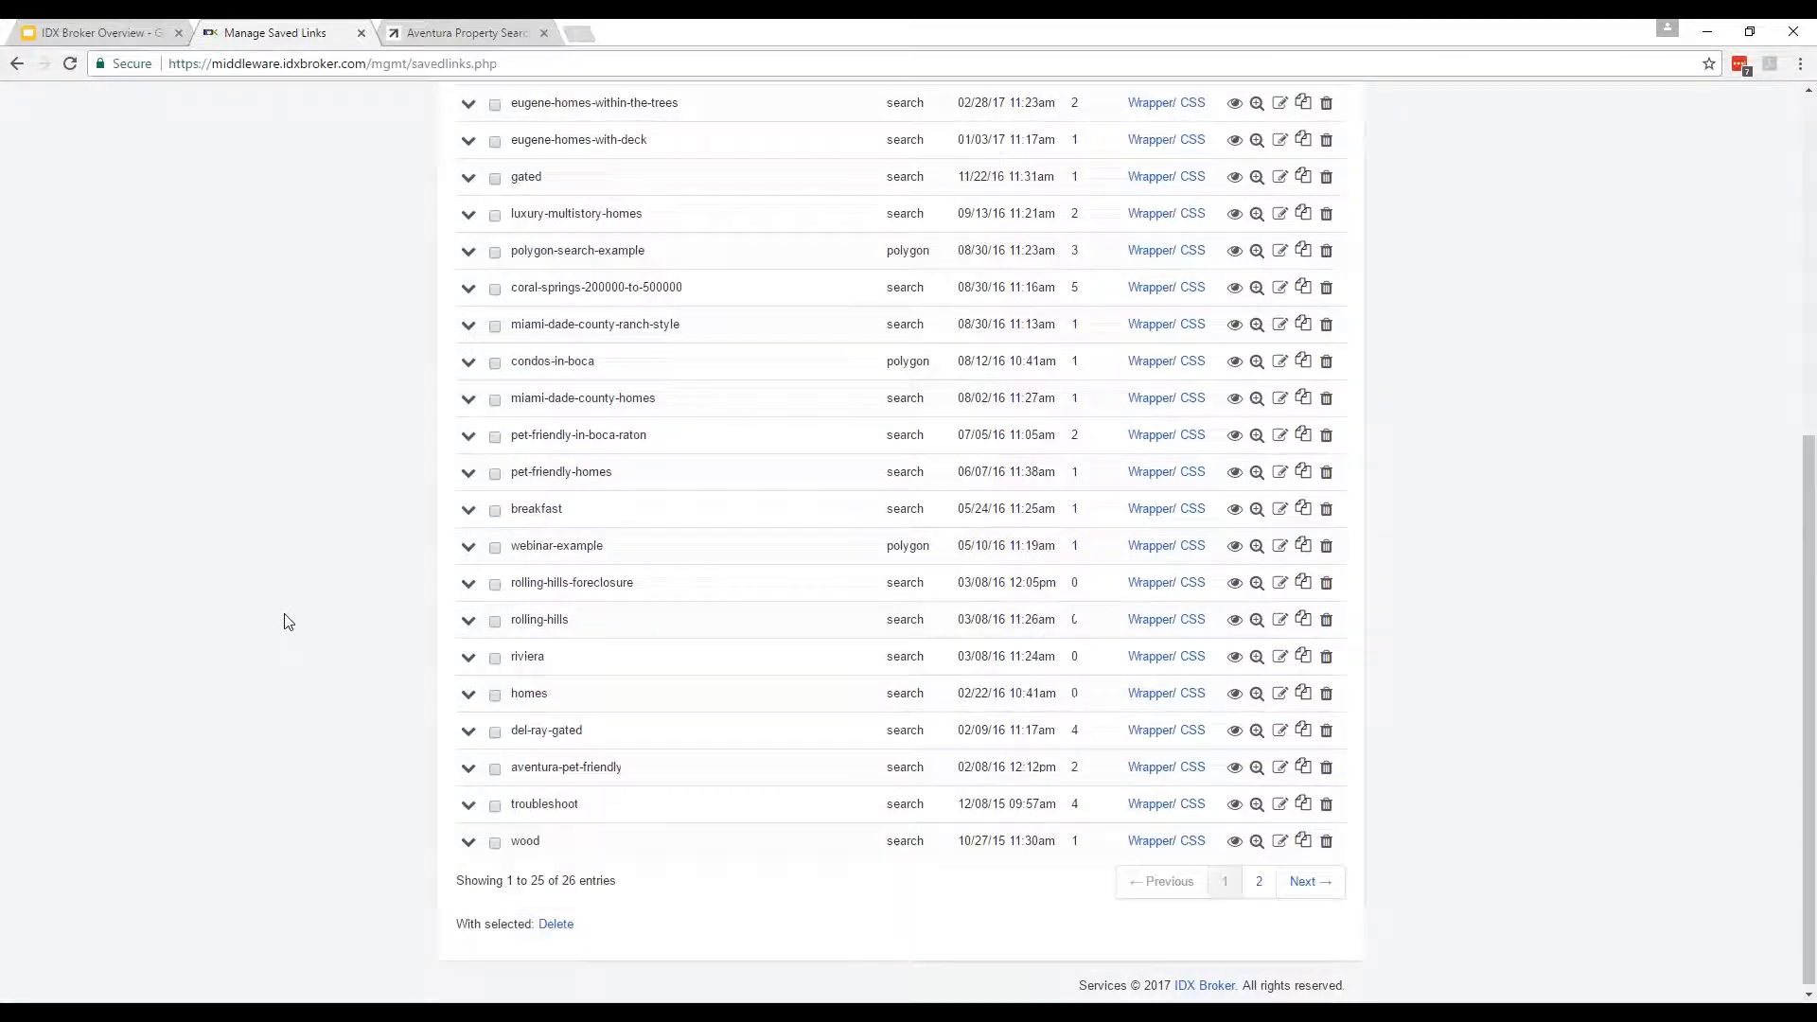
scroll(288, 623, "up", 6)
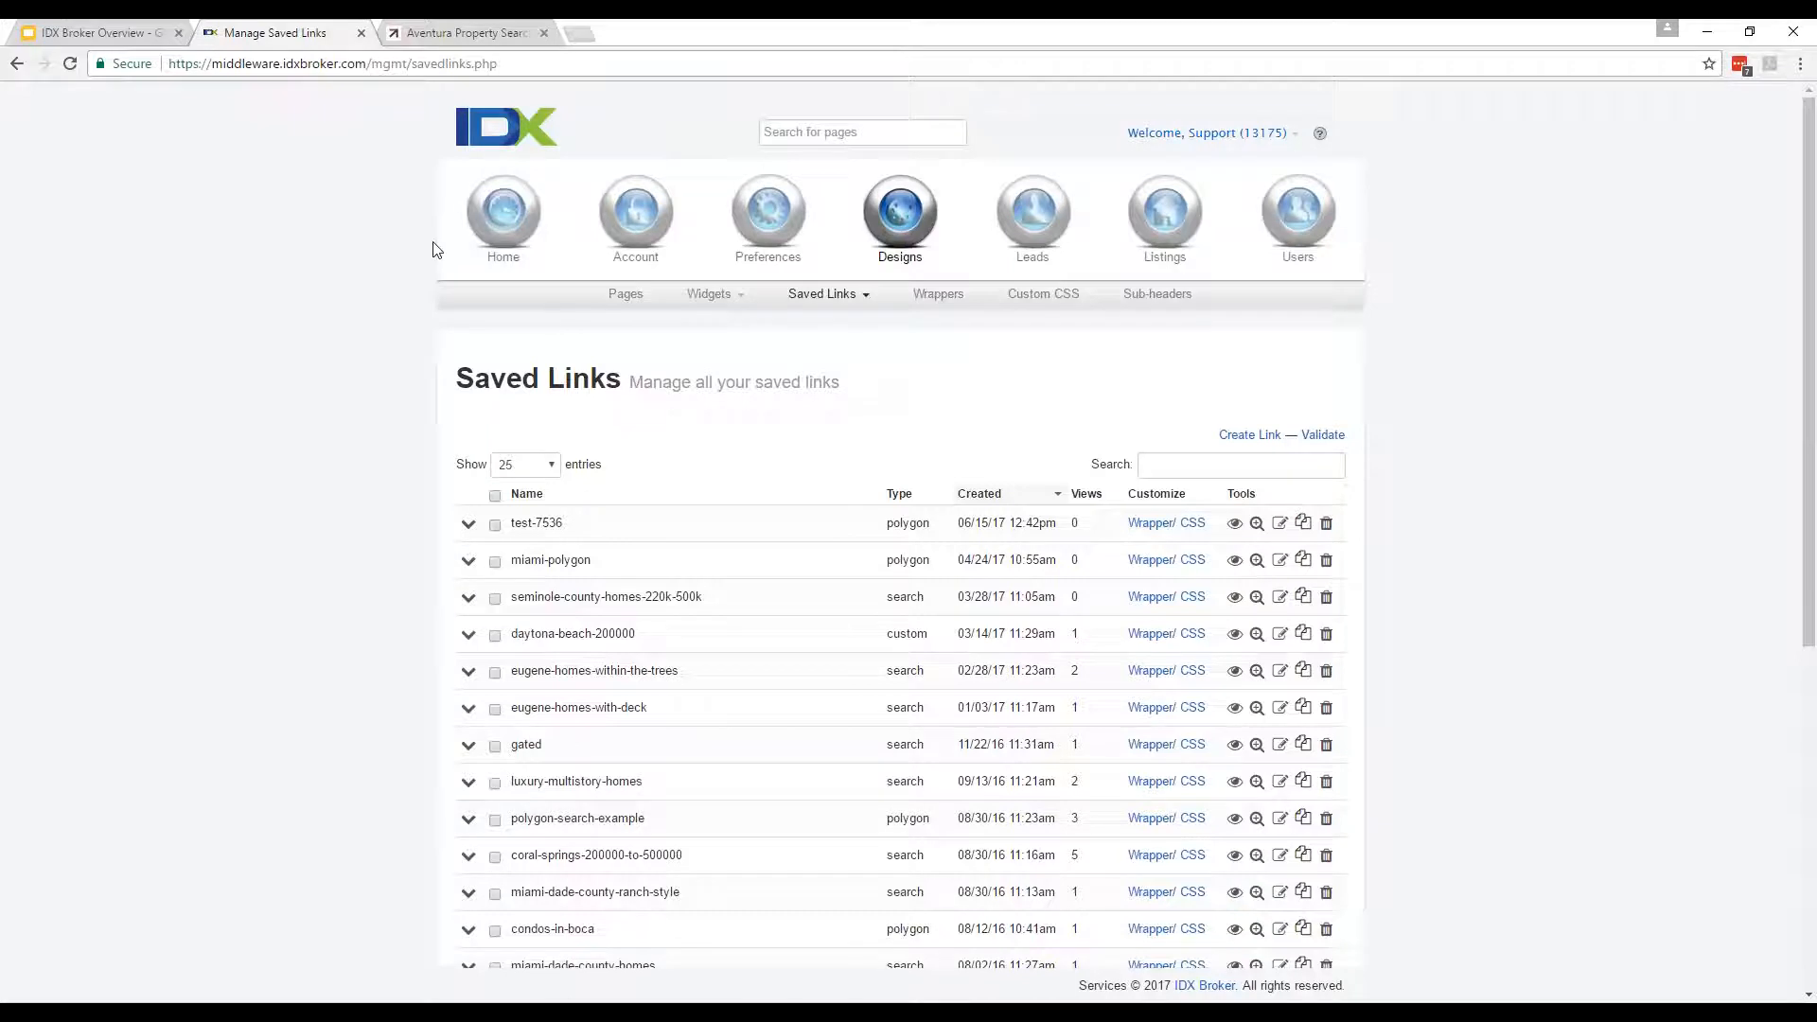
left_click(857, 297)
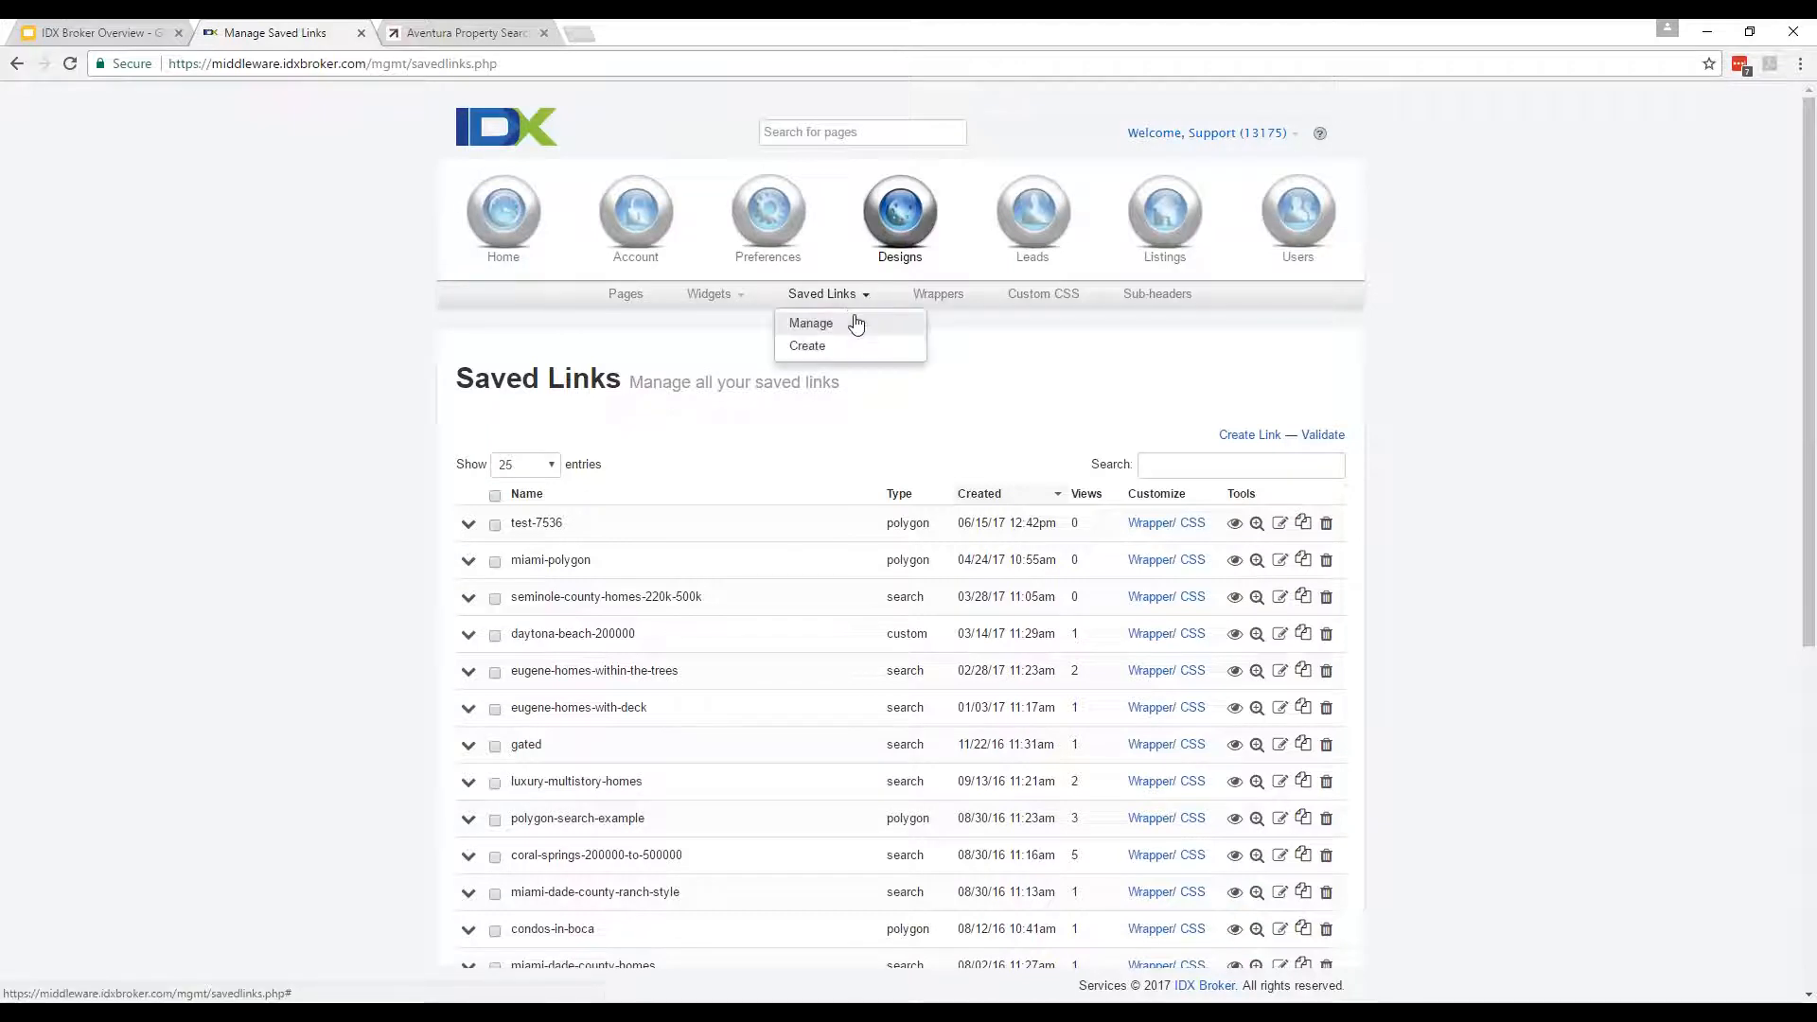
Start a new saved link based on the Advanced Search page.
left_click(852, 348)
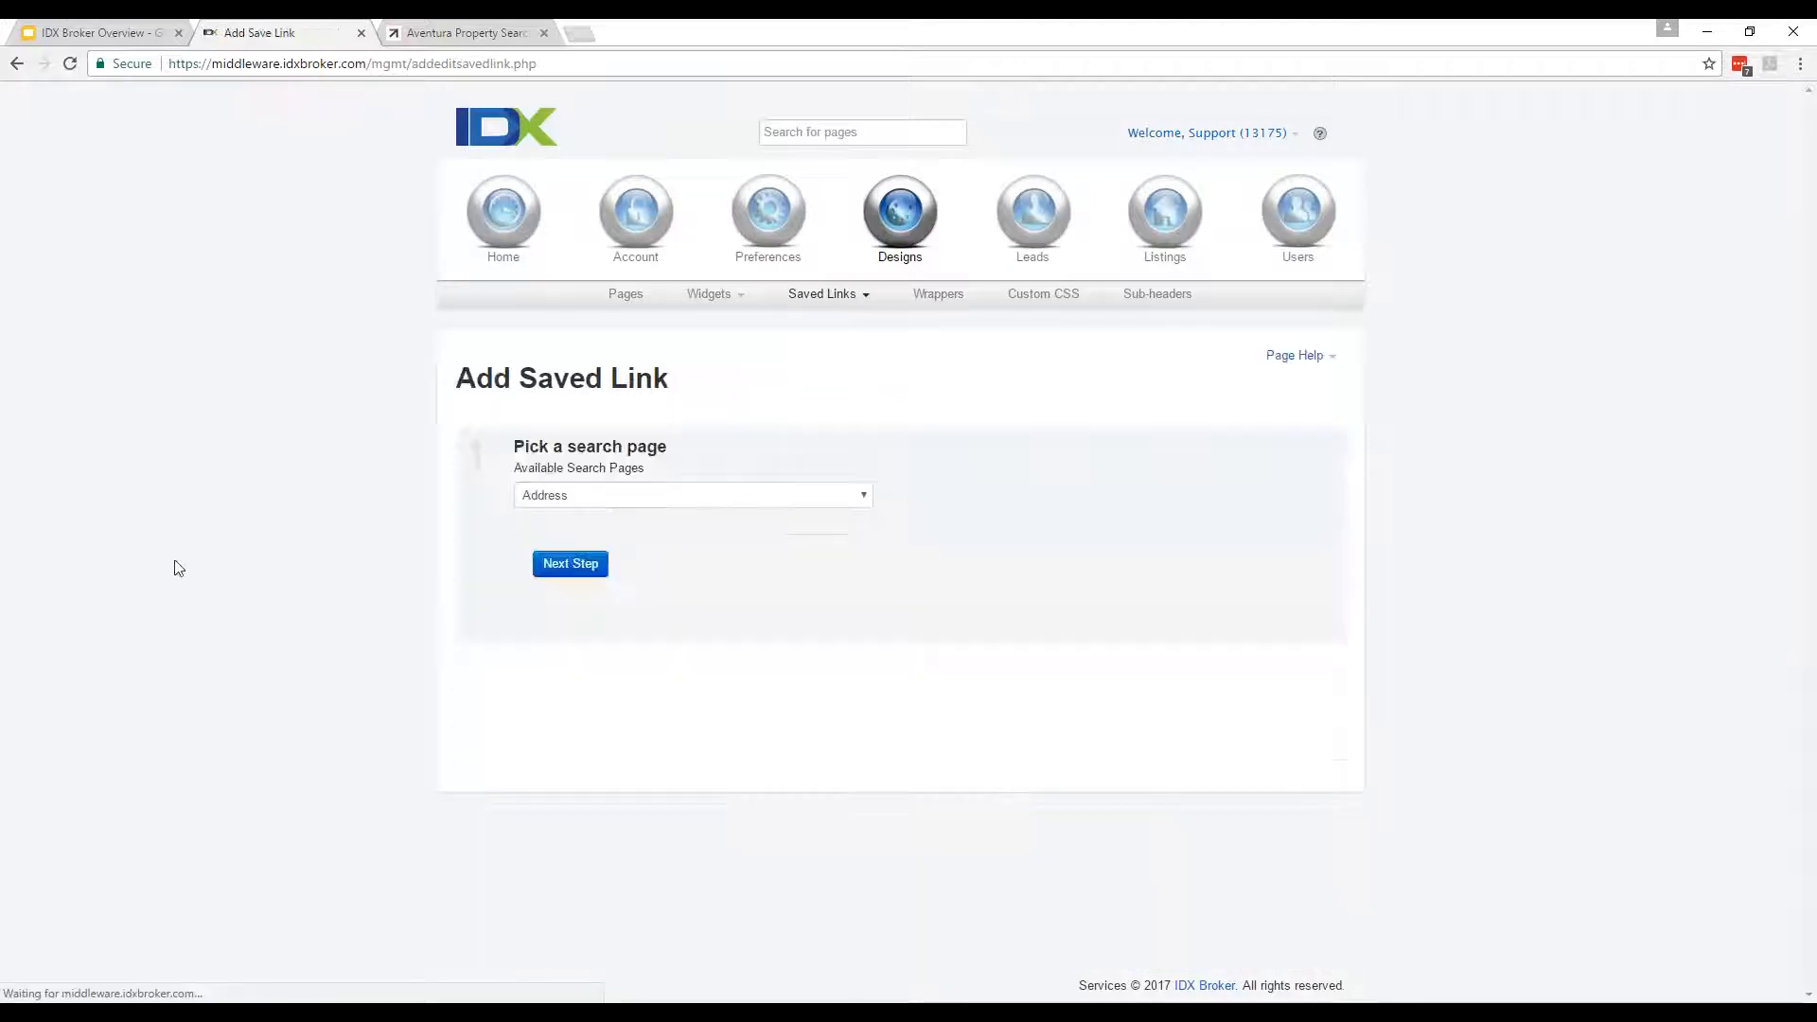
left_click(696, 495)
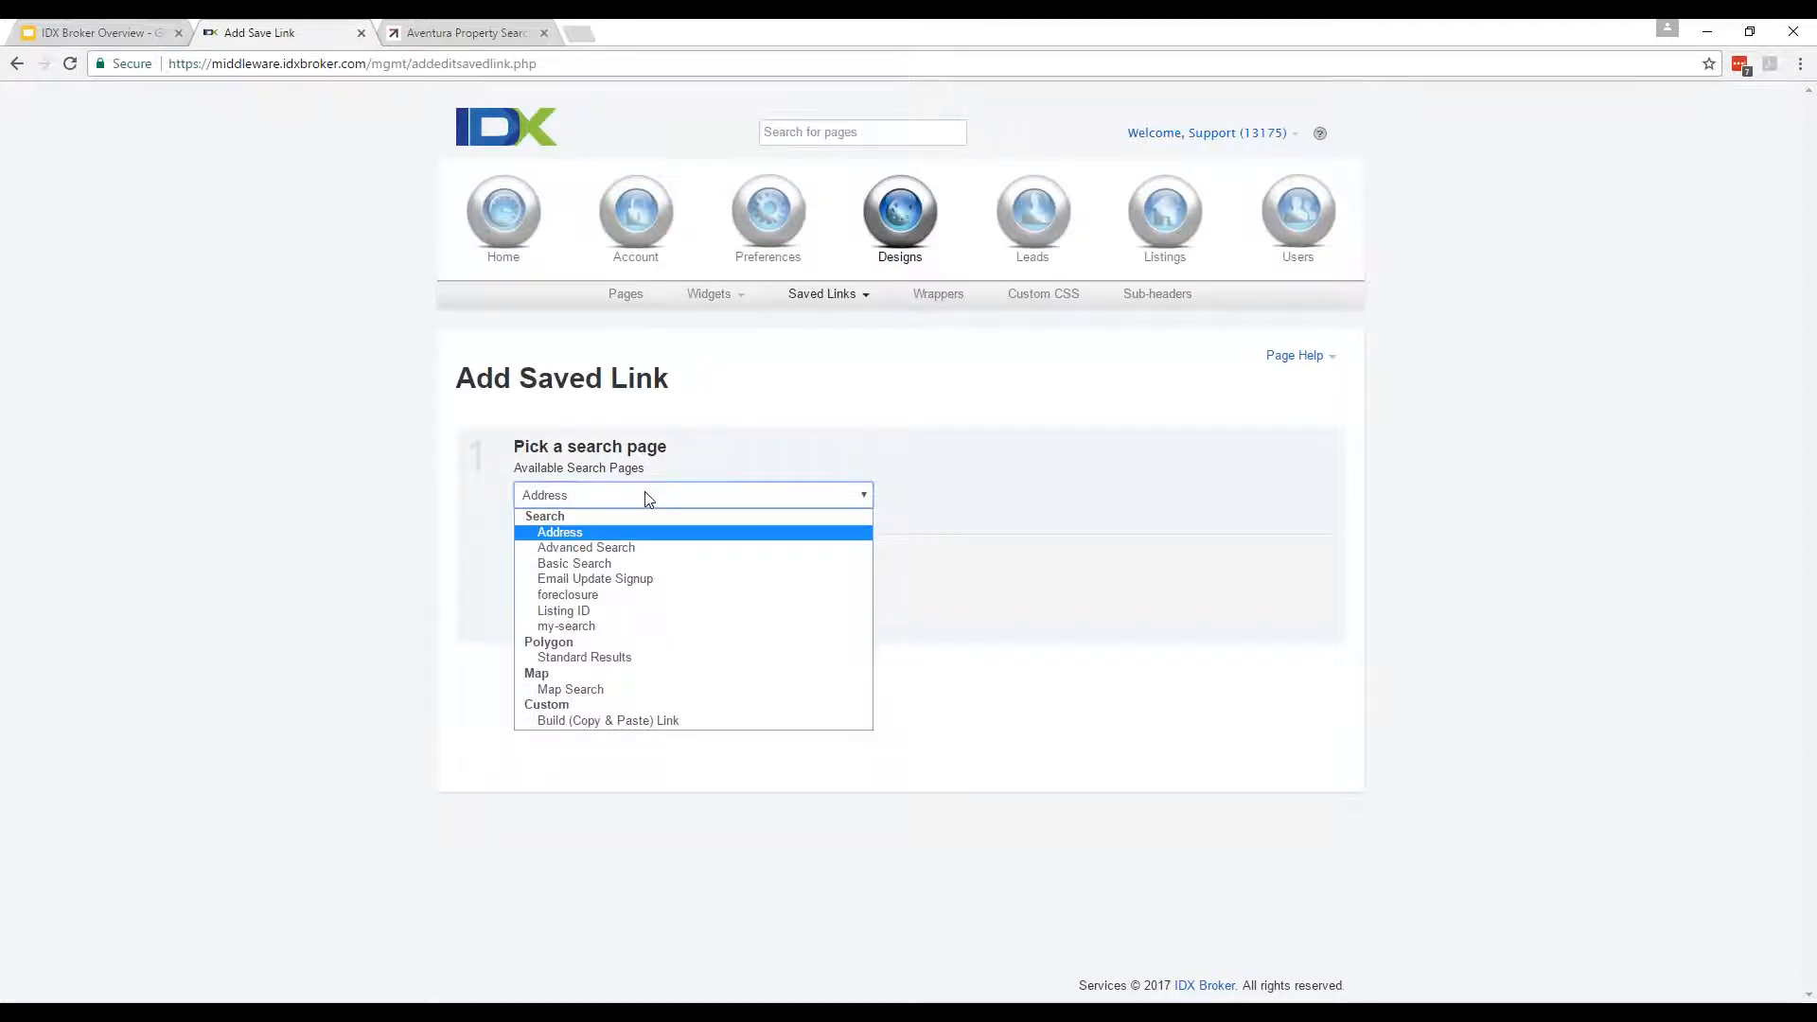
left_click(653, 554)
left_click(538, 568)
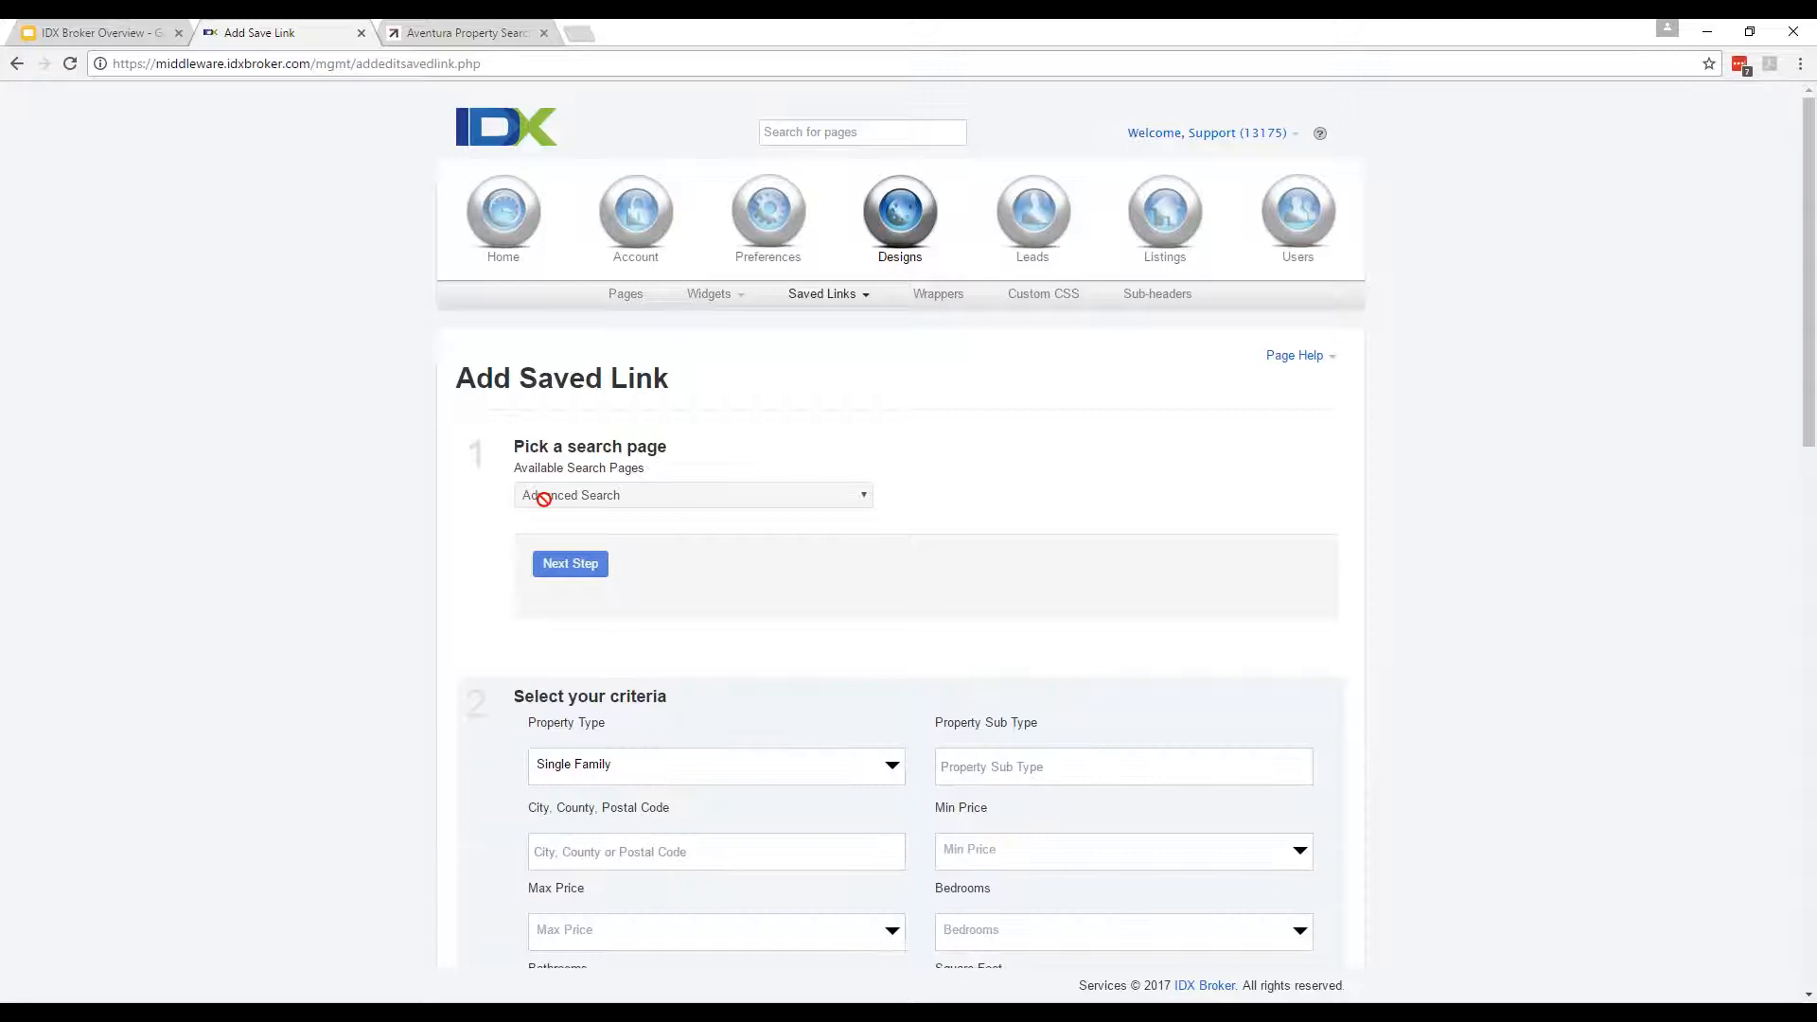
scroll(440, 705, "down", 3)
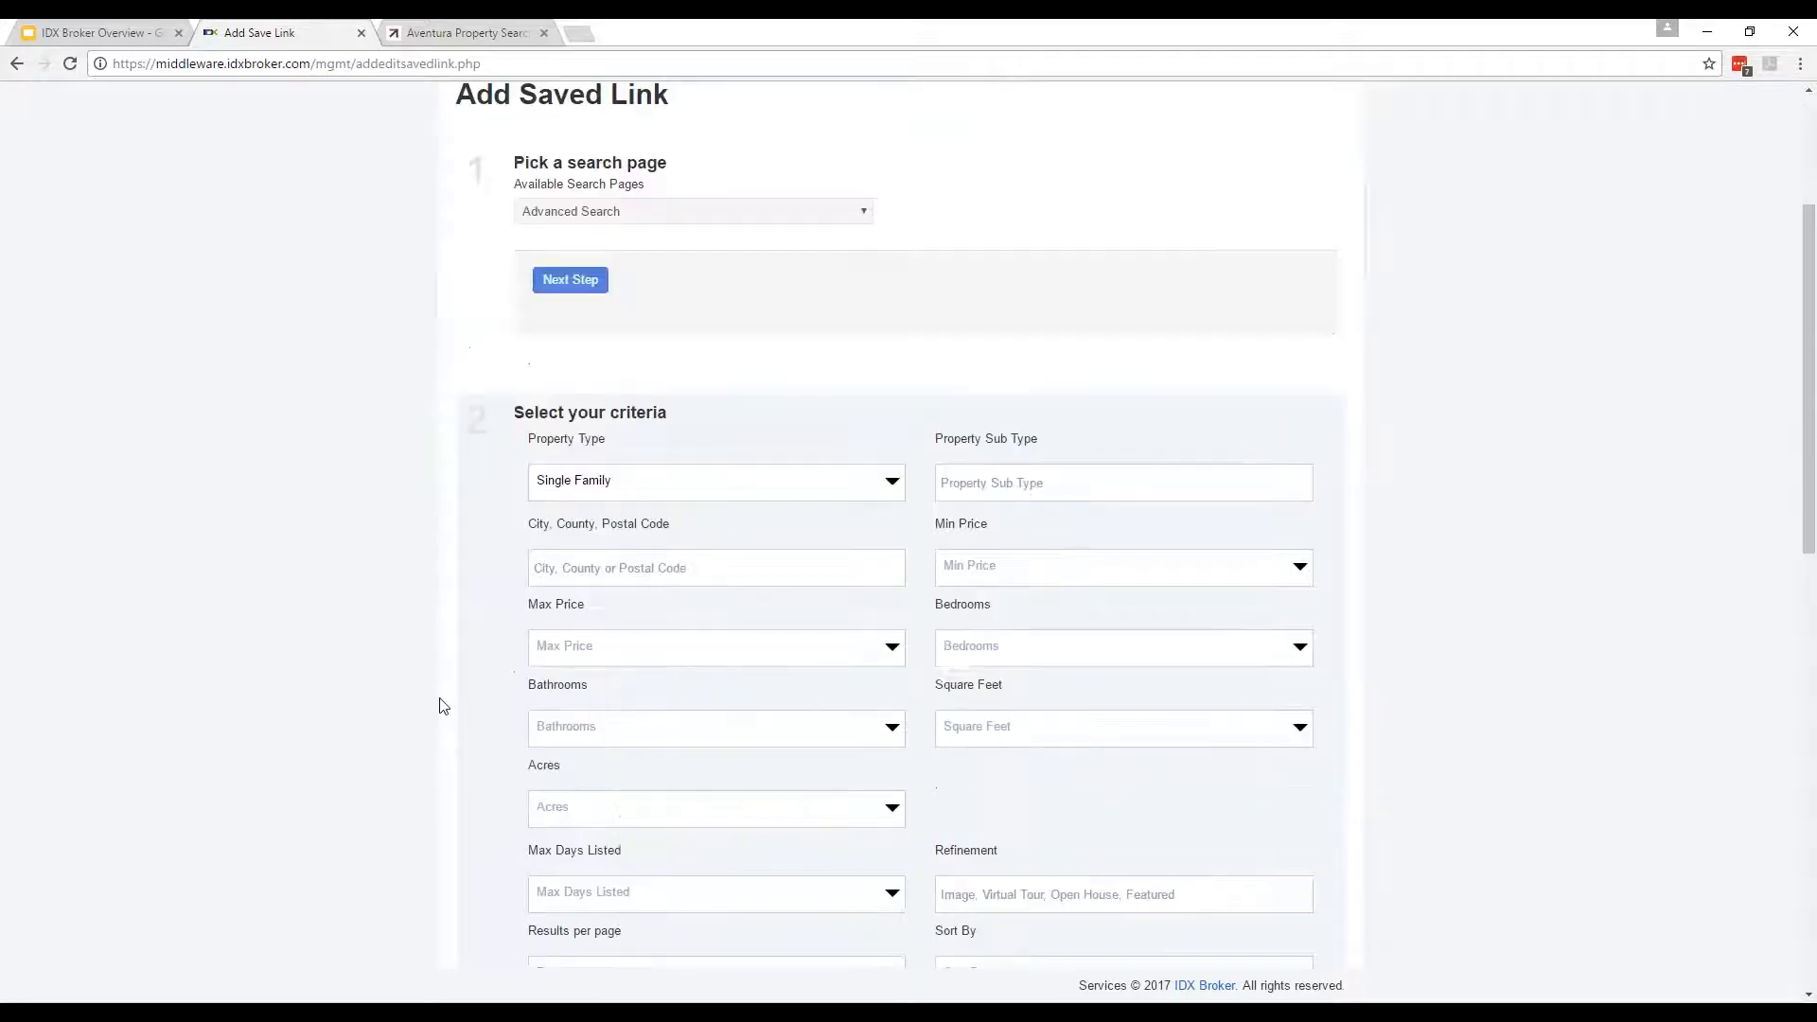
scroll(437, 701, "down", 4)
scroll(438, 682, "up", 1)
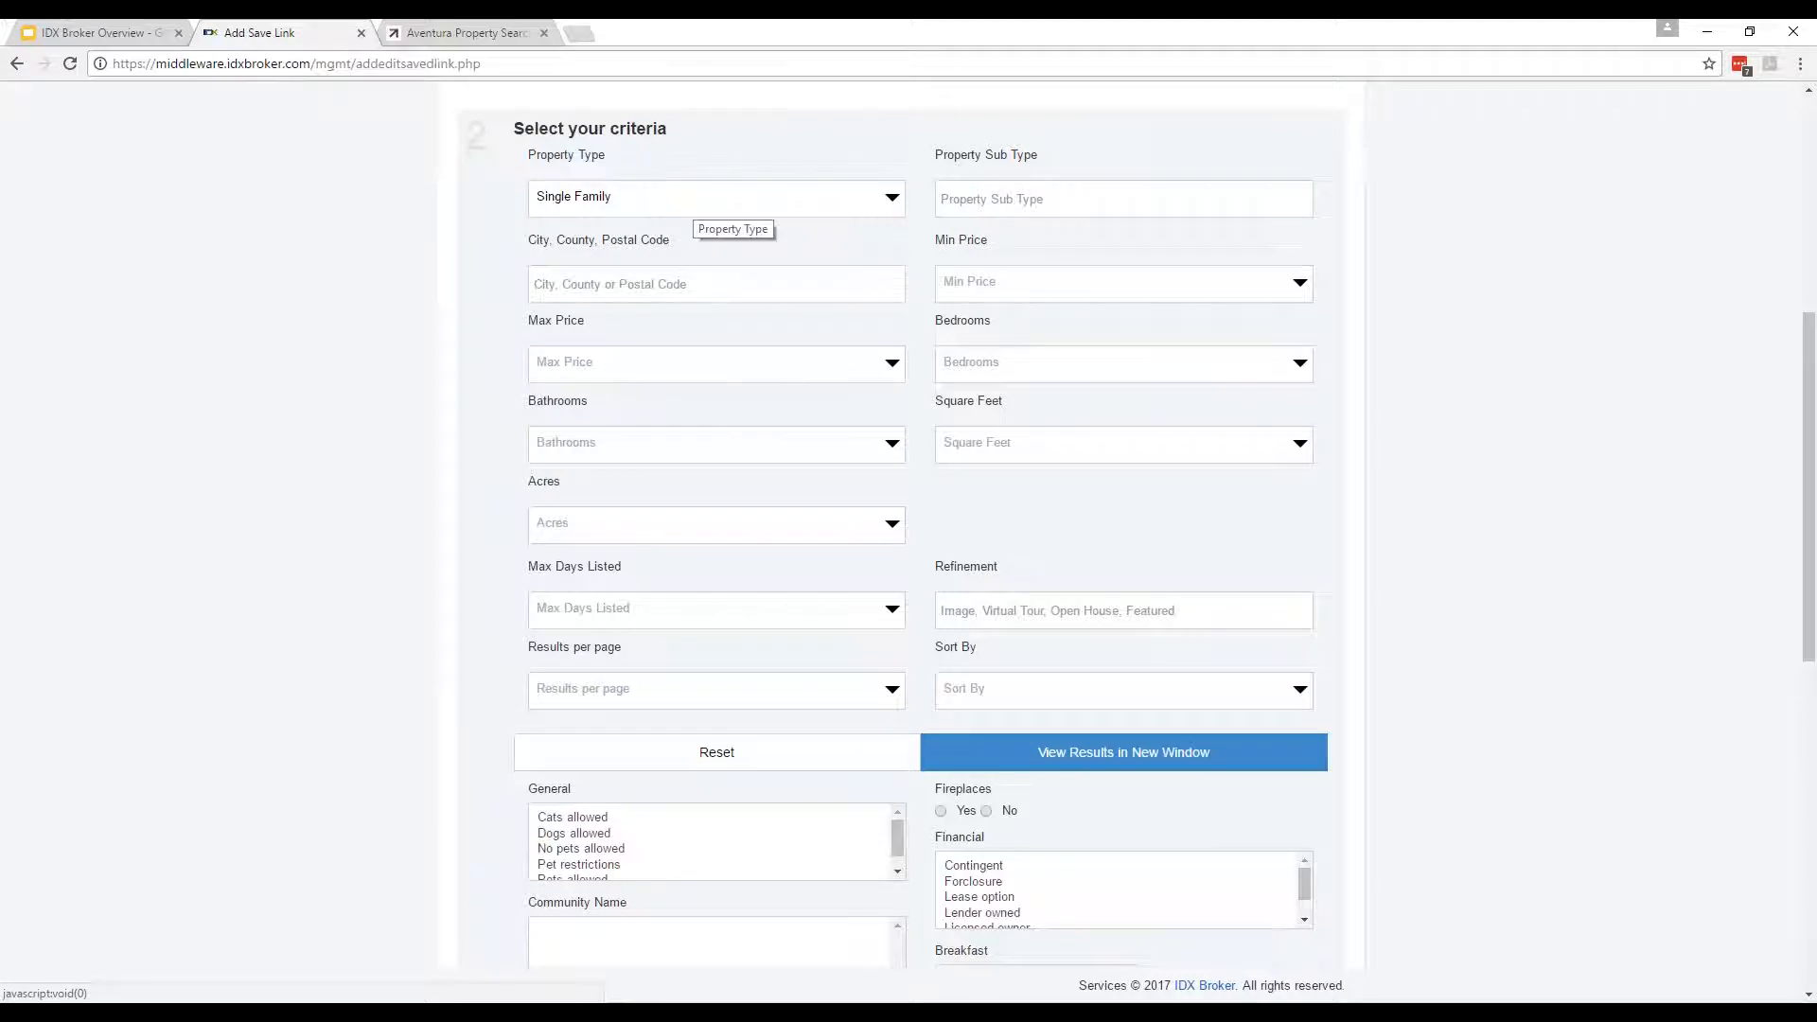
Set the criteria to city Daytona Beach and Ranch style, then go to the naming step.
left_click(673, 282)
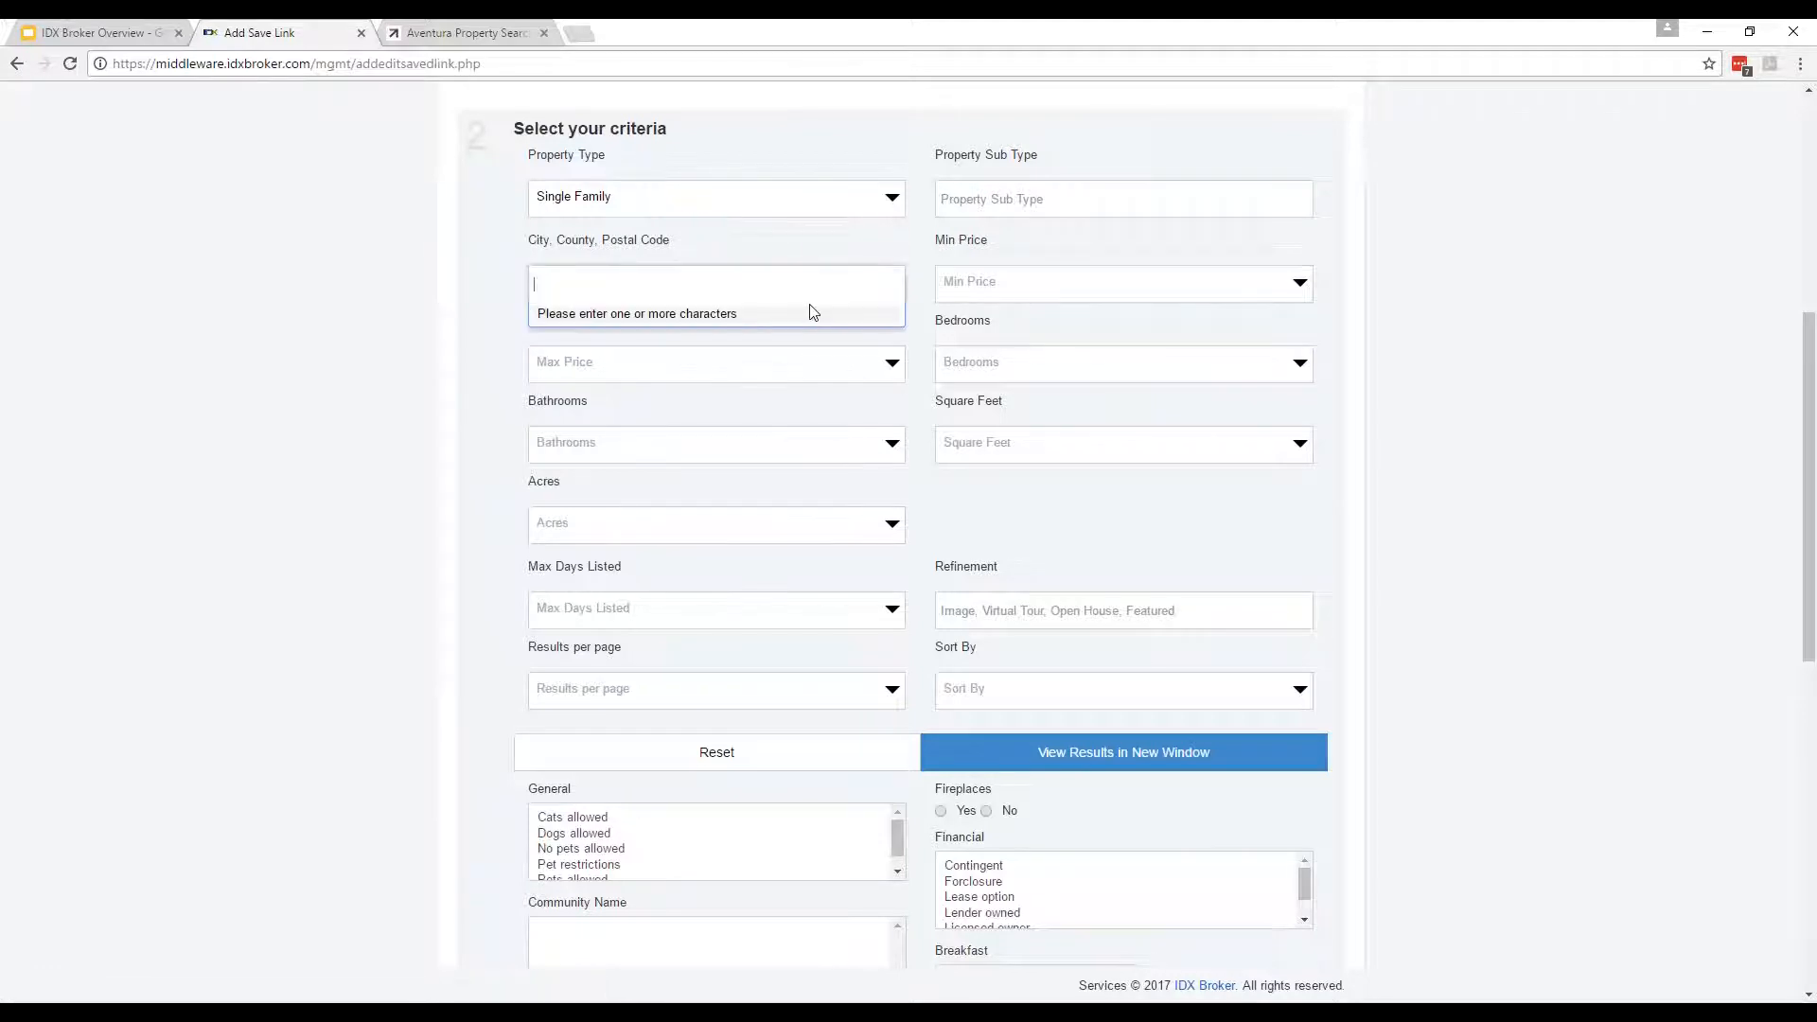
type("Daytona")
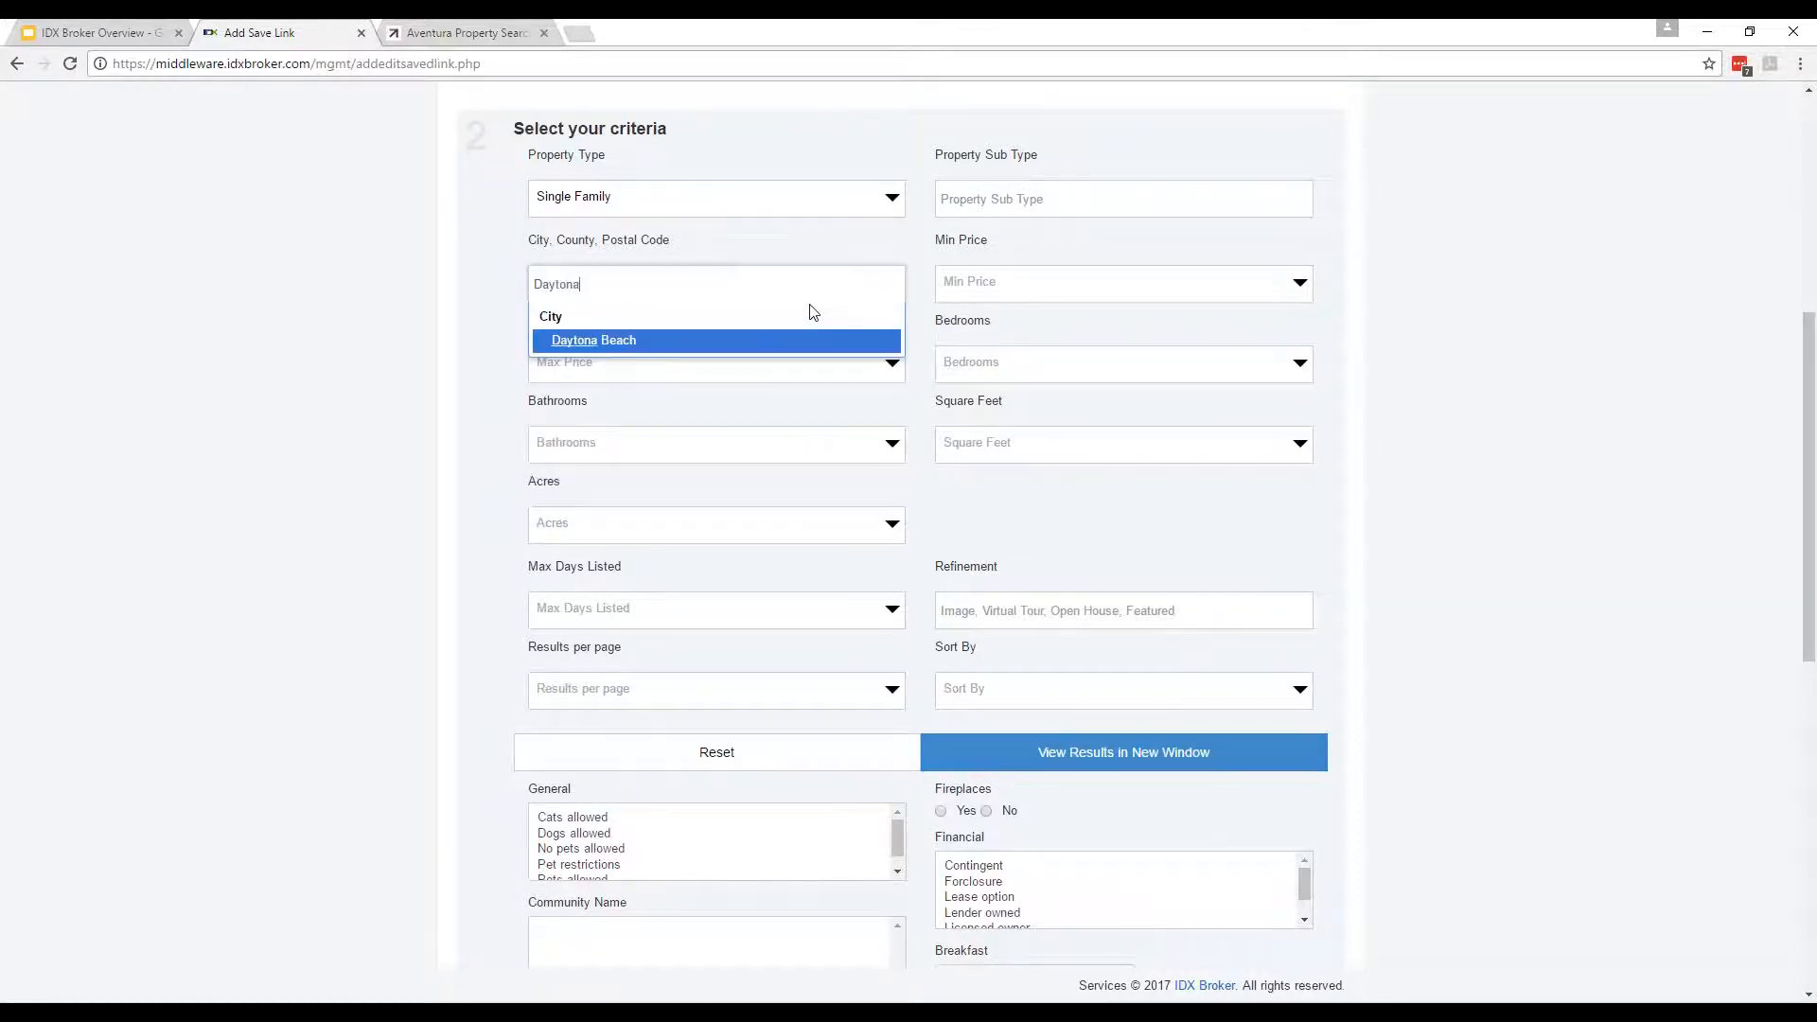
left_click(608, 341)
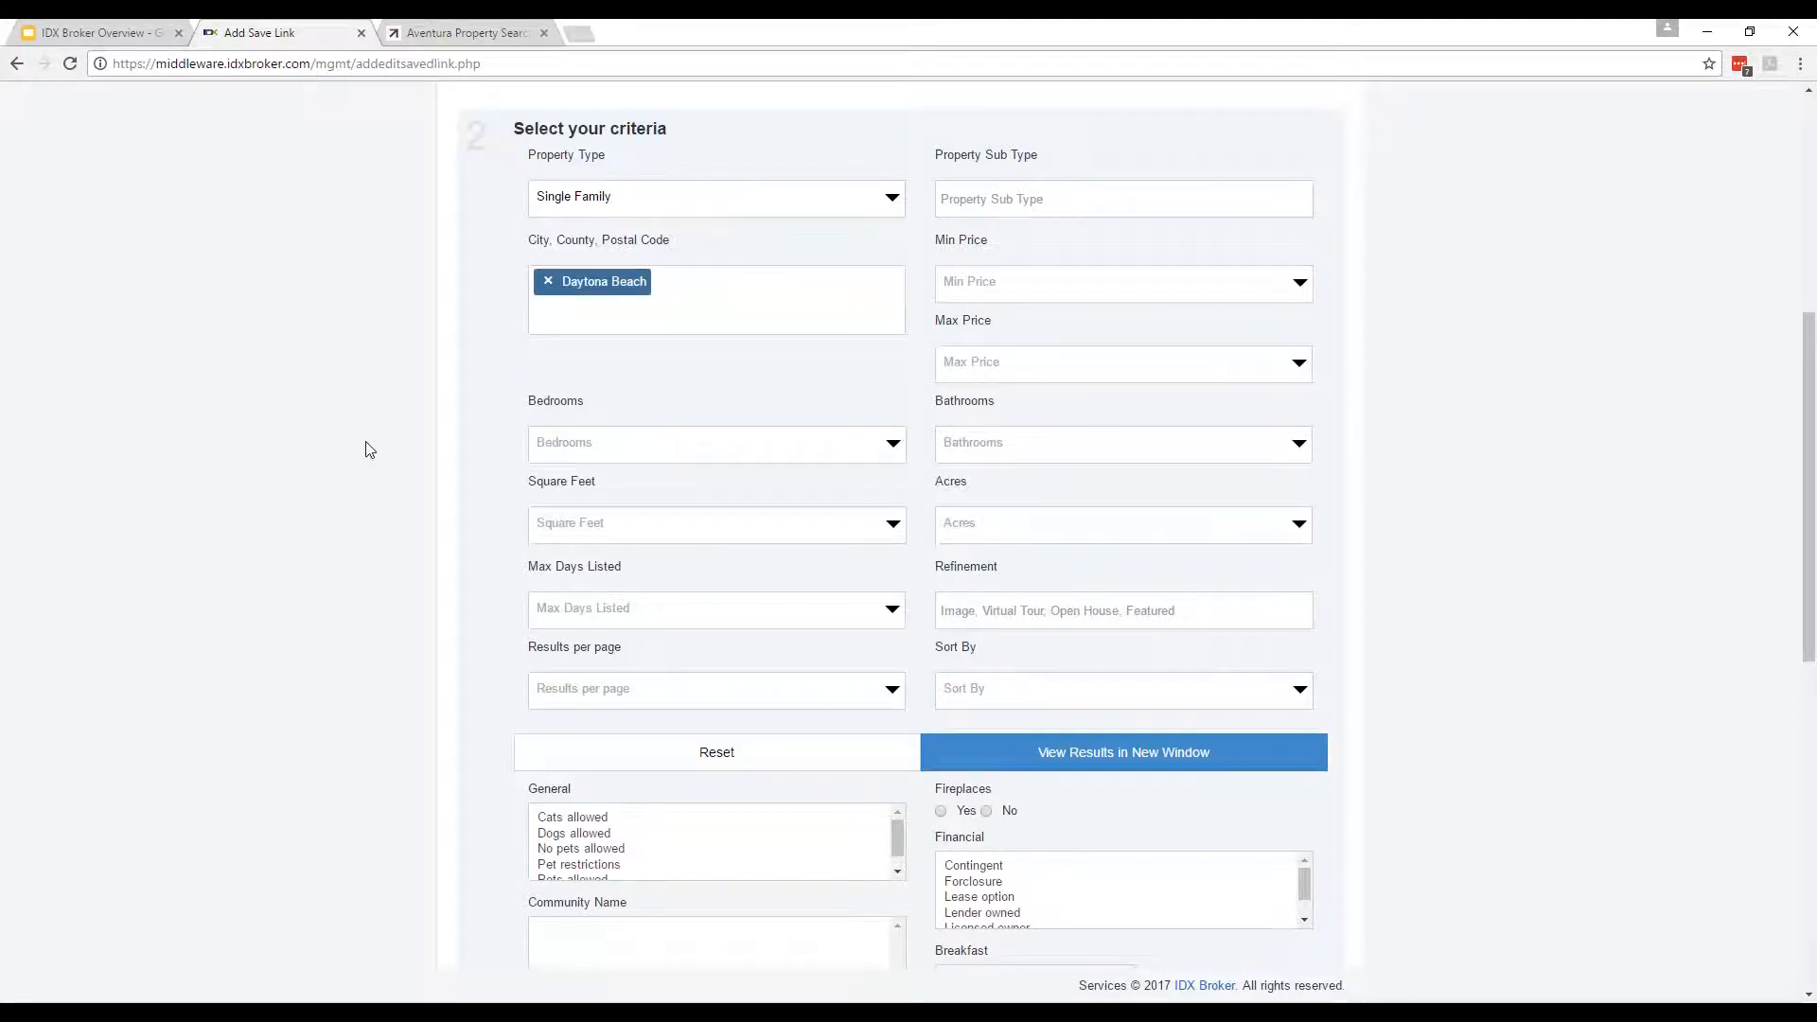
scroll(421, 667, "down", 3)
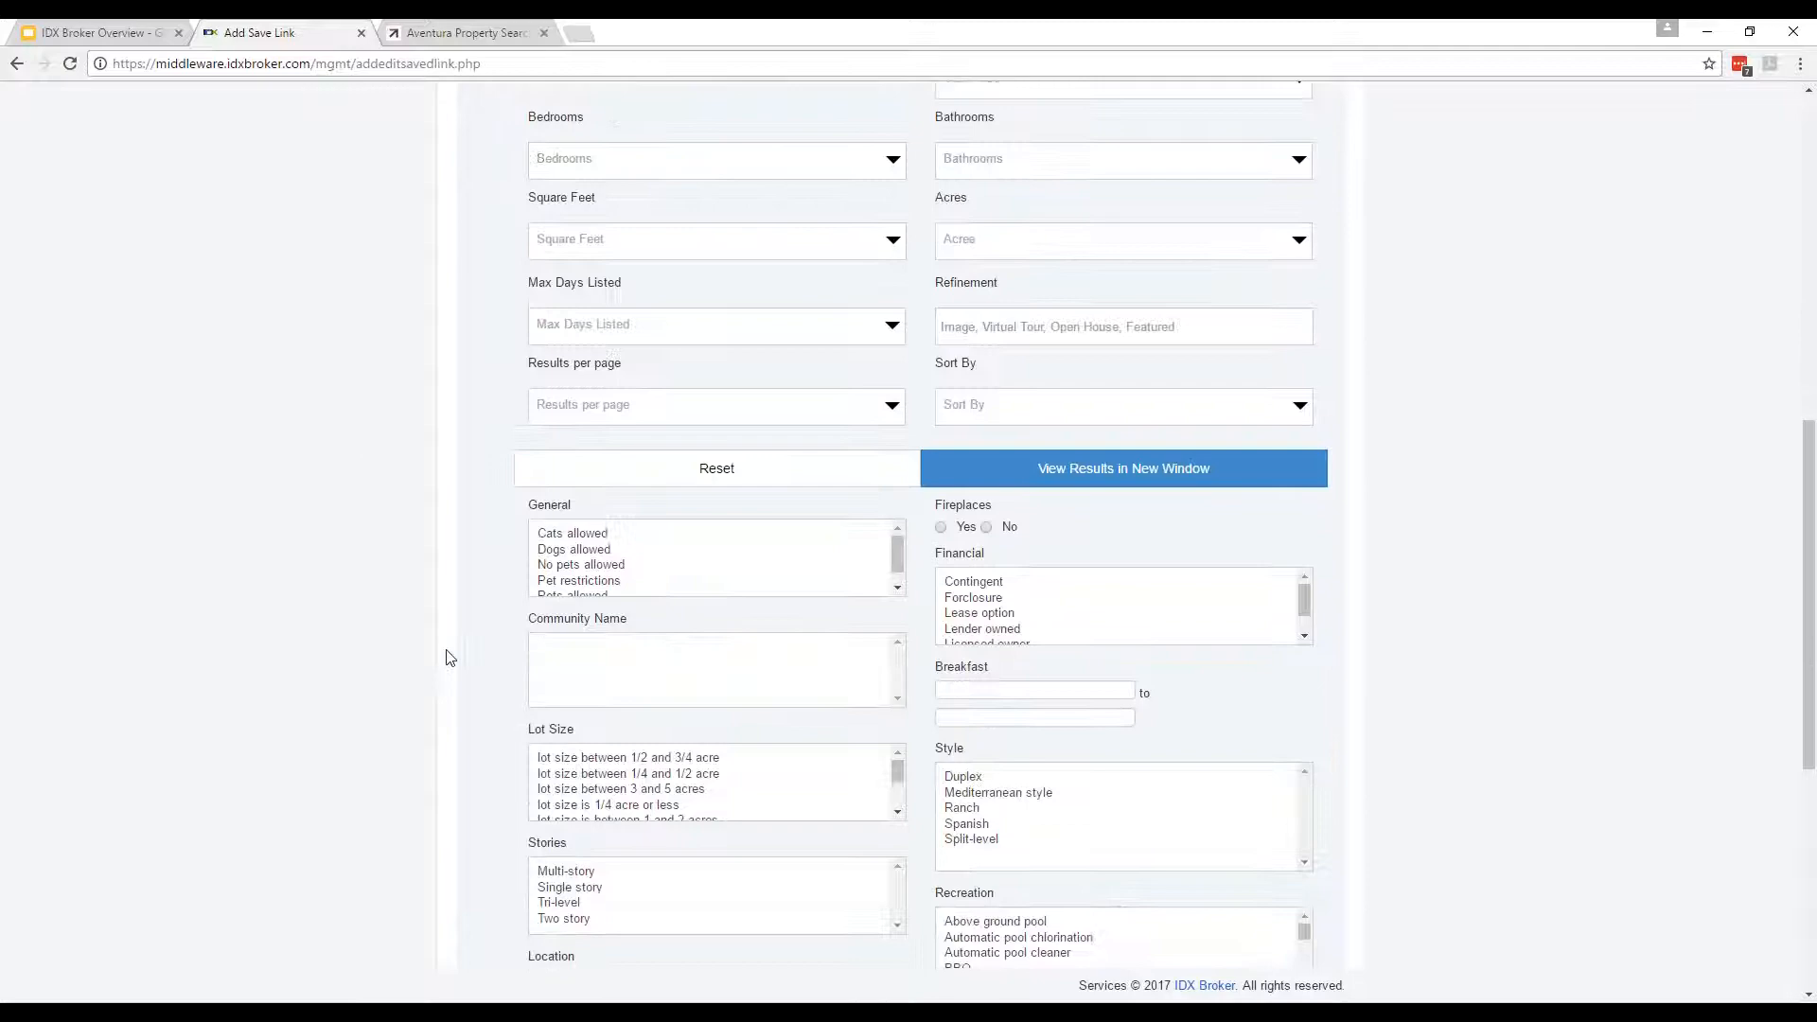
scroll(710, 776, "down", 3)
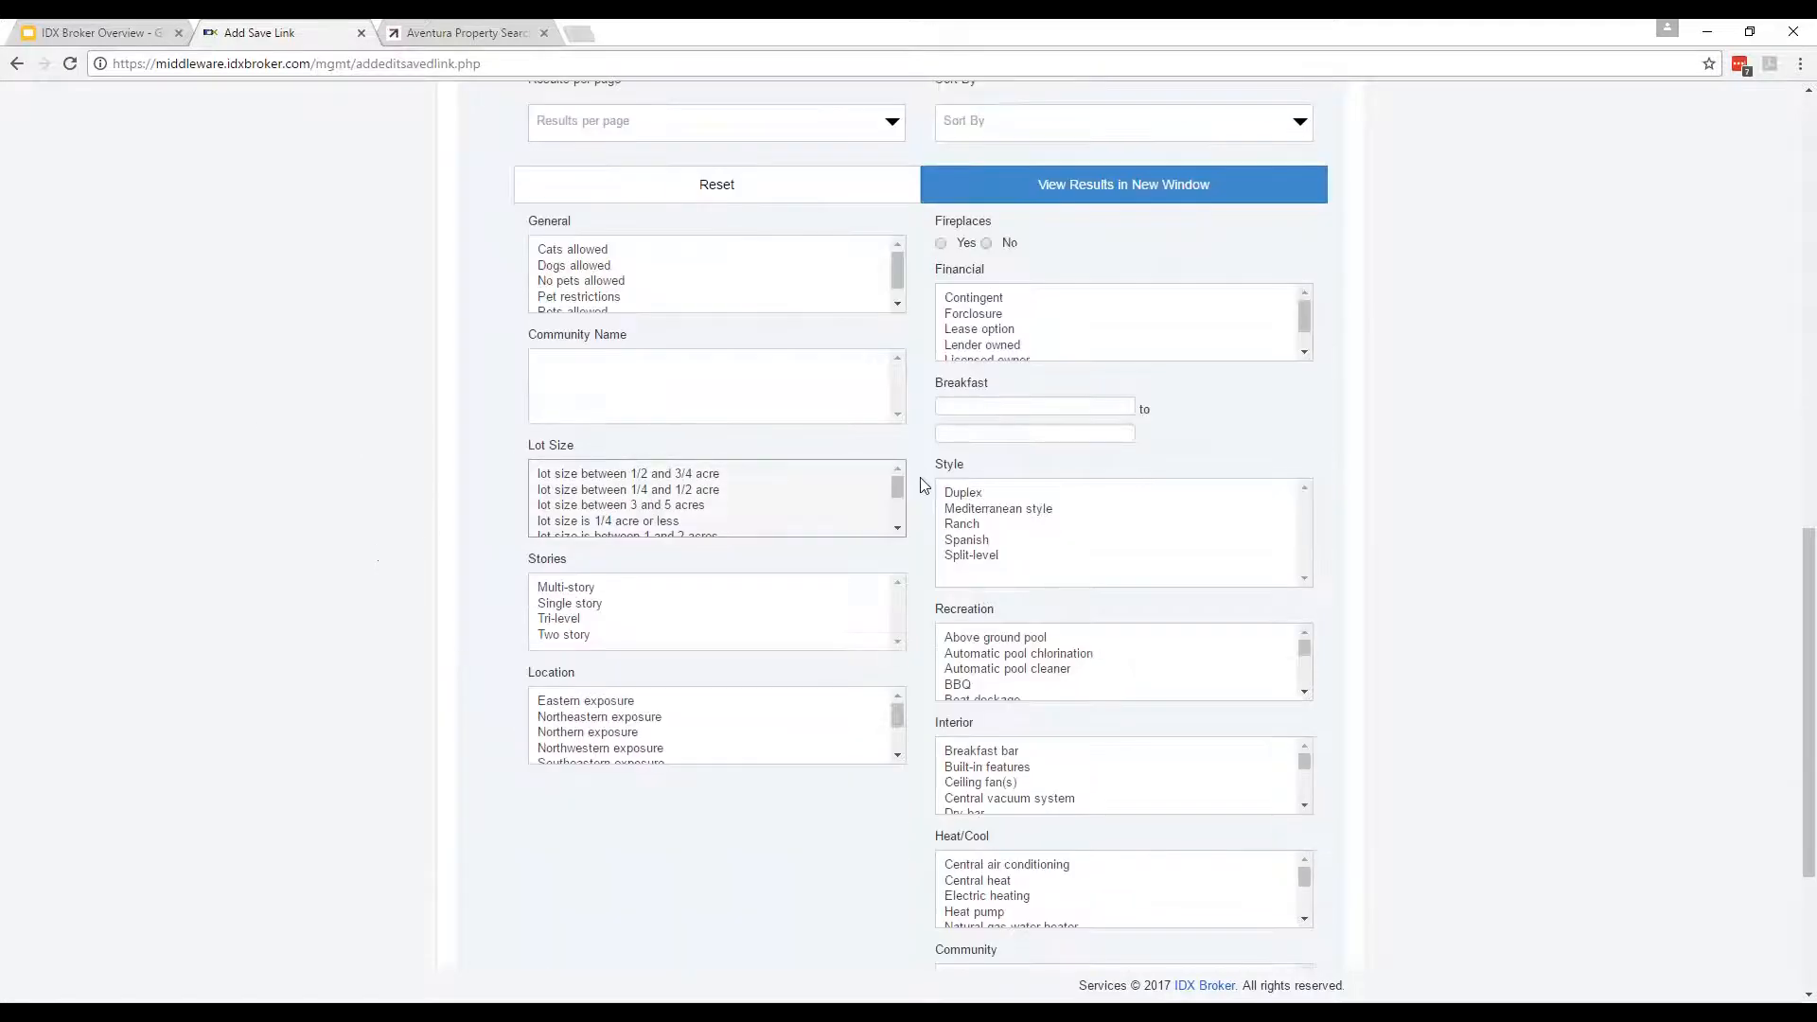
left_click(973, 528)
scroll(282, 598, "down", 3)
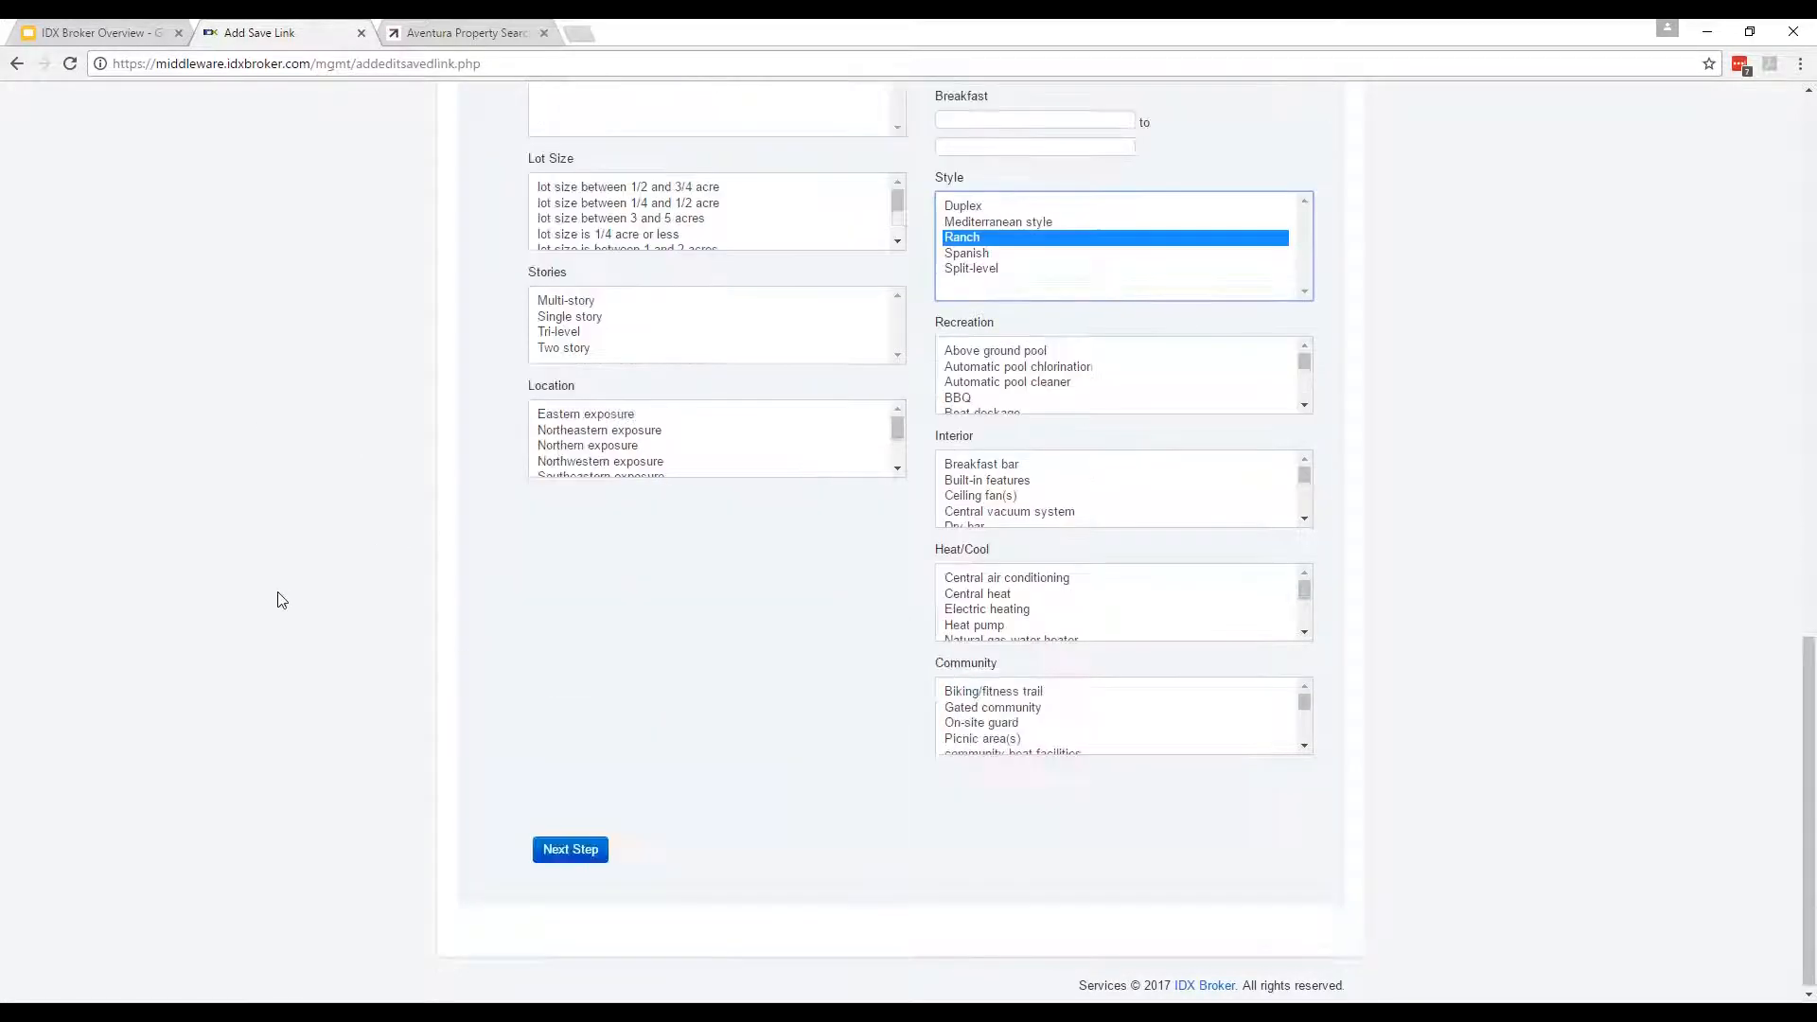
left_click(571, 848)
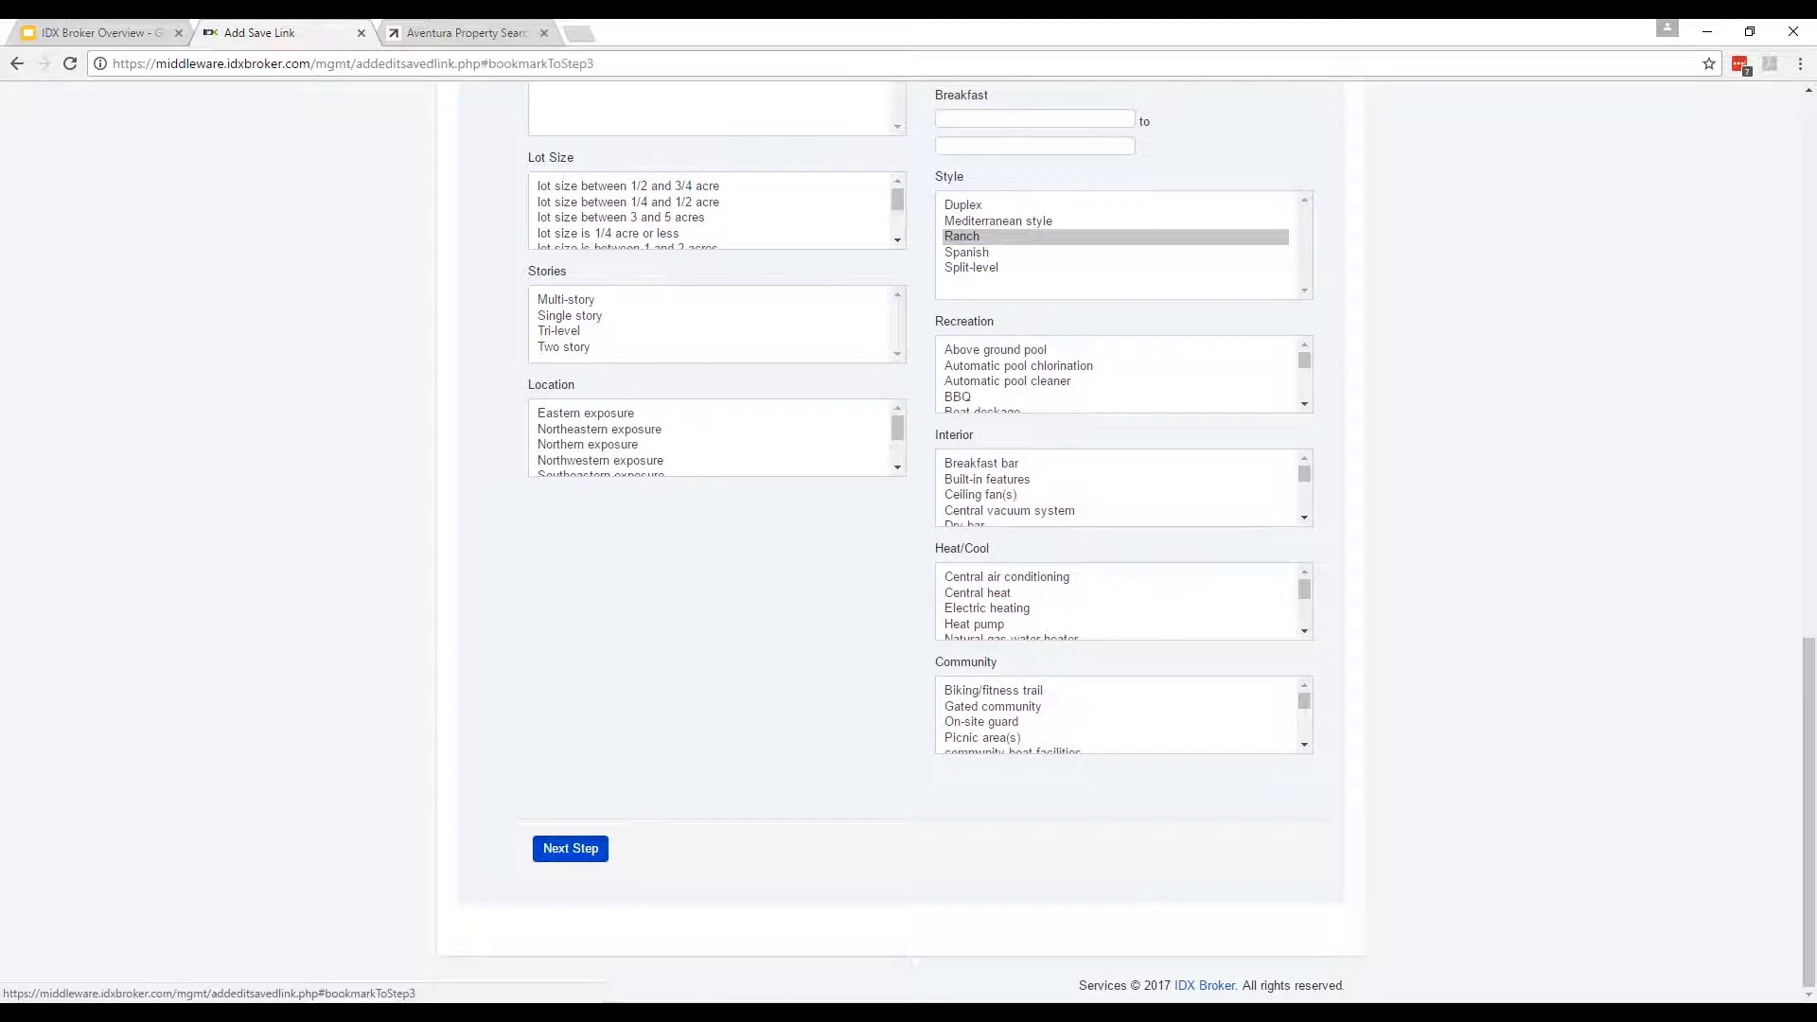
Enter 'Daytona Ranch' as the page title, with no trailing space.
scroll(324, 875, "up", 6)
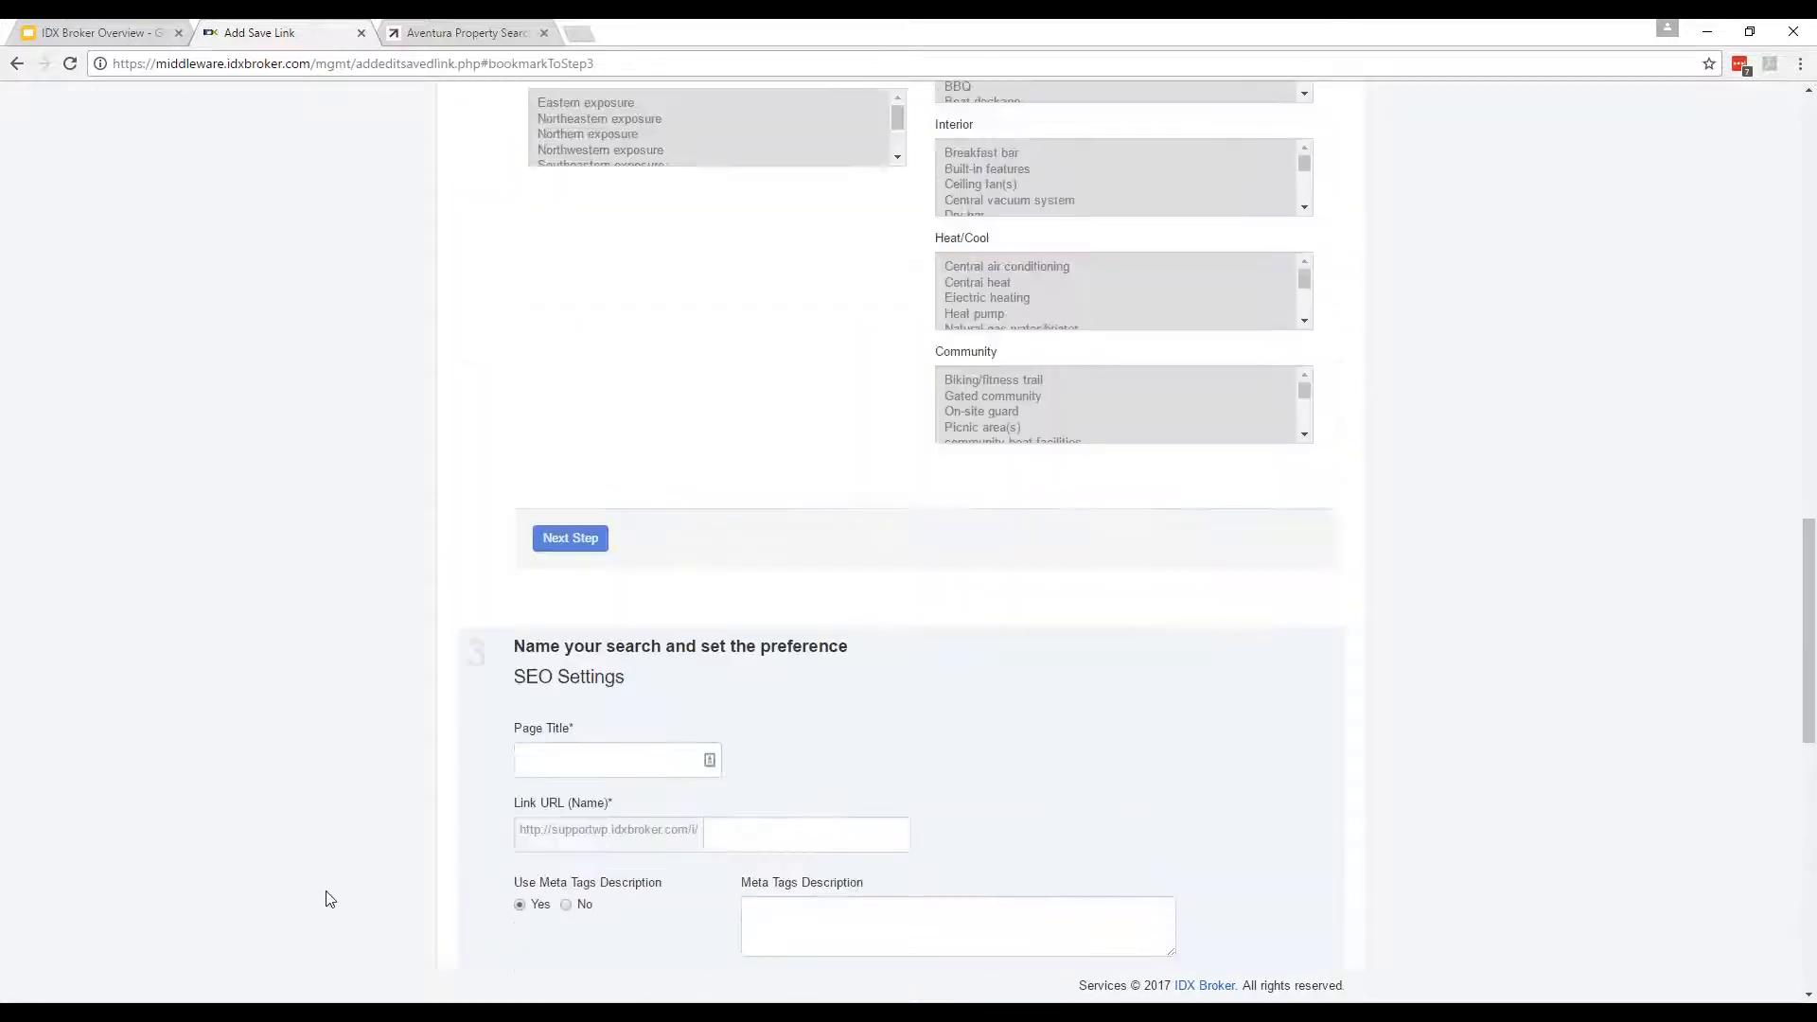
left_click(700, 782)
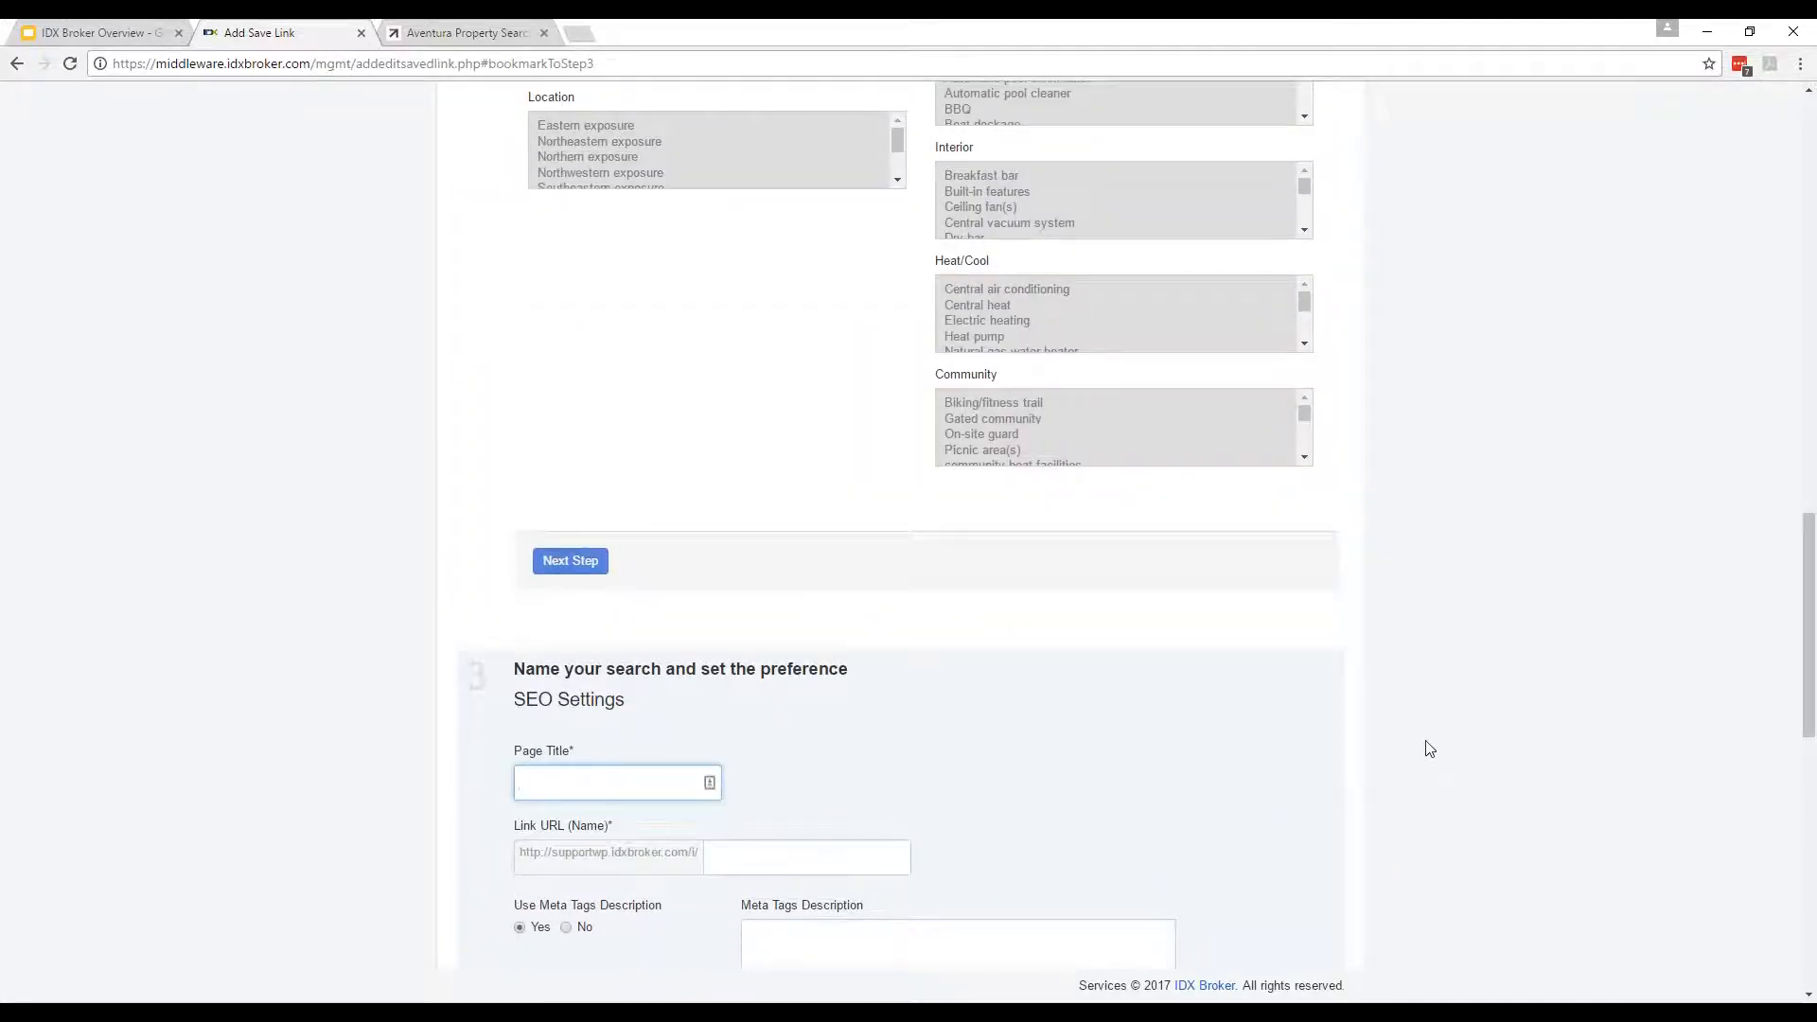
type("Daytona Ranch")
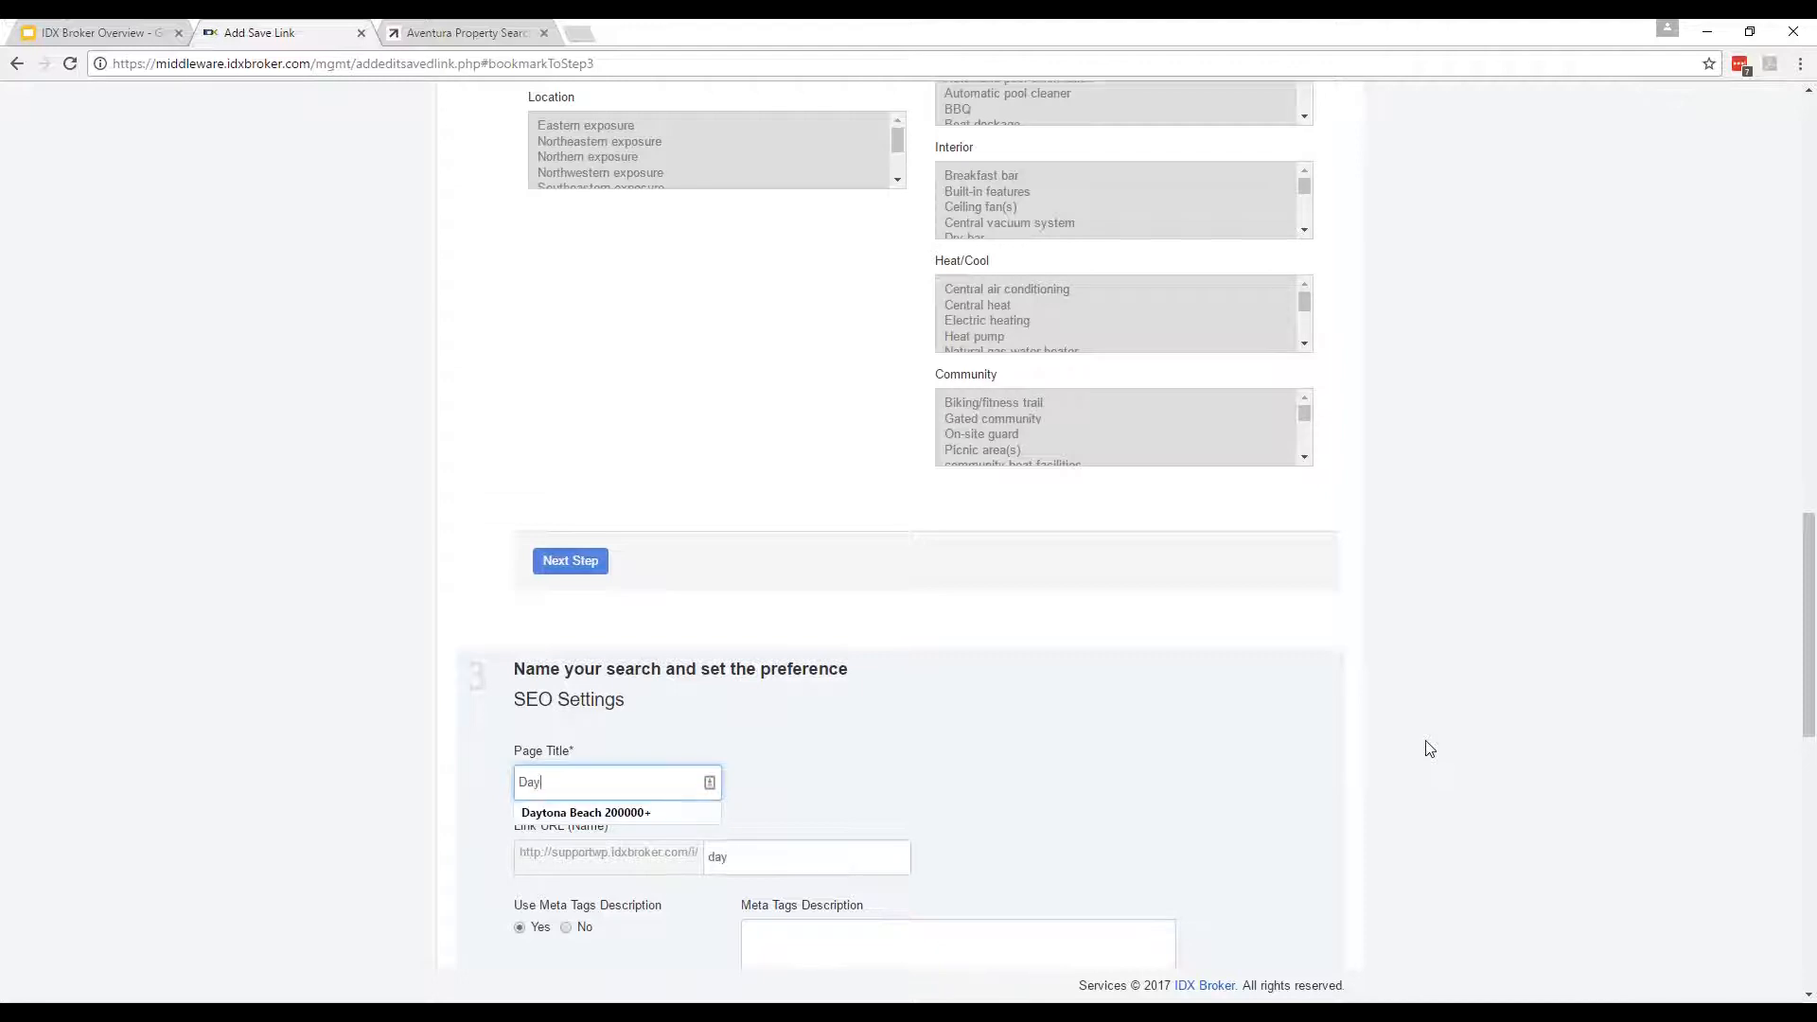
scroll(1424, 747, "down", 2)
key("BackSpace")
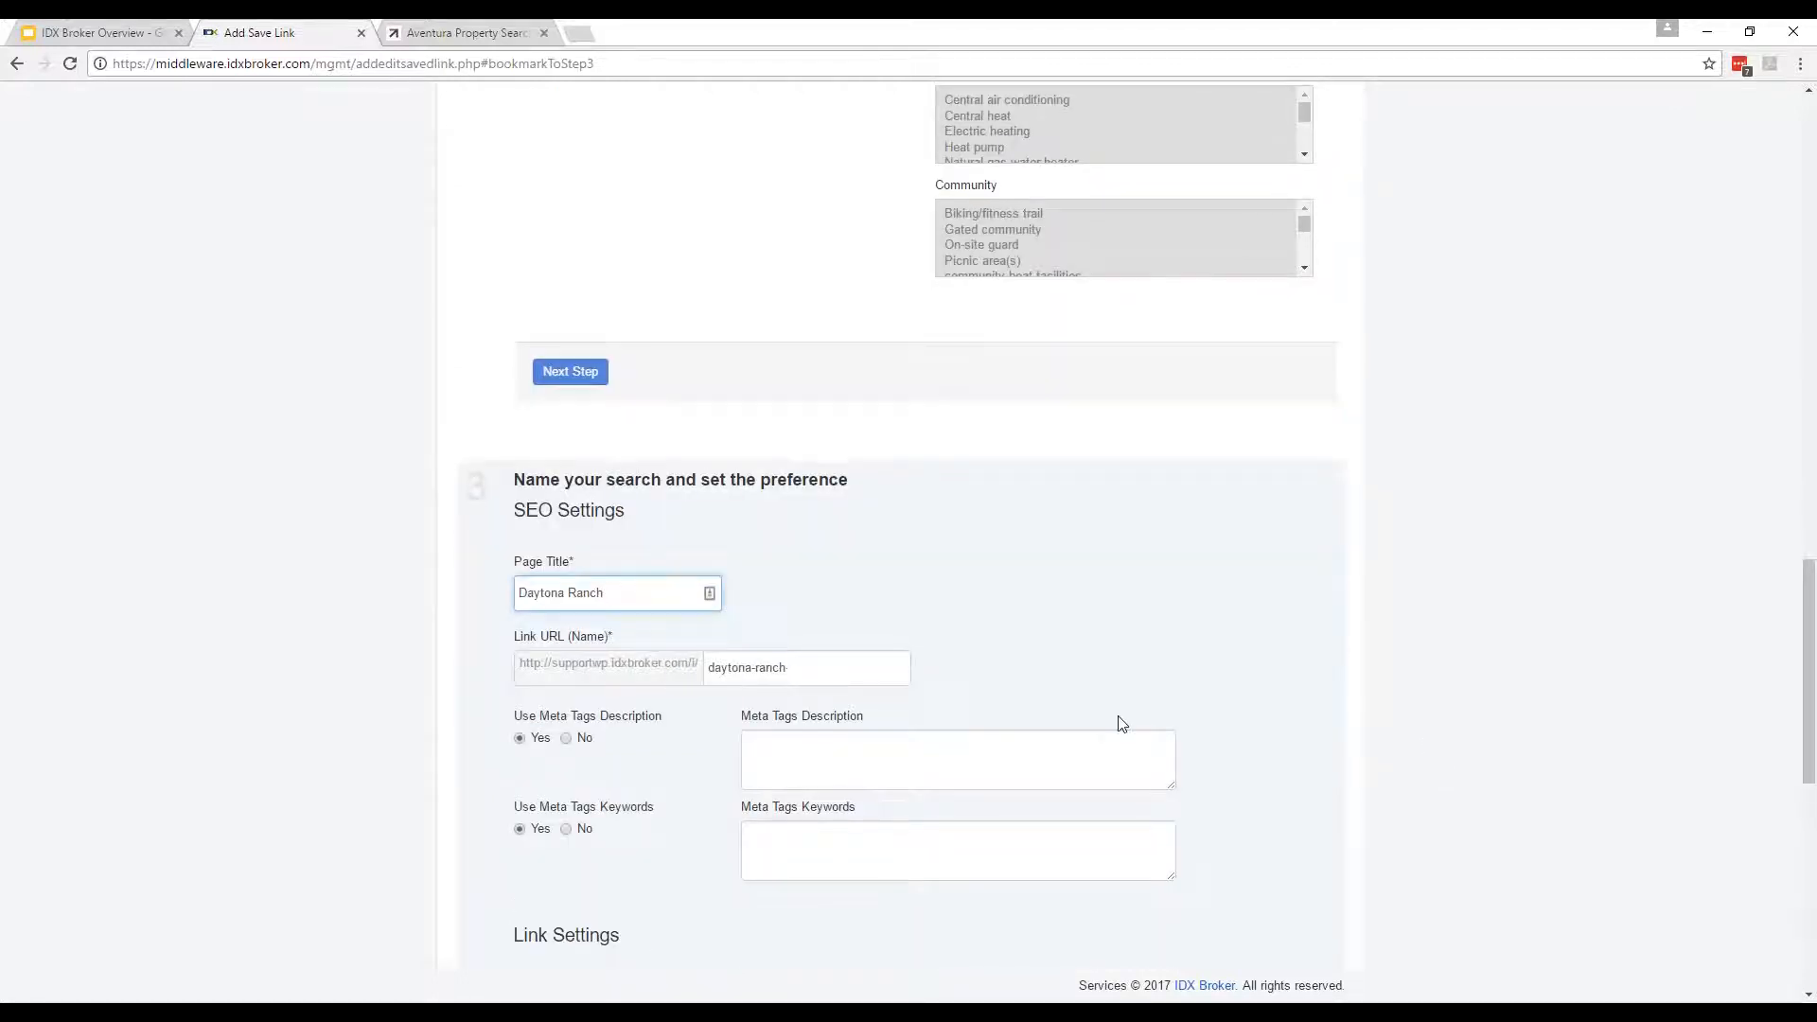
scroll(991, 985, "down", 1)
scroll(1329, 796, "down", 3)
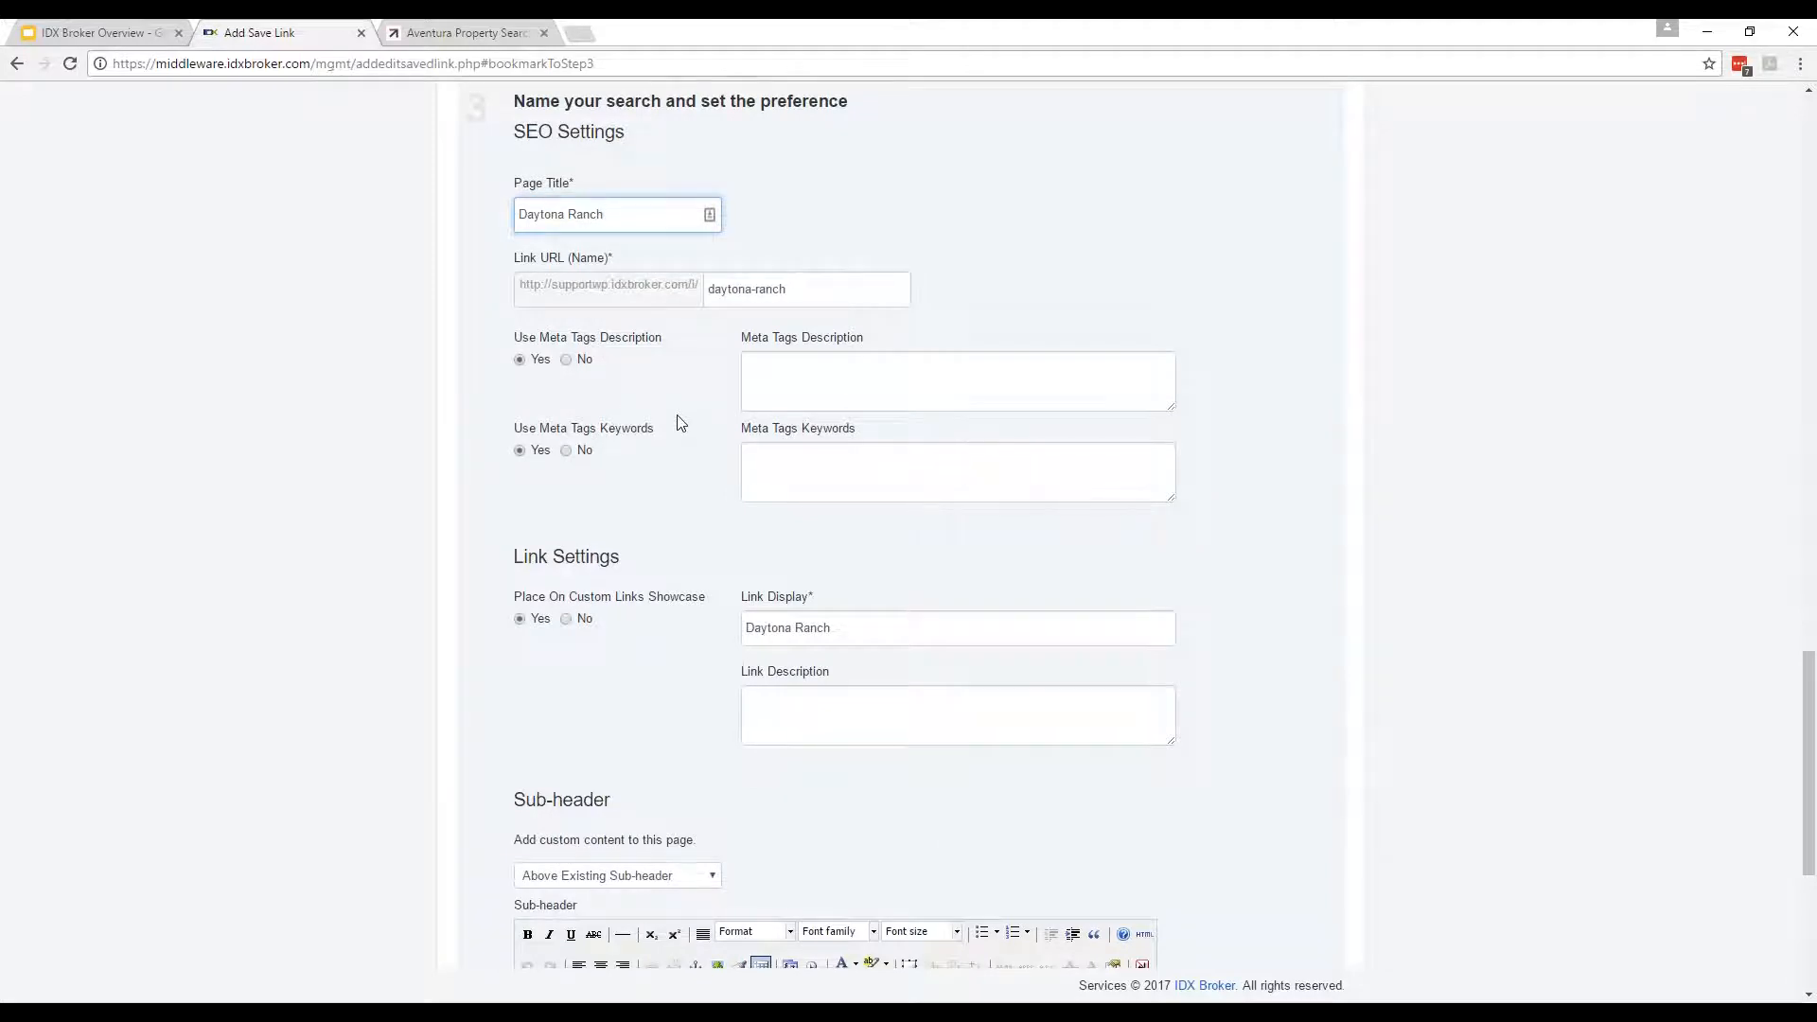
Leave the meta description and sub-header blank and keep the agent set to ---.
left_click(775, 383)
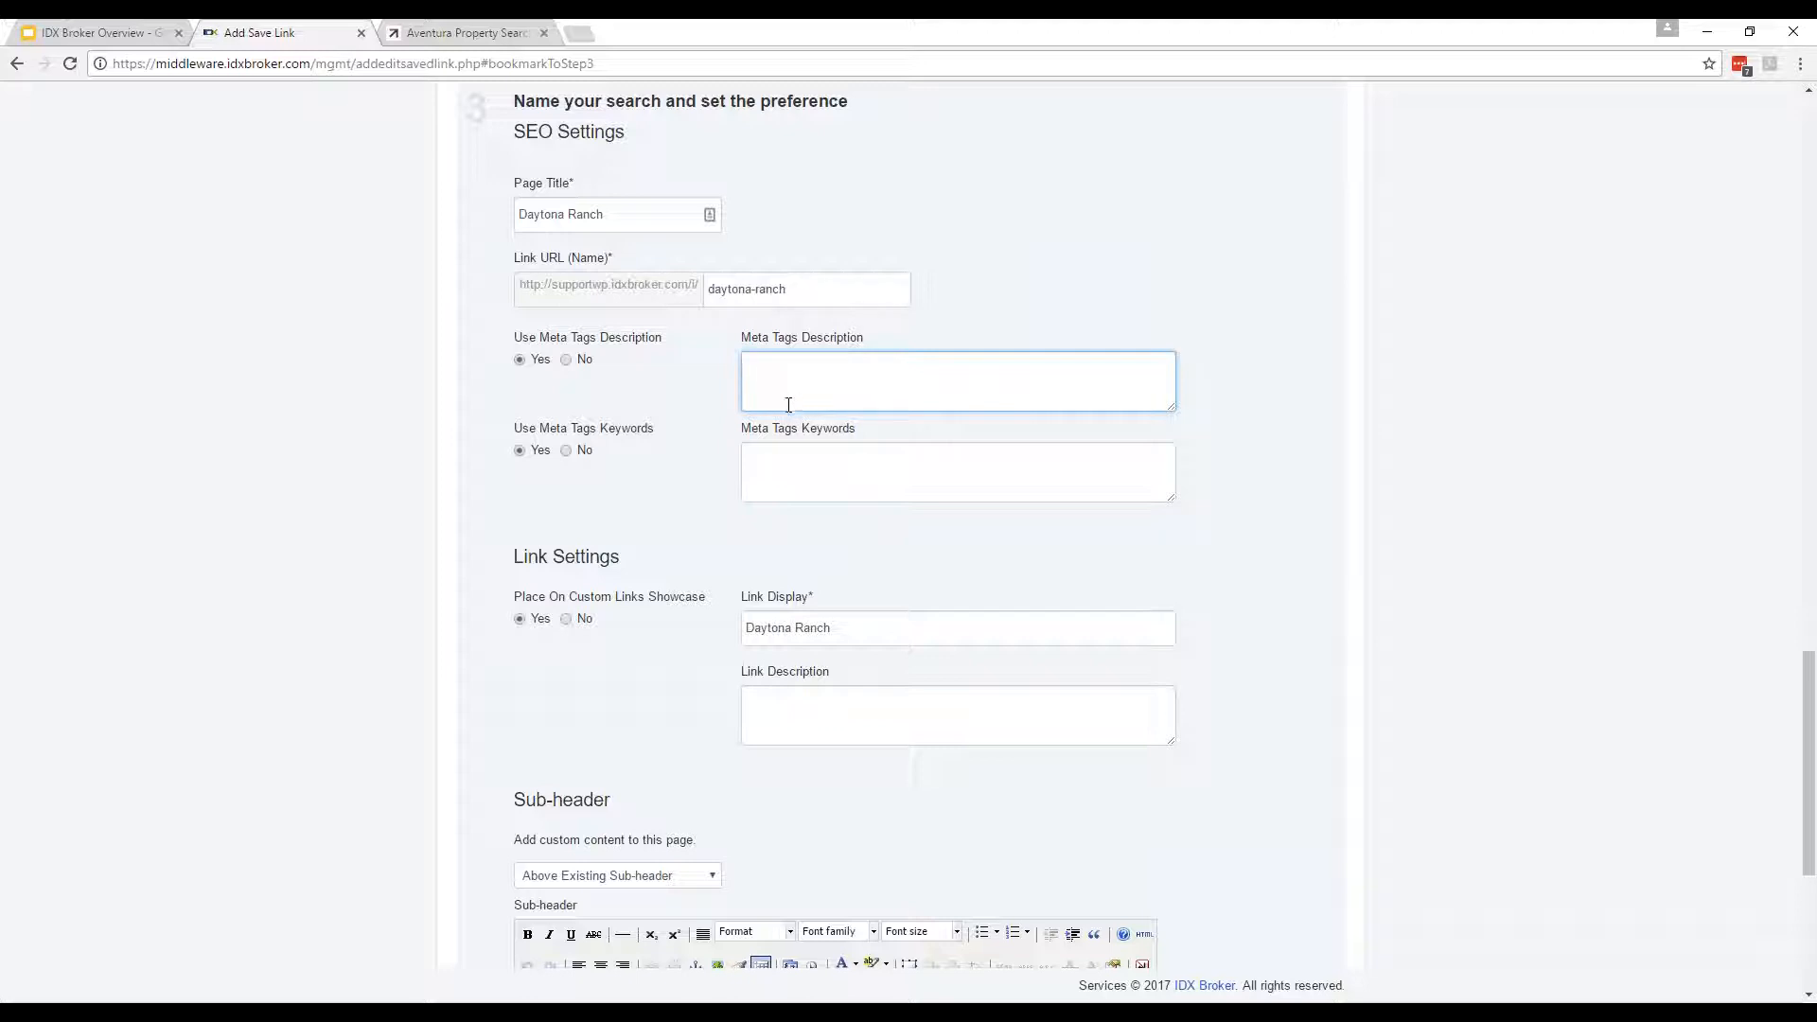
left_click(1742, 474)
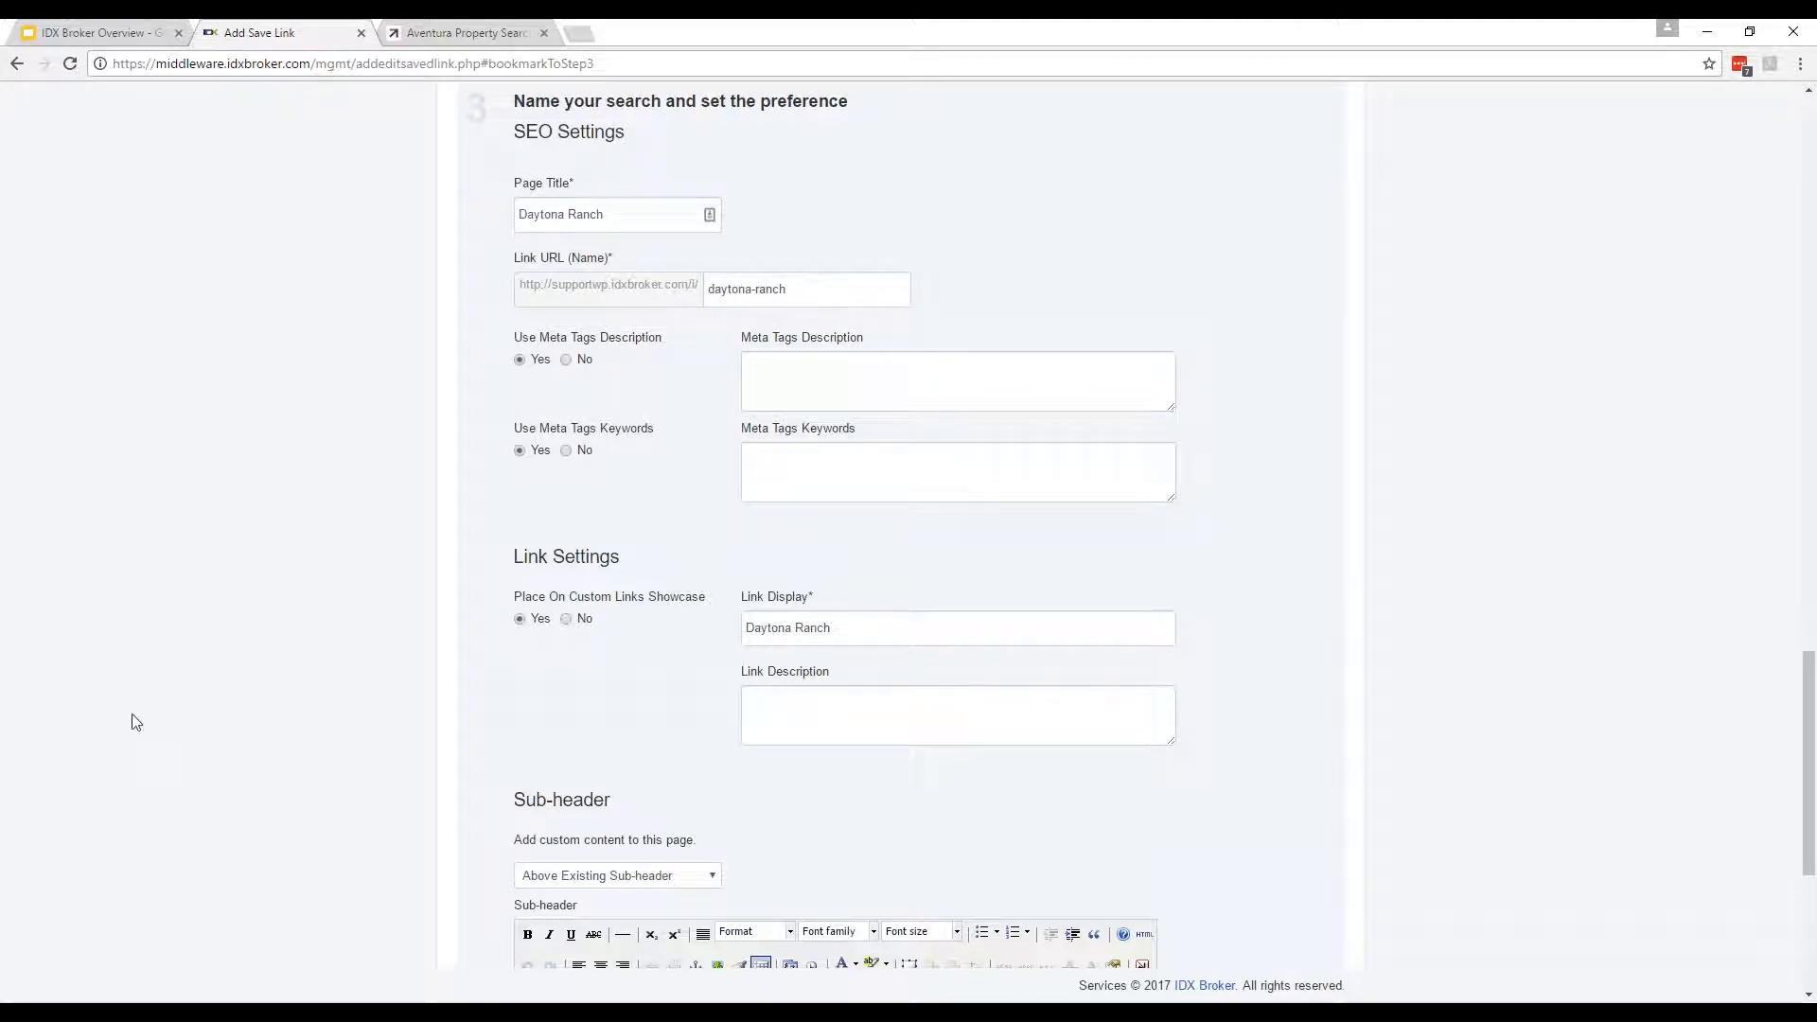
scroll(137, 727, "down", 3)
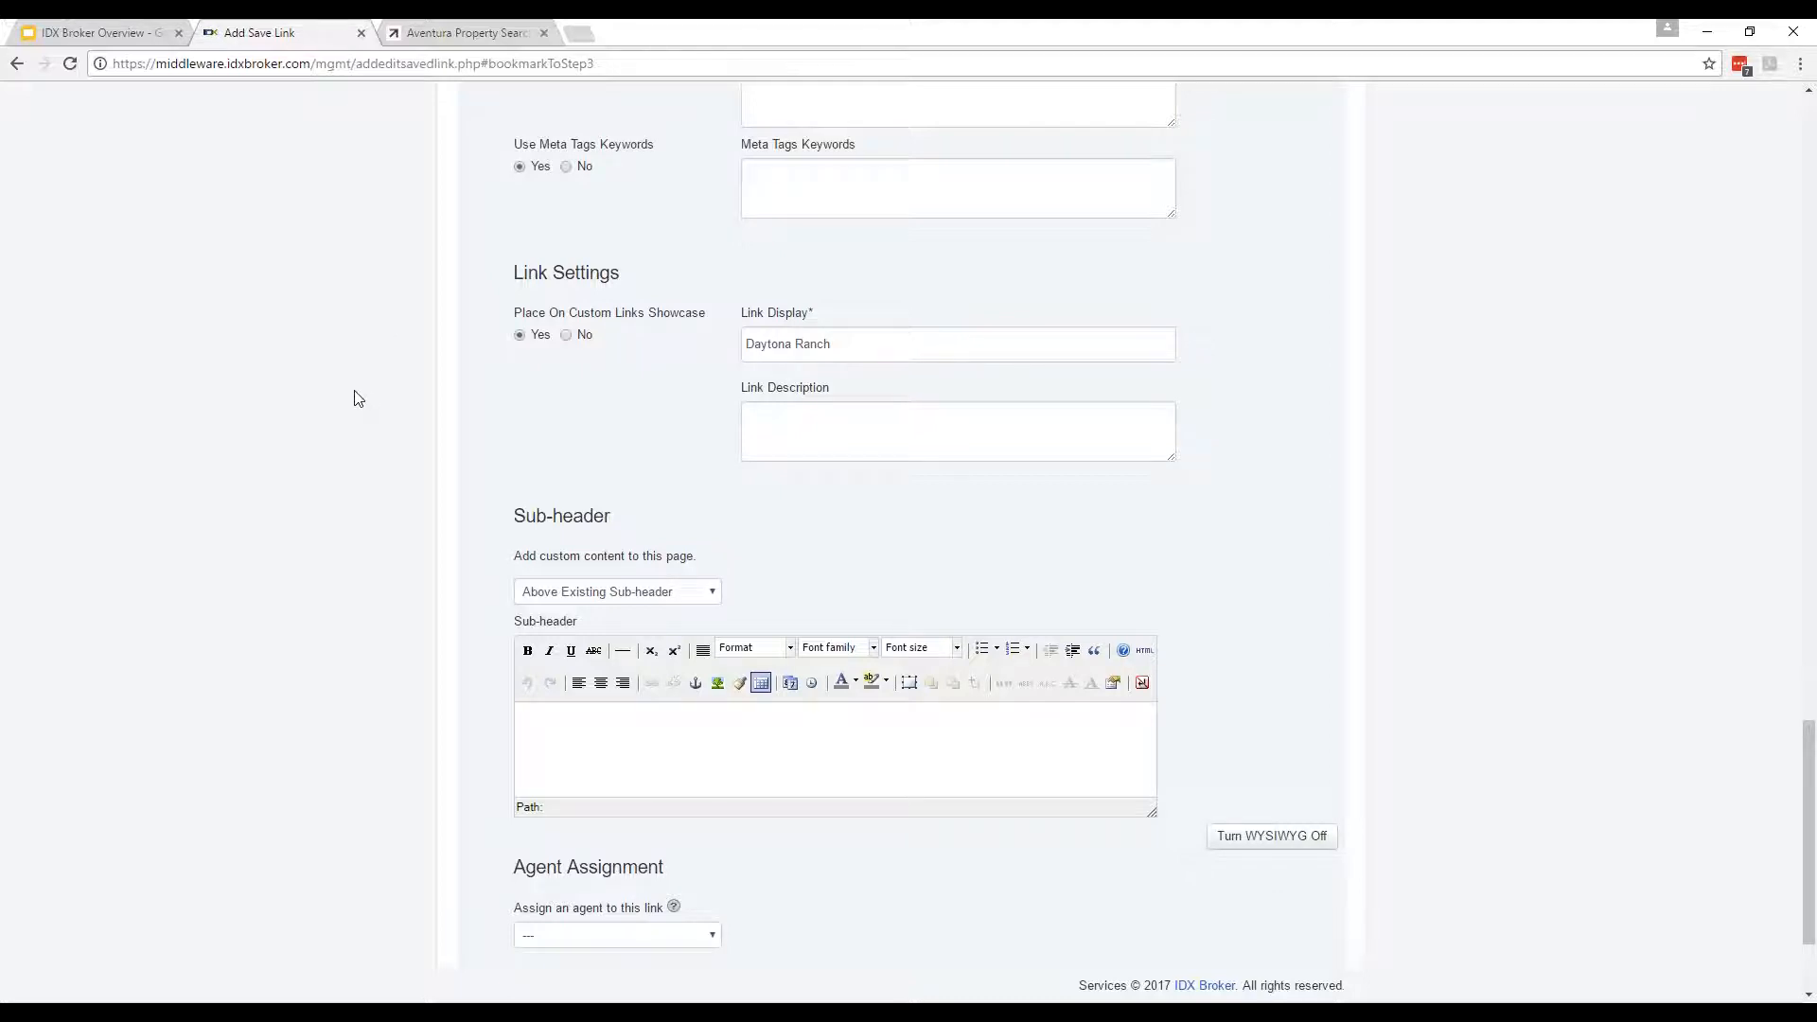
scroll(343, 399, "down", 2)
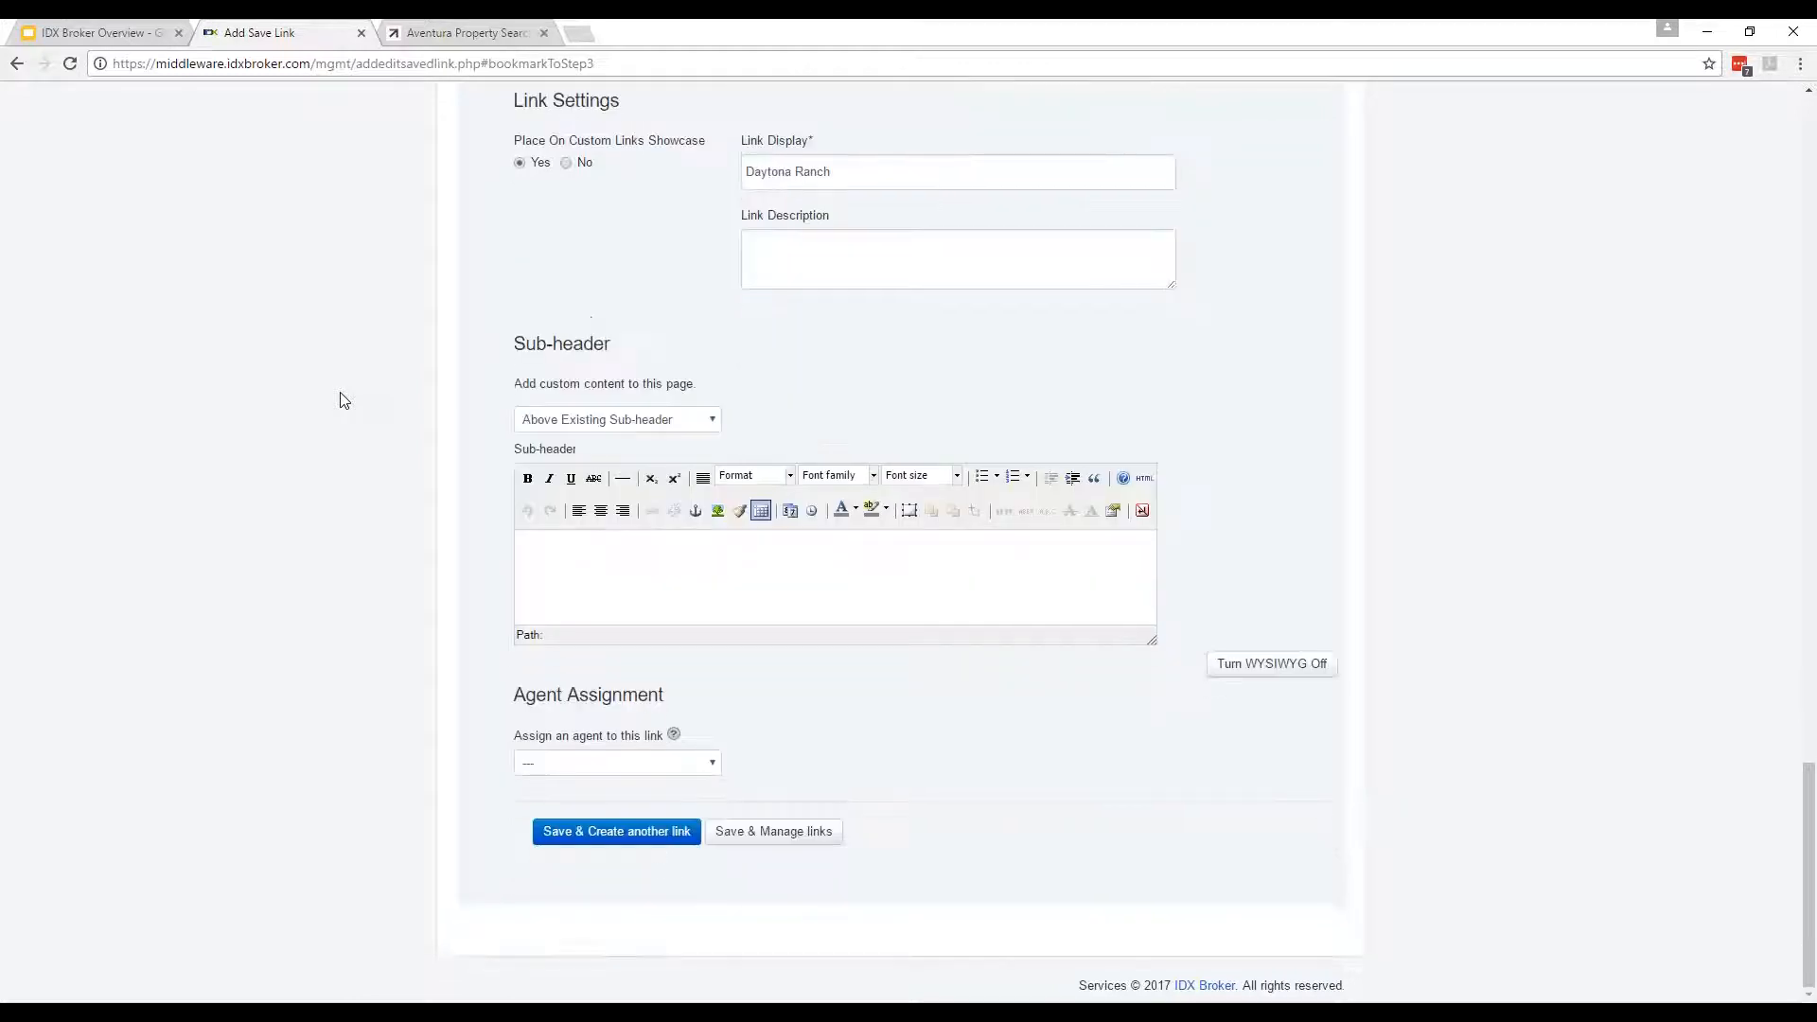
left_click(648, 571)
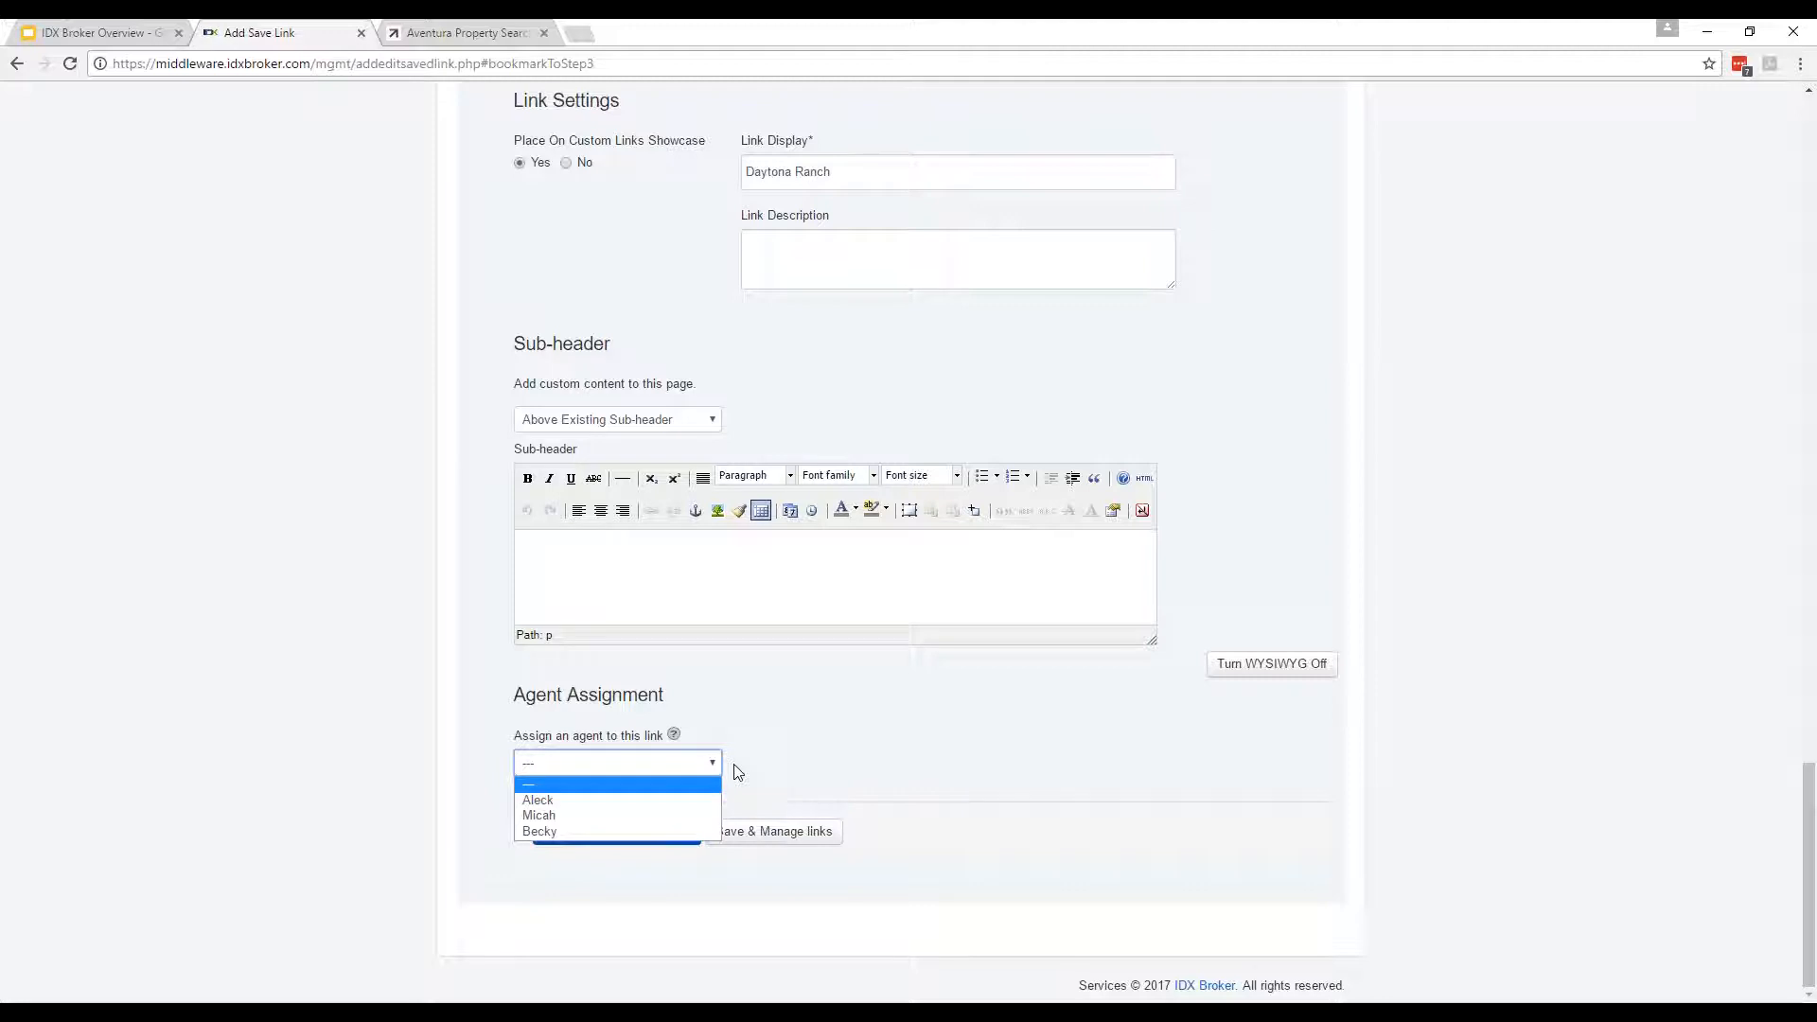
left_click(961, 752)
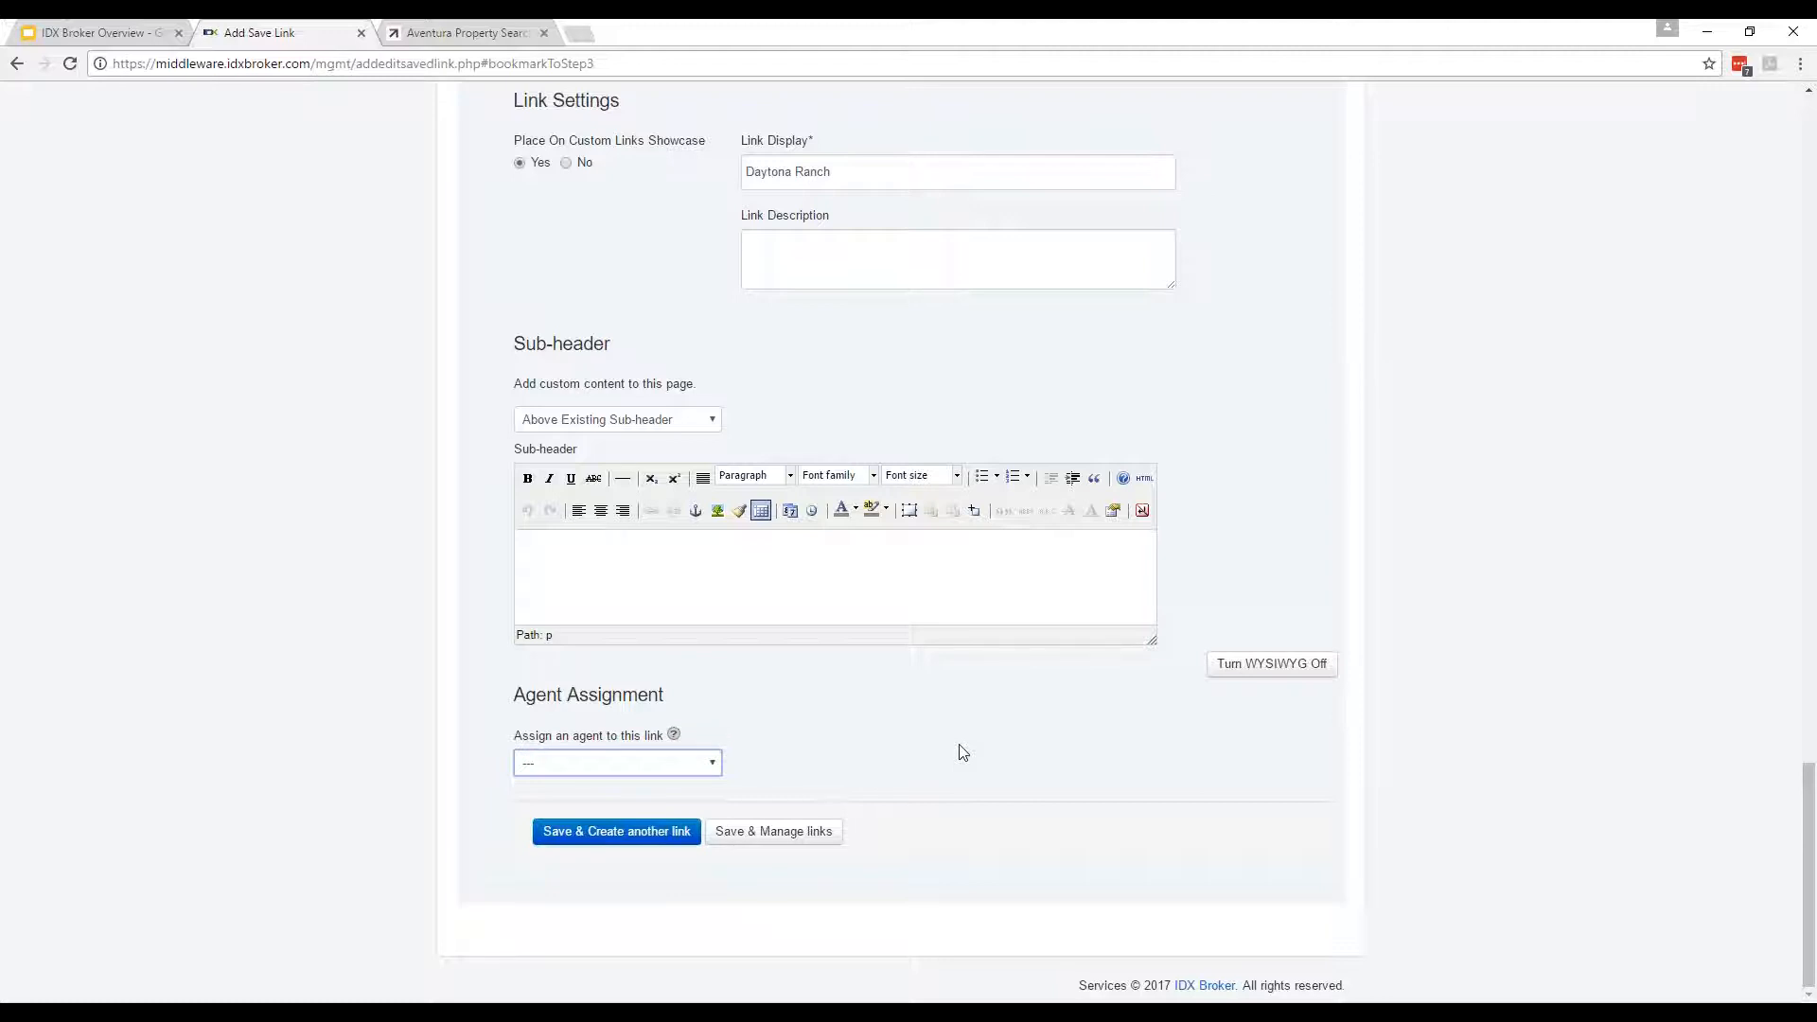
left_click(608, 767)
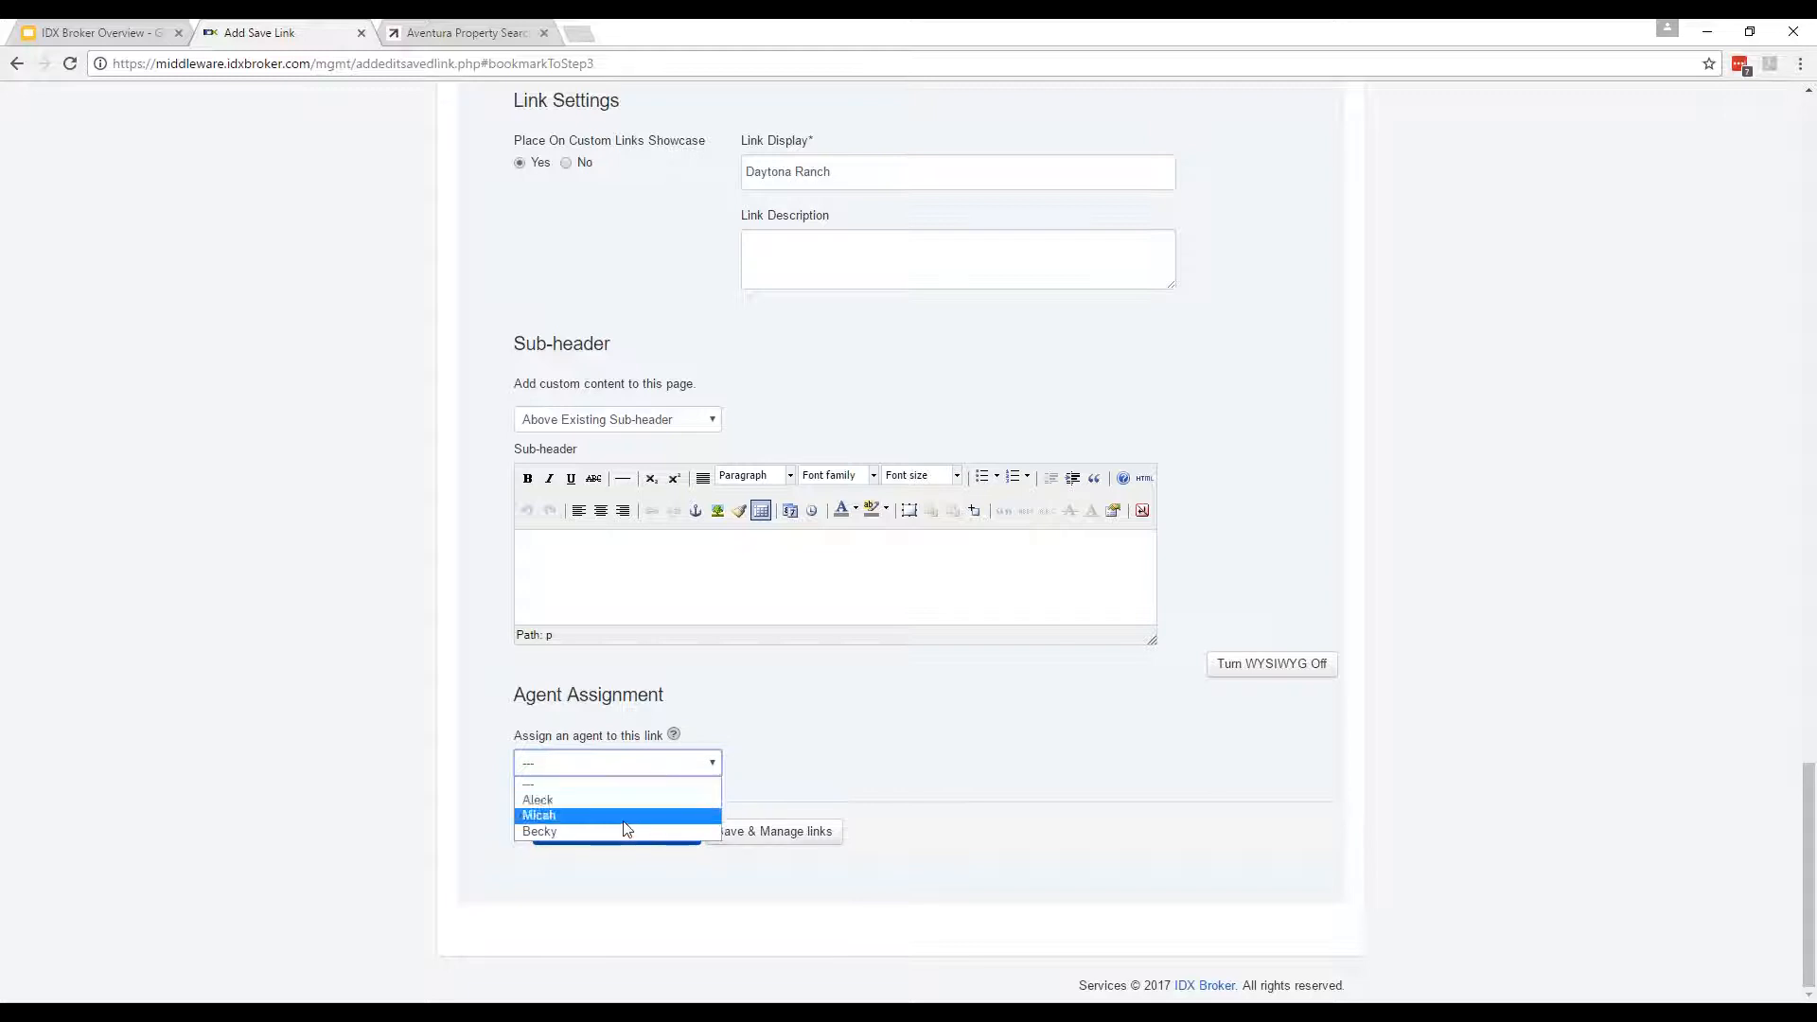
left_click(859, 773)
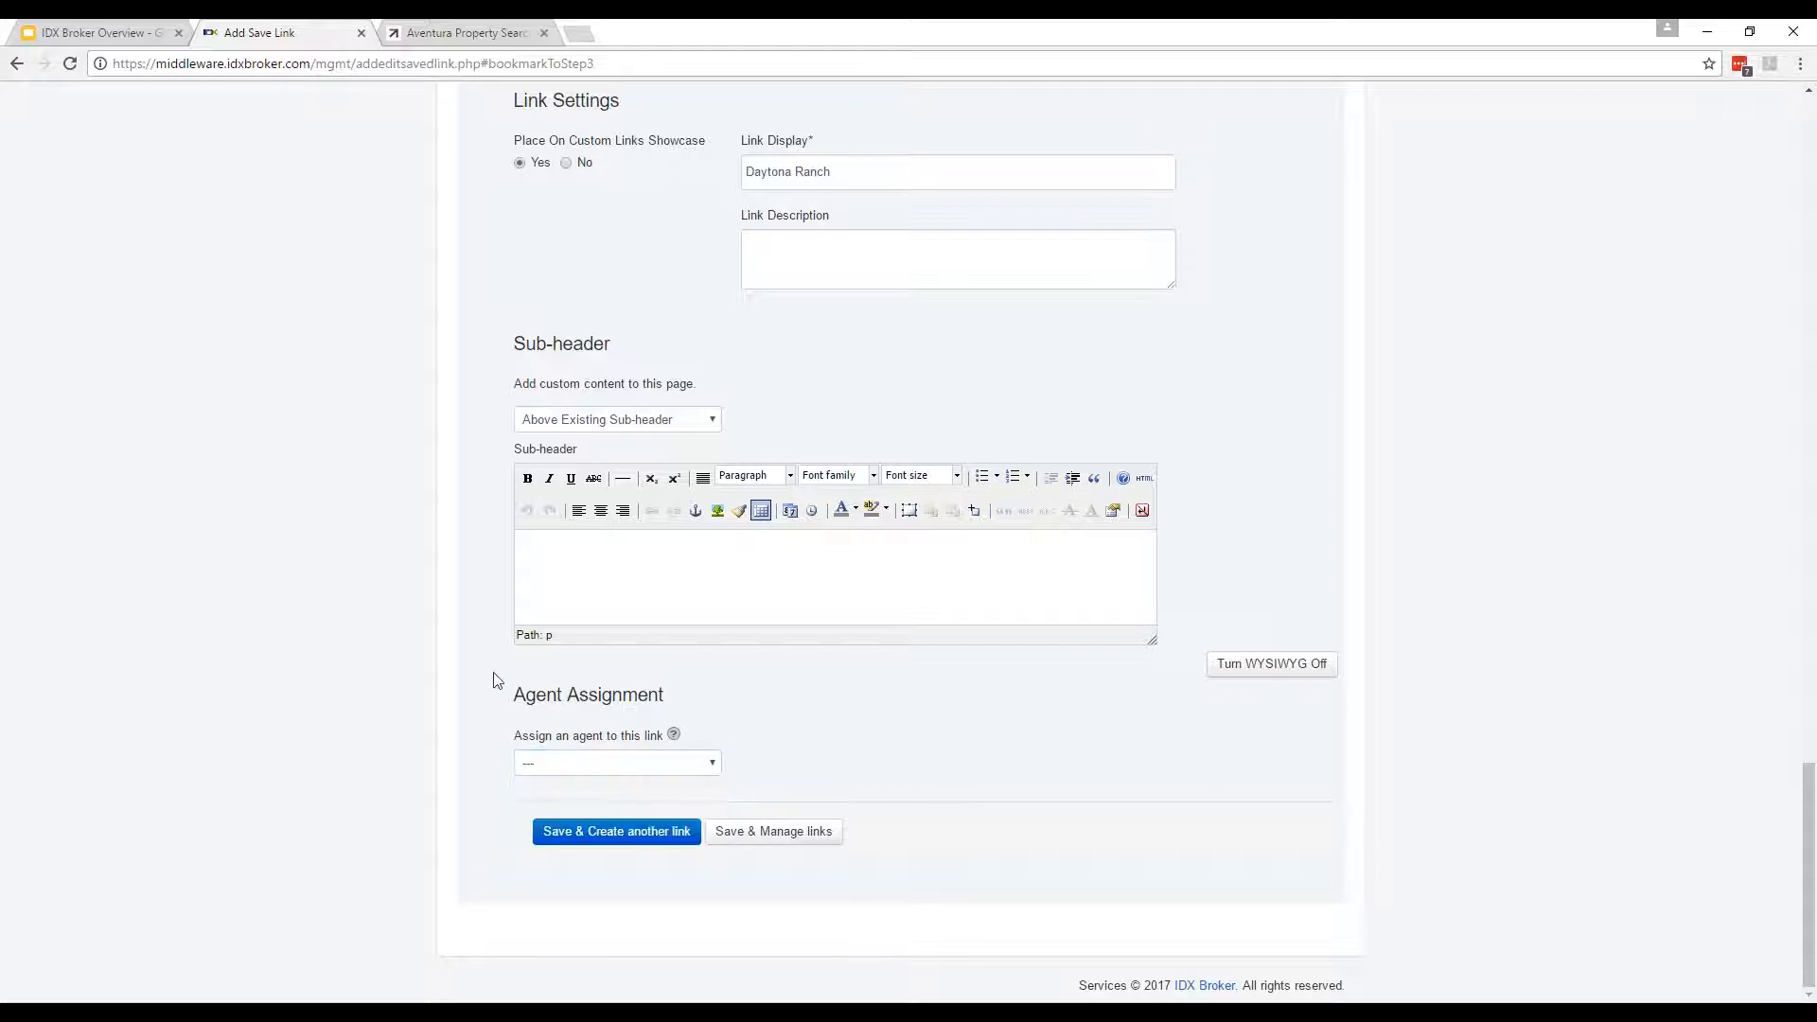
Save the link and preview the daytona-ranch link in a new tab.
left_click(782, 843)
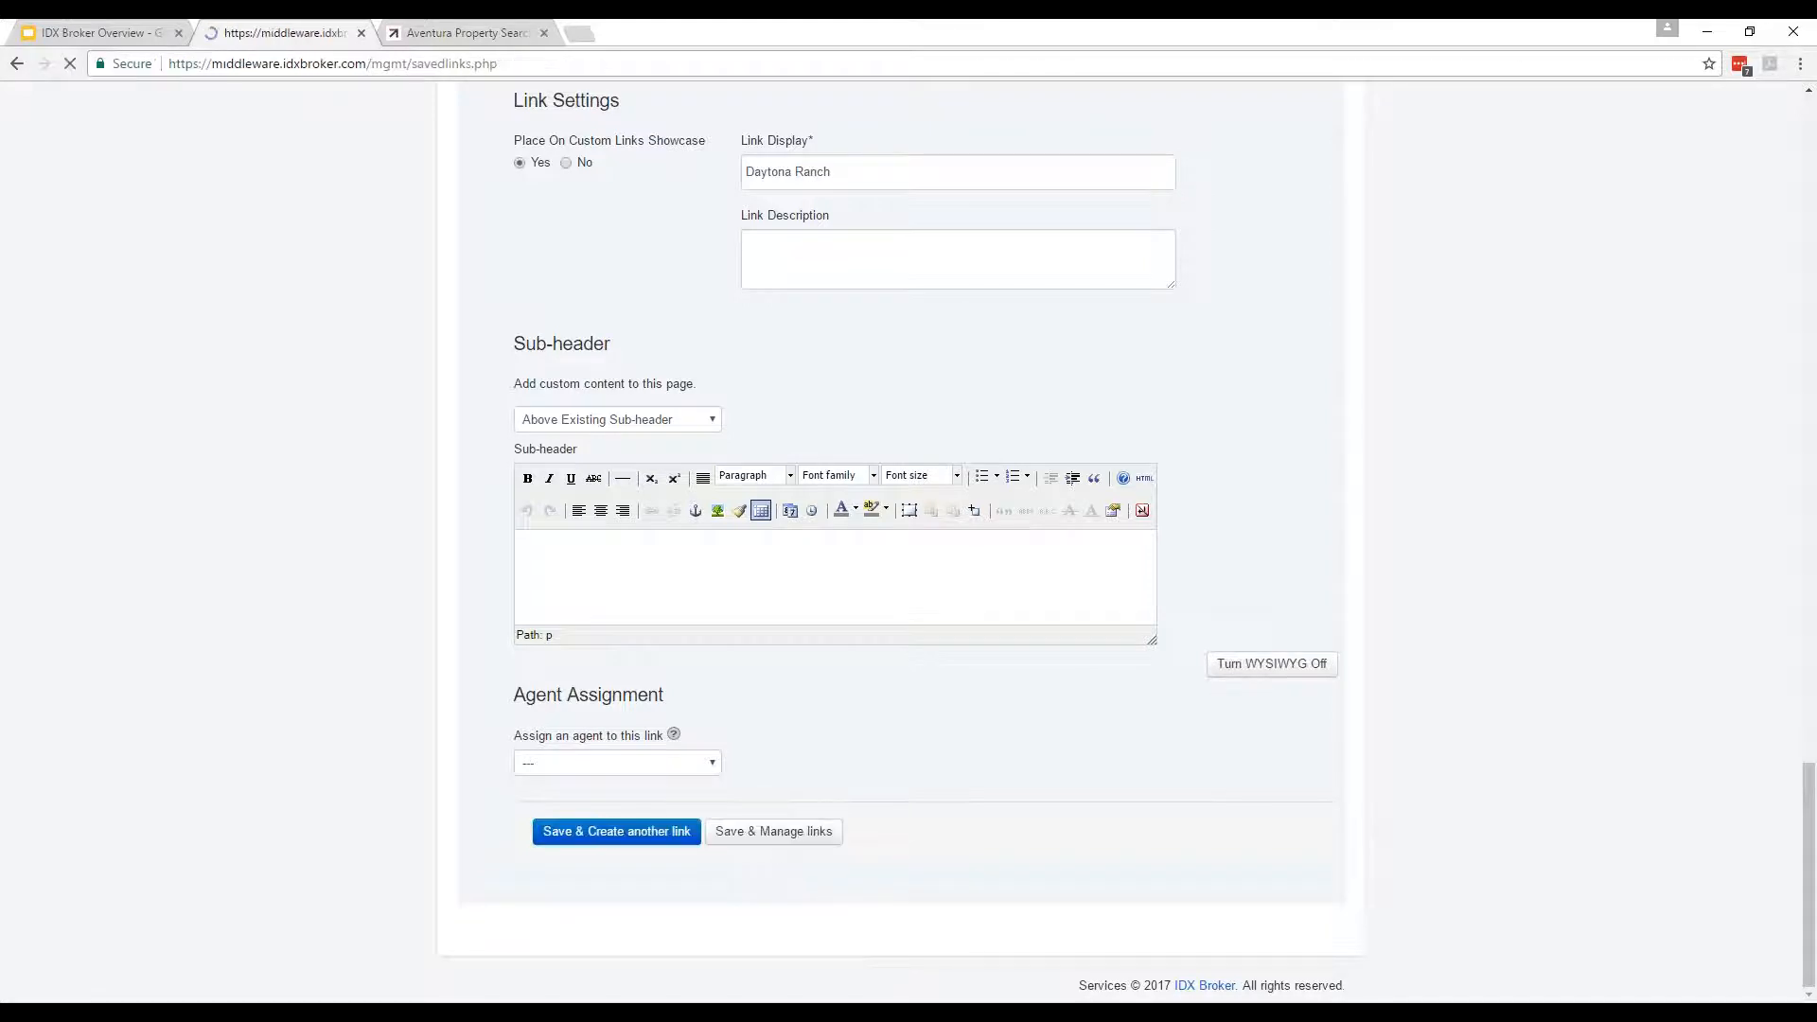
left_click_drag(520, 526, 611, 524)
left_click(313, 558)
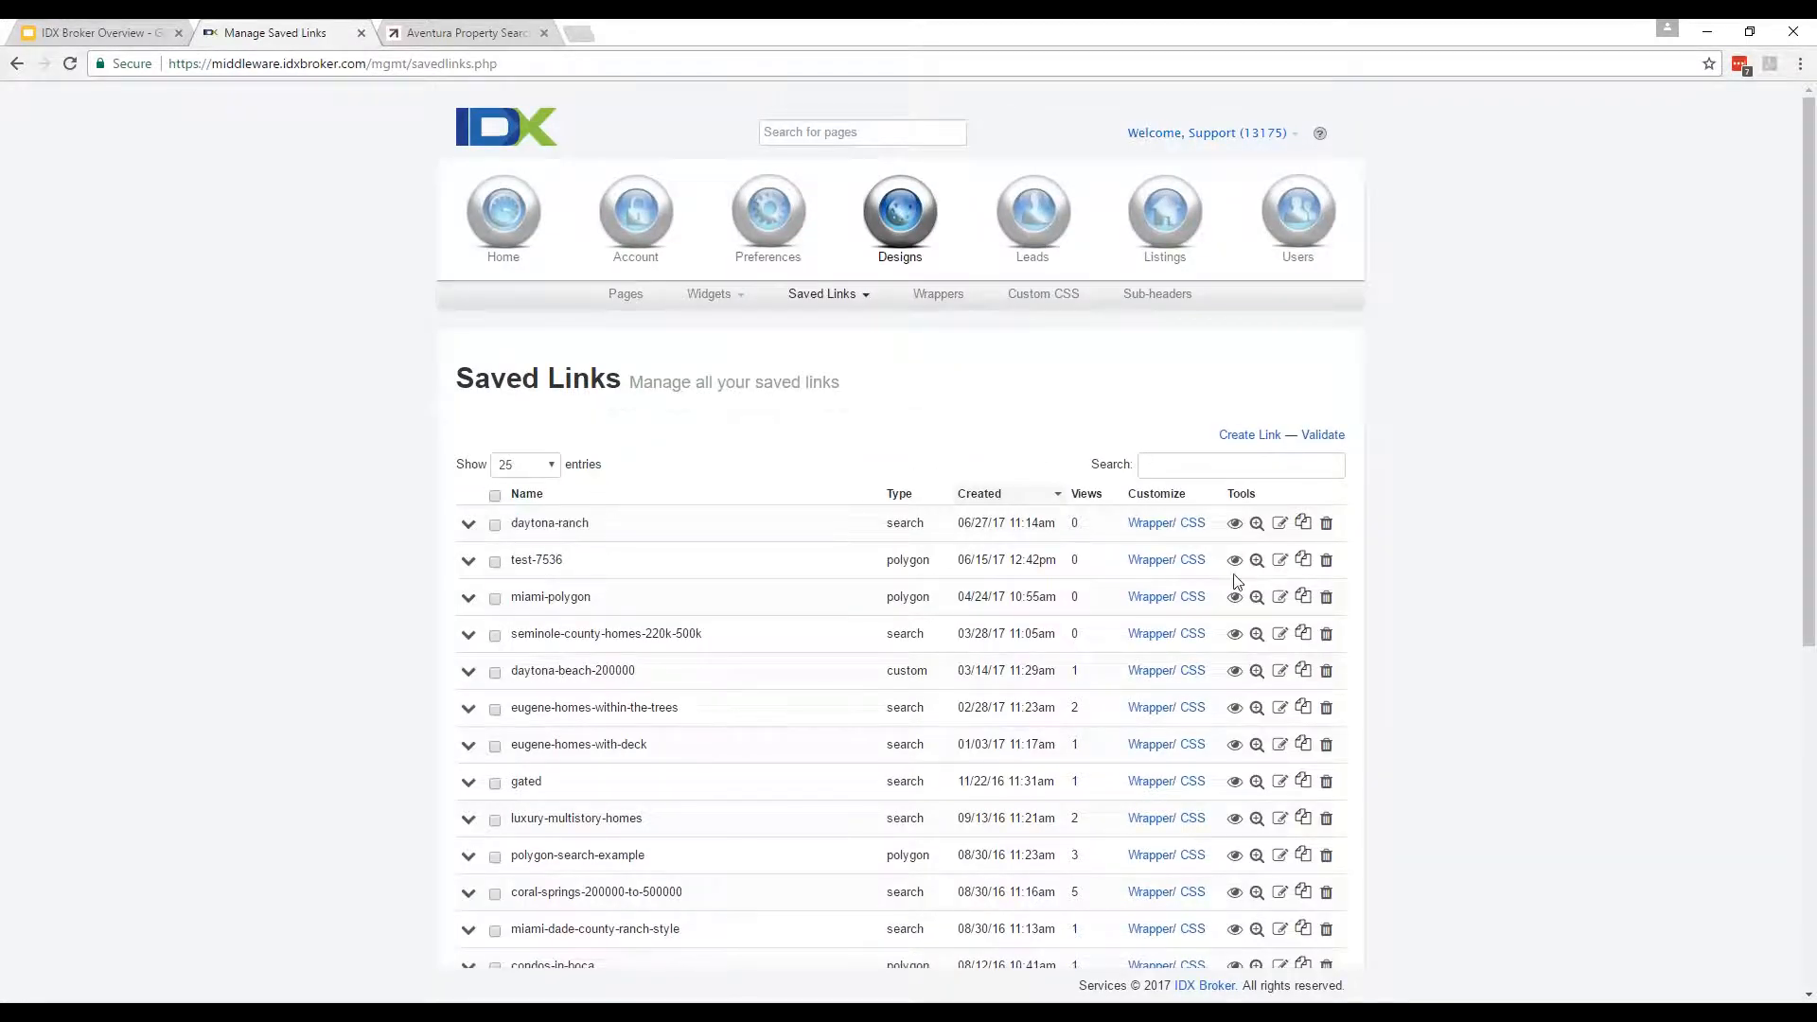
left_click(1240, 524)
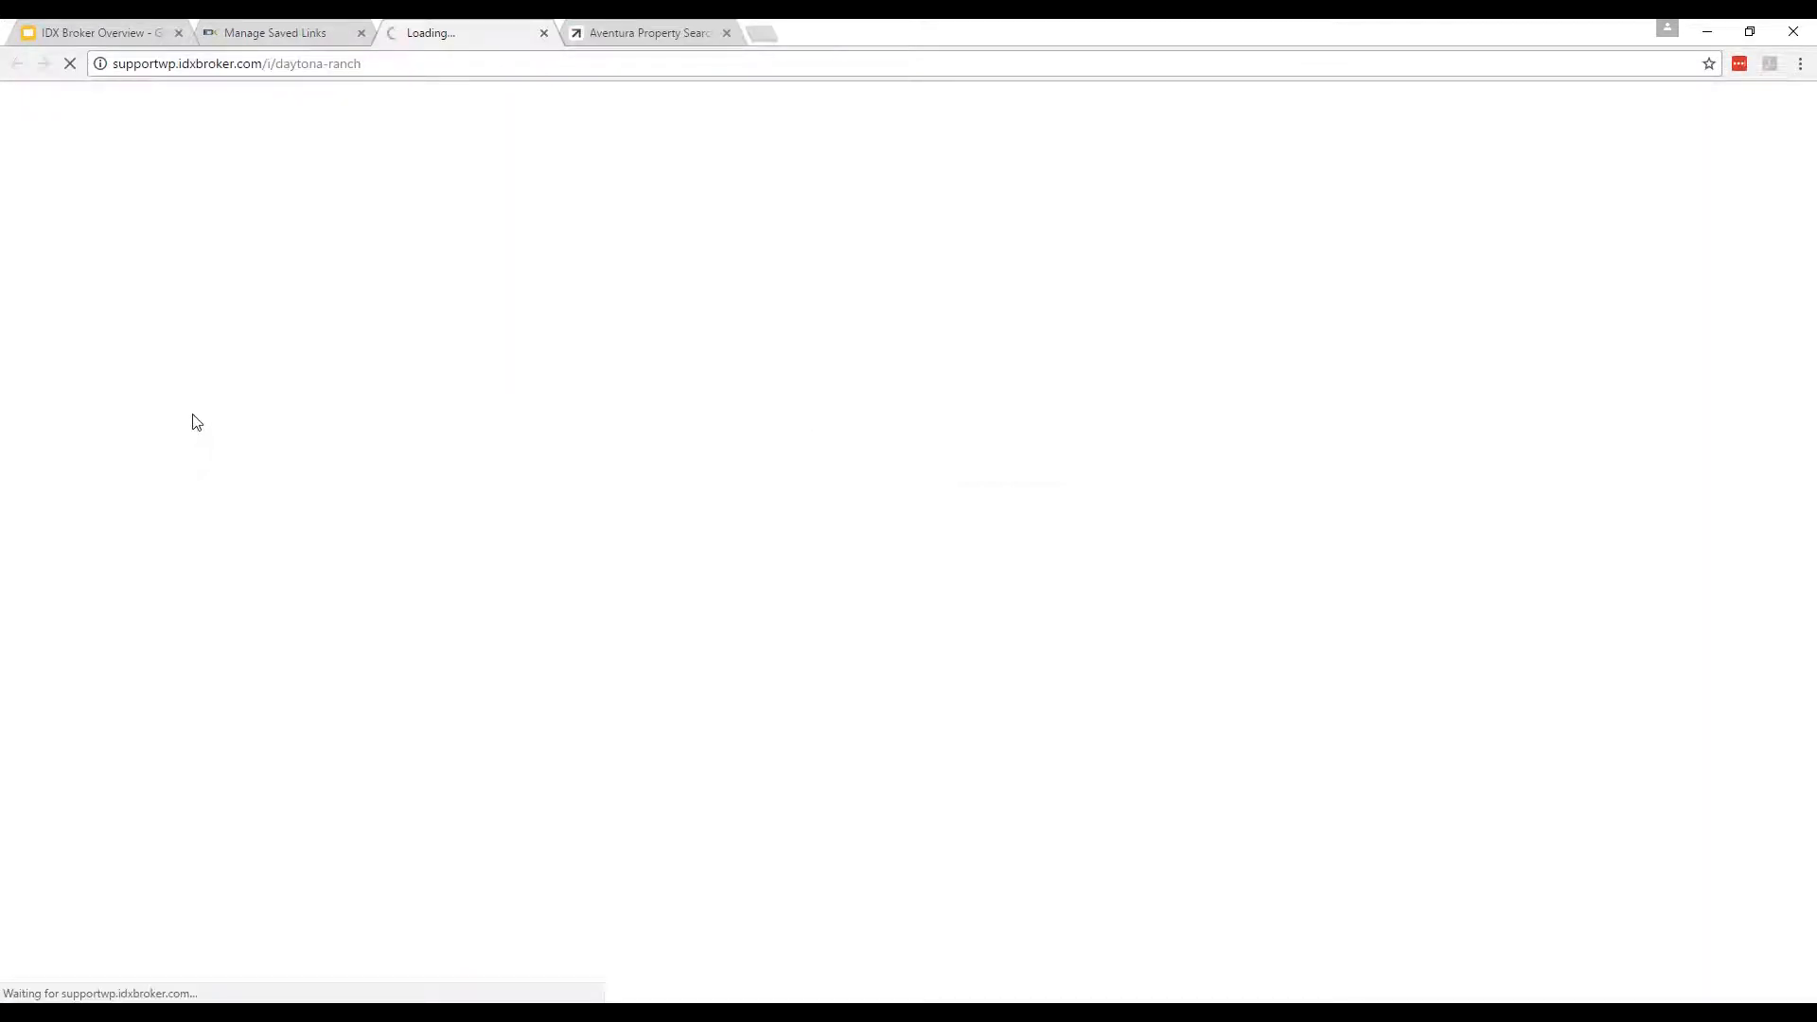
left_click(235, 20)
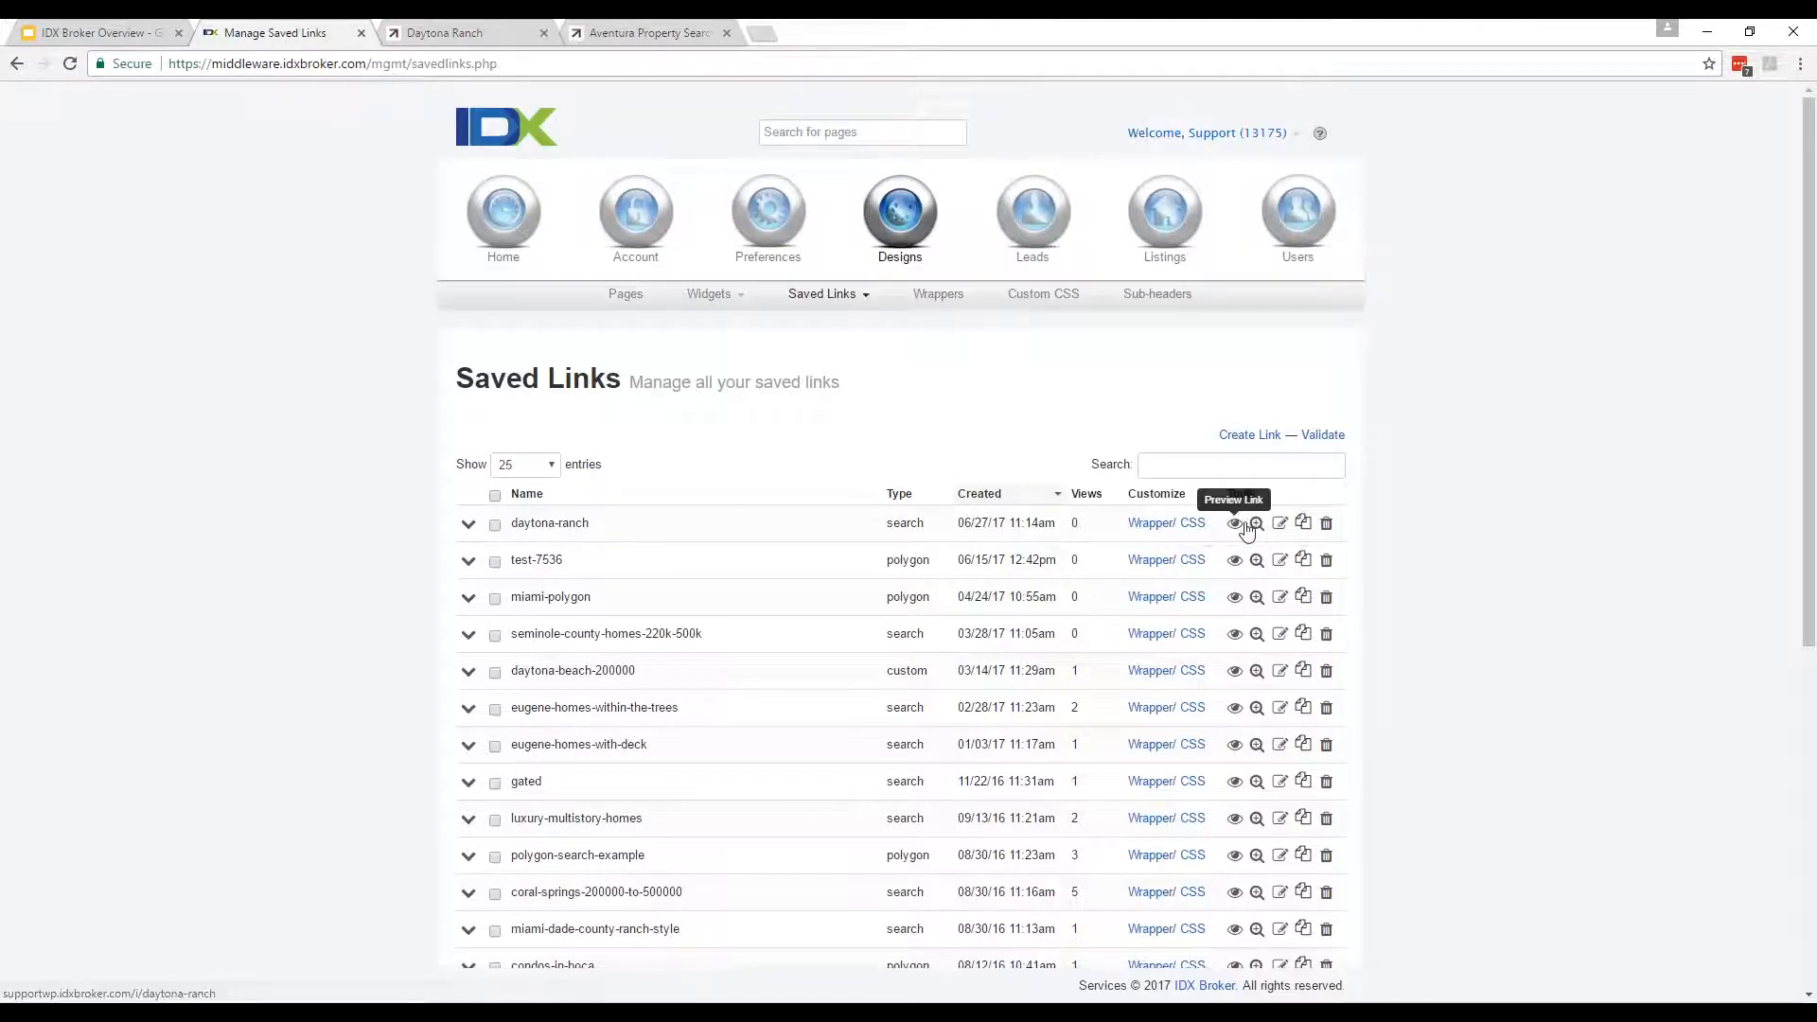
Edit daytona-ranch's criteria to remove the Ranch style, then update the saved link.
left_click(1280, 524)
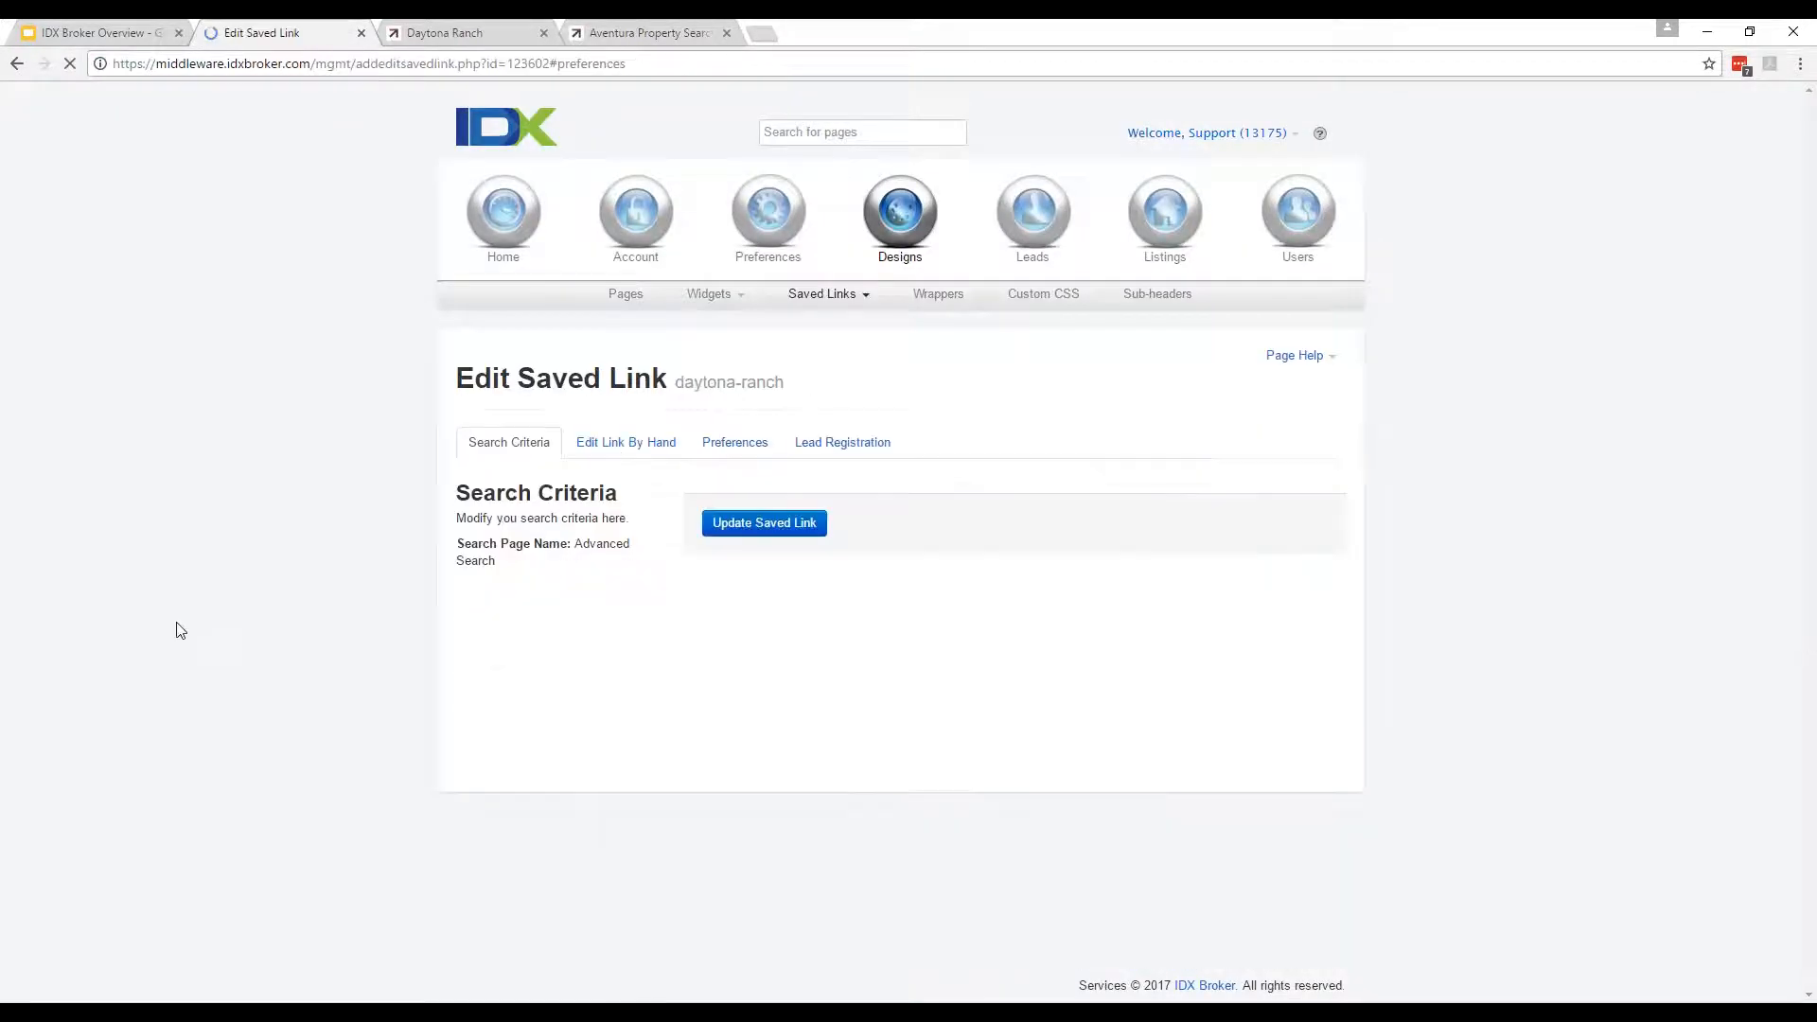
left_click(509, 454)
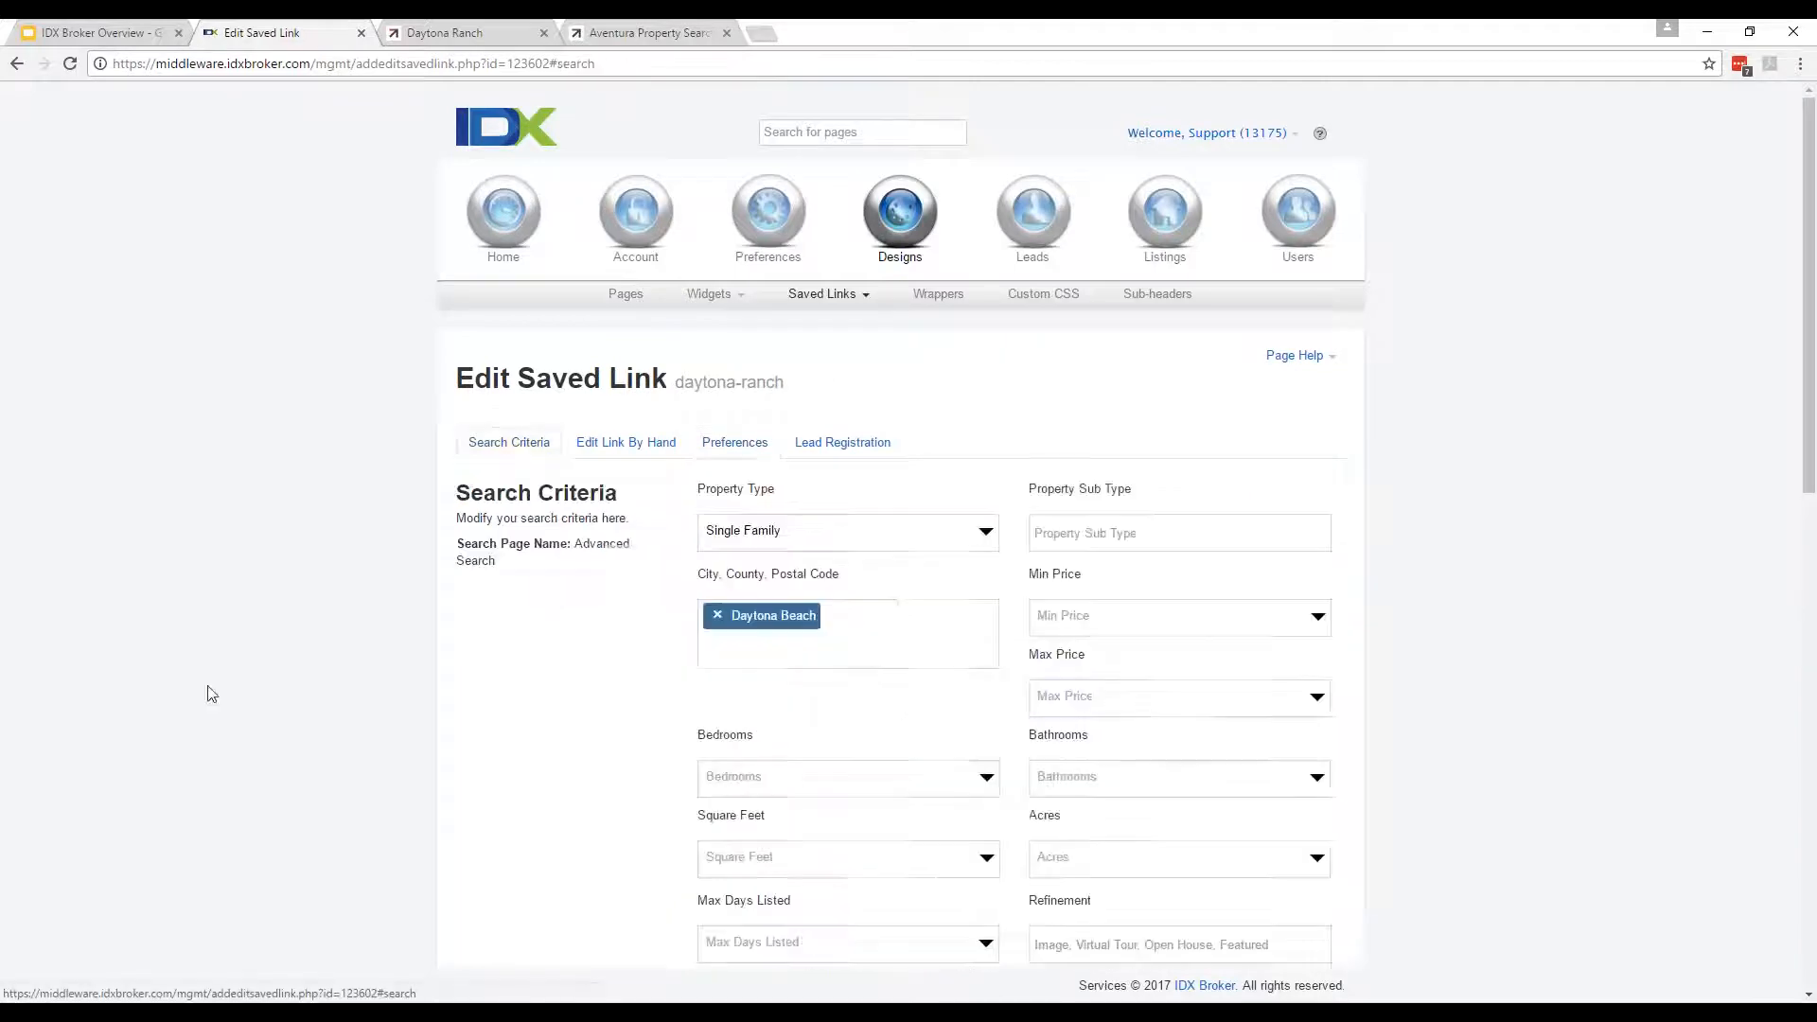
scroll(1132, 783, "down", 4)
scroll(1155, 784, "down", 3)
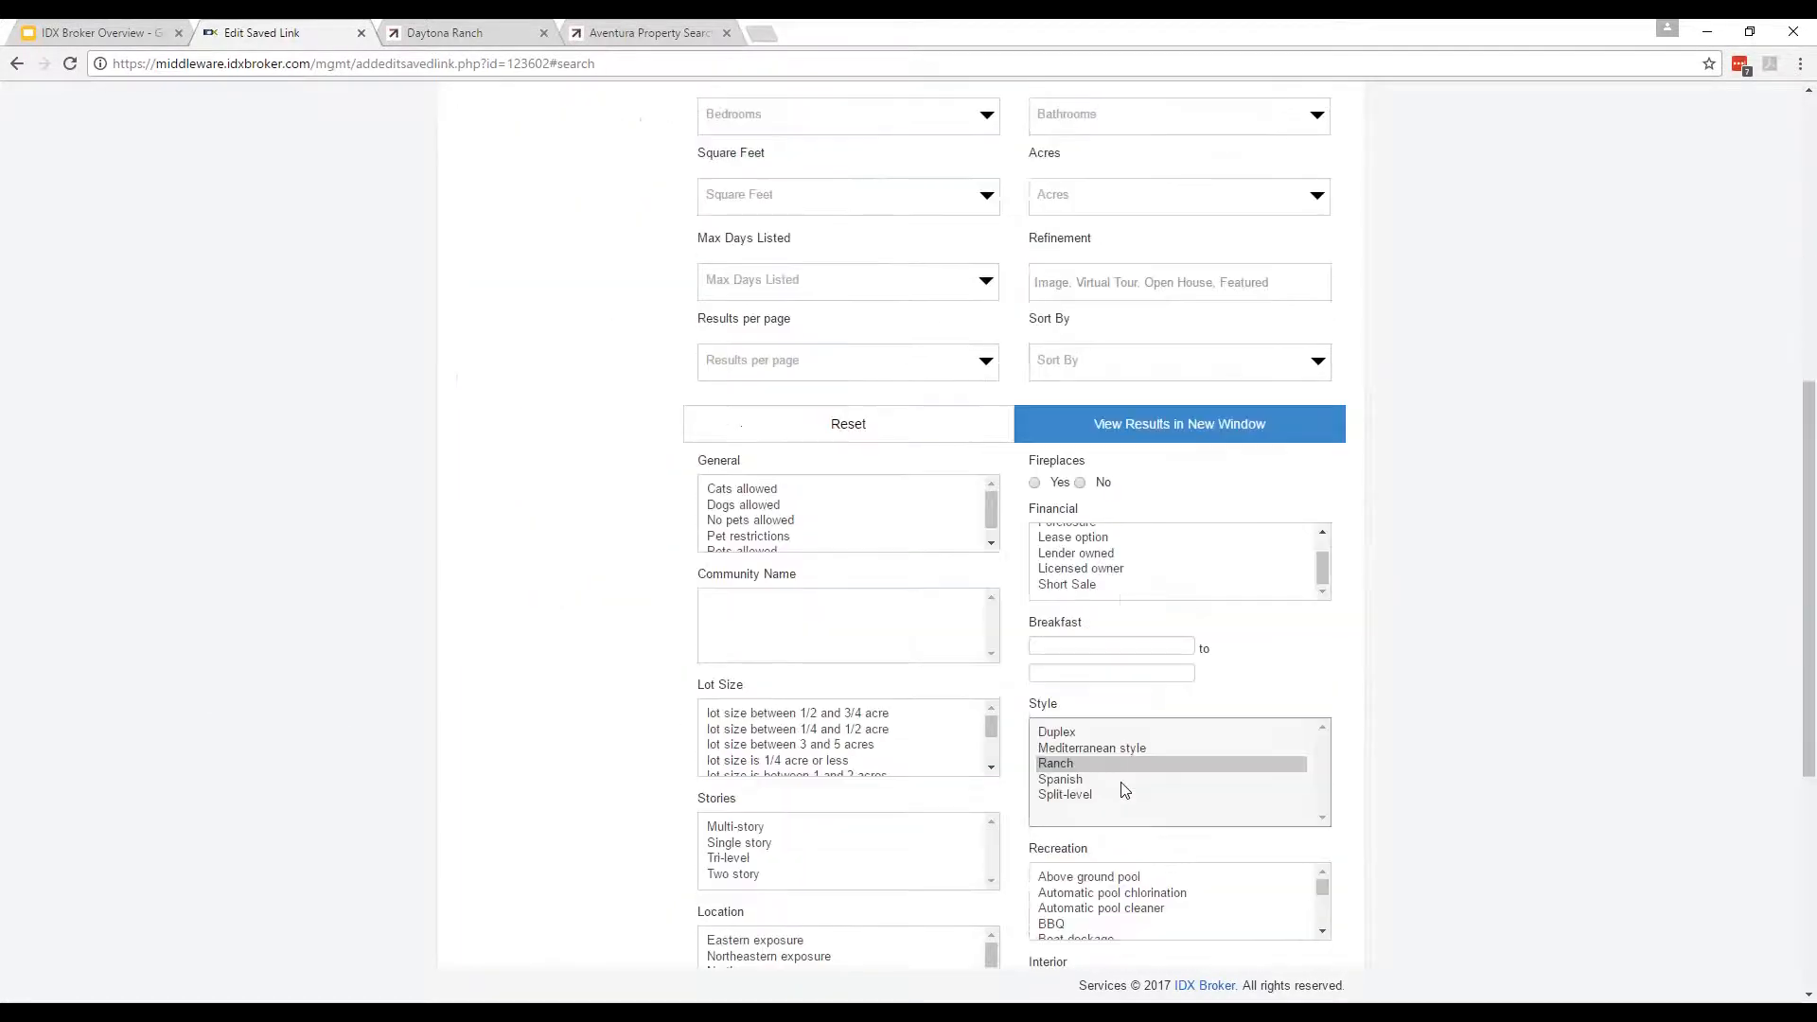
left_click(1085, 772, "ctrl")
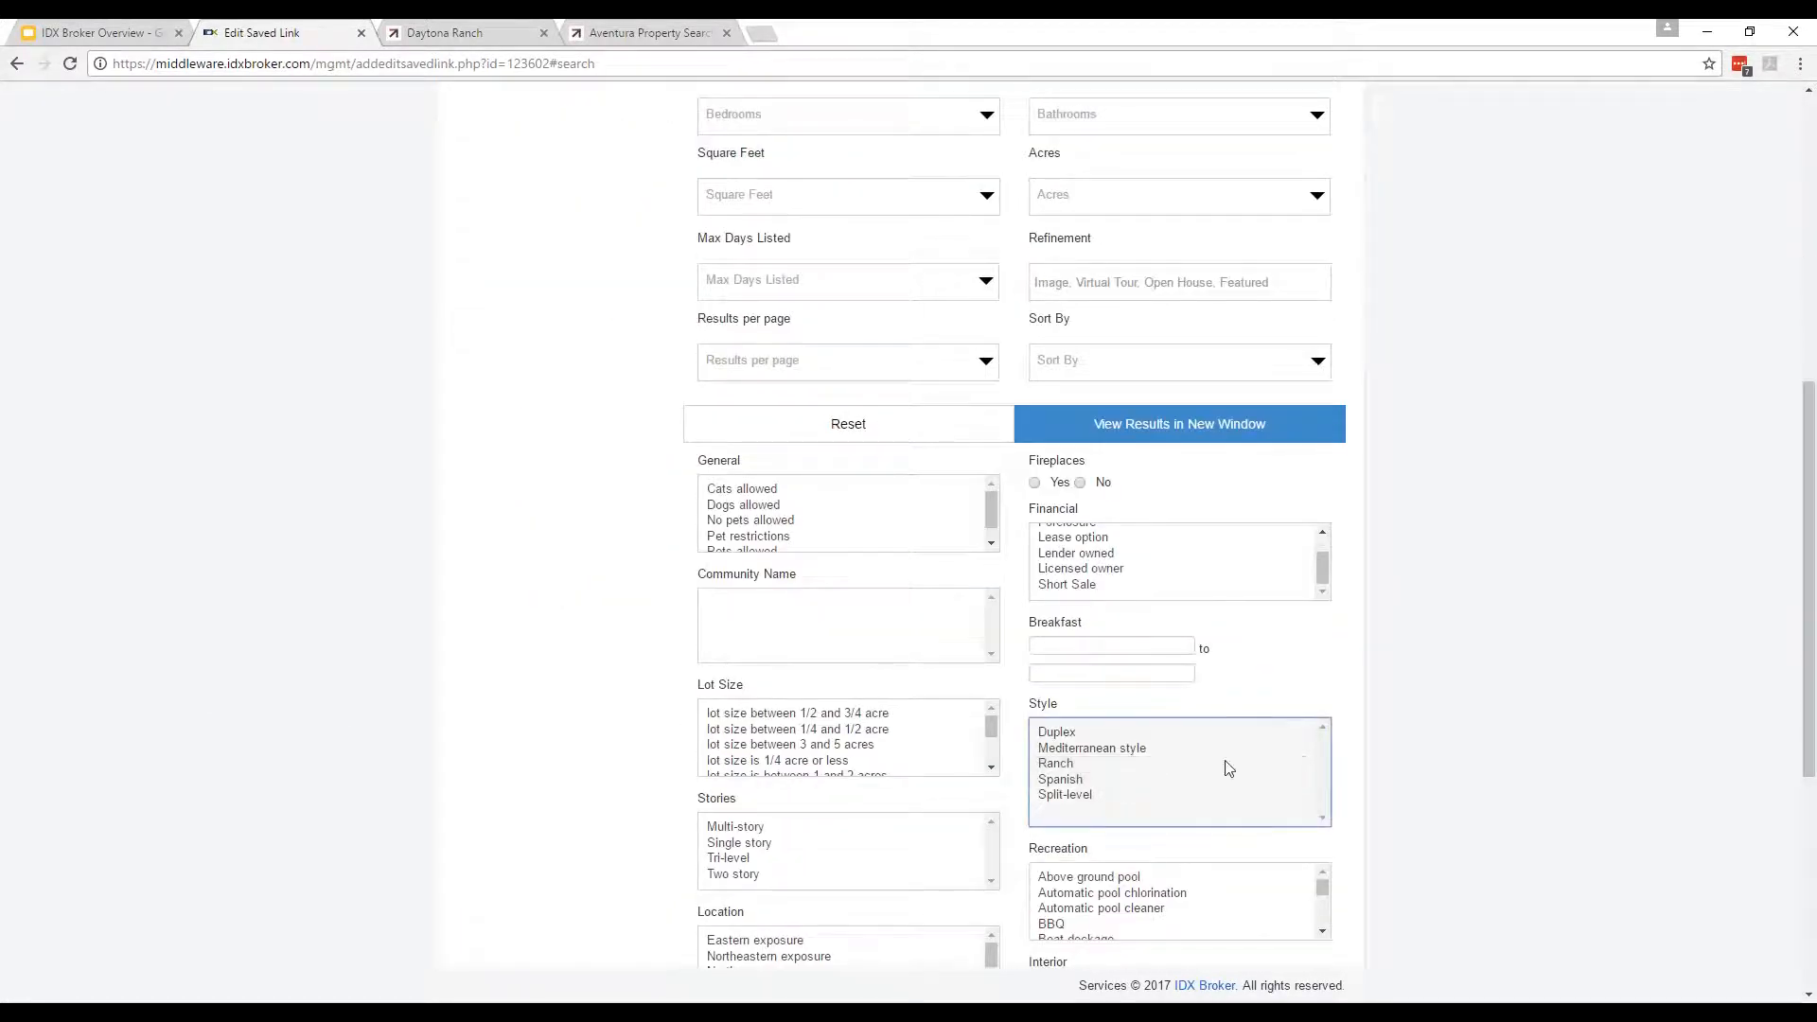
scroll(417, 676, "down", 5)
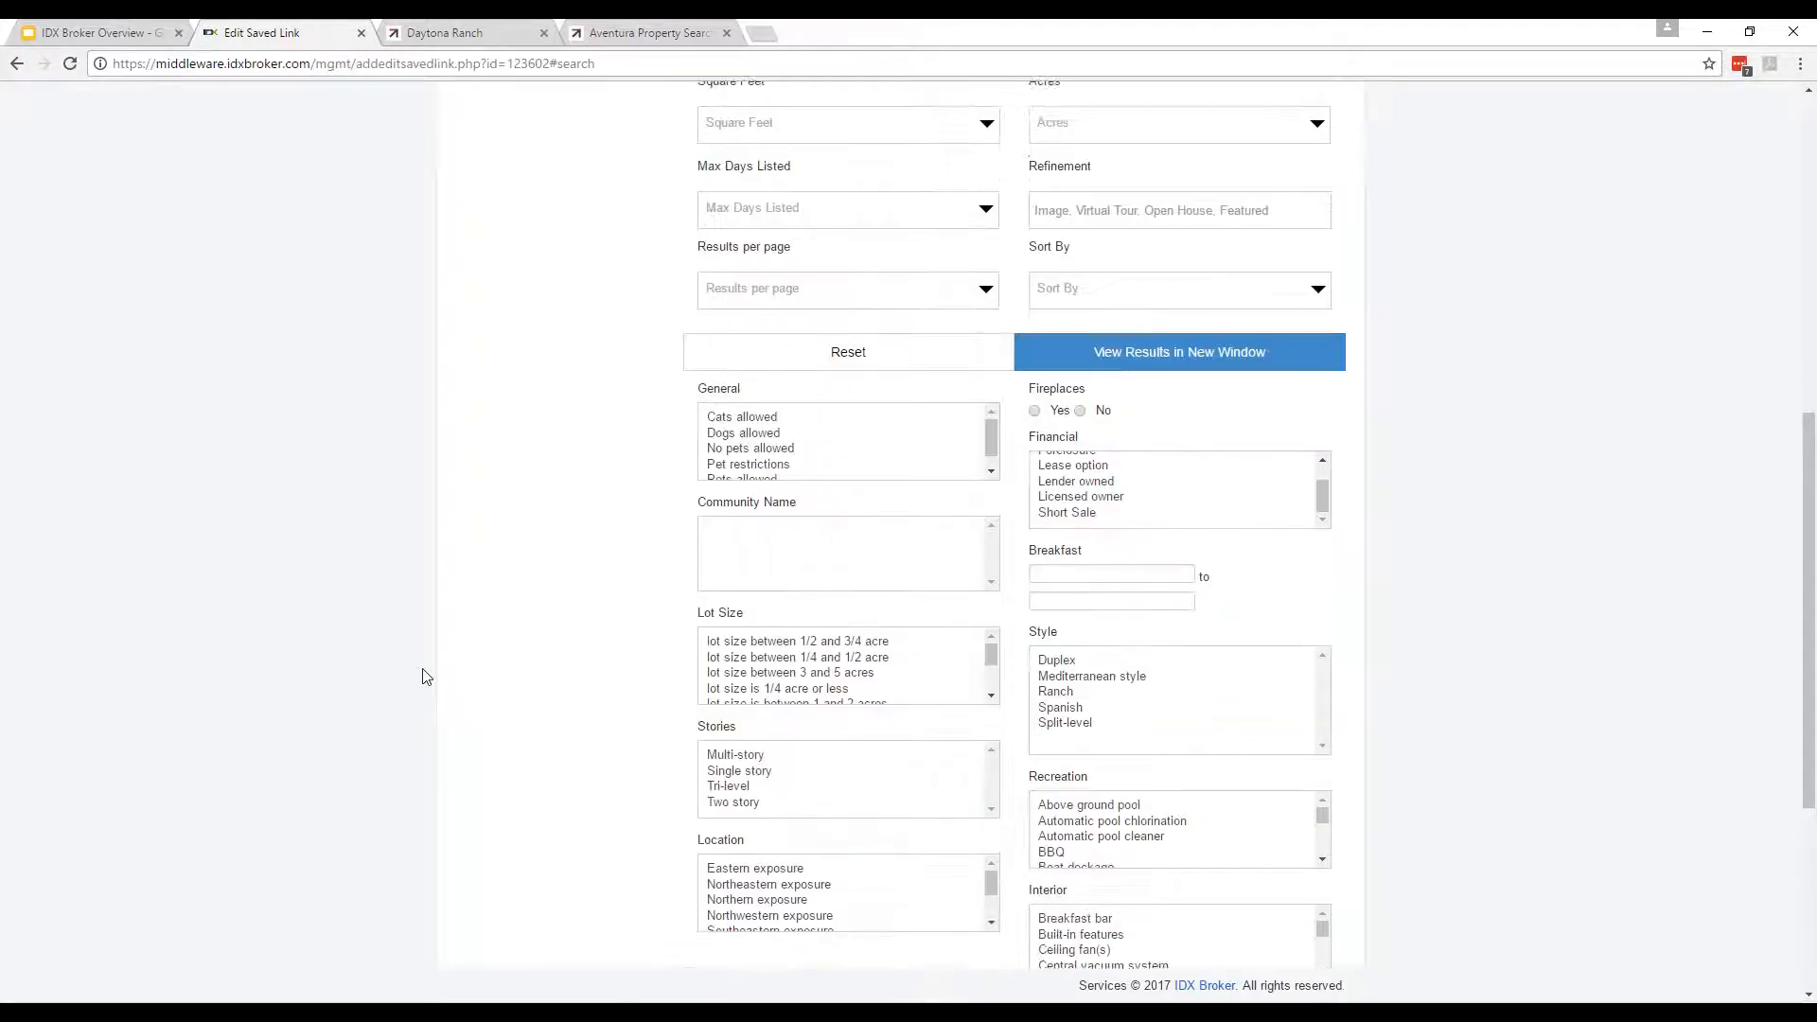
left_click(755, 883)
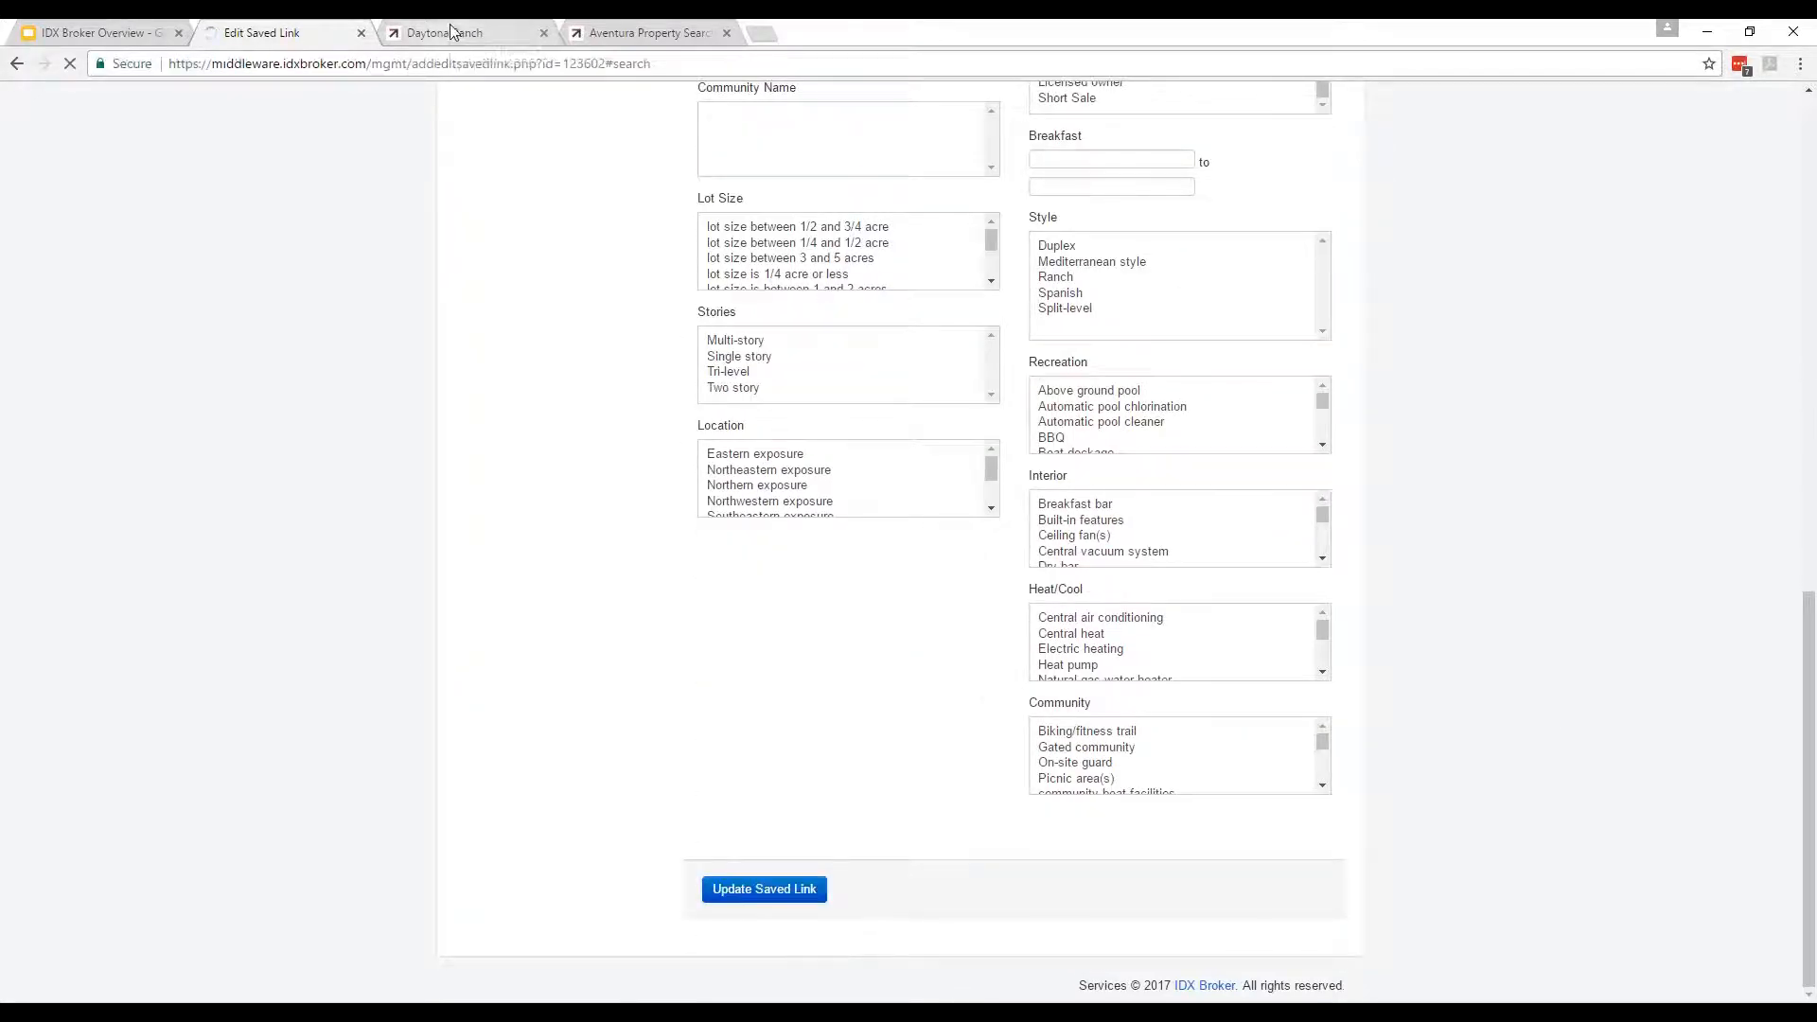
Reload the live Daytona Ranch page, which still shows 0 results, then return to editing.
left_click(450, 26)
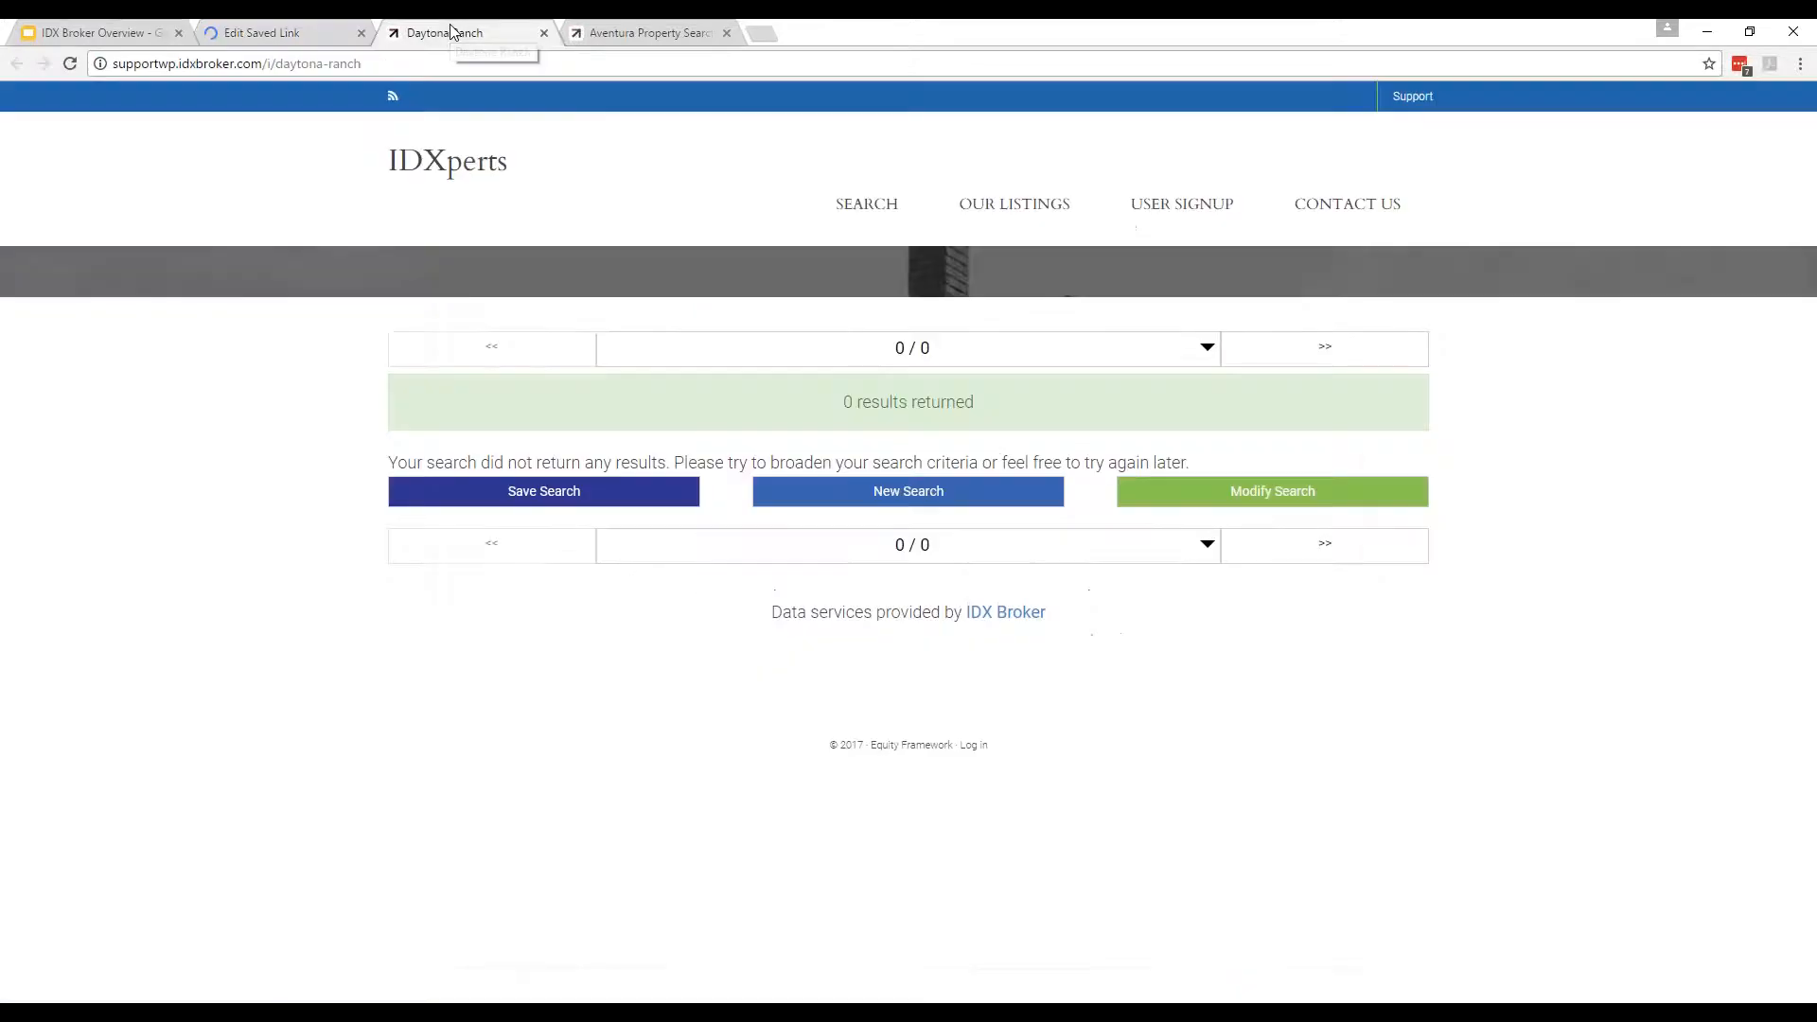
left_click(433, 72)
key("Return")
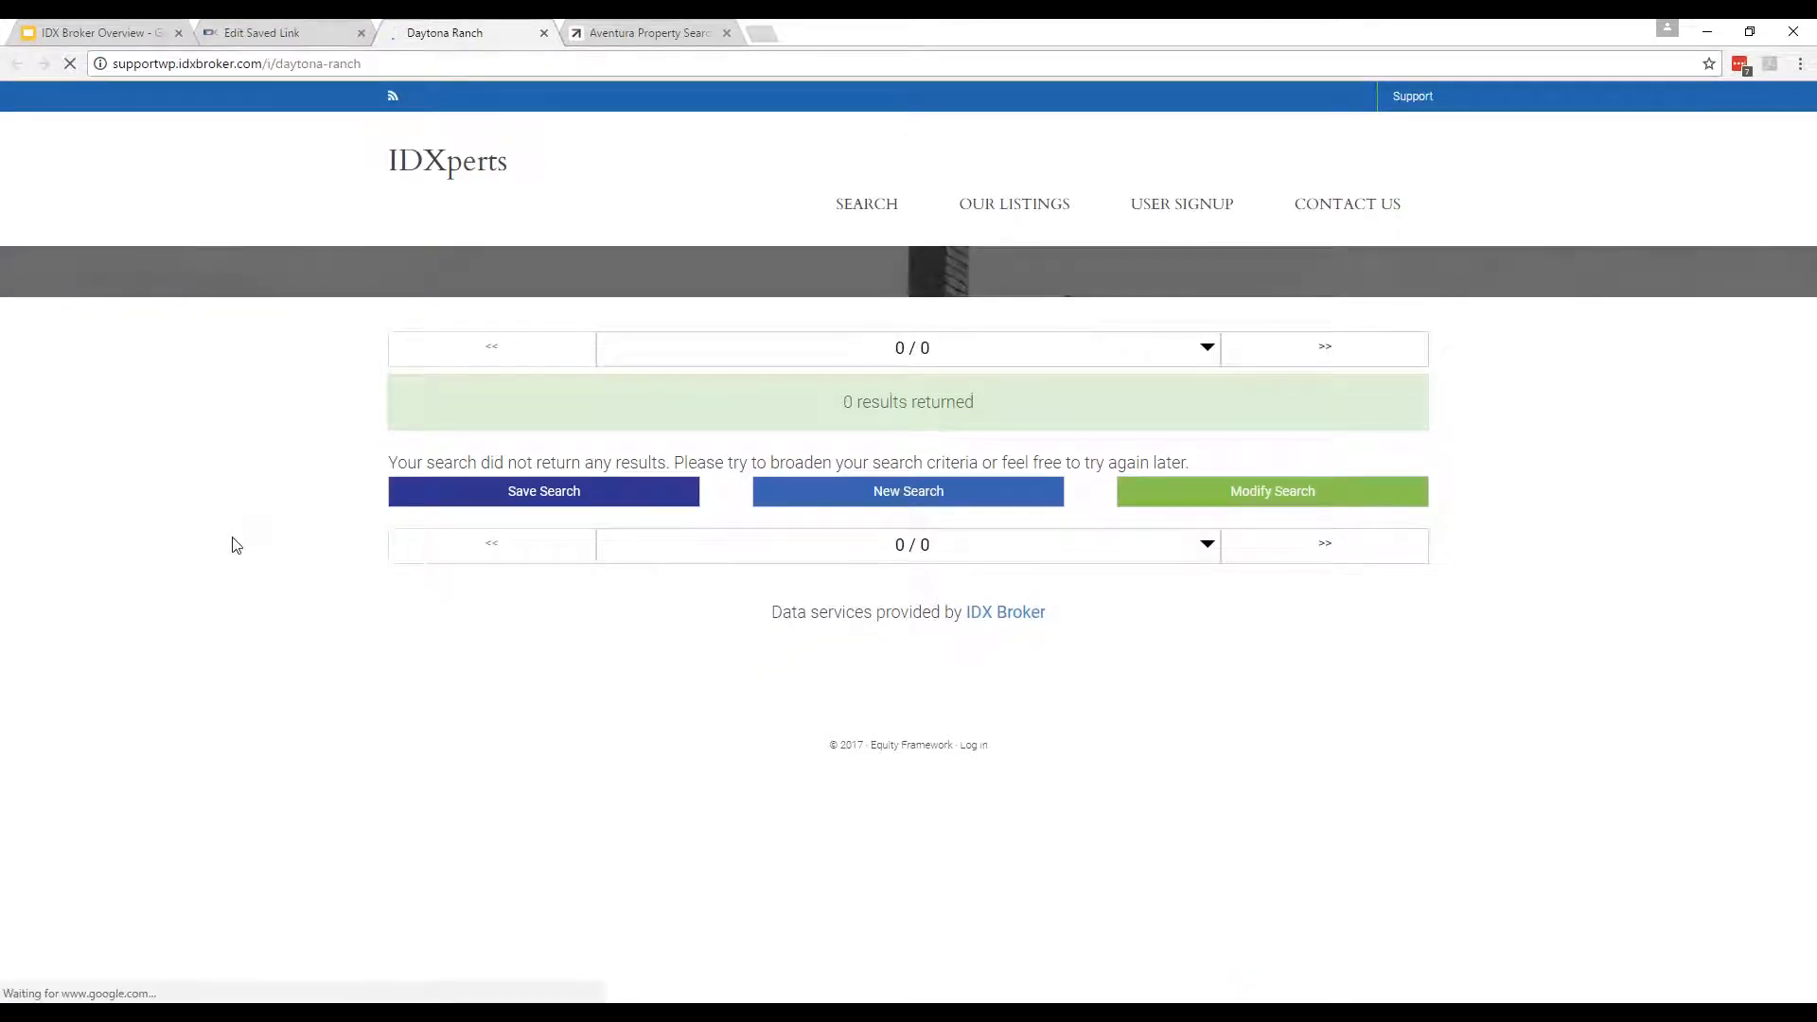
left_click(254, 29)
Replace the Daytona Beach city criterion with Miami.
scroll(597, 398, "up", 5)
scroll(600, 402, "up", 4)
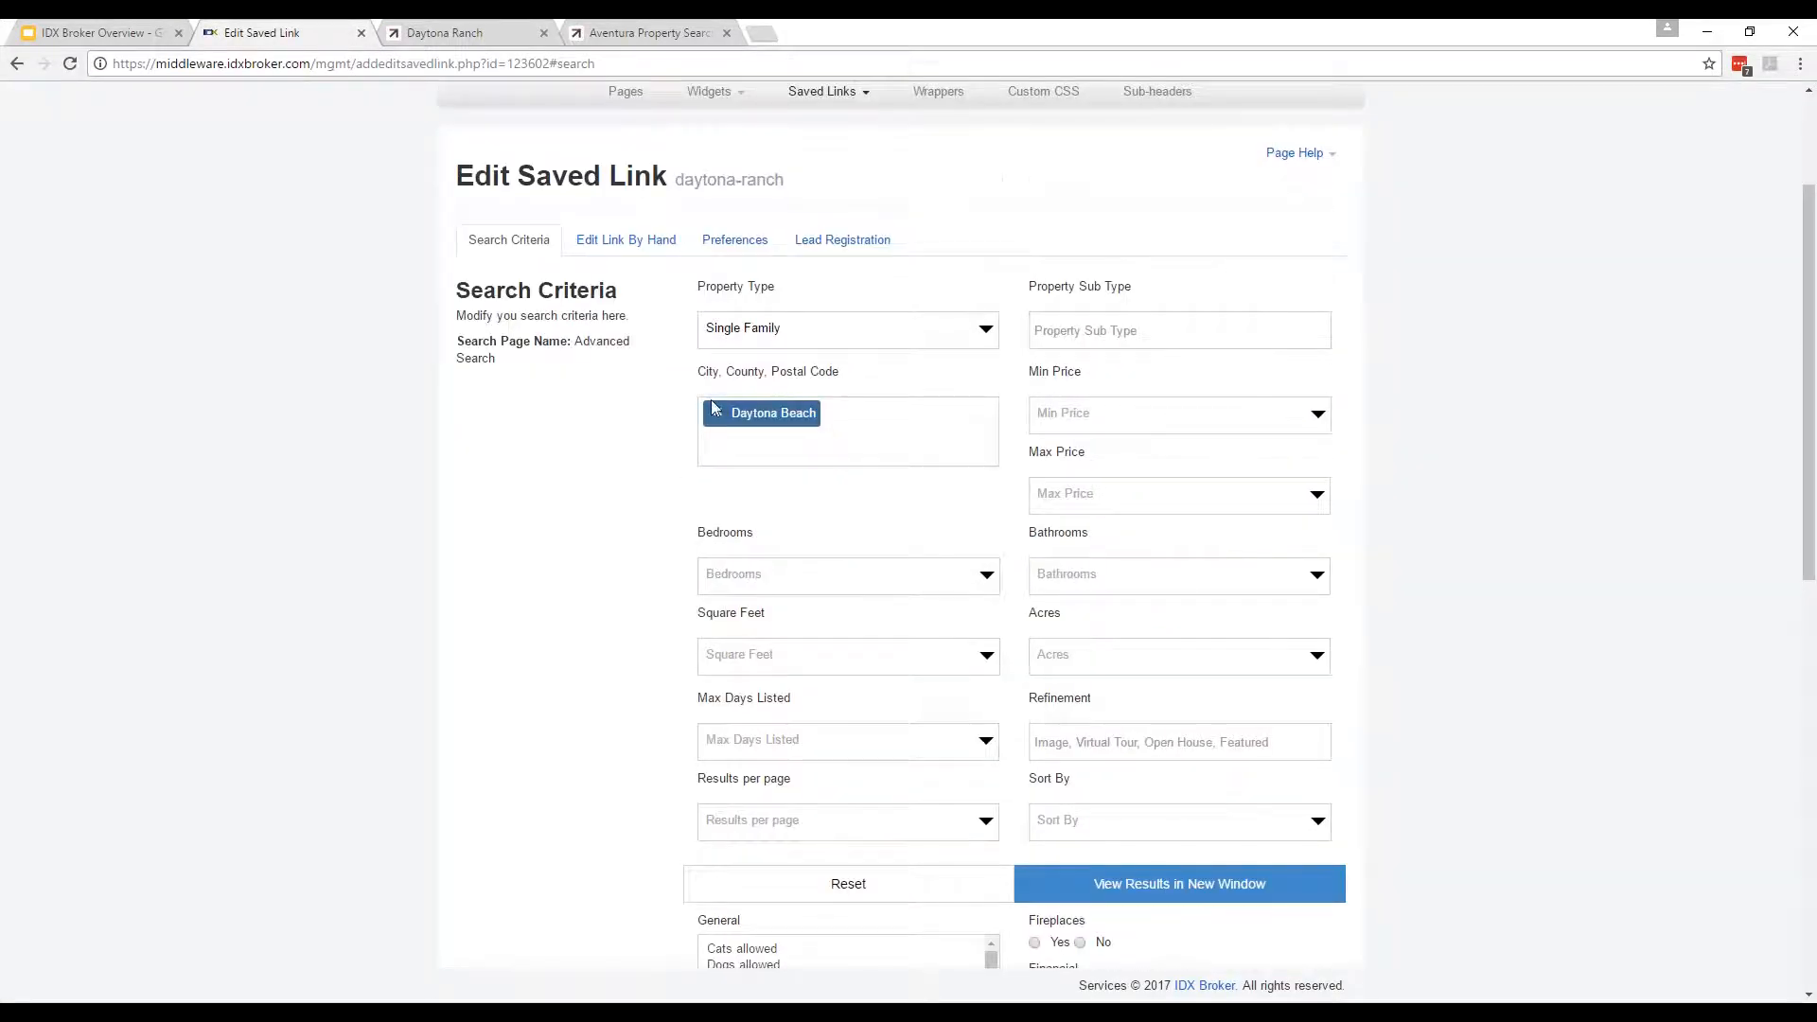
left_click(806, 441)
left_click(716, 419)
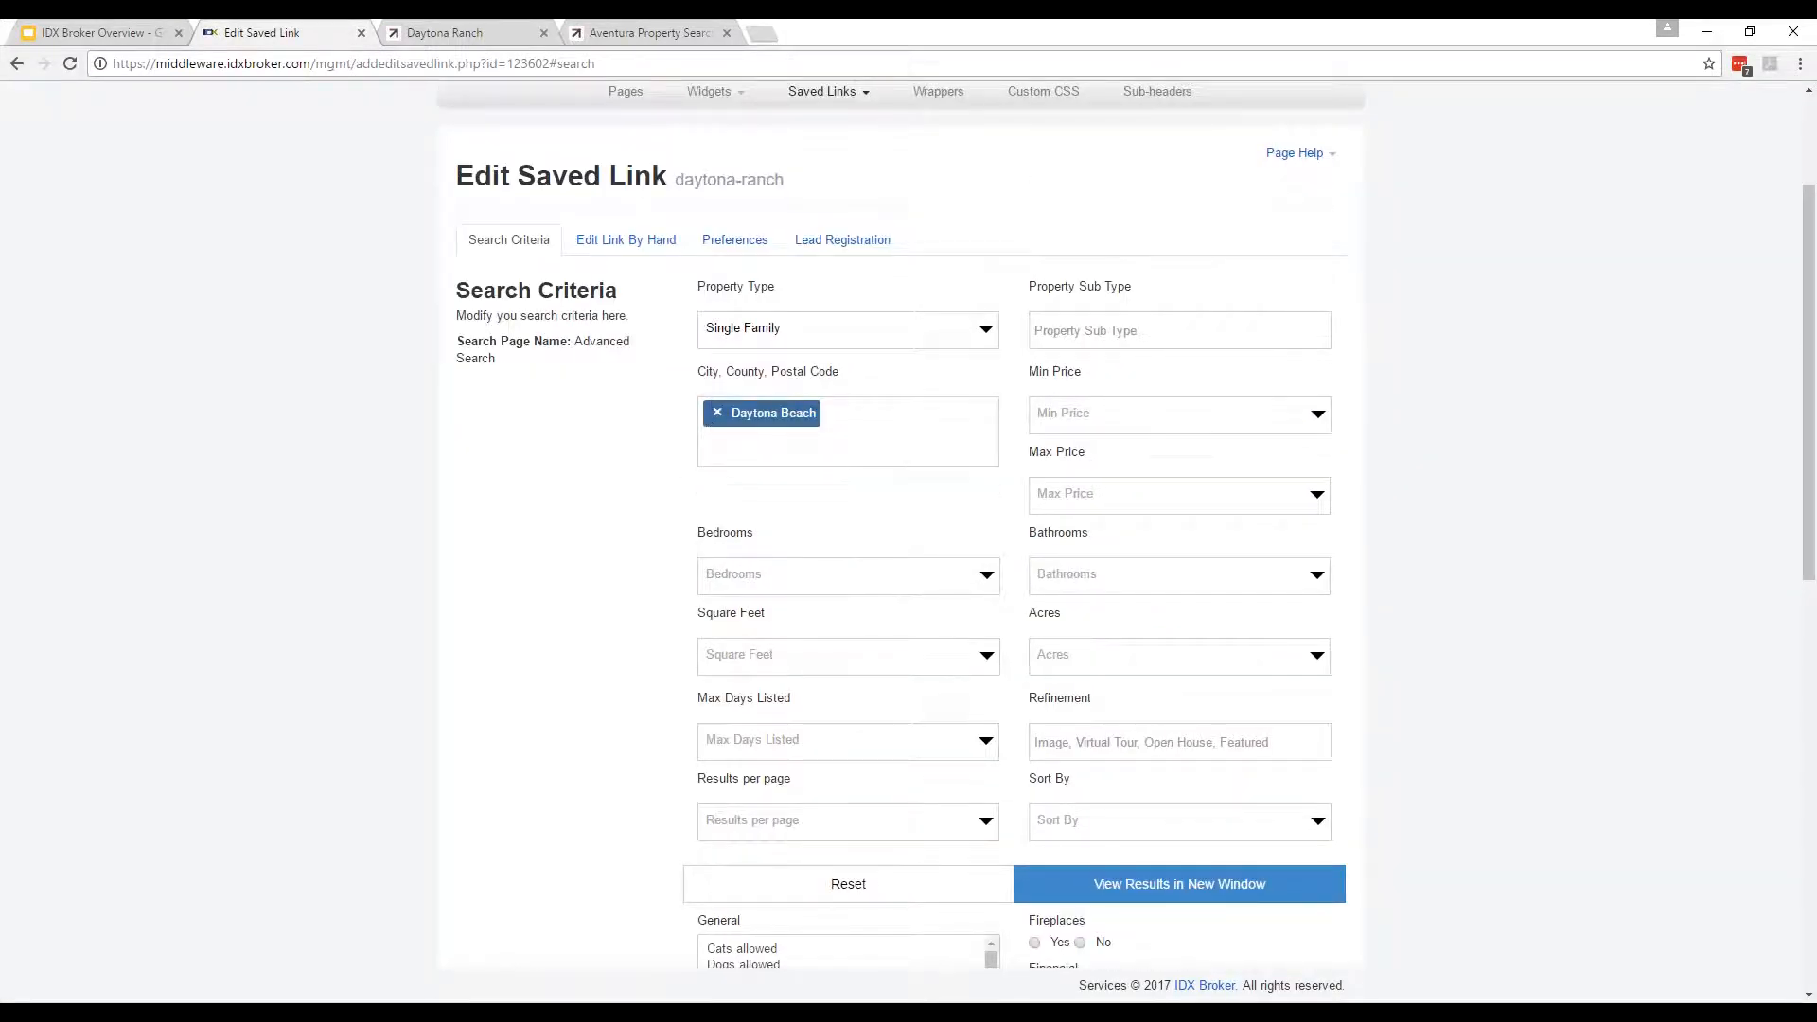
left_click(719, 416)
type("Miami")
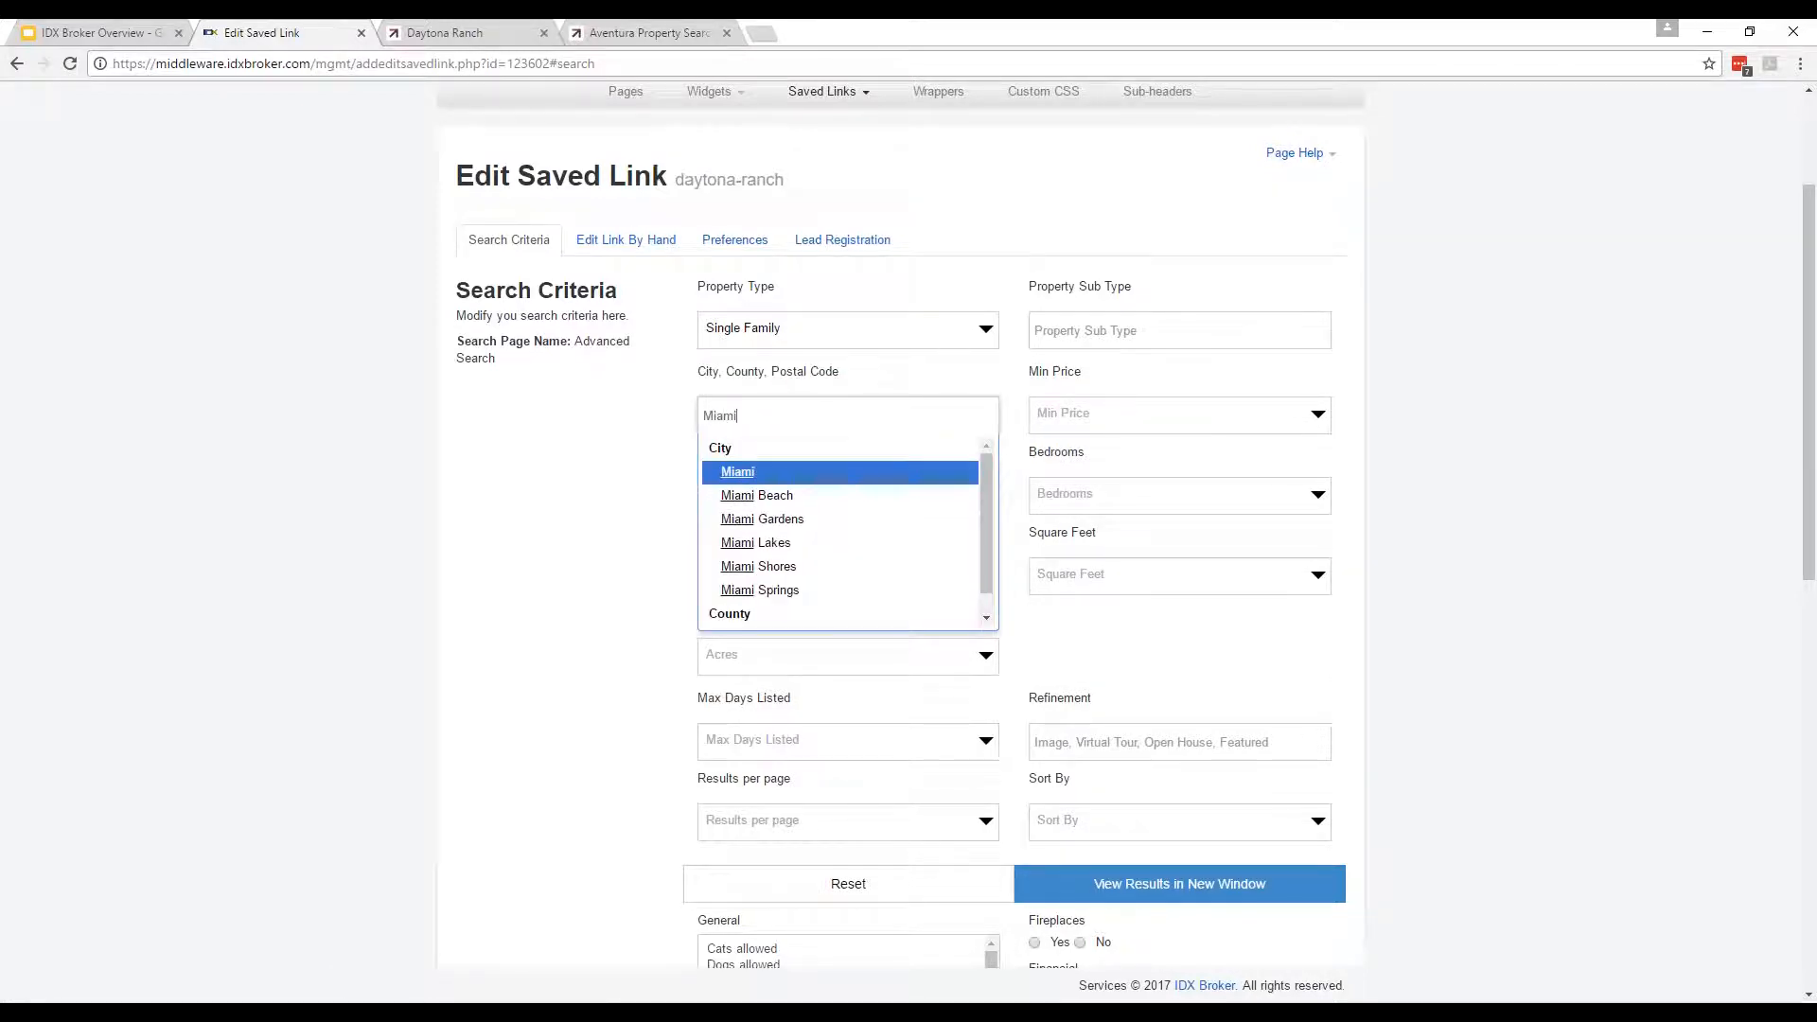
key("Return")
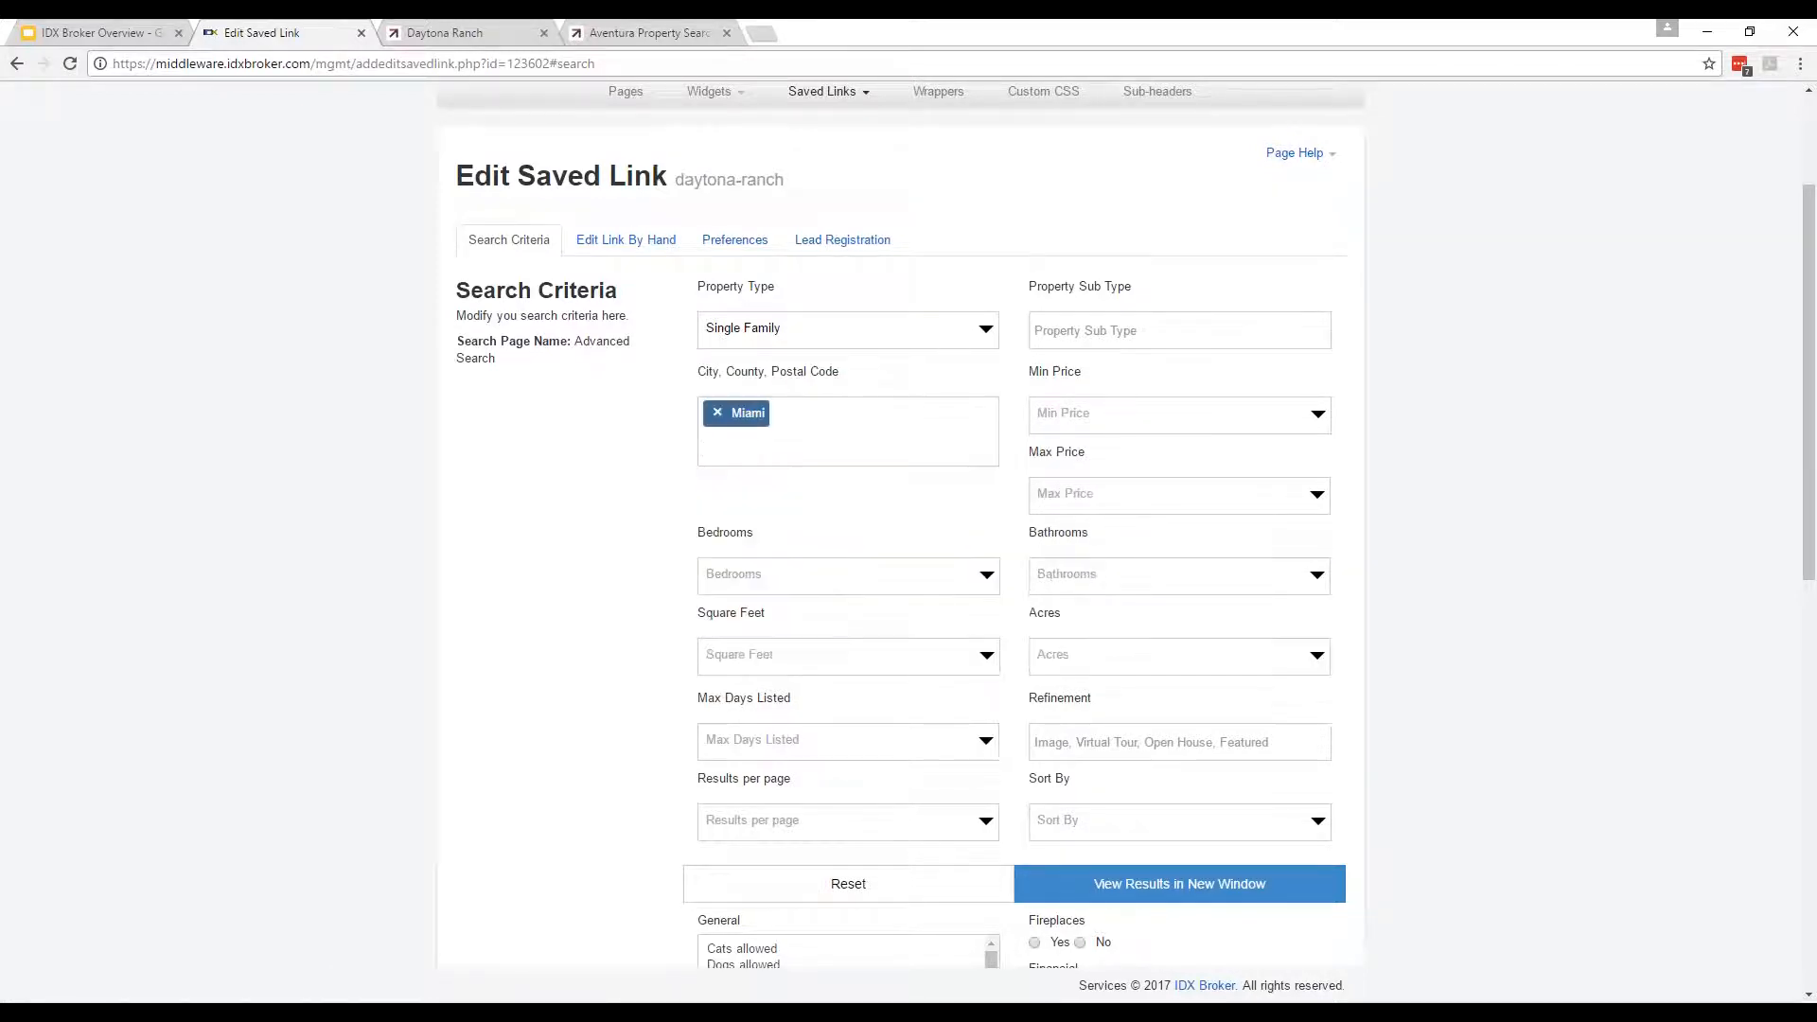
Preview the results in a new window, showing 500 Miami listings, then close it.
left_click(1157, 894)
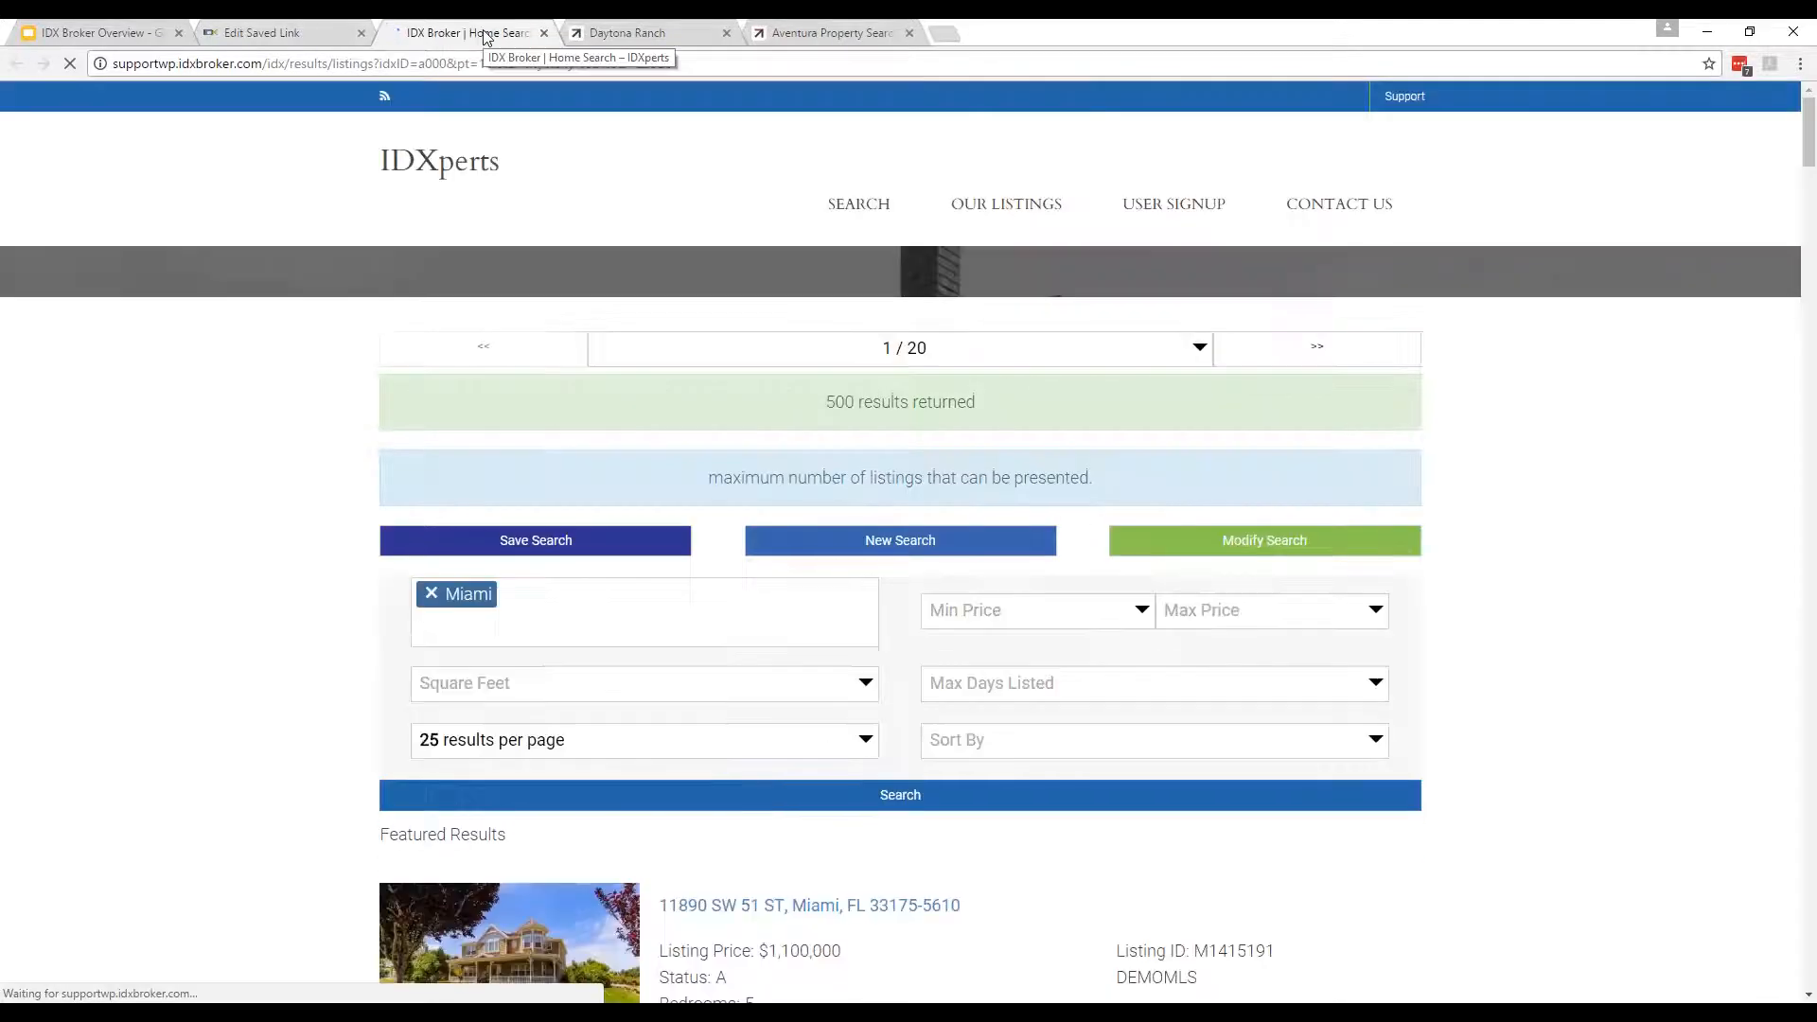
scroll(222, 592, "down", 4)
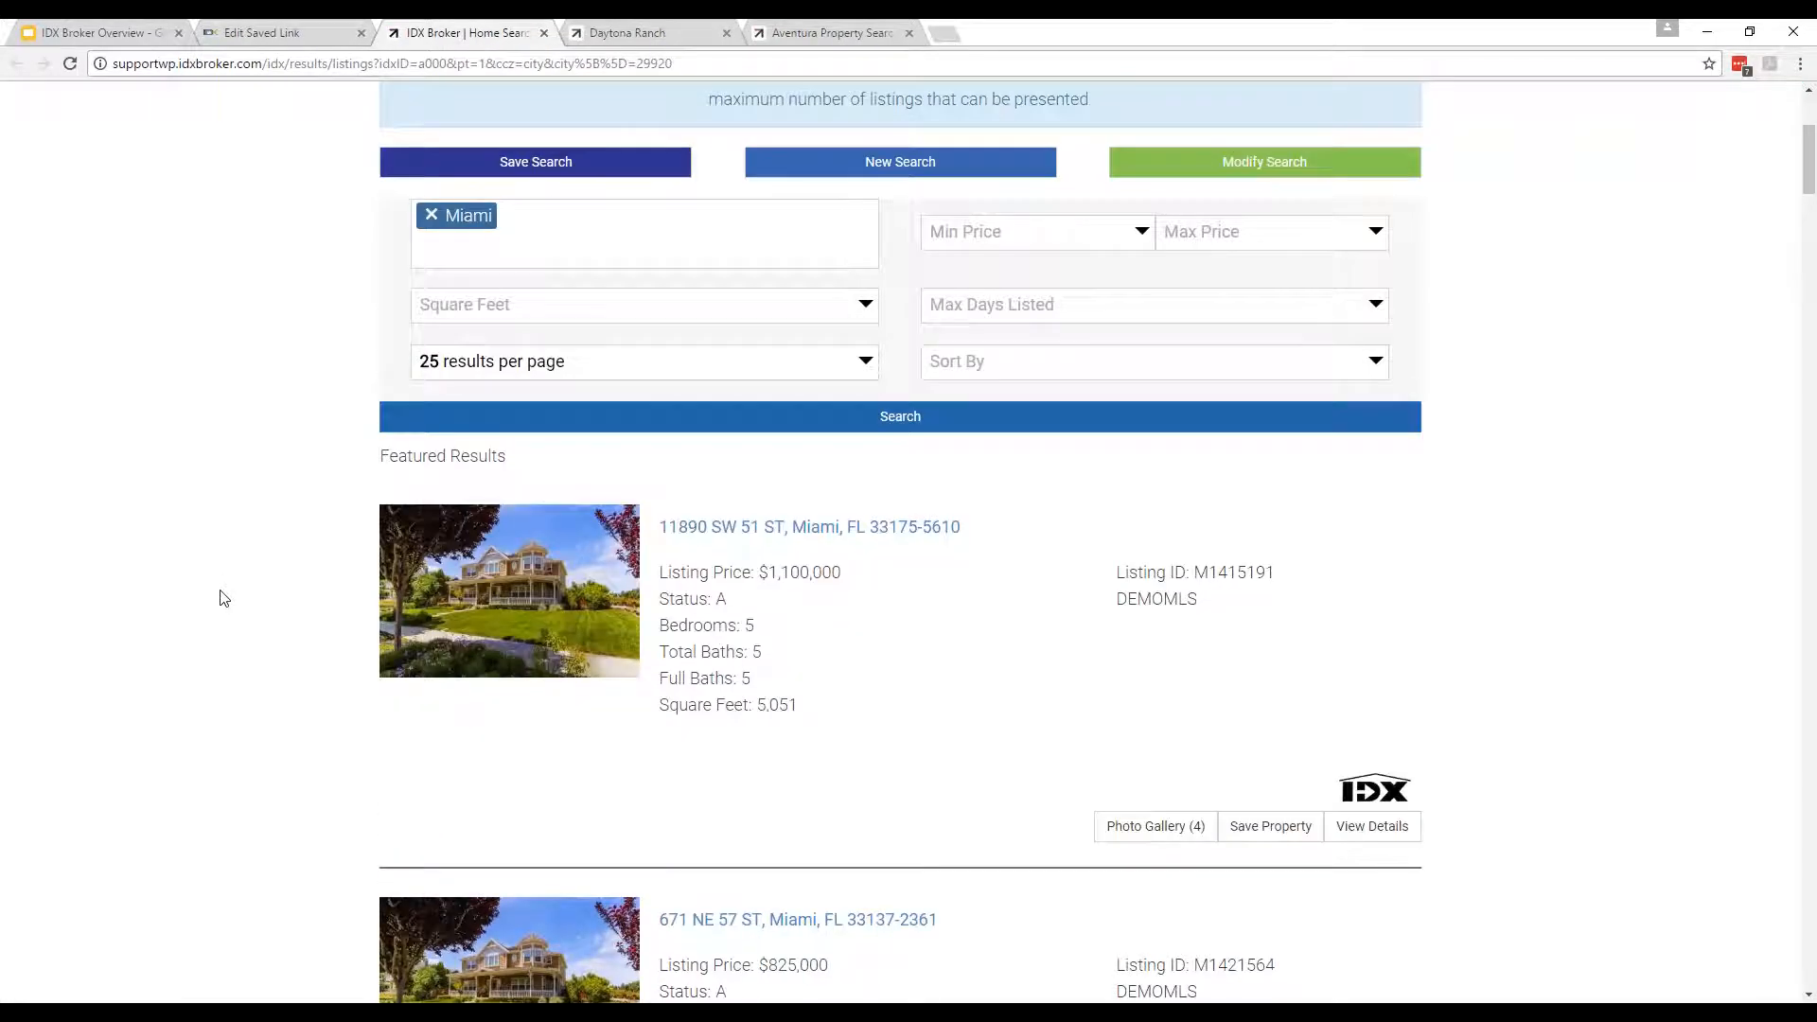
scroll(225, 599, "down", 3)
scroll(223, 597, "down", 2)
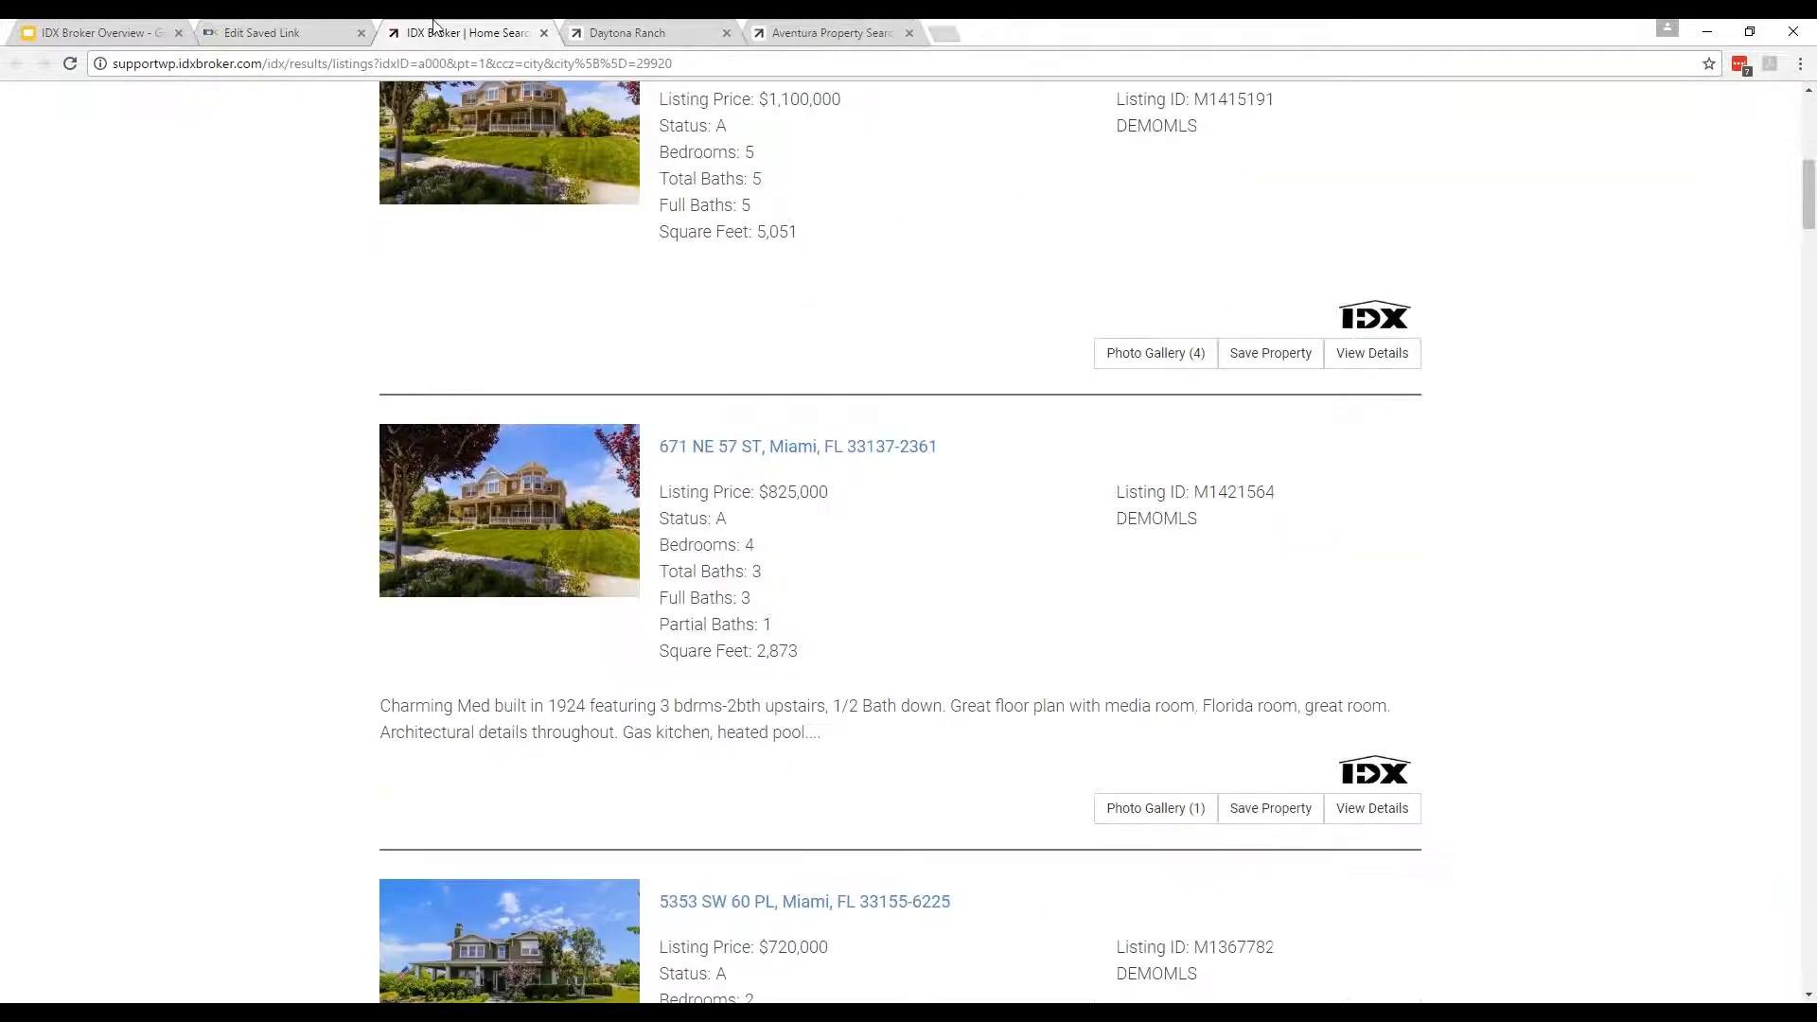
left_click(545, 33)
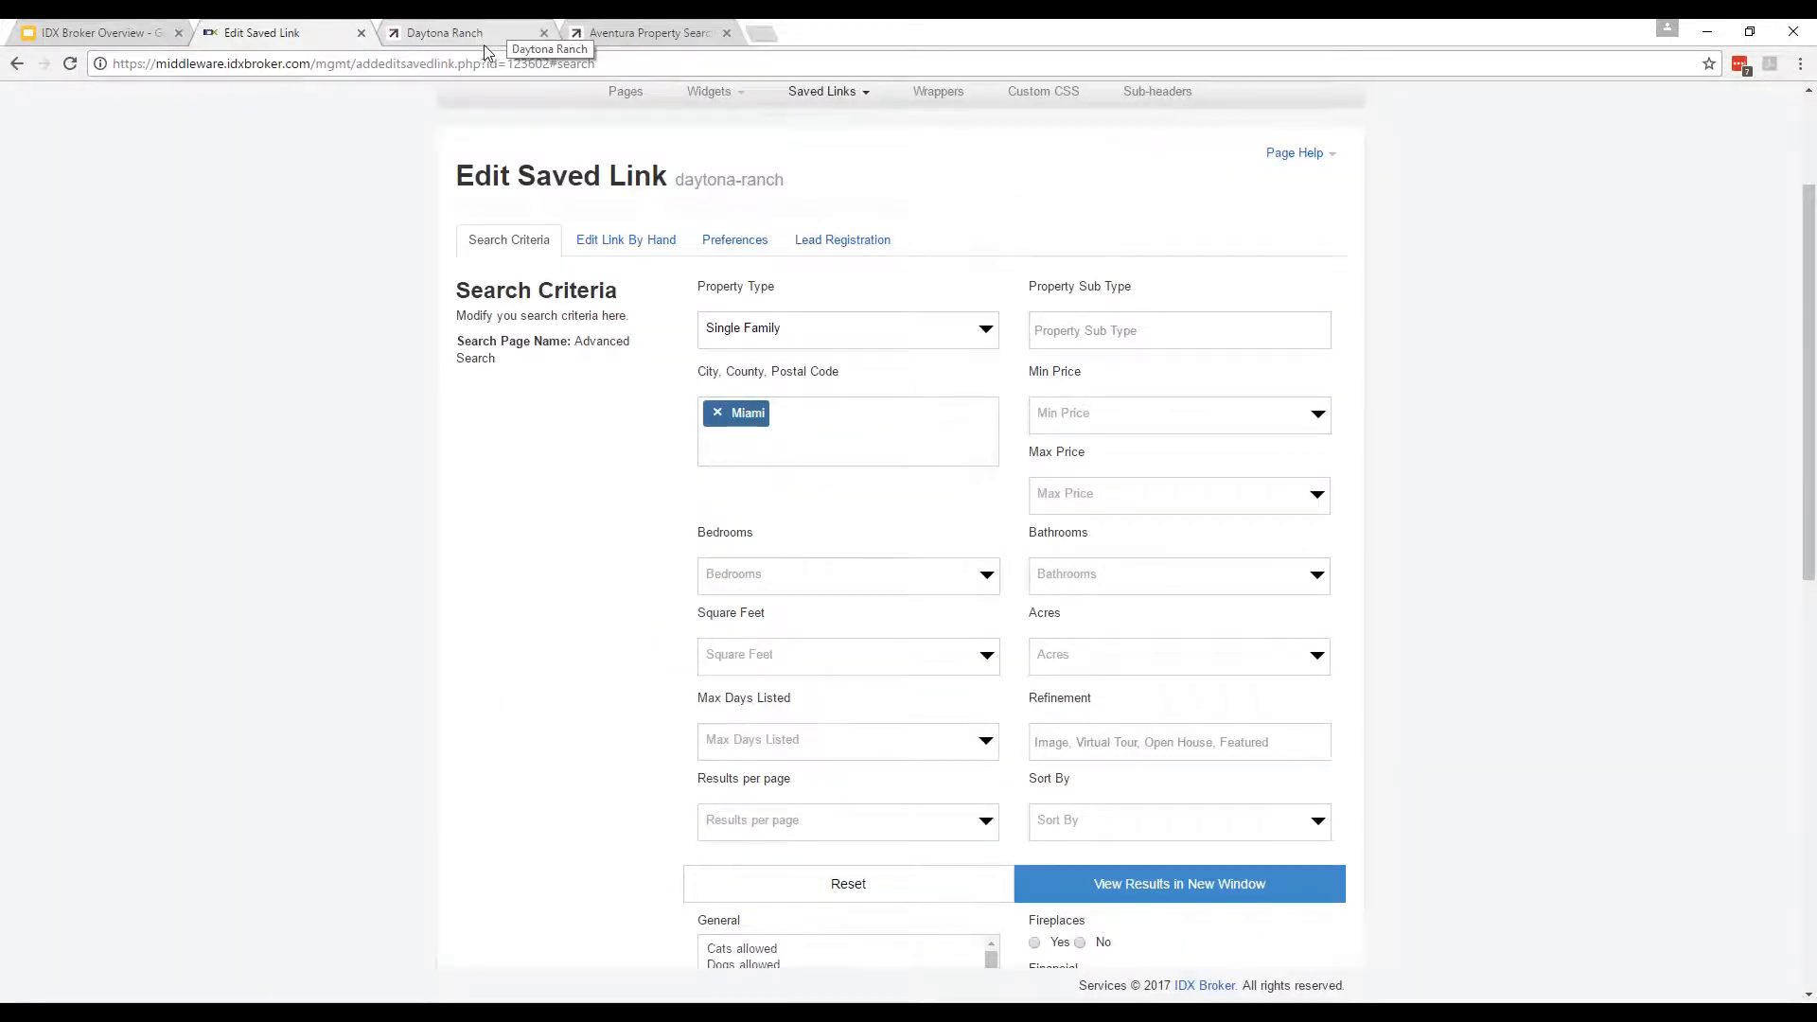
scroll(494, 417, "up", 3)
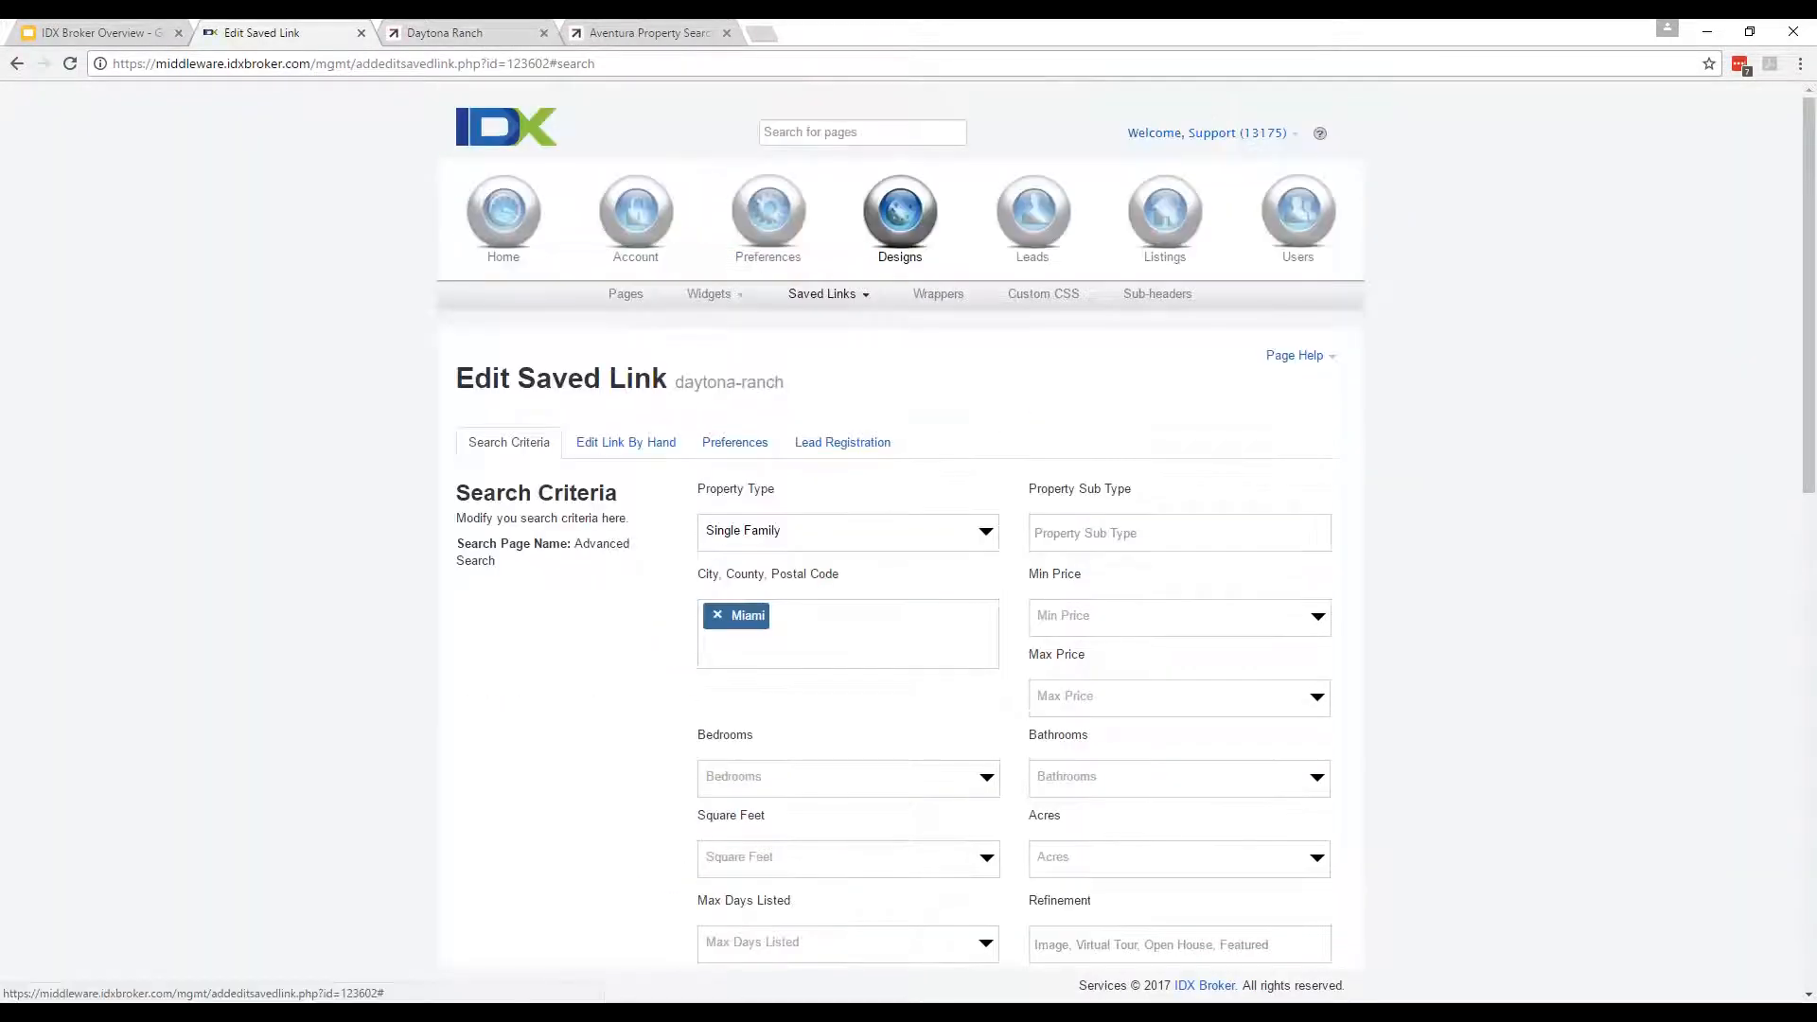
Review daytona-ranch's Edit Link By Hand, Preferences and Lead Registration views without saving changes.
scroll(608, 393, "down", 2)
left_click(626, 252)
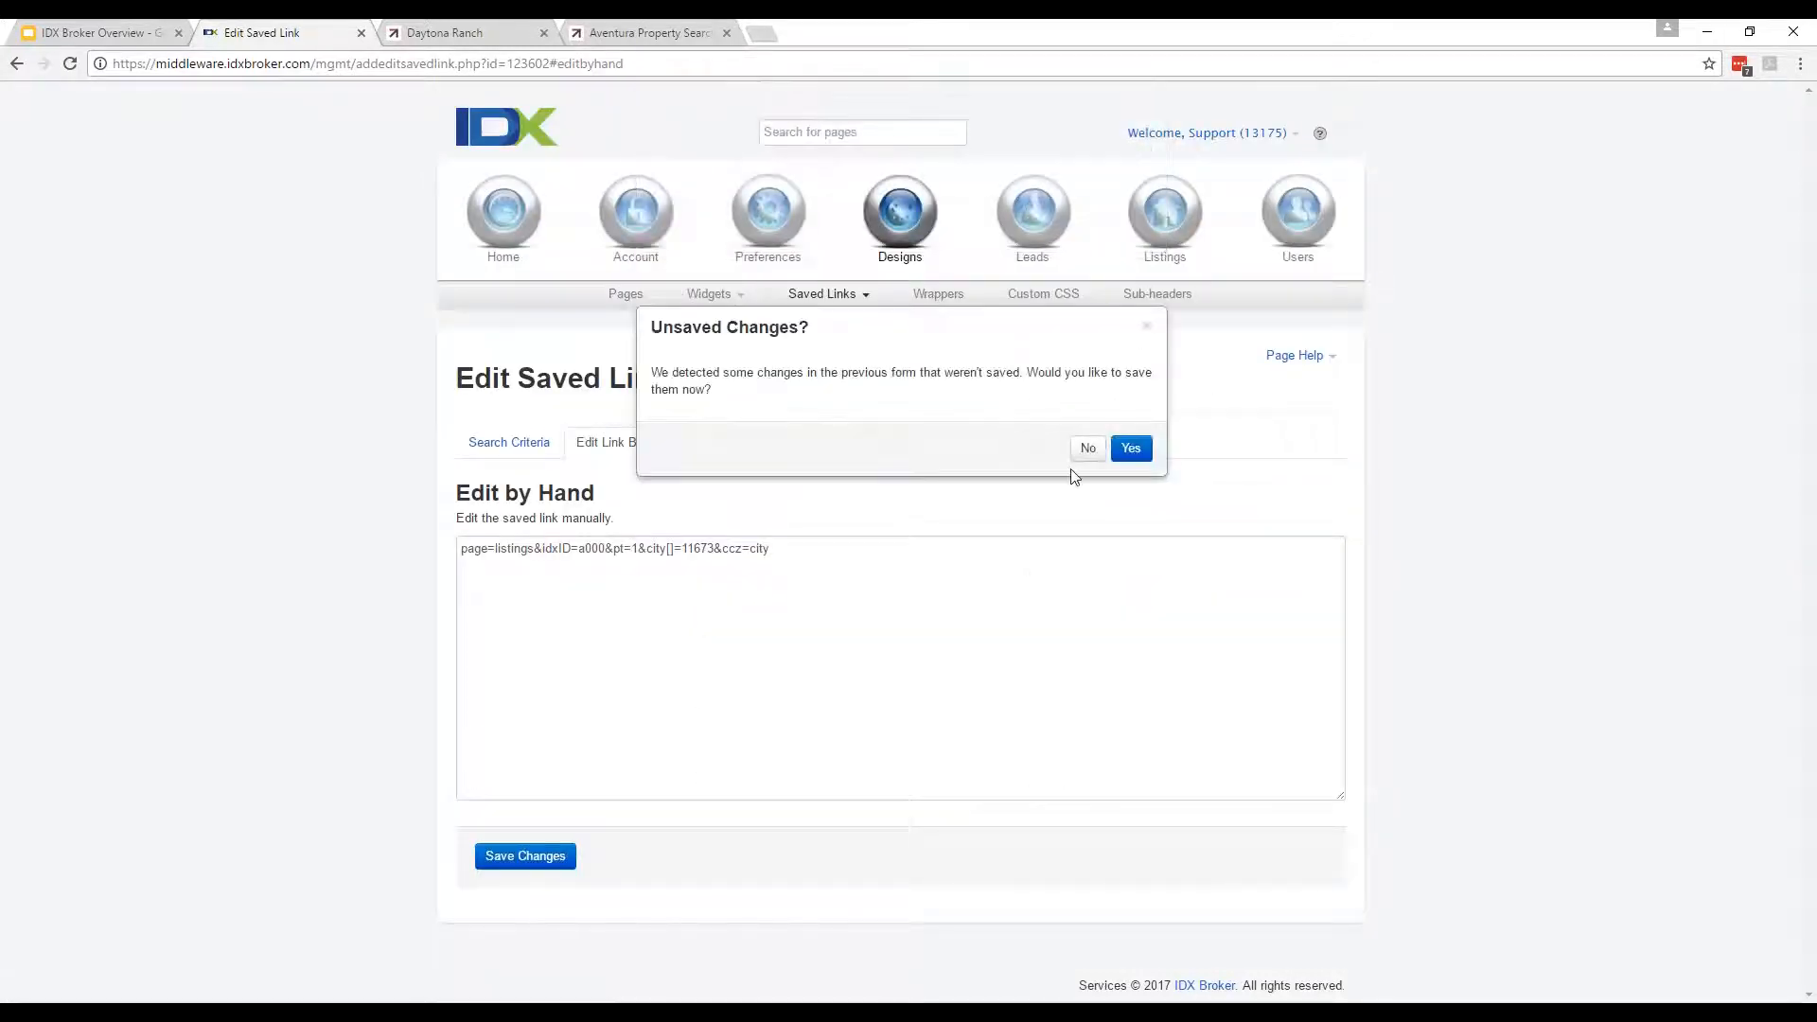
left_click(1085, 450)
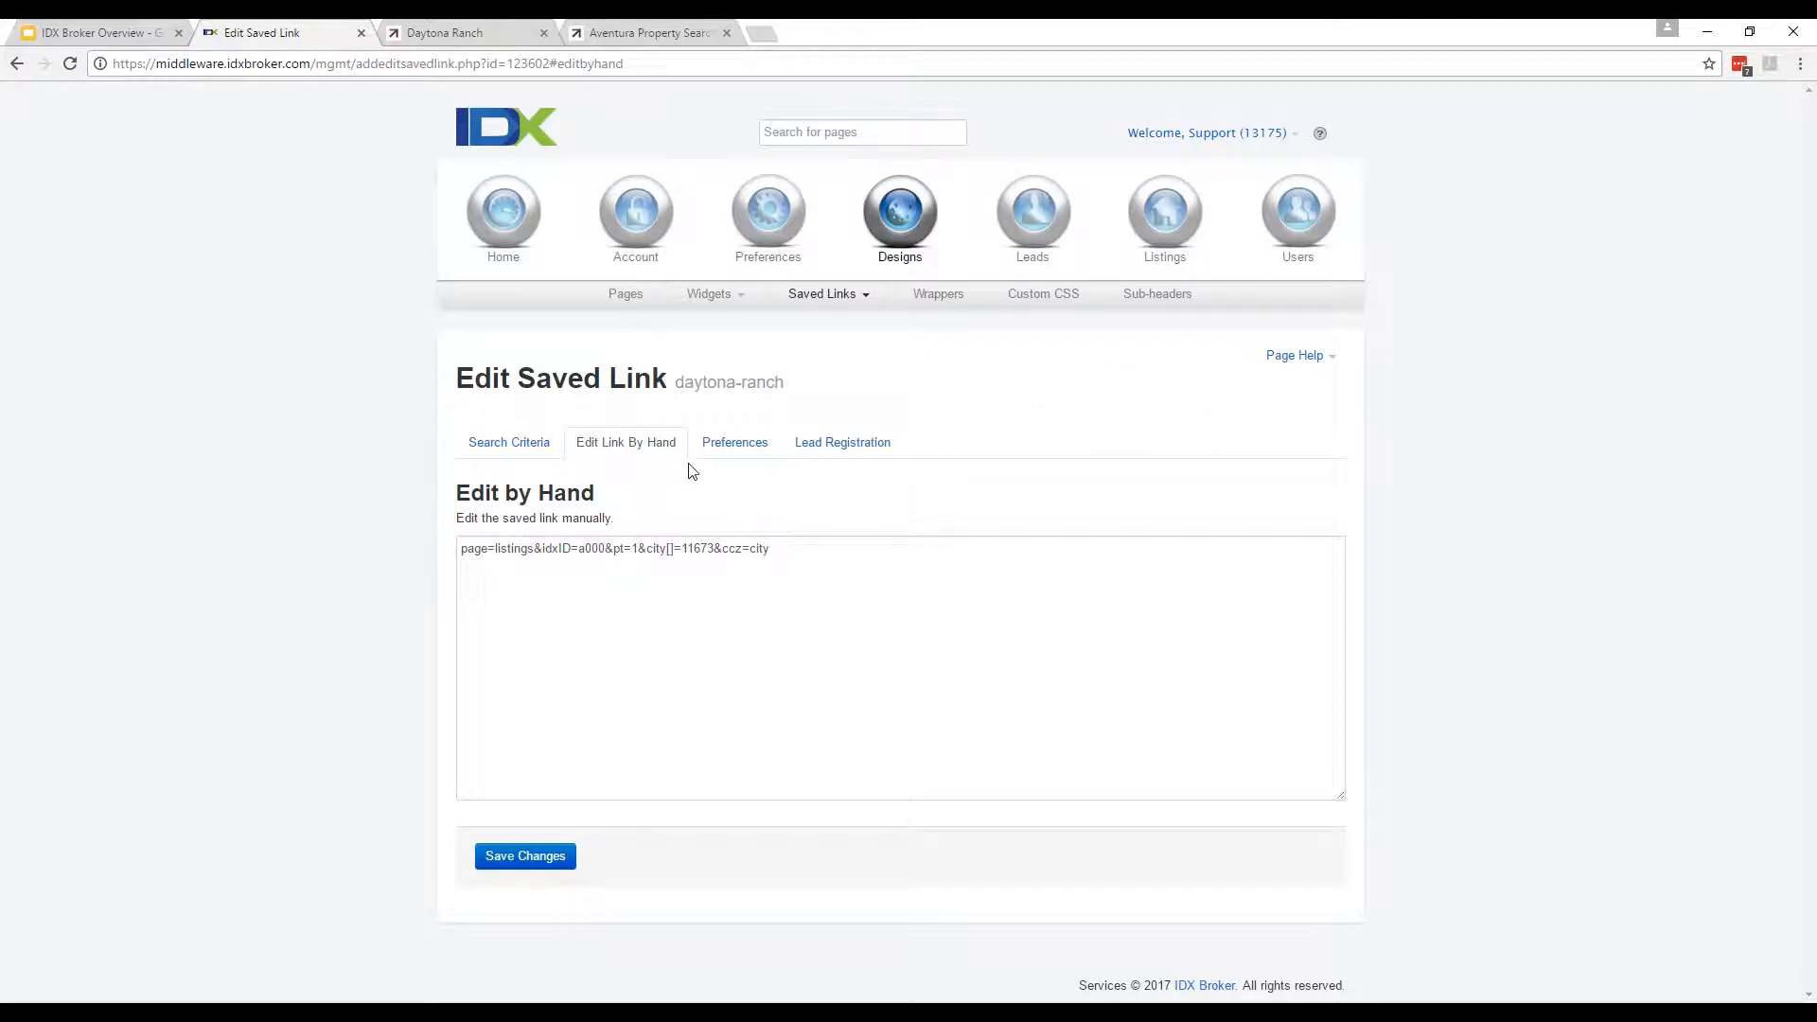
left_click(748, 444)
scroll(728, 363, "down", 4)
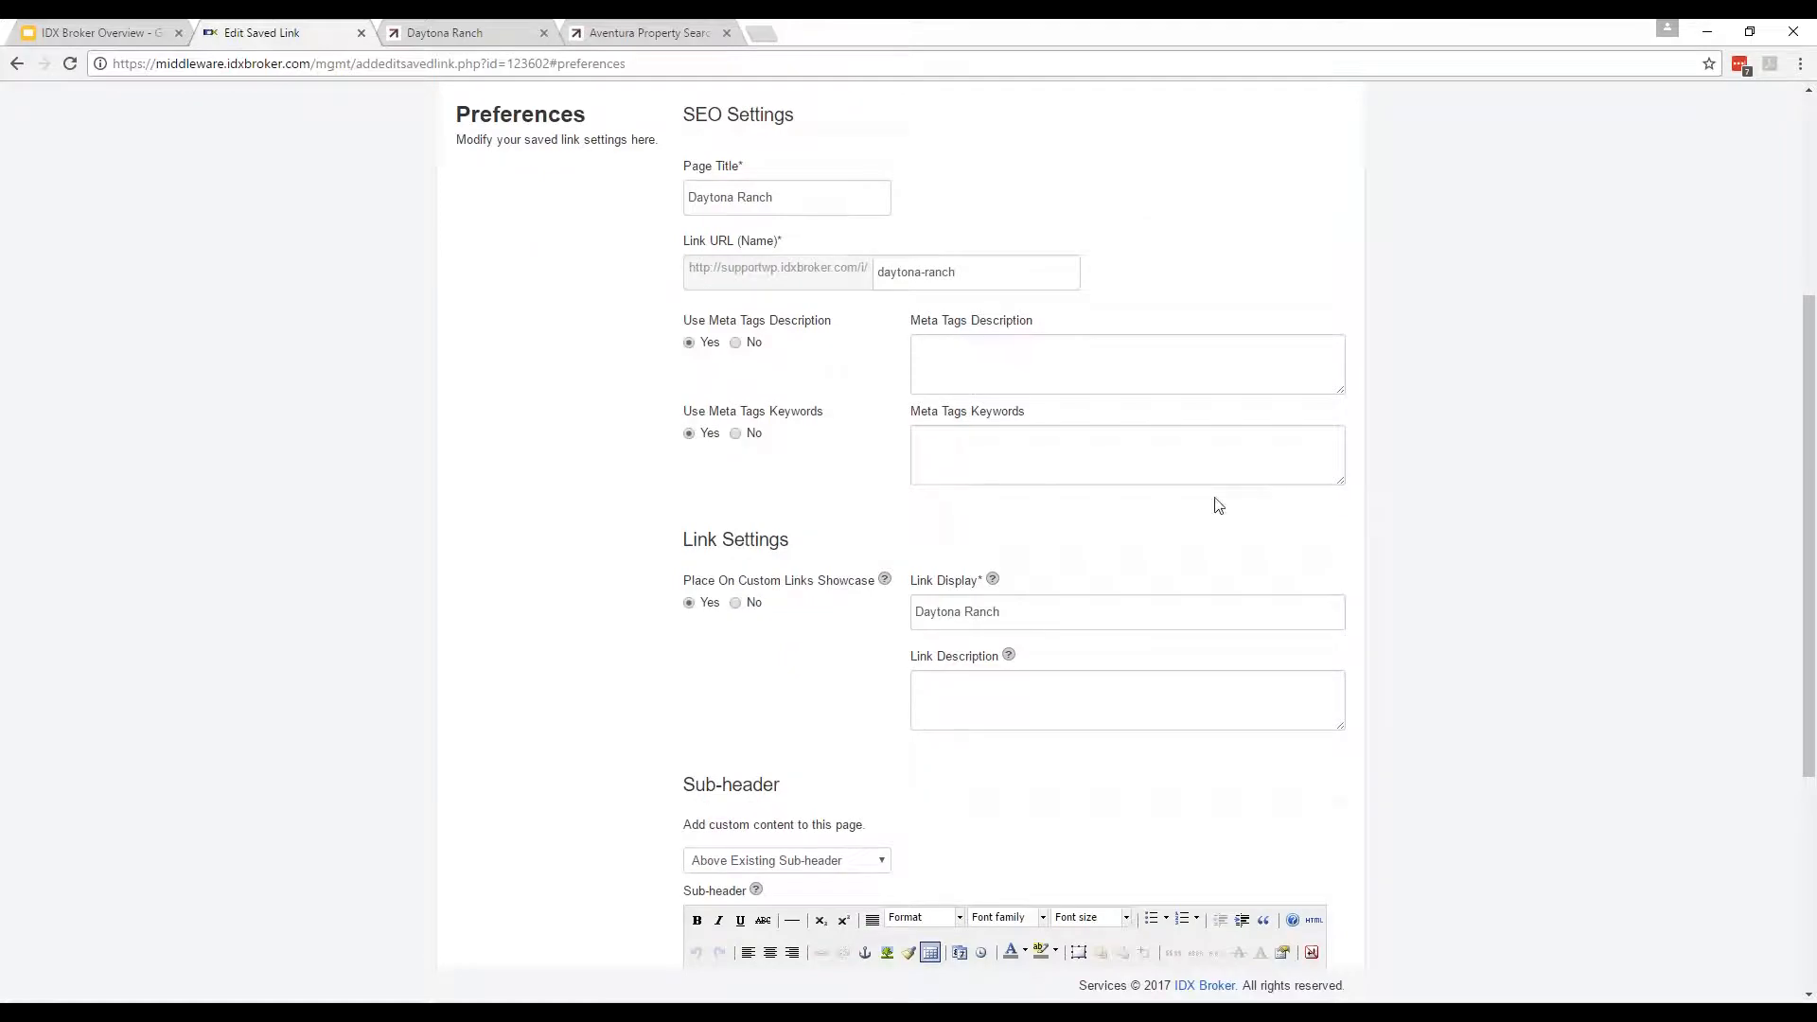
scroll(1219, 505, "down", 3)
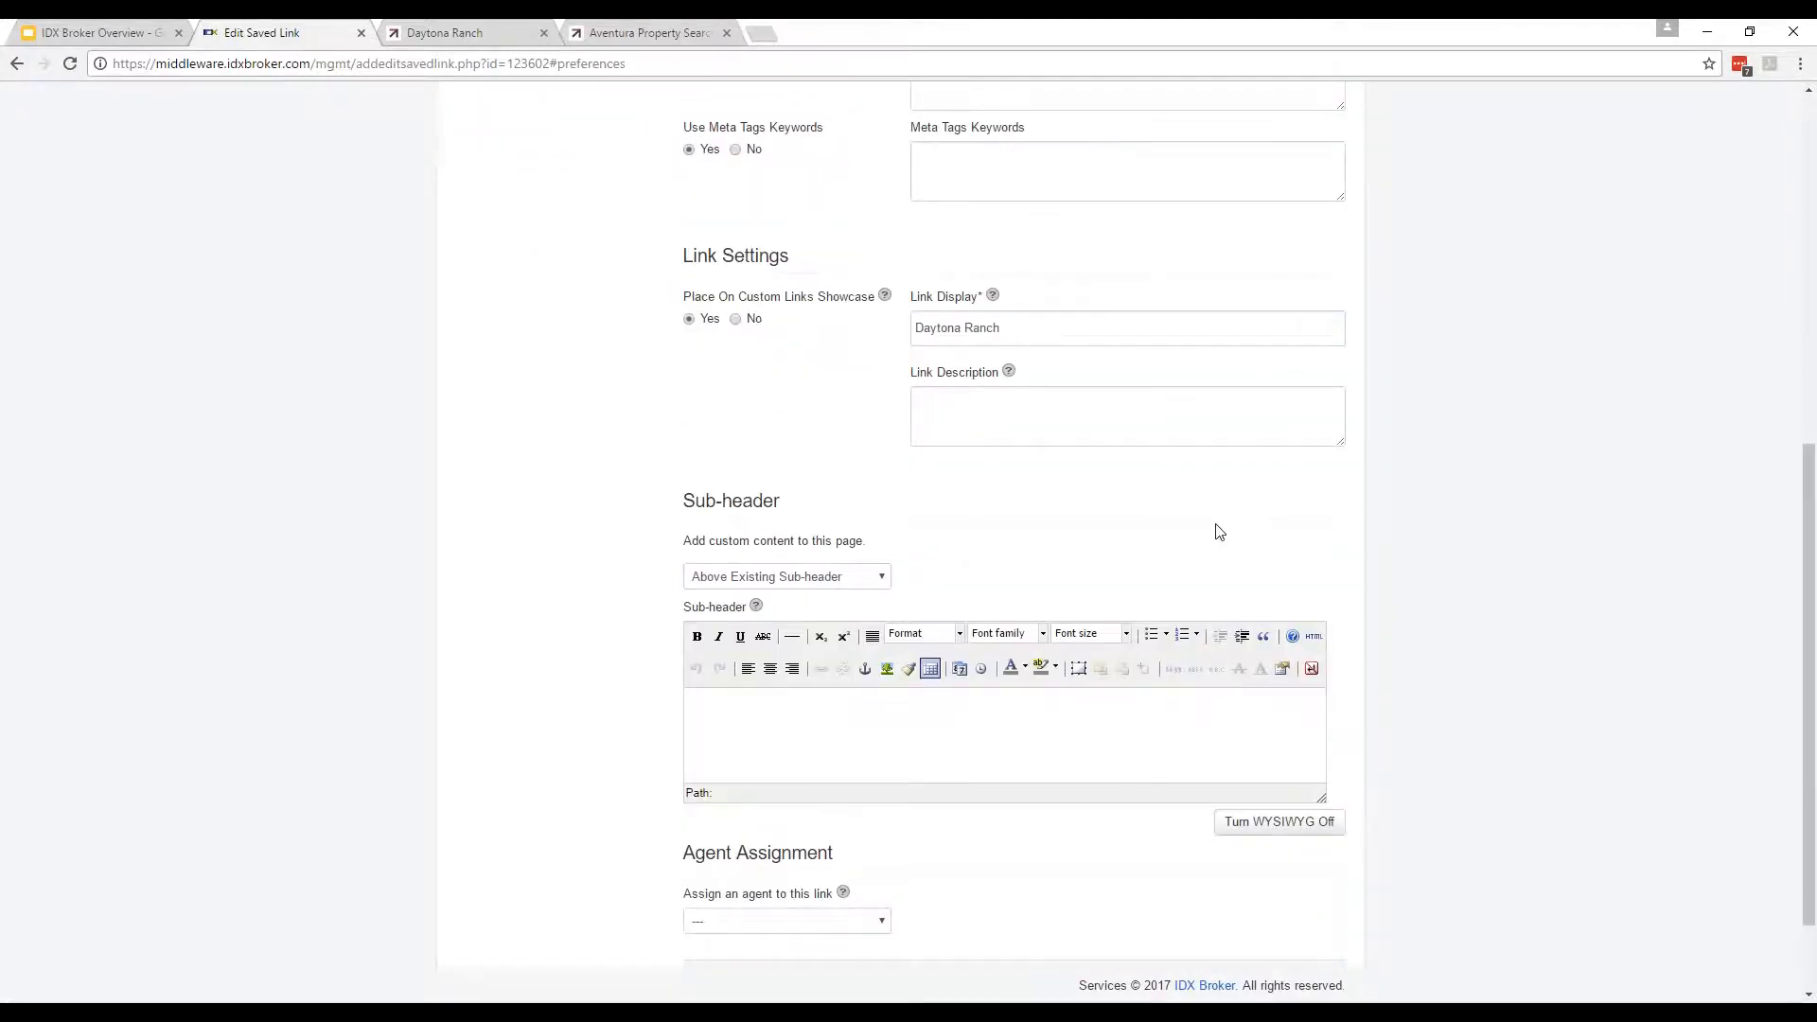
scroll(1220, 532, "up", 5)
left_click(837, 255)
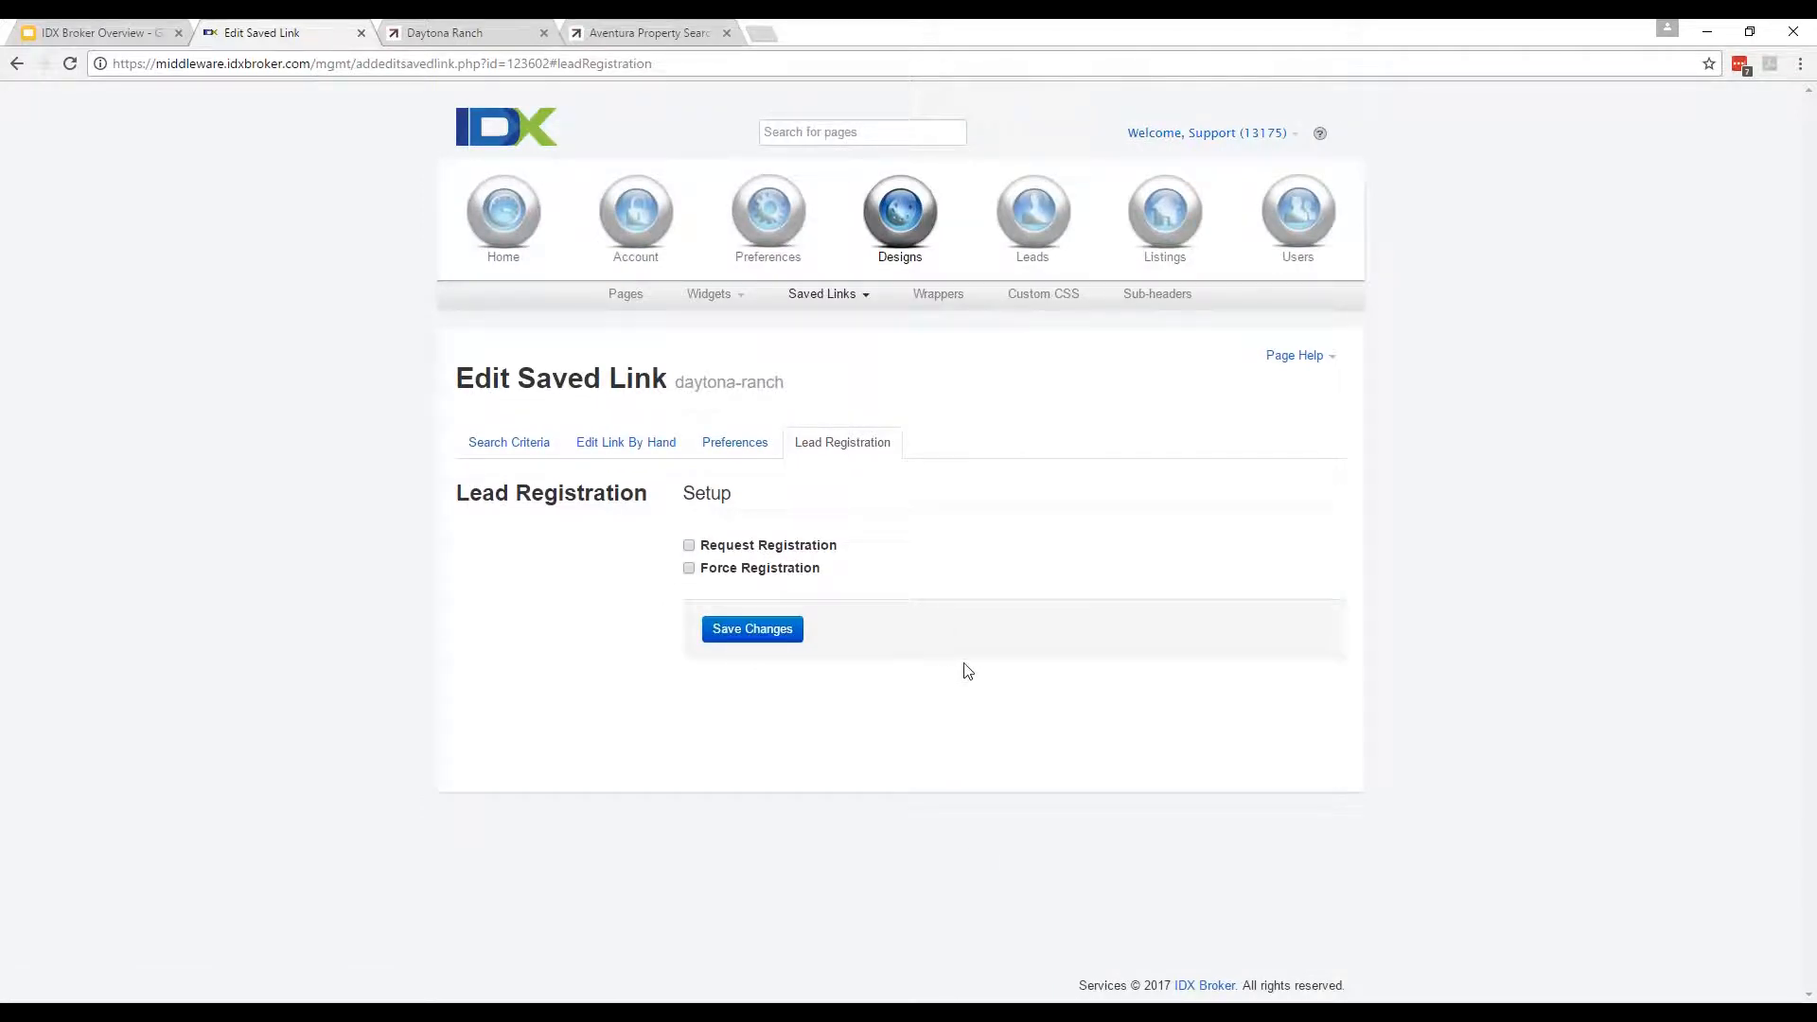
left_click(626, 293)
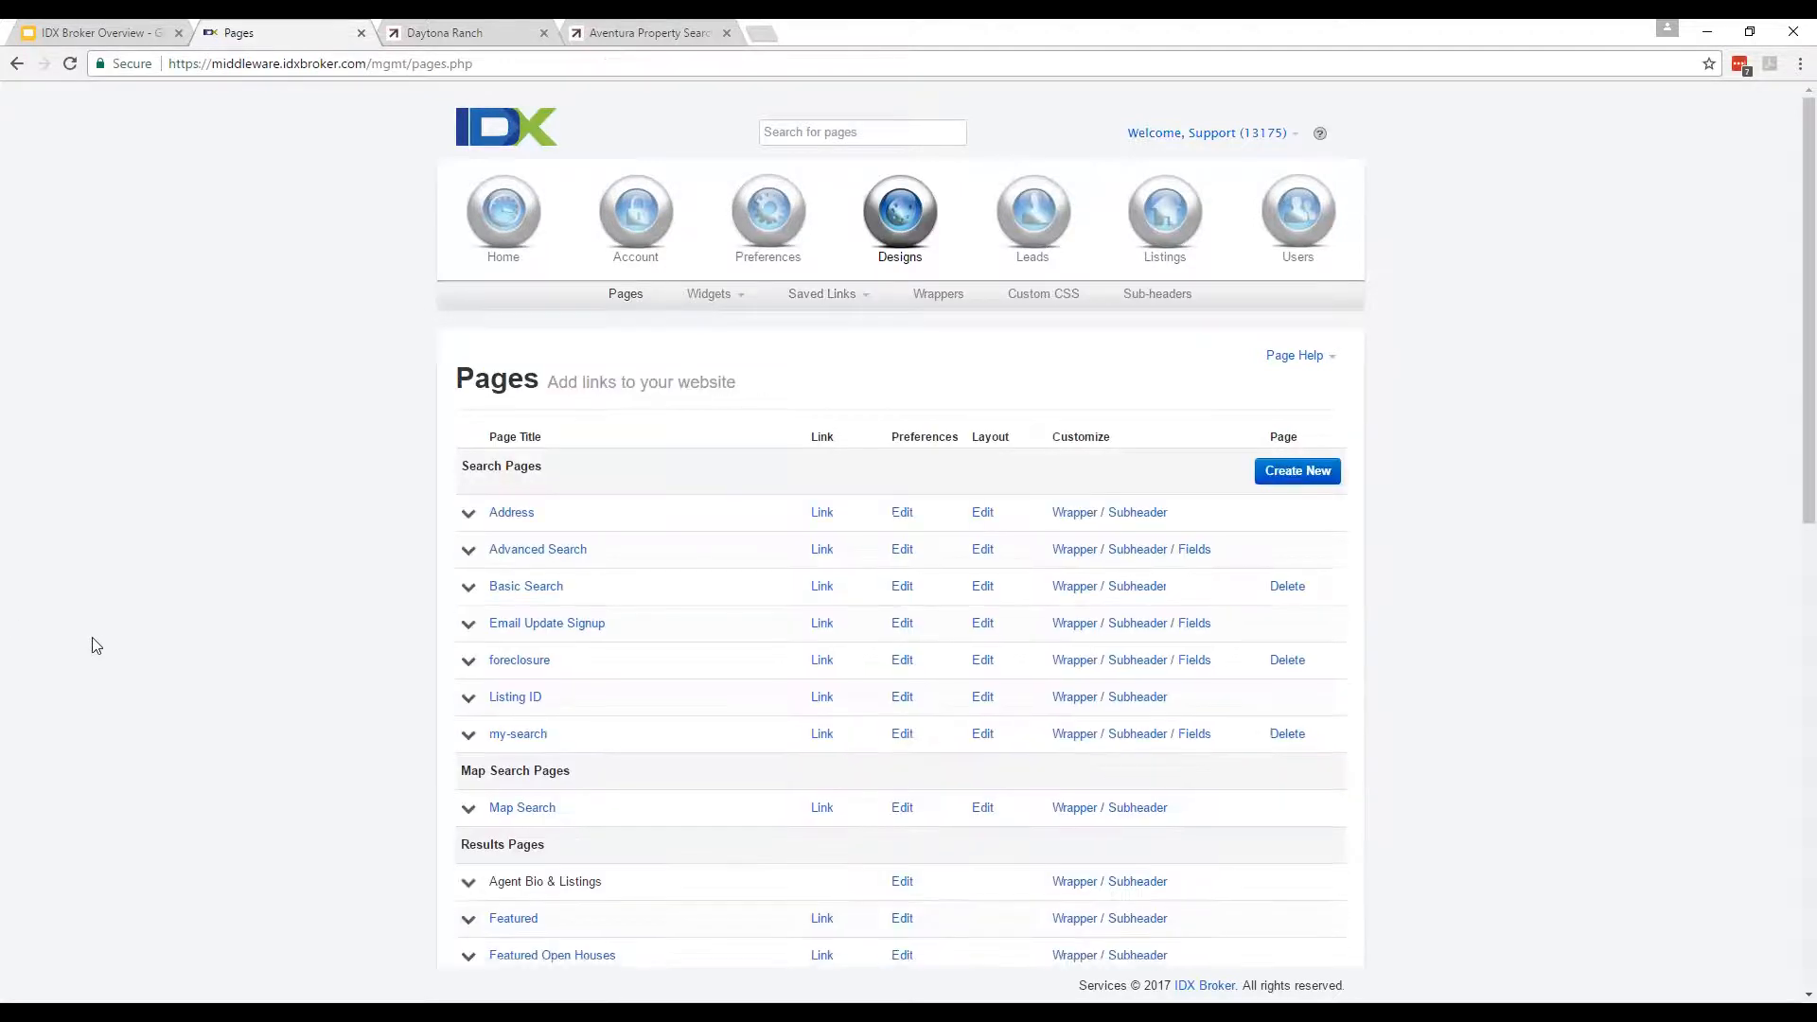
Open the public Link Showcase from Designs > Pages and find the Daytona Ranch entry.
scroll(370, 627, "down", 7)
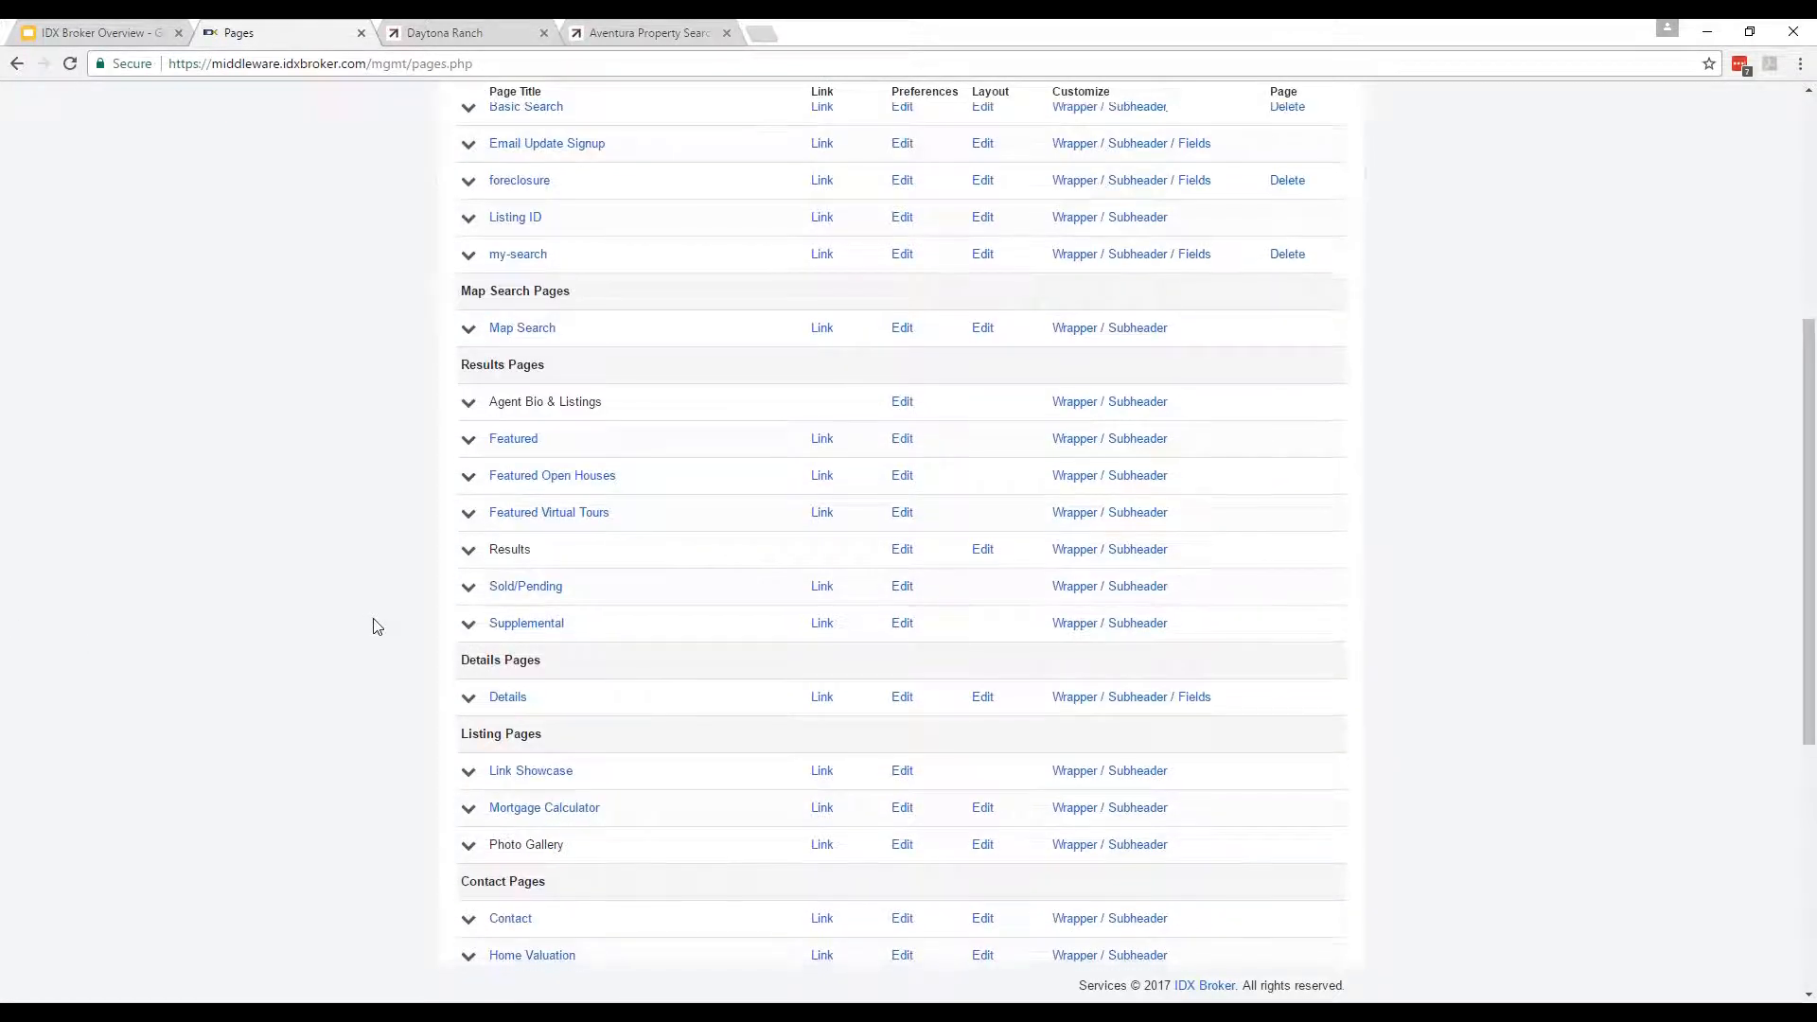
scroll(373, 627, "down", 4)
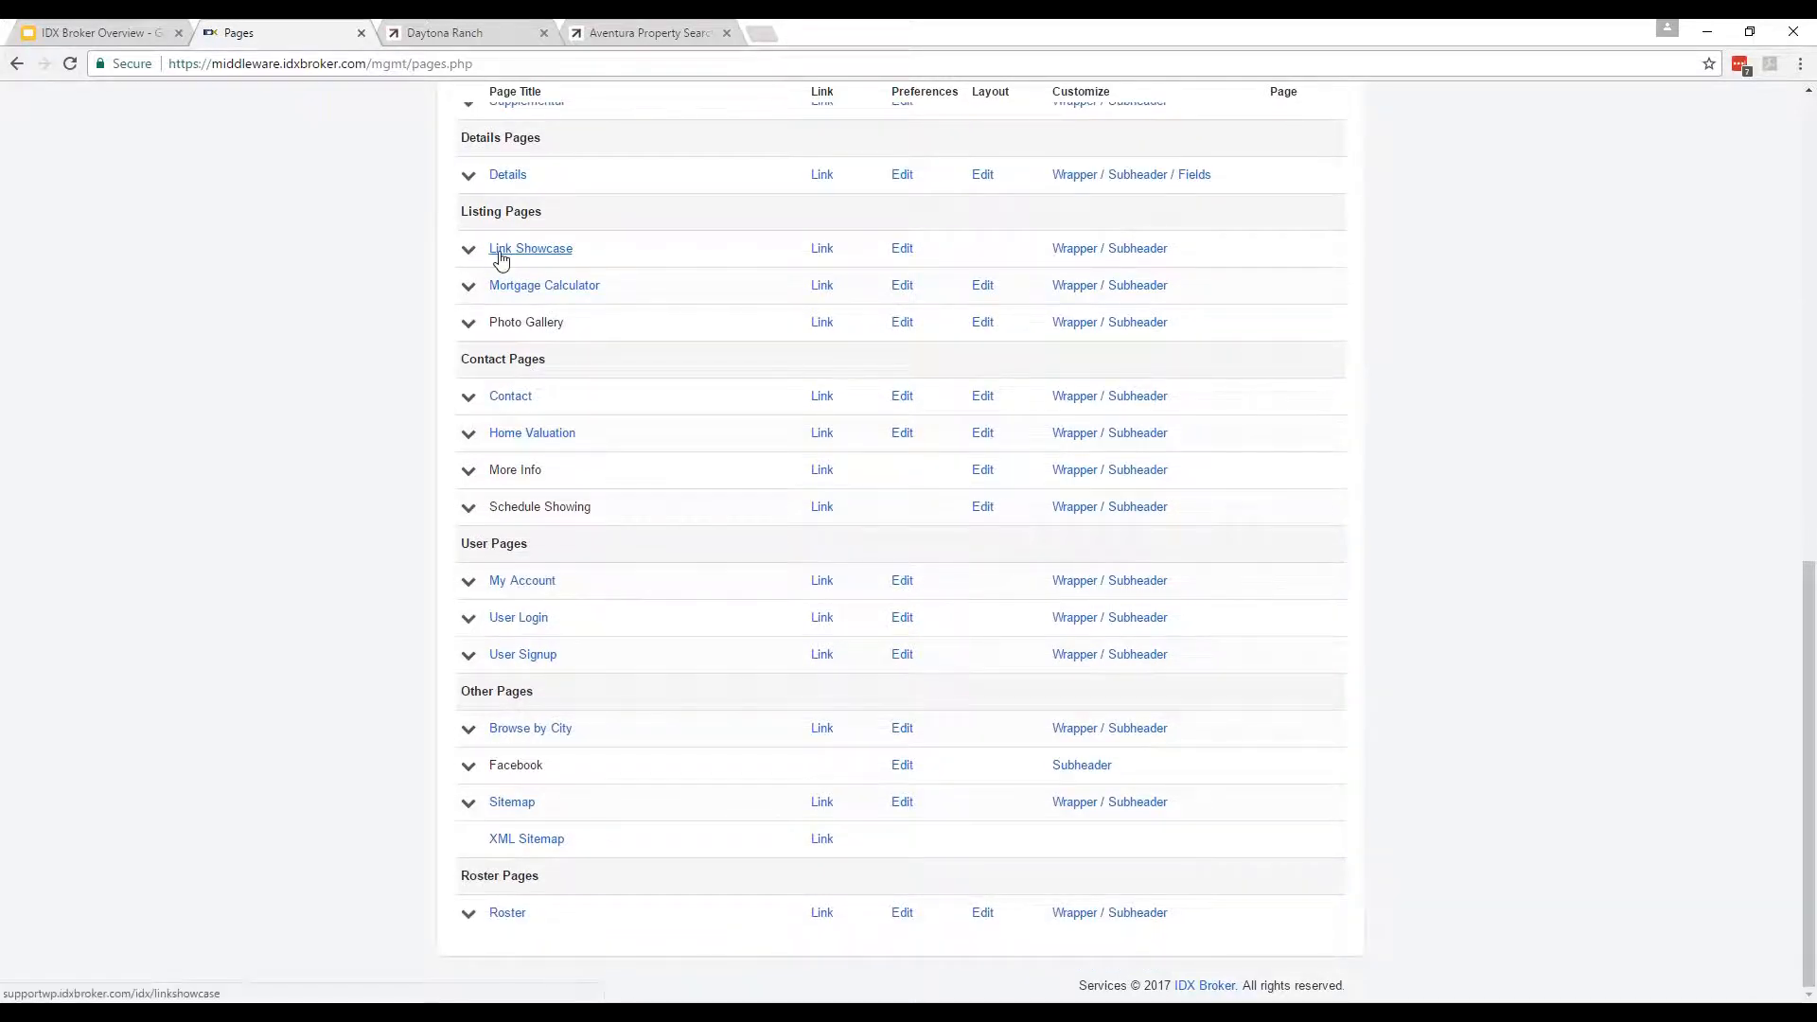
left_click(509, 252)
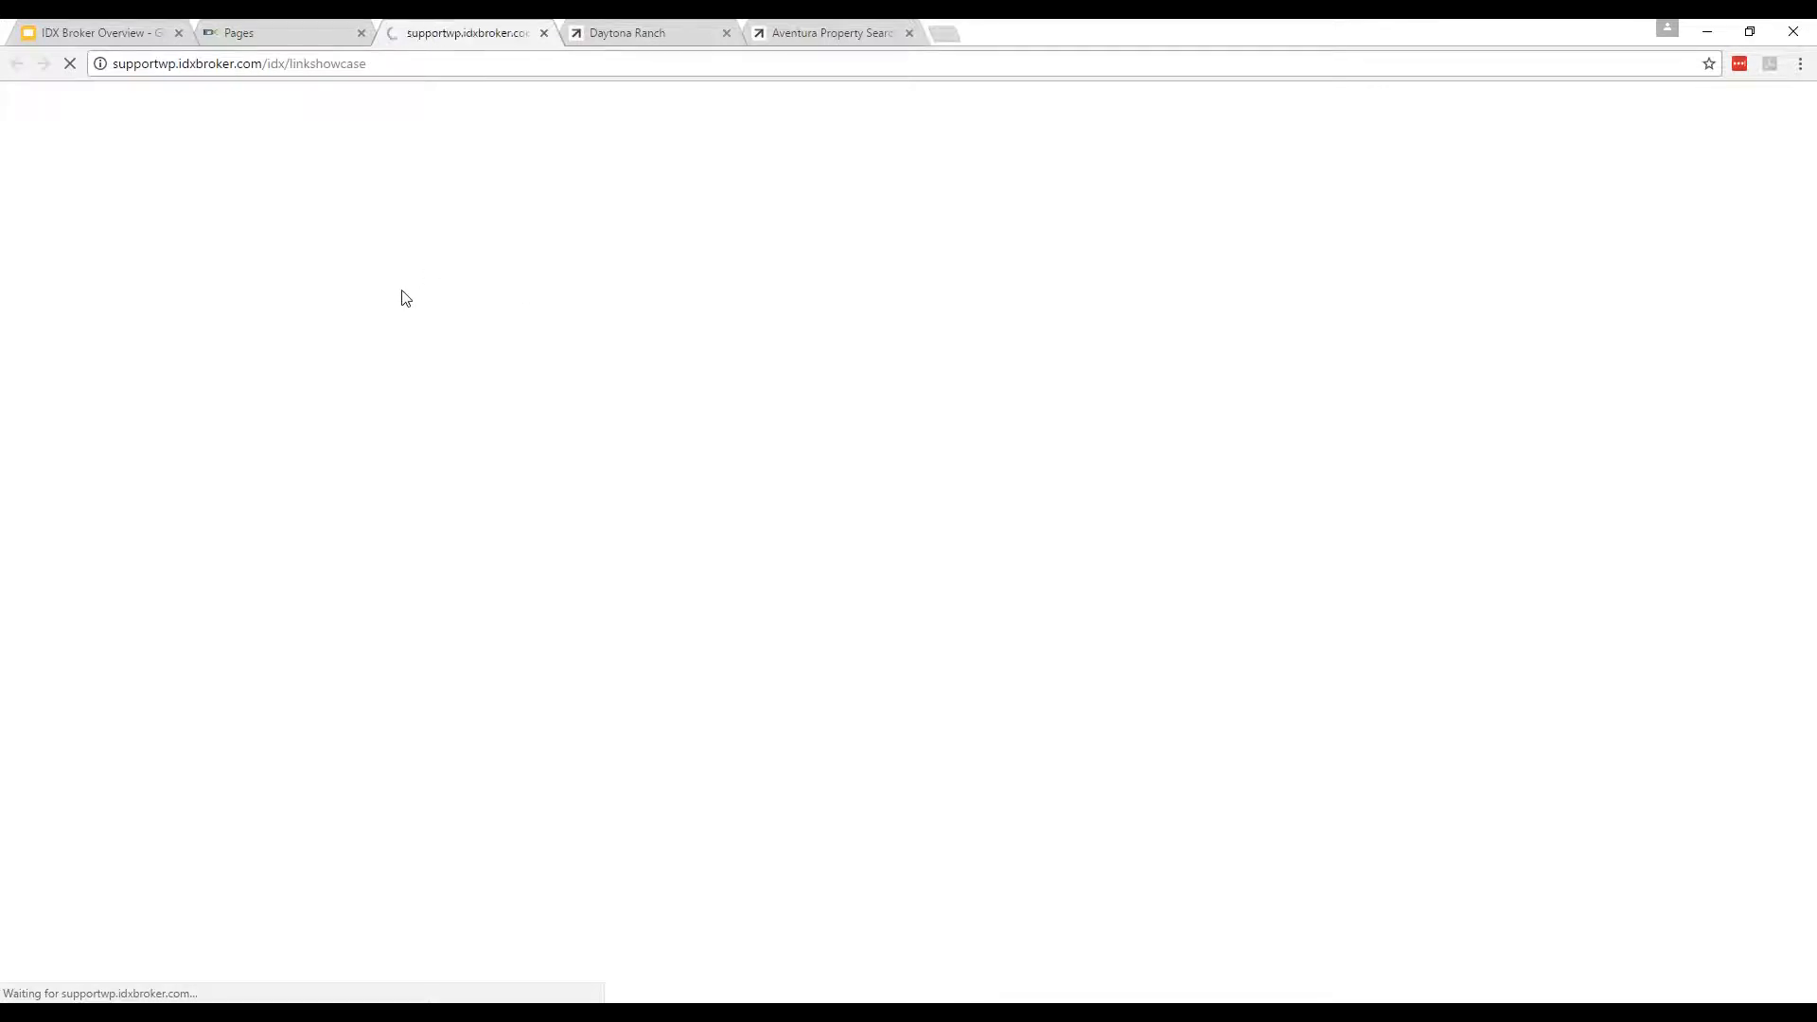
scroll(451, 326, "down", 1)
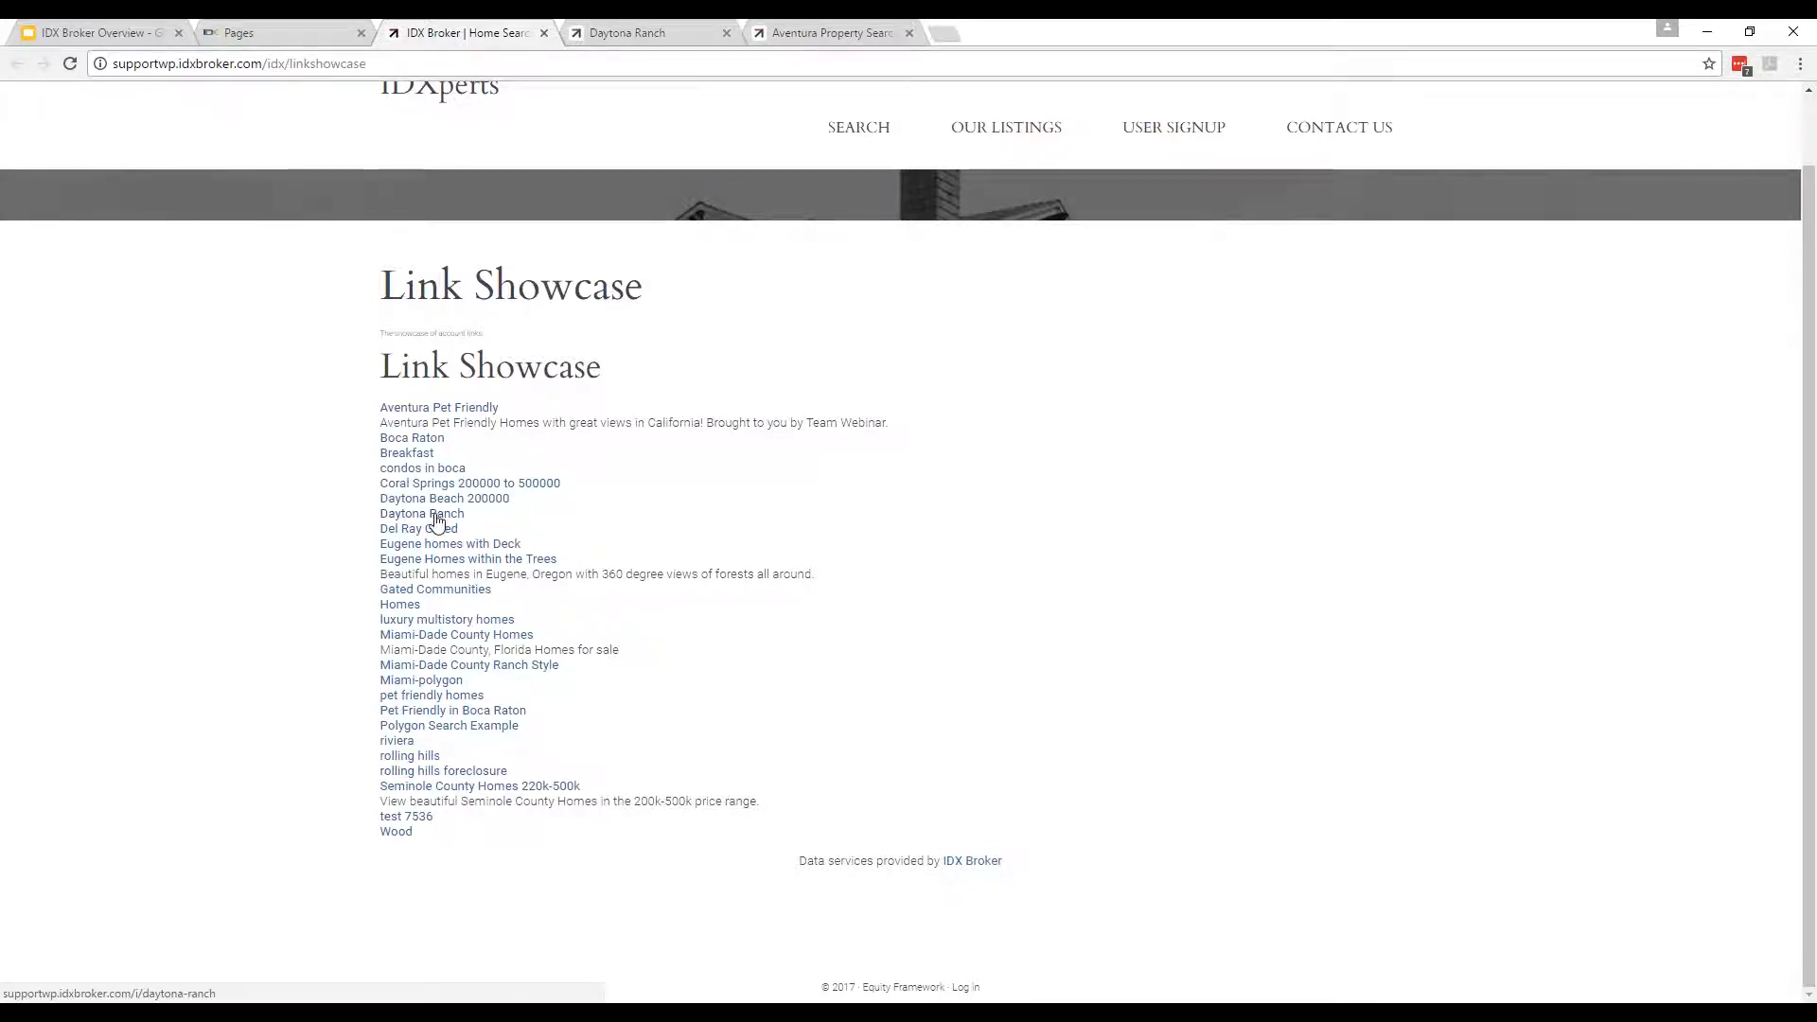
left_click_drag(479, 519, 387, 517)
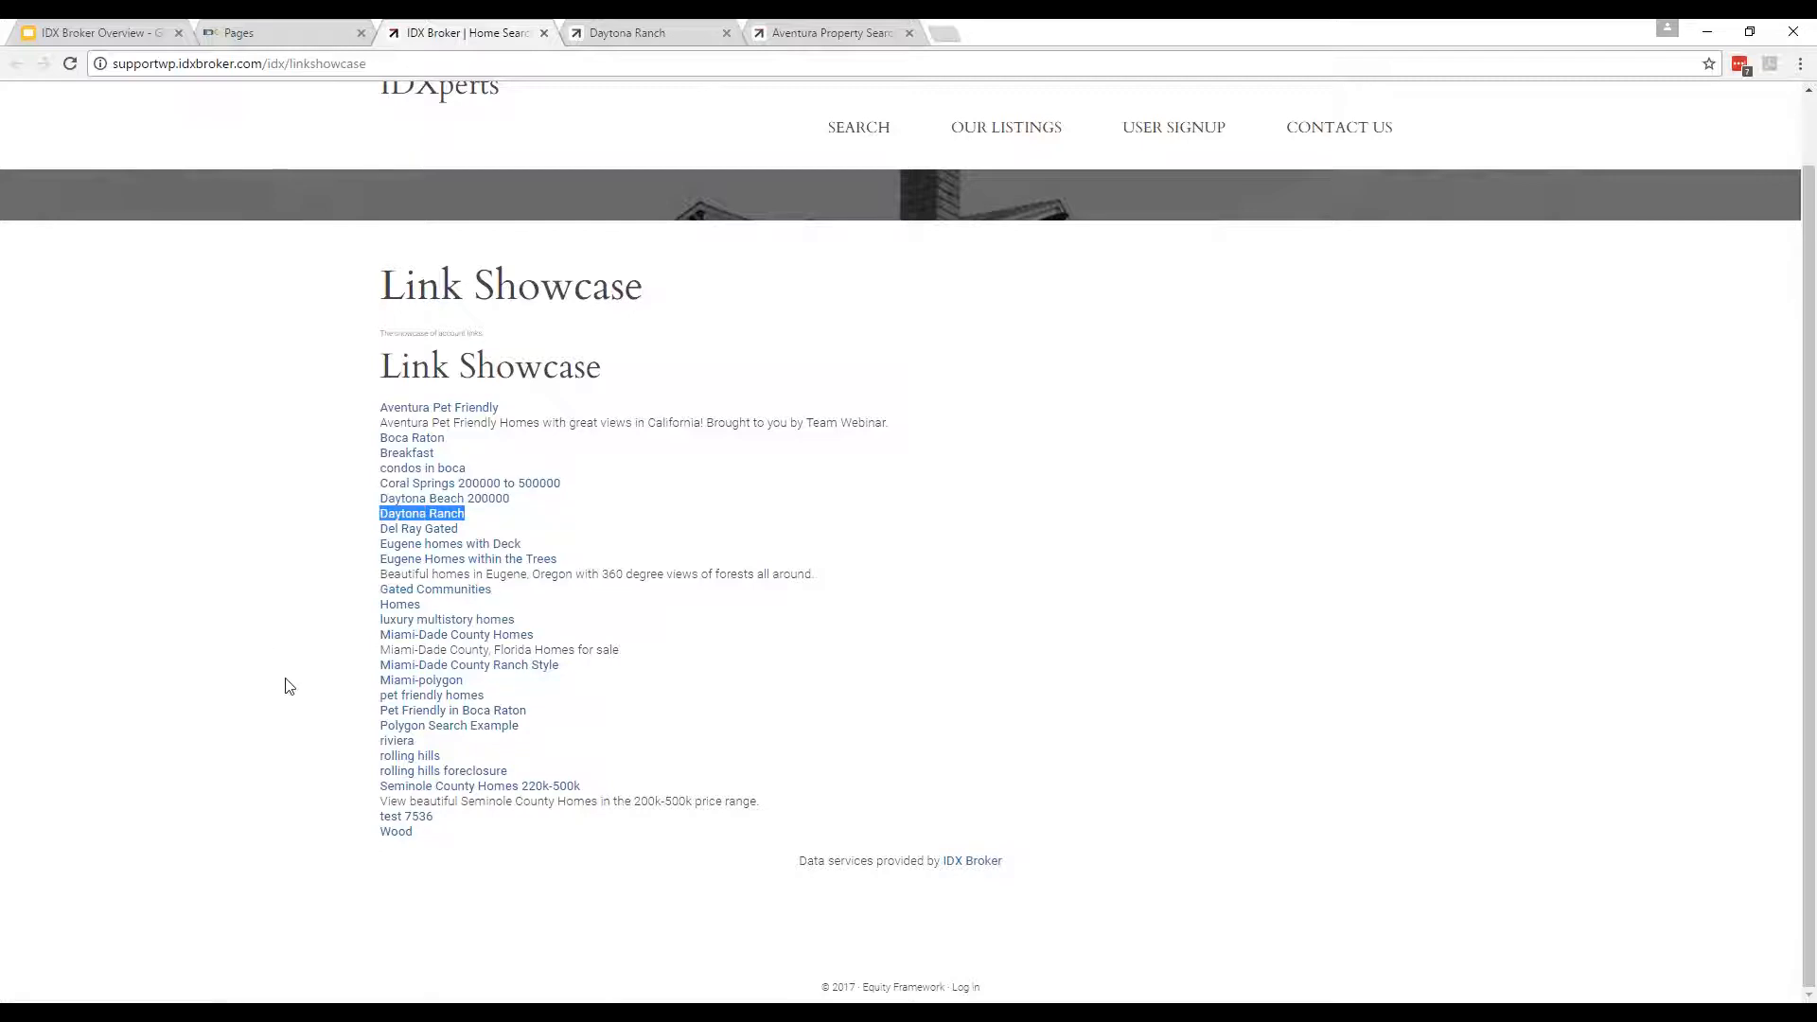
scroll(281, 320, "up", 1)
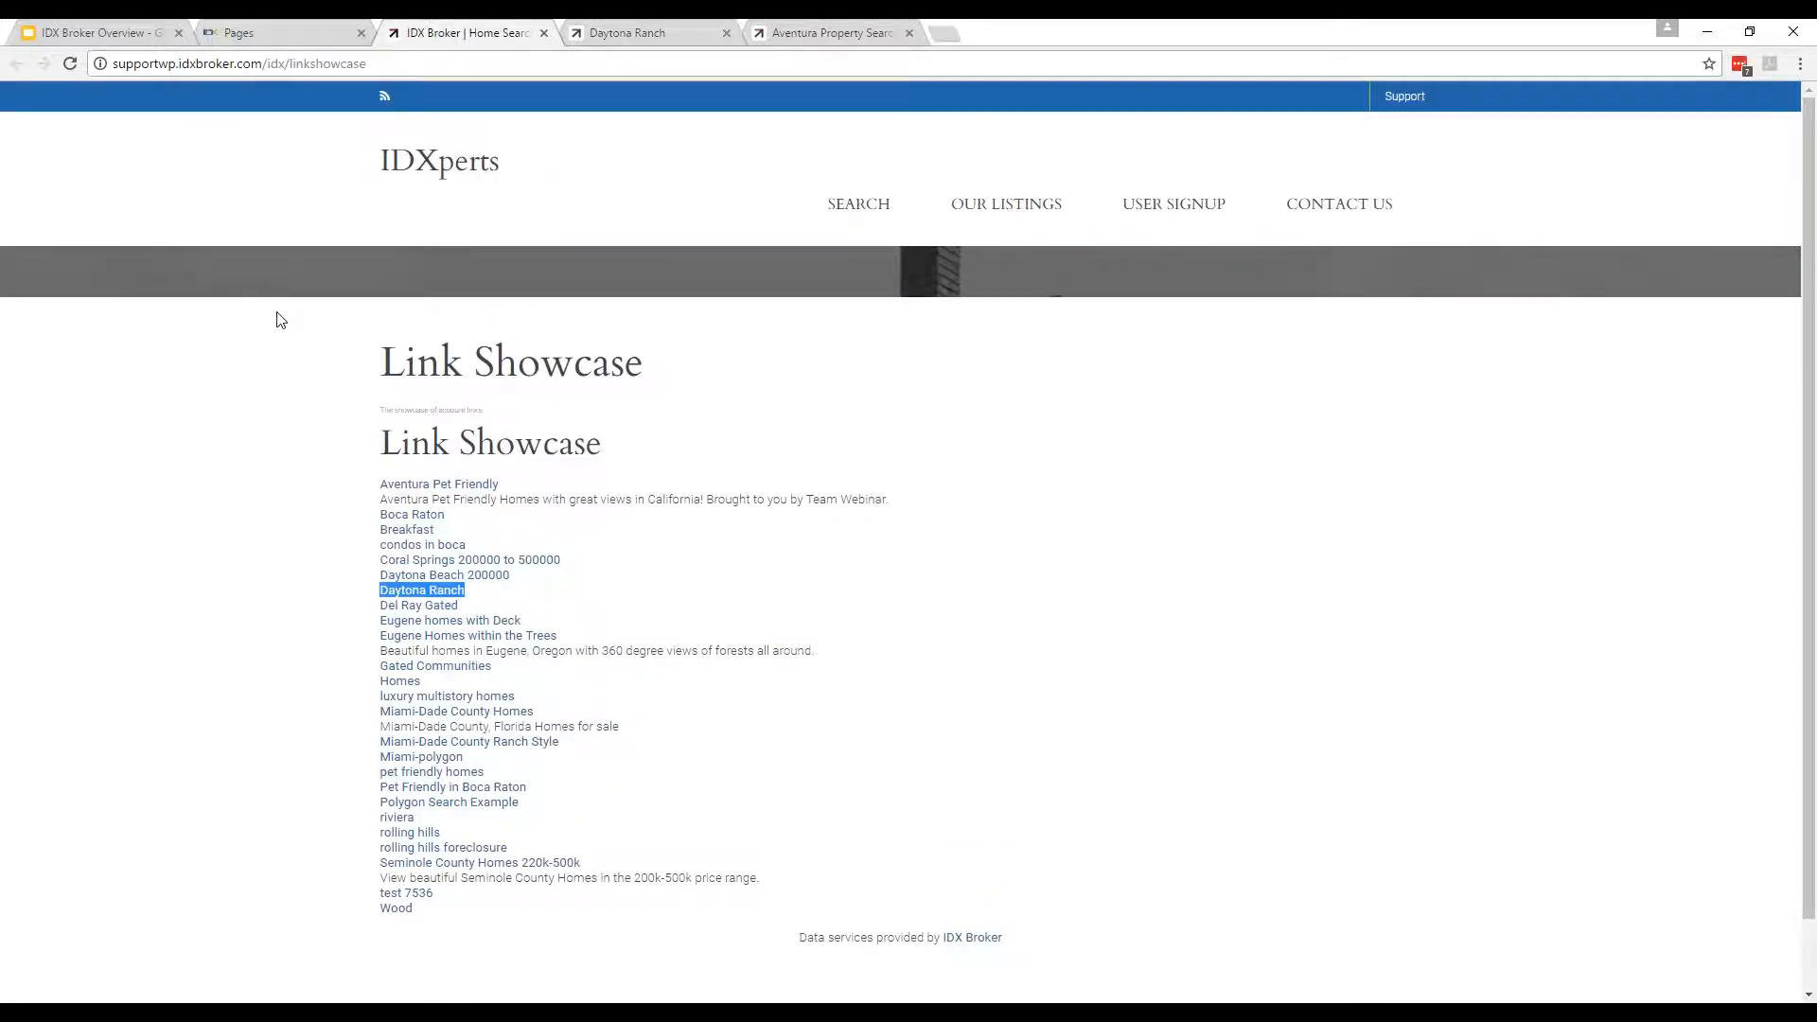
scroll(228, 622, "down", 1)
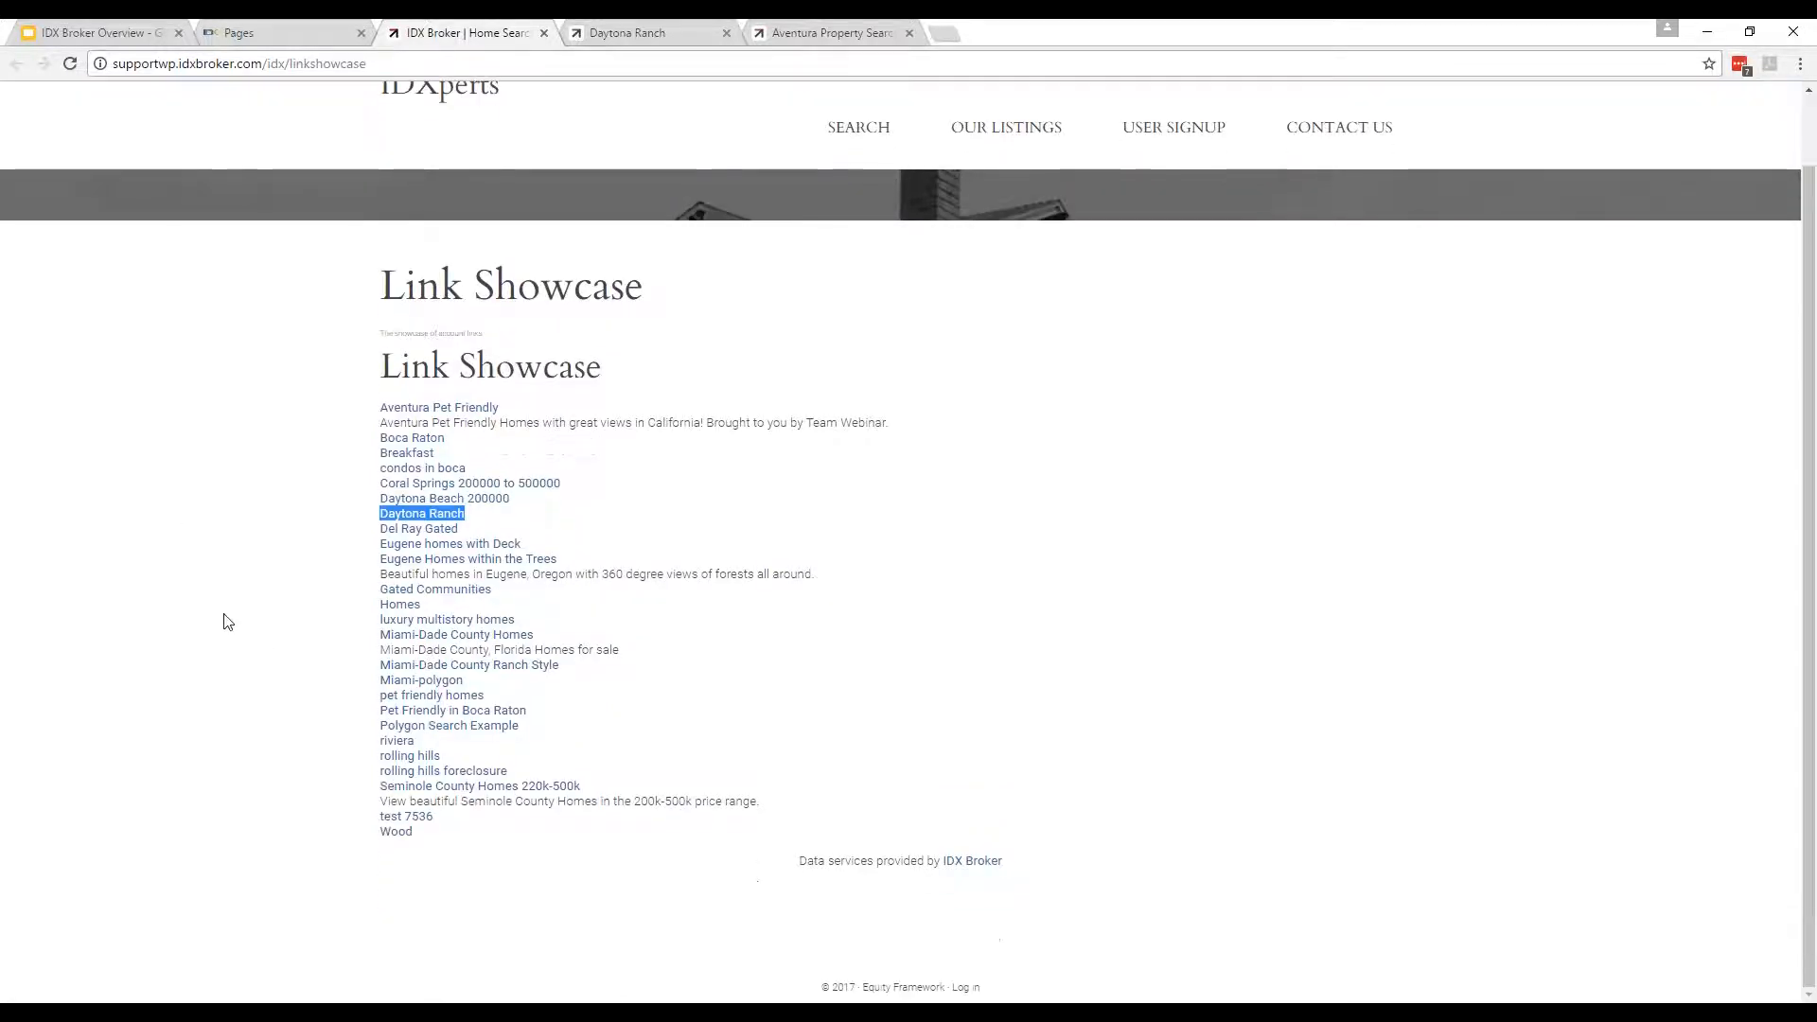
scroll(245, 620, "up", 1)
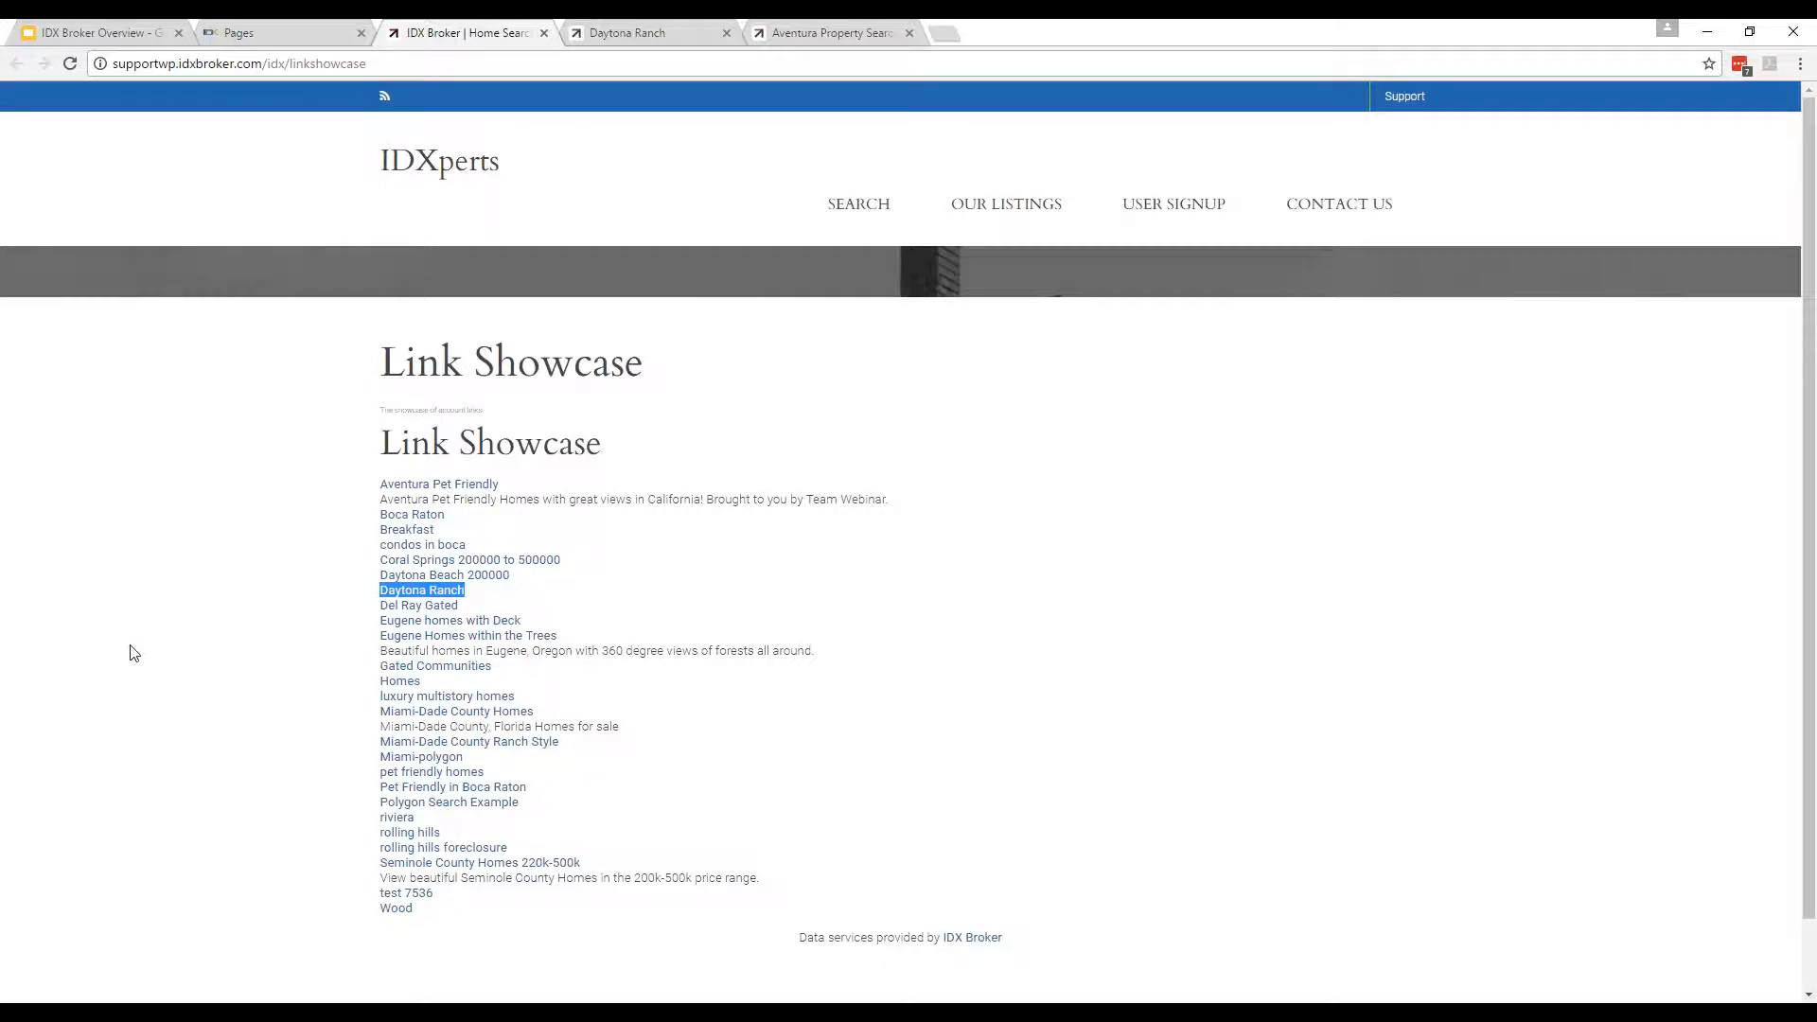
Close the Link Showcase tab and scroll the Pages list back to the top.
left_click(375, 305)
scroll(272, 564, "down", 1)
scroll(909, 530, "up", 1)
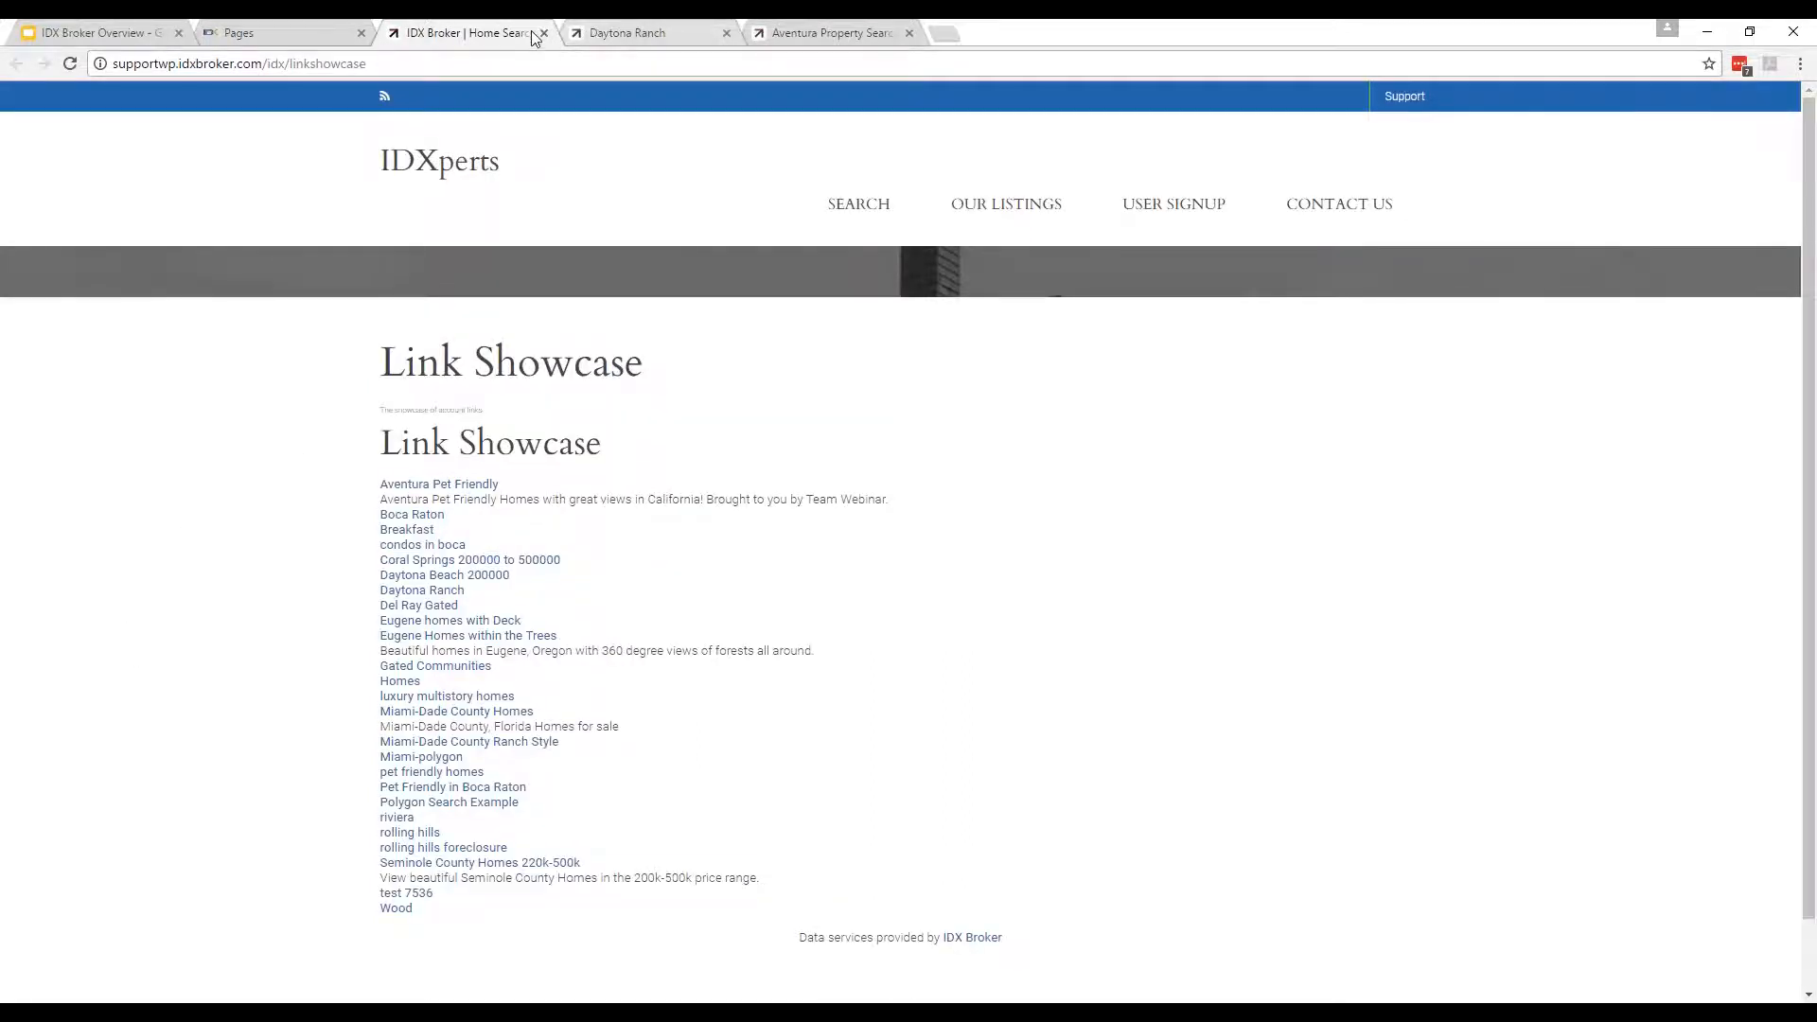
left_click(545, 34)
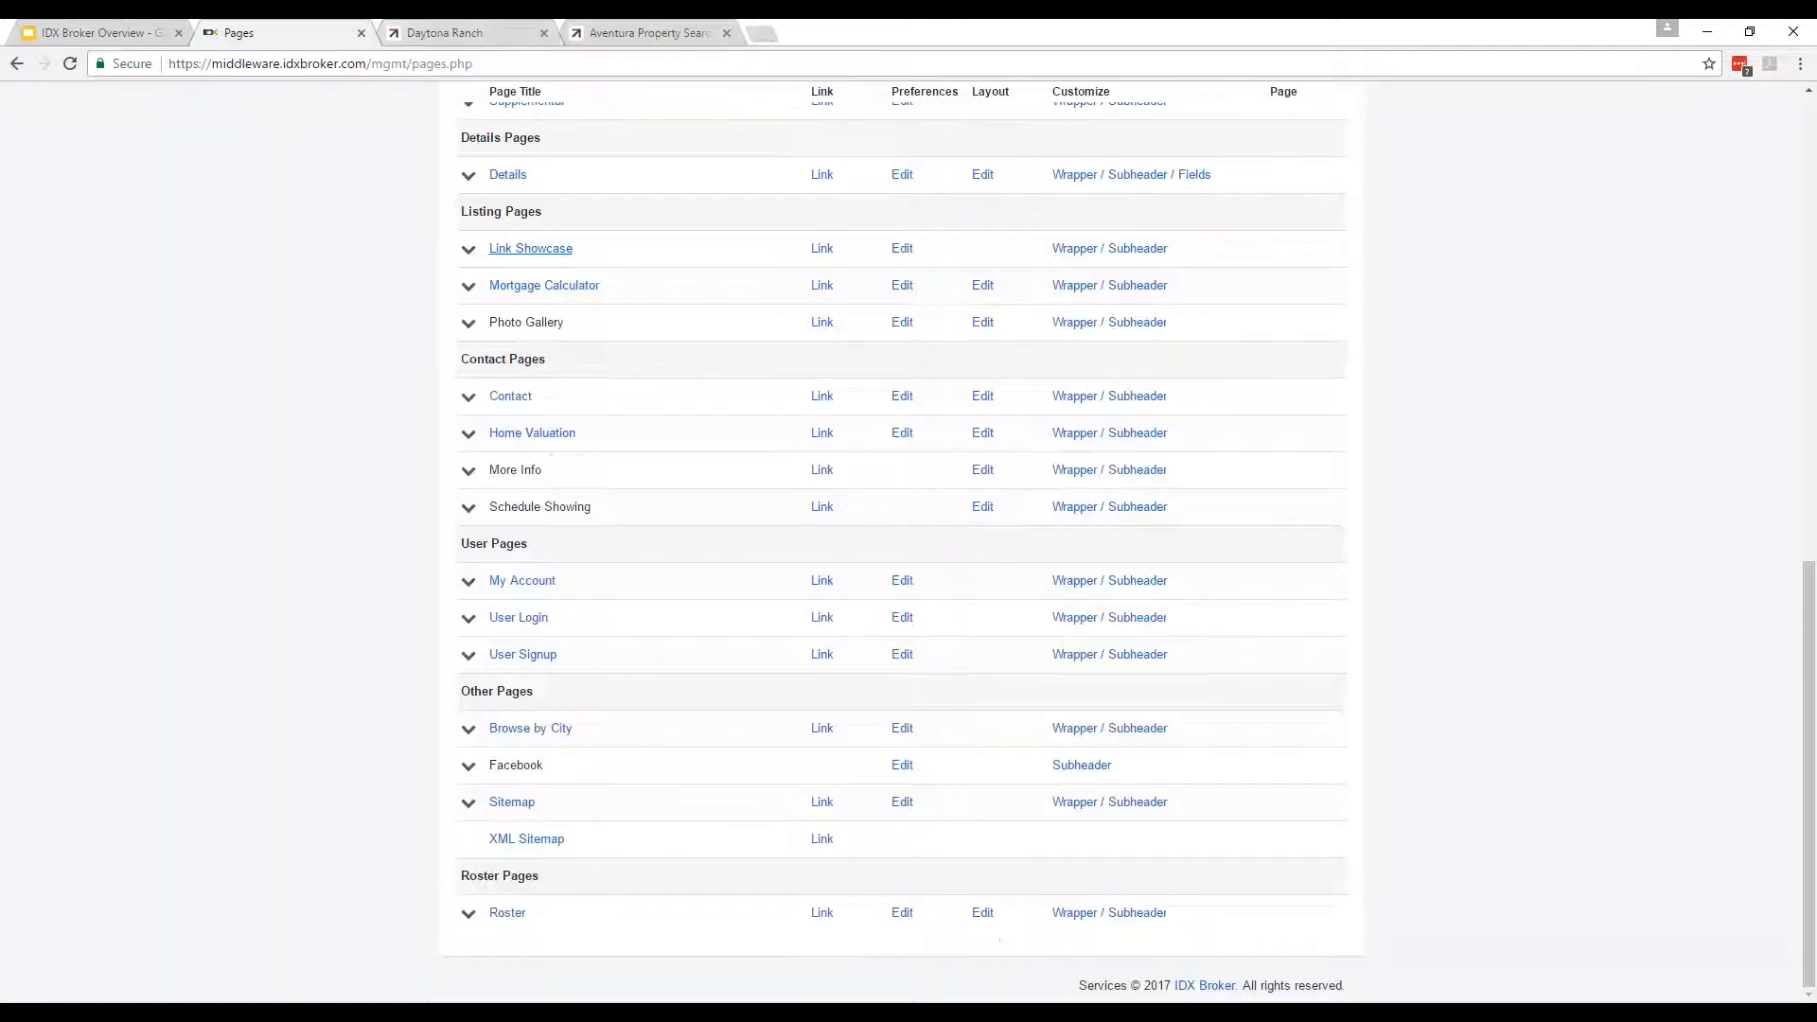
scroll(196, 663, "up", 12)
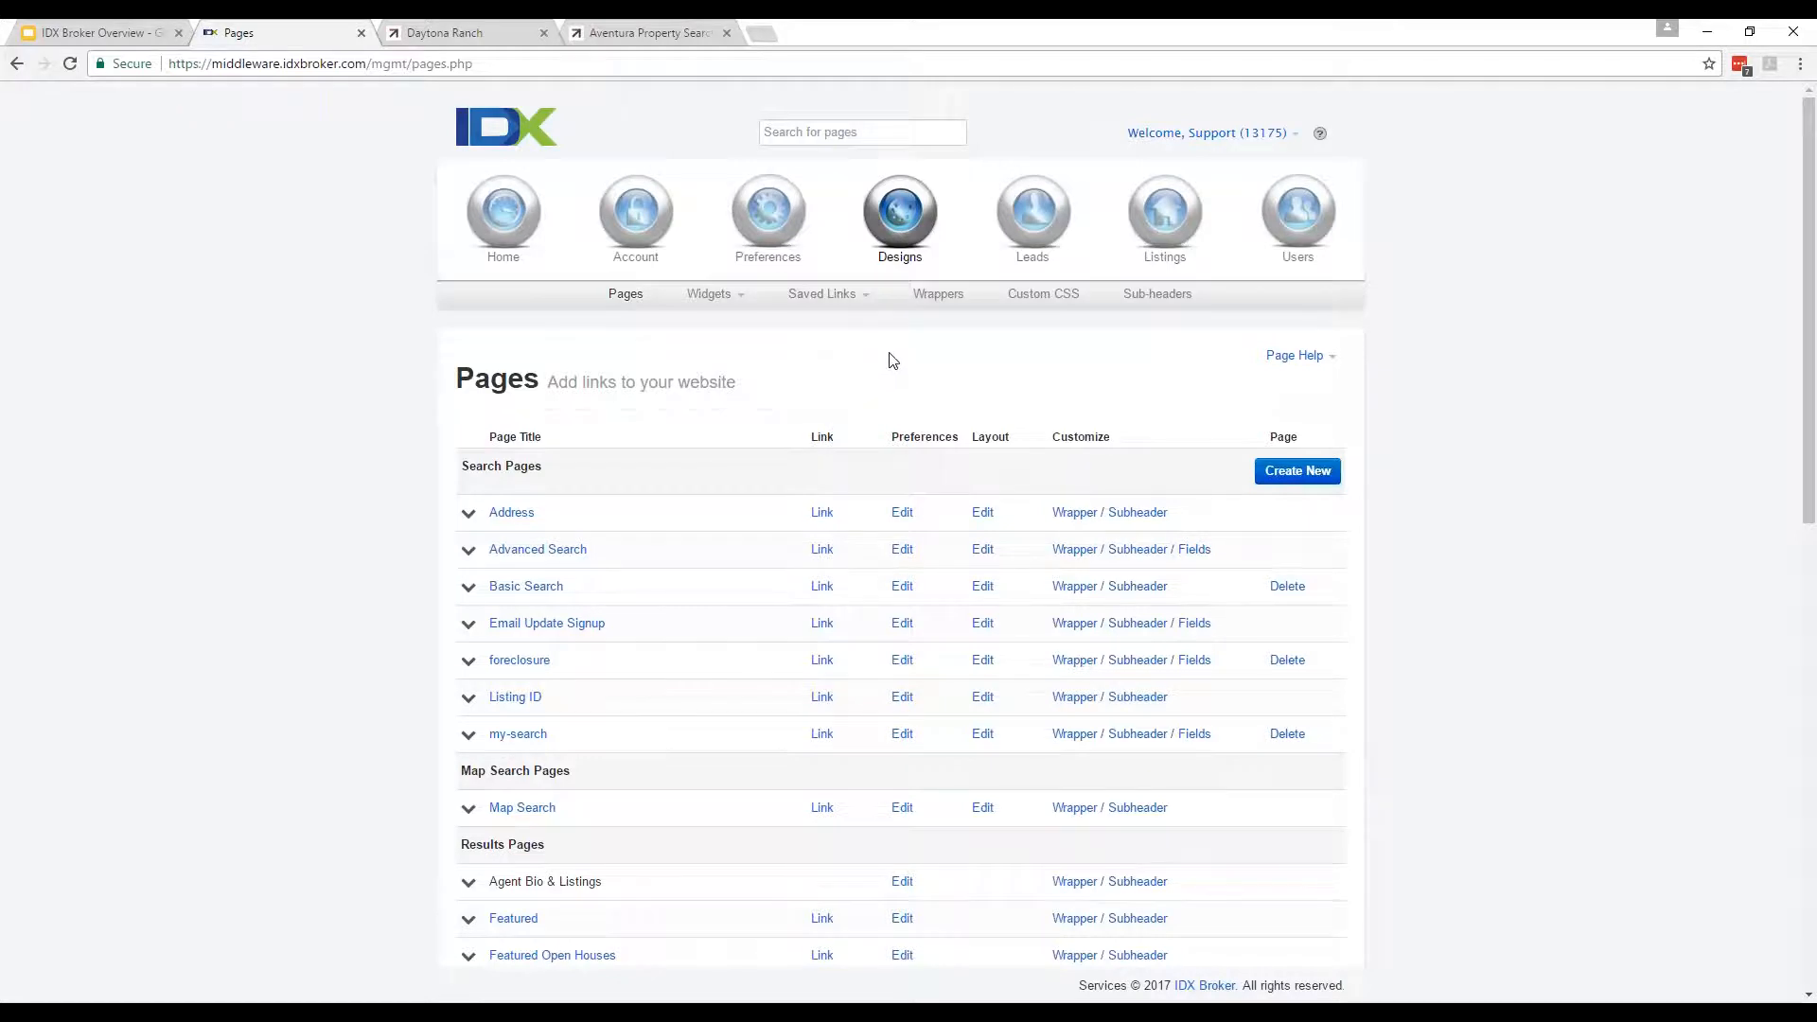
From the live Advanced Search page, open the IDXperts home page in a new tab and view it.
left_click(938, 294)
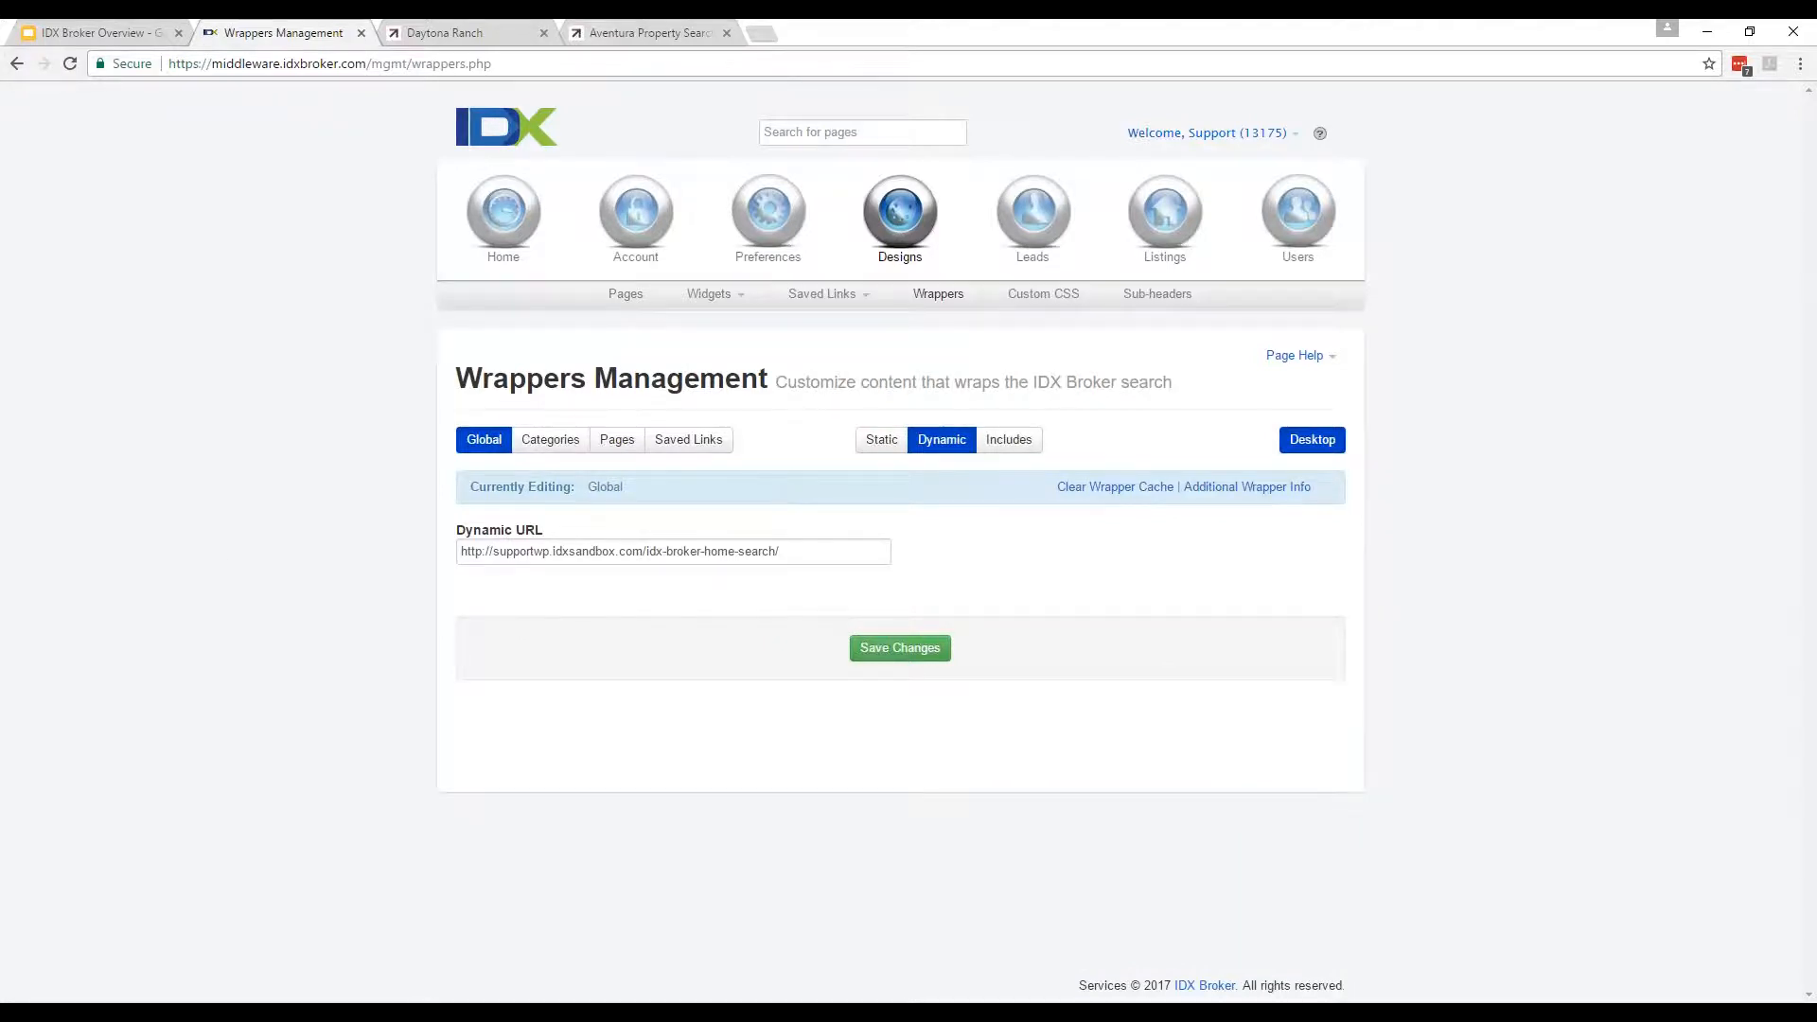
left_click(641, 33)
scroll(325, 394, "up", 9)
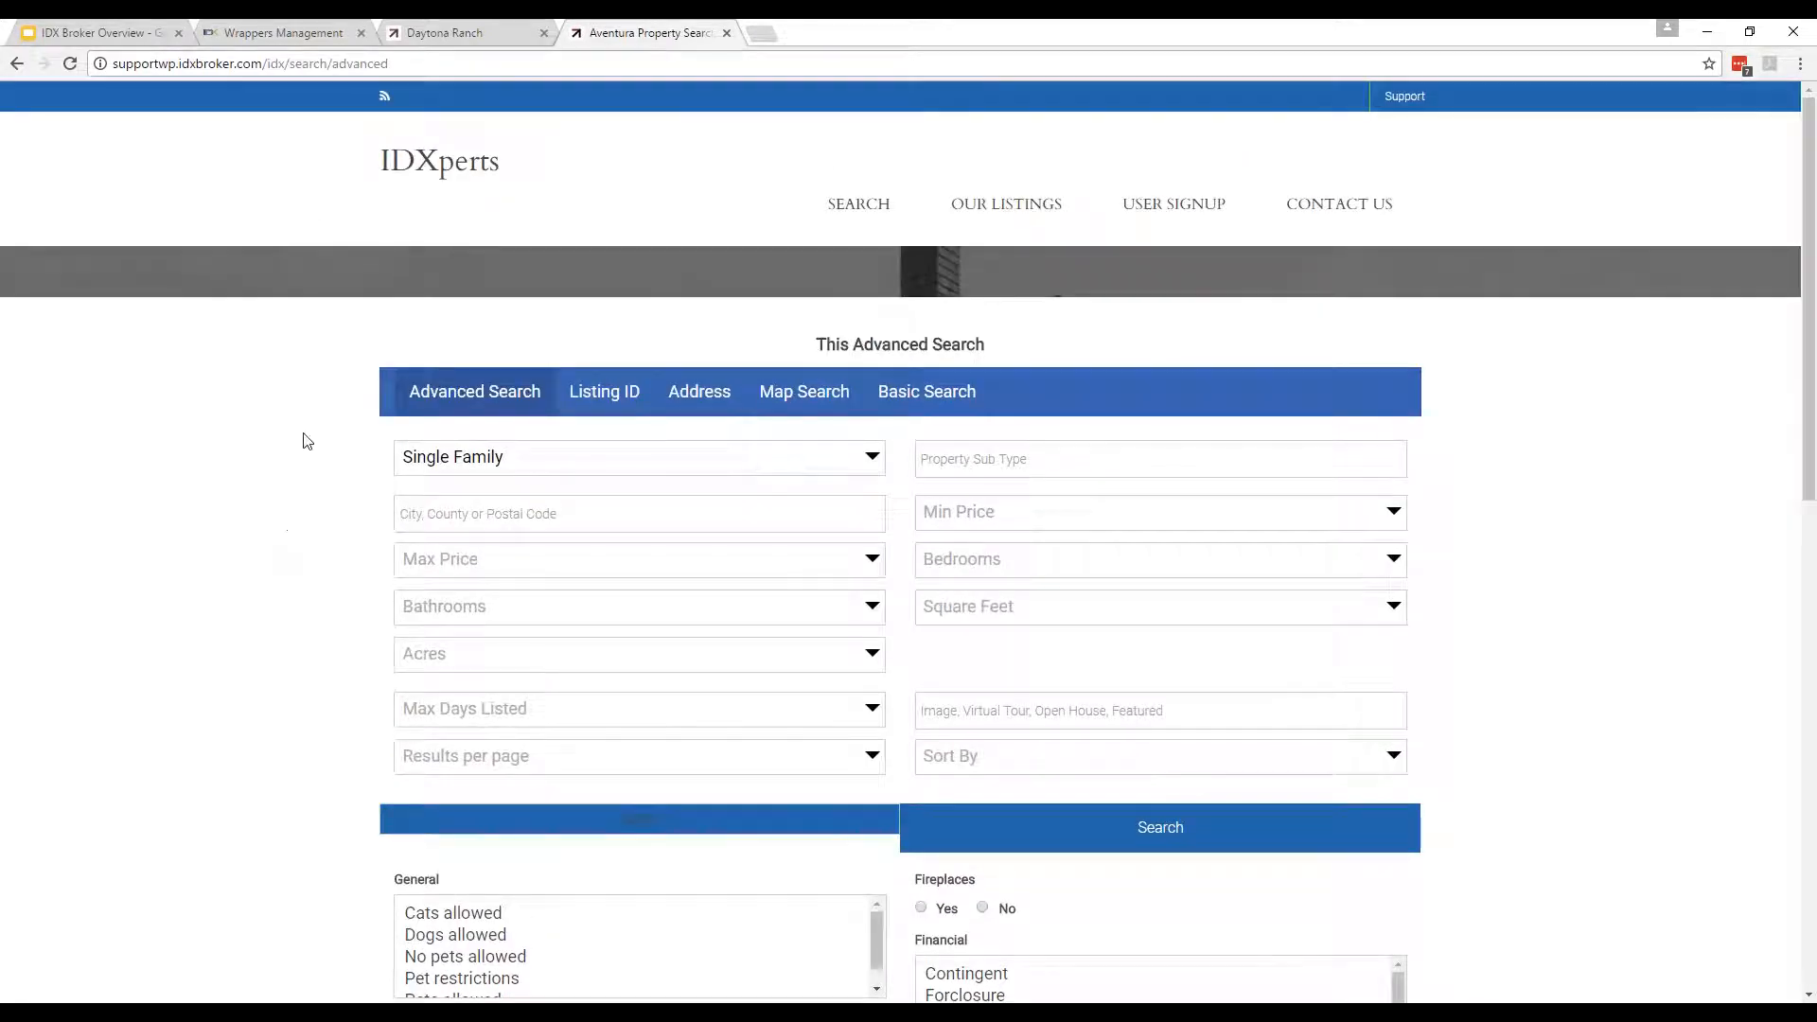
middle_click(439, 160)
left_click(833, 34)
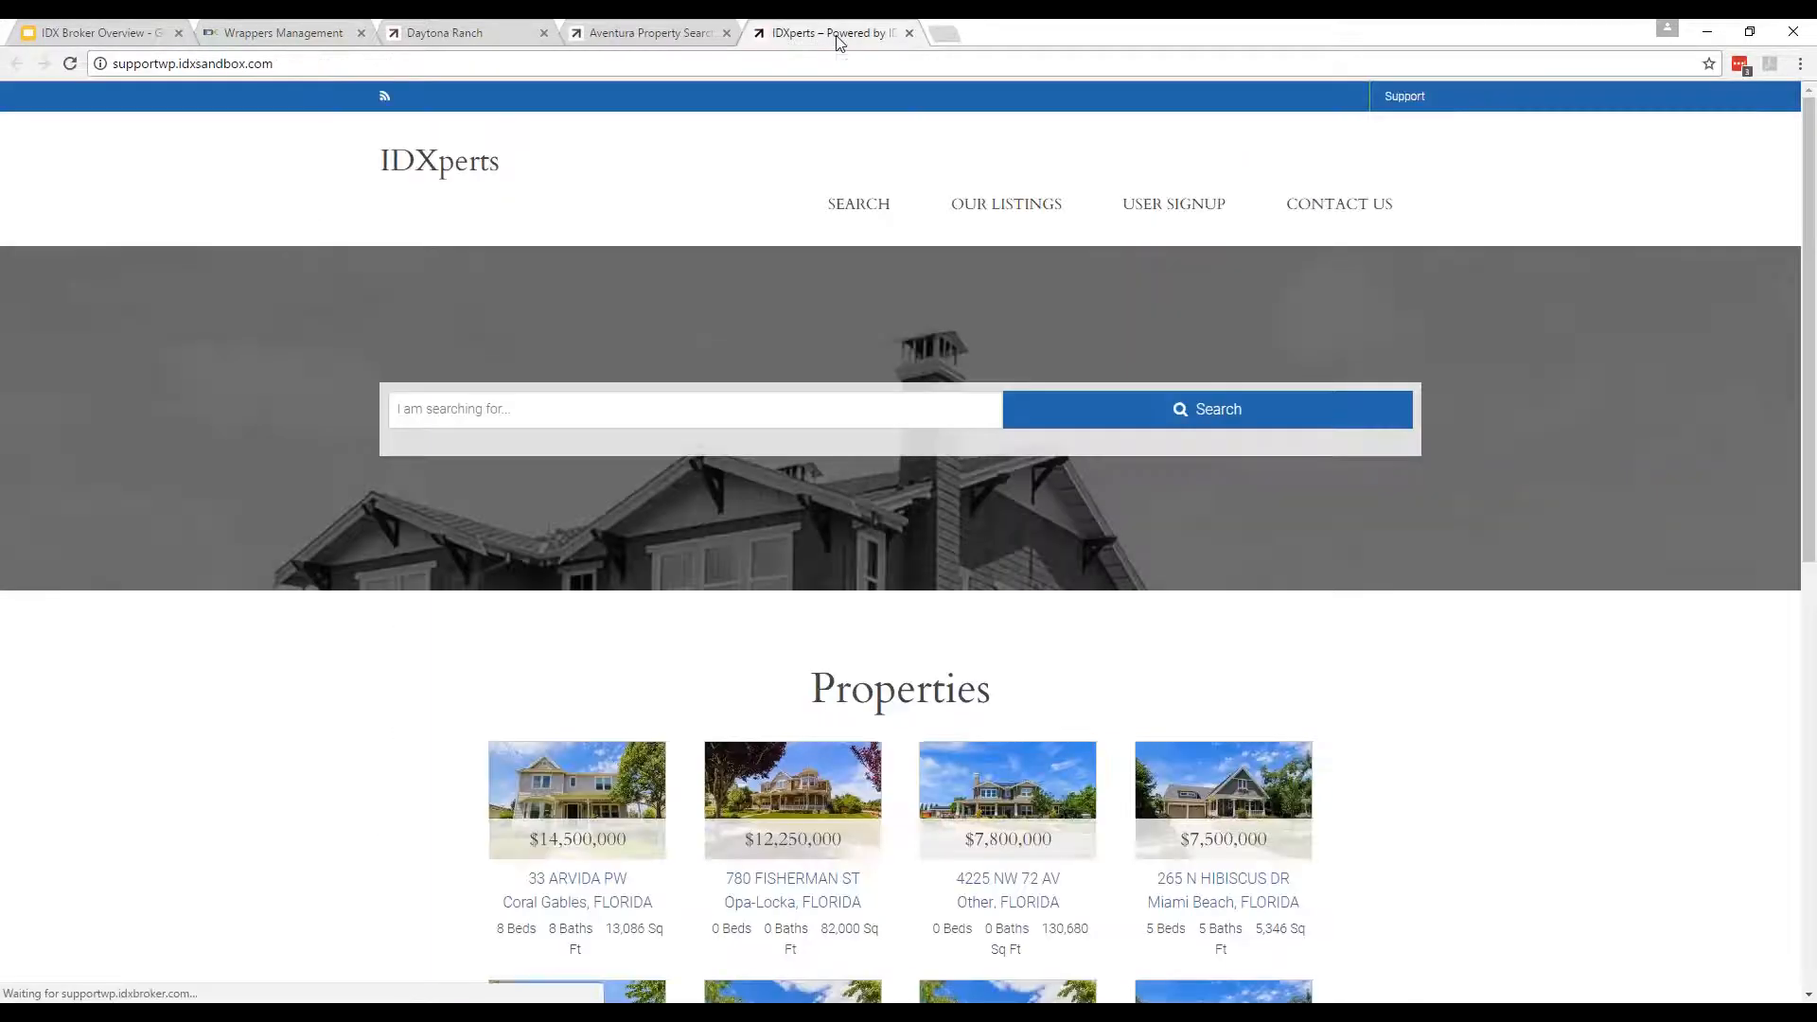
scroll(1577, 637, "down", 5)
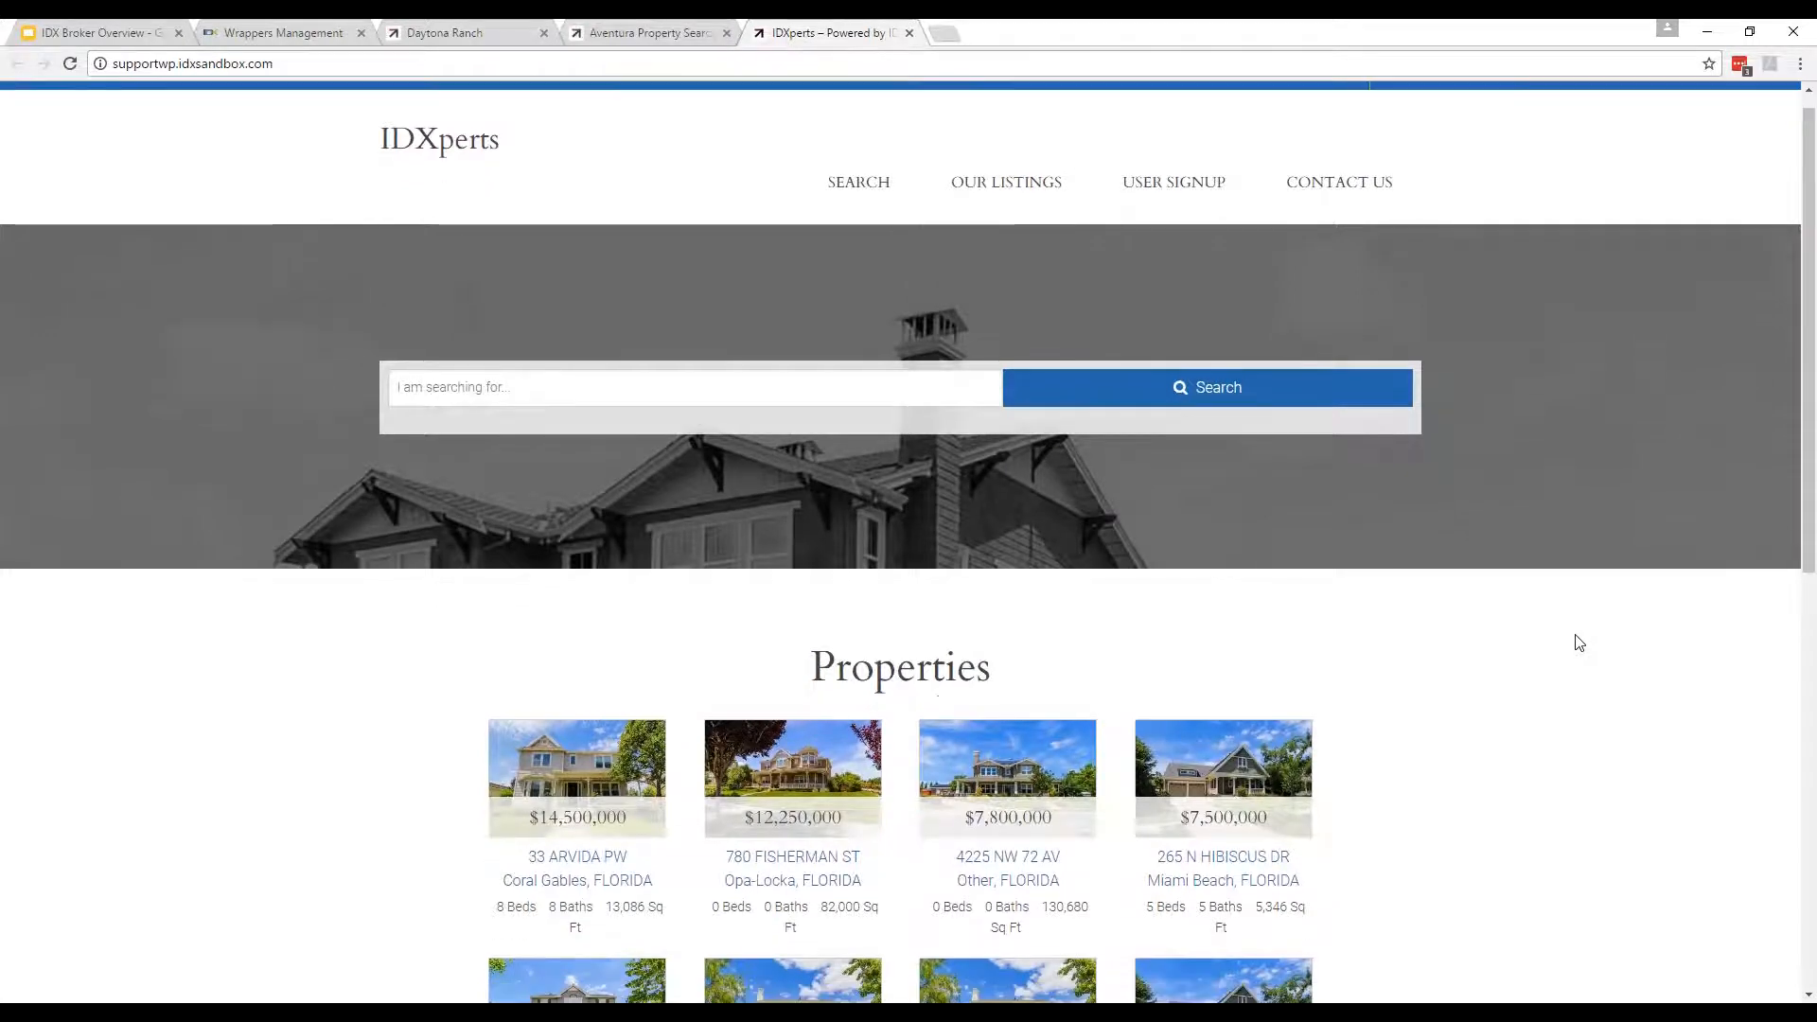
scroll(1576, 659, "up", 5)
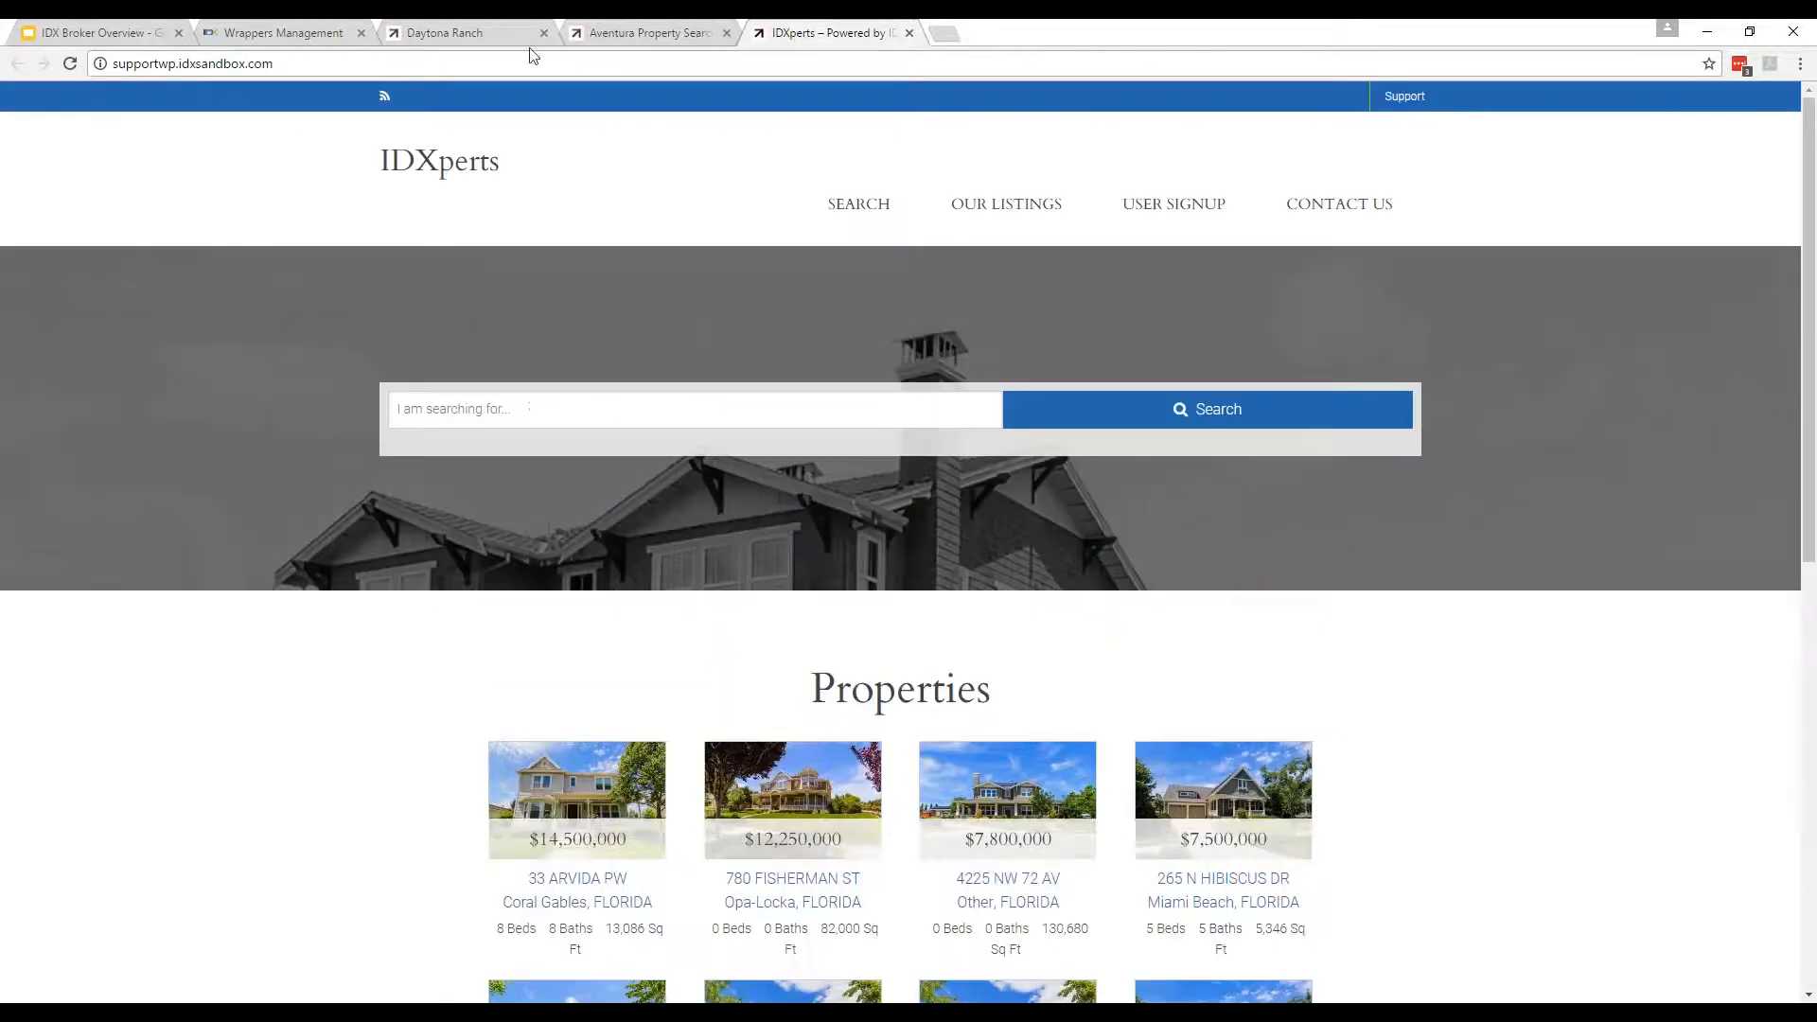
Return to the Advanced Search page and close the IDXperts home page tab.
left_click(591, 32)
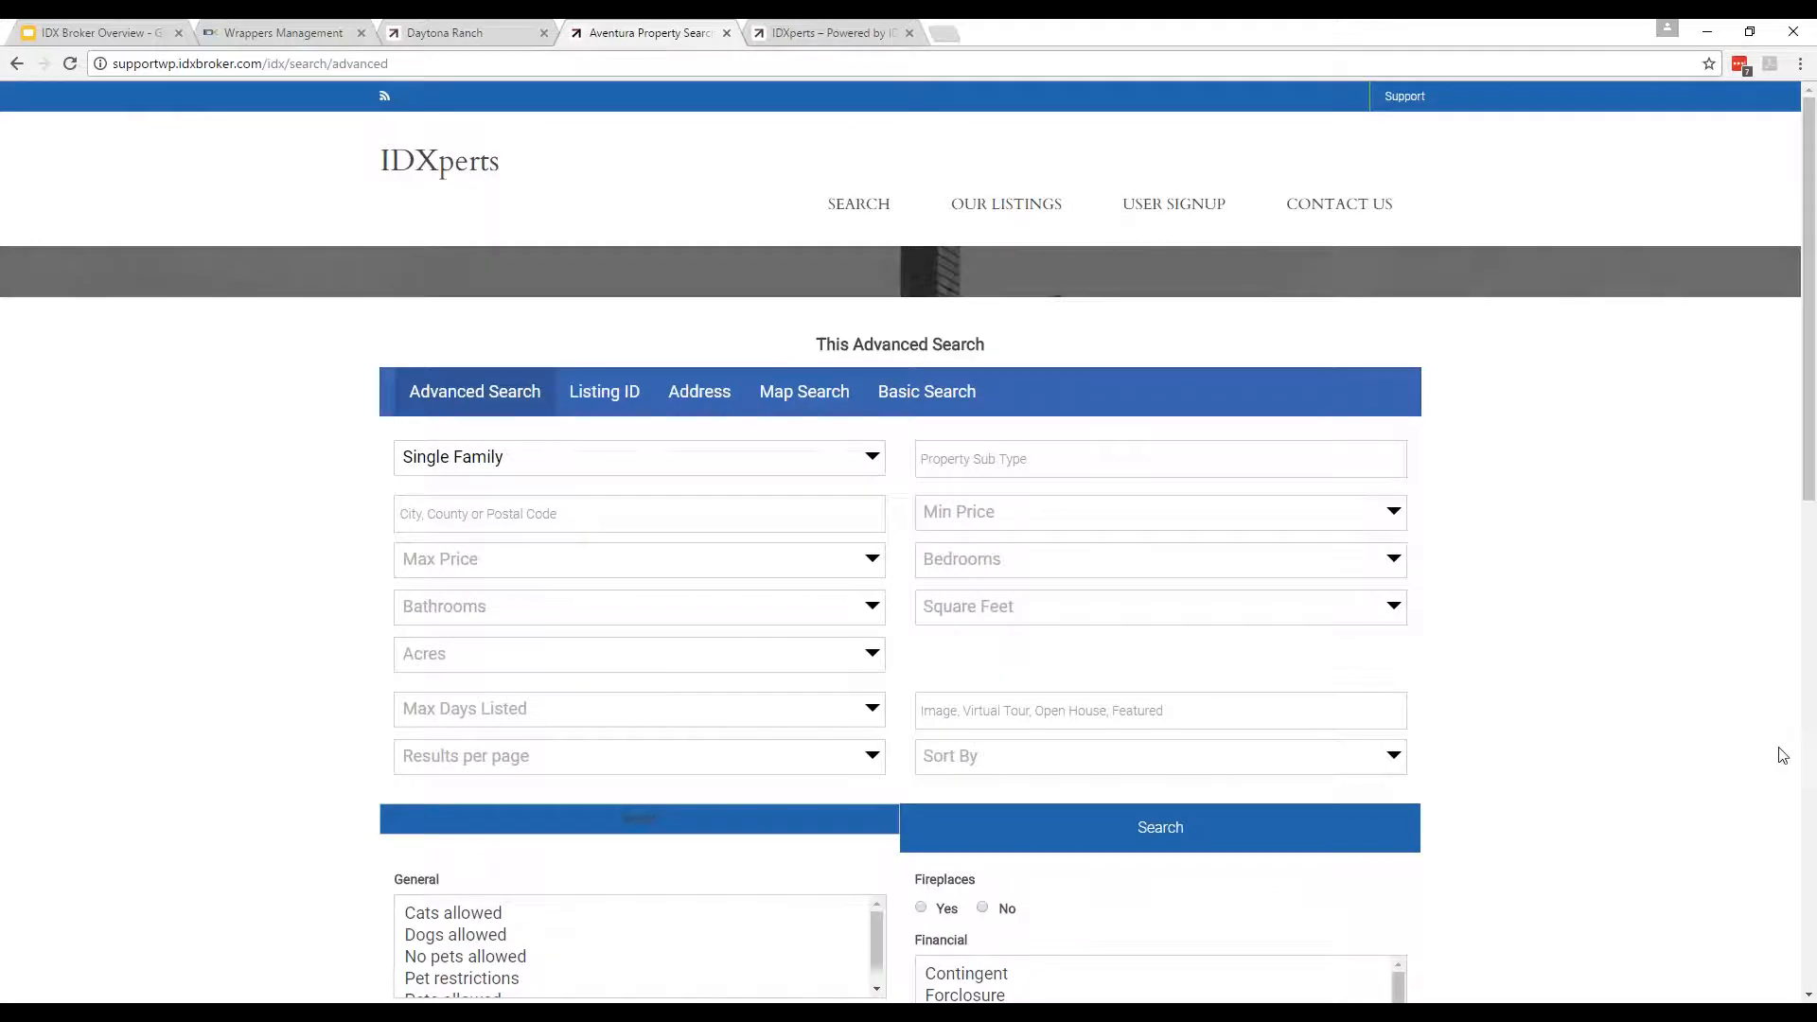
scroll(1775, 762, "down", 10)
scroll(1771, 784, "up", 10)
left_click(540, 22)
left_click(674, 32)
left_click(726, 32)
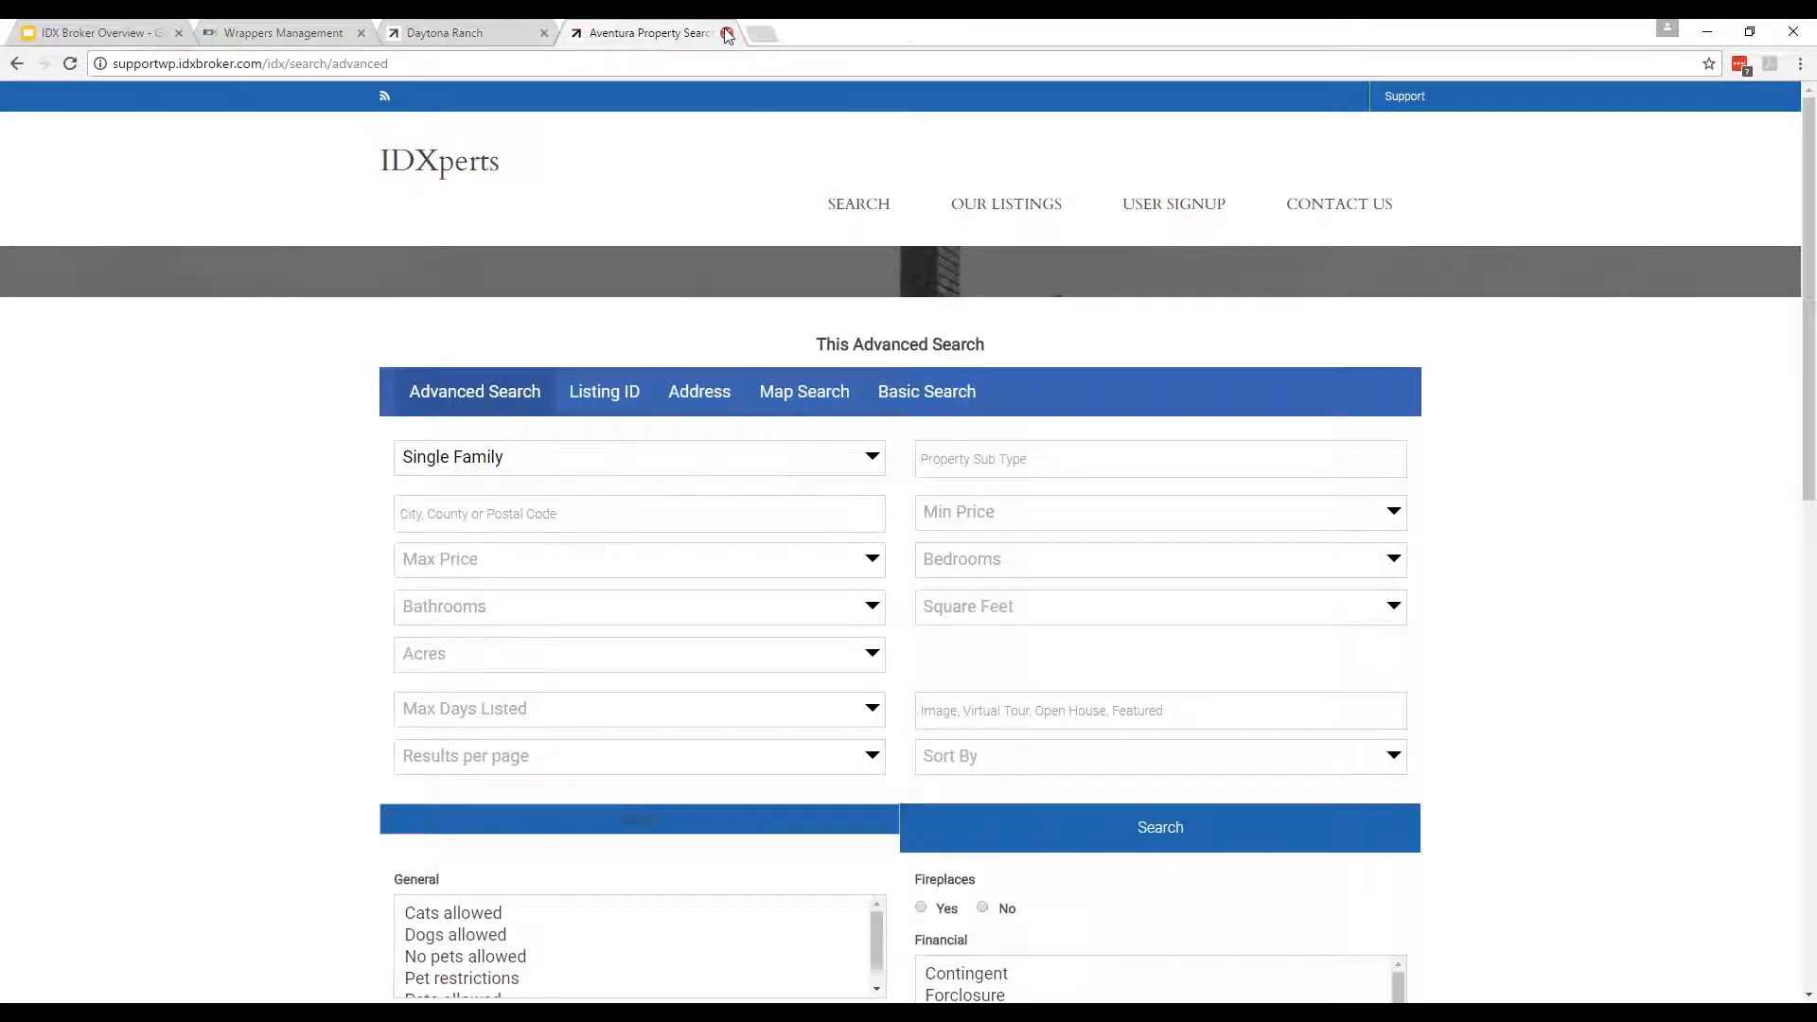
In Wrappers Management, switch the global wrapper to Static and save the changes.
left_click(345, 32)
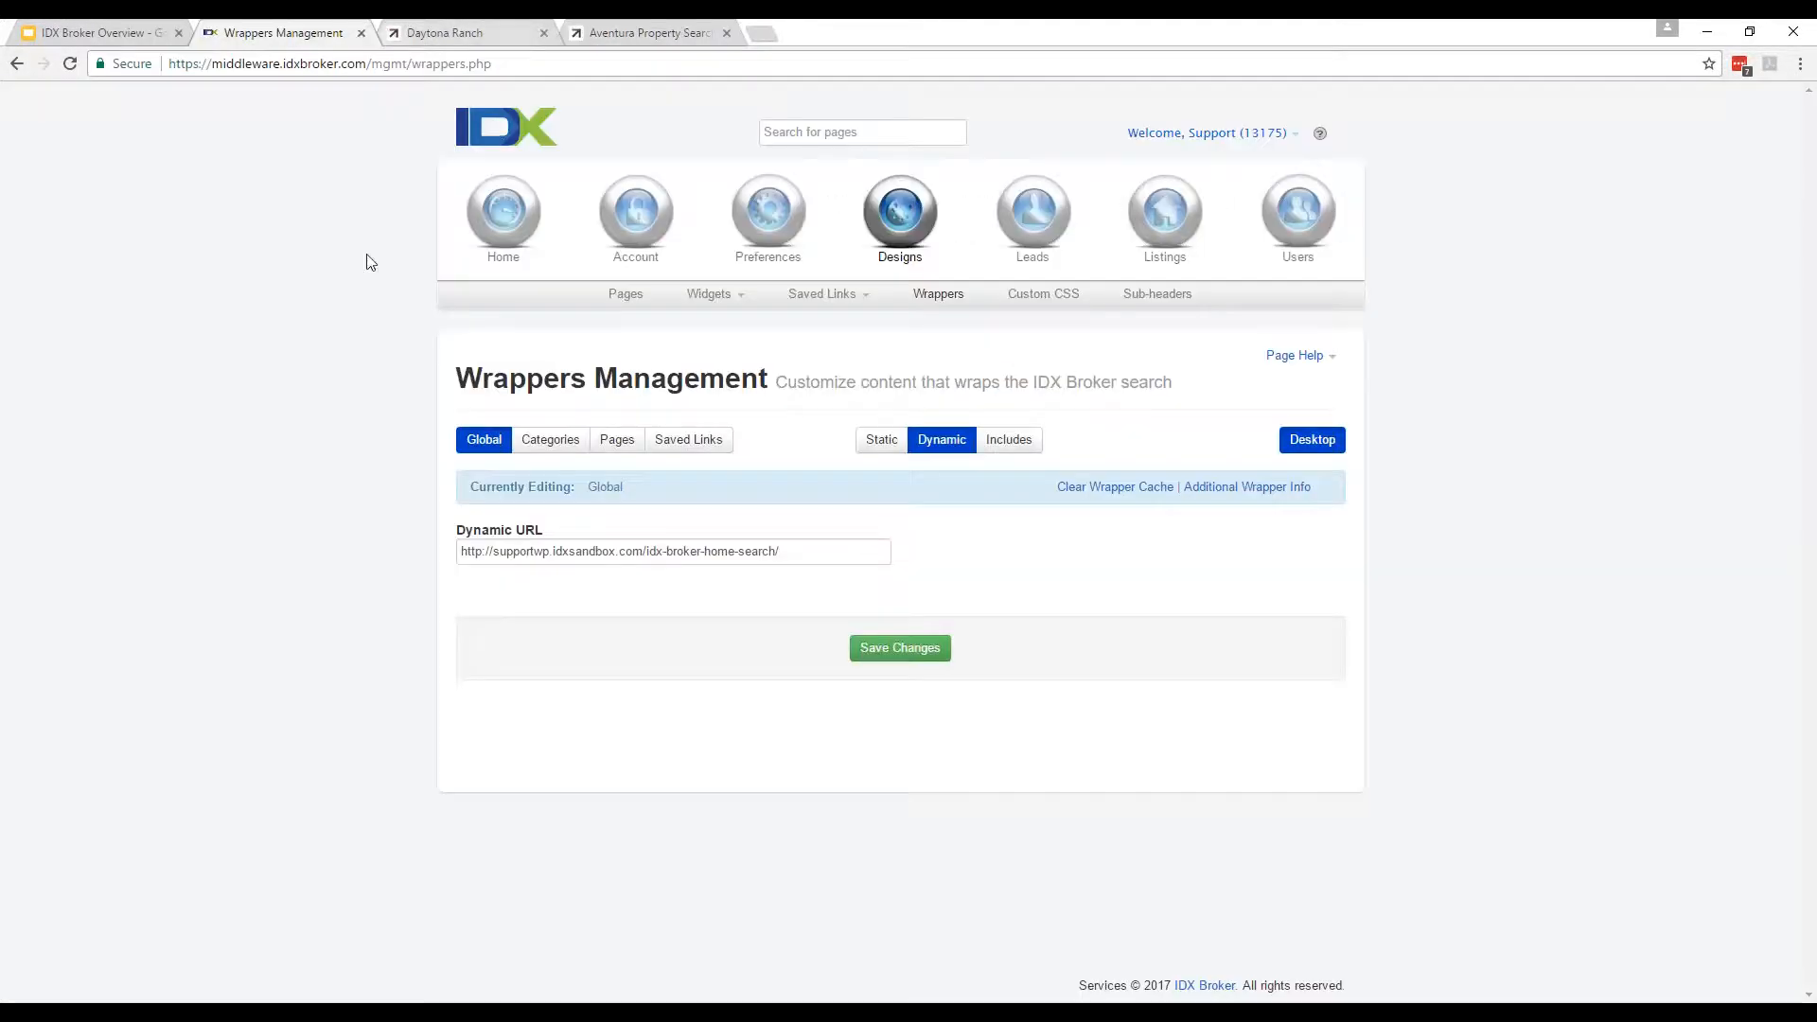
left_click_drag(829, 554, 195, 548)
left_click(881, 441)
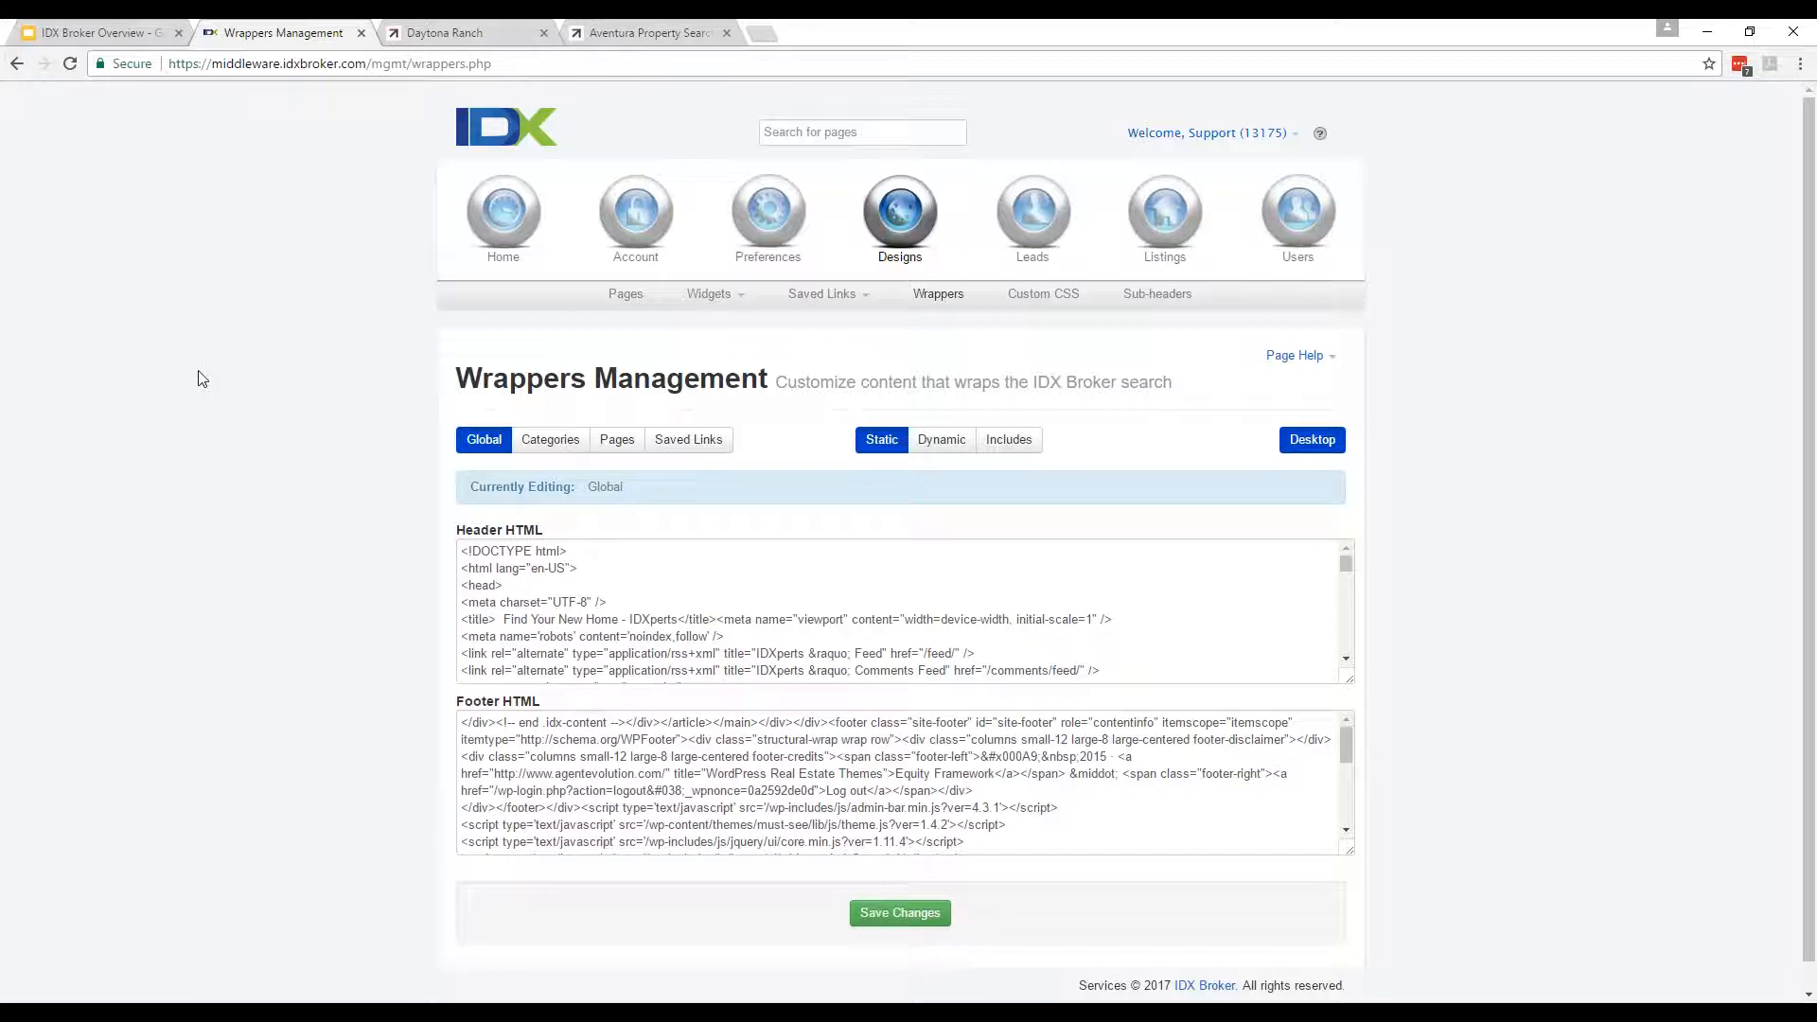
left_click(898, 918)
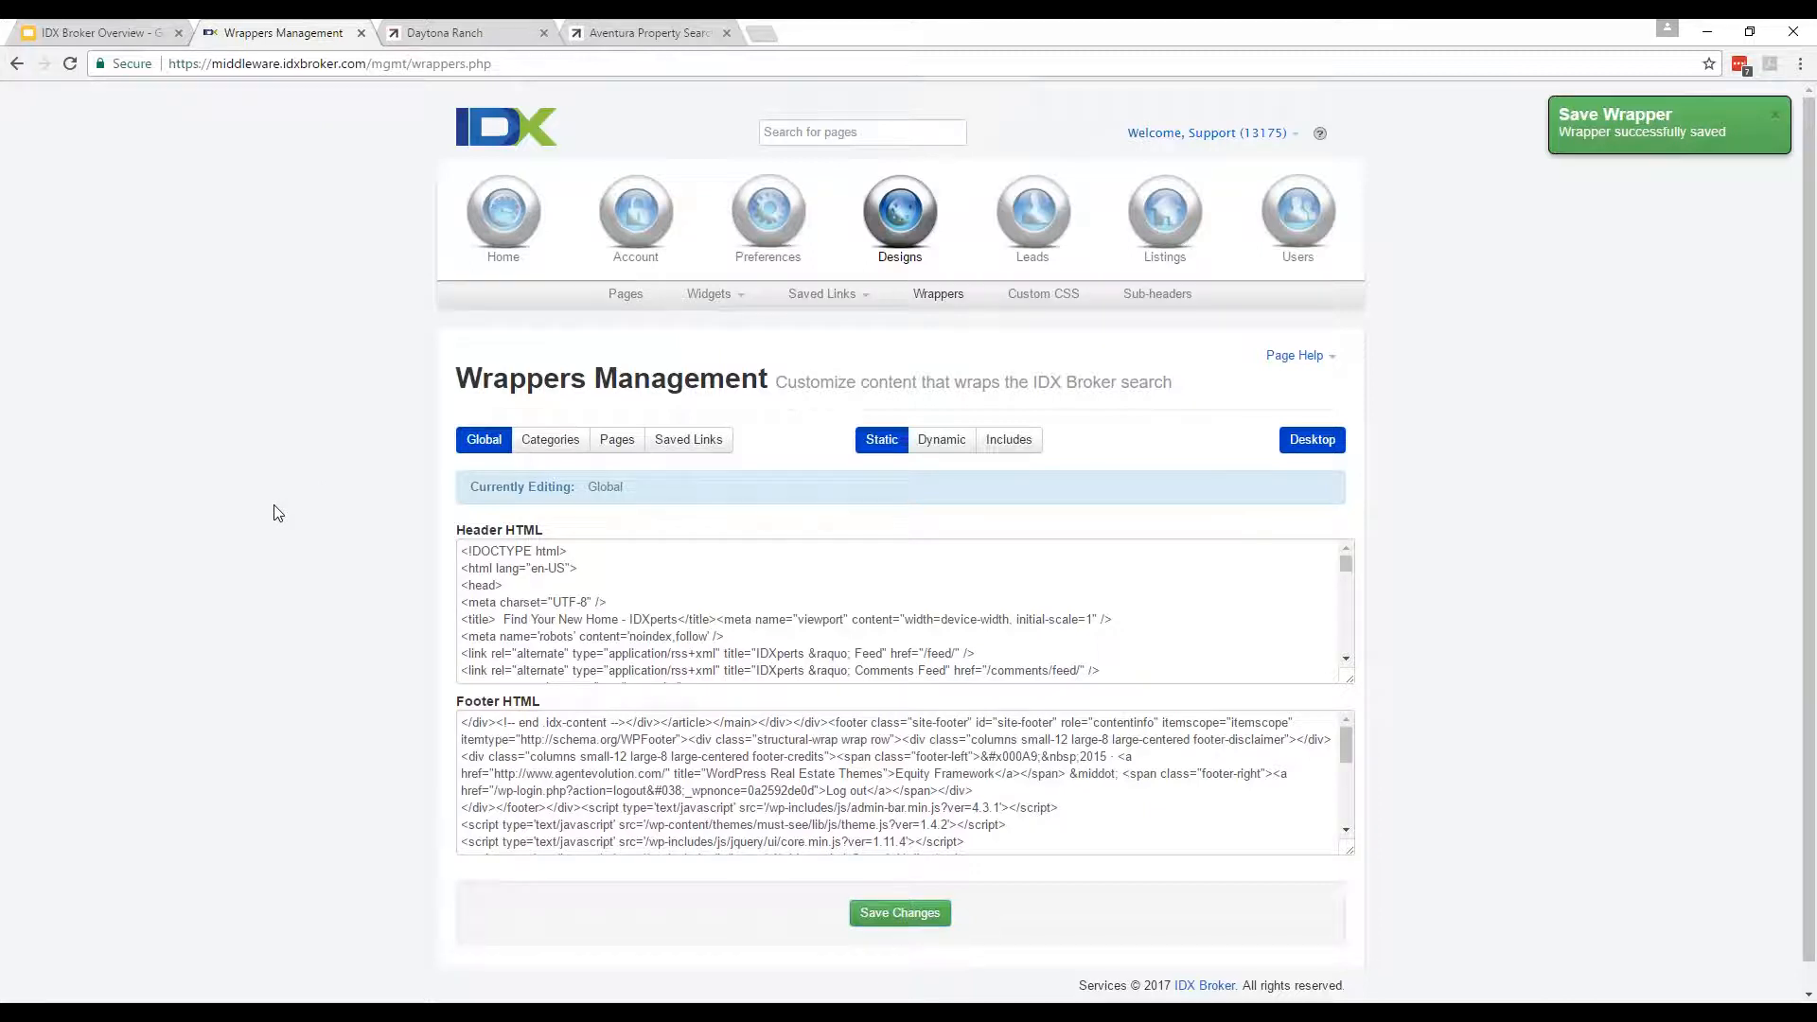
Review the generated Header HTML, then check the Dynamic wrapper URL setting.
left_click(812, 658)
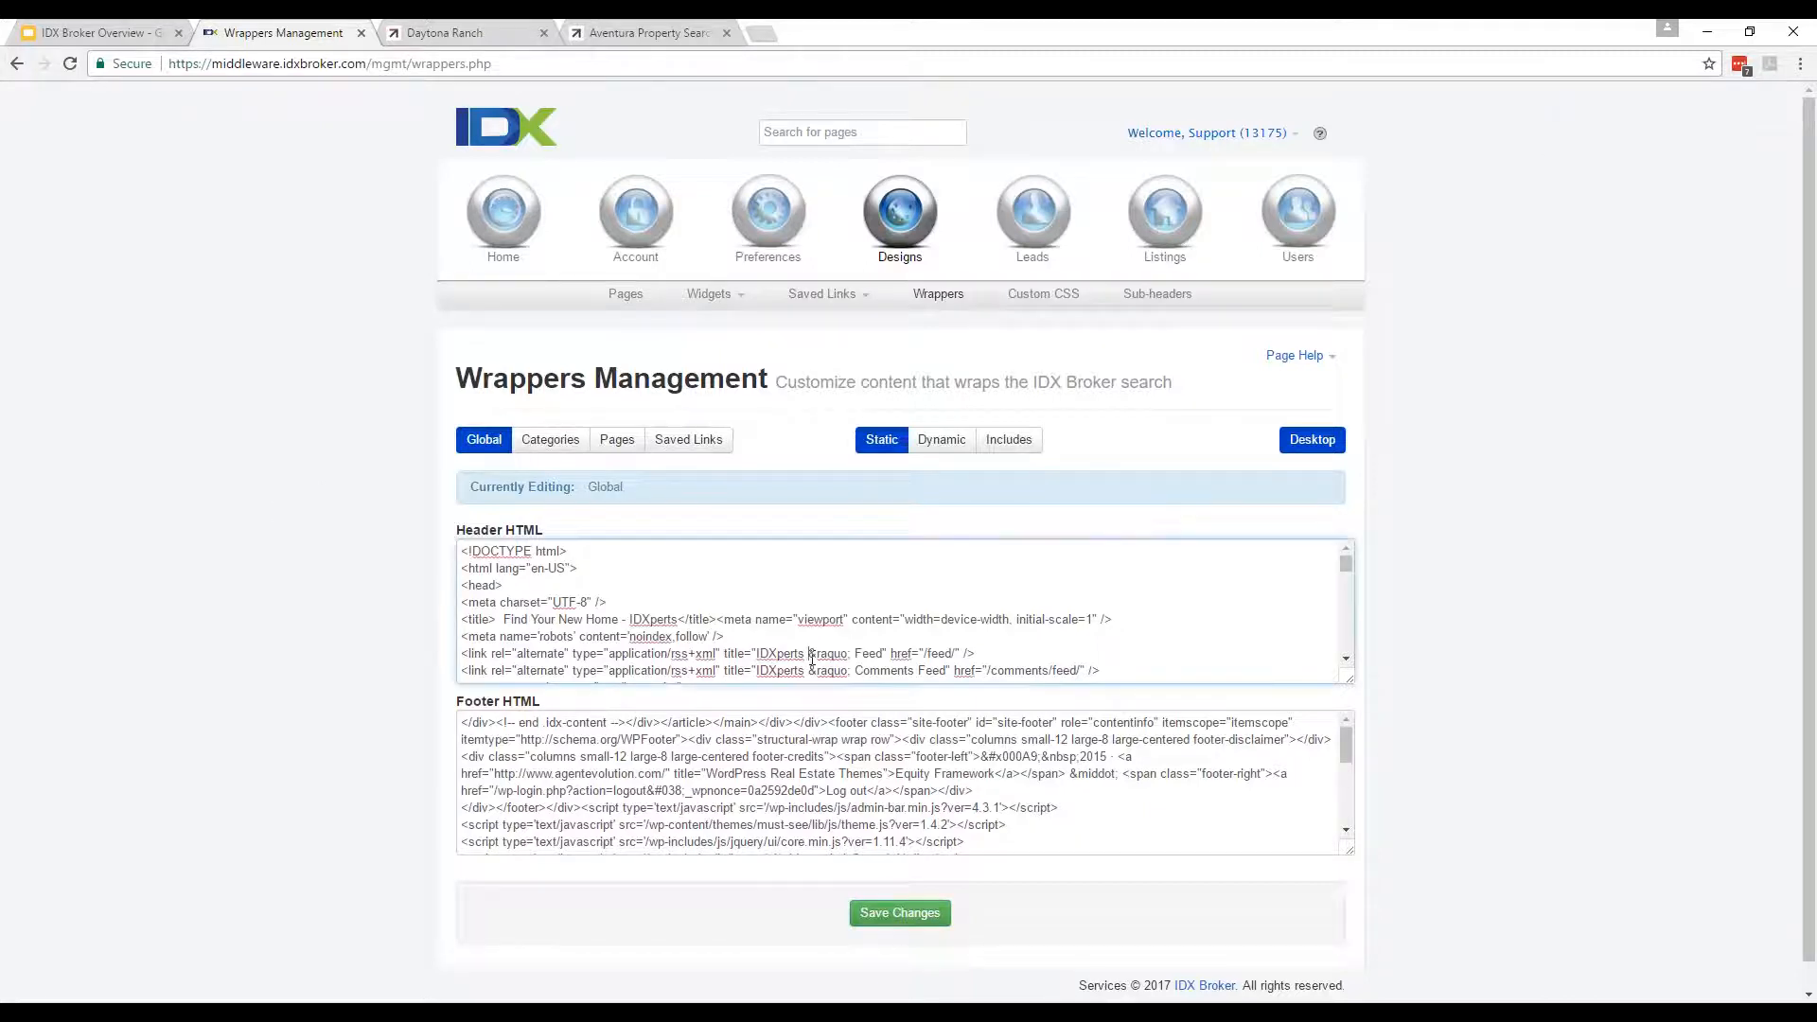
scroll(813, 659, "down", 3)
scroll(812, 659, "down", 3)
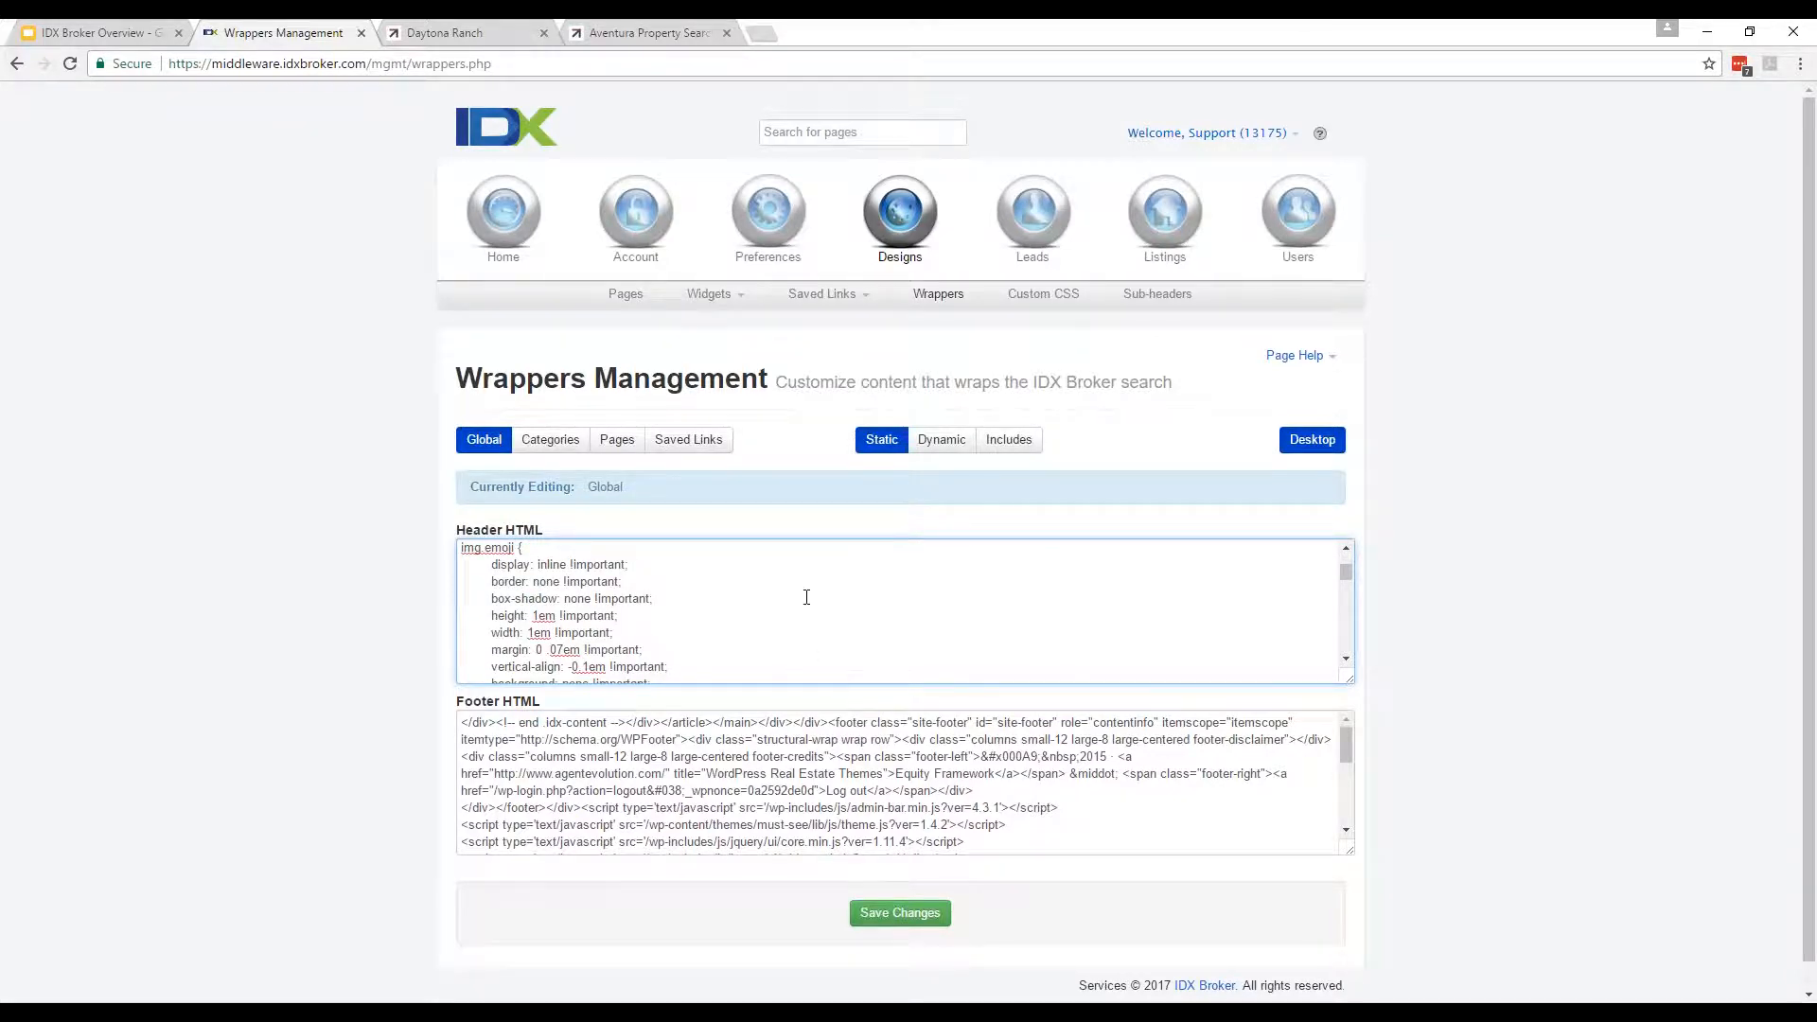
scroll(807, 597, "down", 15)
scroll(808, 621, "down", 10)
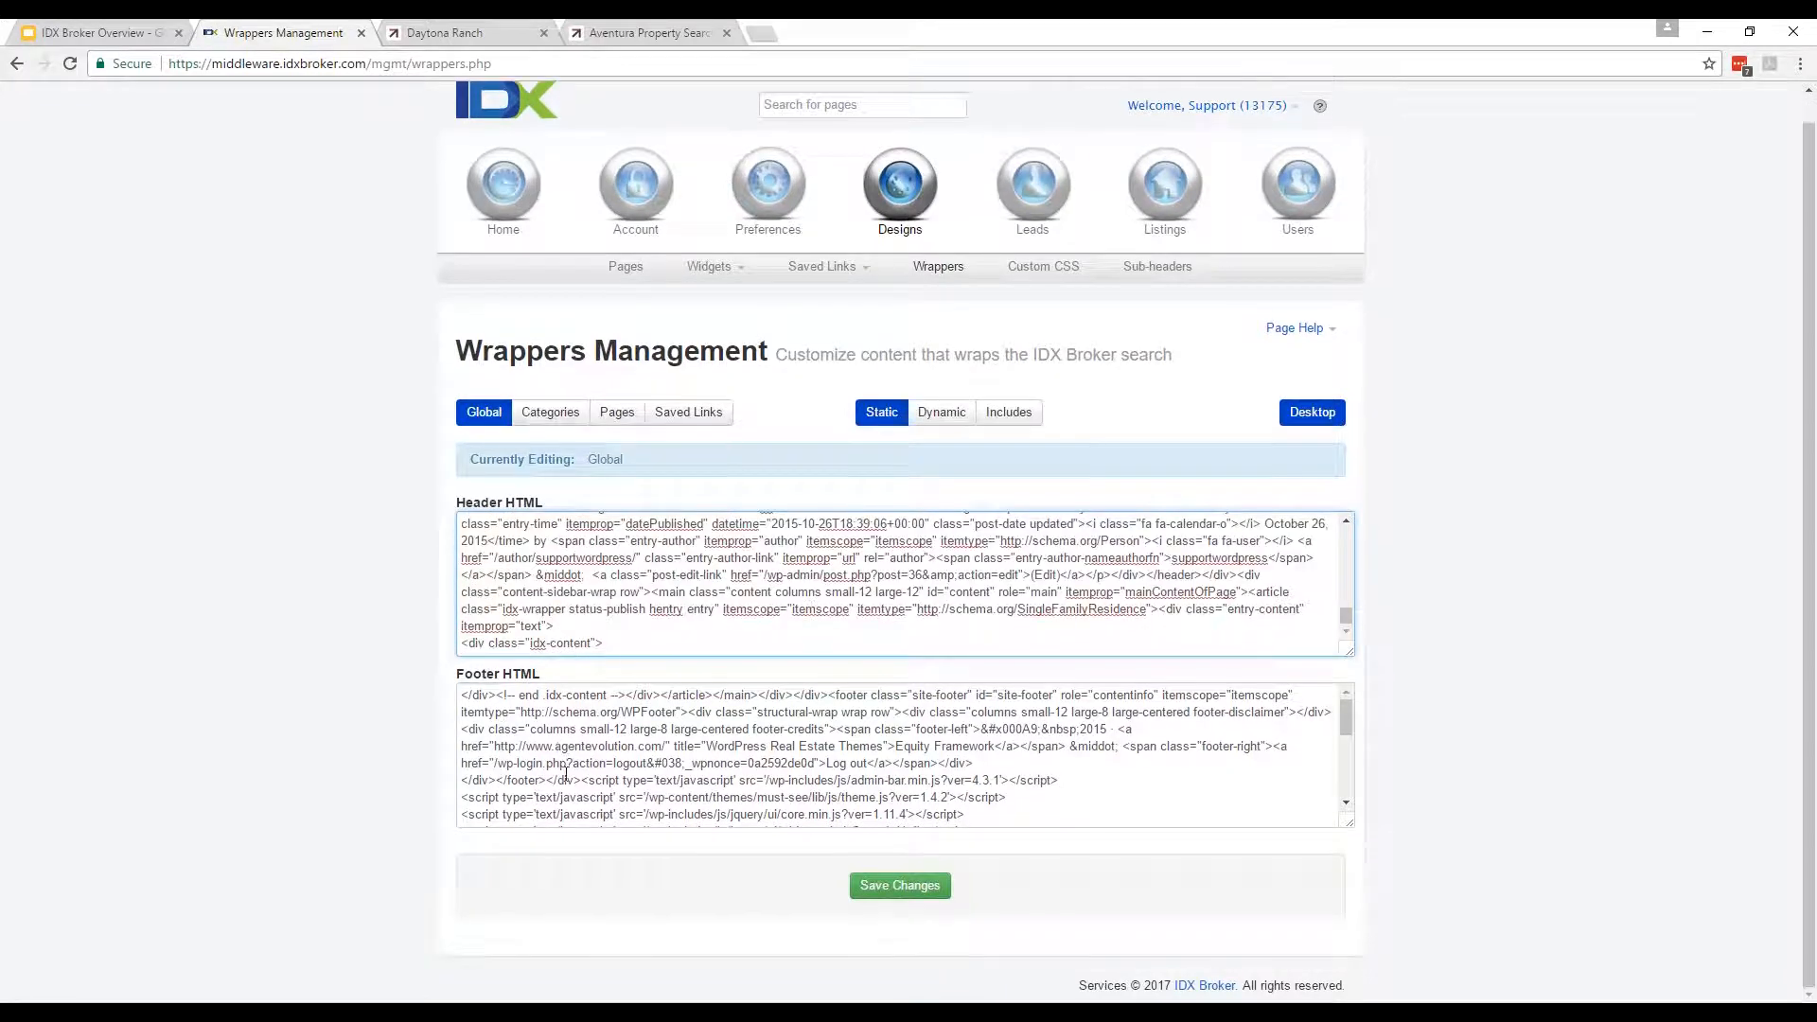
scroll(566, 782, "up", 1)
scroll(640, 640, "up", 5)
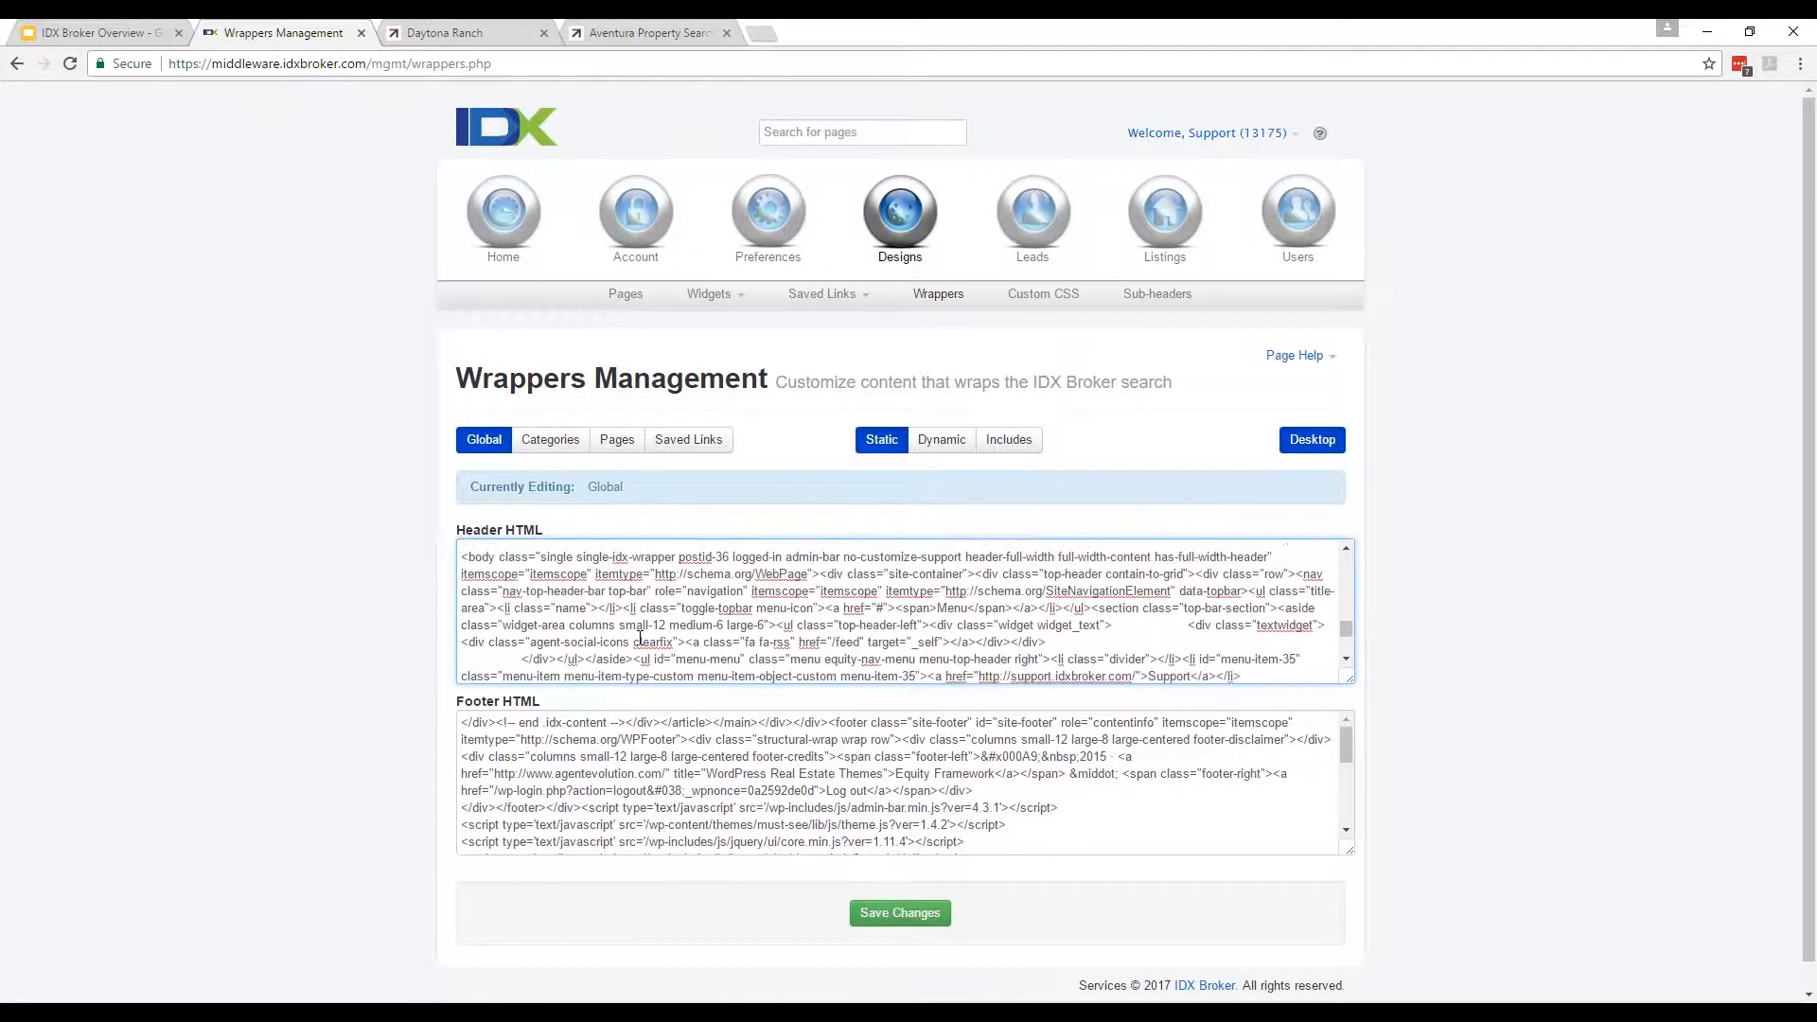
scroll(641, 640, "up", 15)
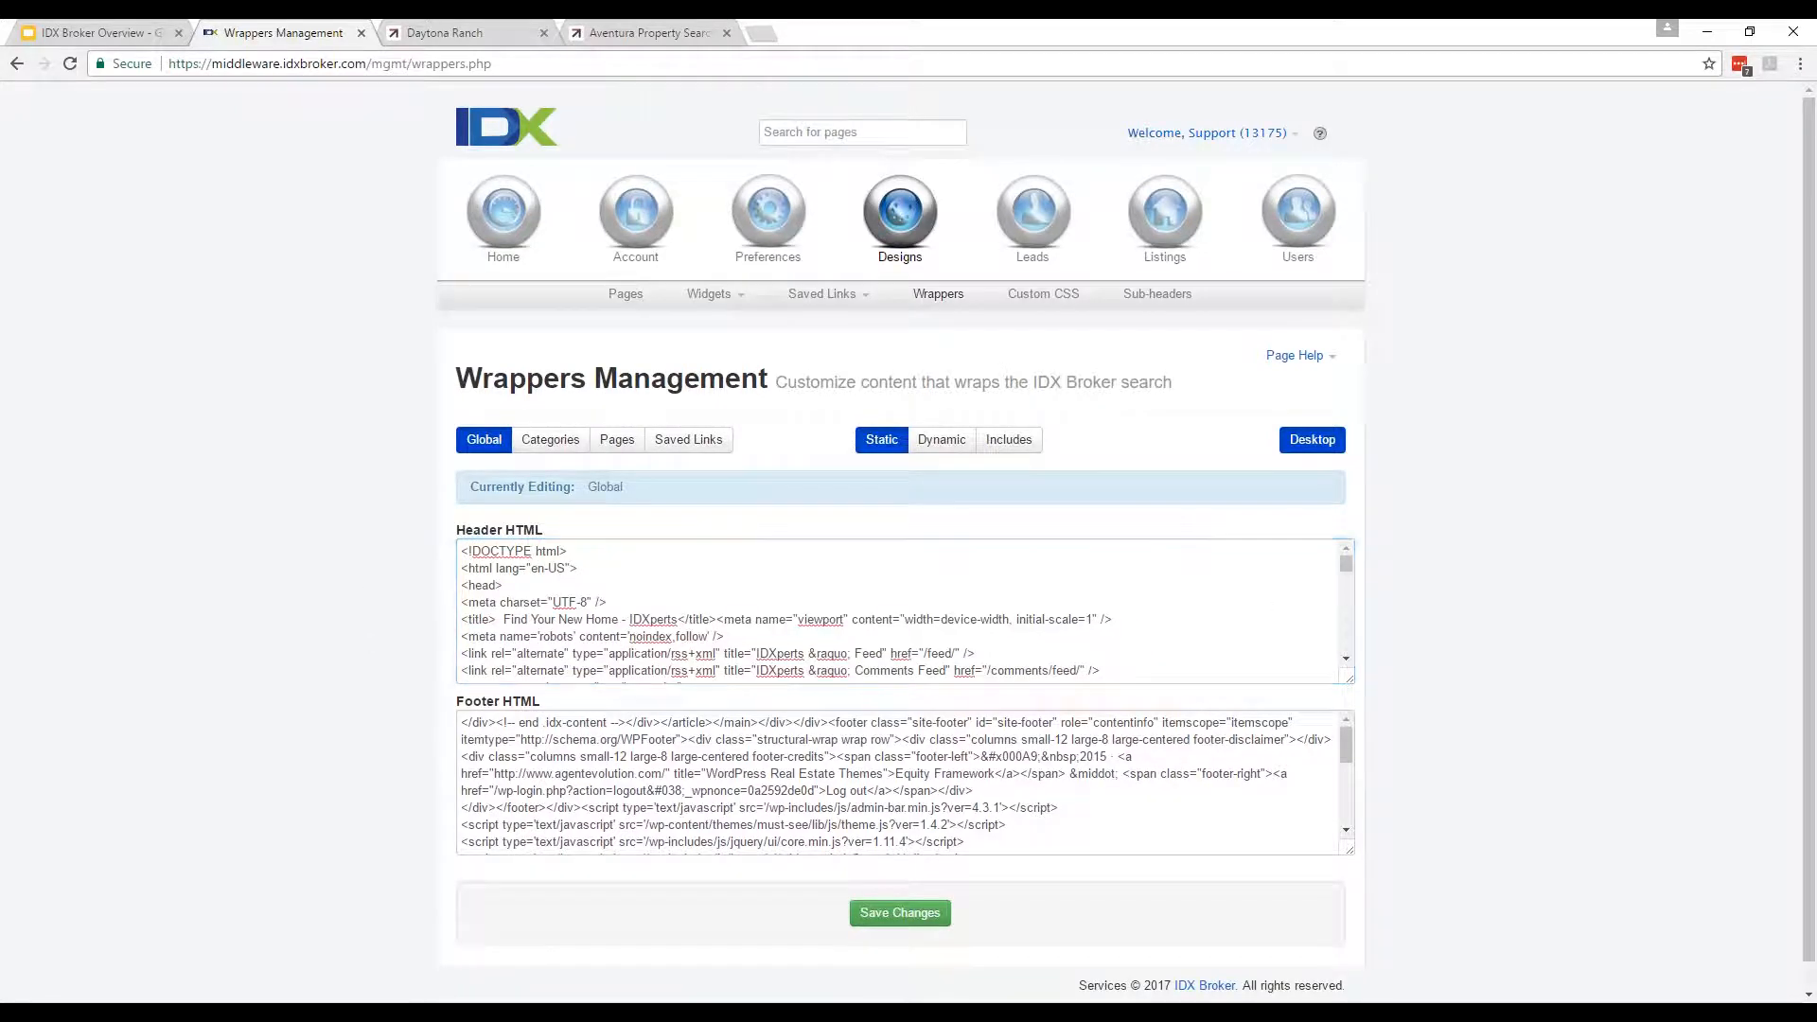
left_click(921, 442)
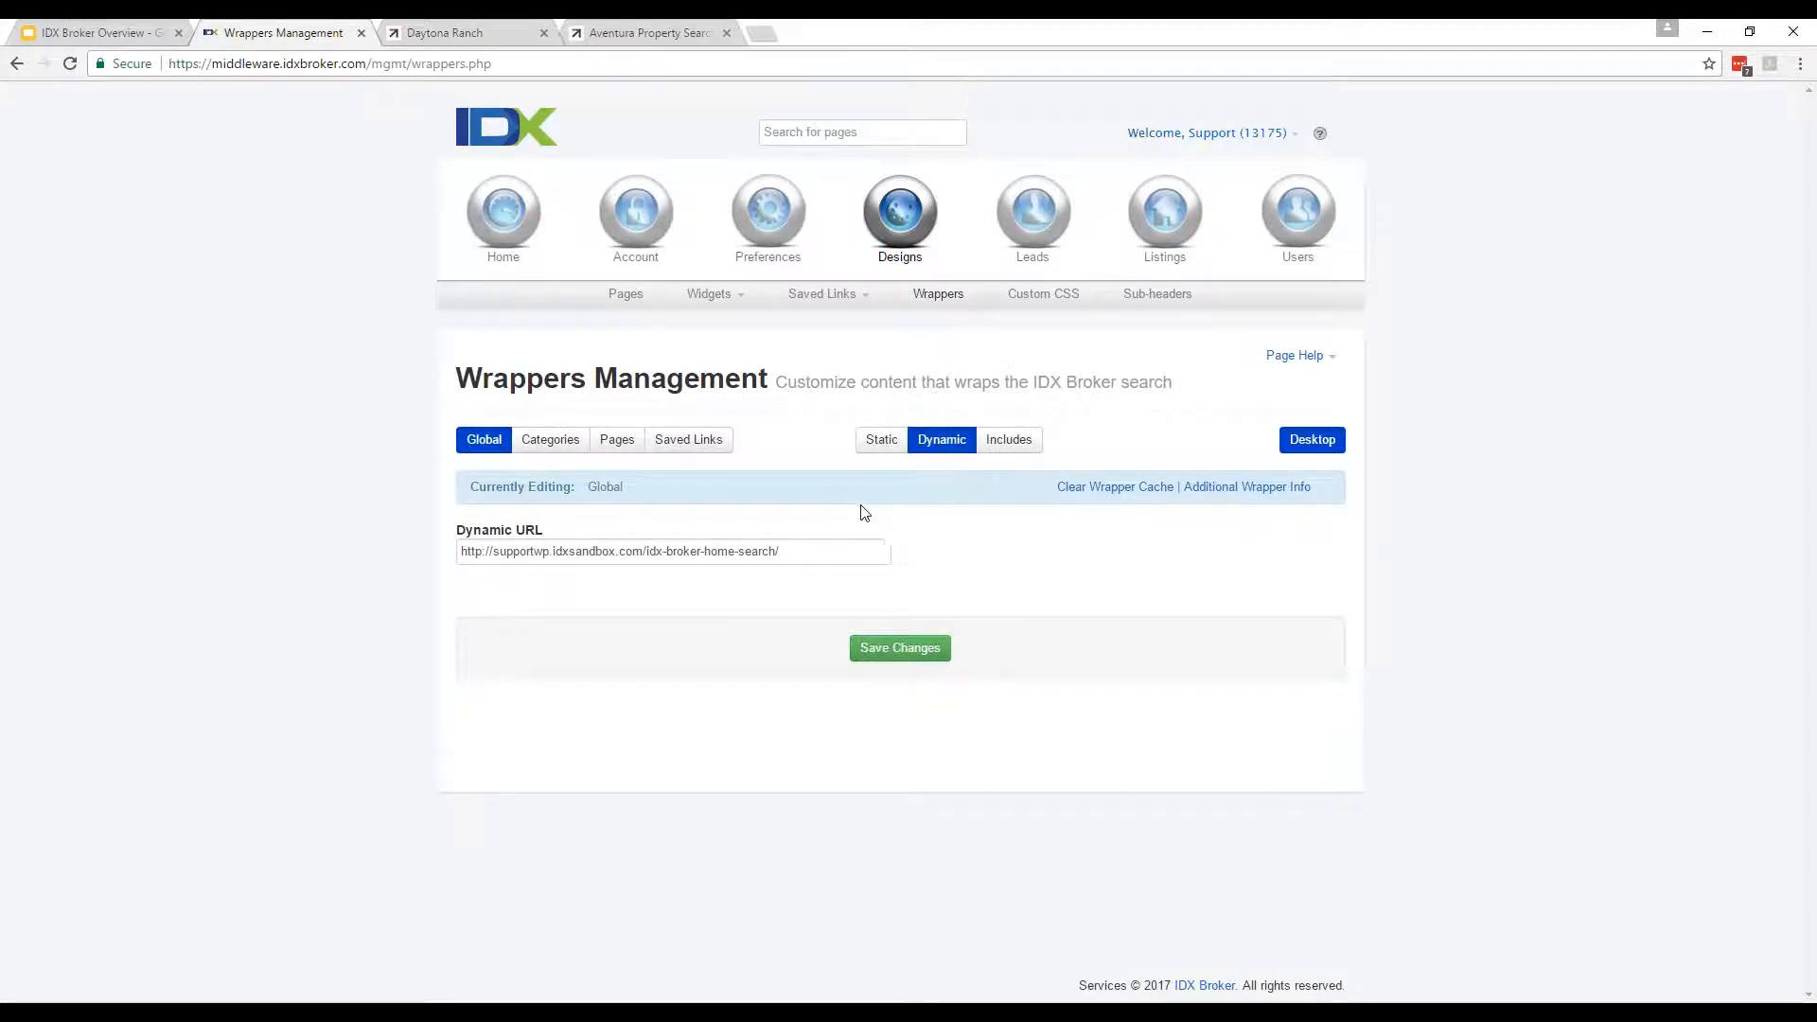
left_click(831, 551)
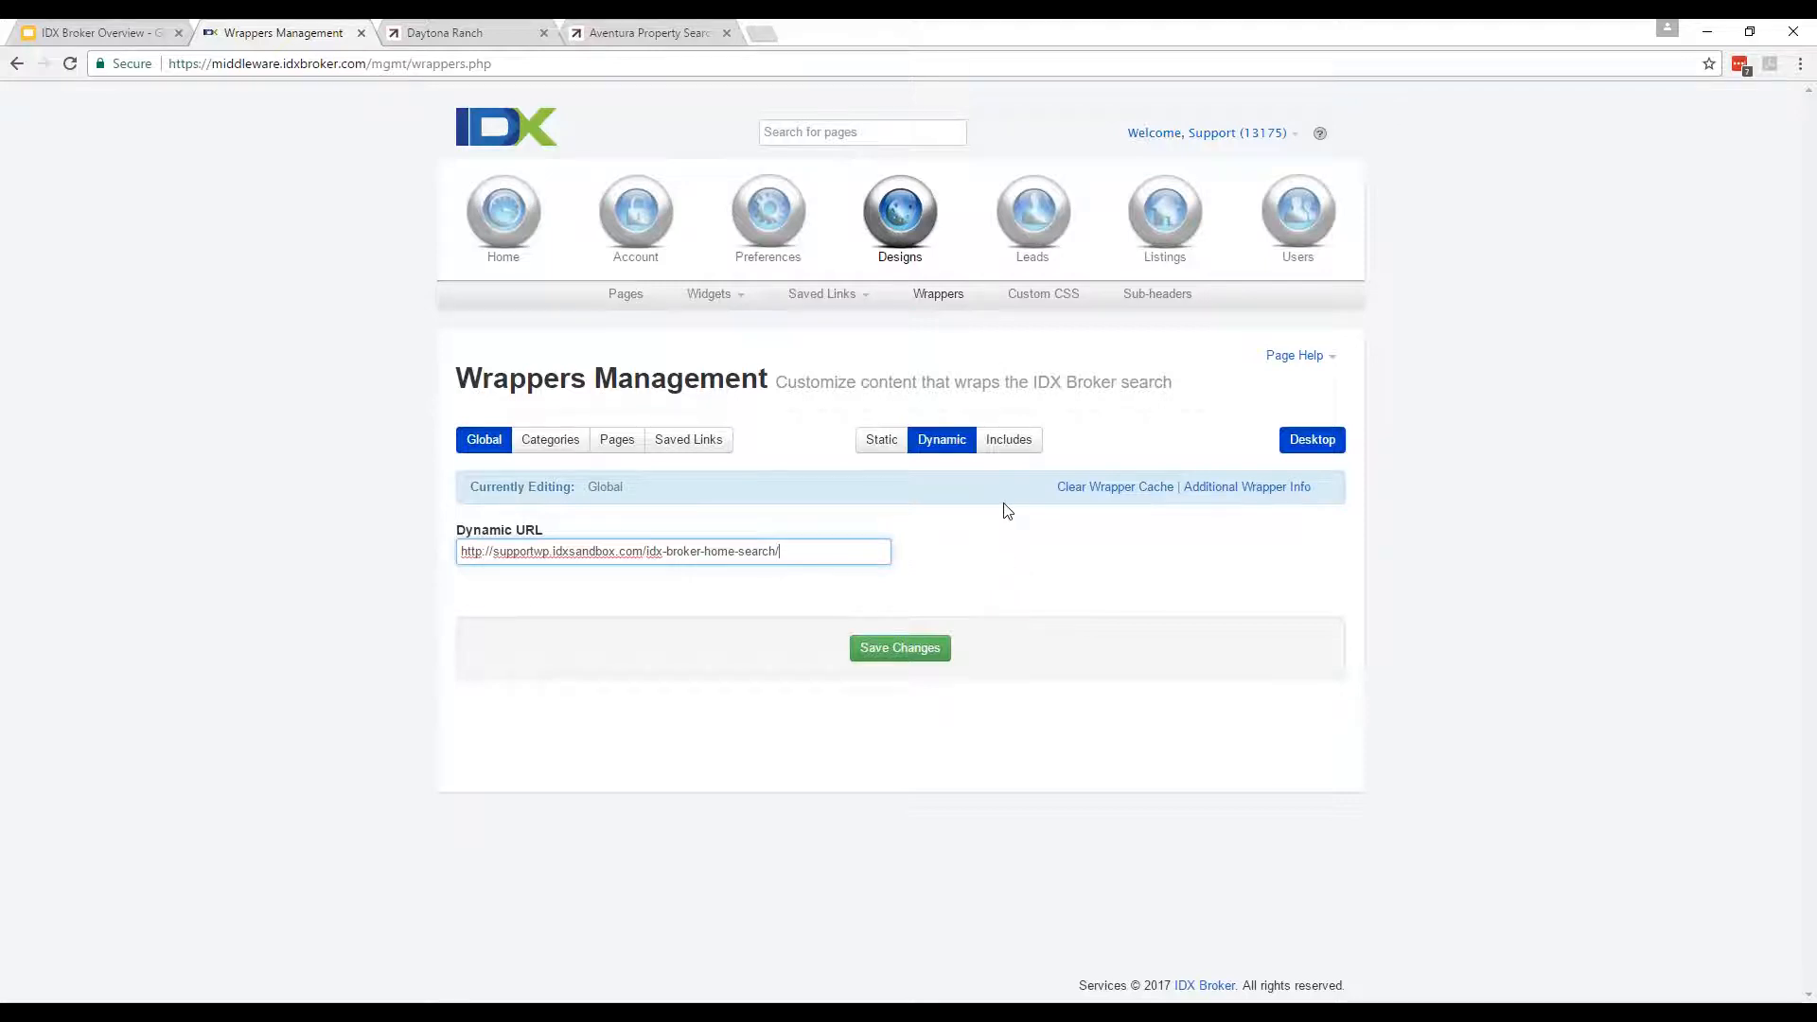
Resave the global Static wrapper in Wrappers Management.
left_click(572, 30)
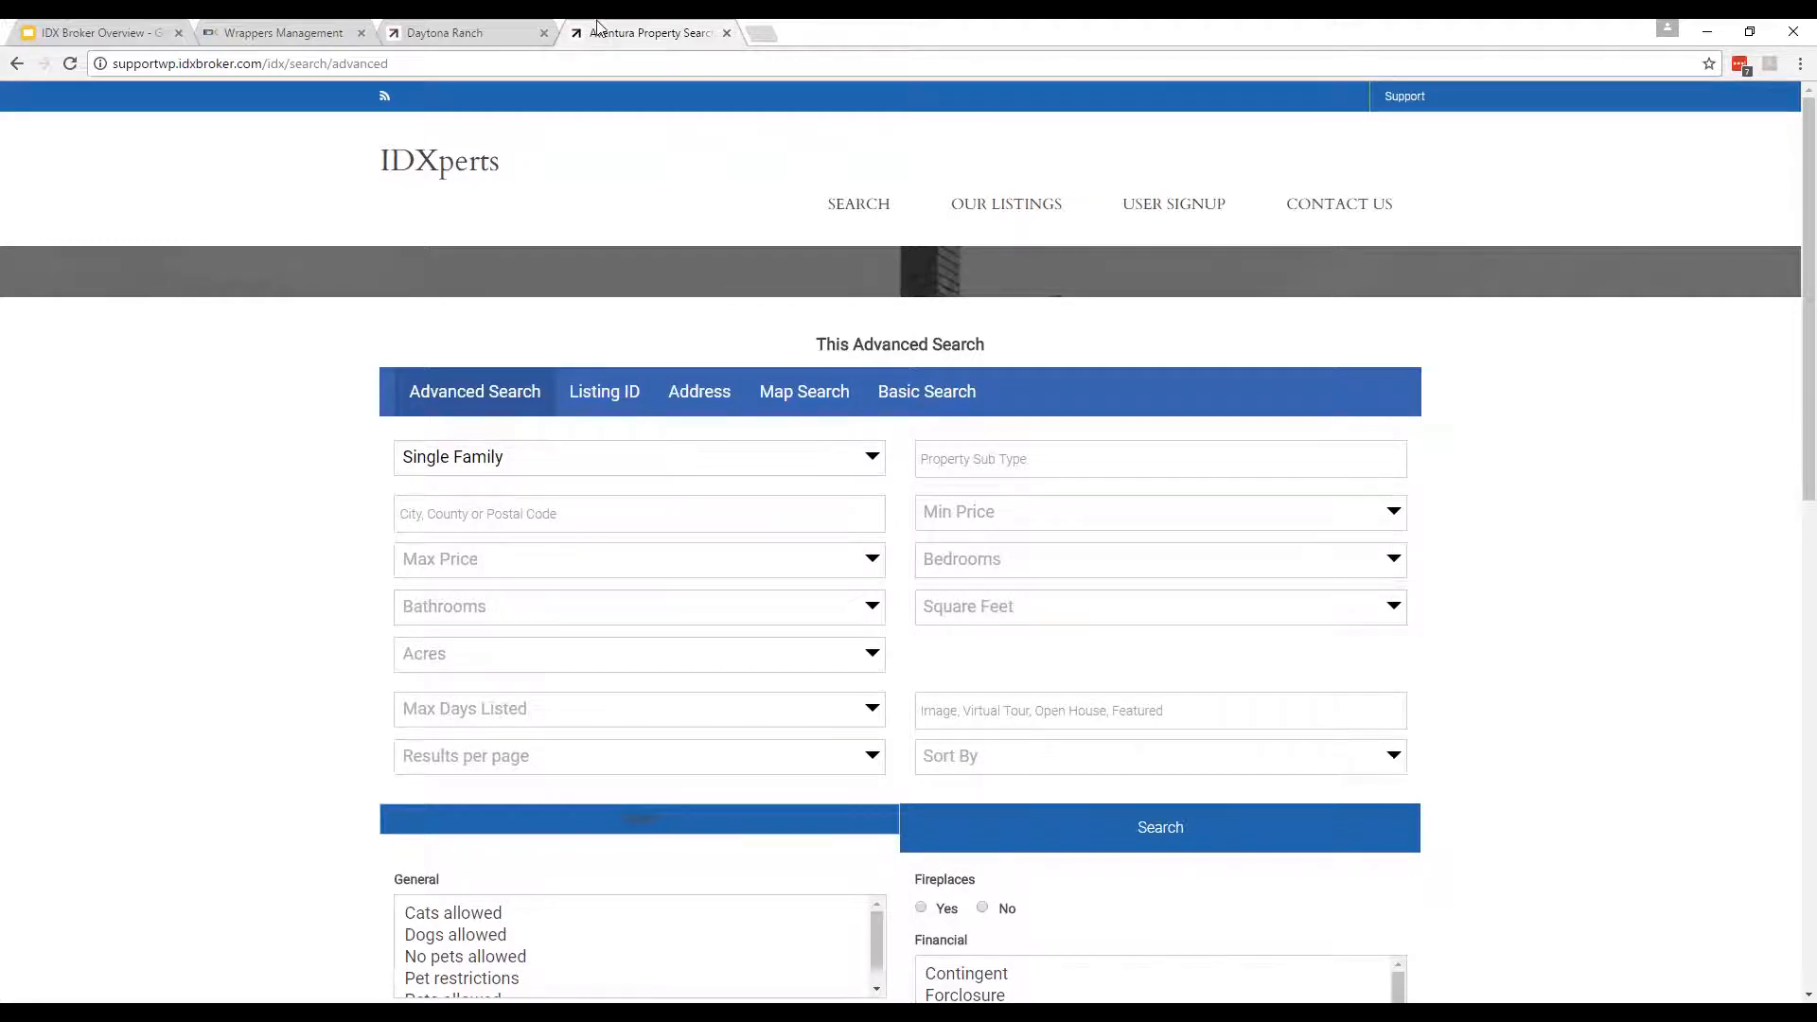
left_click(284, 32)
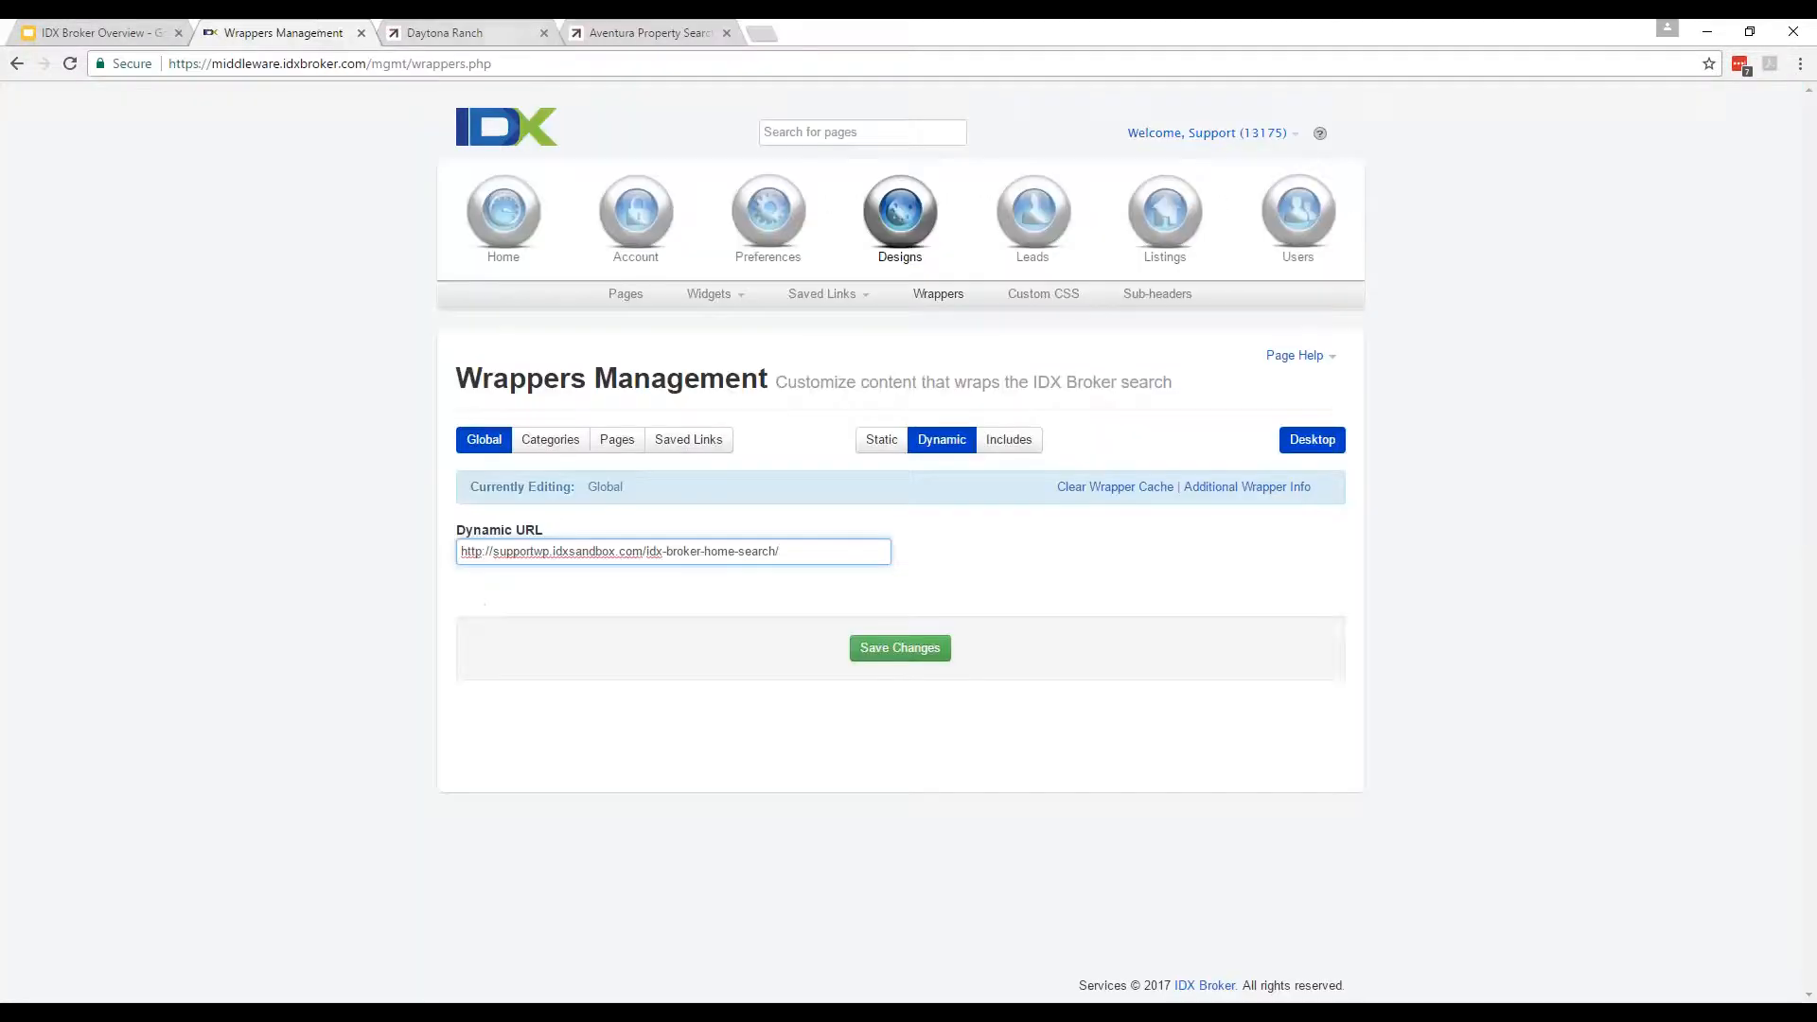
left_click(881, 439)
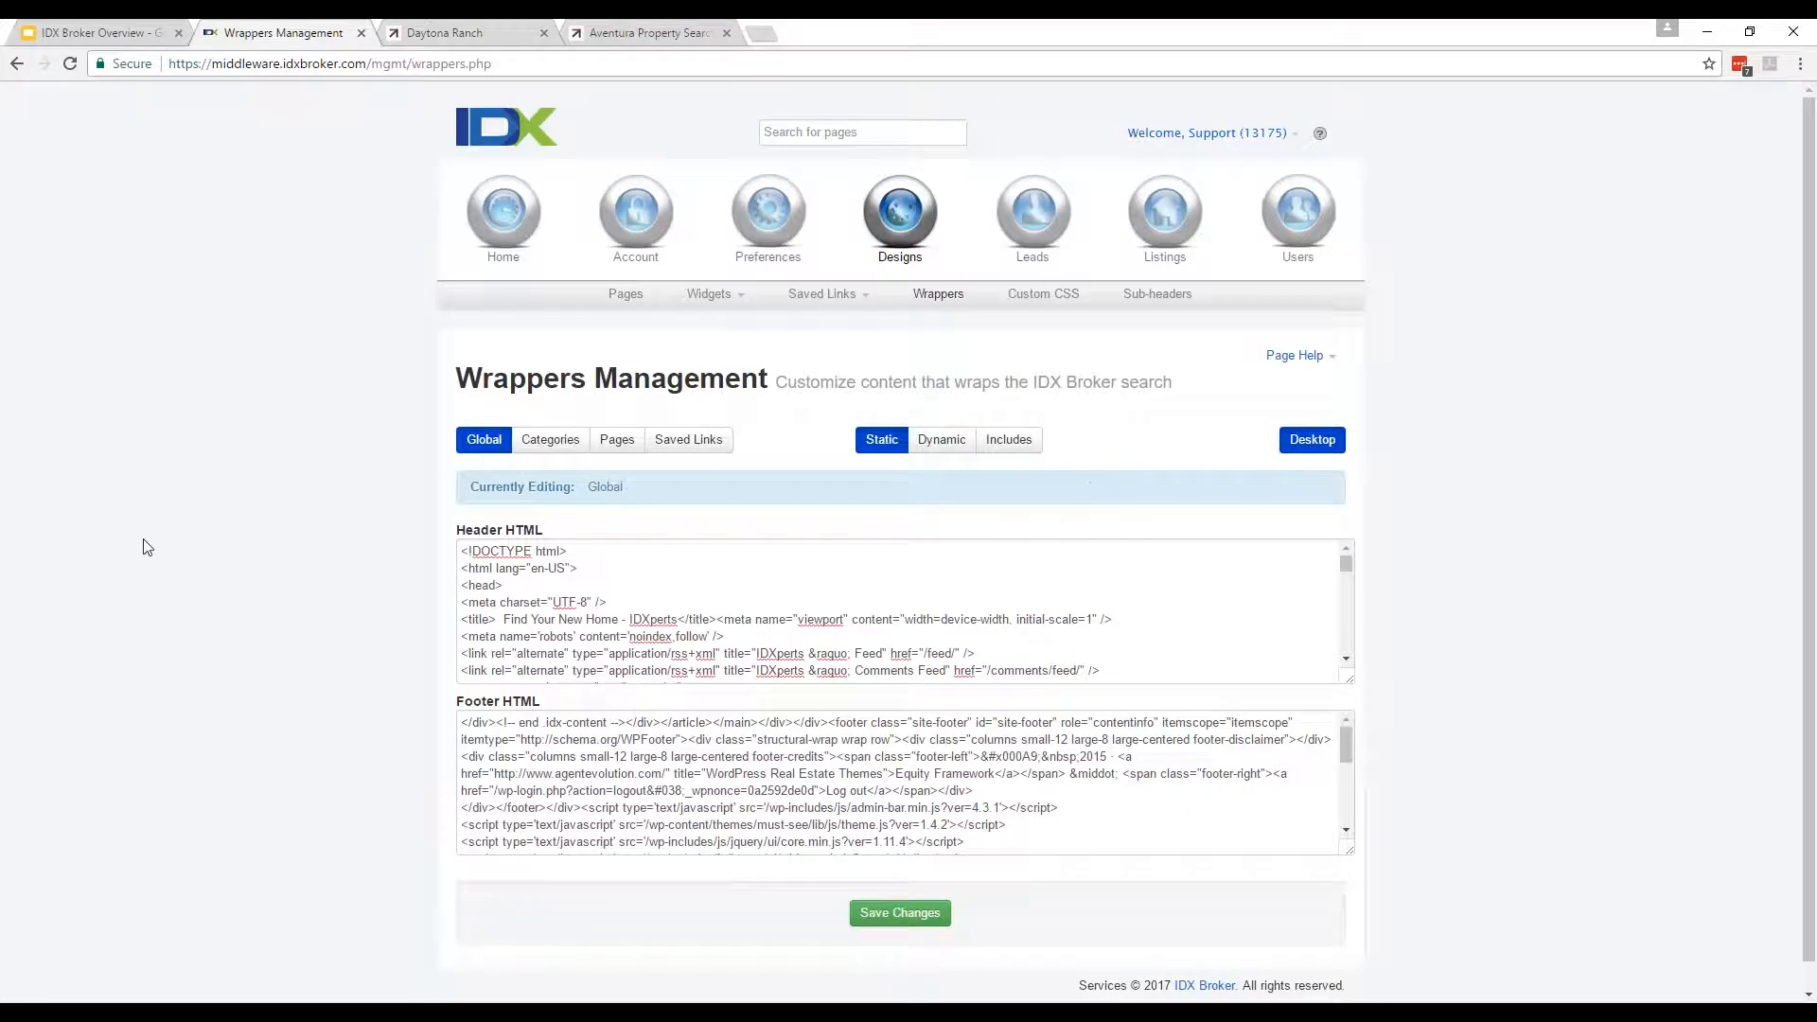
left_click(910, 913)
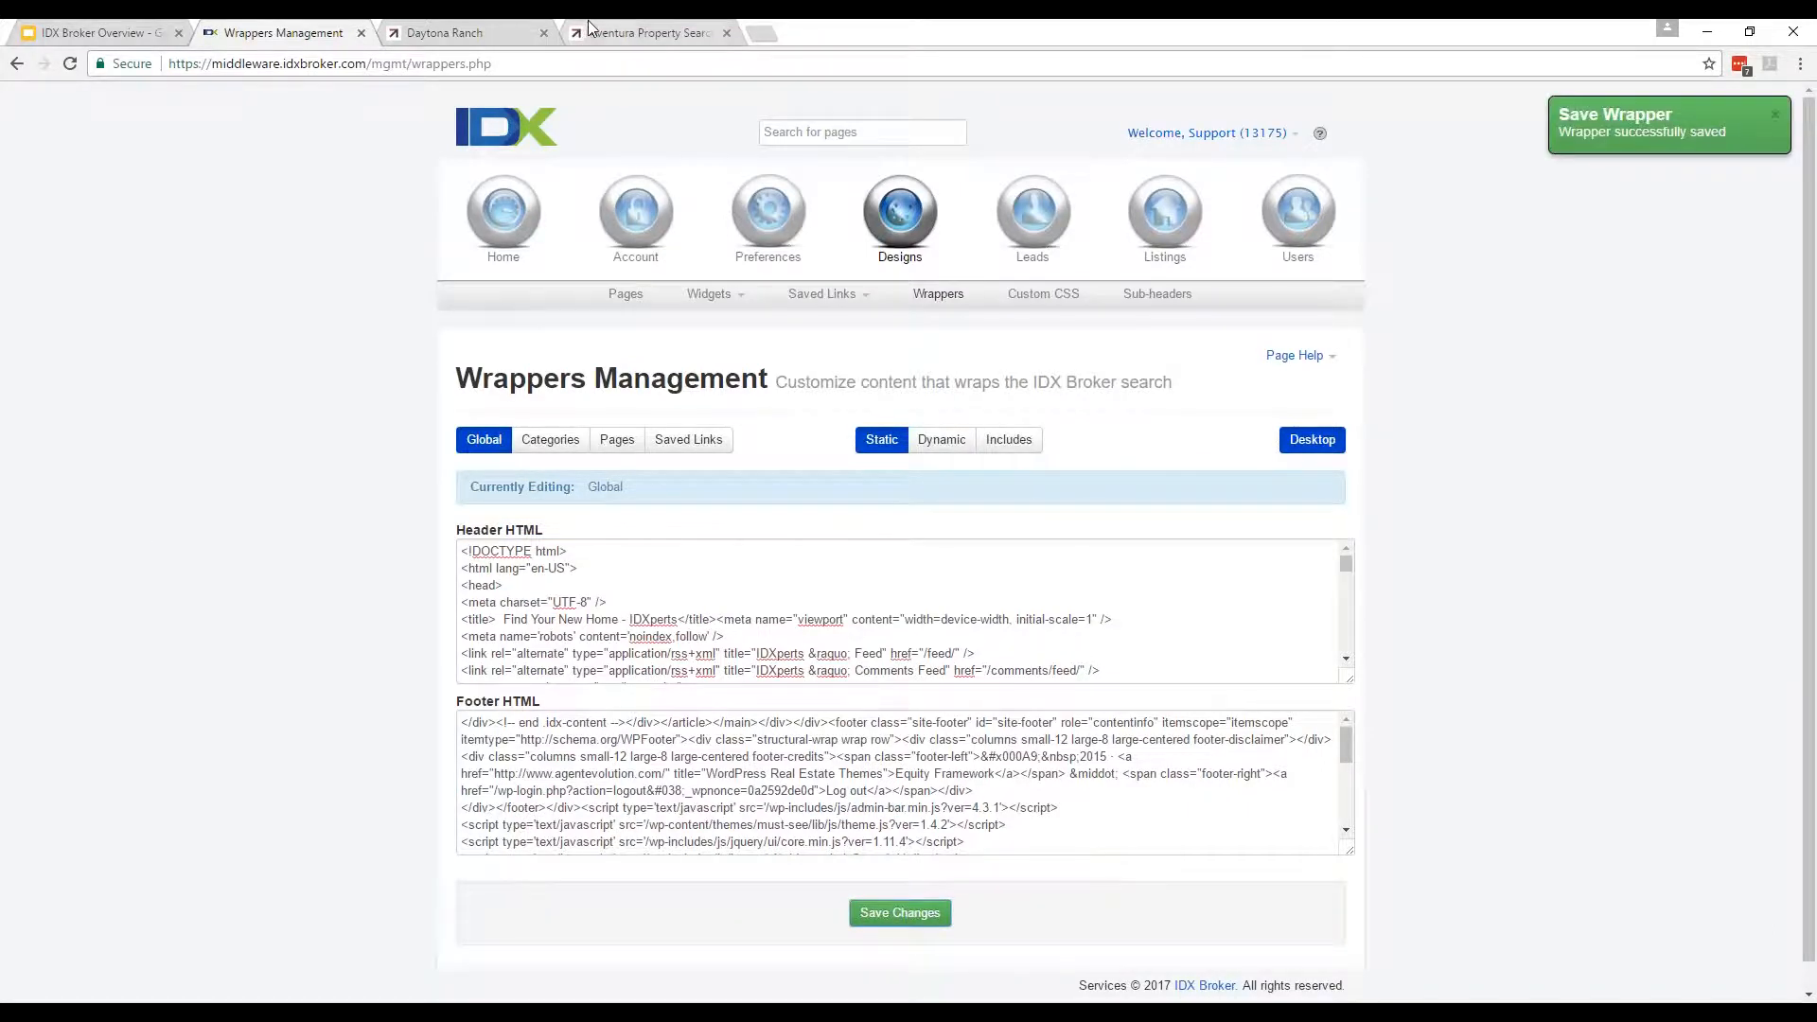
Reload the live Advanced Search page under the new wrapper, then return to Wrappers Management.
left_click(499, 30)
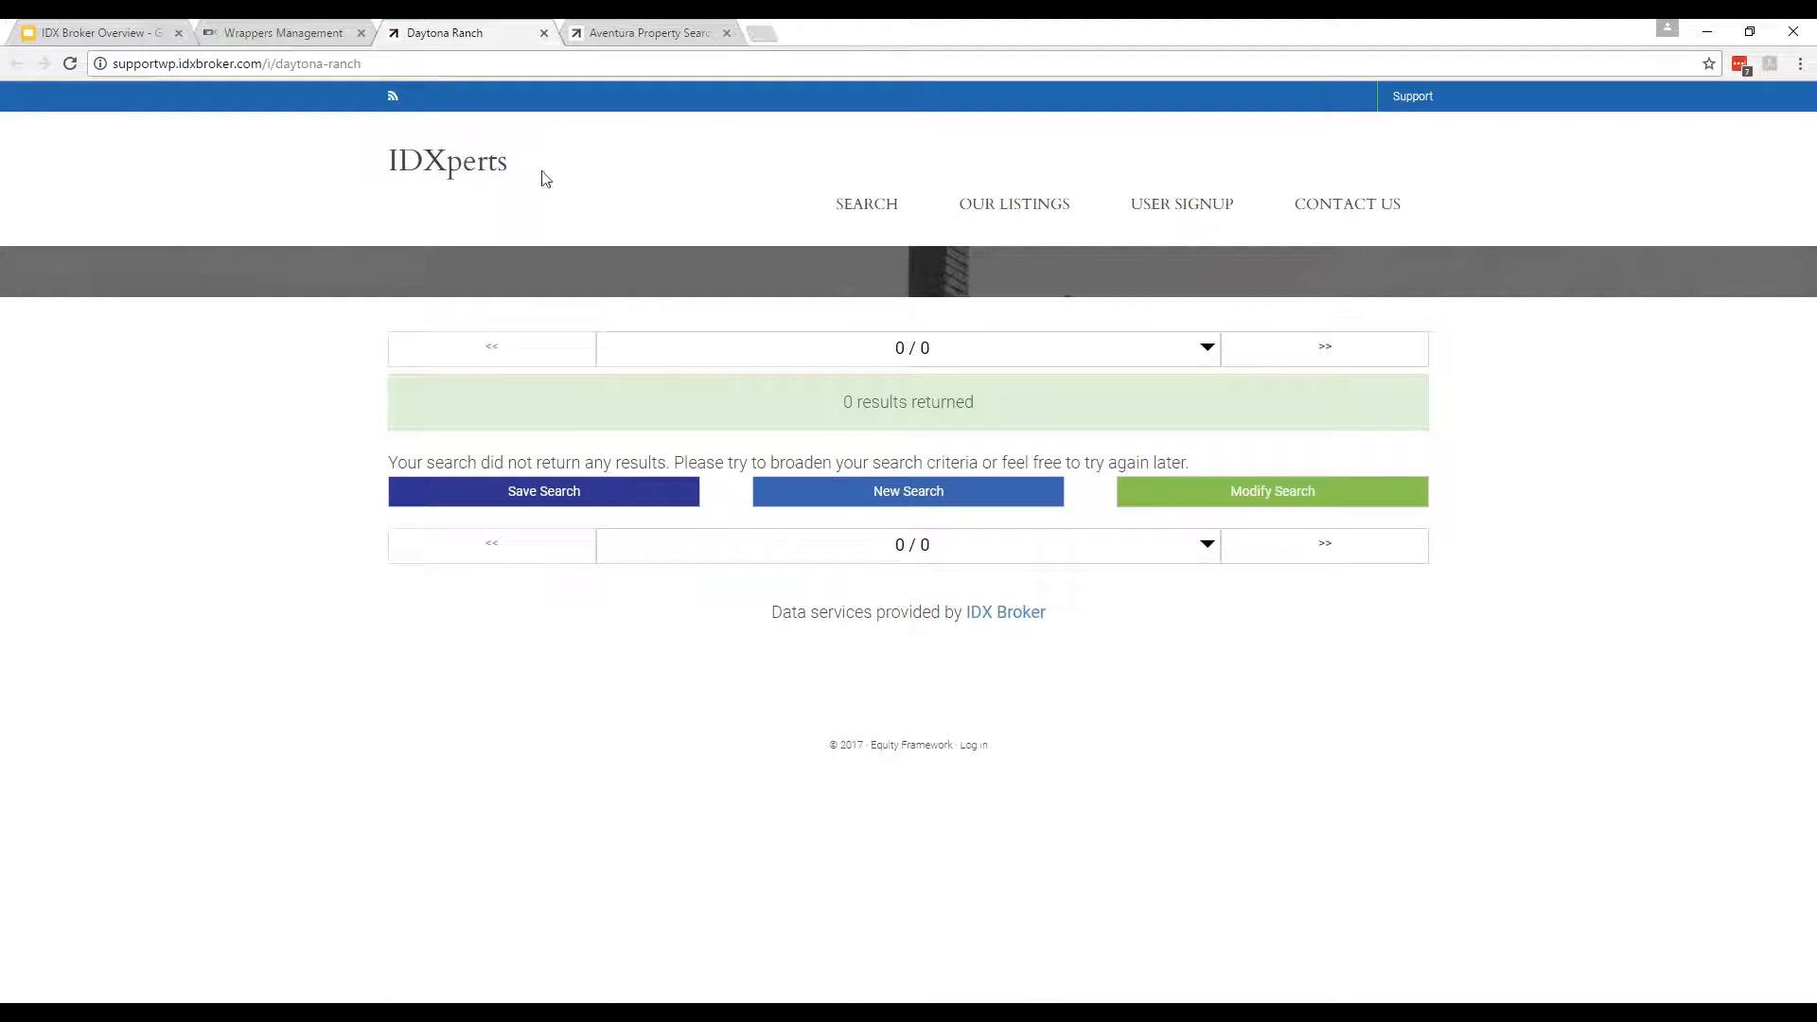
left_click(412, 66)
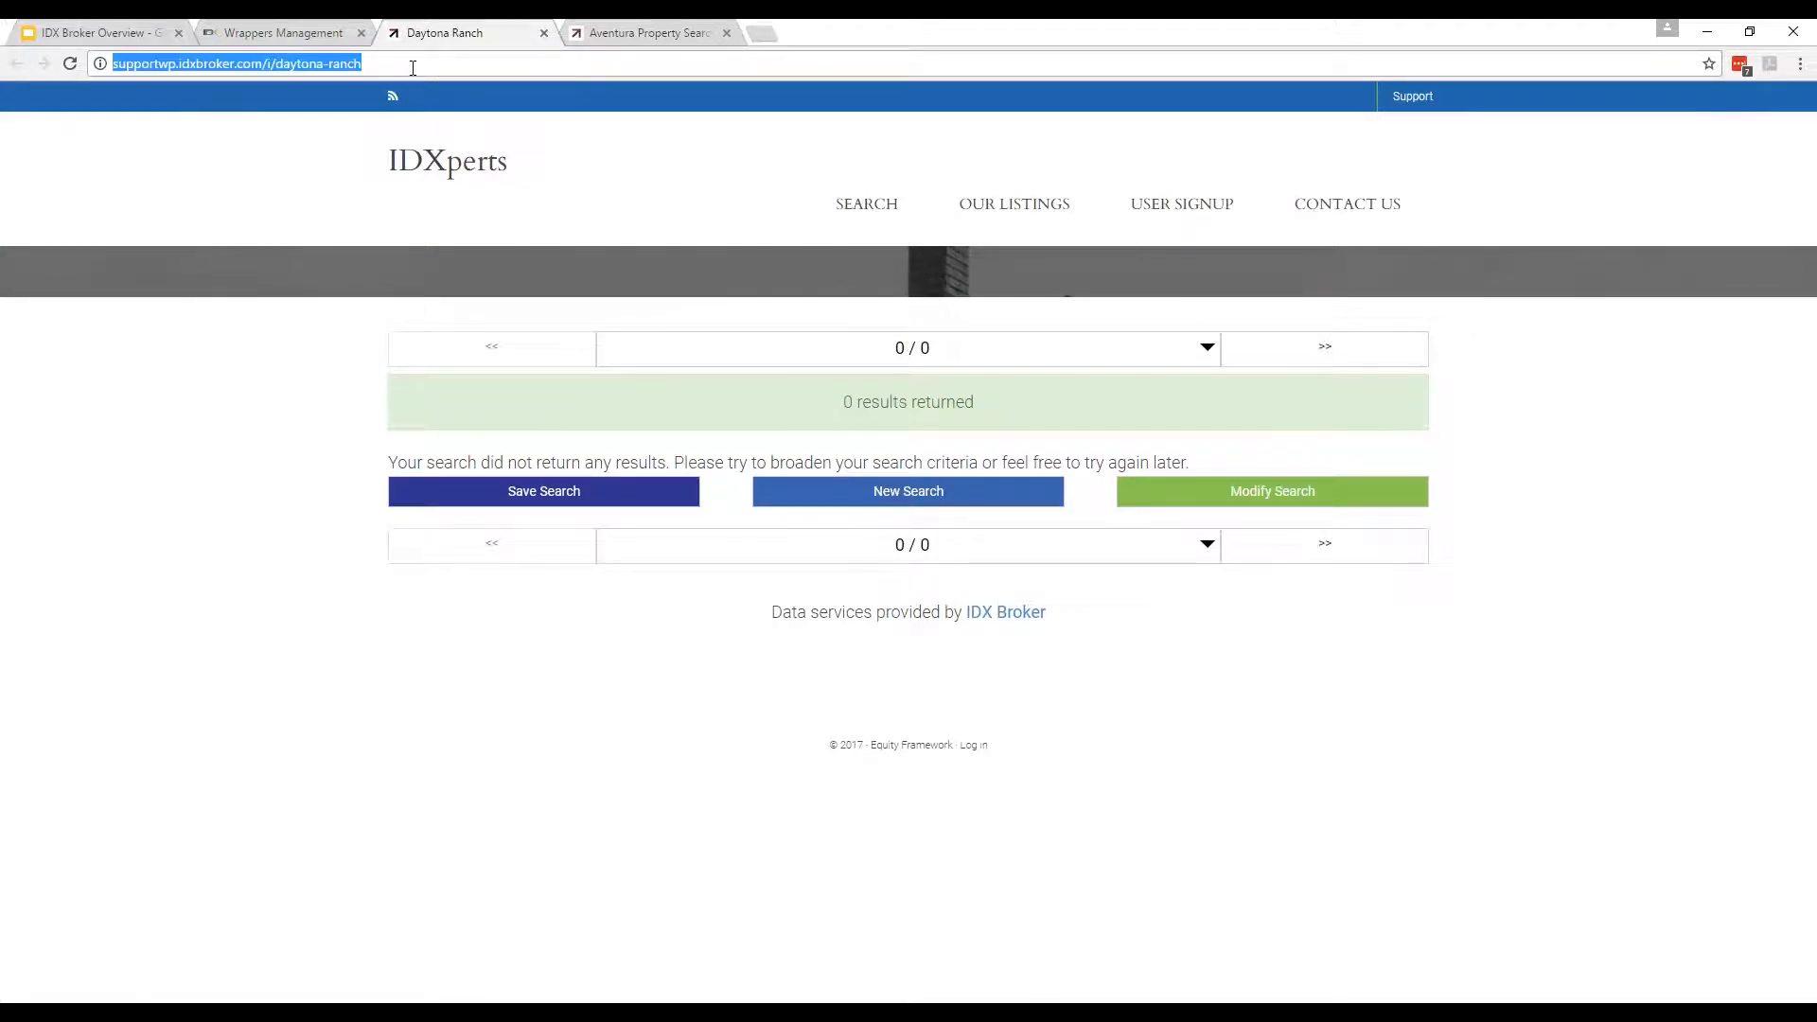
left_click(644, 29)
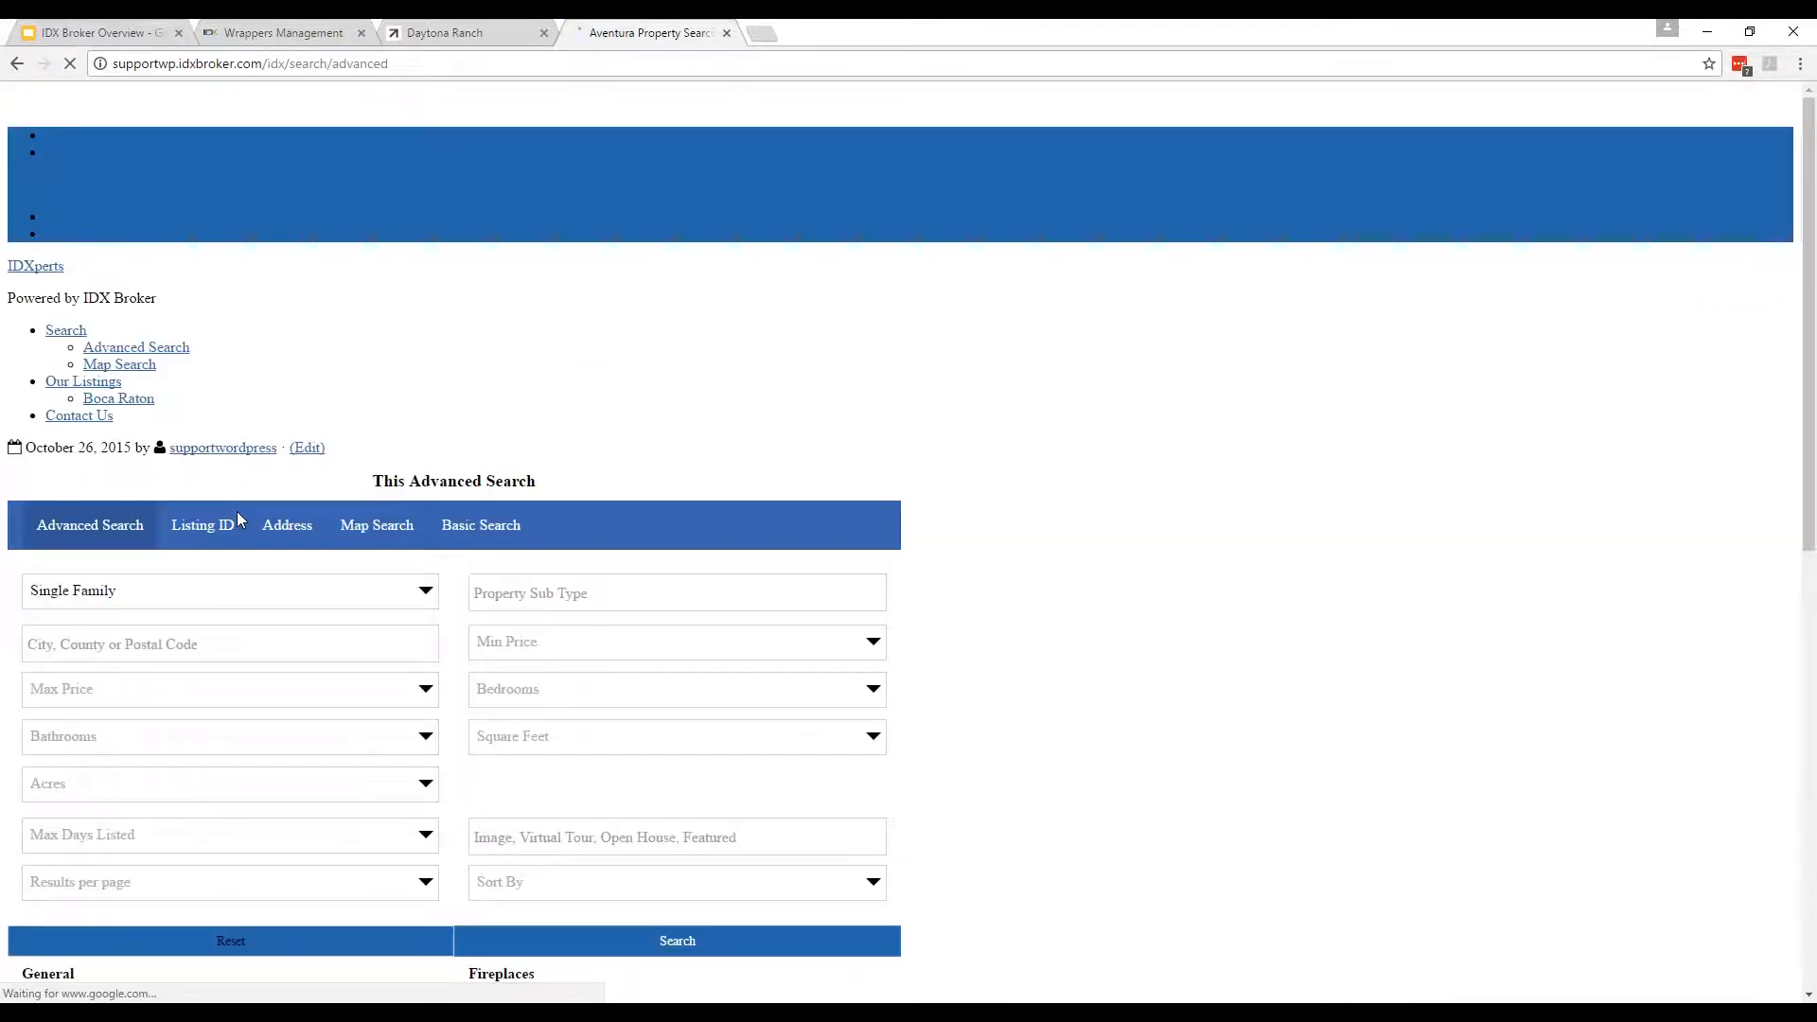
scroll(1424, 684, "down", 1)
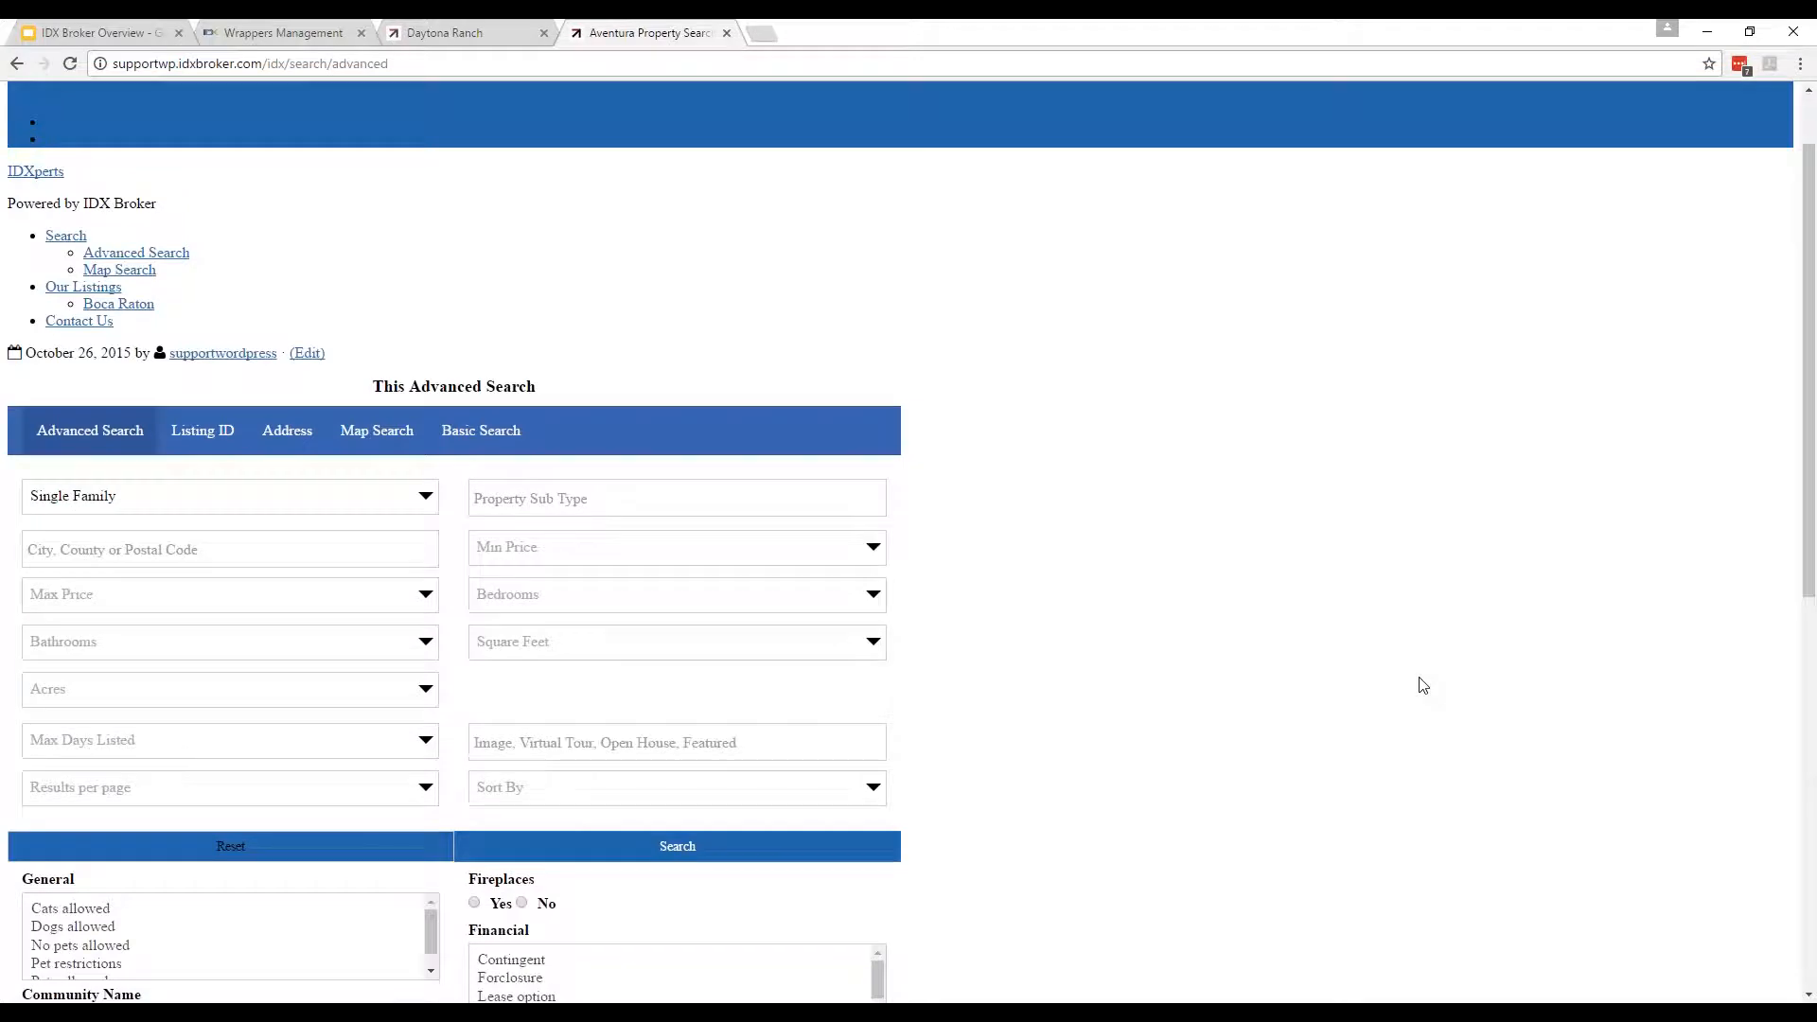
scroll(148, 336, "up", 1)
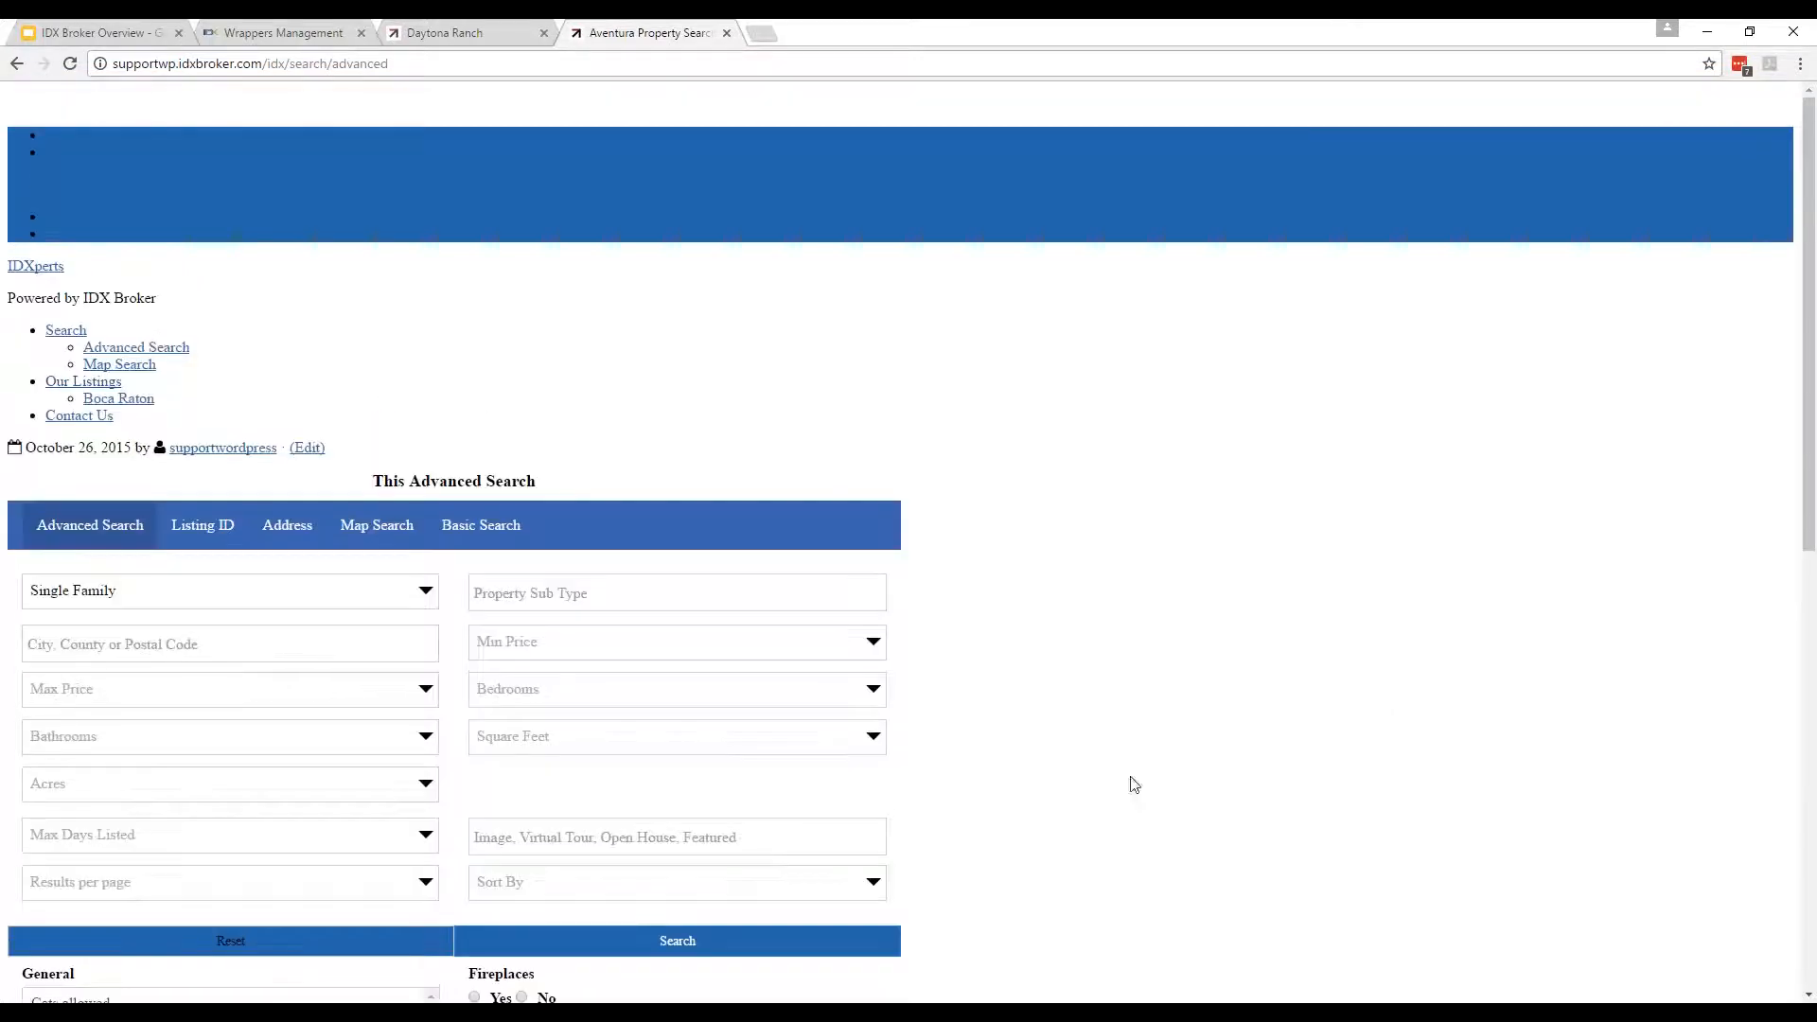
scroll(1169, 784, "down", 9)
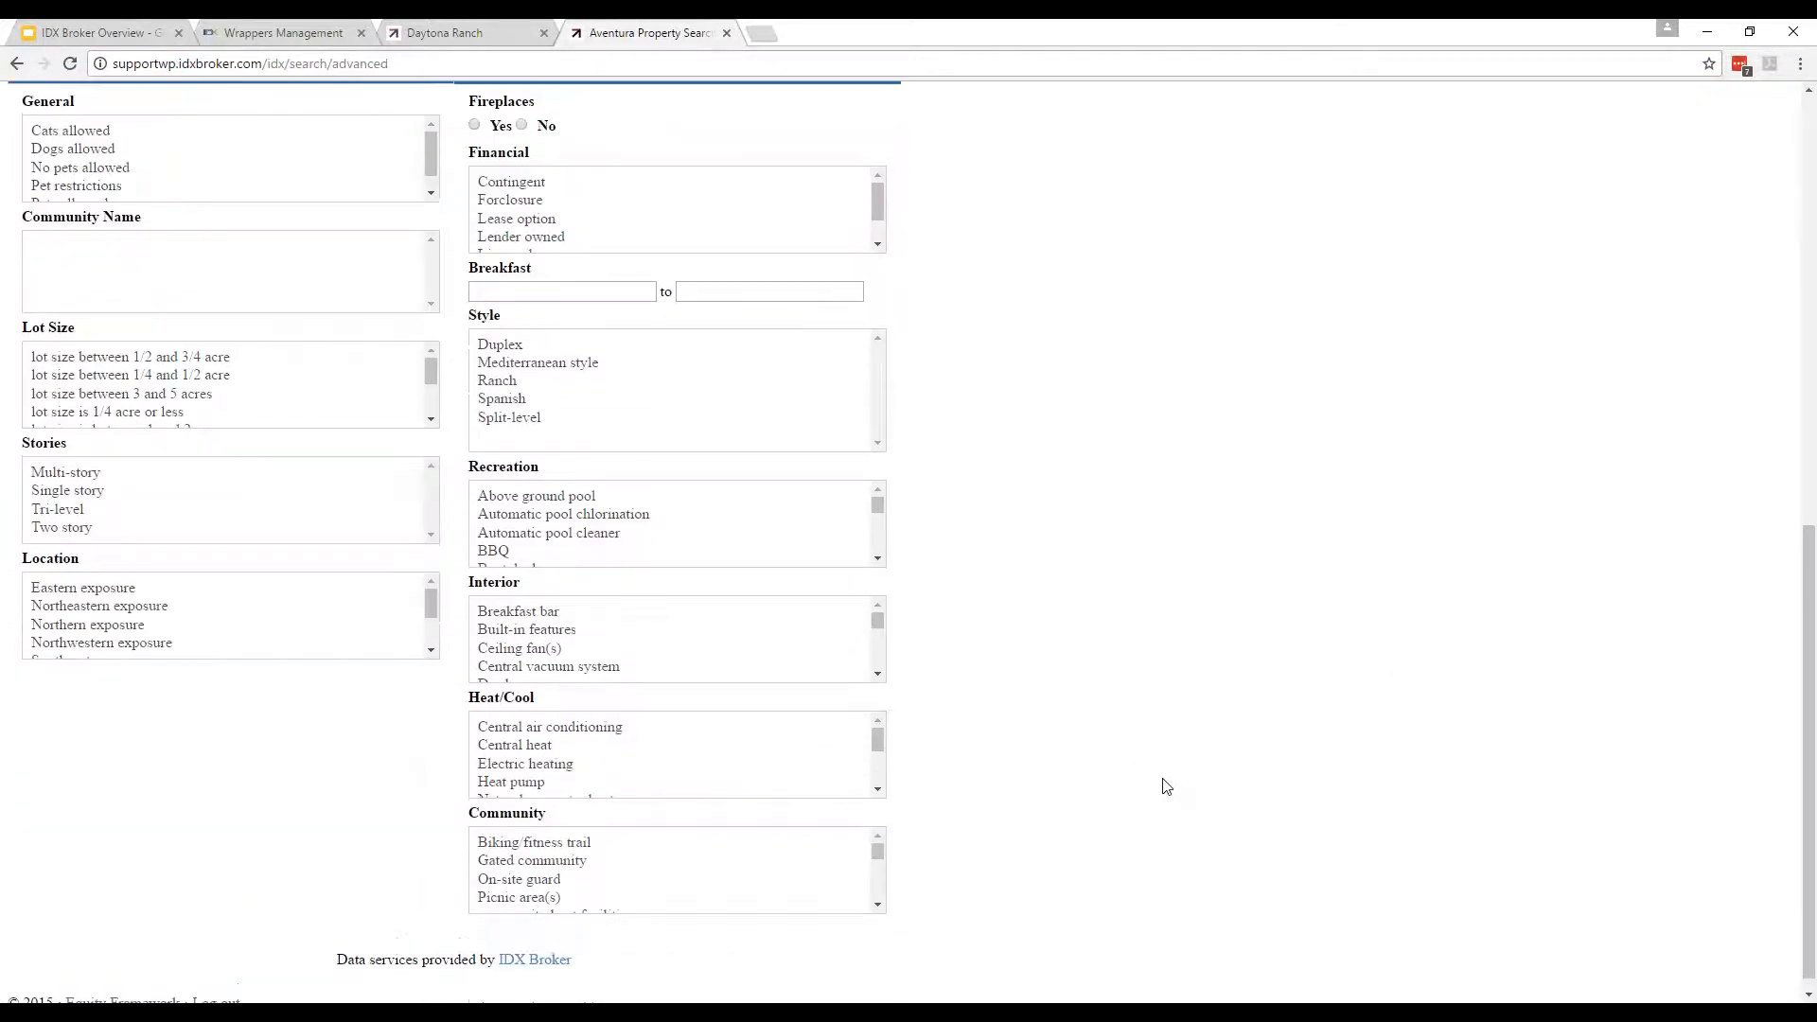
scroll(1162, 786, "up", 7)
scroll(1156, 788, "up", 2)
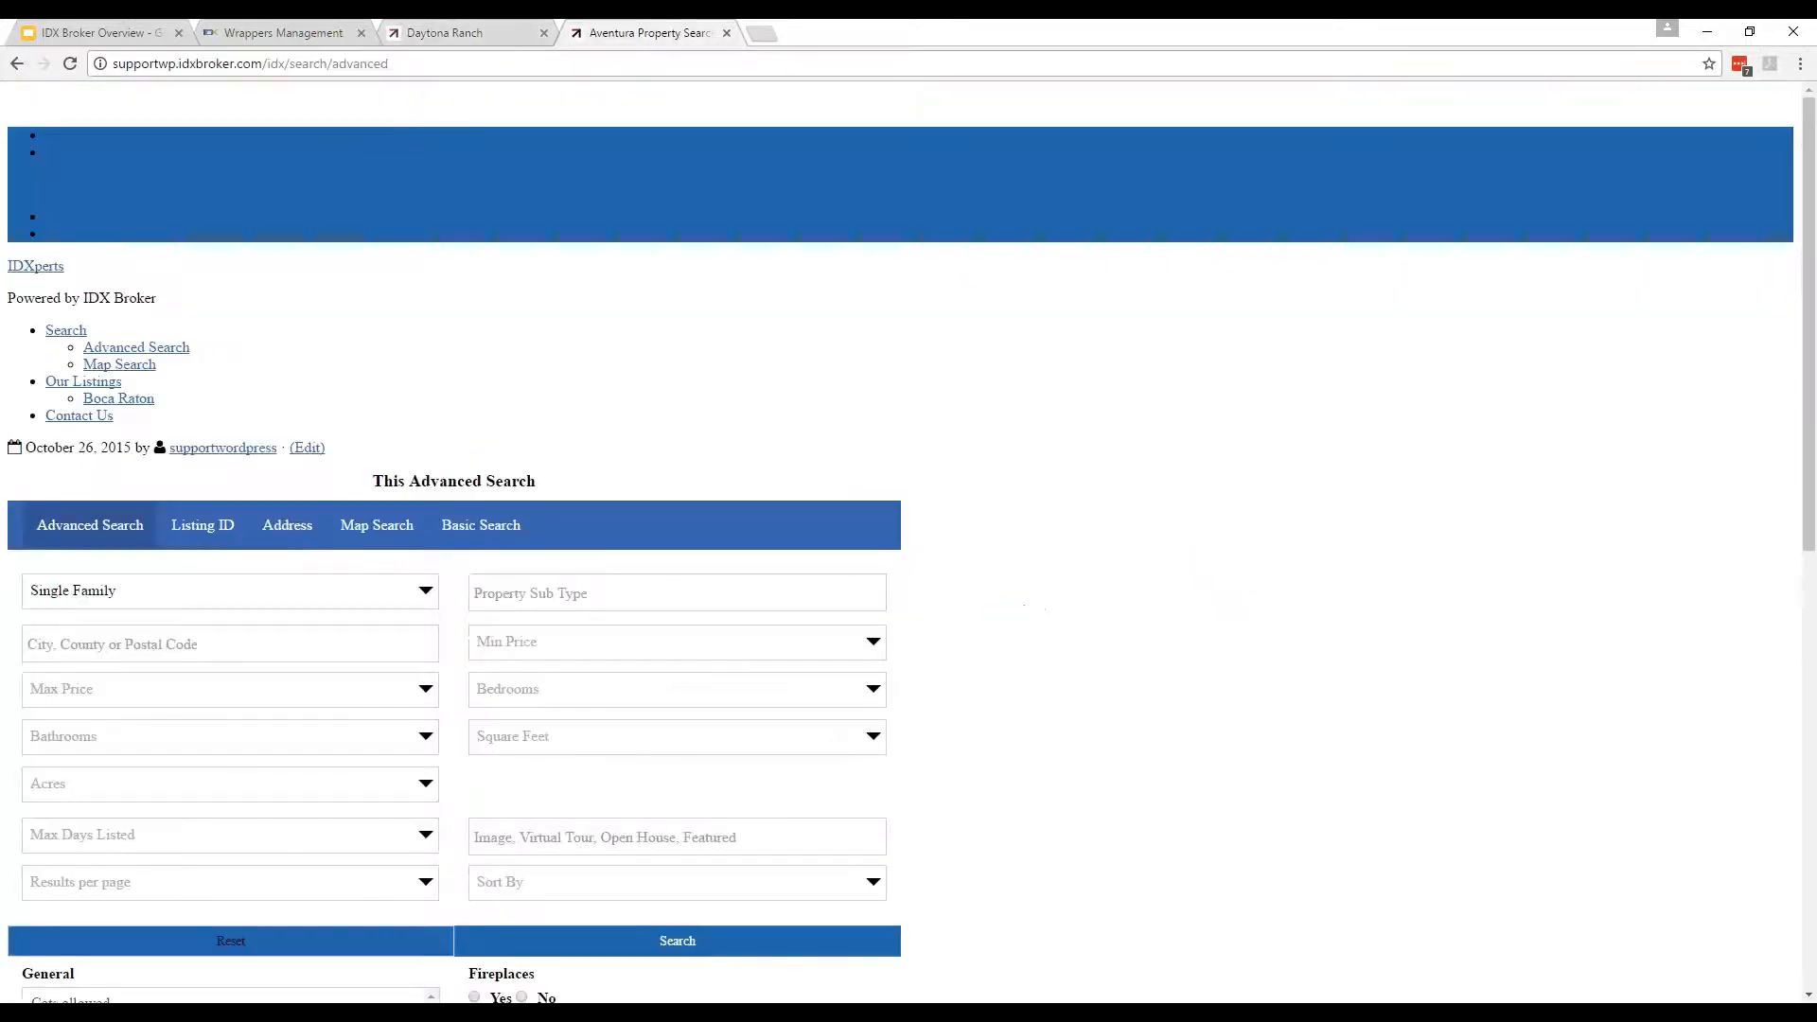
left_click(256, 34)
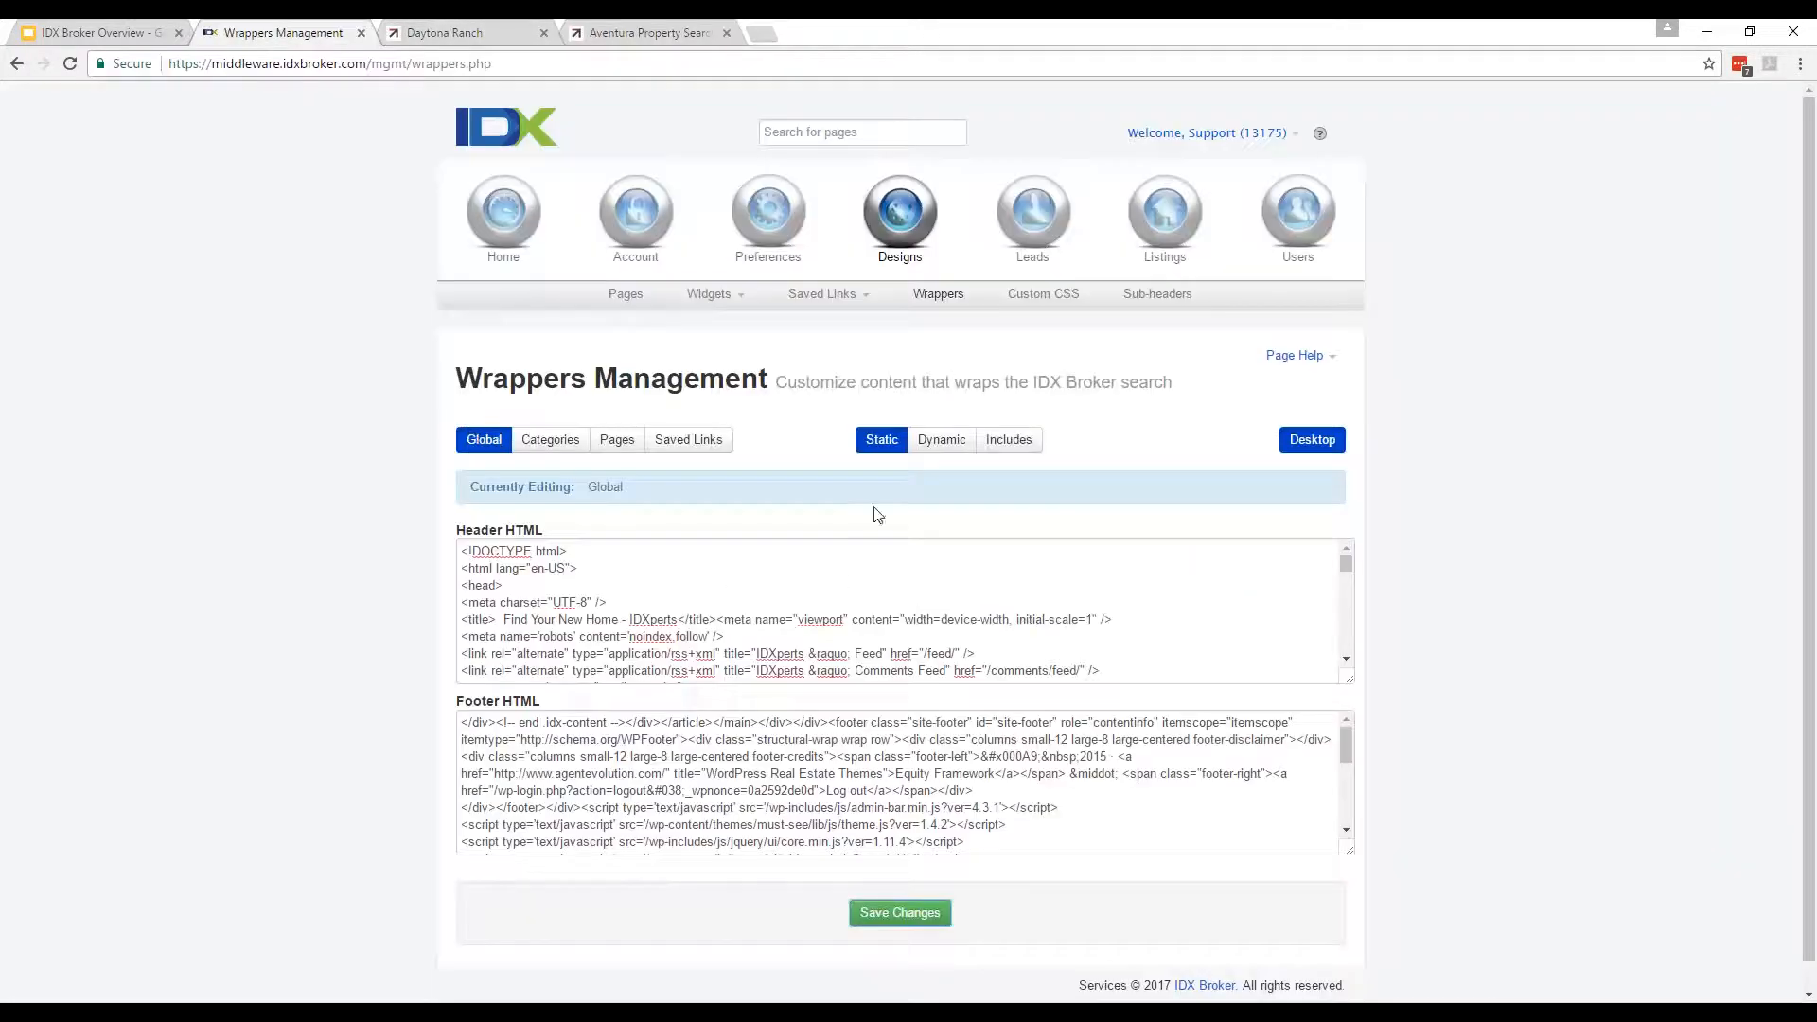
Save the wrapper settings again and copy the Dynamic URL.
left_click(904, 649)
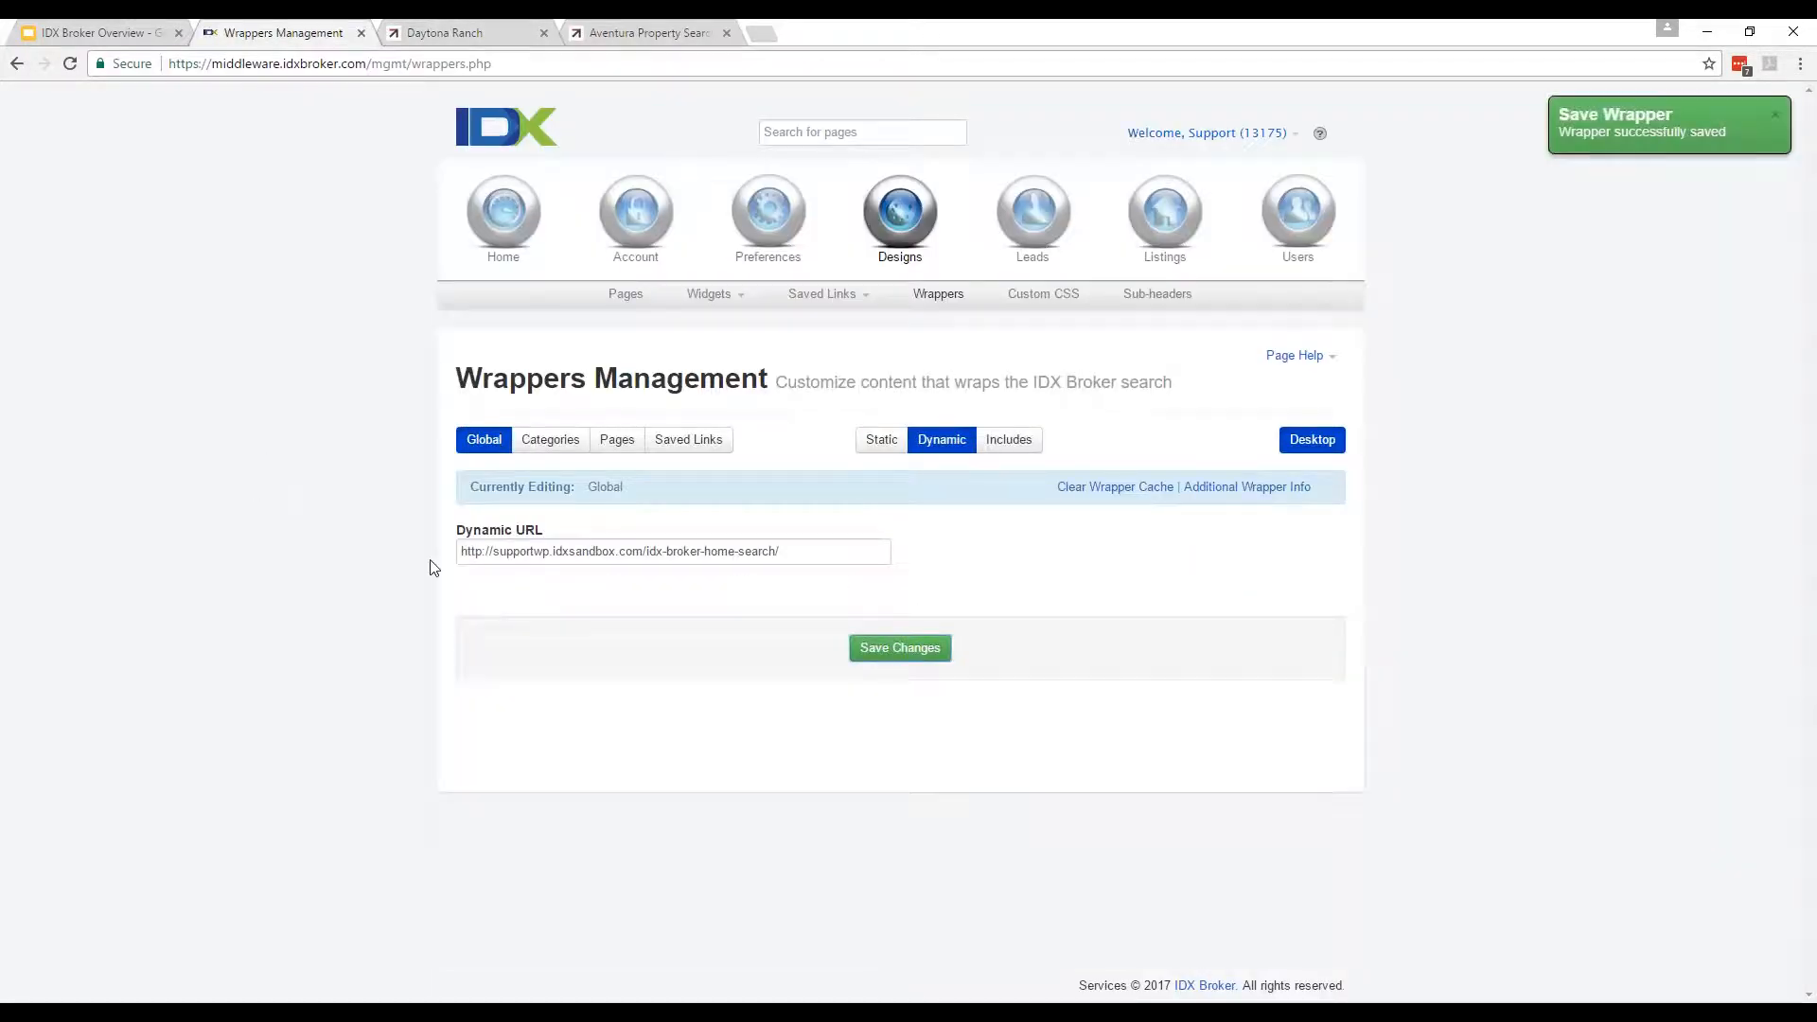
left_click_drag(799, 557, 293, 534)
right_click(570, 560)
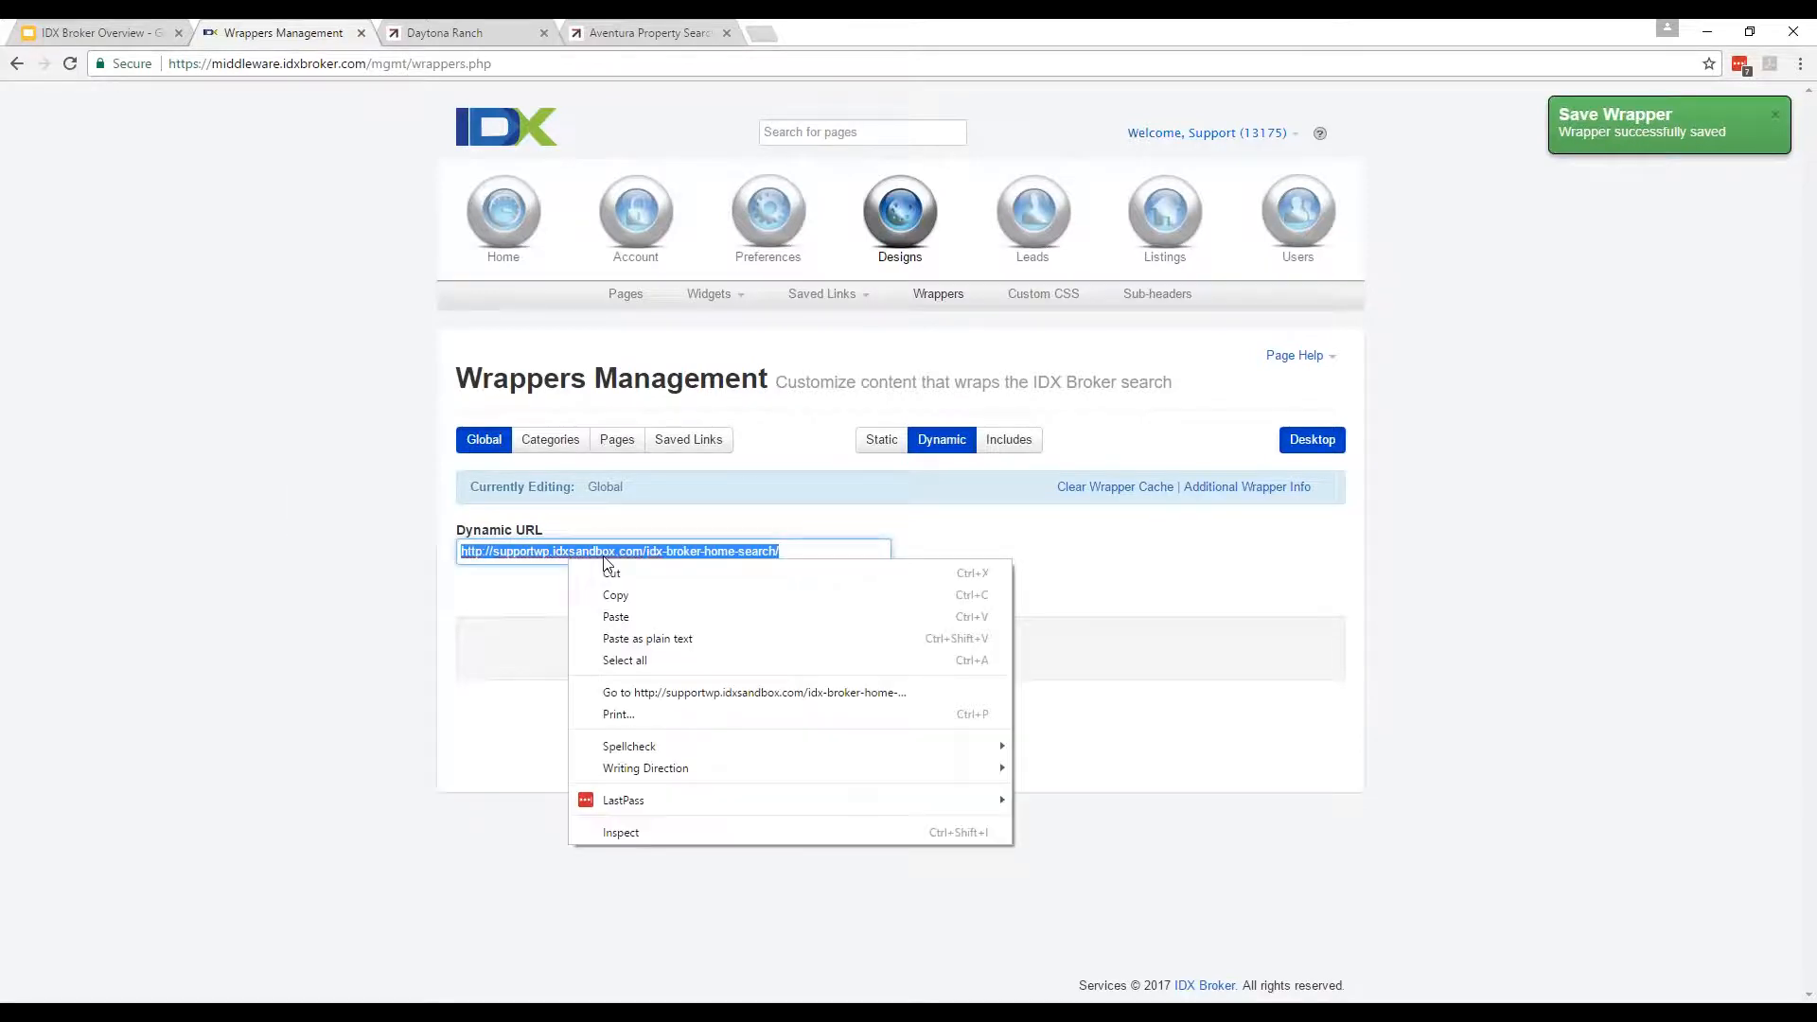
left_click(610, 594)
Load the Dynamic URL in a new tab and search its page source for 'idxSt'.
left_click(762, 34)
key("ctrl+v")
key("Return")
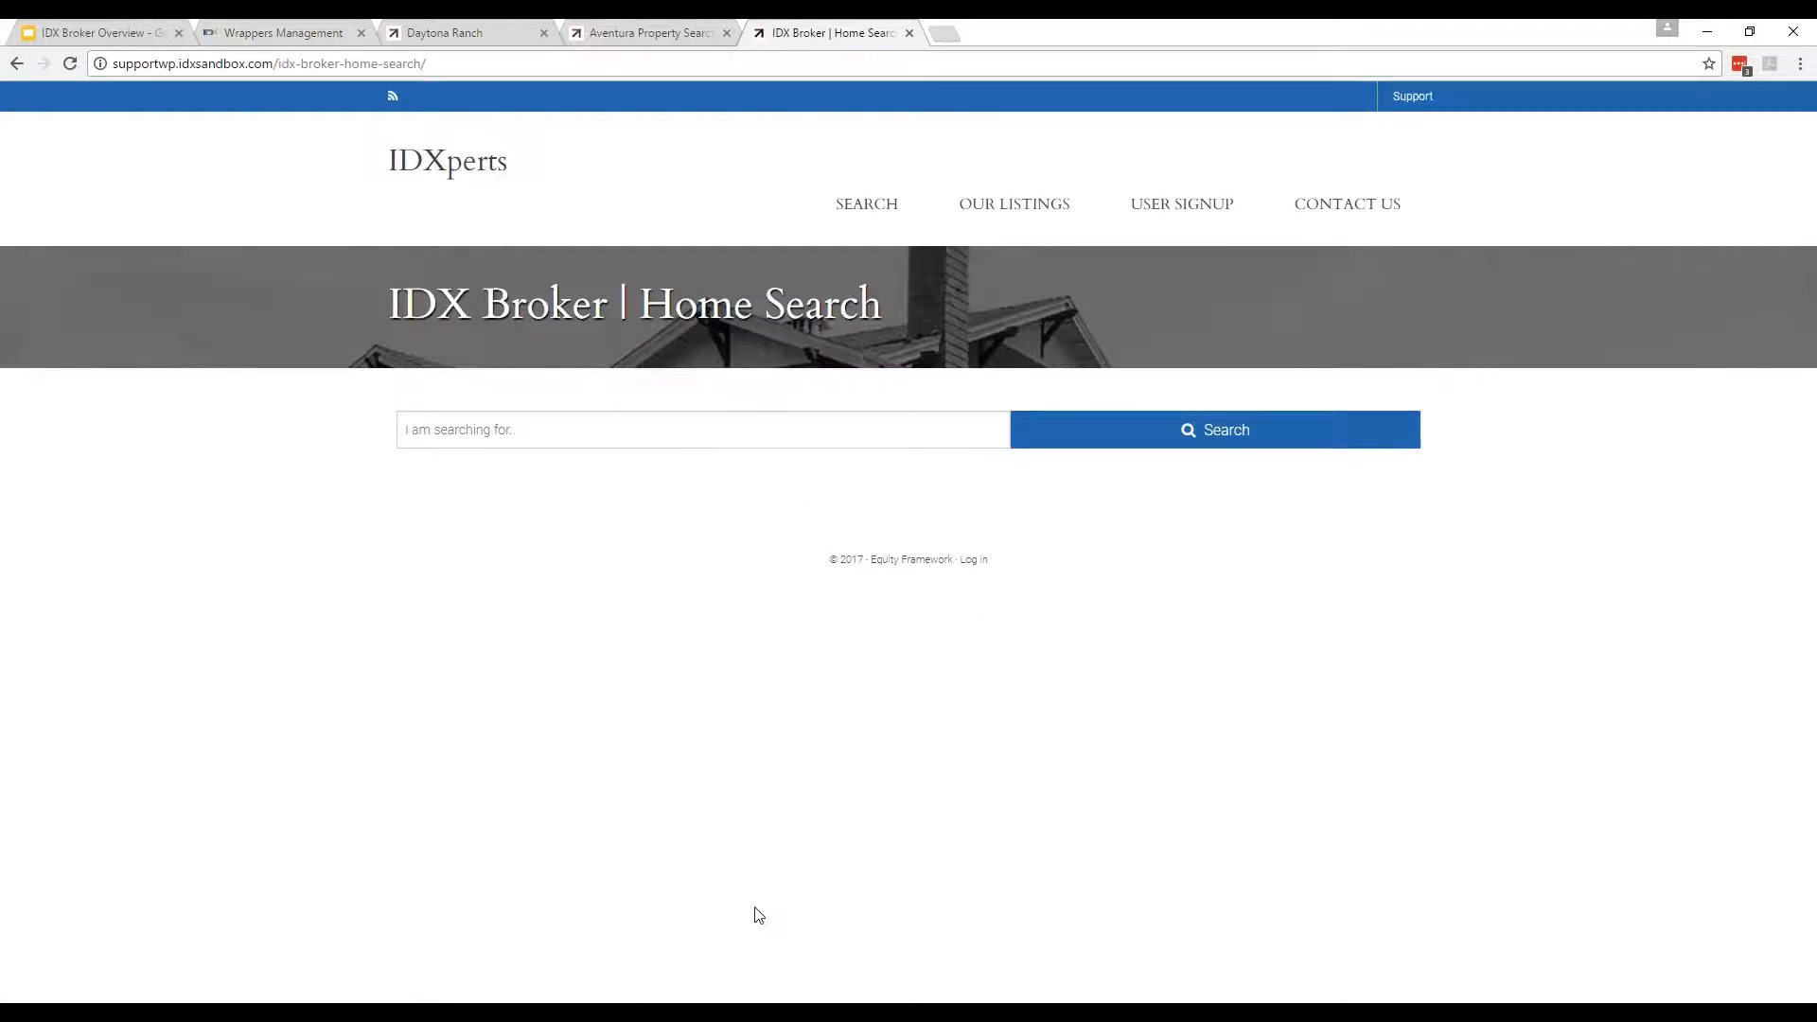
right_click(538, 498)
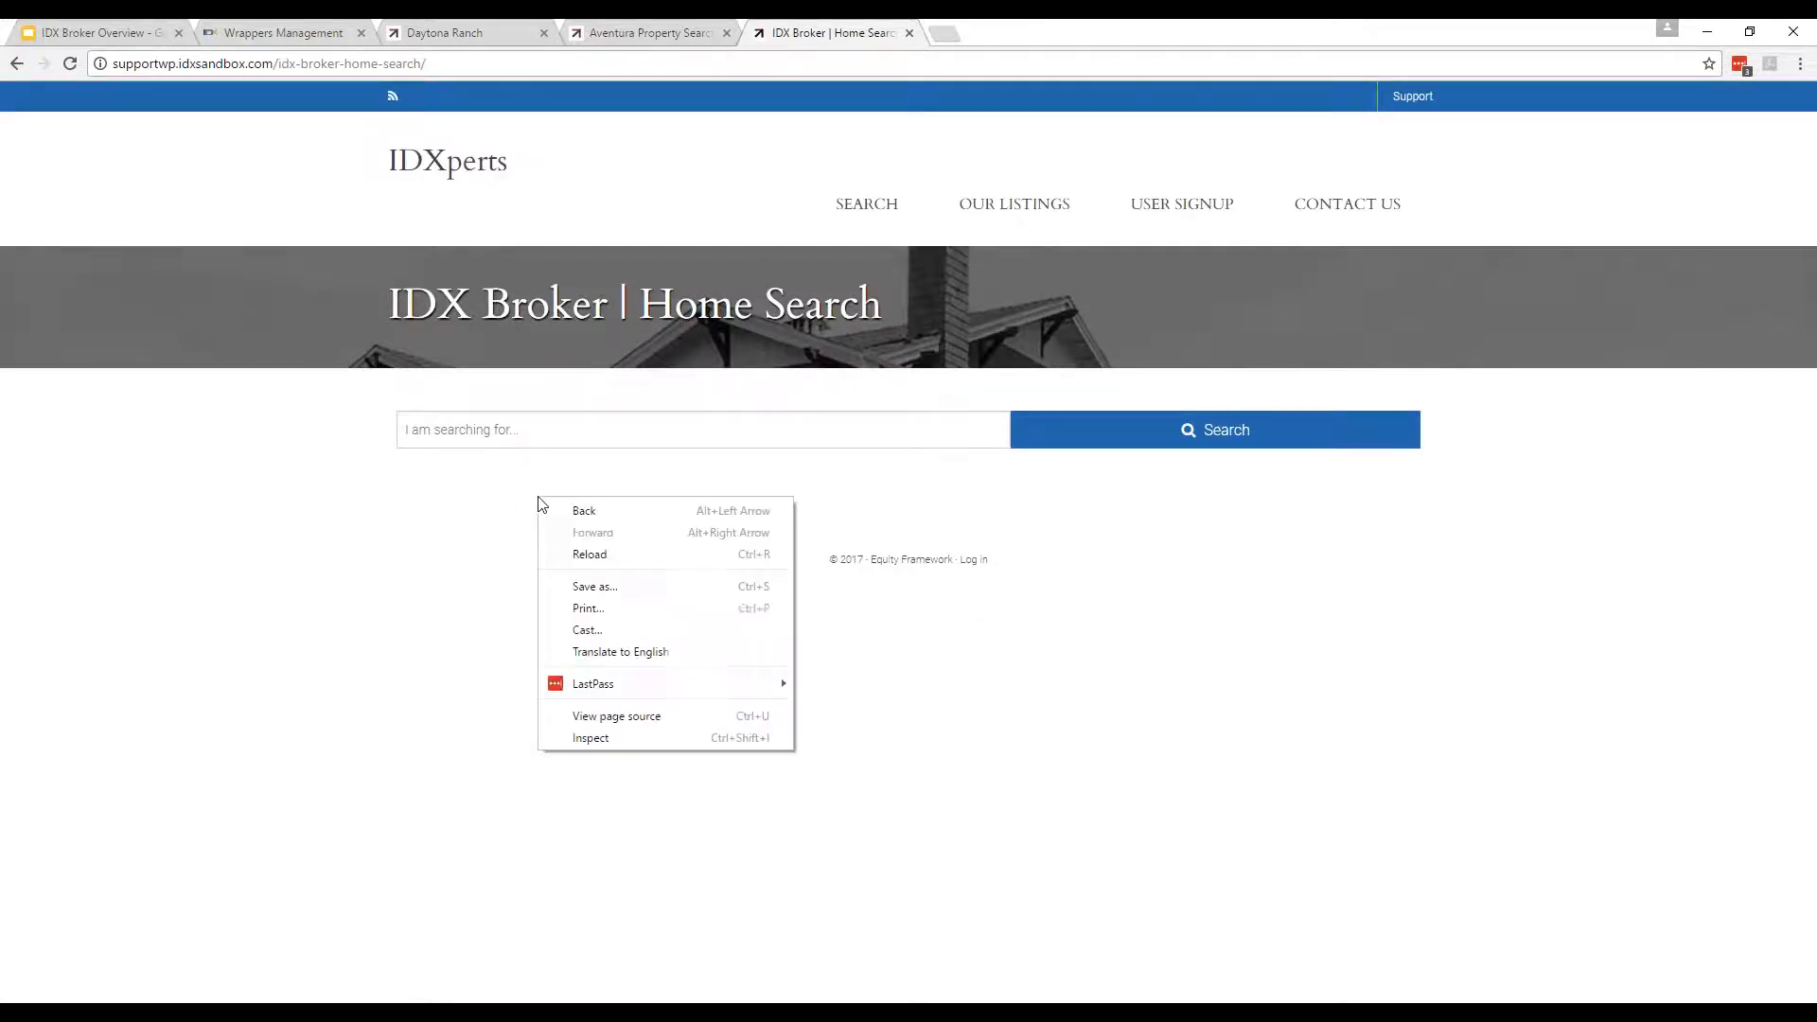
left_click(620, 719)
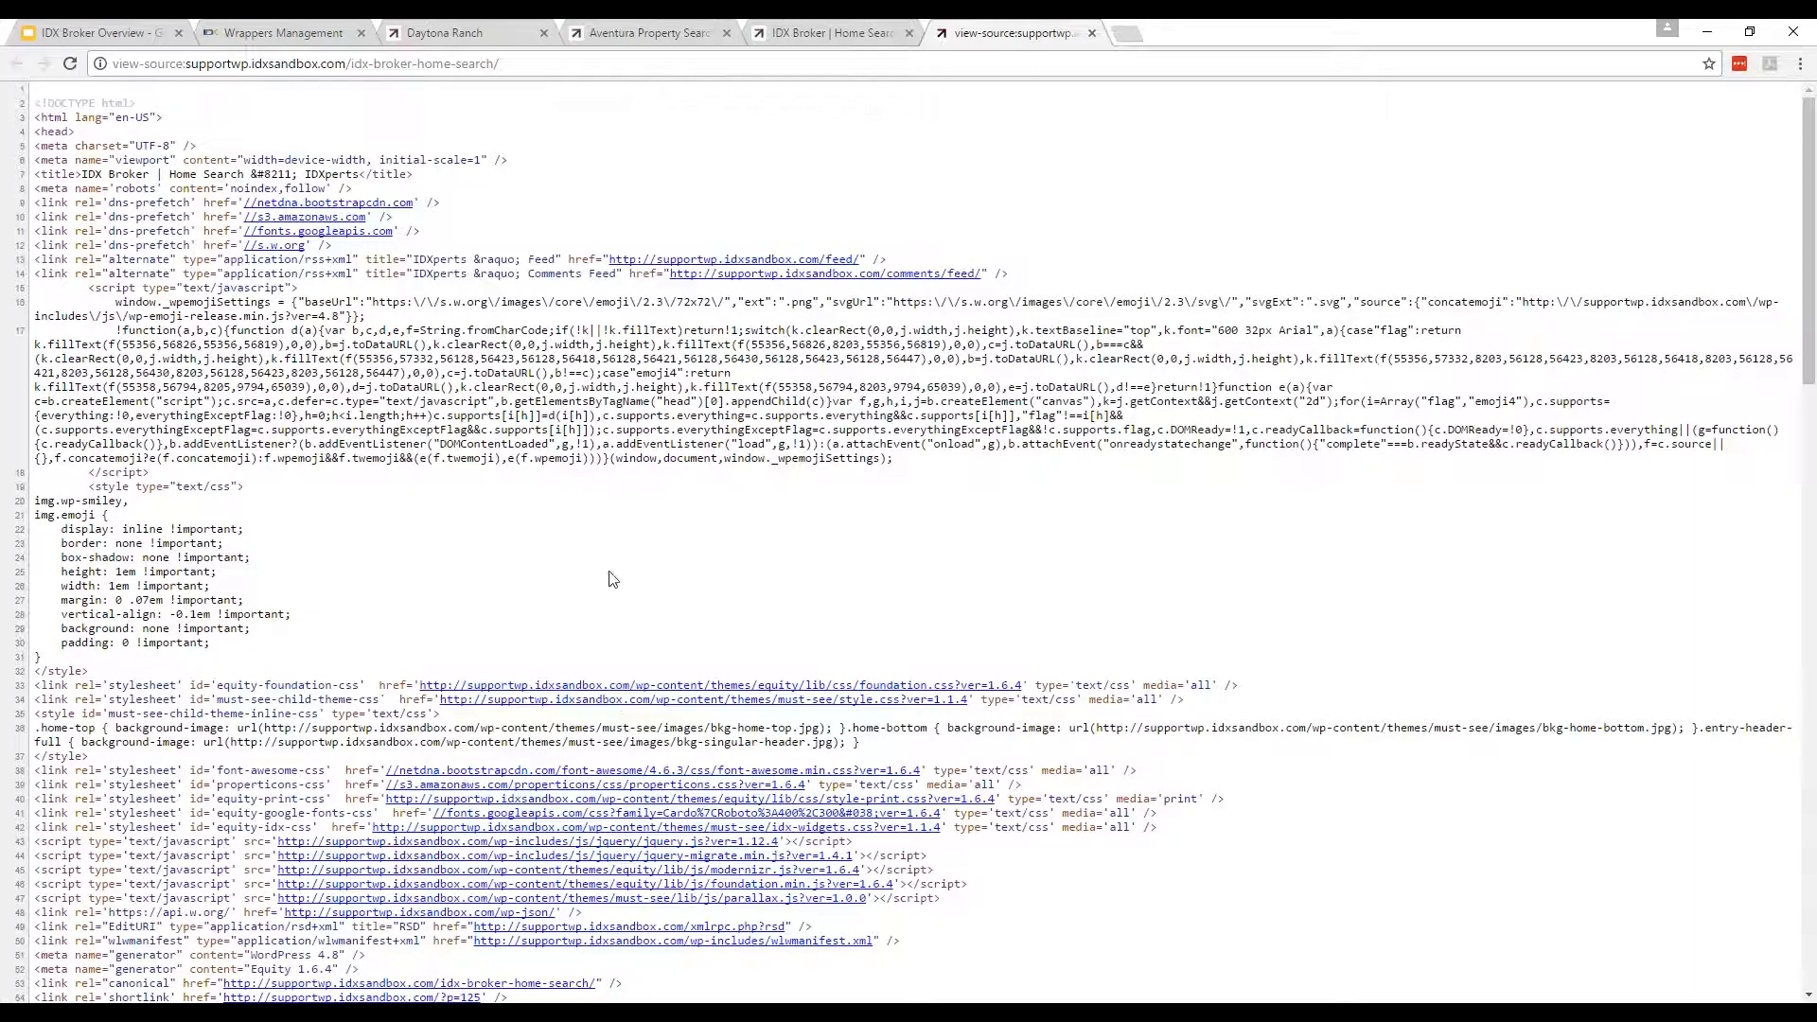
key("ctrl+f")
type("idx")
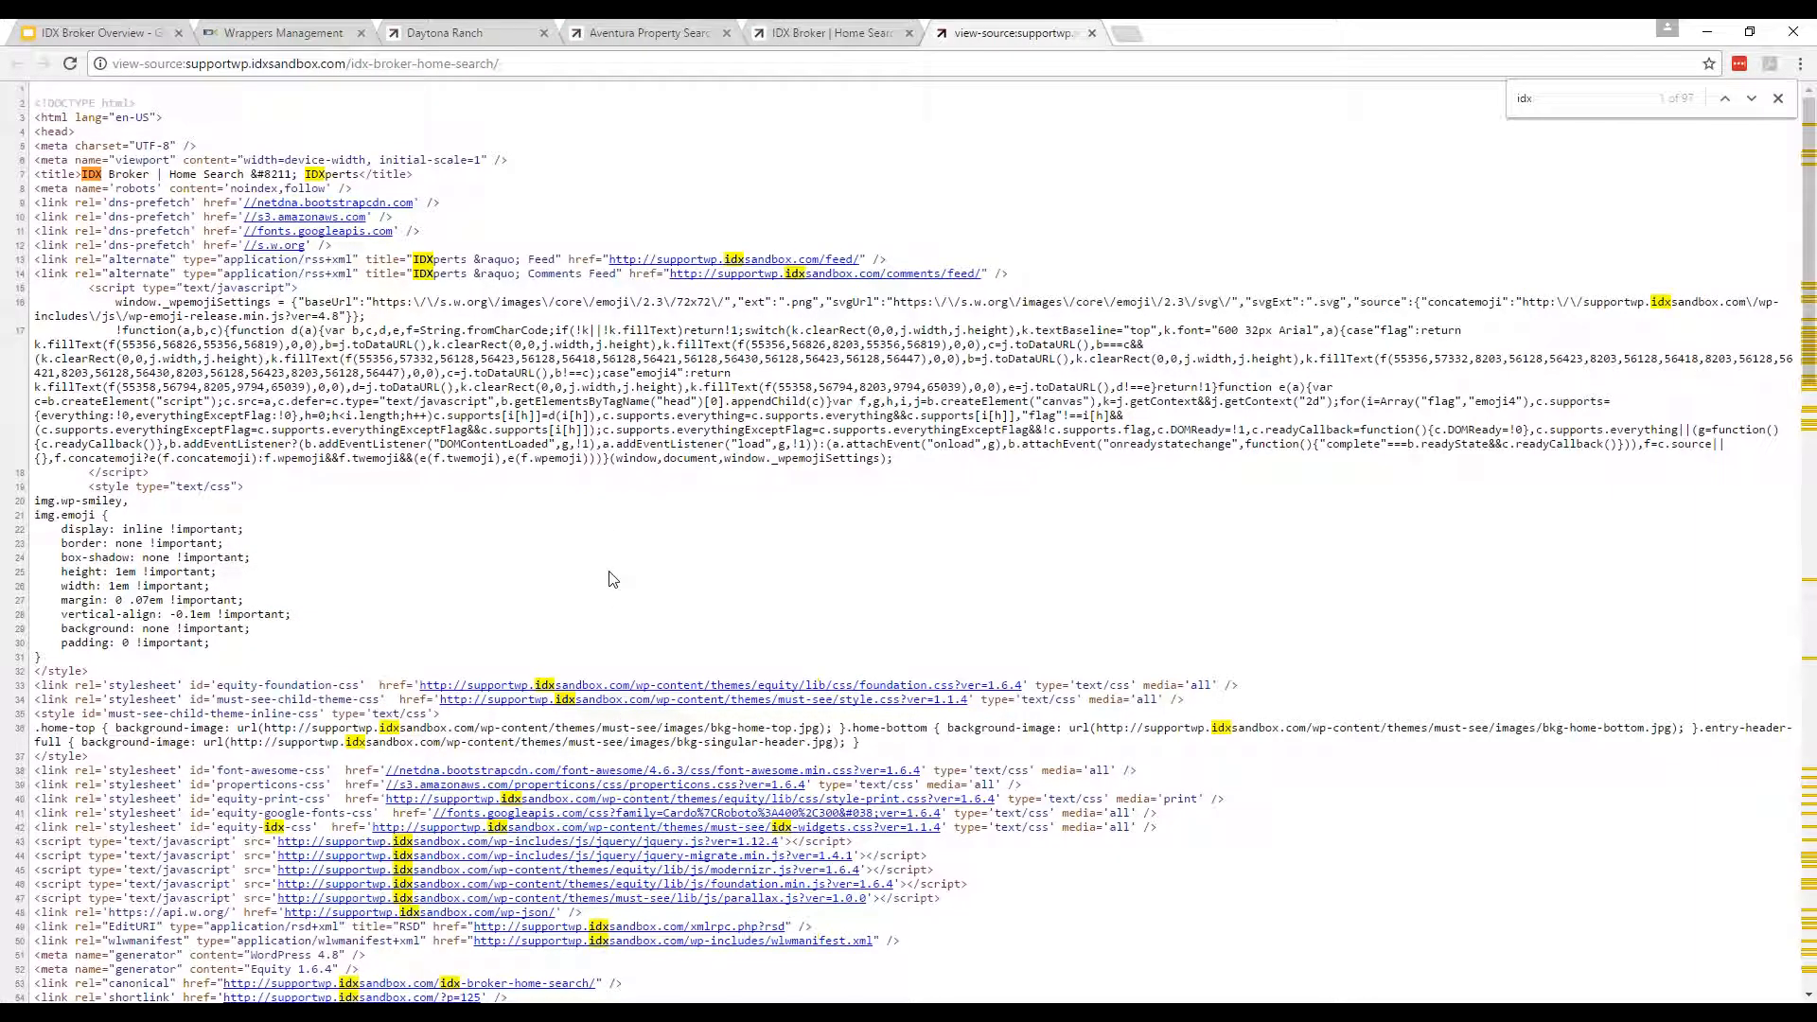
type("Start")
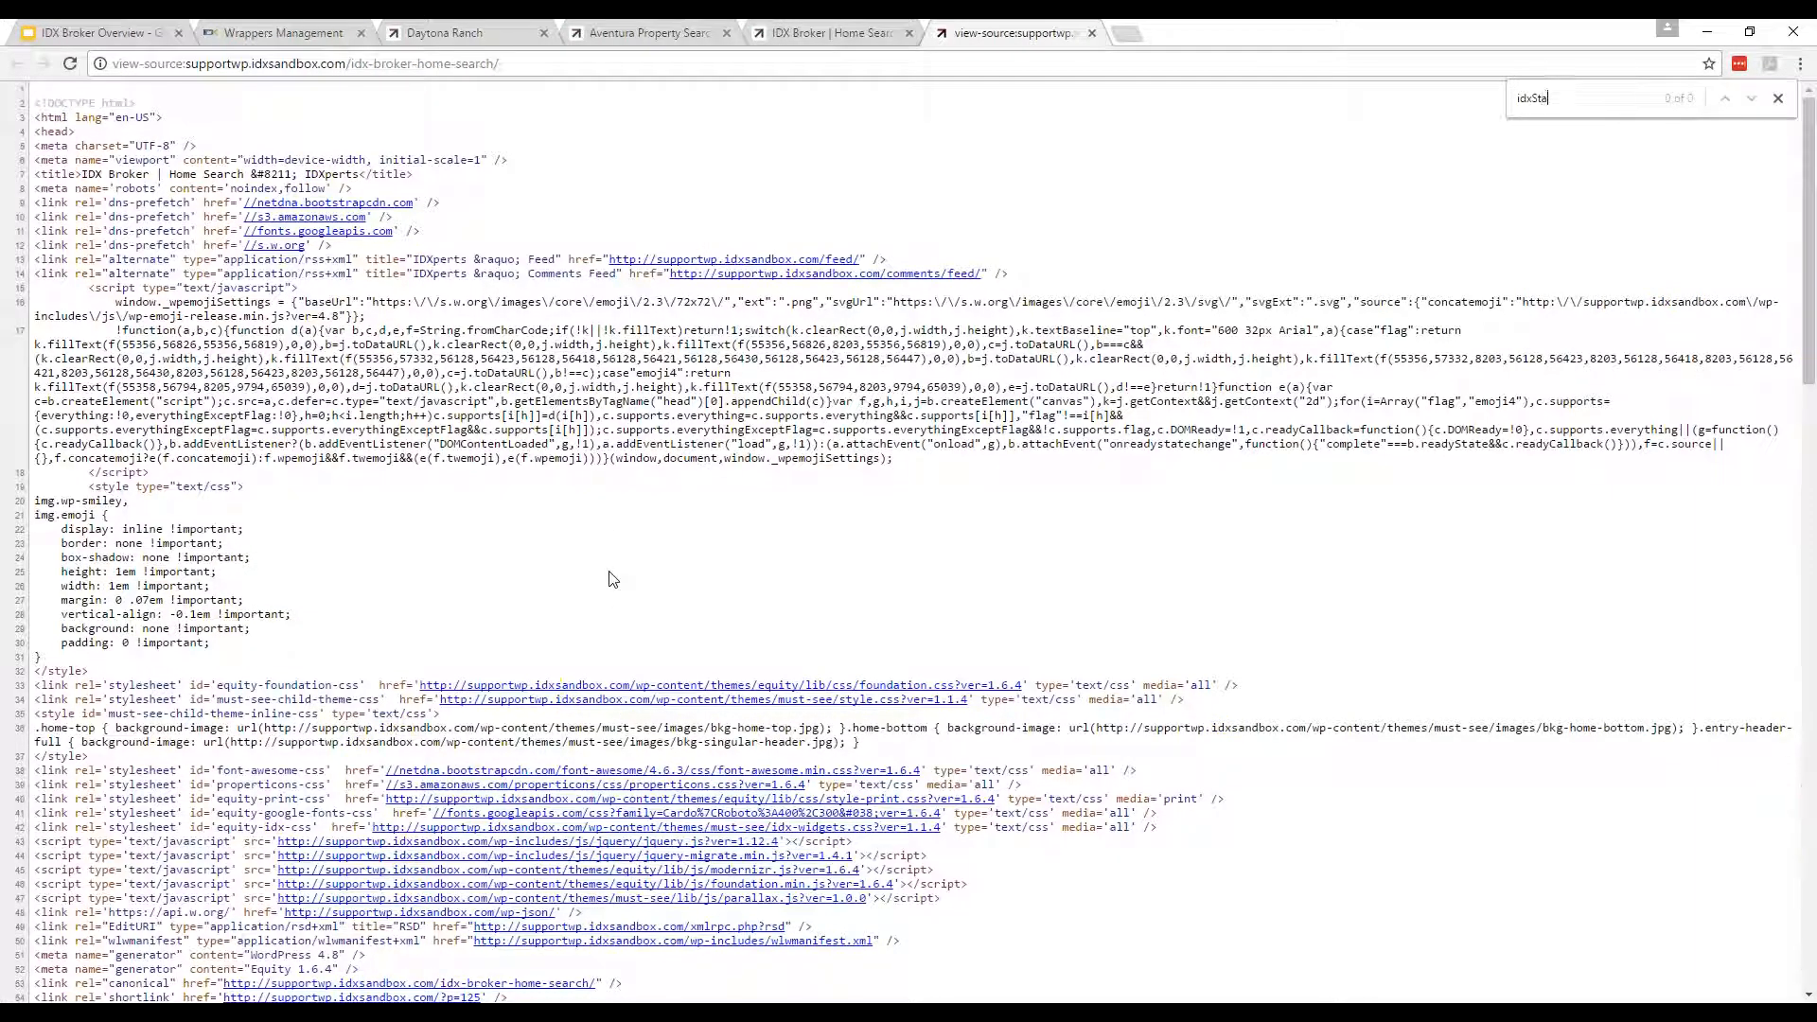
Close the source view and compare the Daytona Ranch and Aventura pages before returning to Wrappers Management.
left_click(1092, 33)
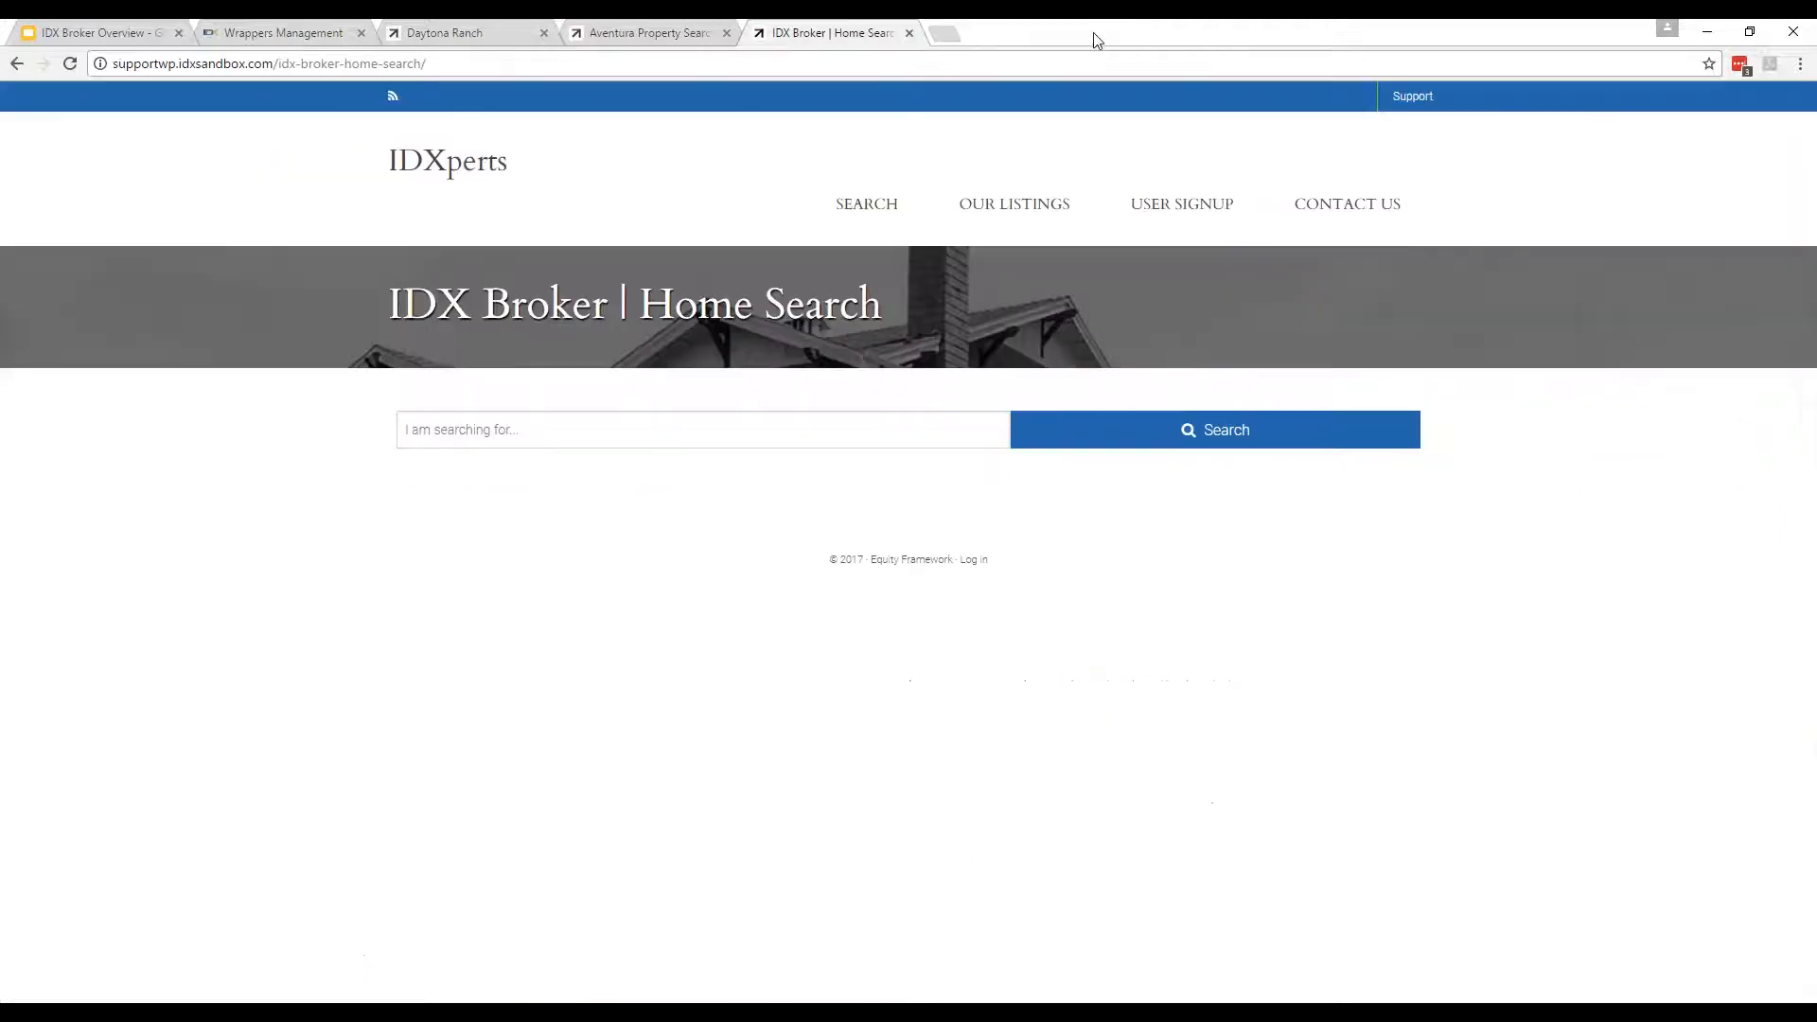
left_click(705, 28)
left_click(488, 24)
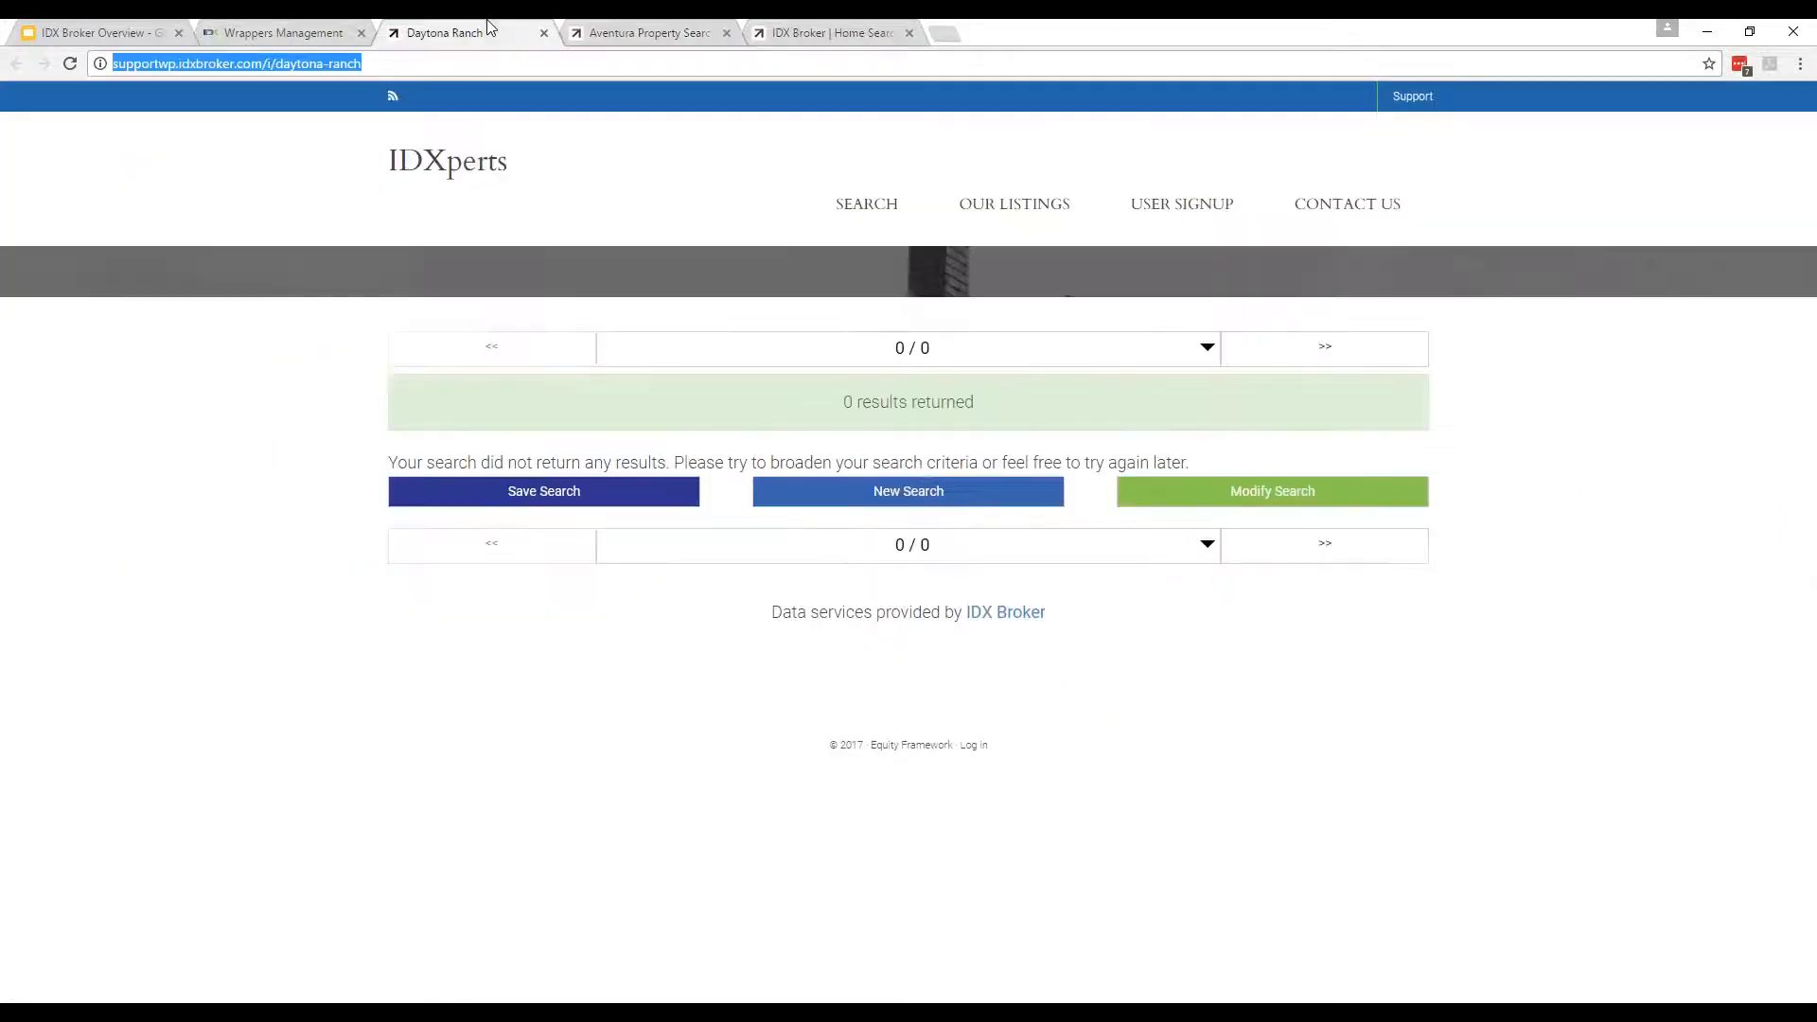
left_click(605, 32)
left_click(489, 28)
left_click(606, 32)
left_click(440, 36)
left_click(284, 32)
Reload the Aventura Property Search page, then close the extra preview tabs.
left_click(815, 646)
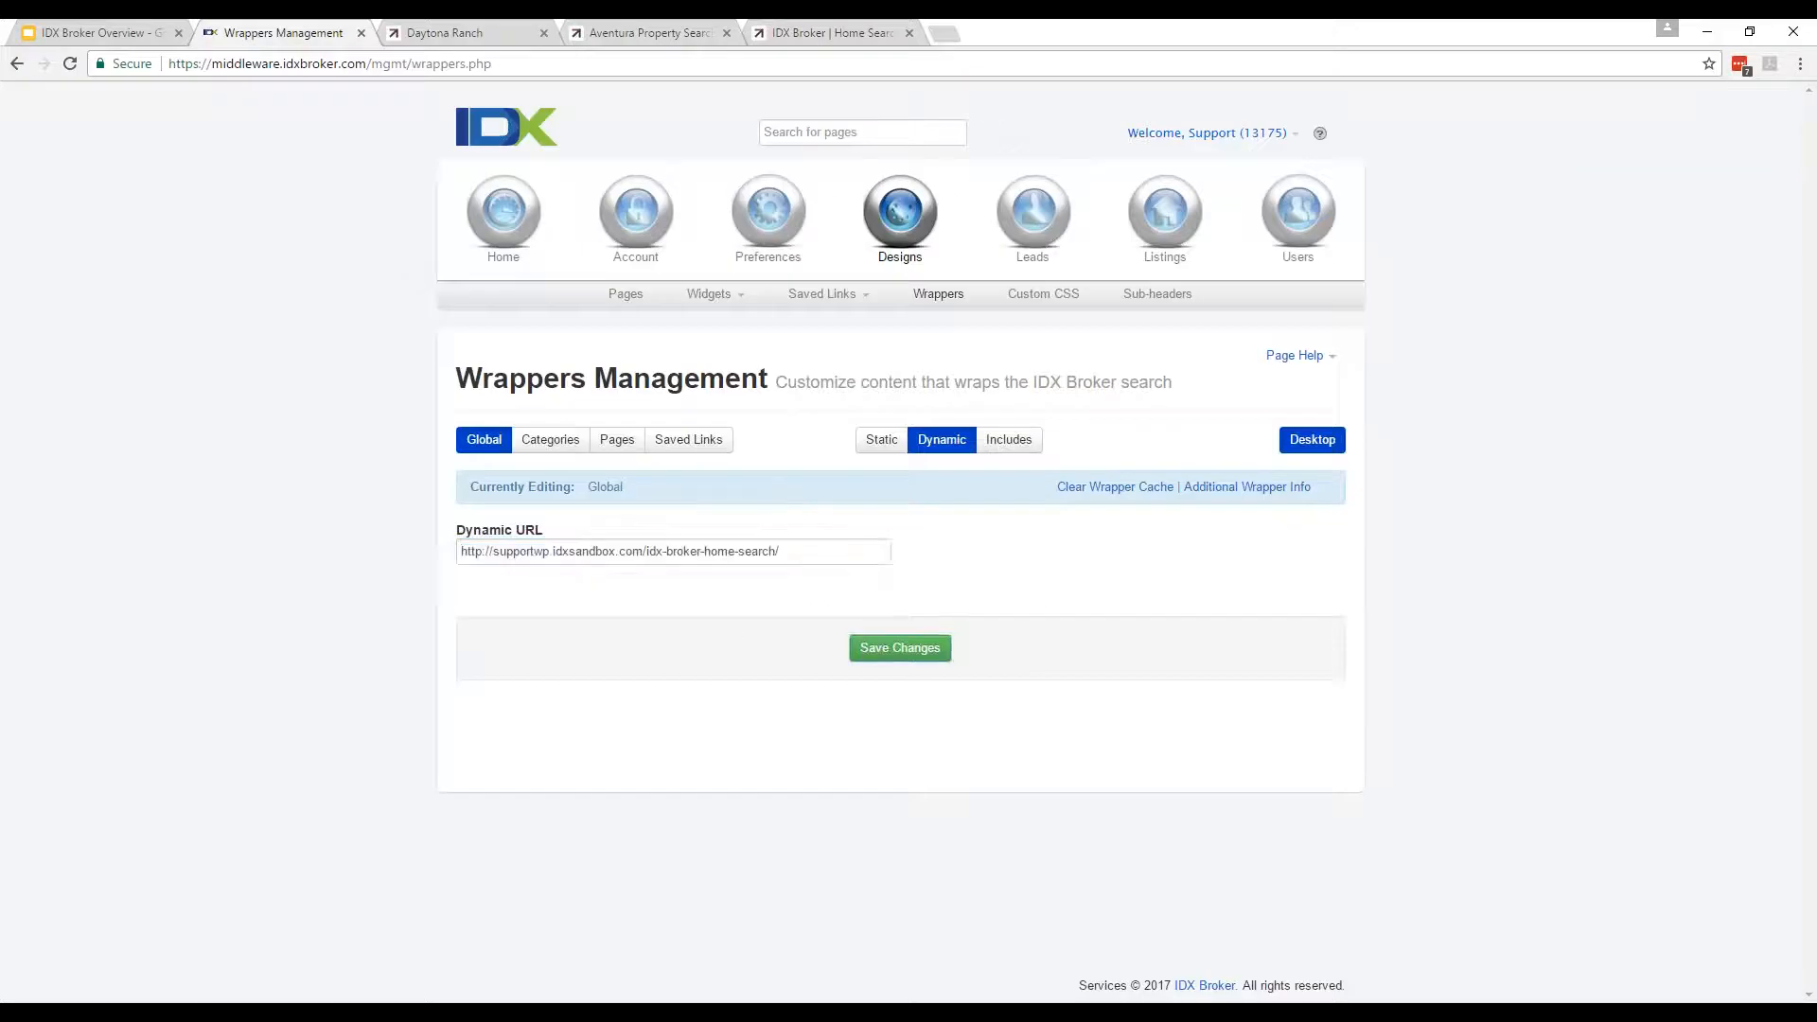
left_click(833, 32)
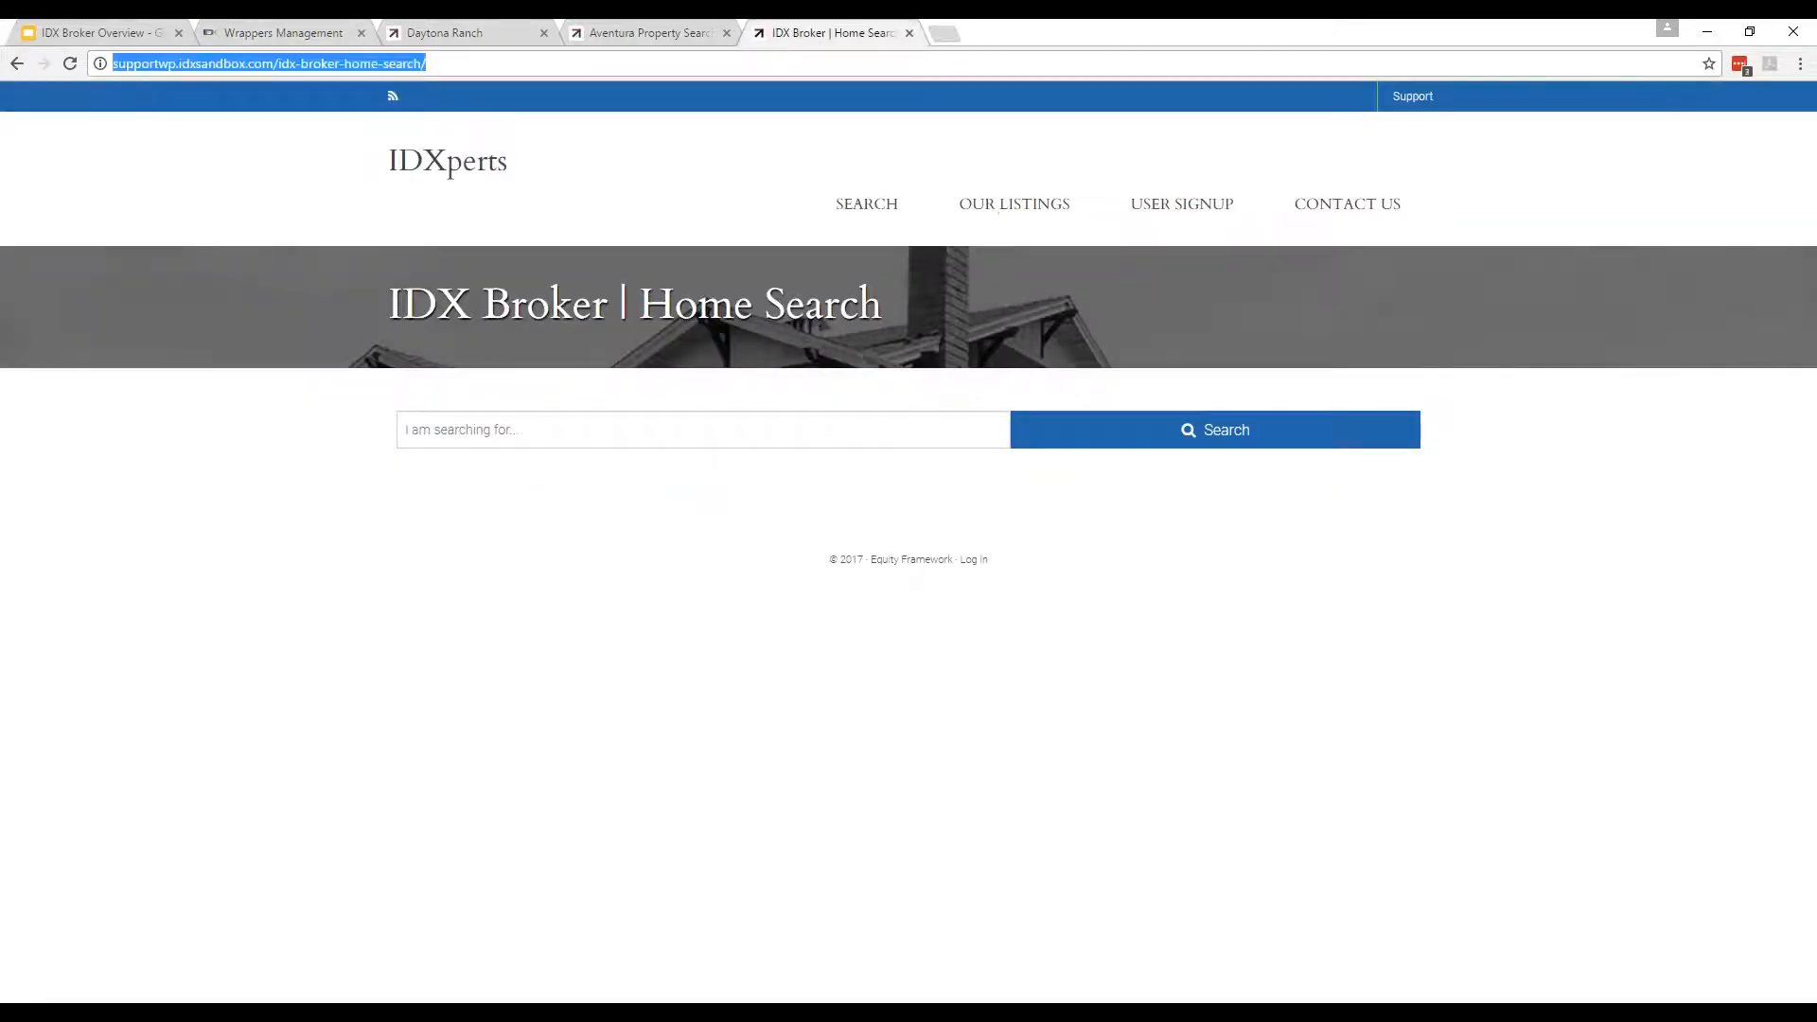
left_click(714, 29)
left_click(622, 61)
key("Return")
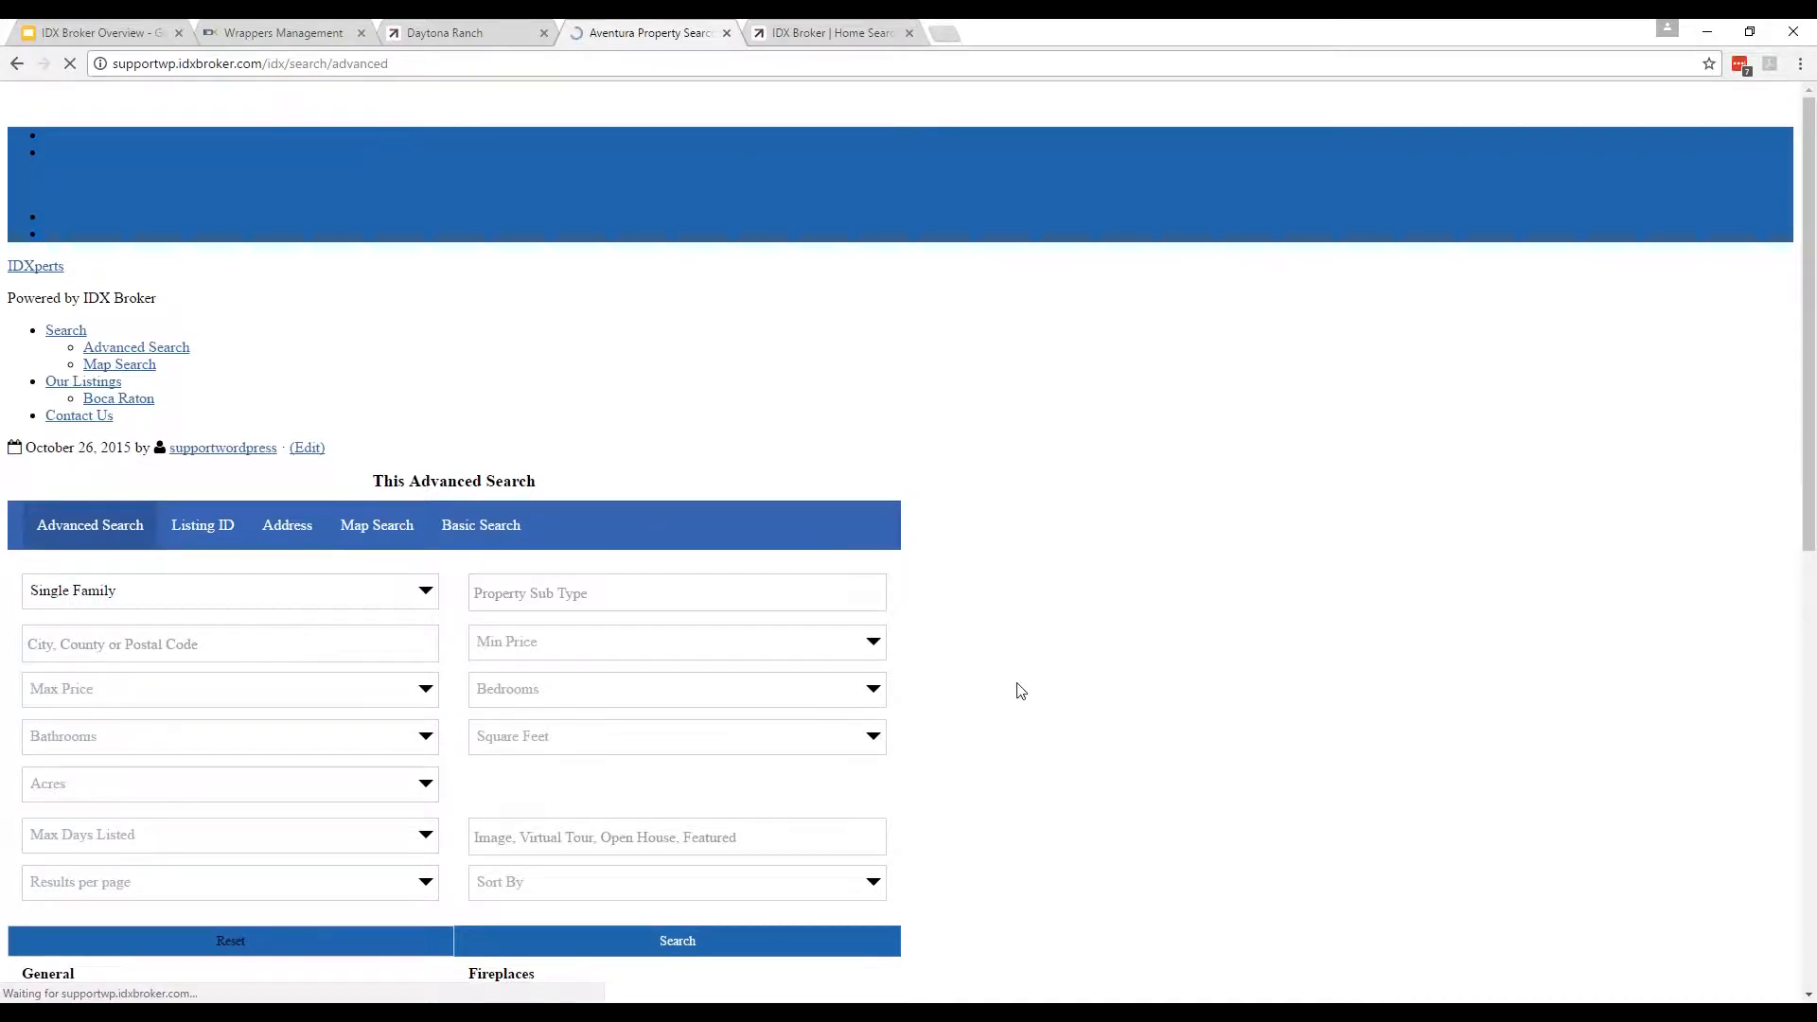
left_click(757, 25)
left_click(696, 35)
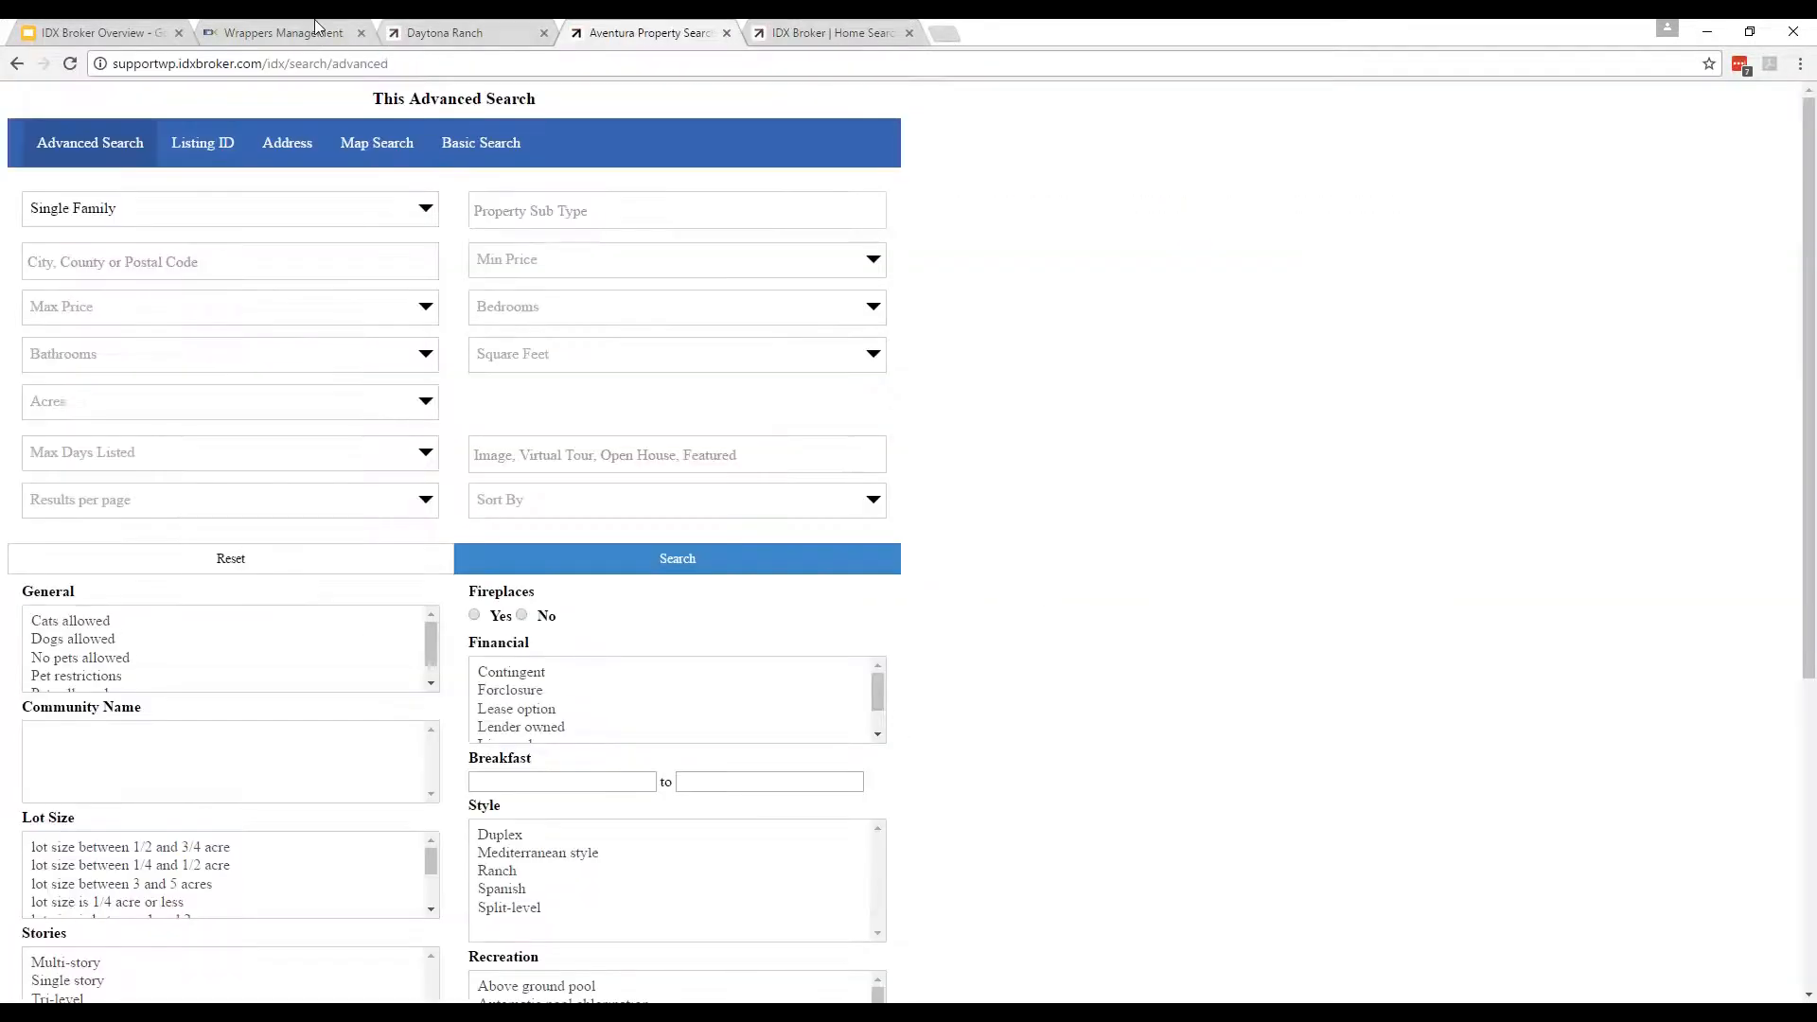
left_click(320, 31)
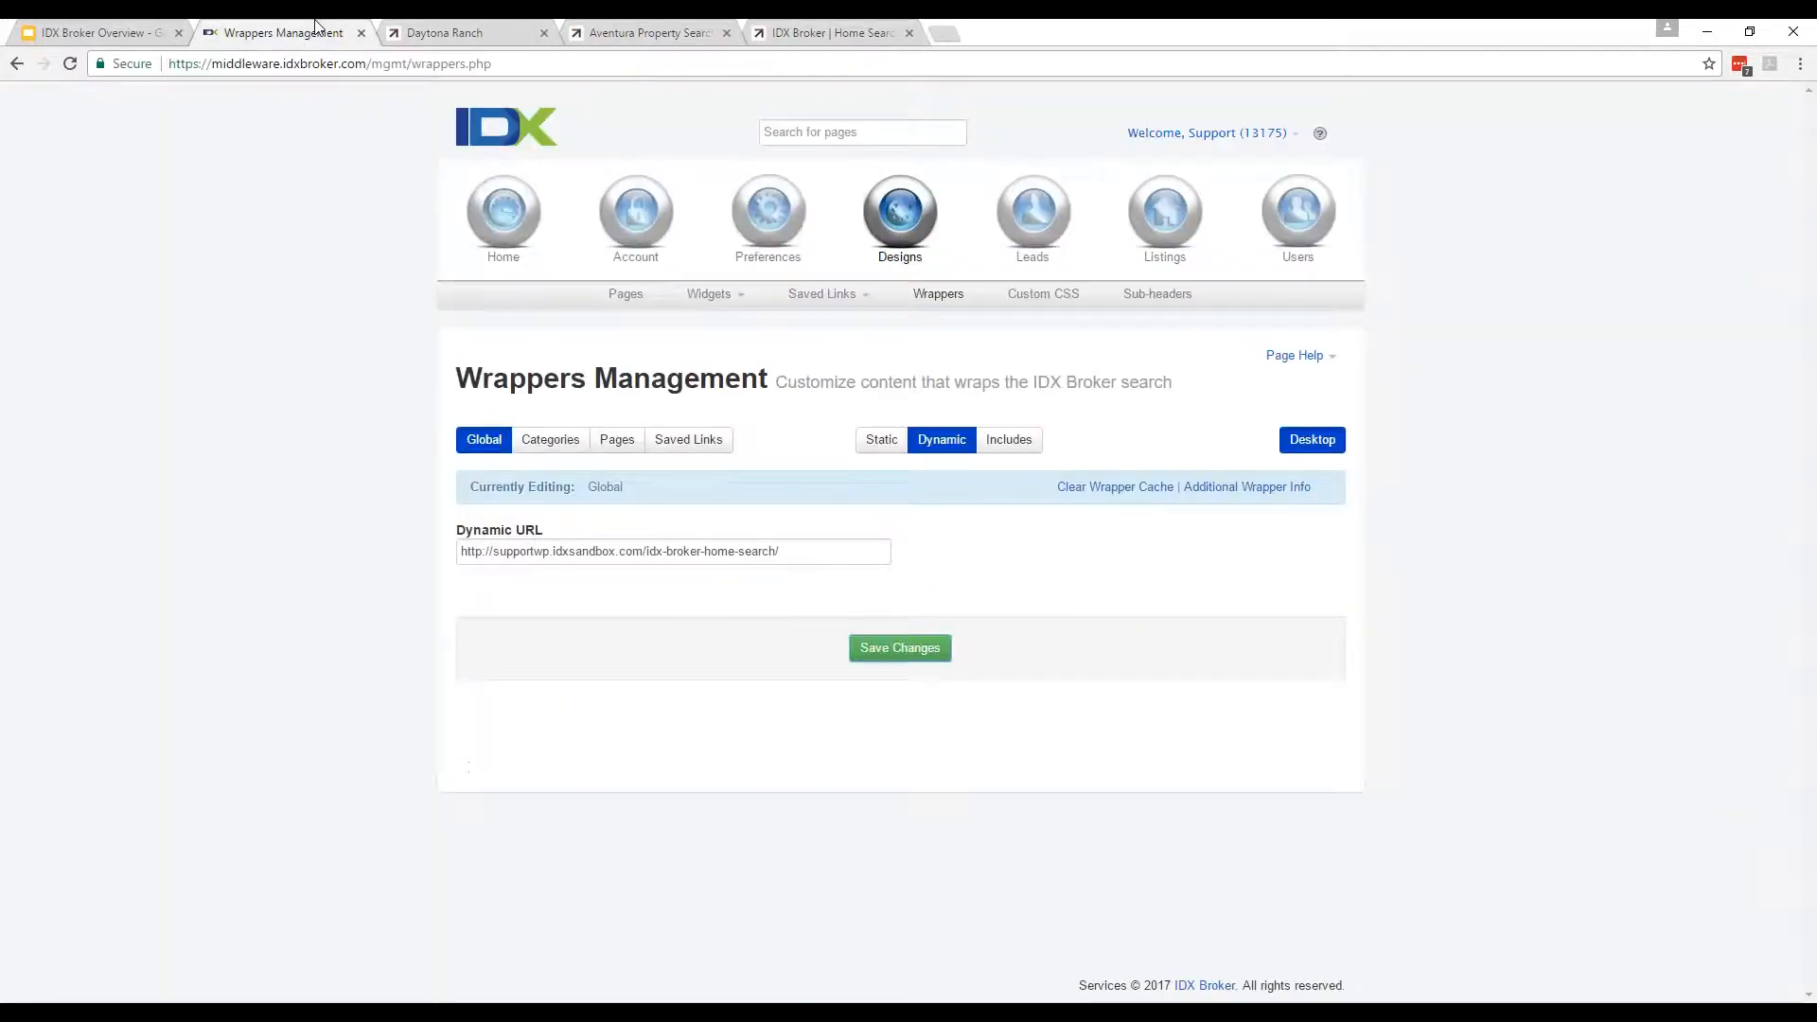
left_click(721, 65)
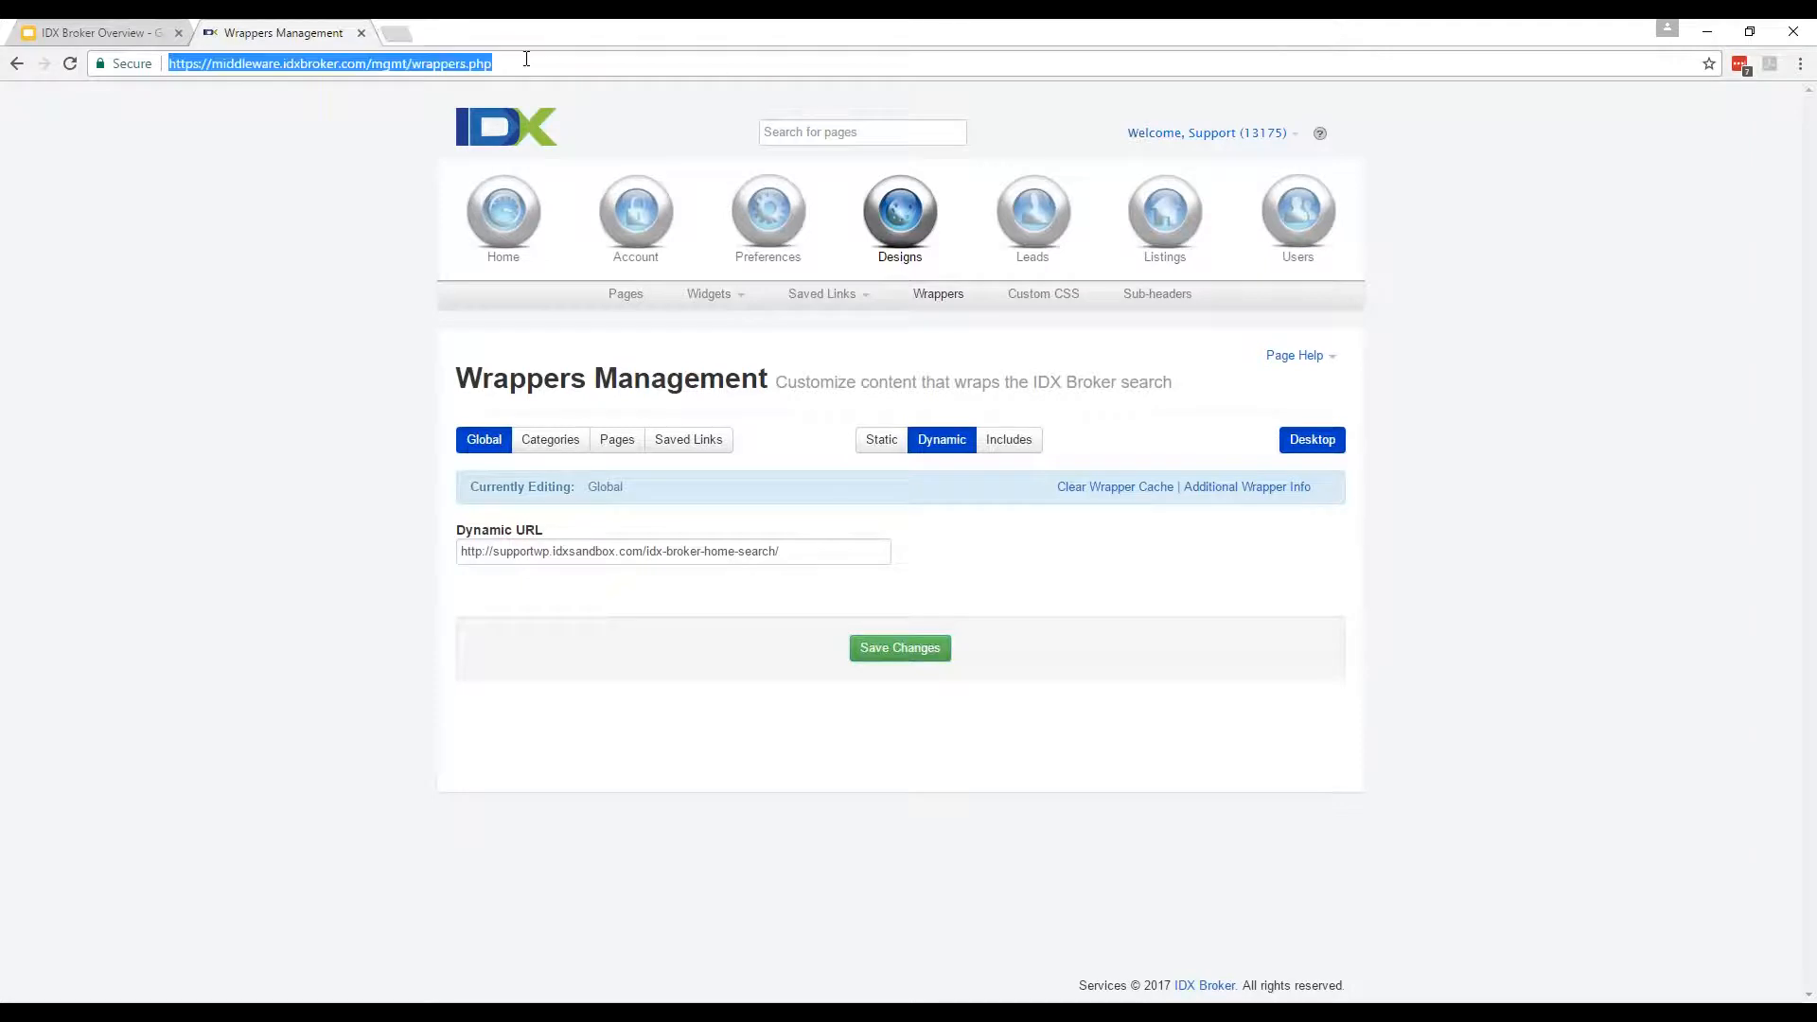
Read the Additional Wrapper Info (cURL Status 200 OK), close it, and go to Preferences.
left_click(1218, 492)
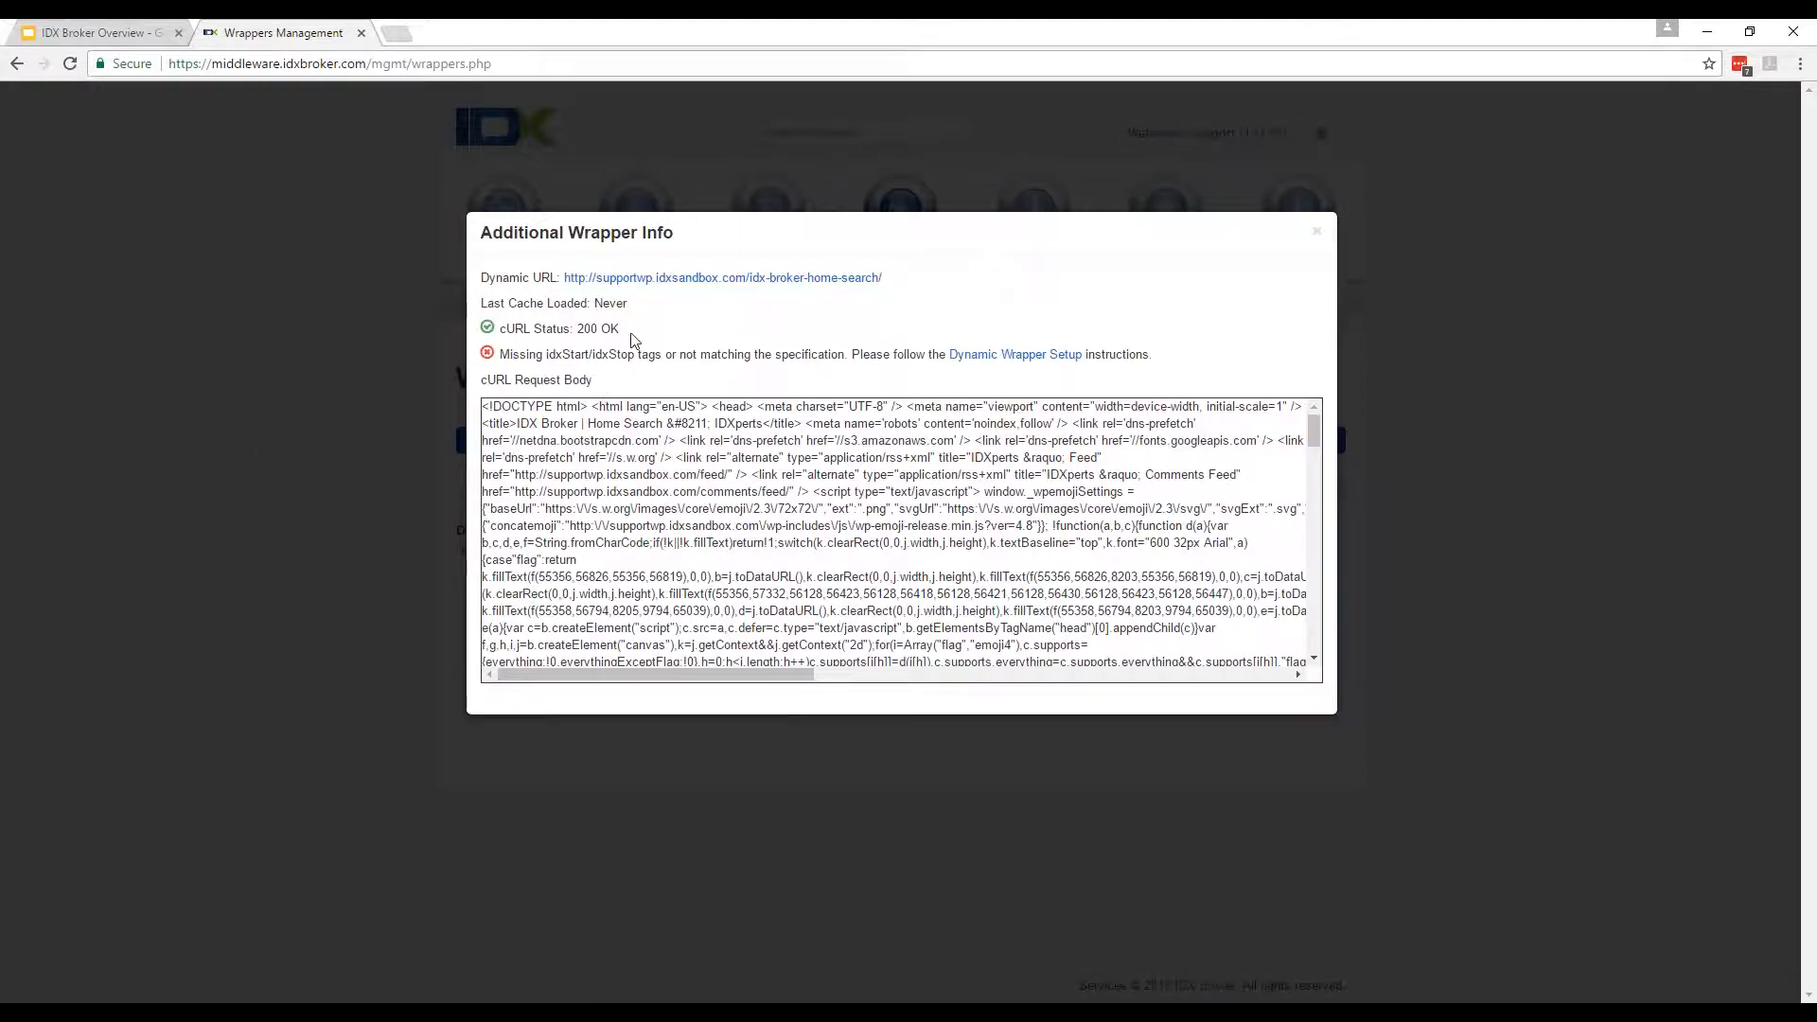
left_click_drag(630, 334, 498, 331)
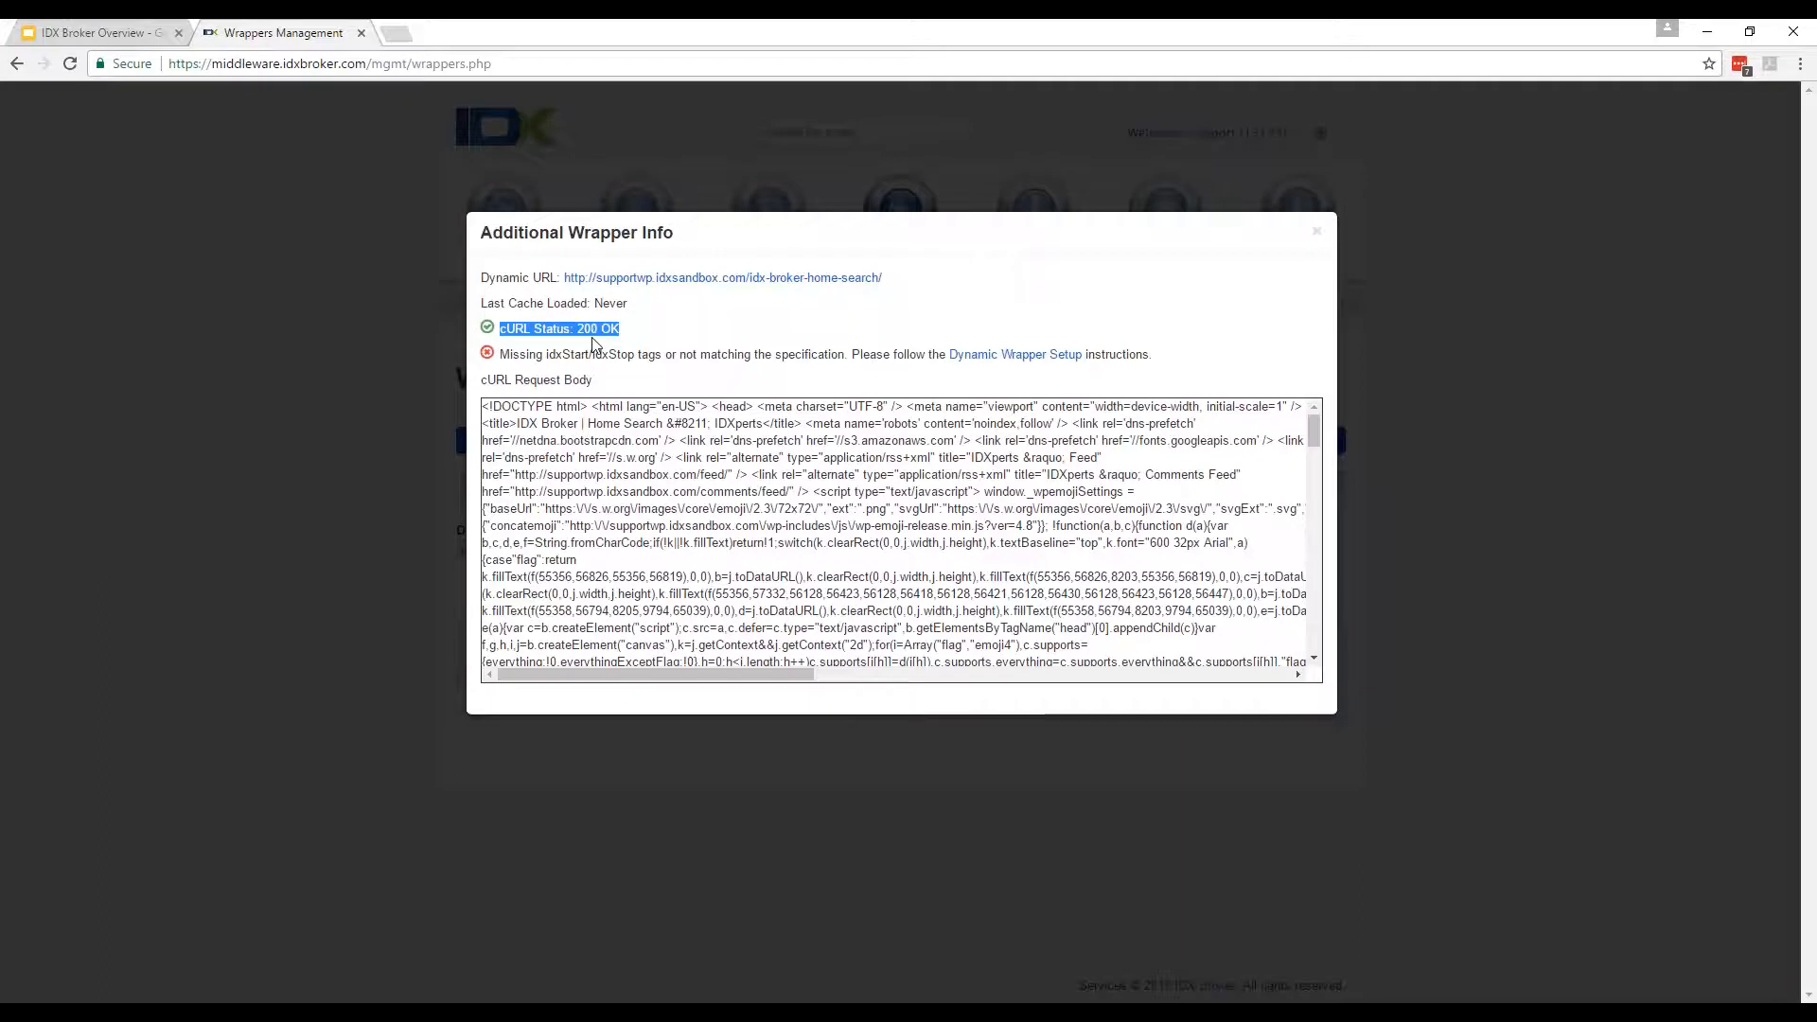
left_click(501, 360)
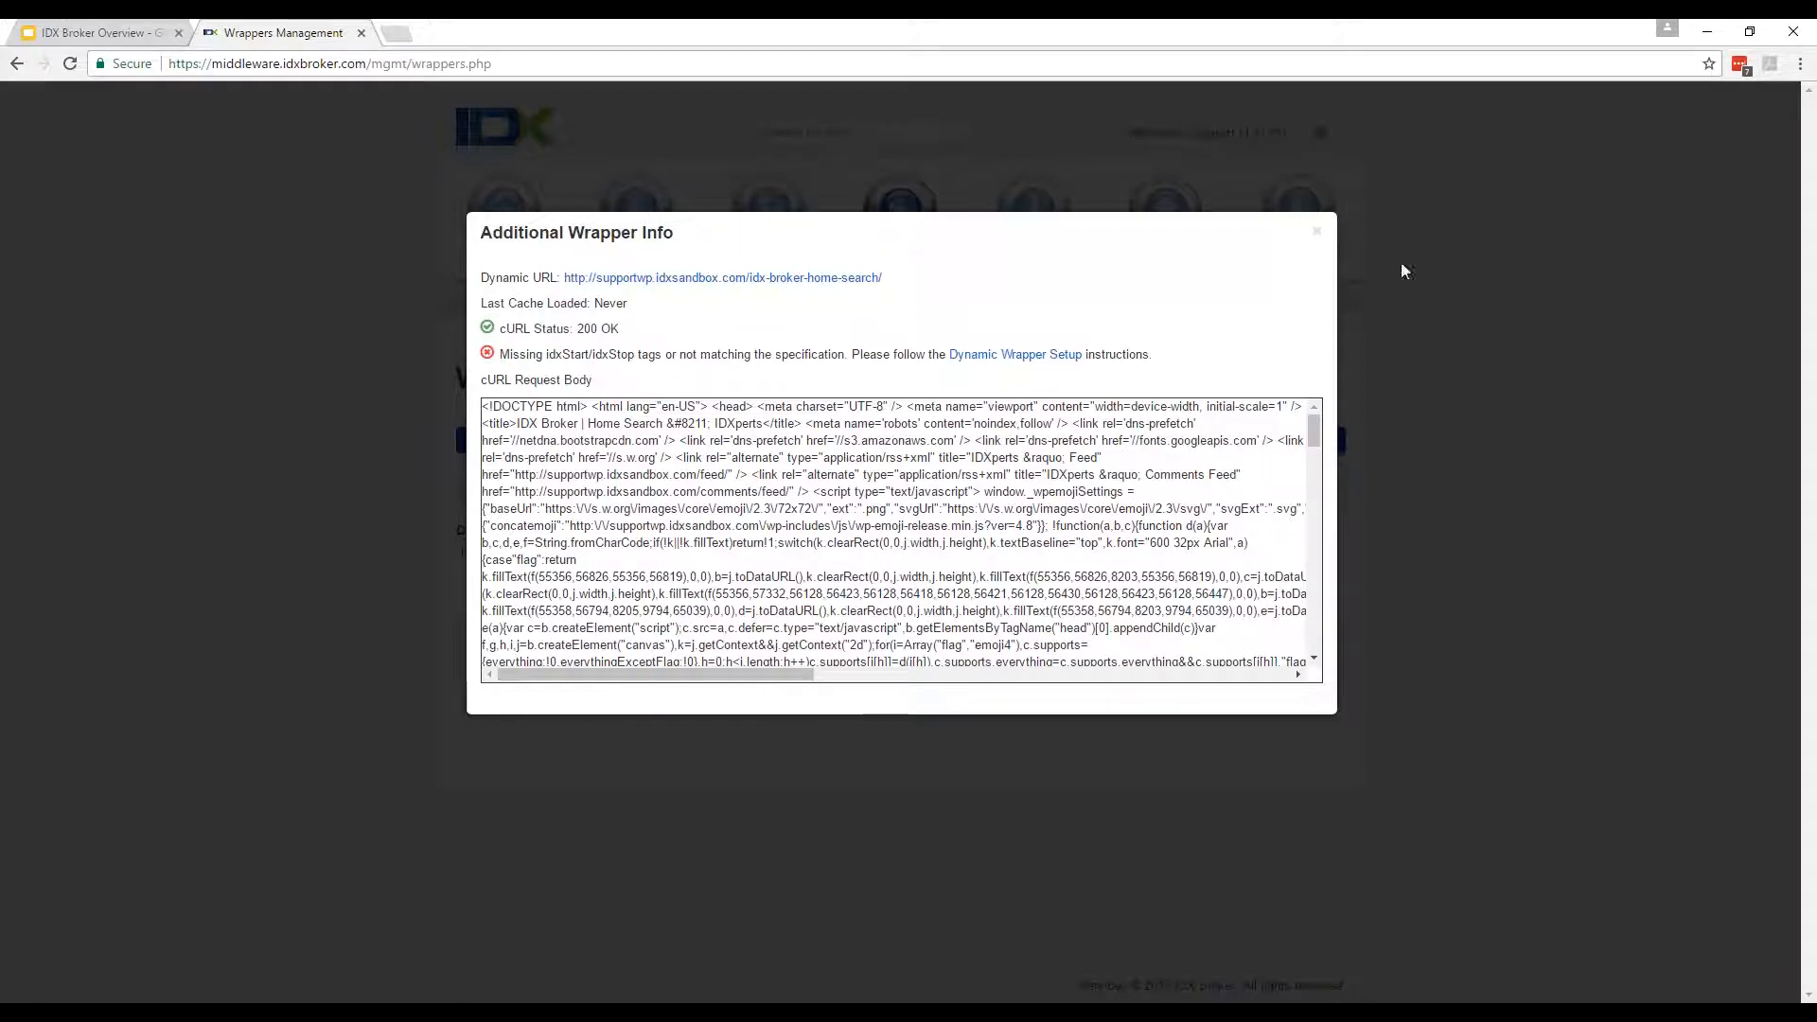
left_click(1317, 233)
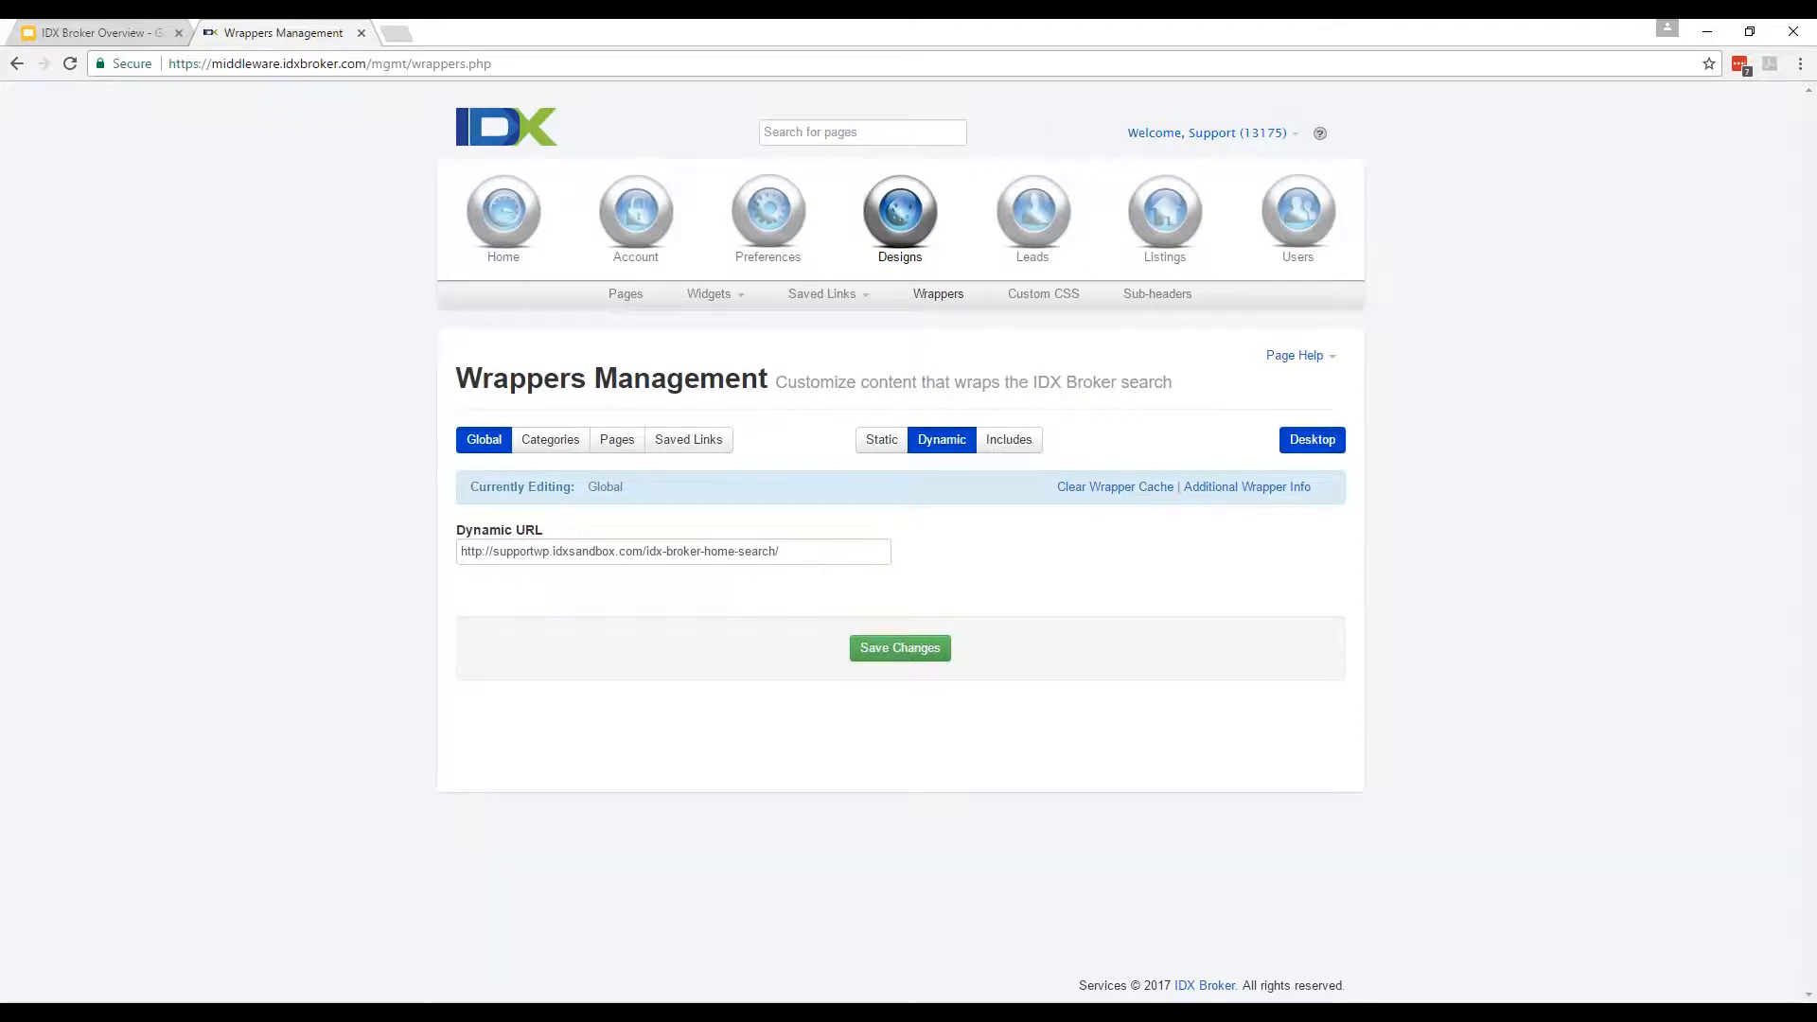
left_click(779, 237)
Open Global Preferences and look over the Search settings, including the default minimum and maximum prices.
left_click(641, 293)
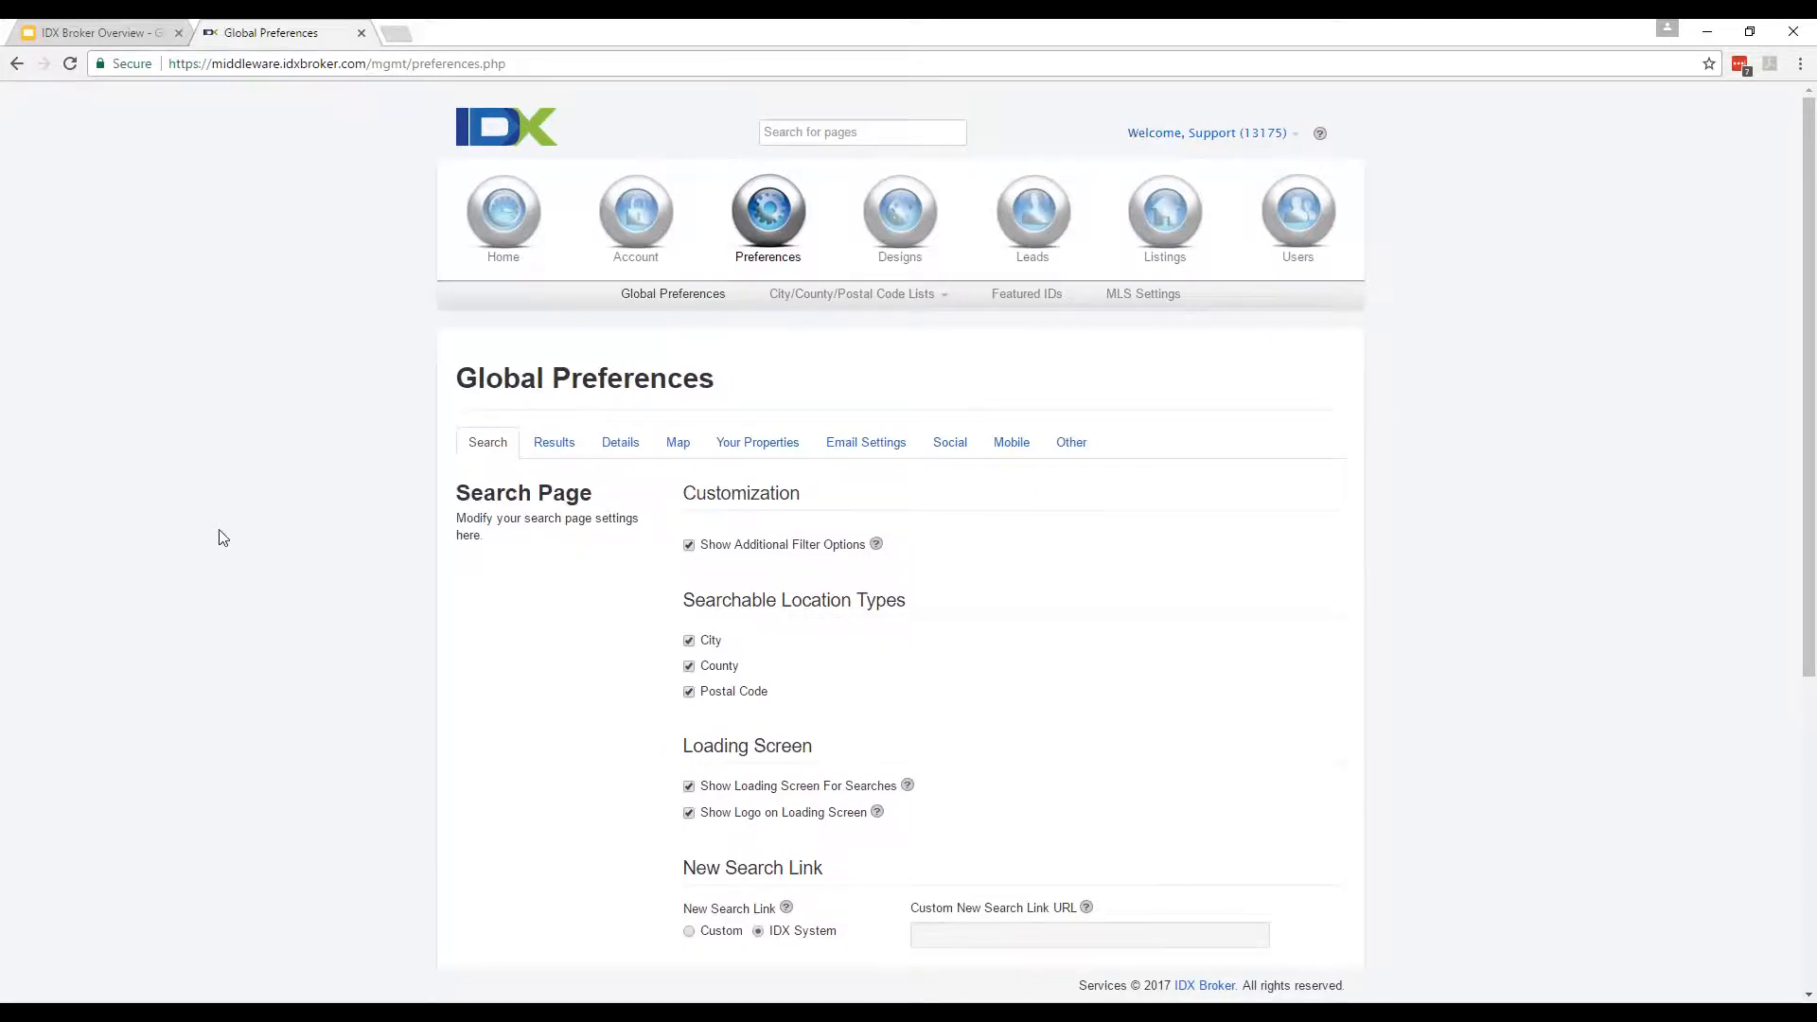
scroll(227, 532, "down", 4)
scroll(279, 533, "up", 1)
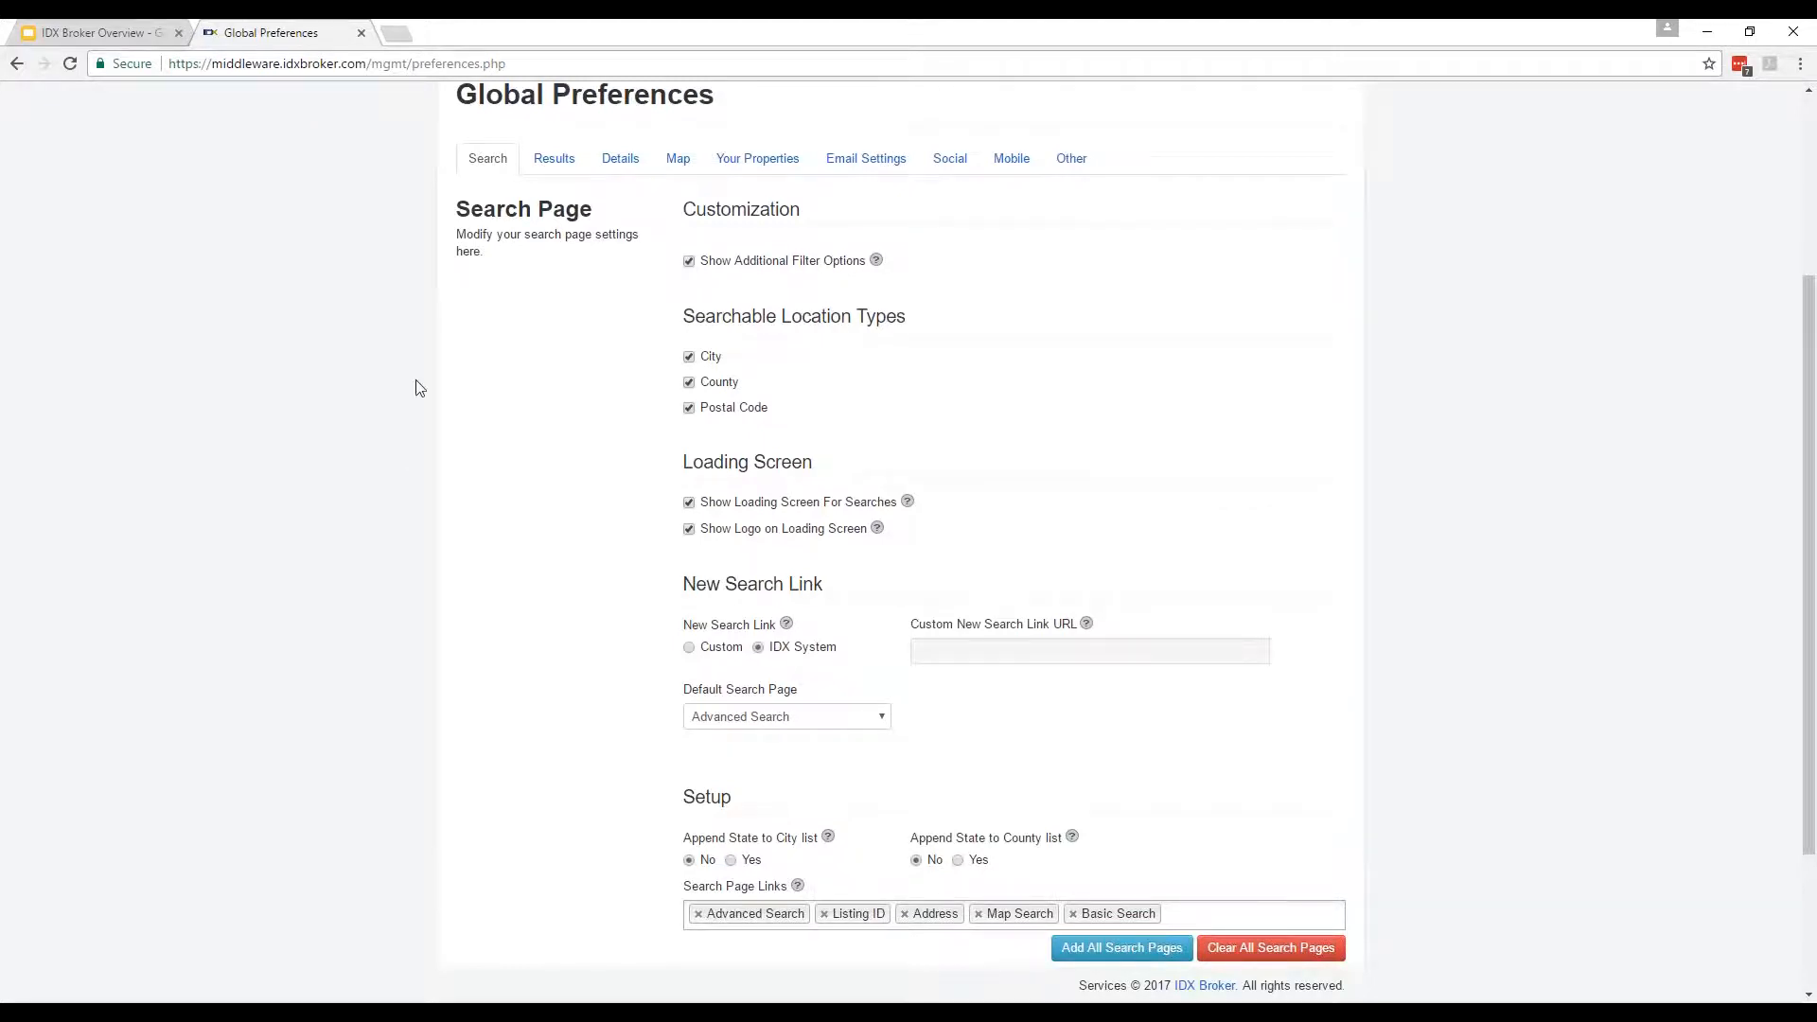
scroll(592, 414, "down", 2)
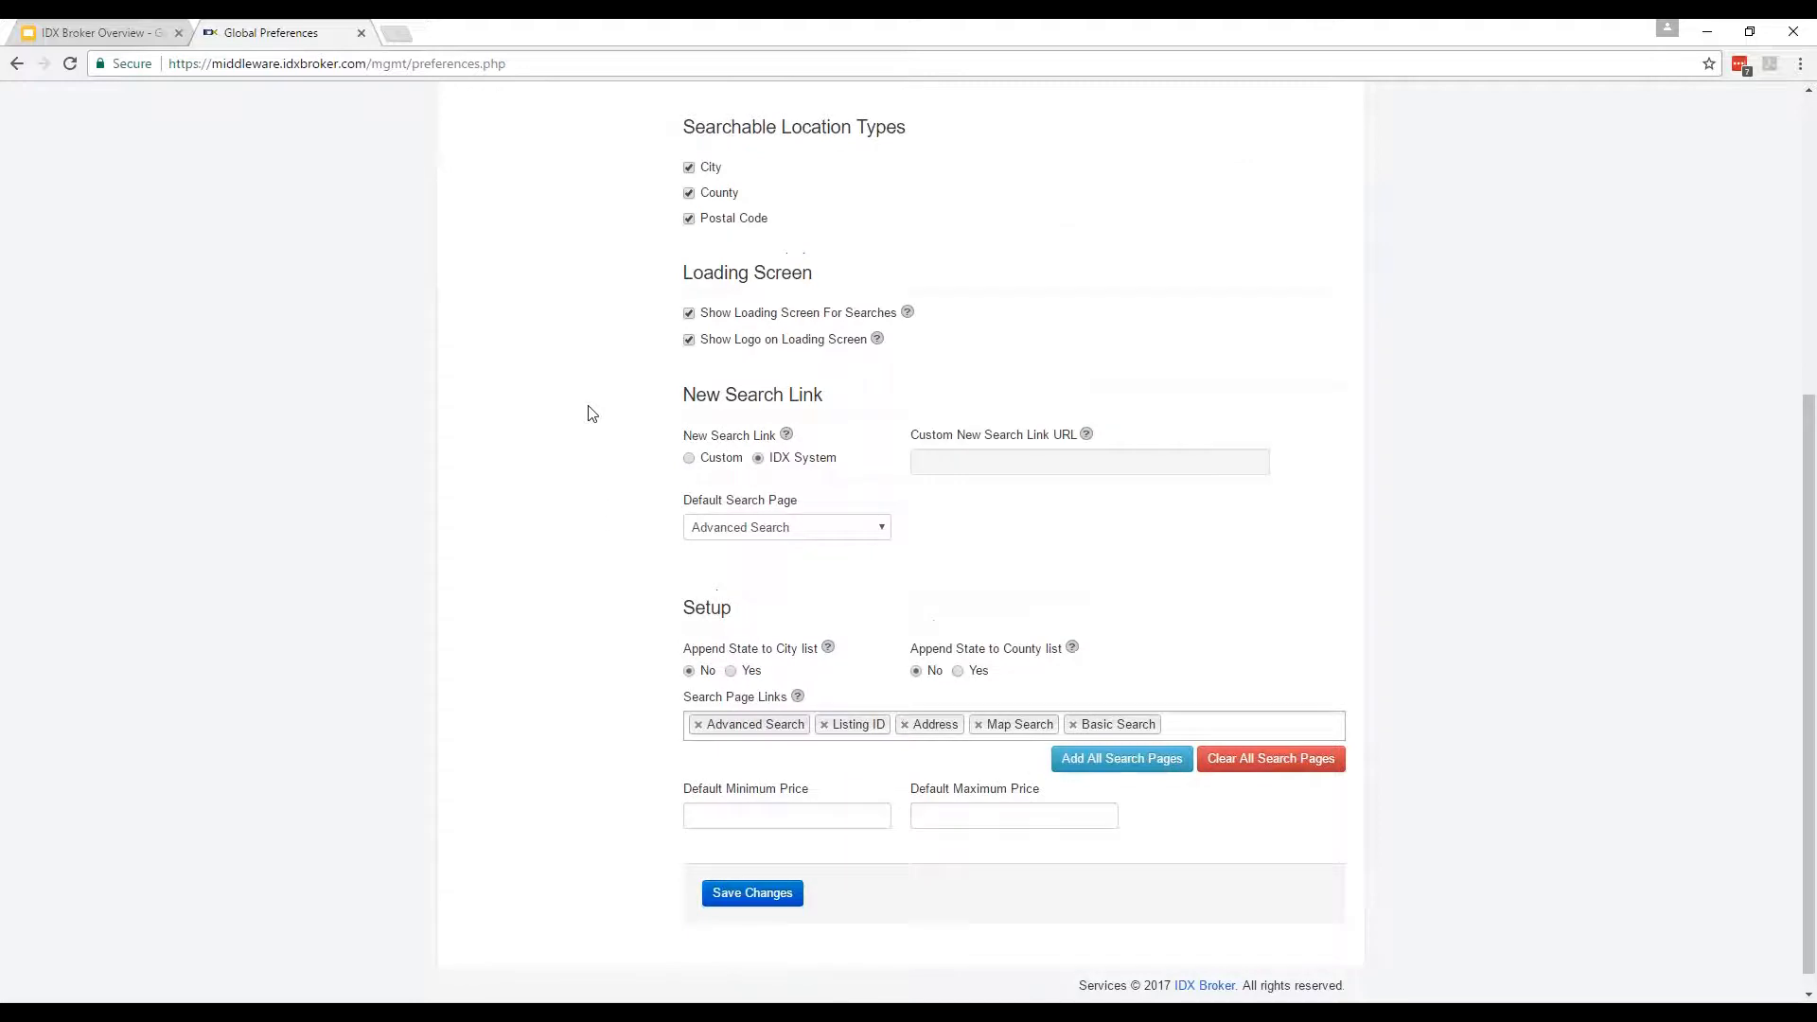
left_click(873, 811)
left_click(944, 815)
left_click(665, 758)
Uncheck County under Searchable Location Types so only City remains.
scroll(620, 721, "up", 3)
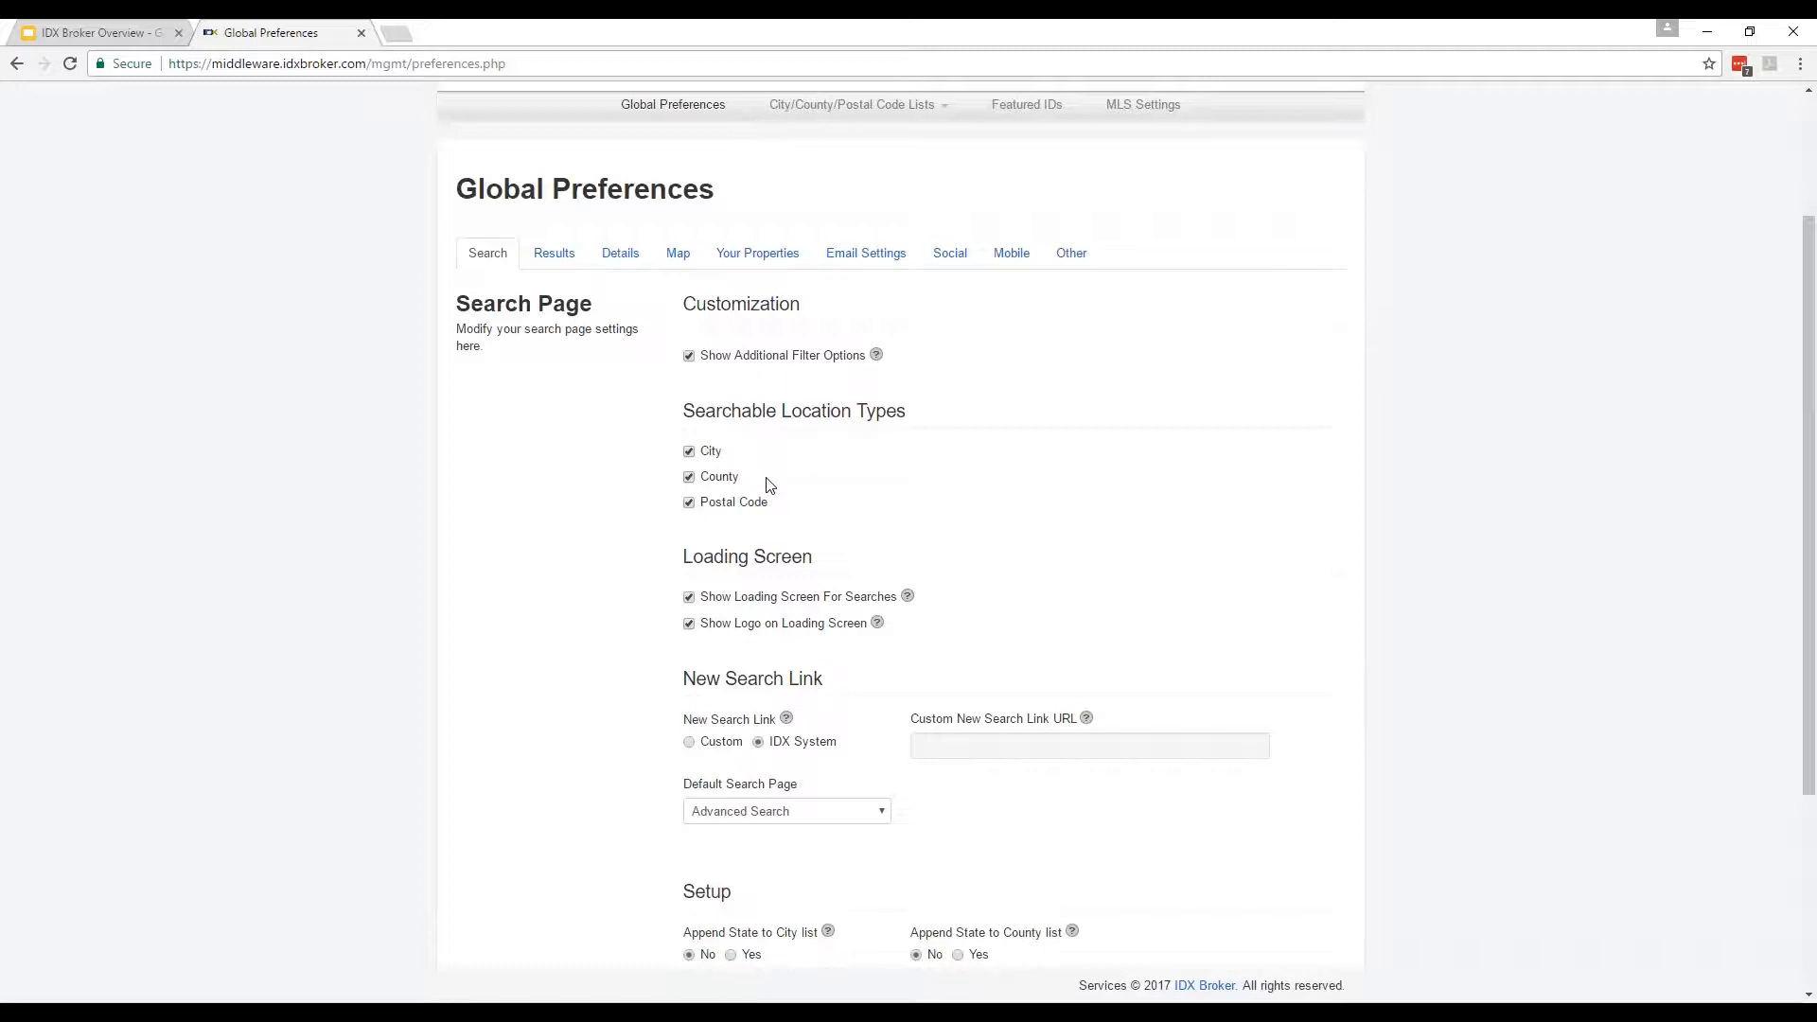
left_click(689, 477)
scroll(539, 549, "down", 2)
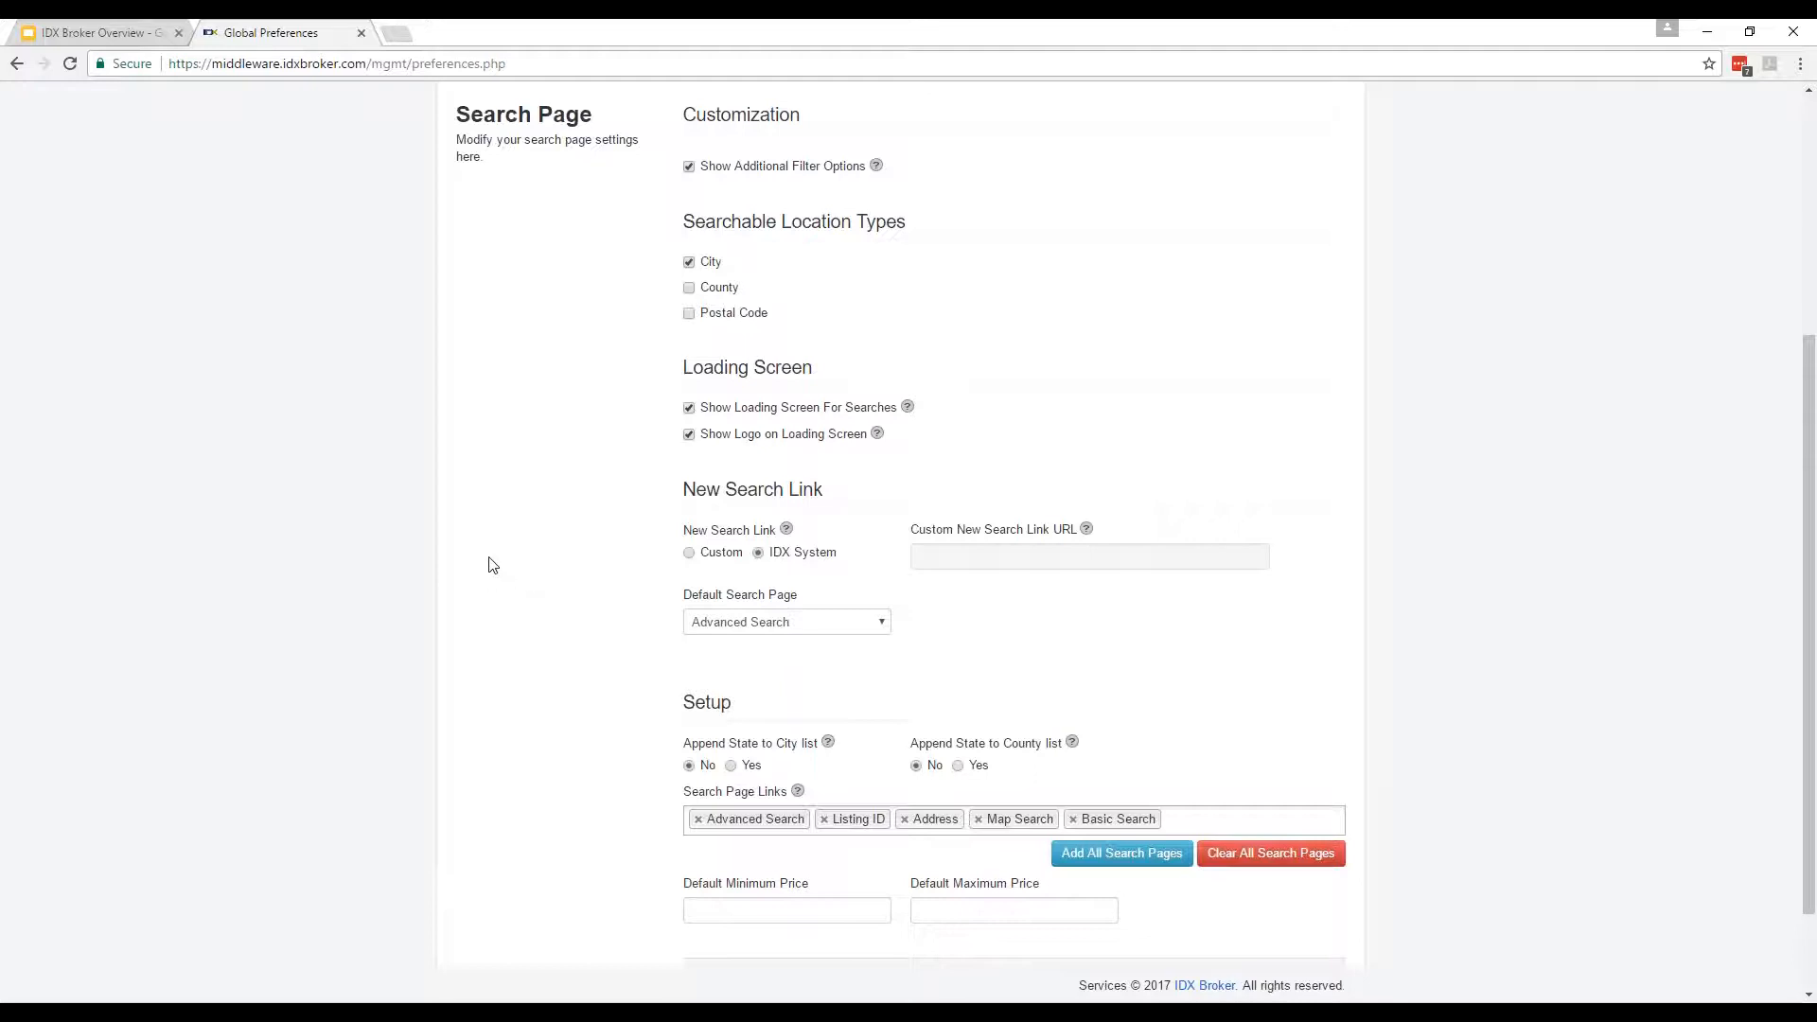
left_click_drag(736, 439, 814, 452)
left_click(411, 531)
scroll(312, 611, "up", 4)
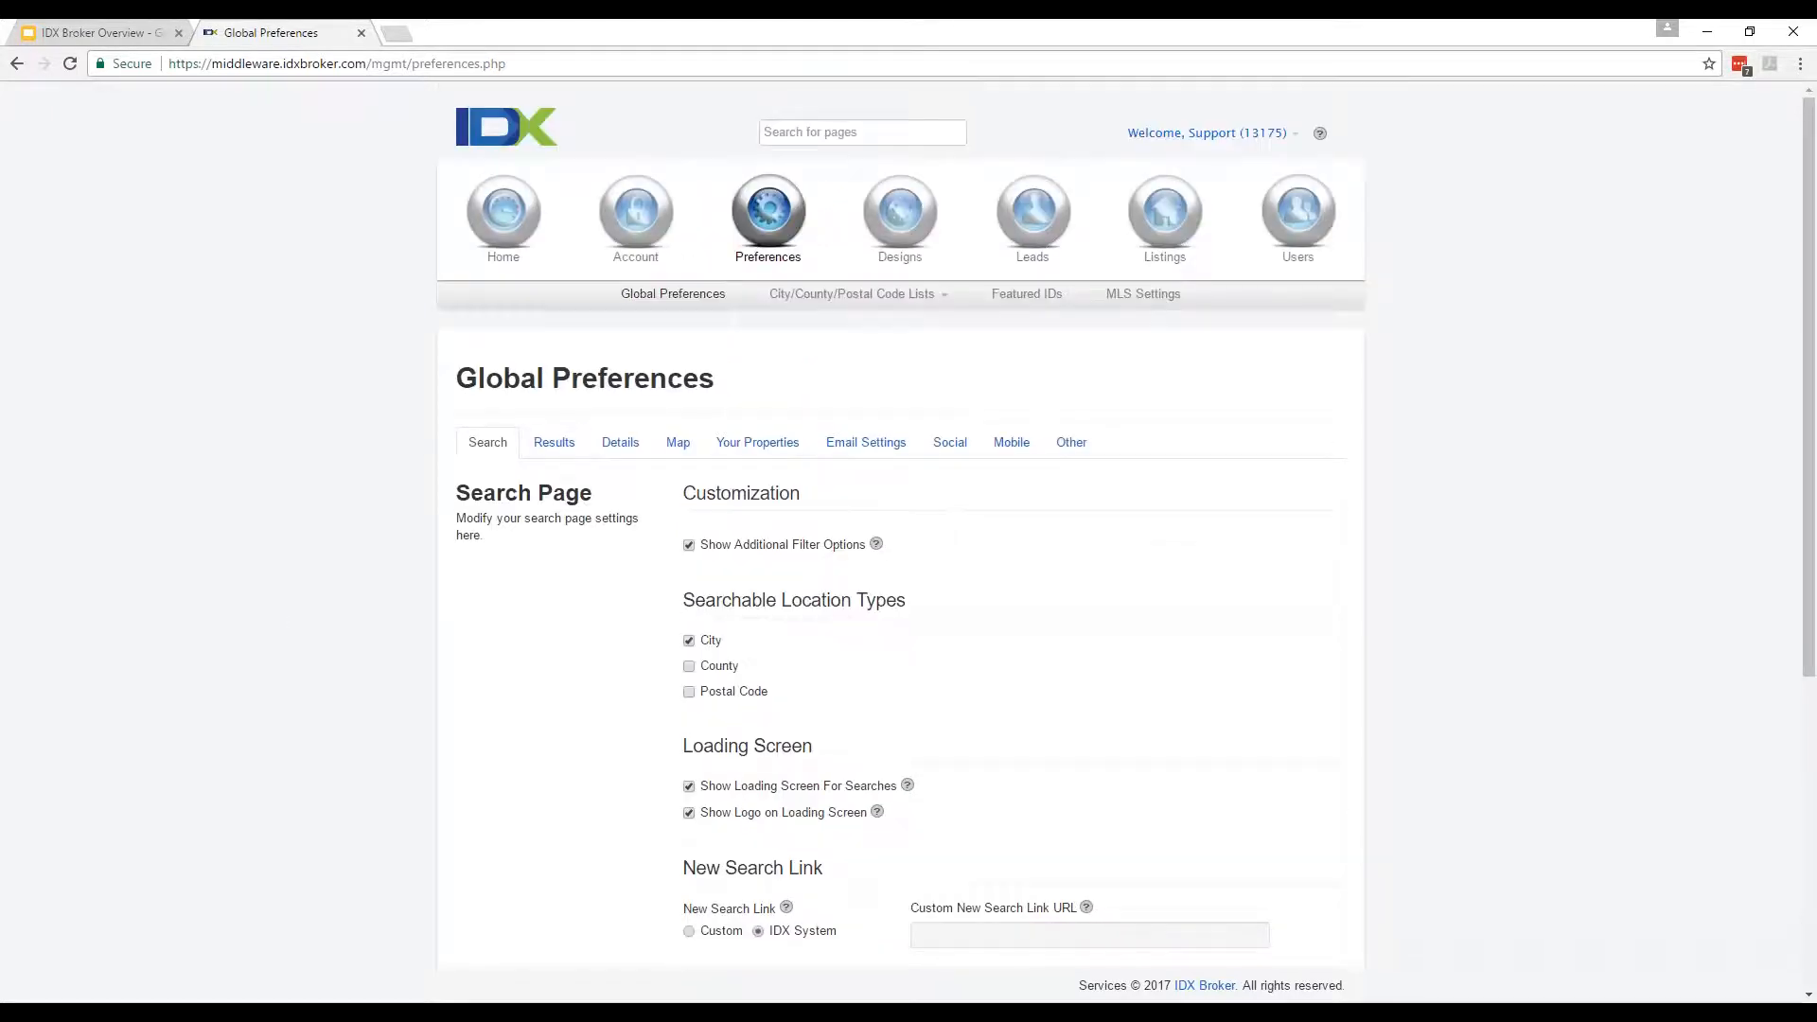
Review the Results settings, keeping 25 properties per page, then move to the Details tab.
left_click(561, 444)
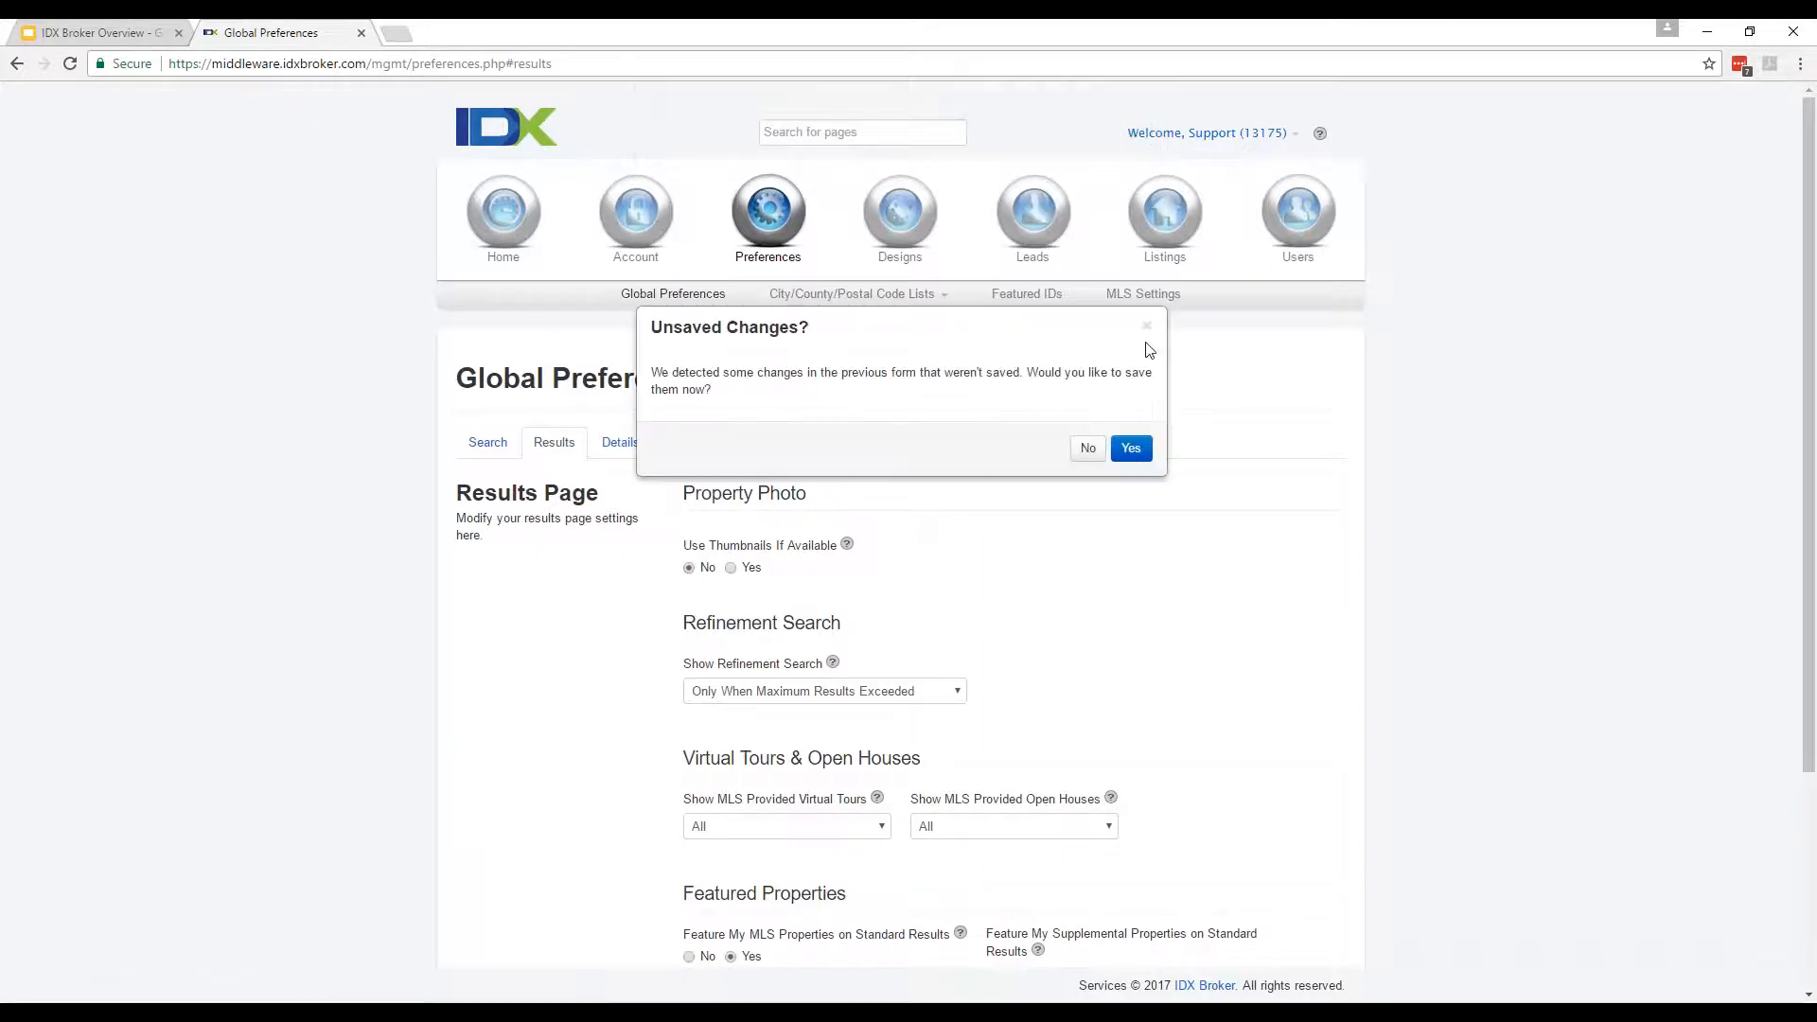
left_click(1089, 449)
scroll(1322, 676, "down", 3)
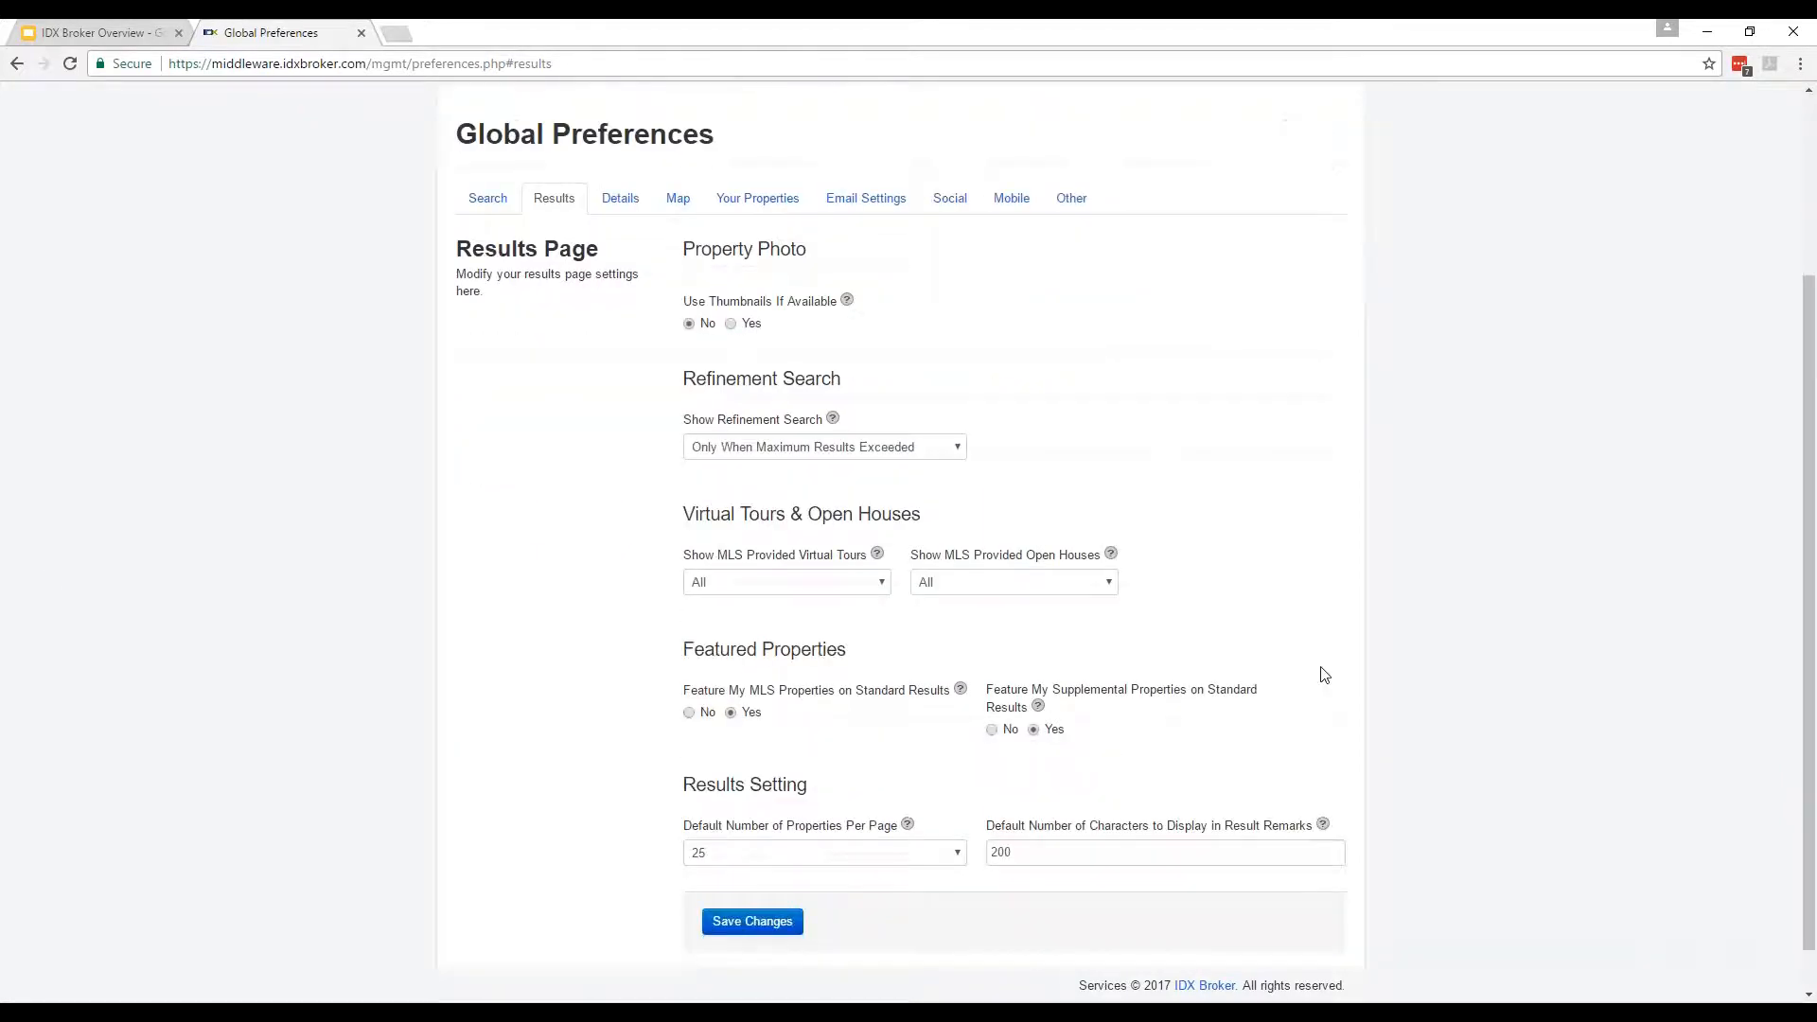
left_click(702, 814)
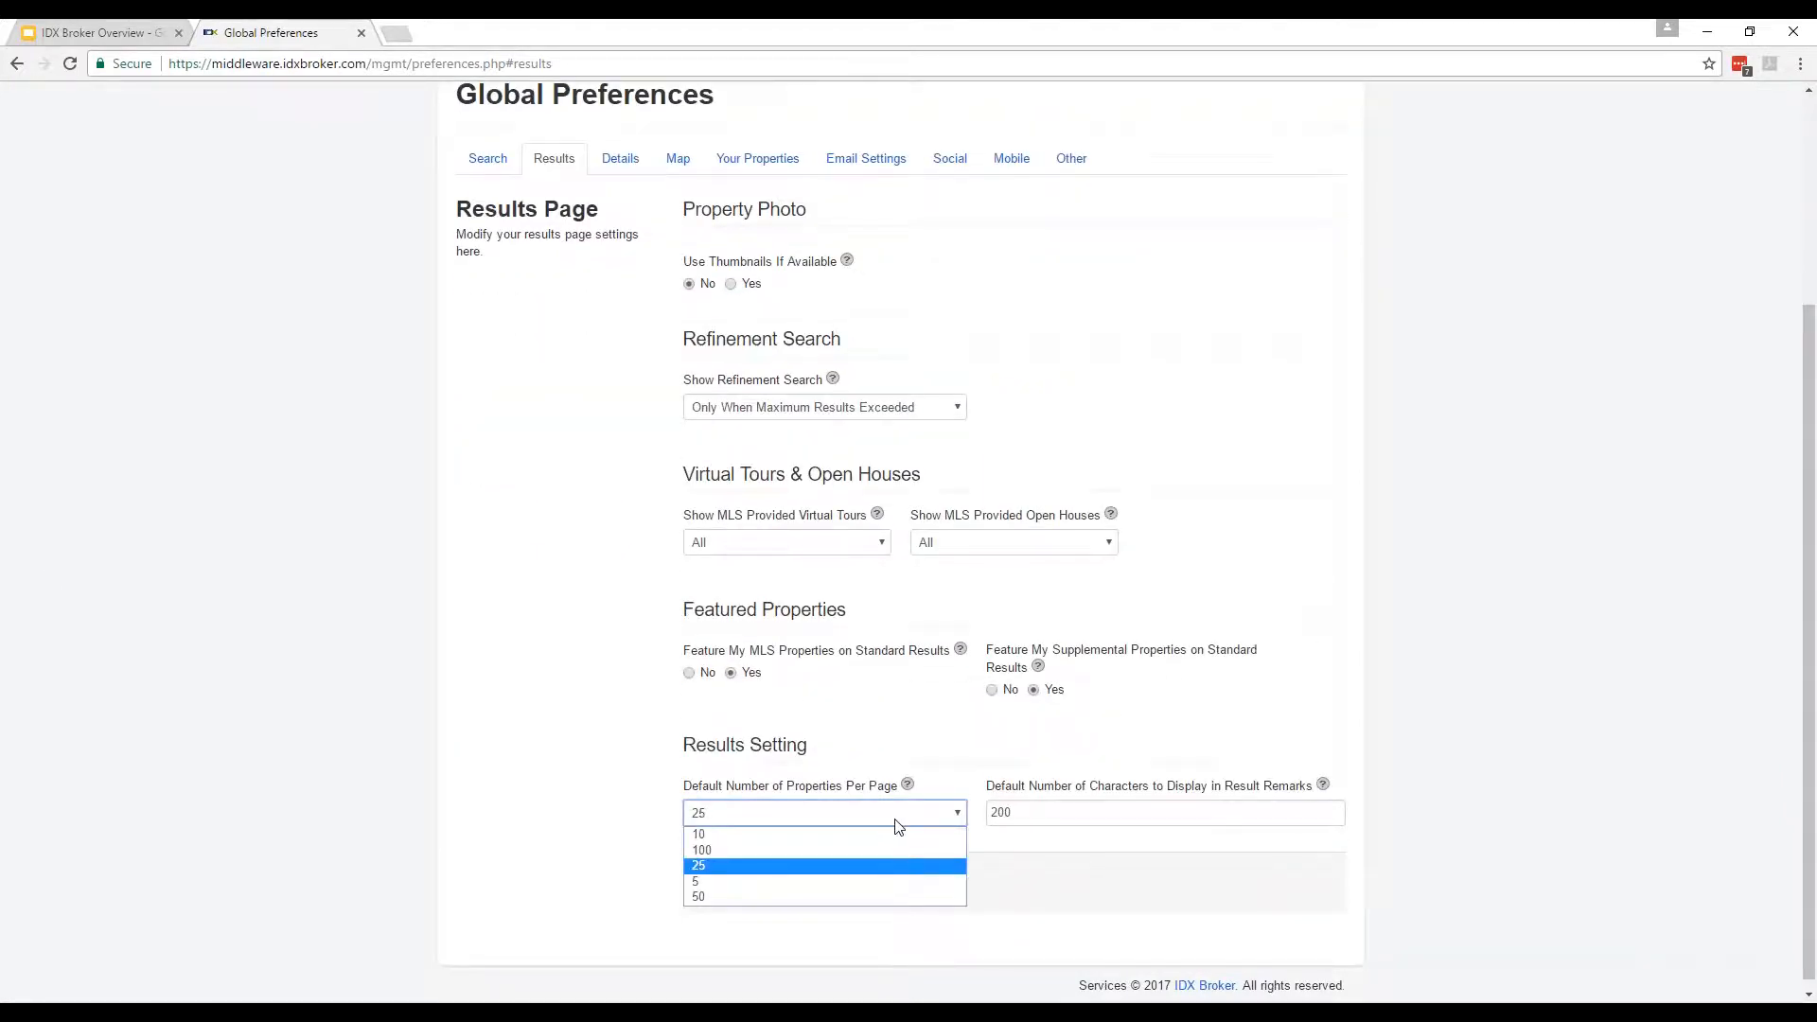
left_click(1012, 856)
left_click(1066, 840)
left_click(1085, 821)
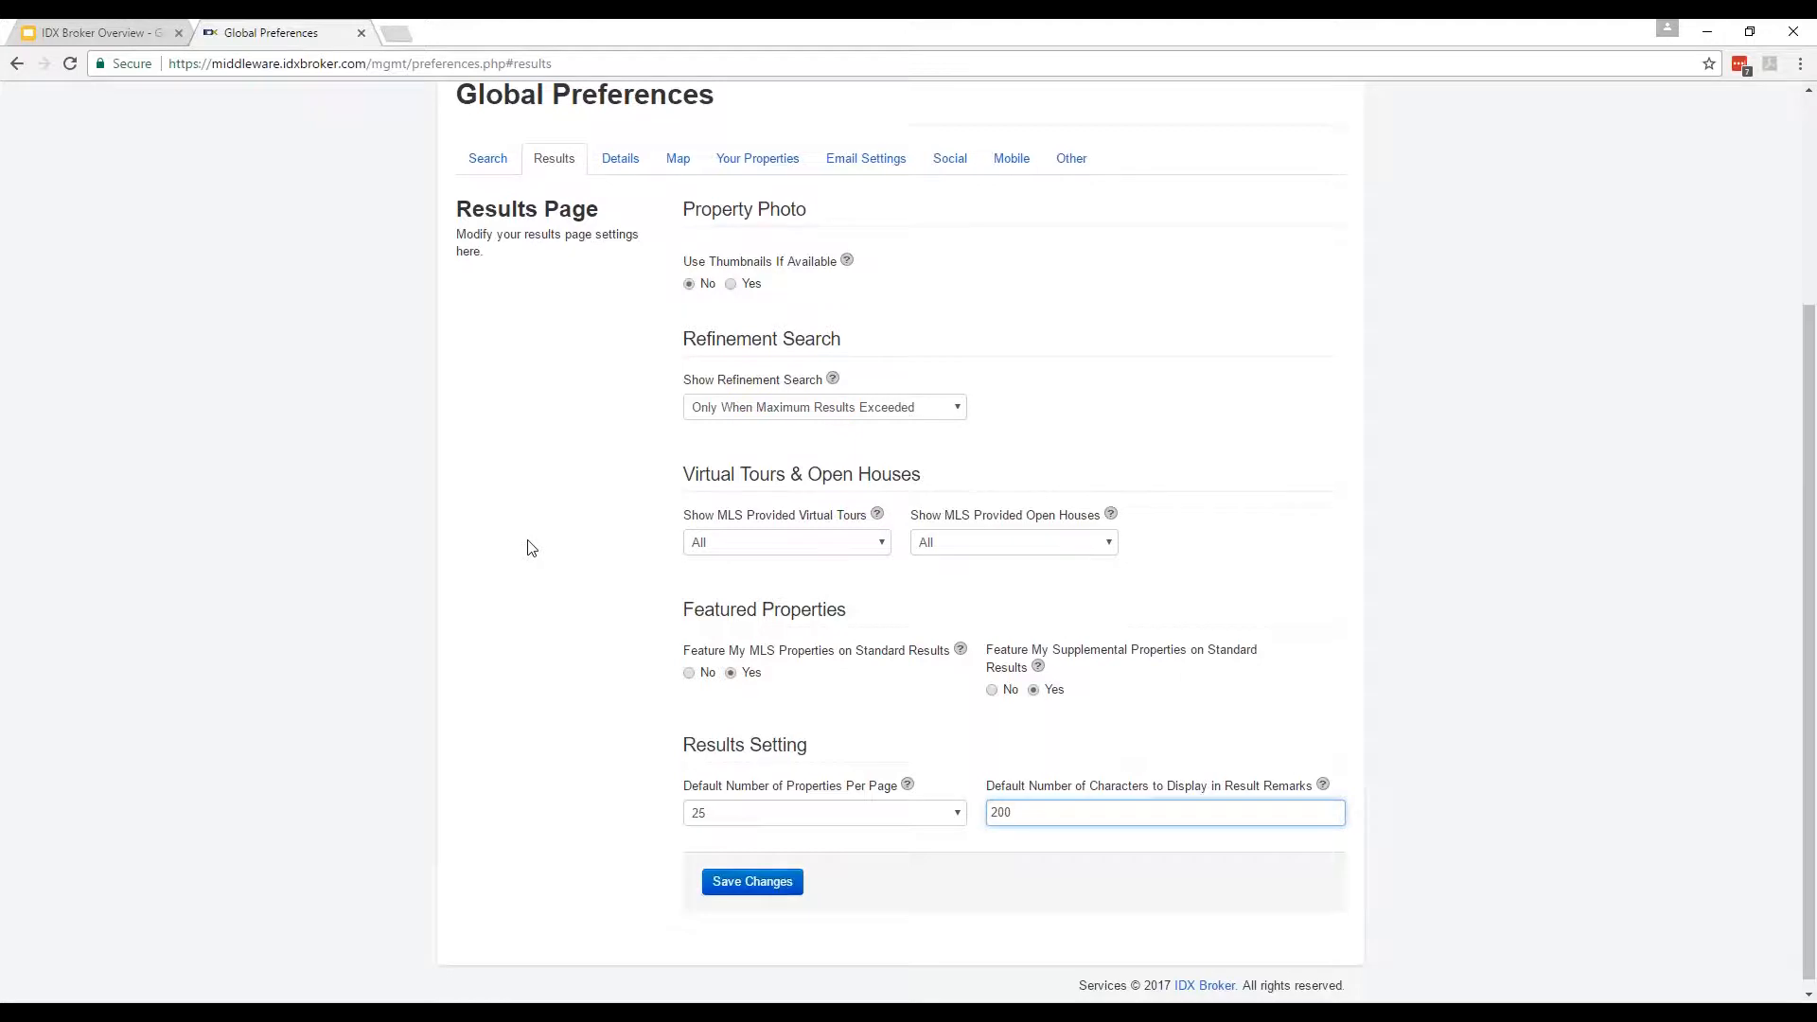
scroll(531, 549, "up", 2)
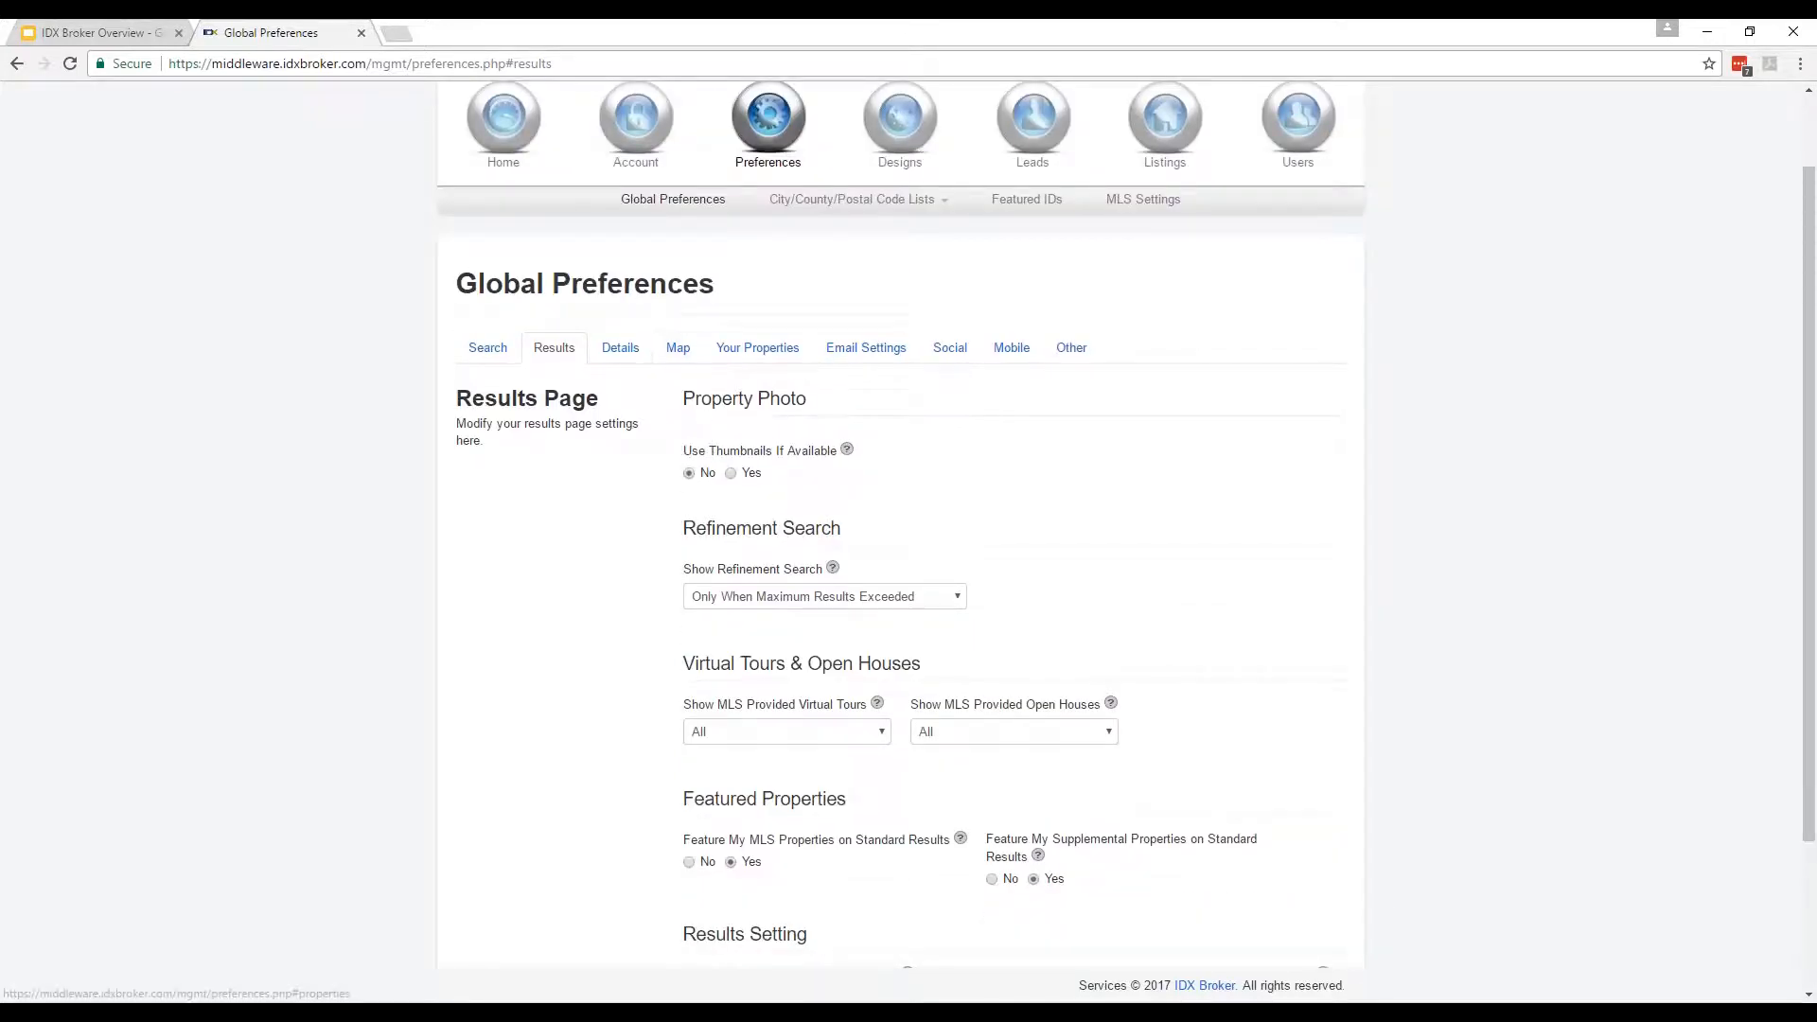
left_click(625, 351)
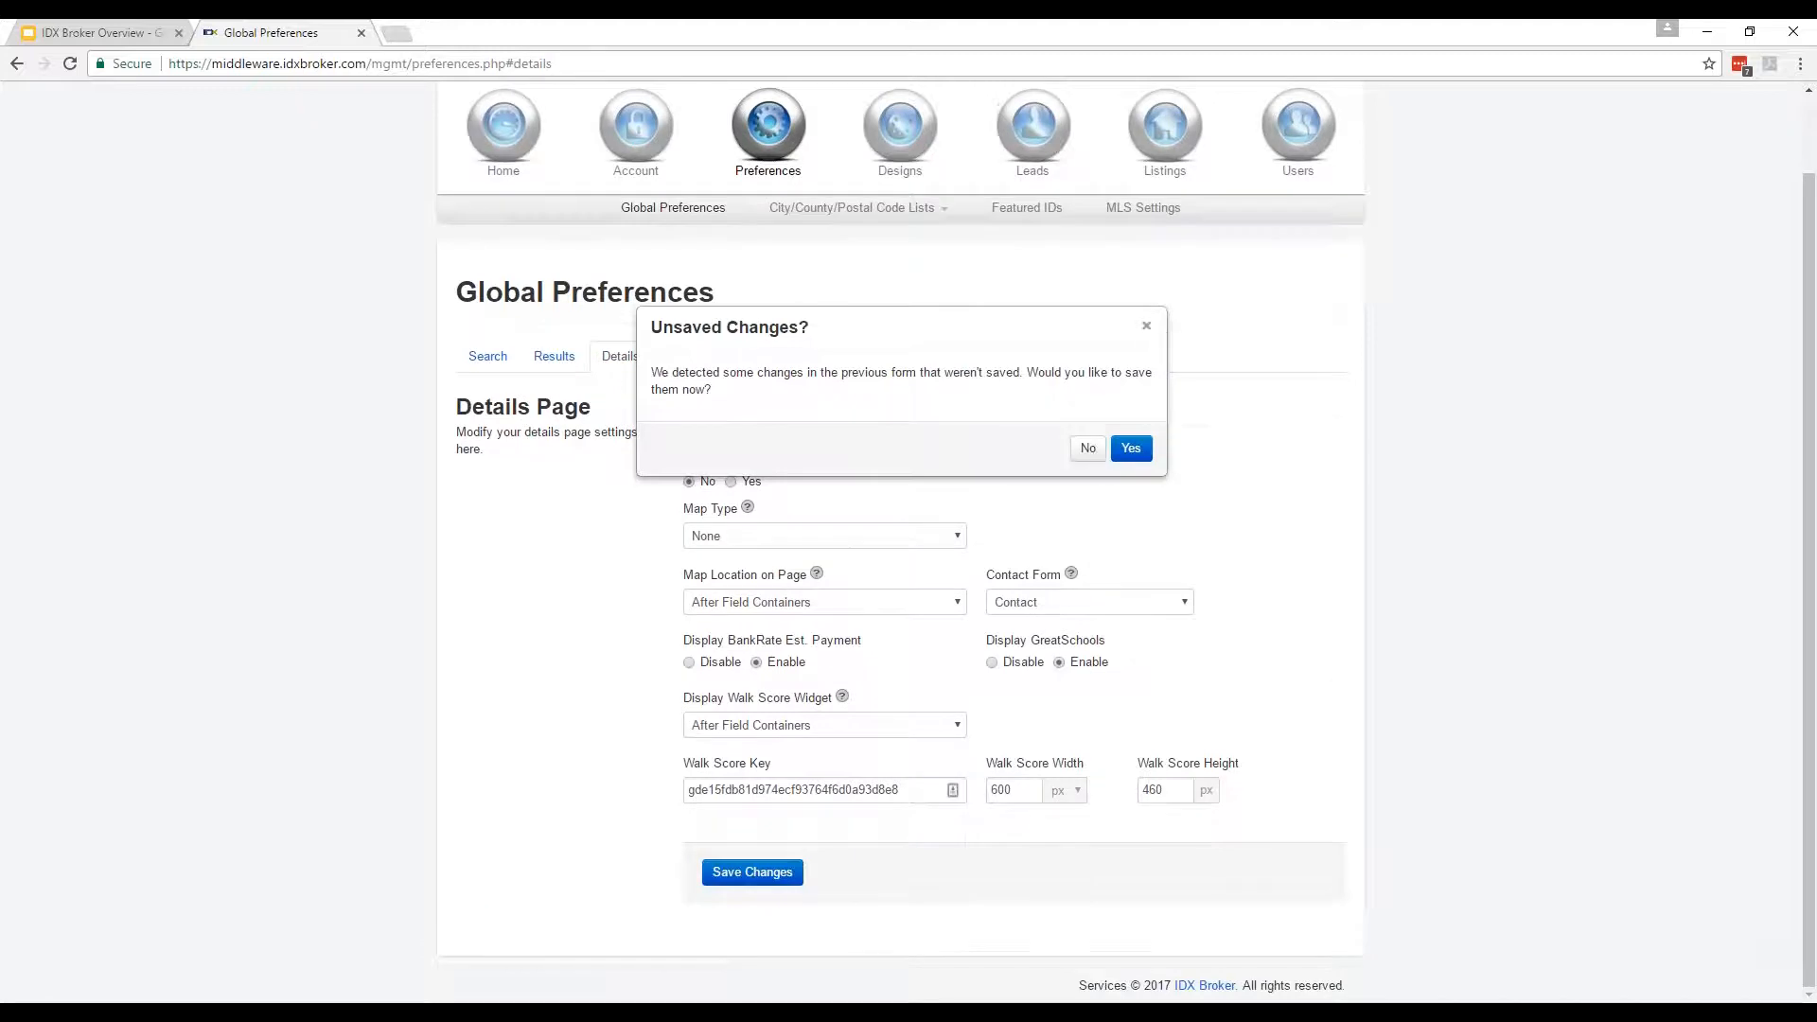
Skip the Details and Map settings without saving and scroll through Your Properties.
left_click(1149, 325)
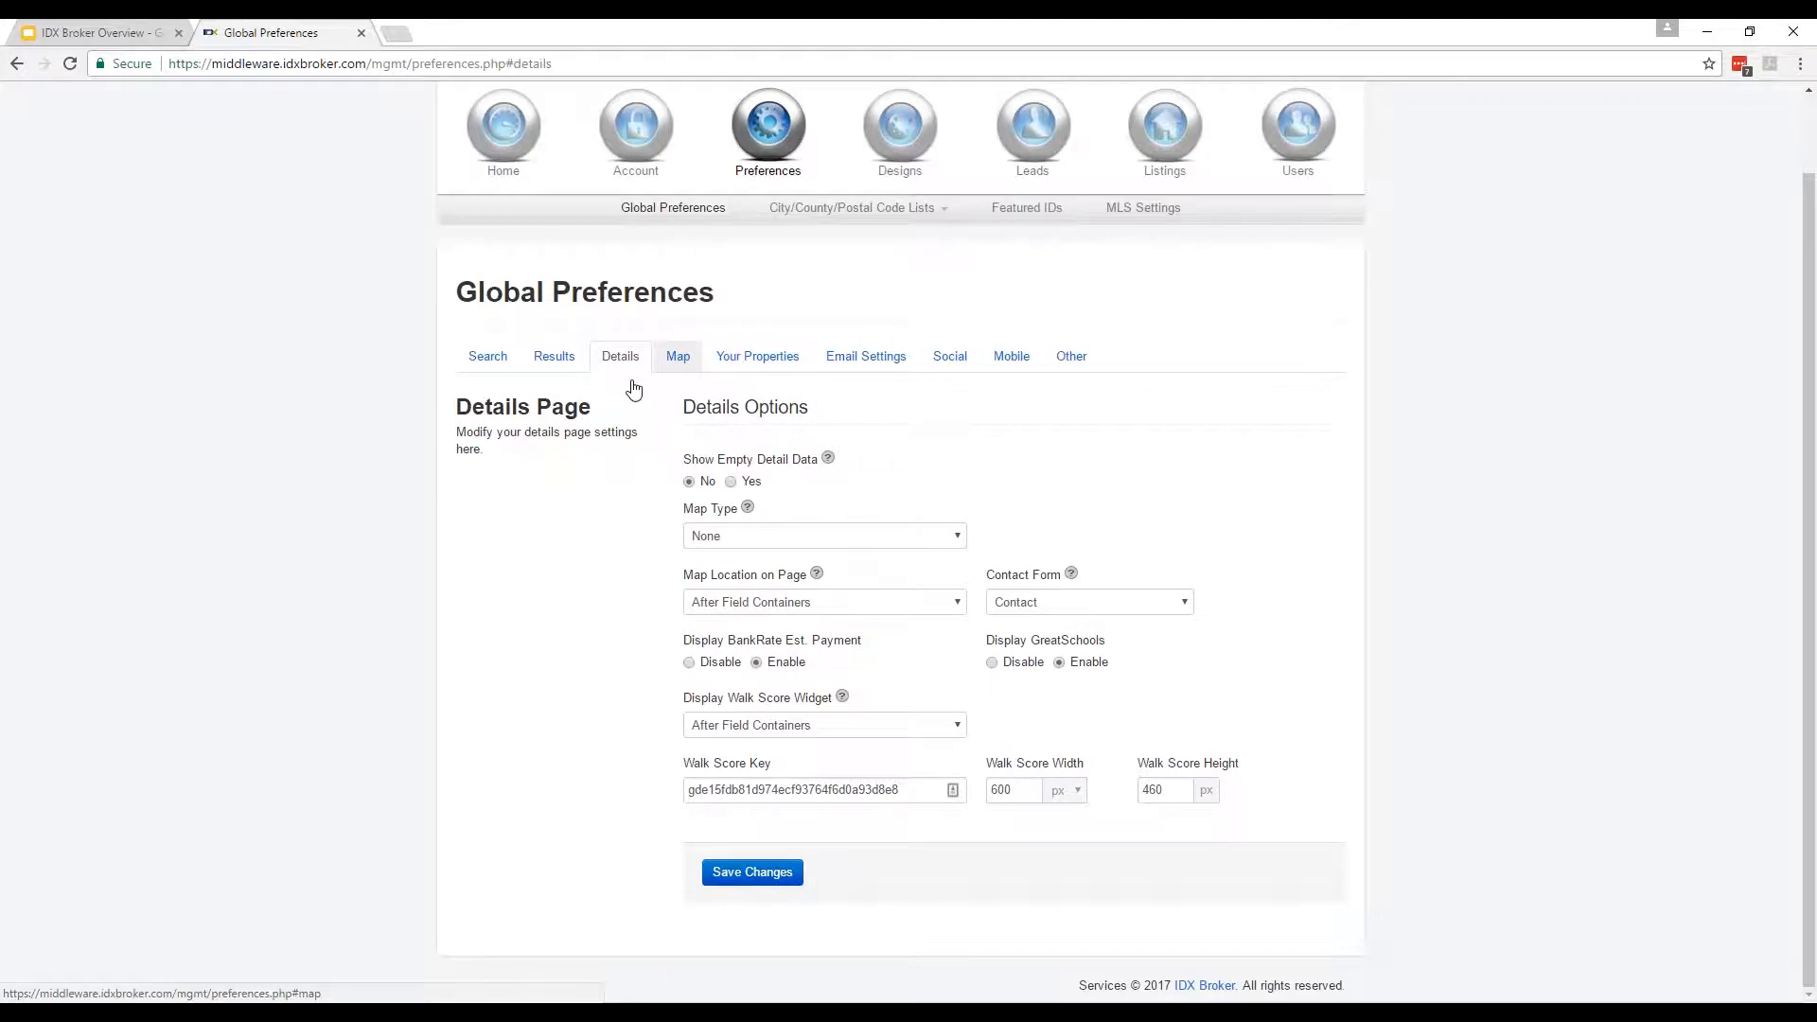
left_click(678, 356)
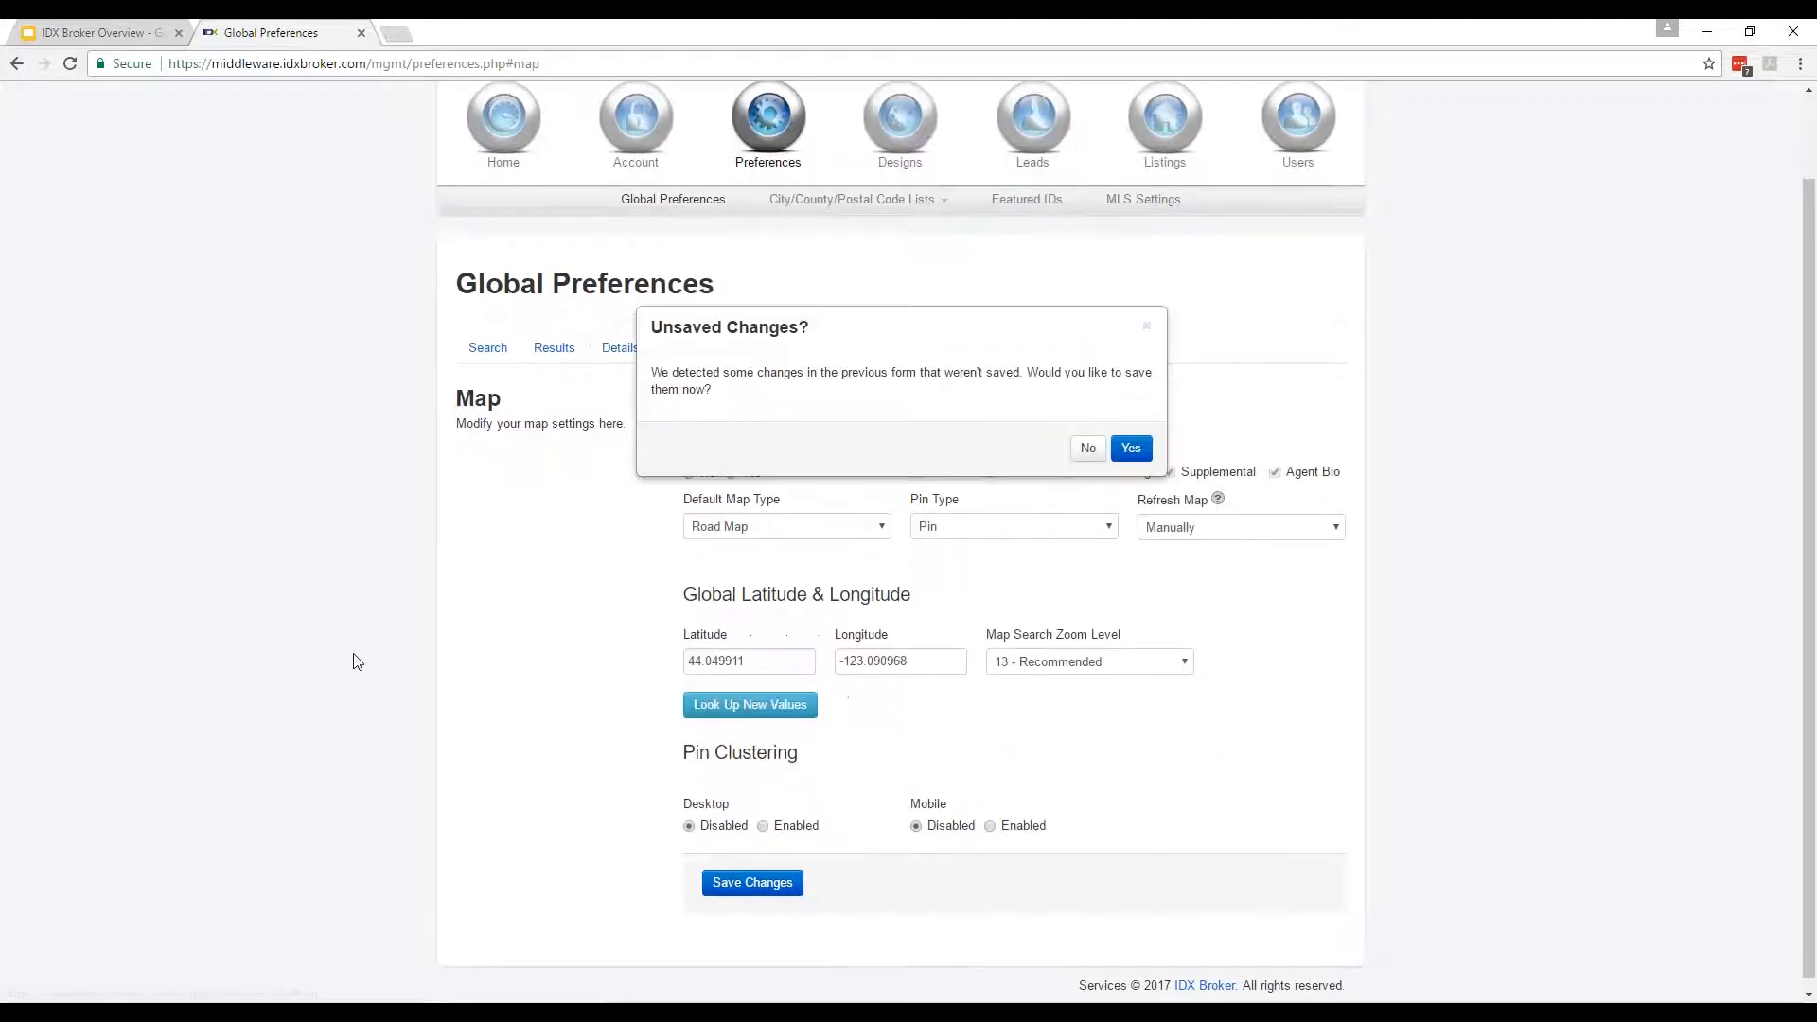
left_click(1089, 451)
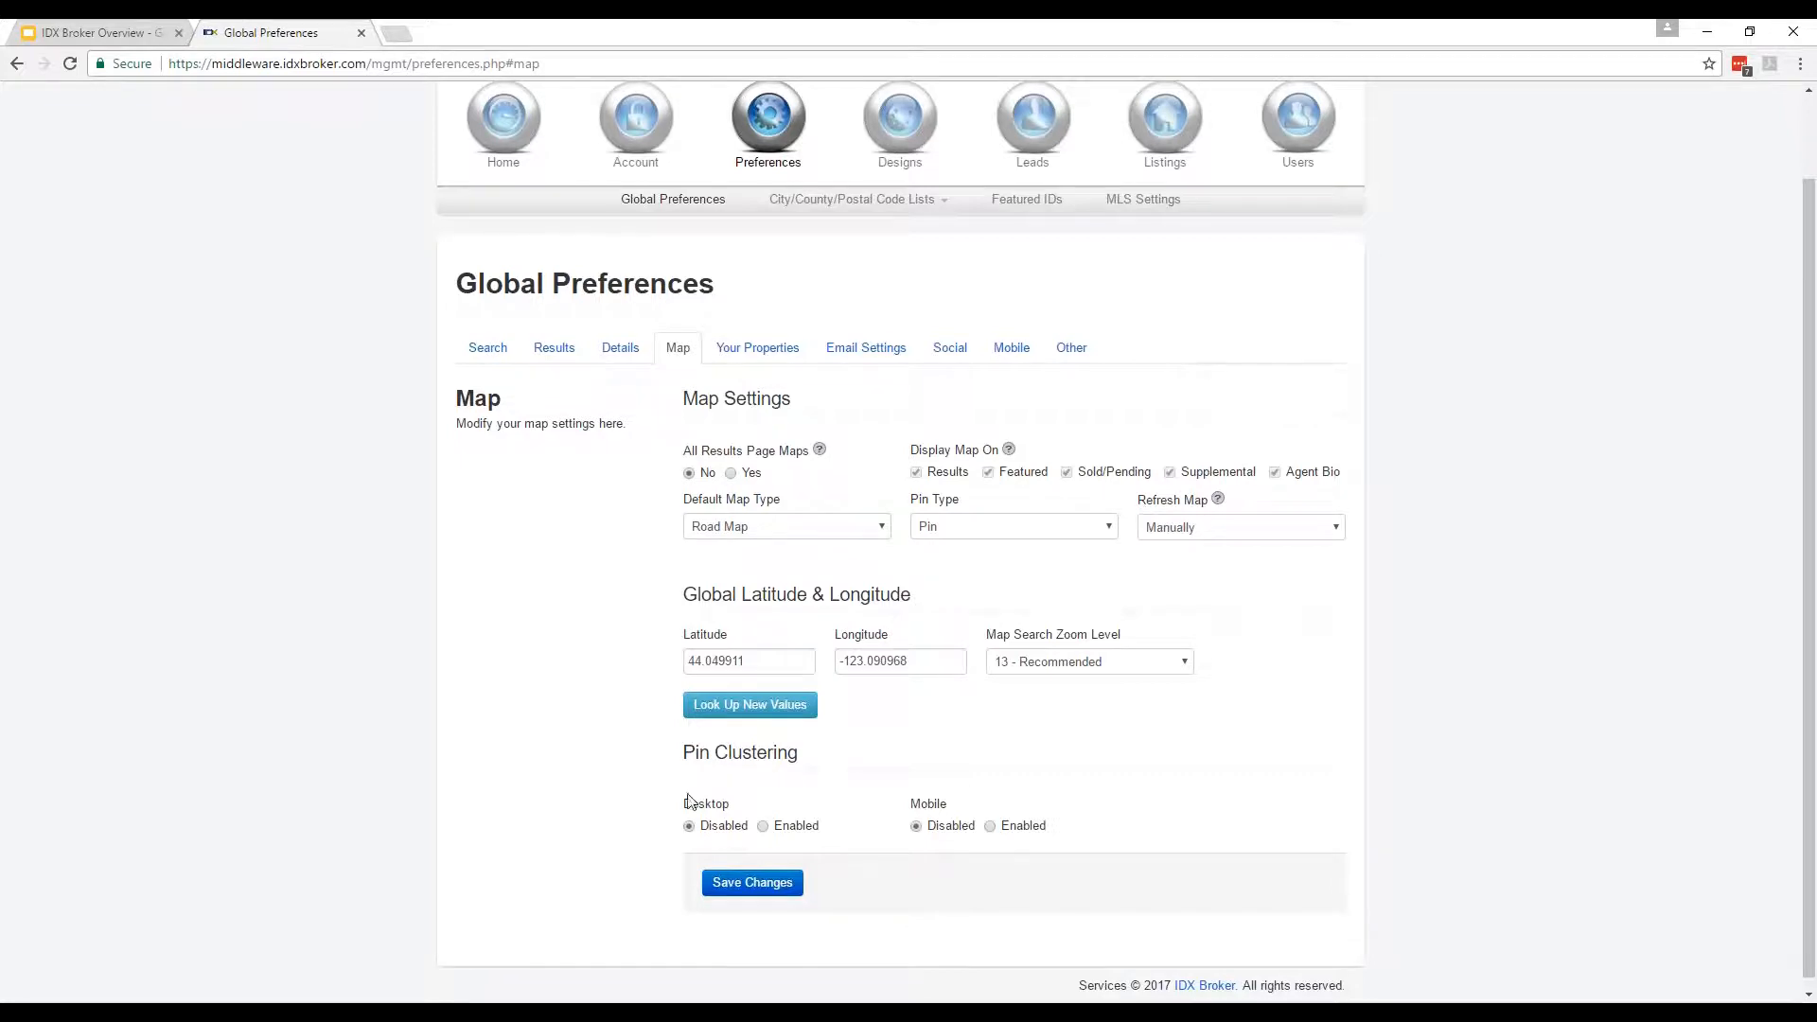
left_click(758, 349)
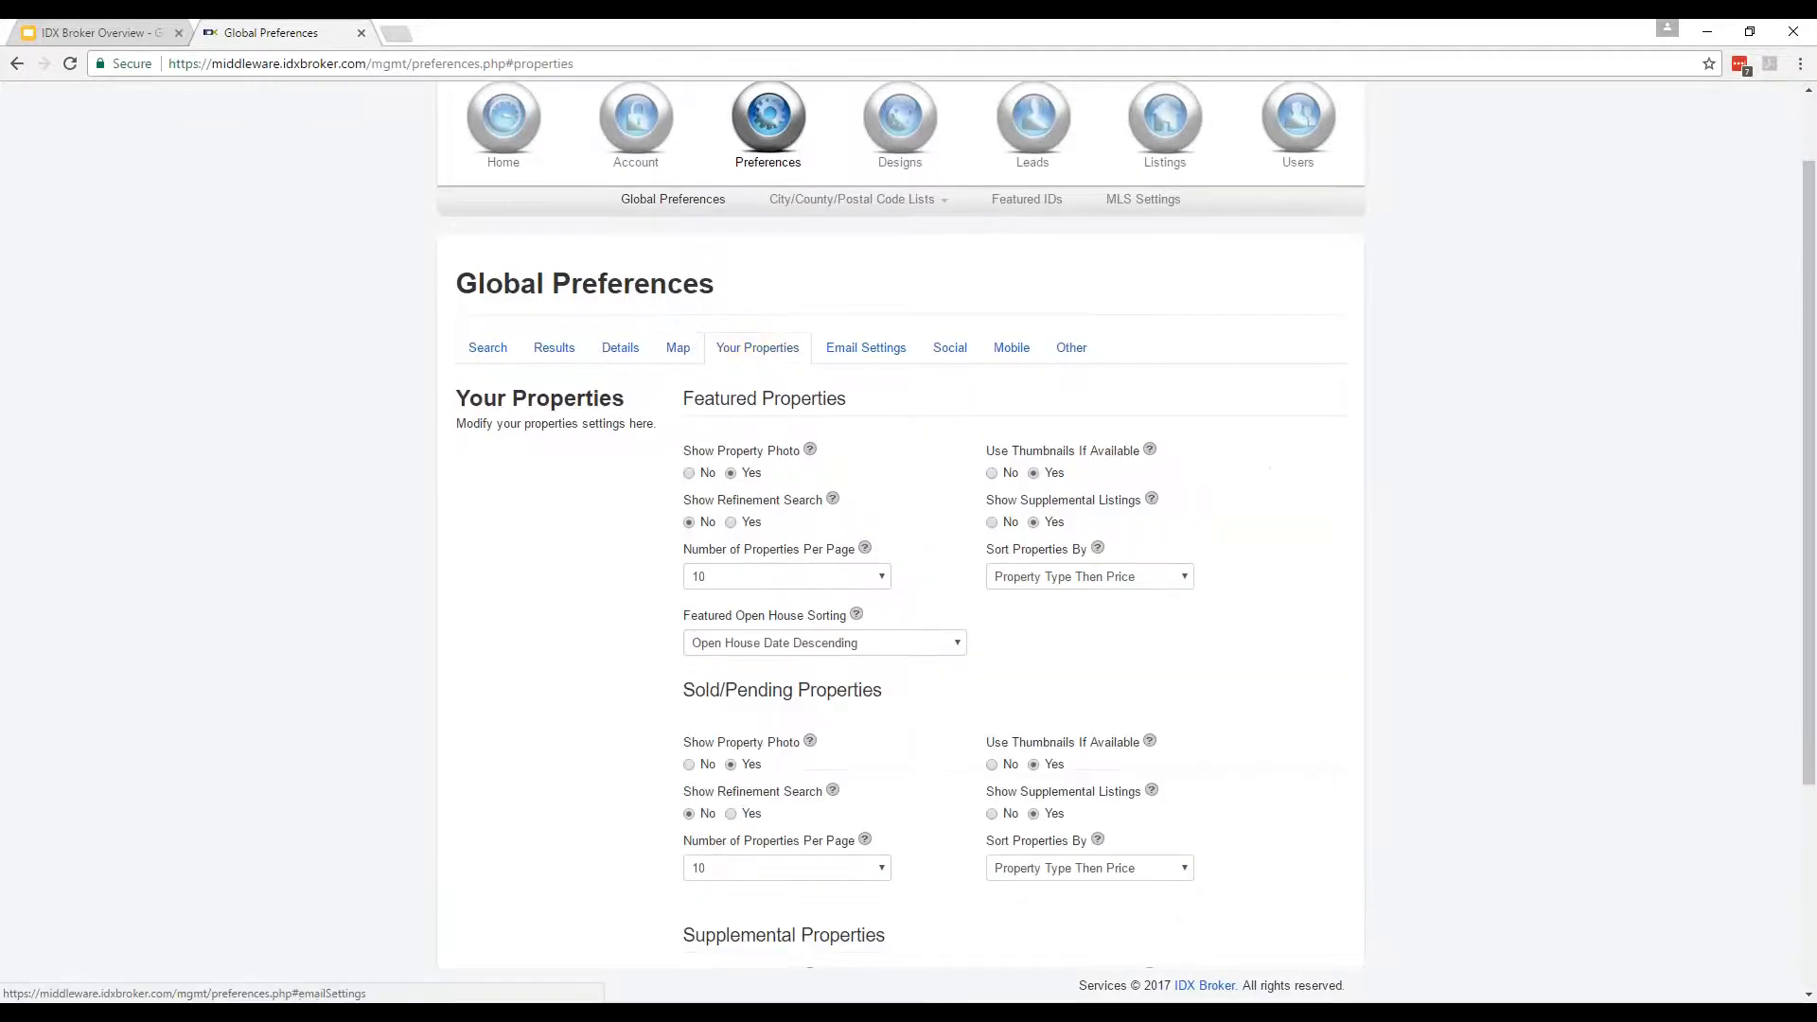
scroll(598, 611, "down", 2)
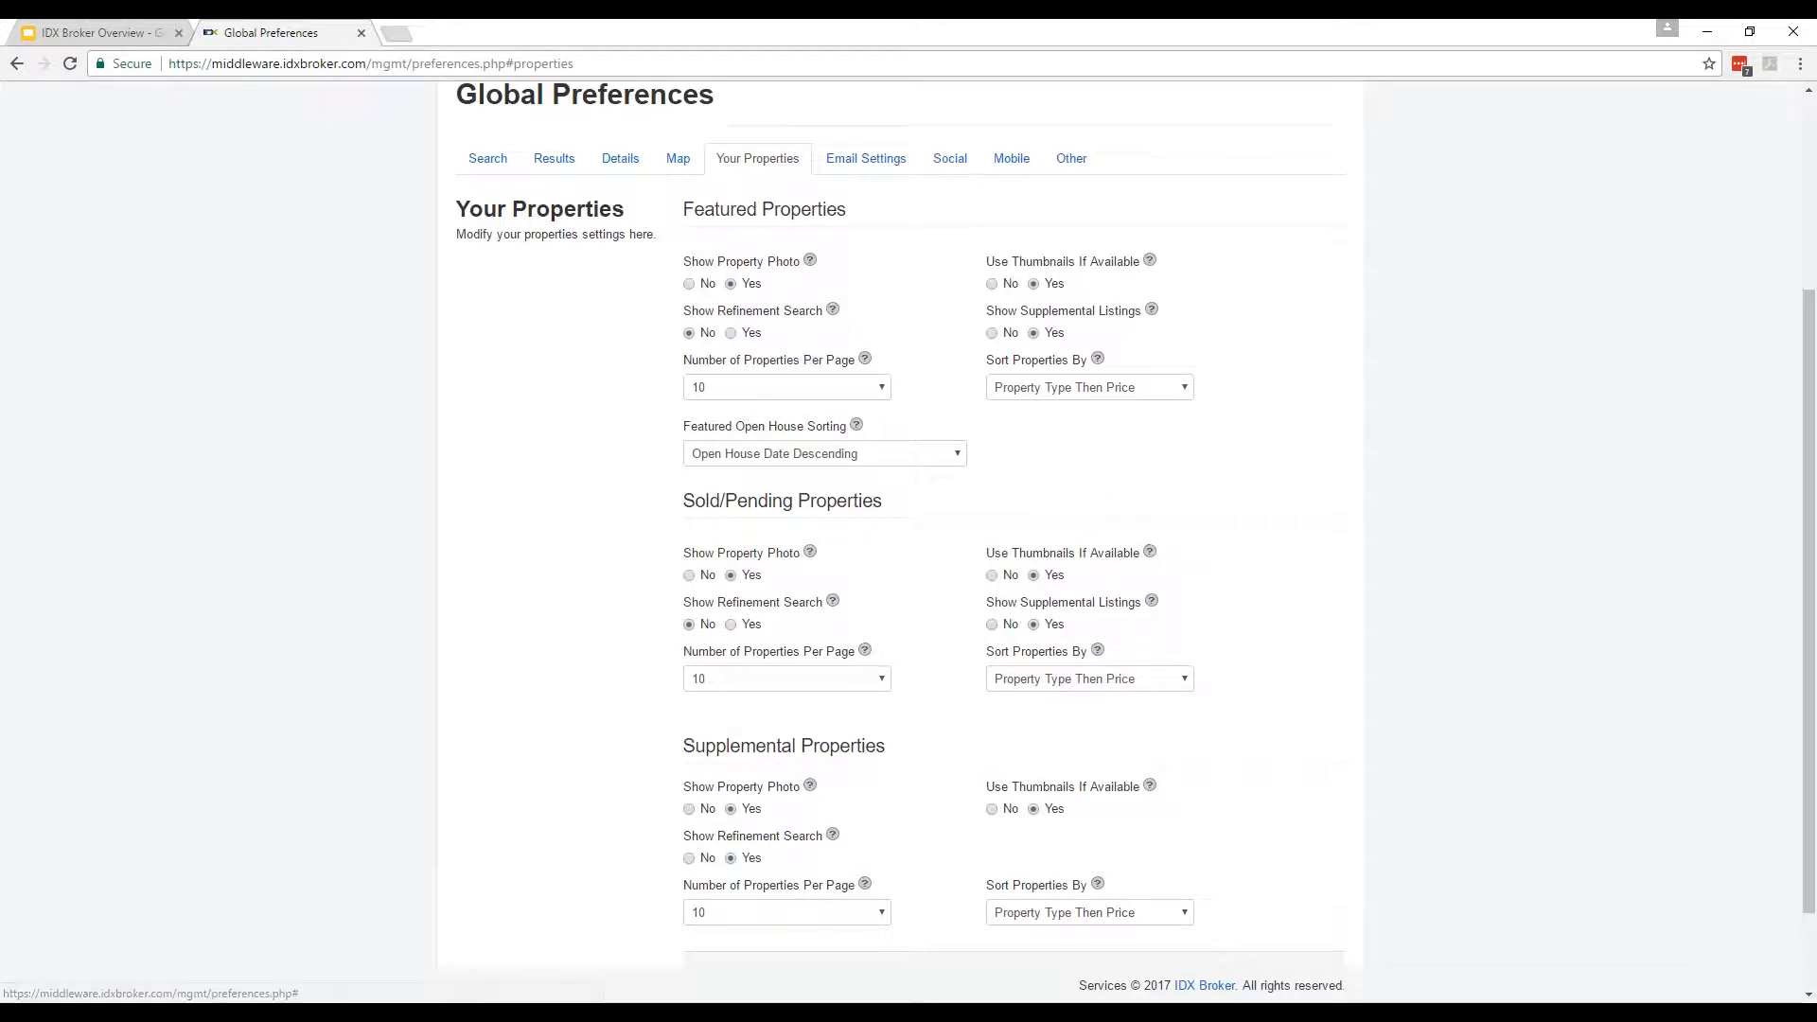
scroll(959, 444, "up", 1)
Open Email Settings and inspect the Carbon Copy Address field.
left_click(866, 255)
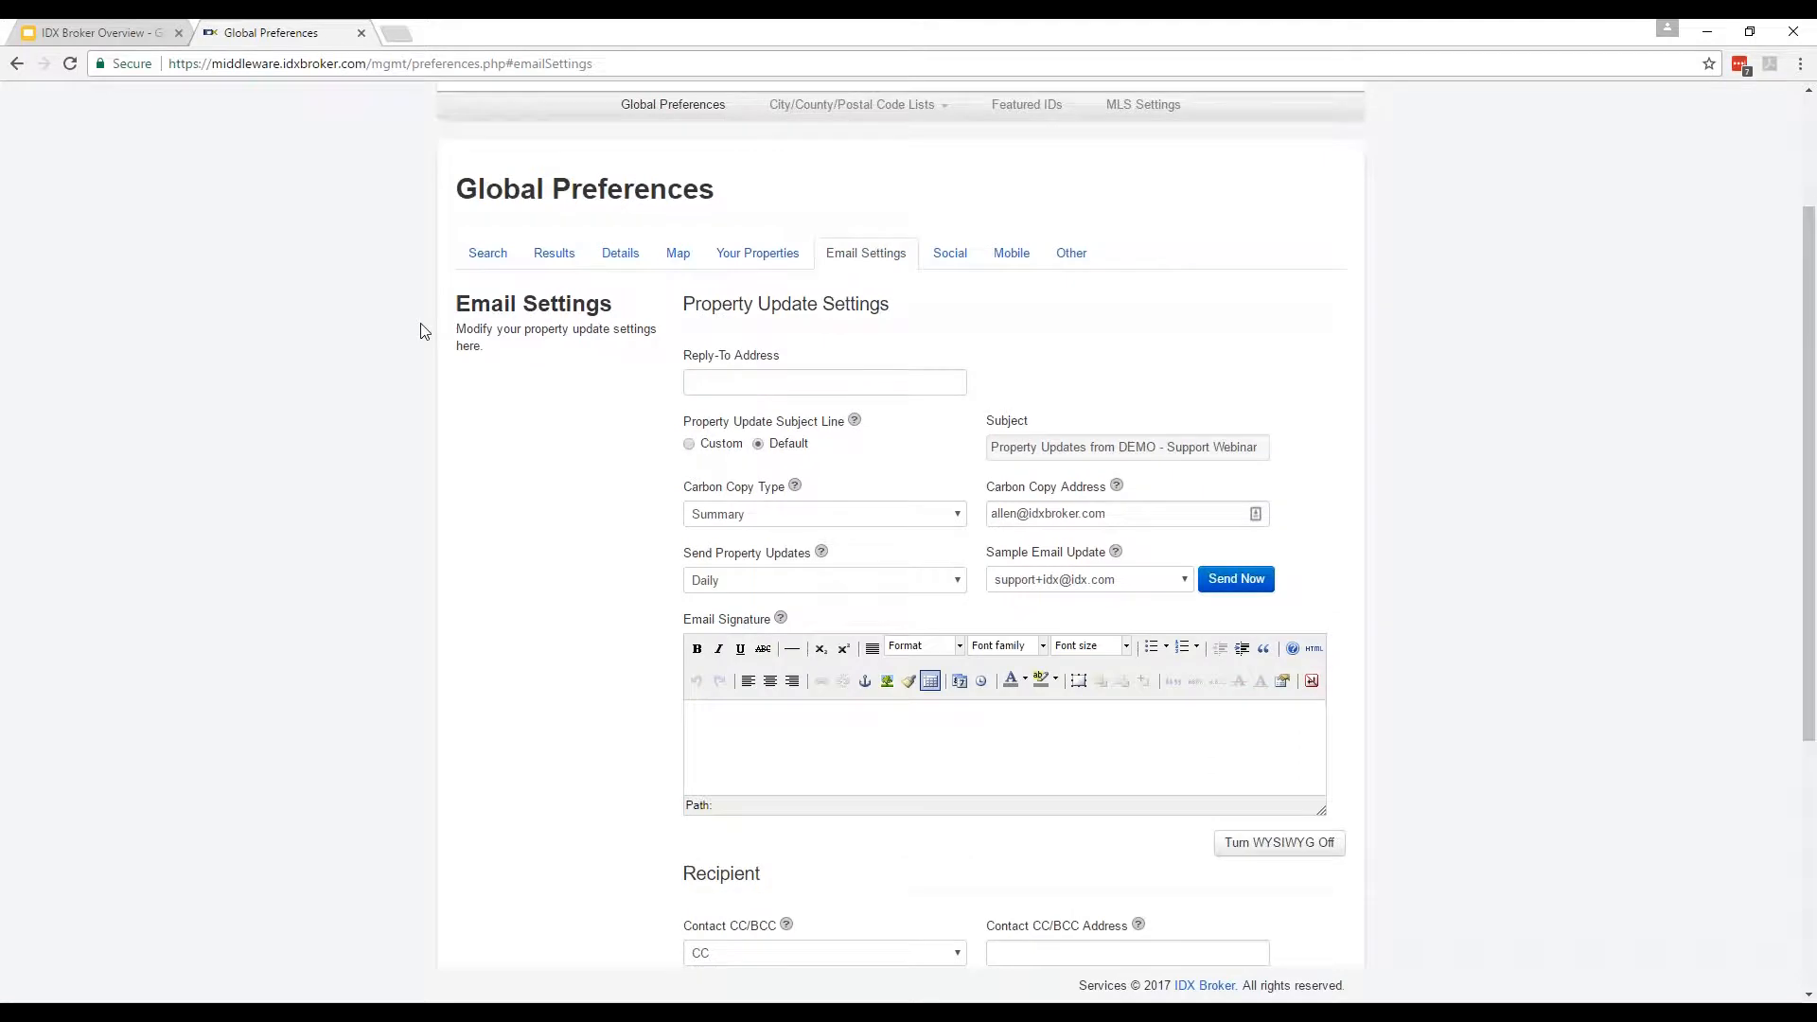
left_click(1117, 517)
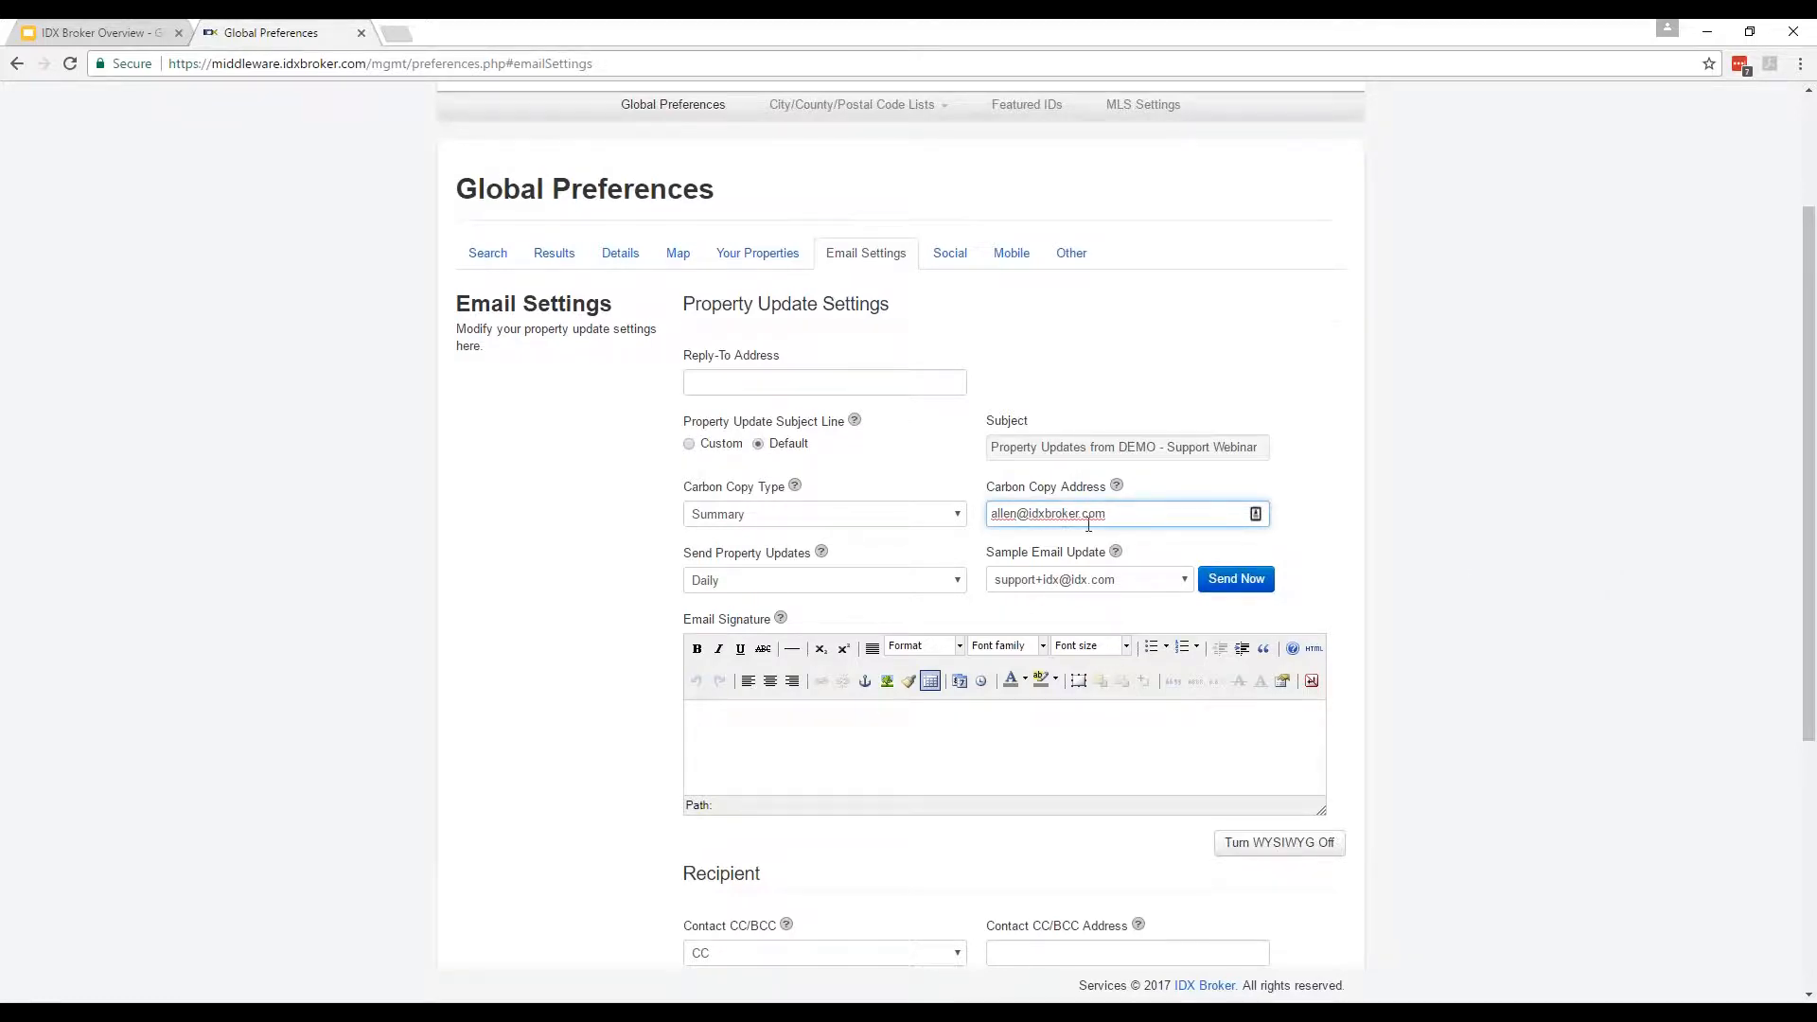
left_click_drag(1127, 514, 980, 503)
left_click(1208, 508)
Check the Contact Page, More Info, Home Valuation and Schedule Showing recipient fields, then go to Social.
scroll(1646, 738, "down", 4)
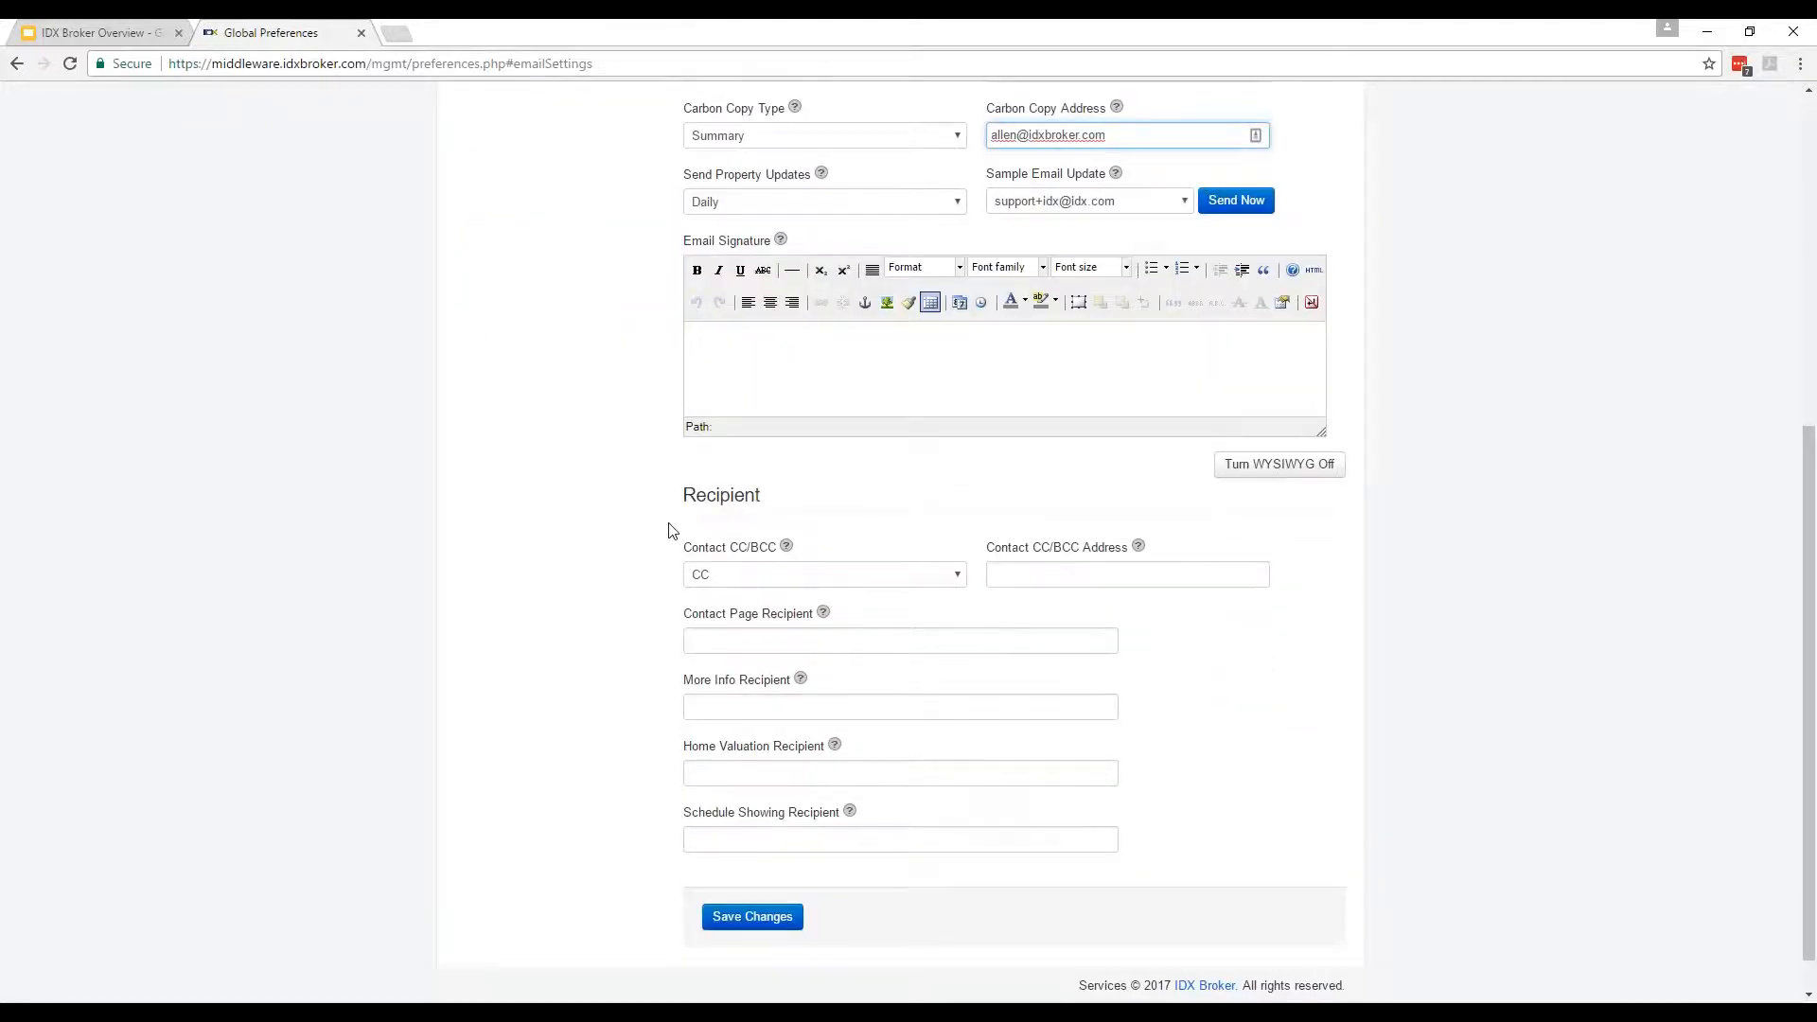
left_click(752, 648)
left_click(754, 710)
left_click(756, 774)
left_click(756, 846)
left_click(527, 662)
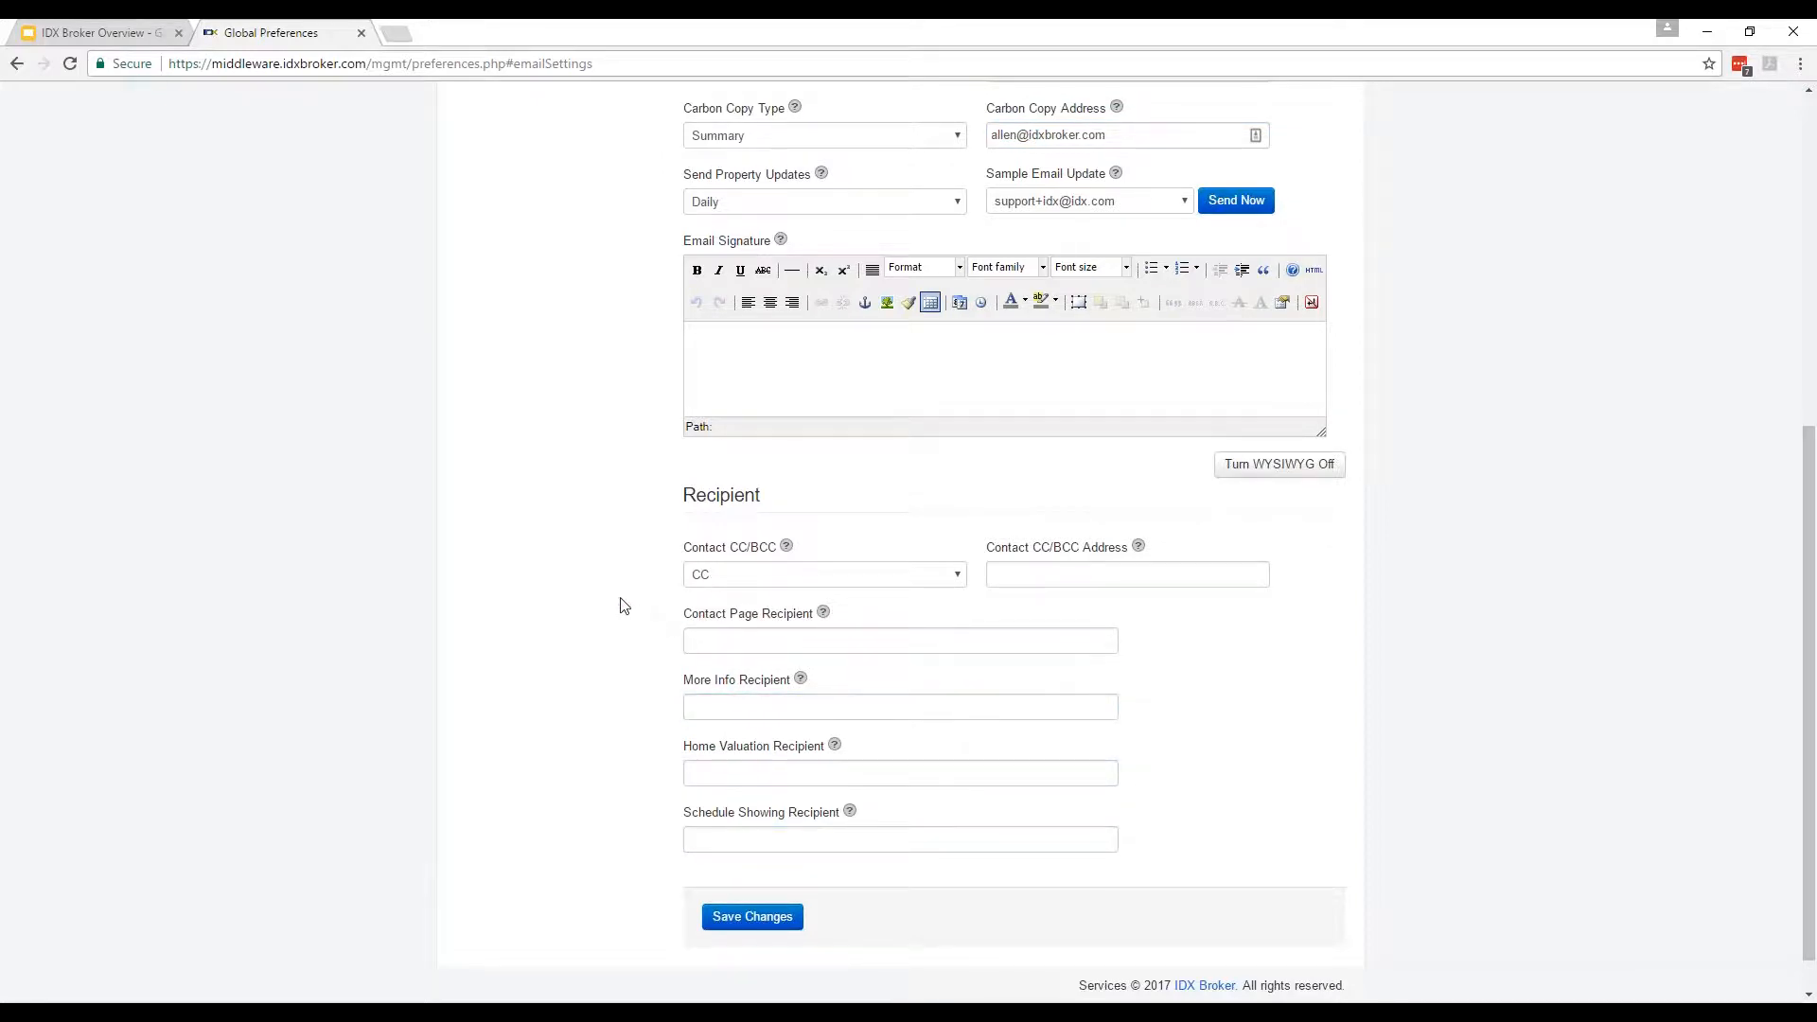
left_click(705, 774)
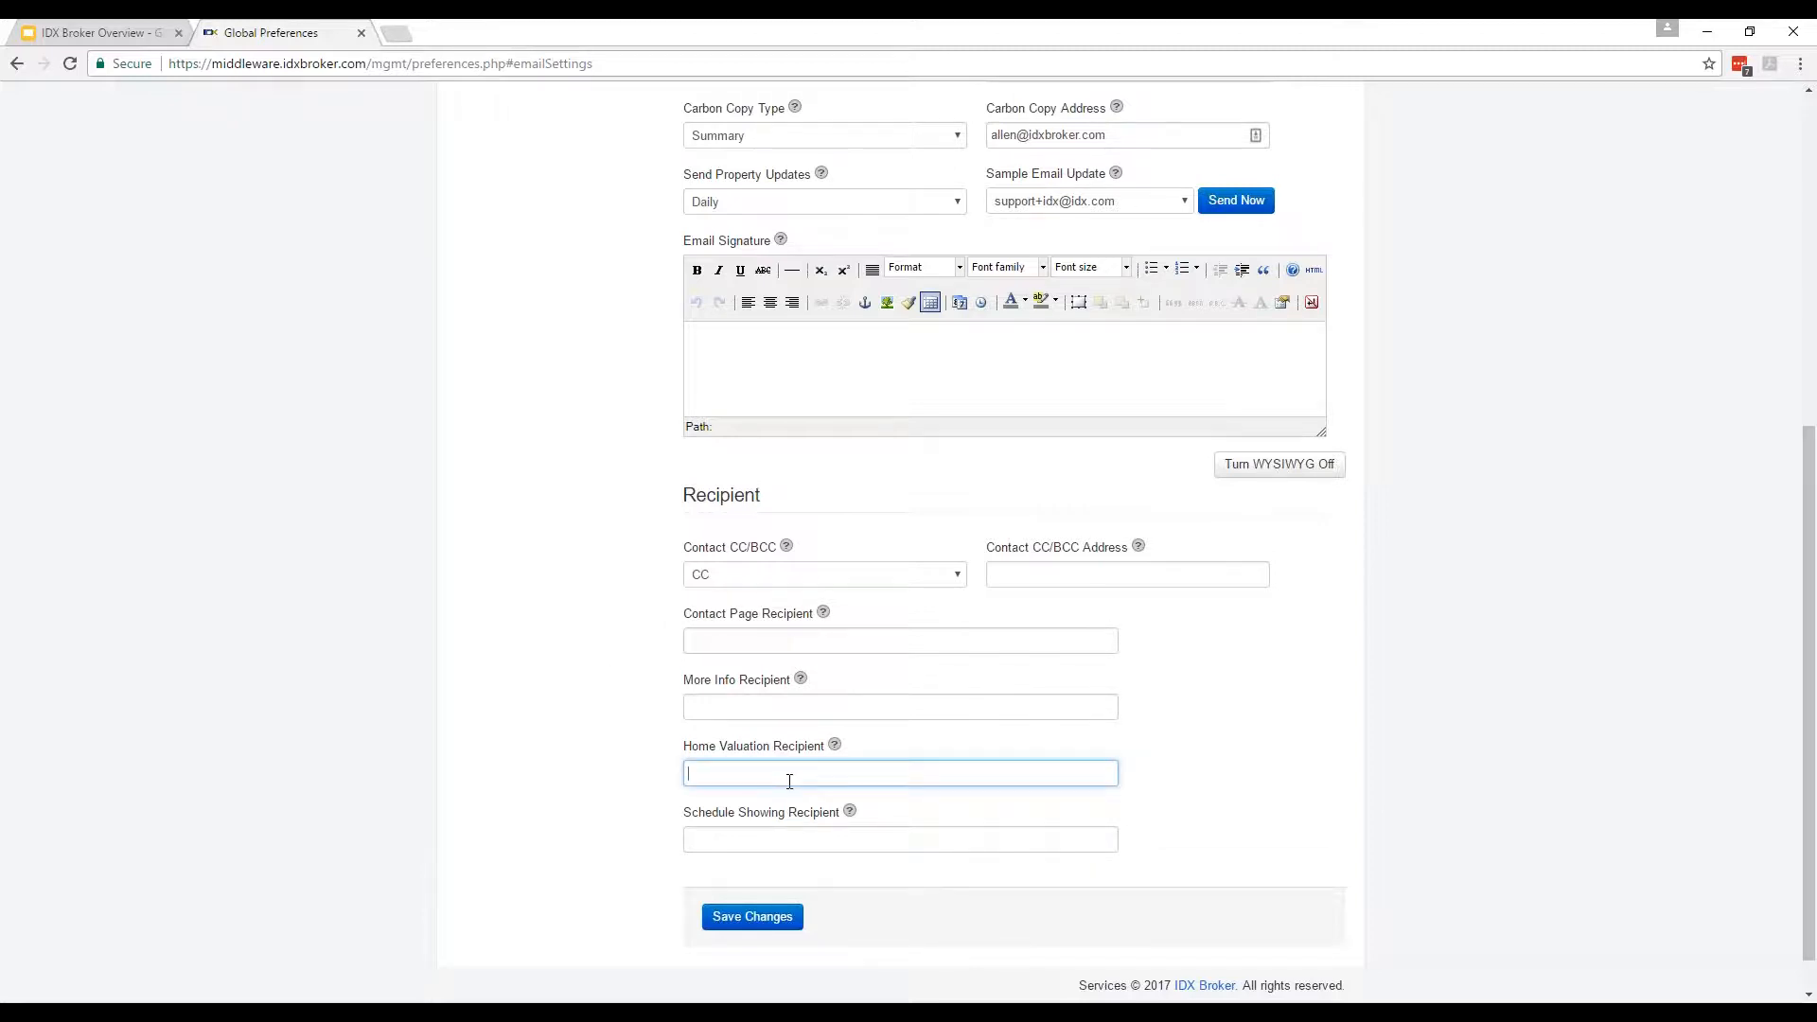
left_click_drag(610, 481, 1331, 859)
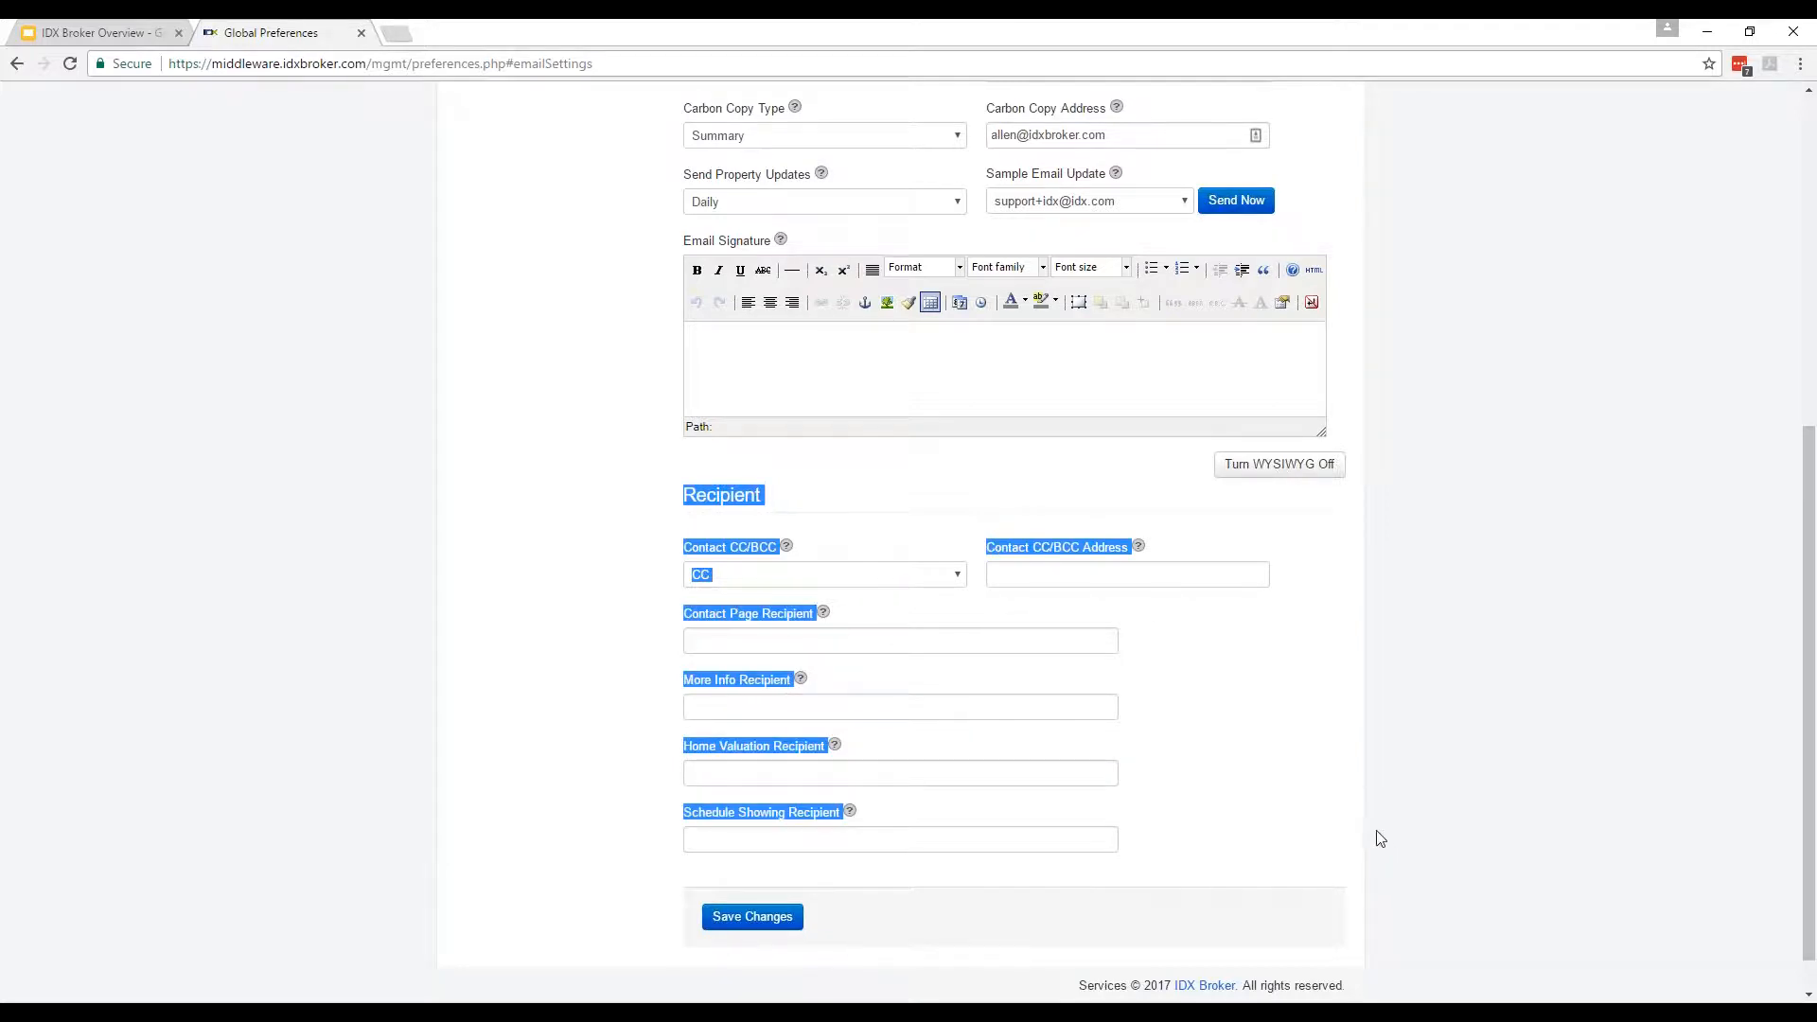
left_click(1323, 812)
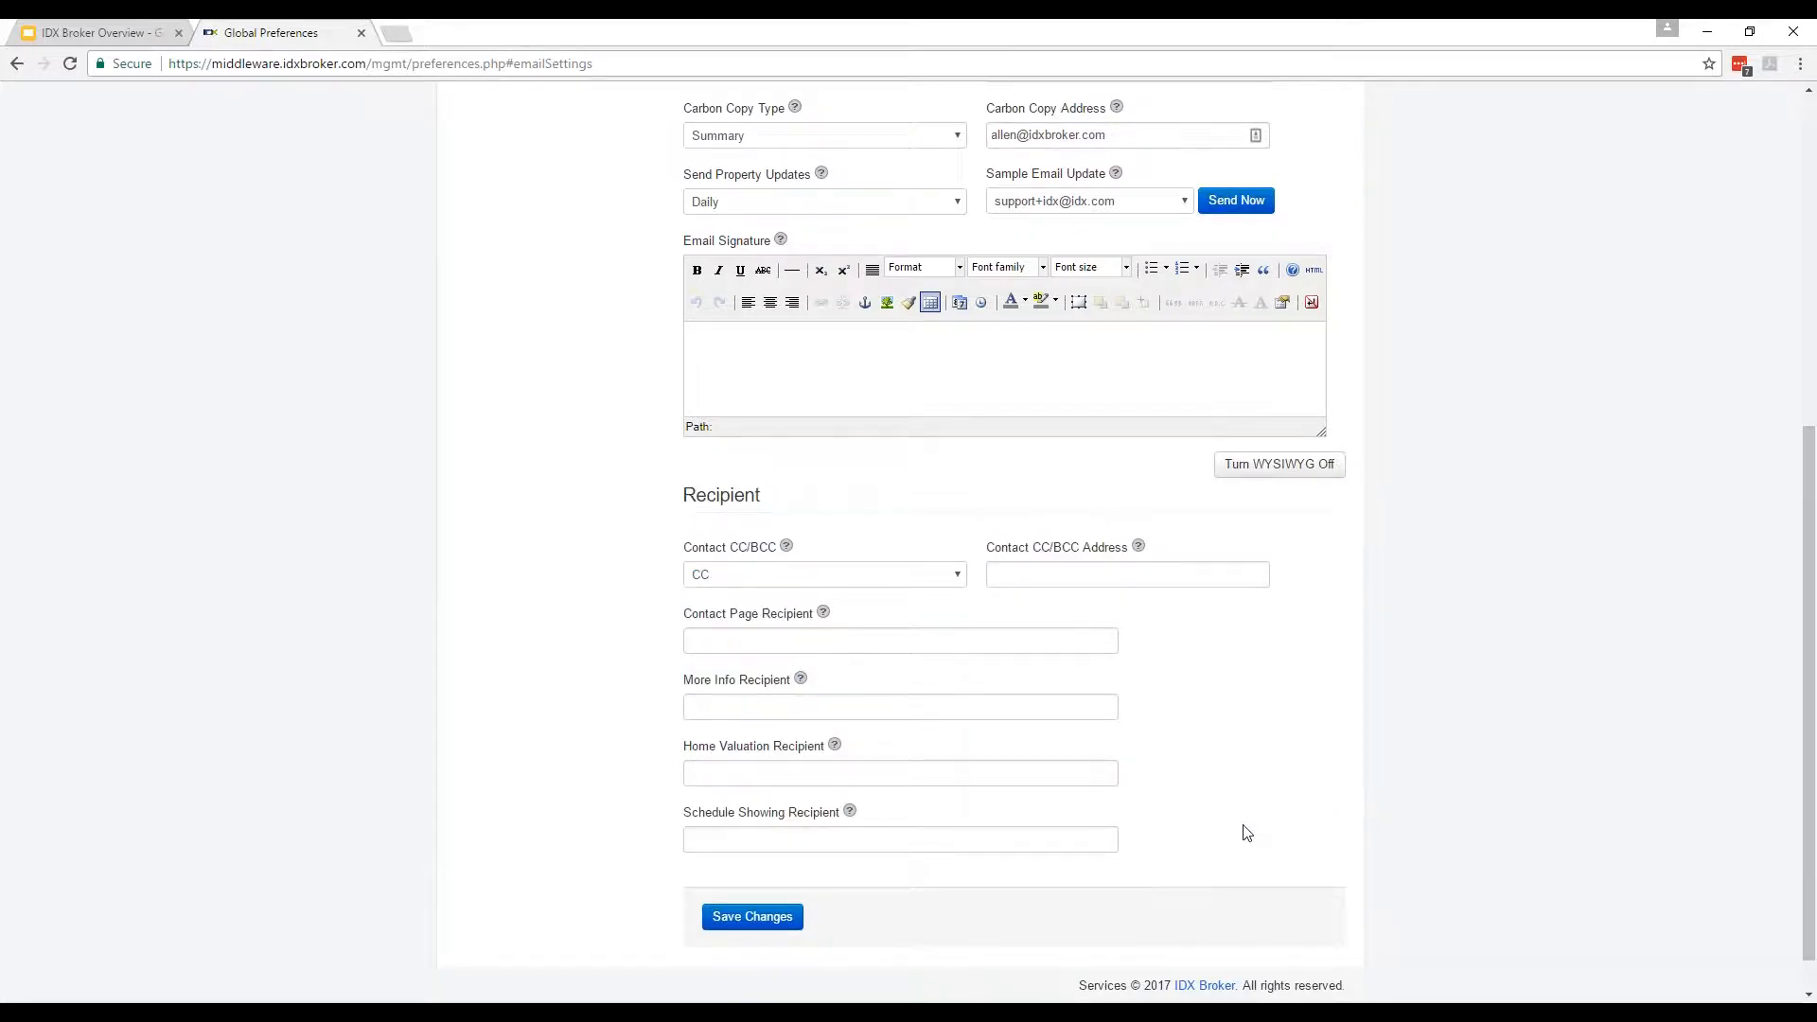
scroll(571, 702, "up", 6)
left_click(949, 442)
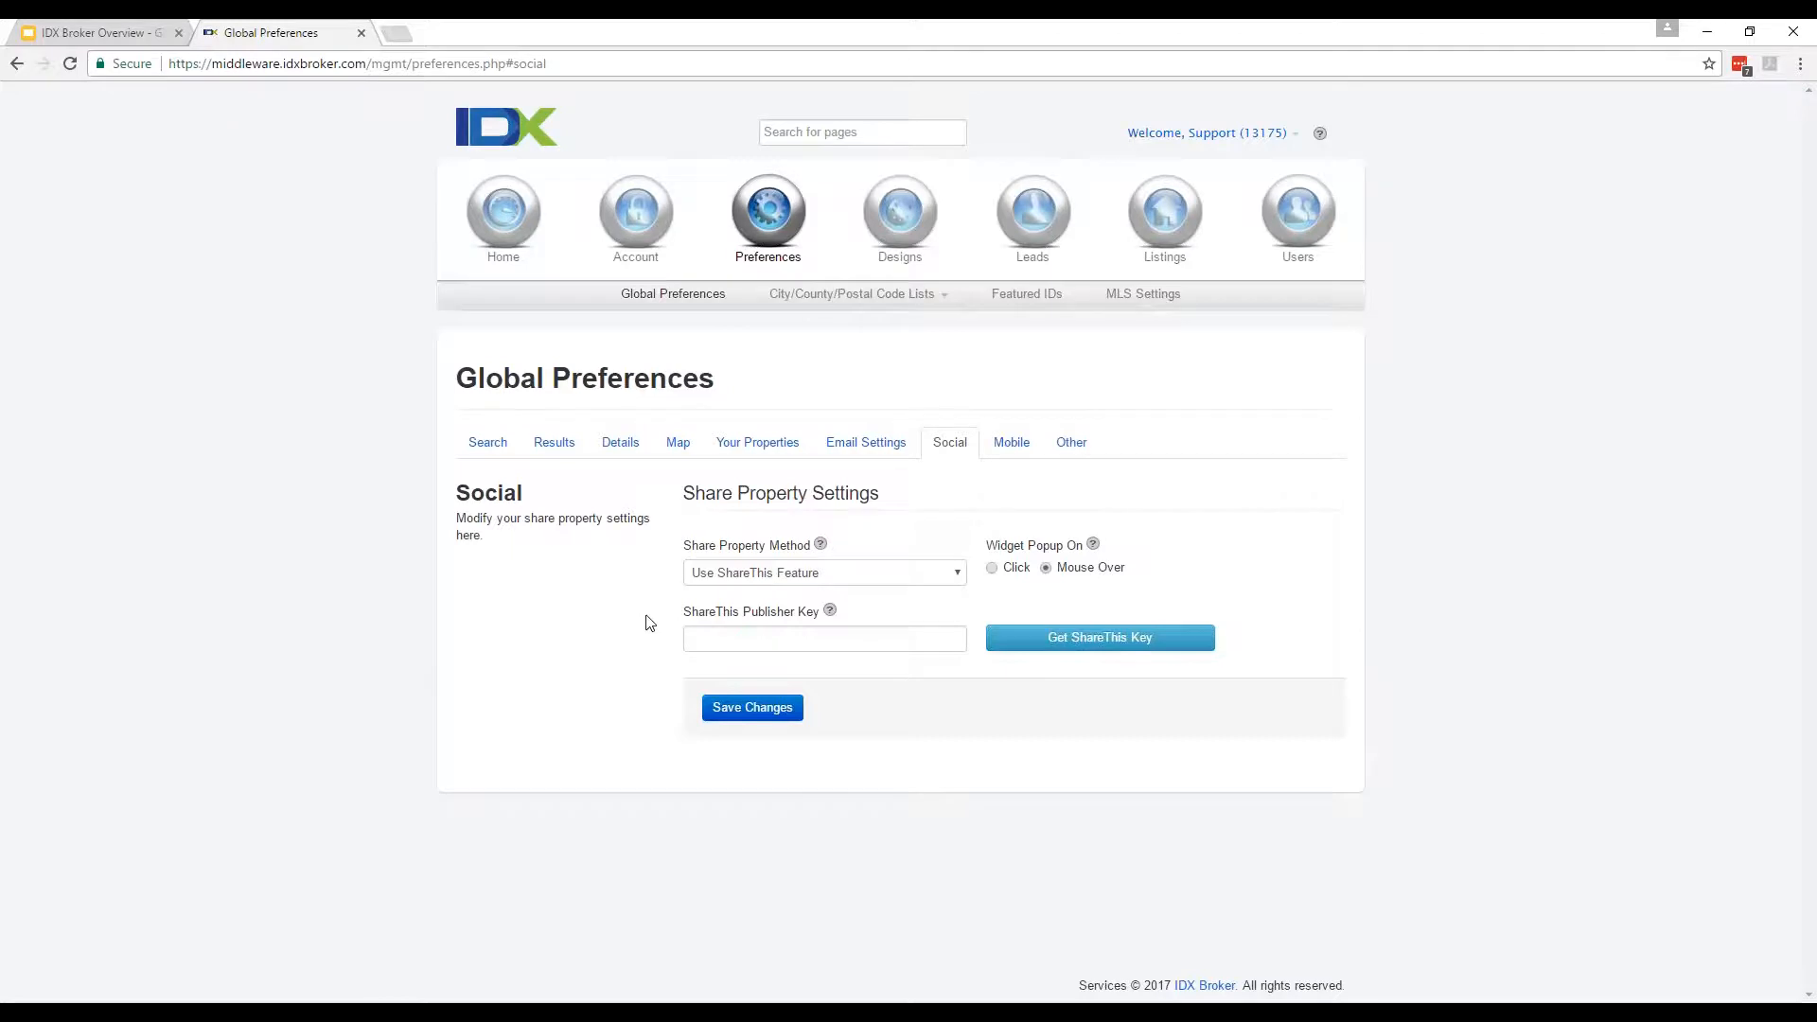
Leave Share Property Method on ShareThis, check the Publisher Key field, and go to Mobile settings.
left_click(792, 566)
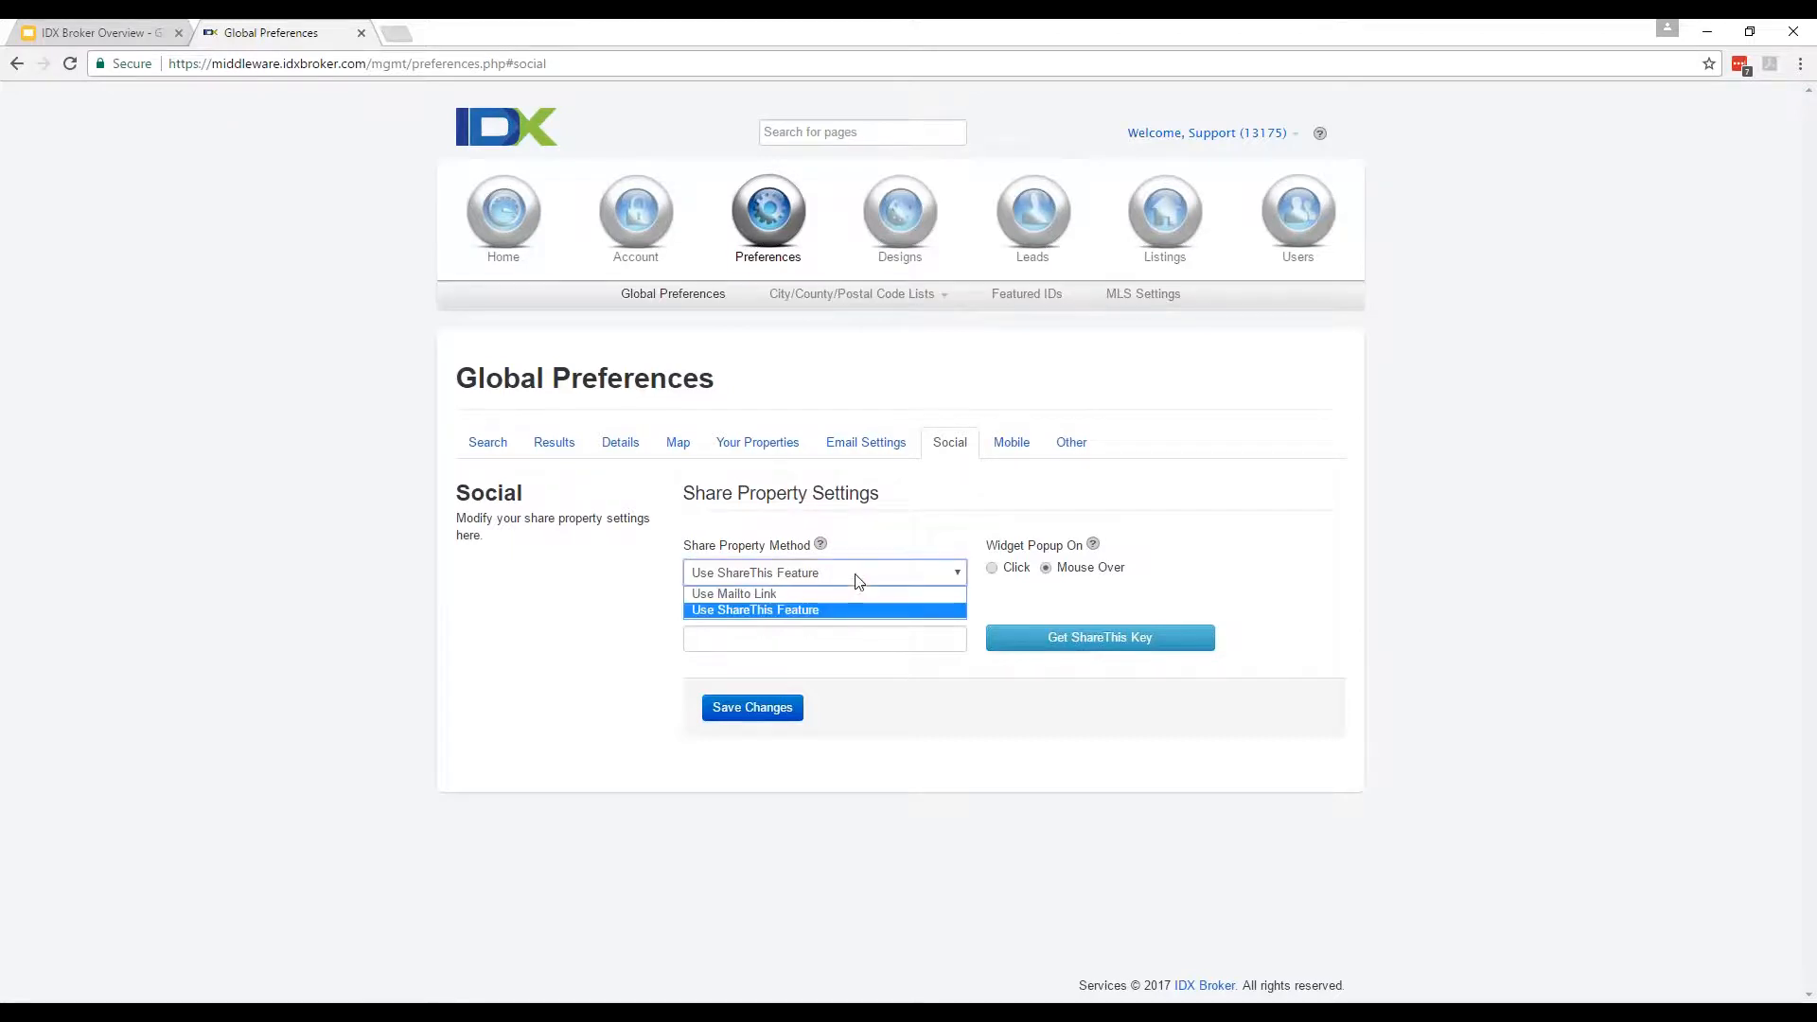
left_click(1380, 575)
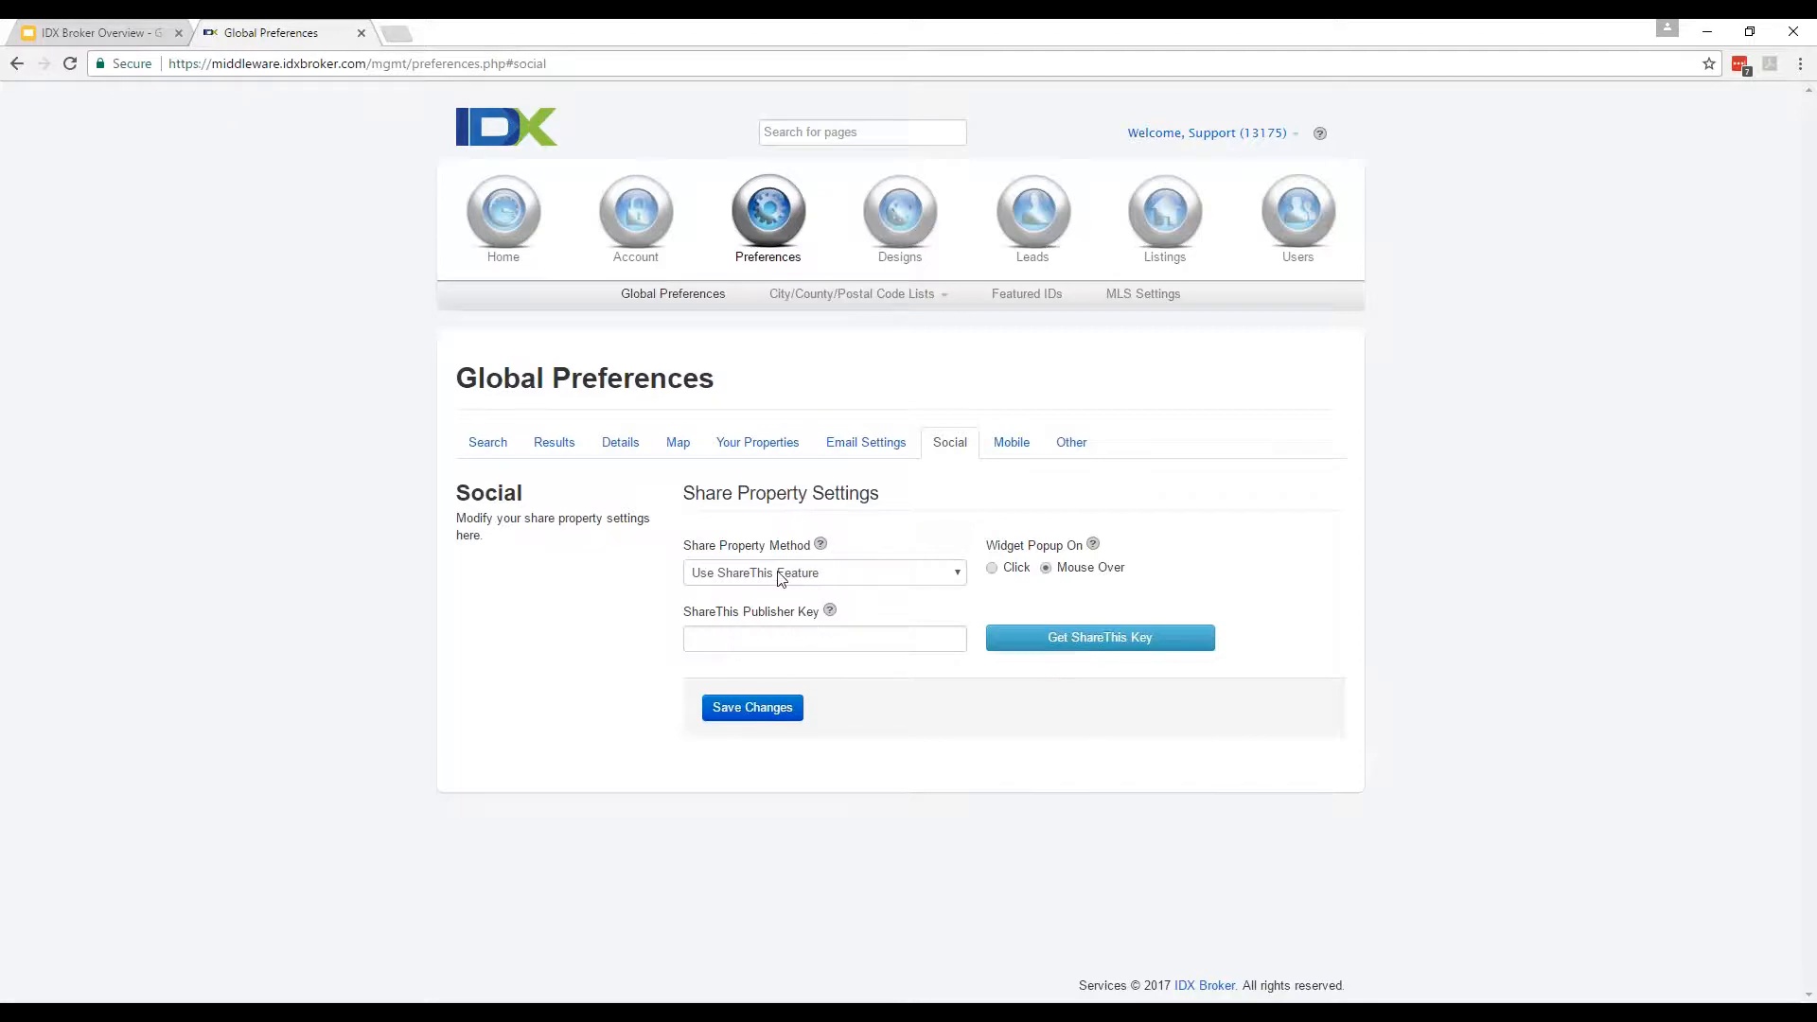
left_click(798, 635)
left_click(605, 638)
left_click(1030, 444)
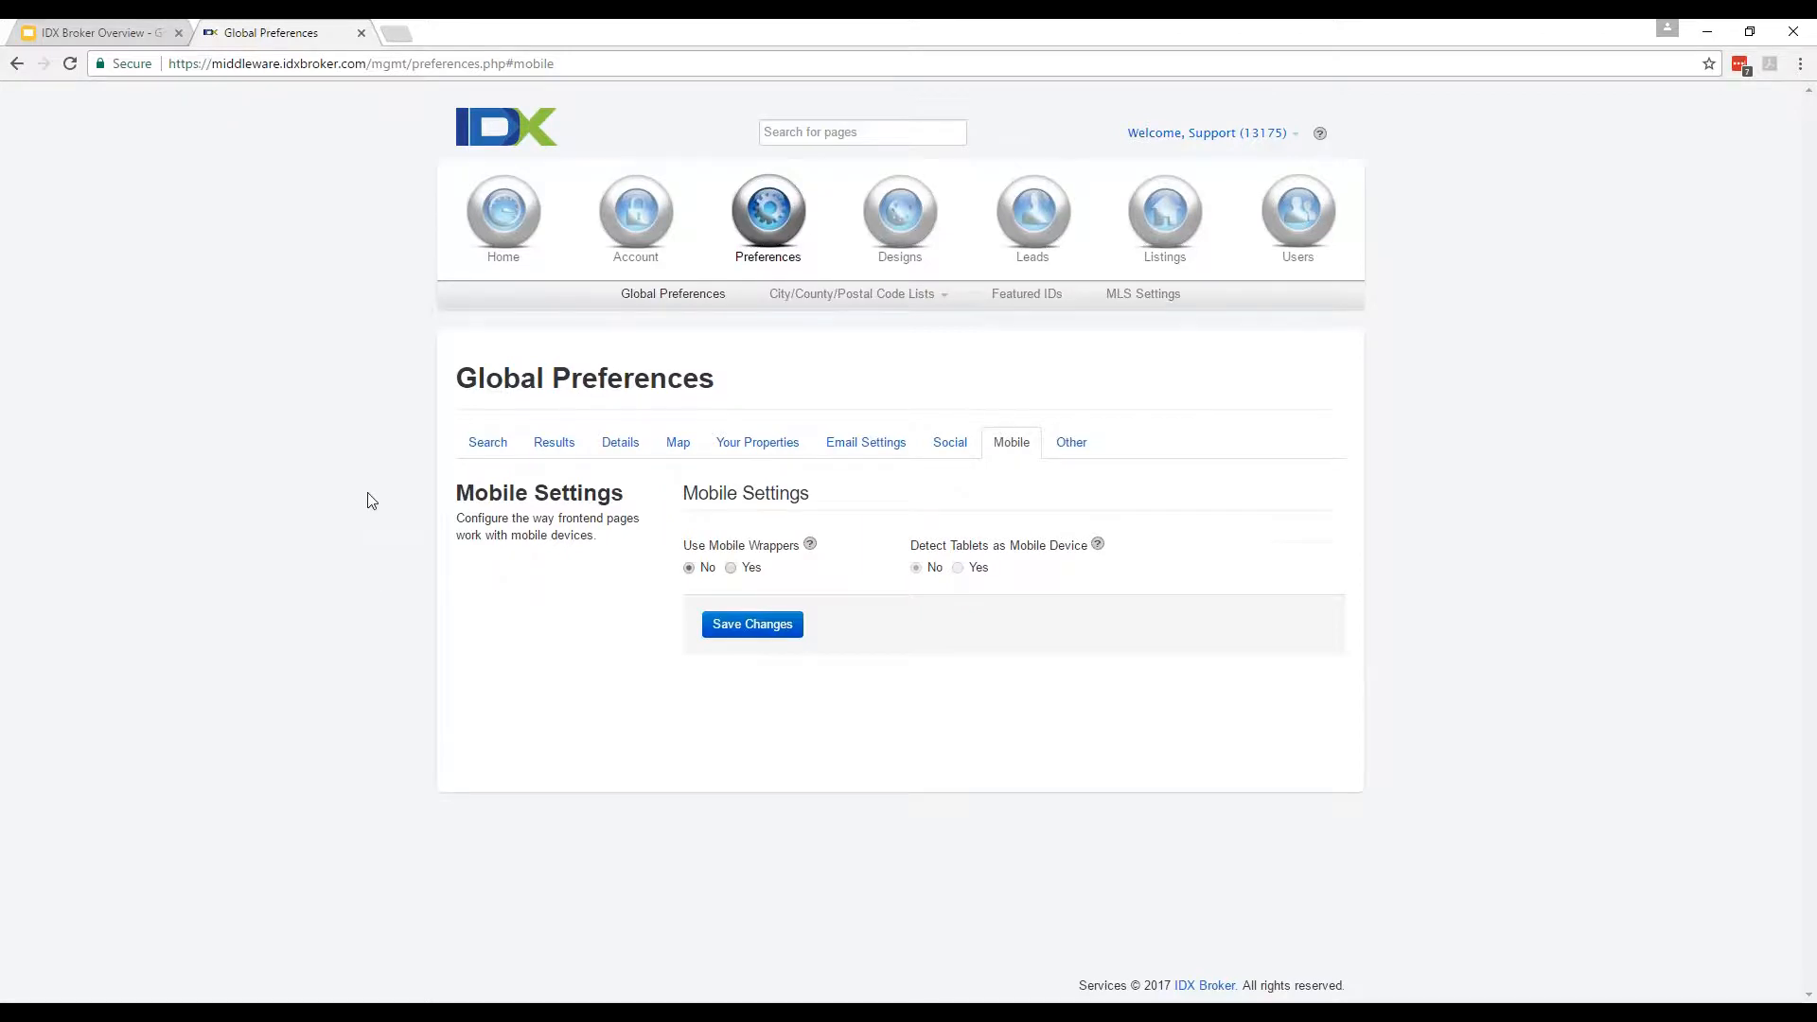
Scroll through the Other settings down to the Mortgage Calculator defaults and back up.
left_click(1072, 442)
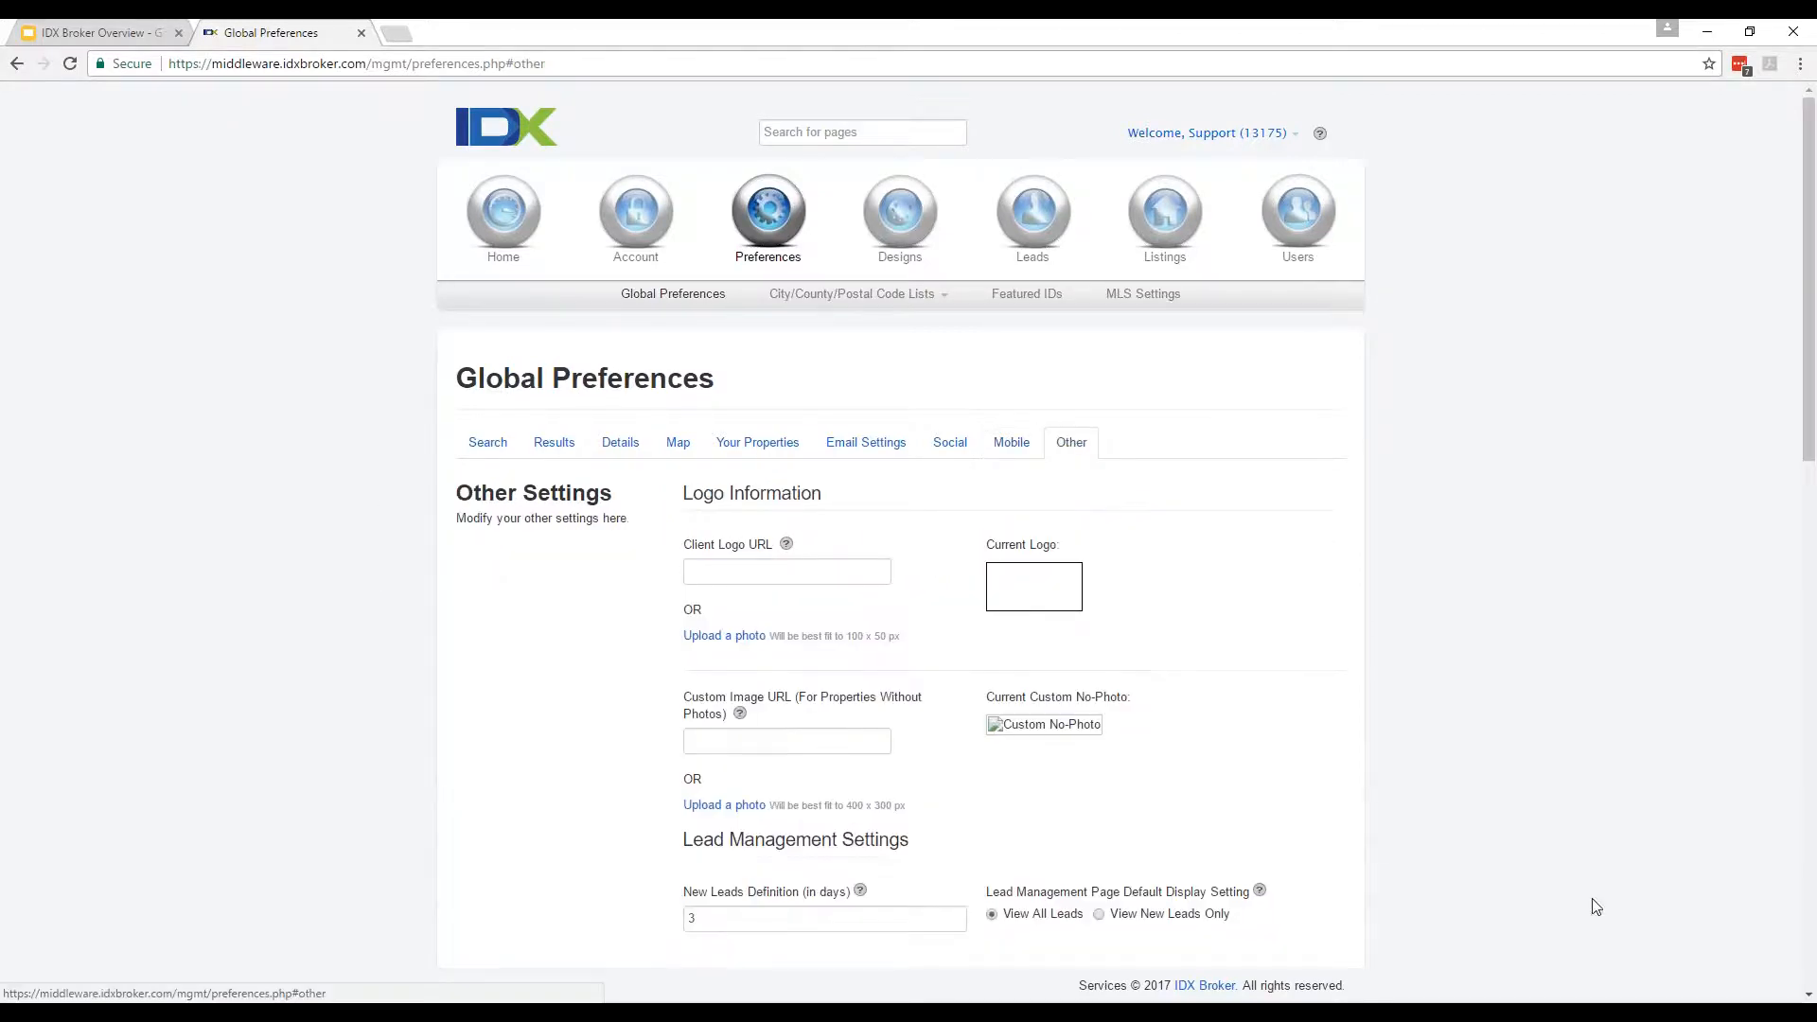
scroll(1380, 844, "down", 1)
scroll(1380, 844, "down", 3)
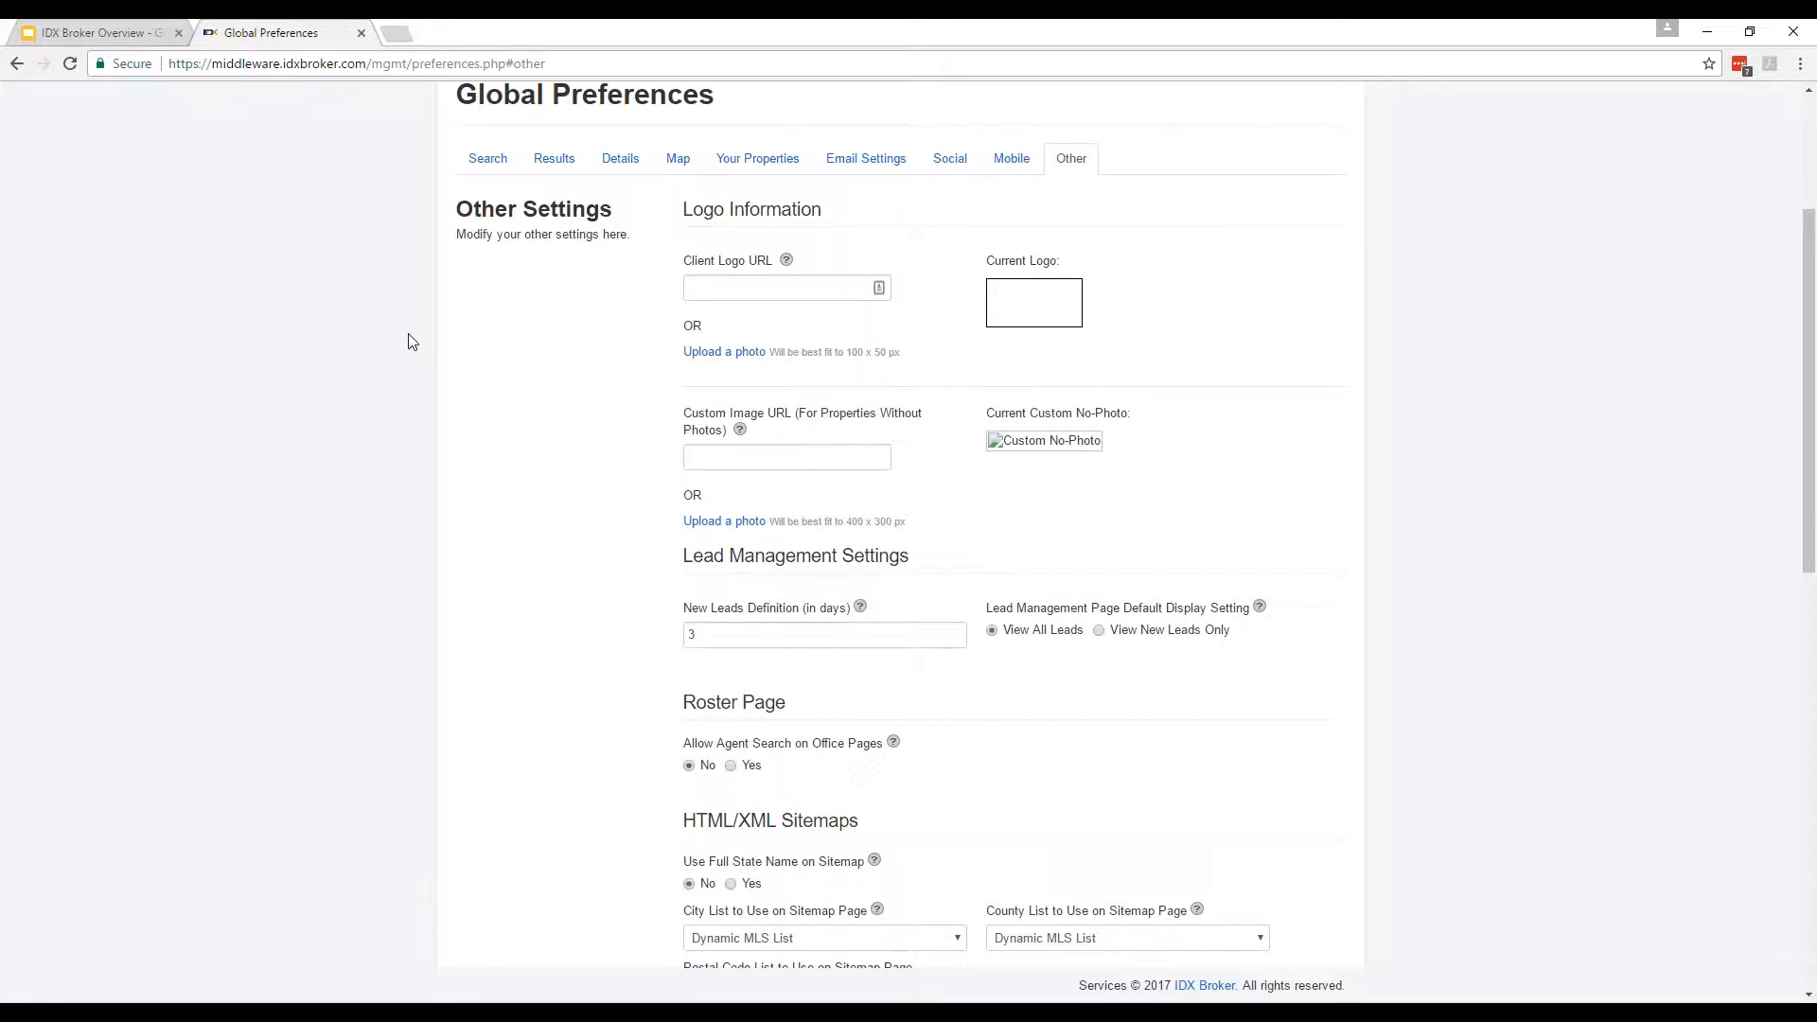
scroll(415, 342, "down", 2)
scroll(415, 343, "down", 8)
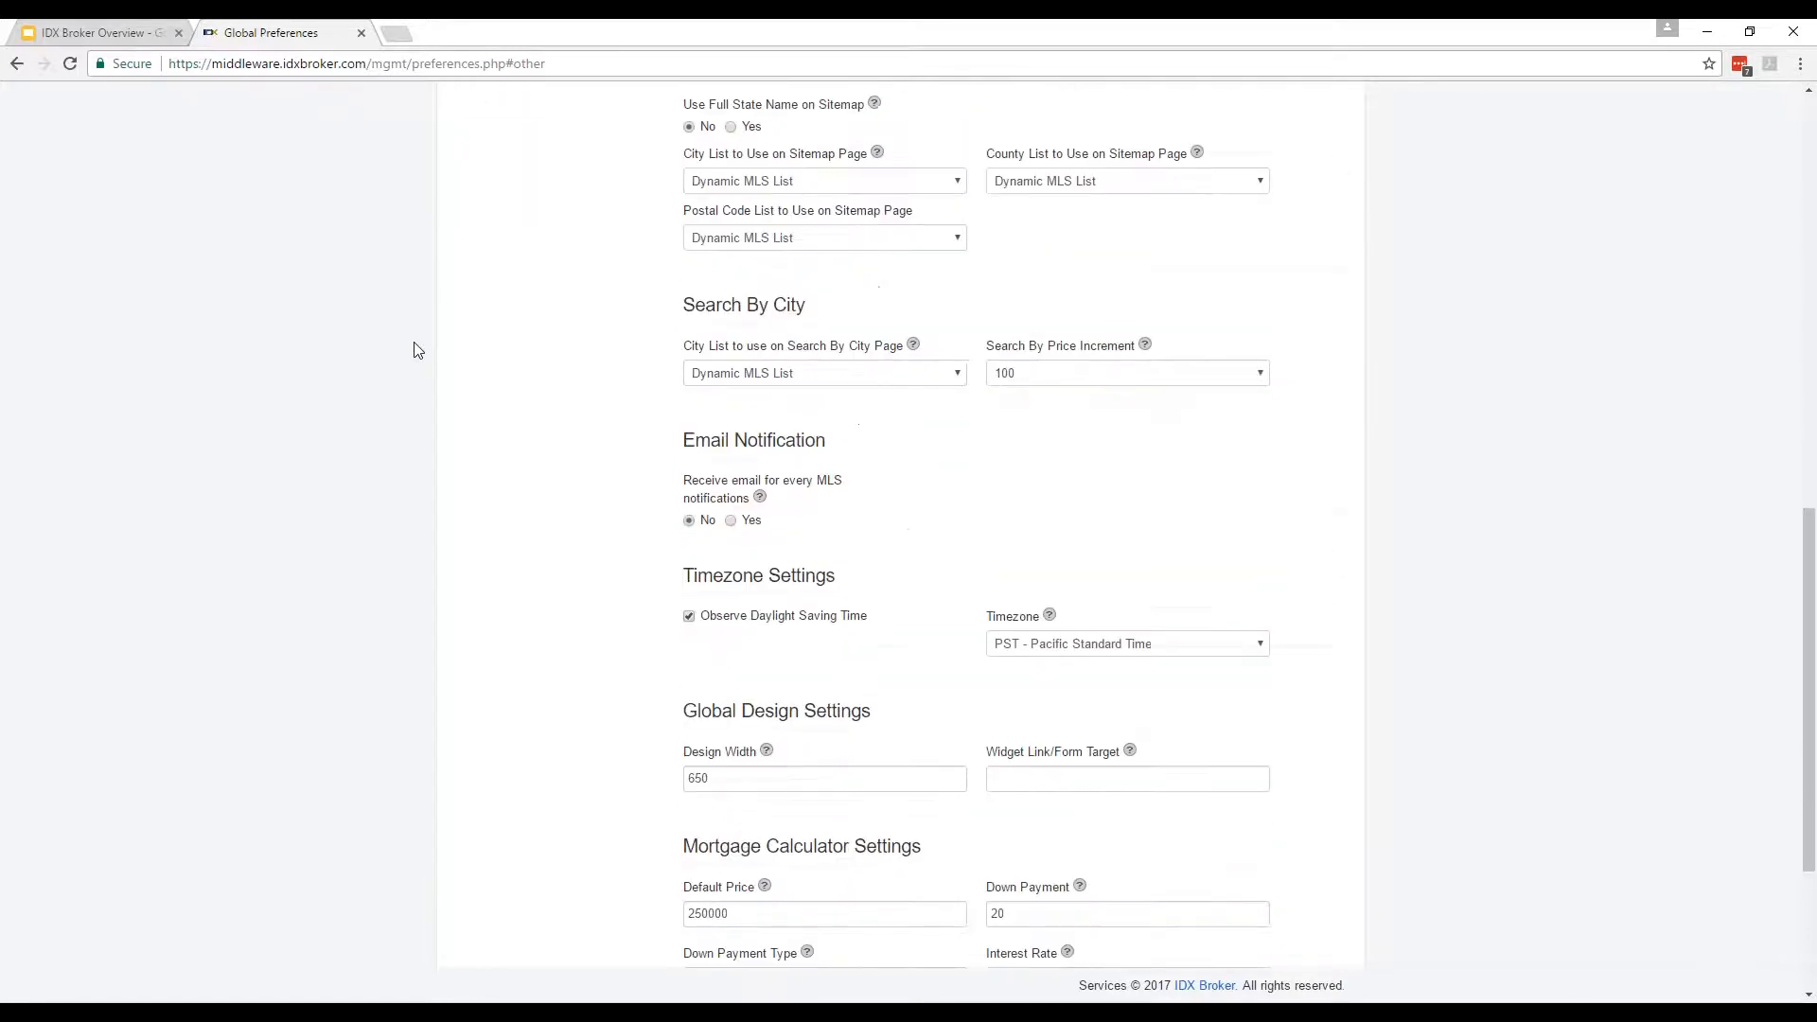
scroll(418, 370, "down", 1)
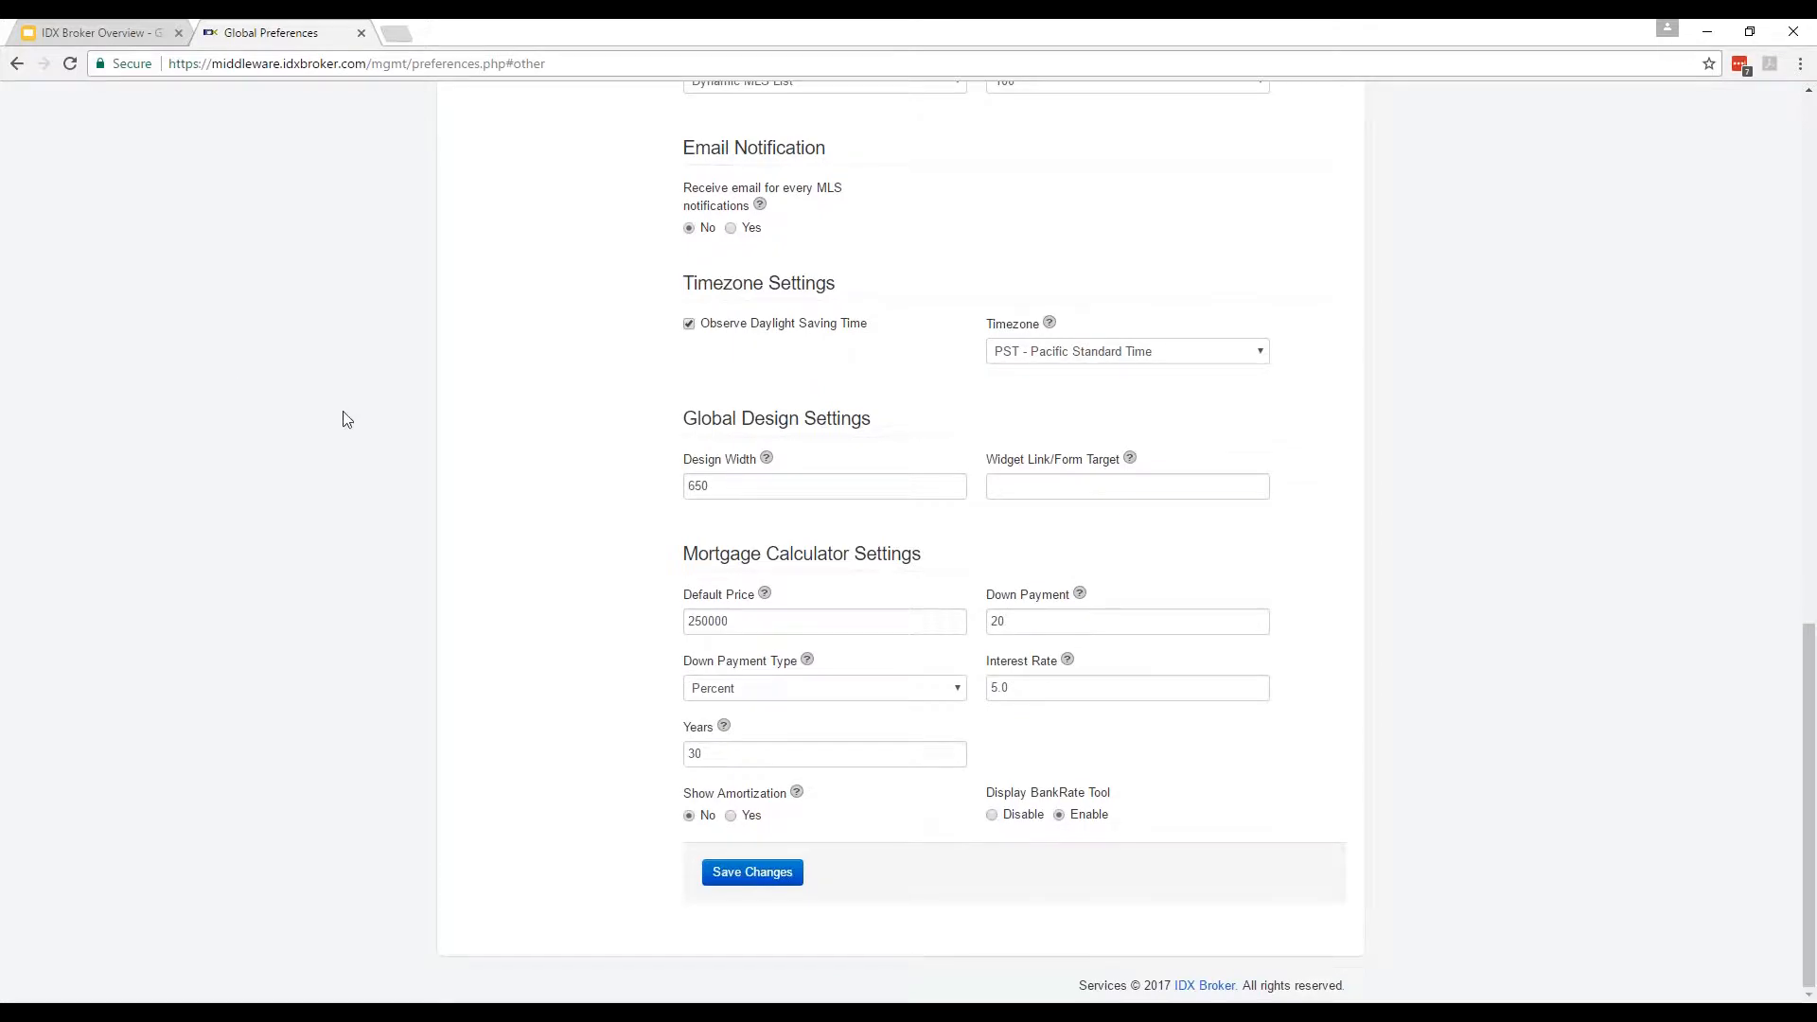
scroll(347, 420, "up", 11)
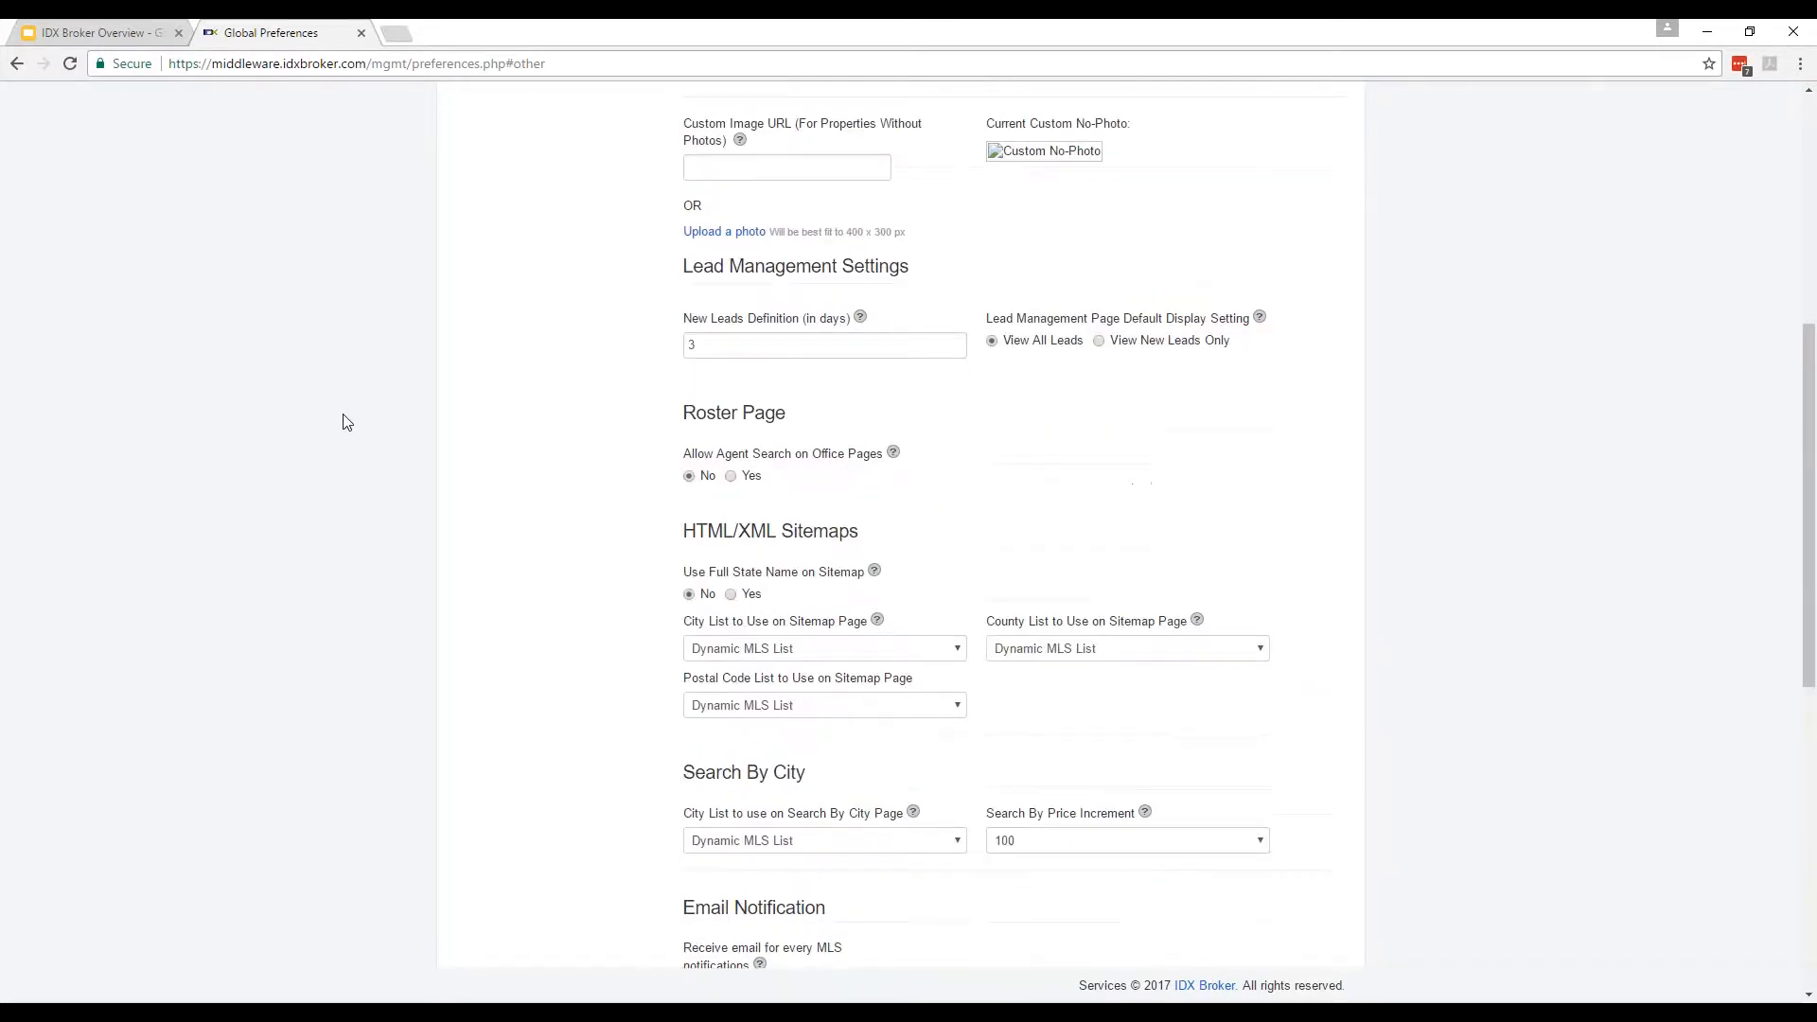
scroll(347, 420, "up", 3)
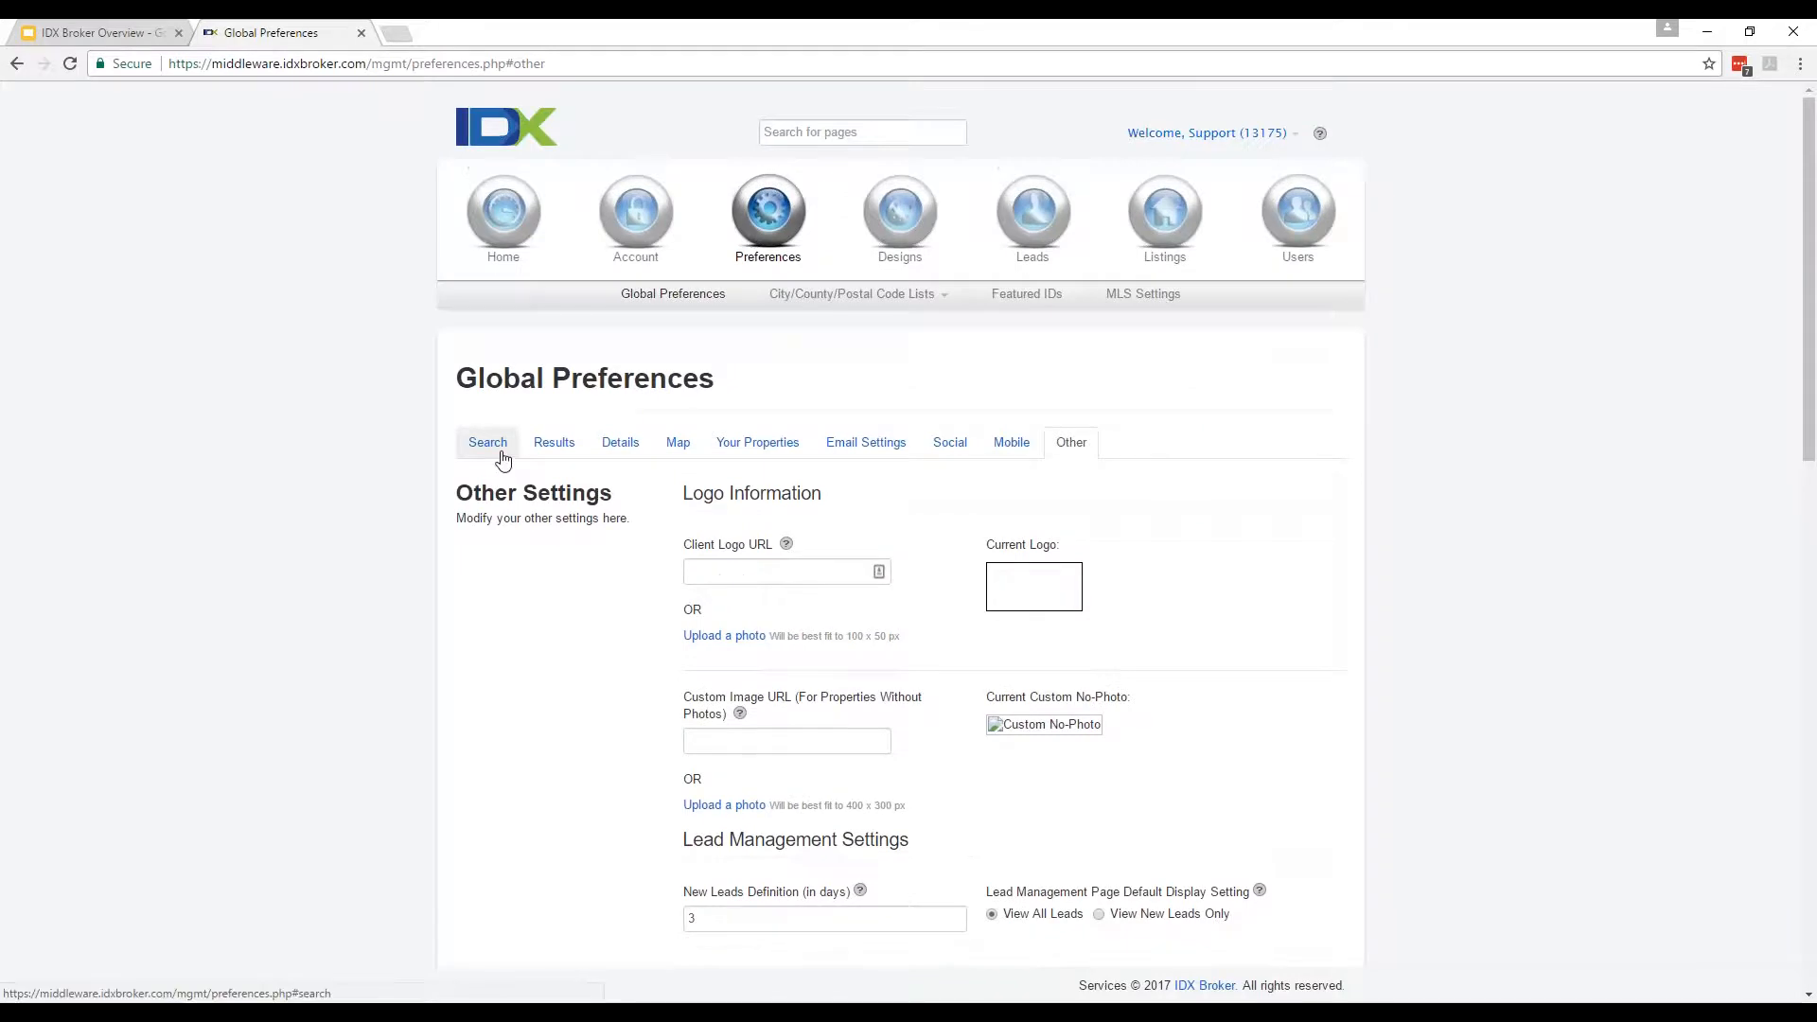
Return to the Search tab, then open Lead Registration Preferences from the Leads menu.
left_click(496, 447)
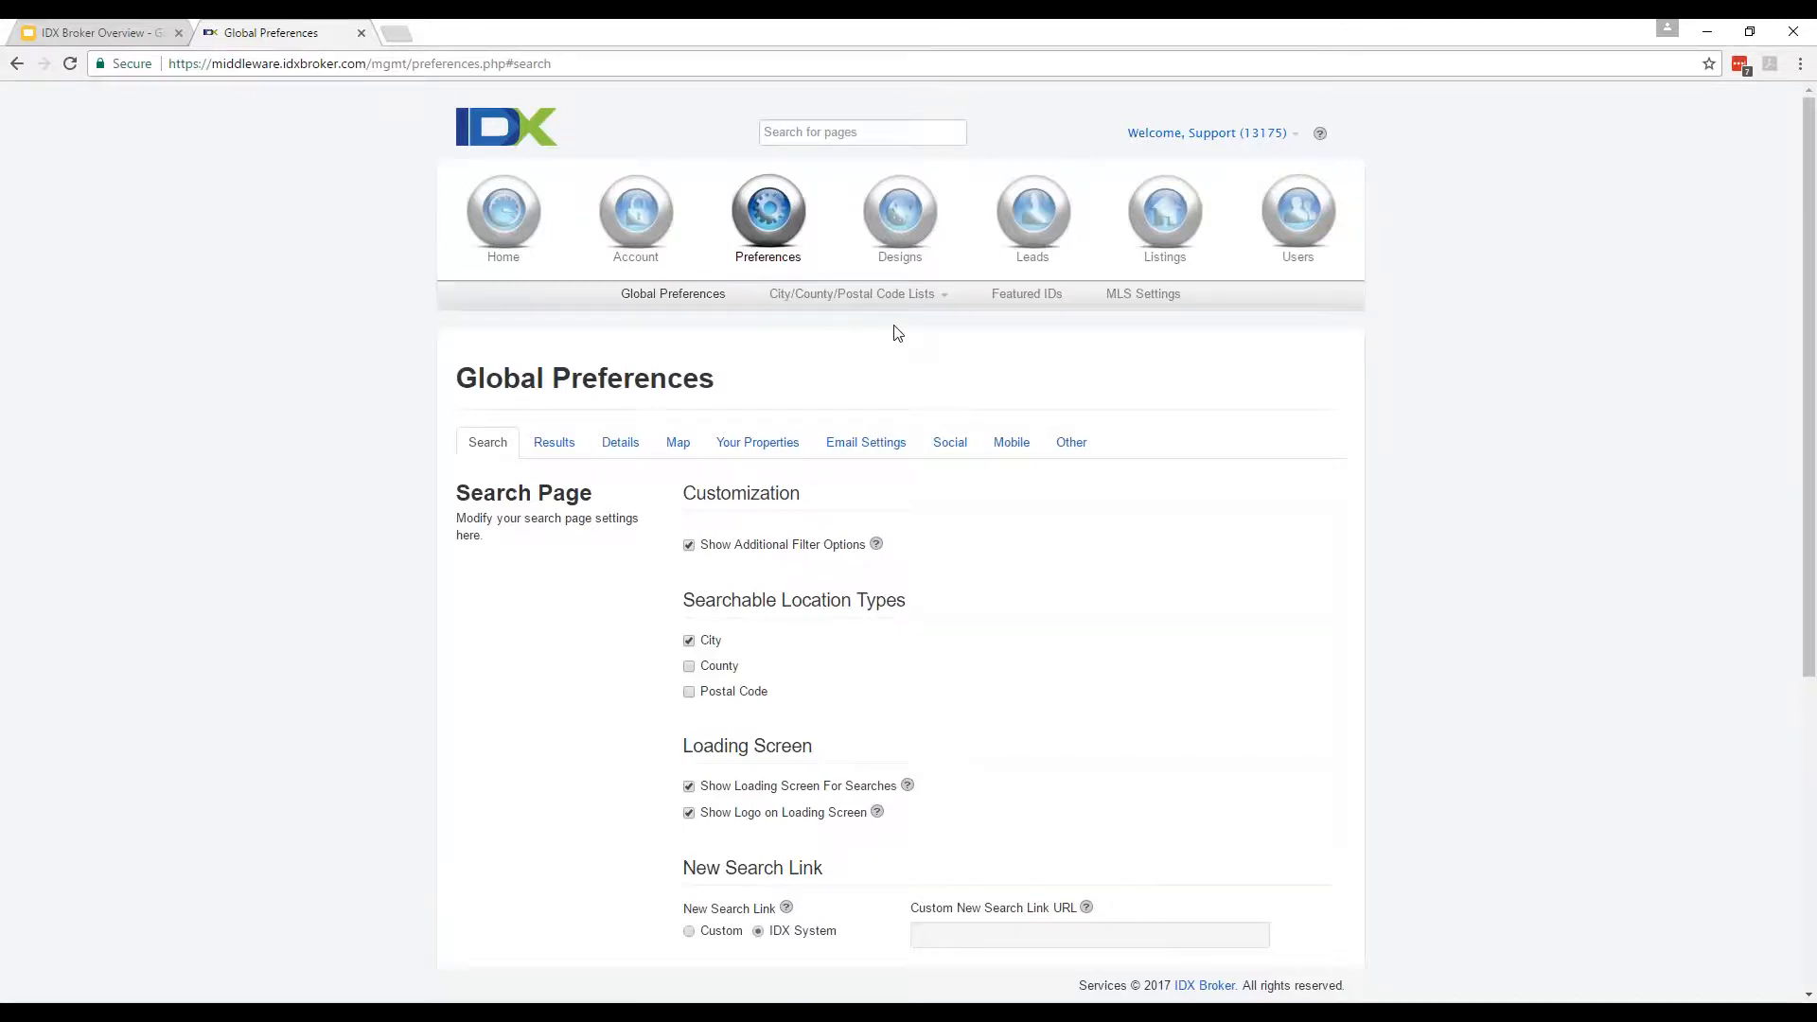
mouse_move(1004, 274)
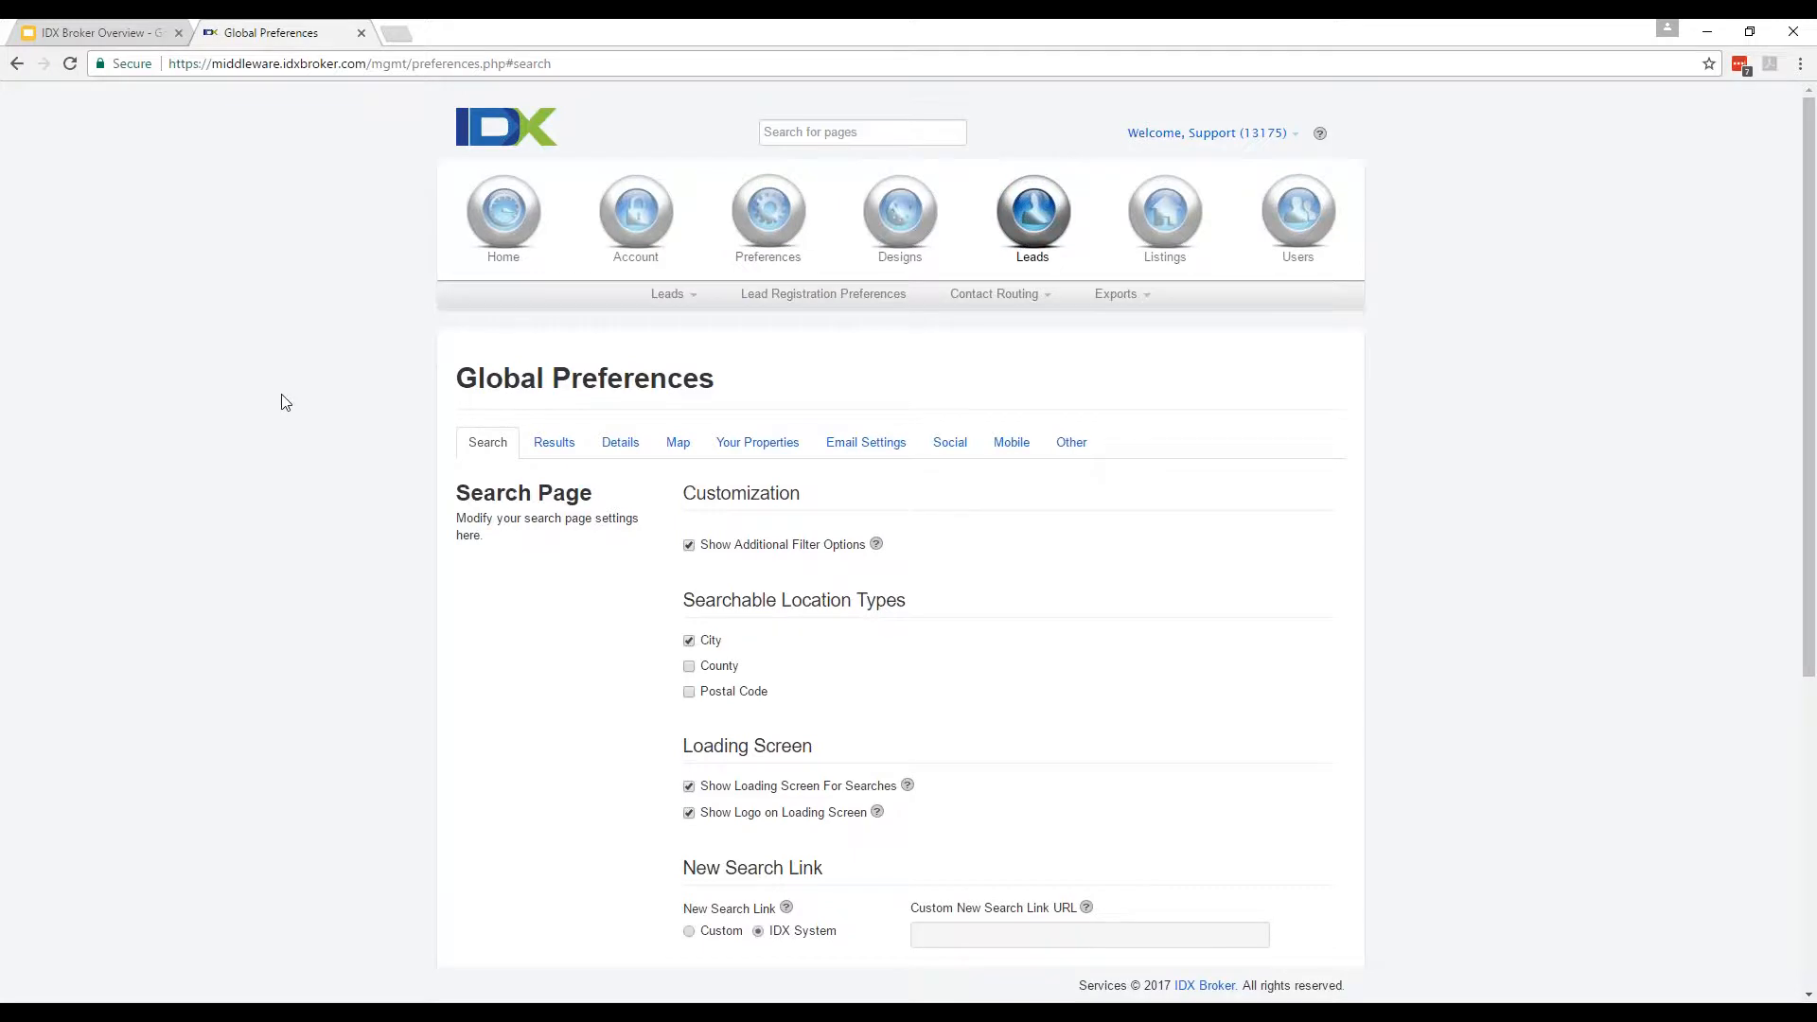
left_click(809, 305)
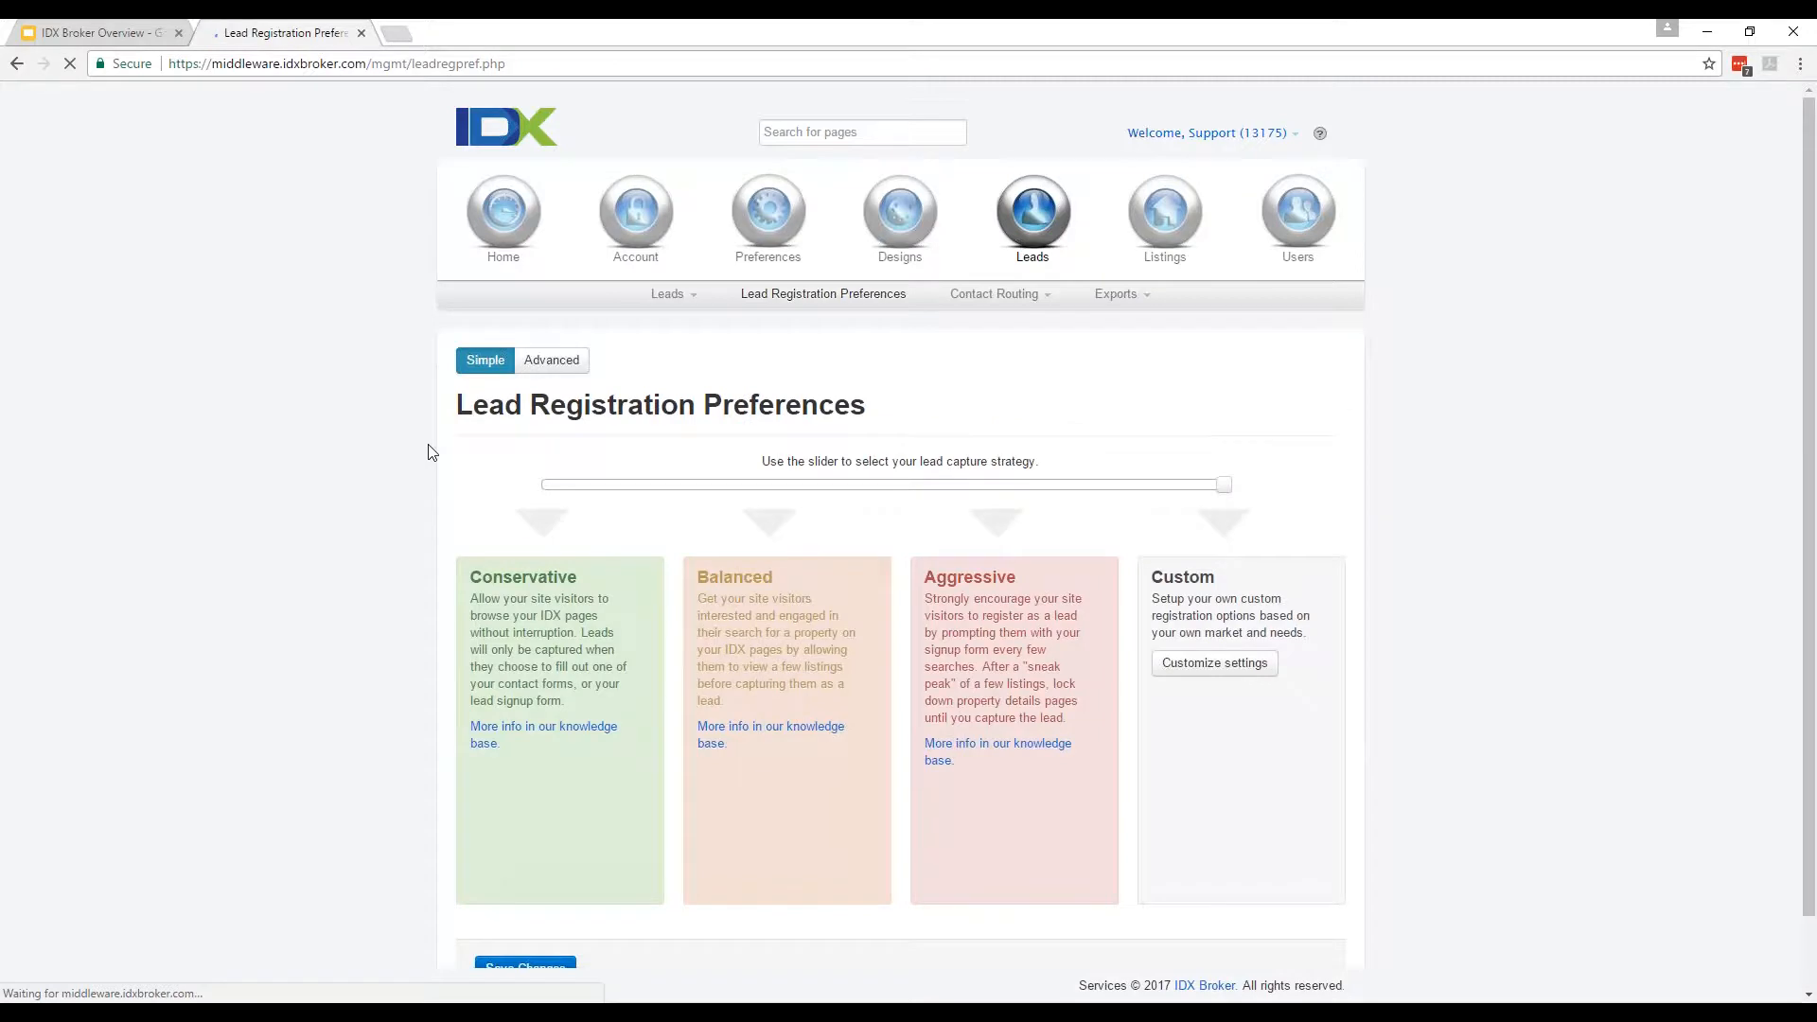
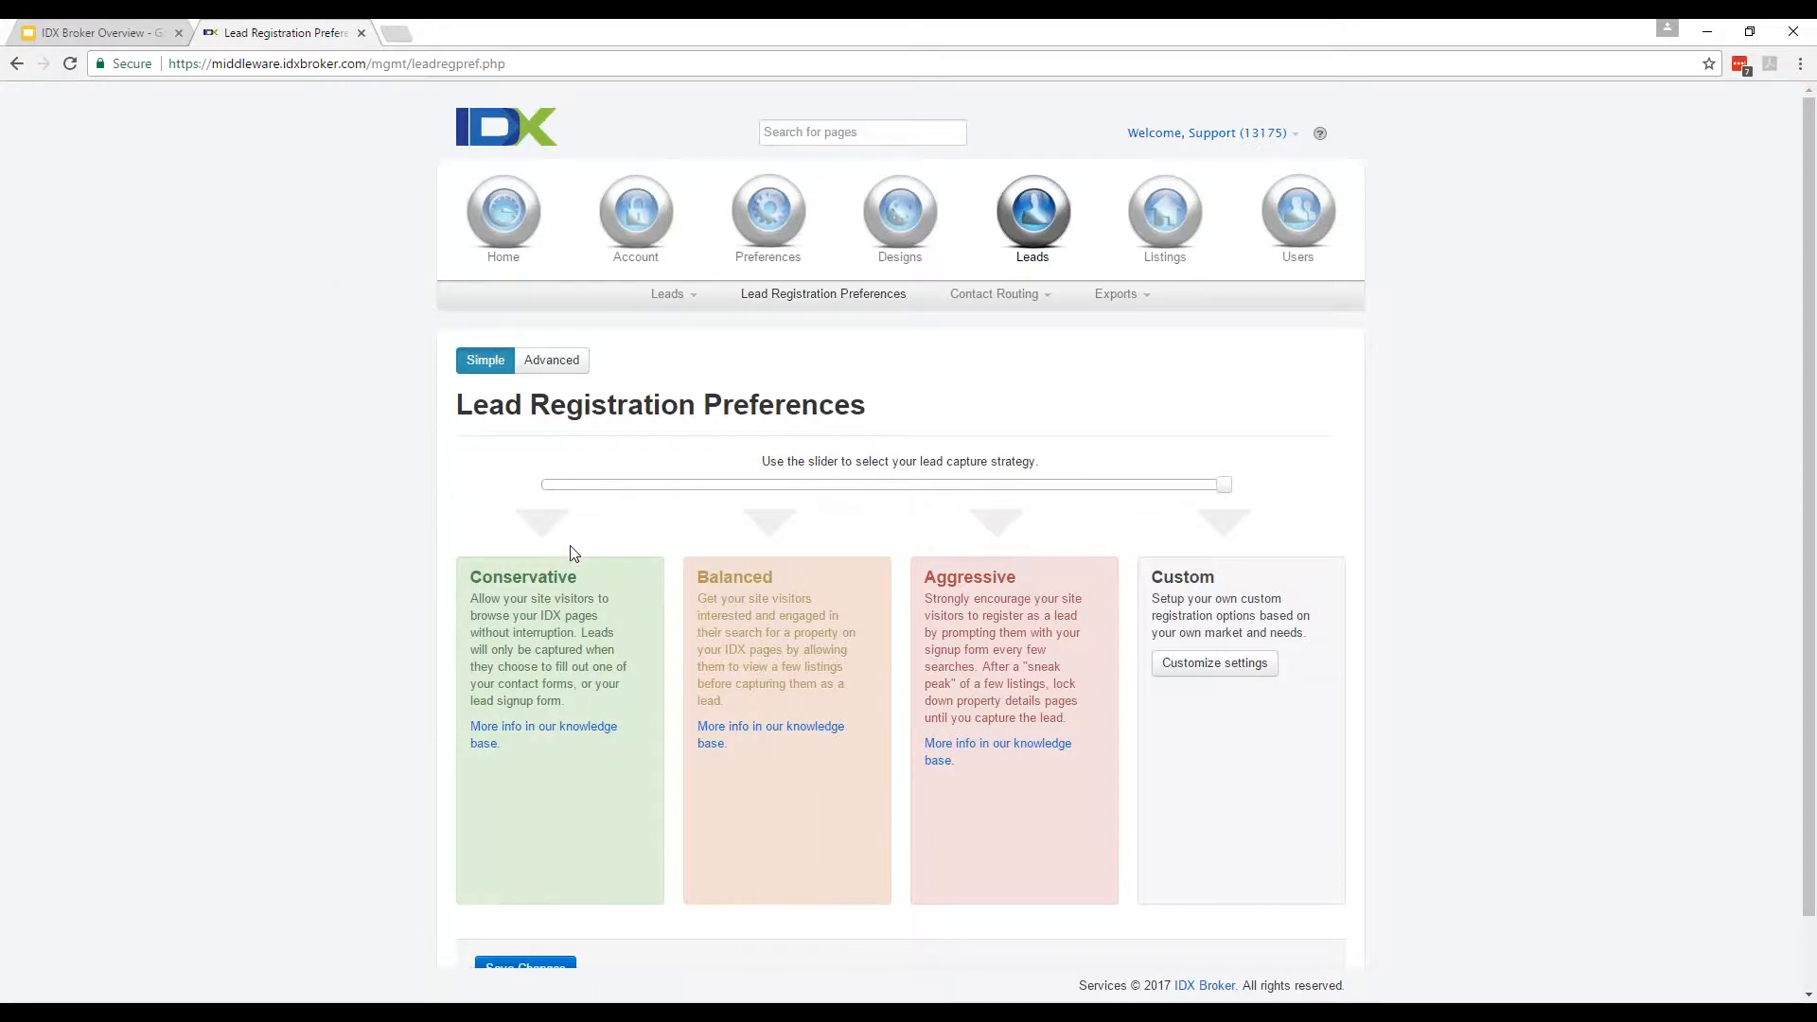
Move the lead capture slider from Conservative to Balanced and save it as the preset.
left_click_drag(1224, 485, 492, 487)
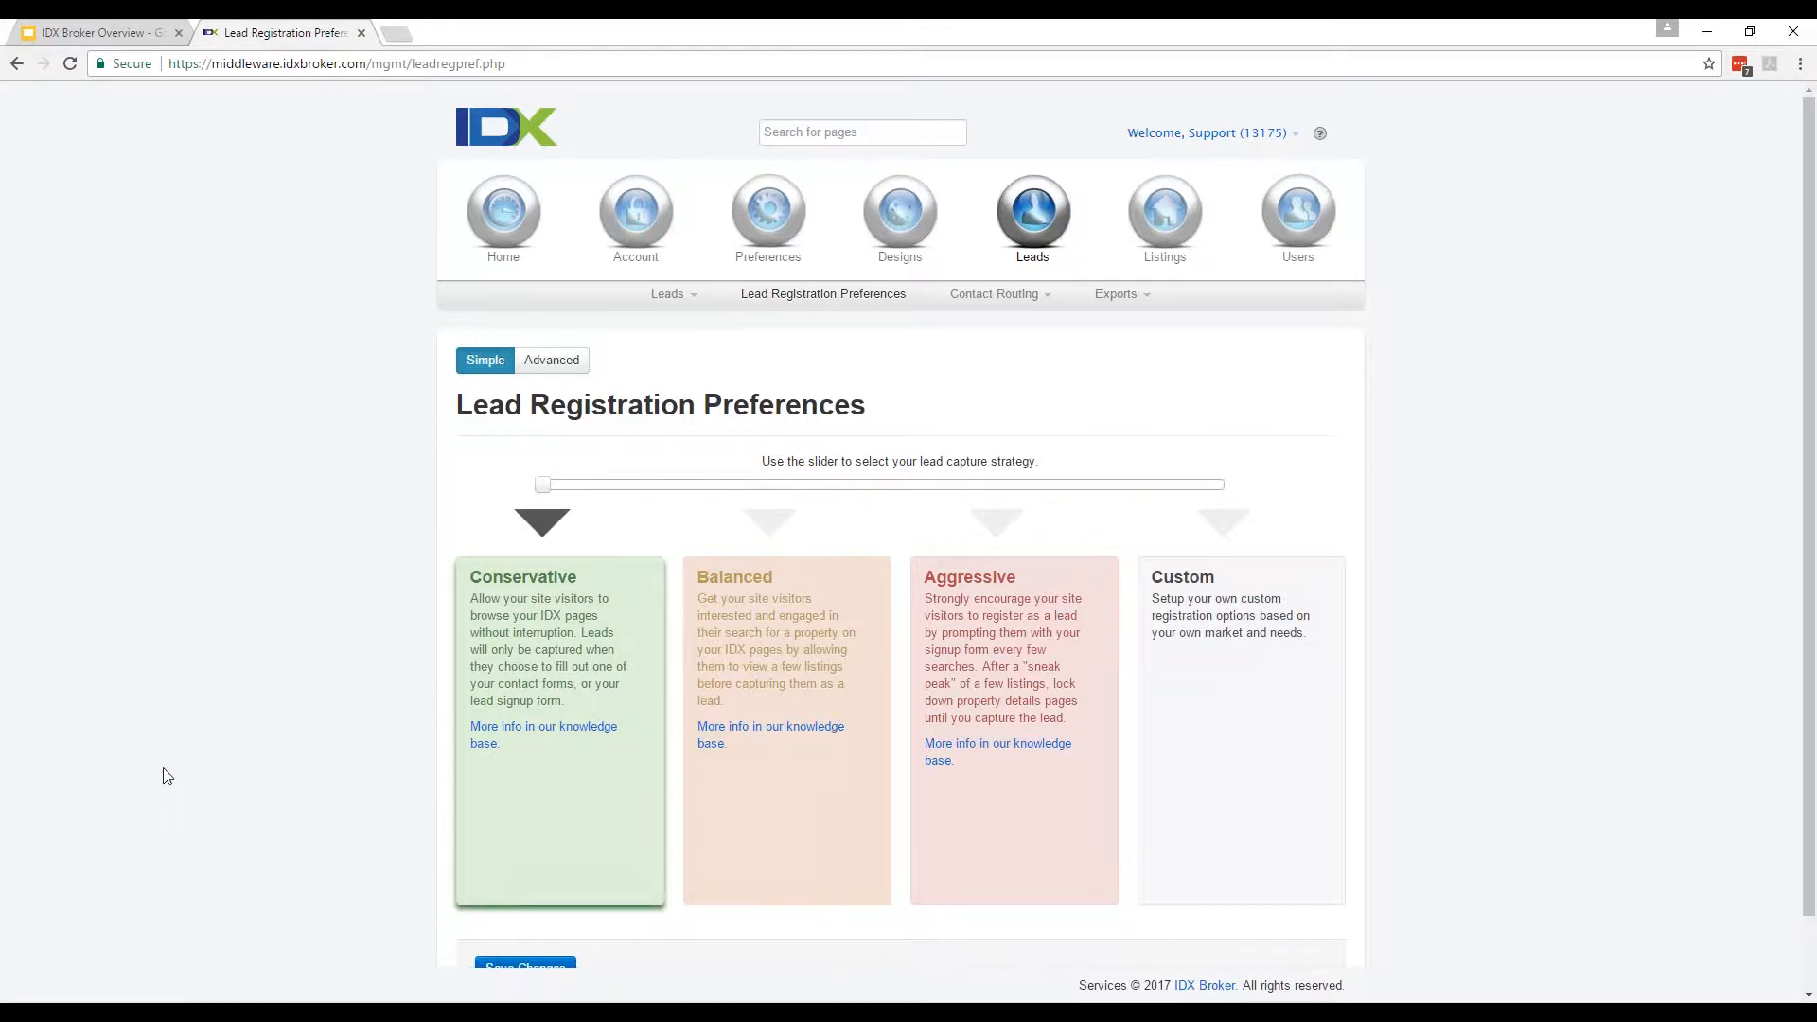
scroll(166, 776, "down", 1)
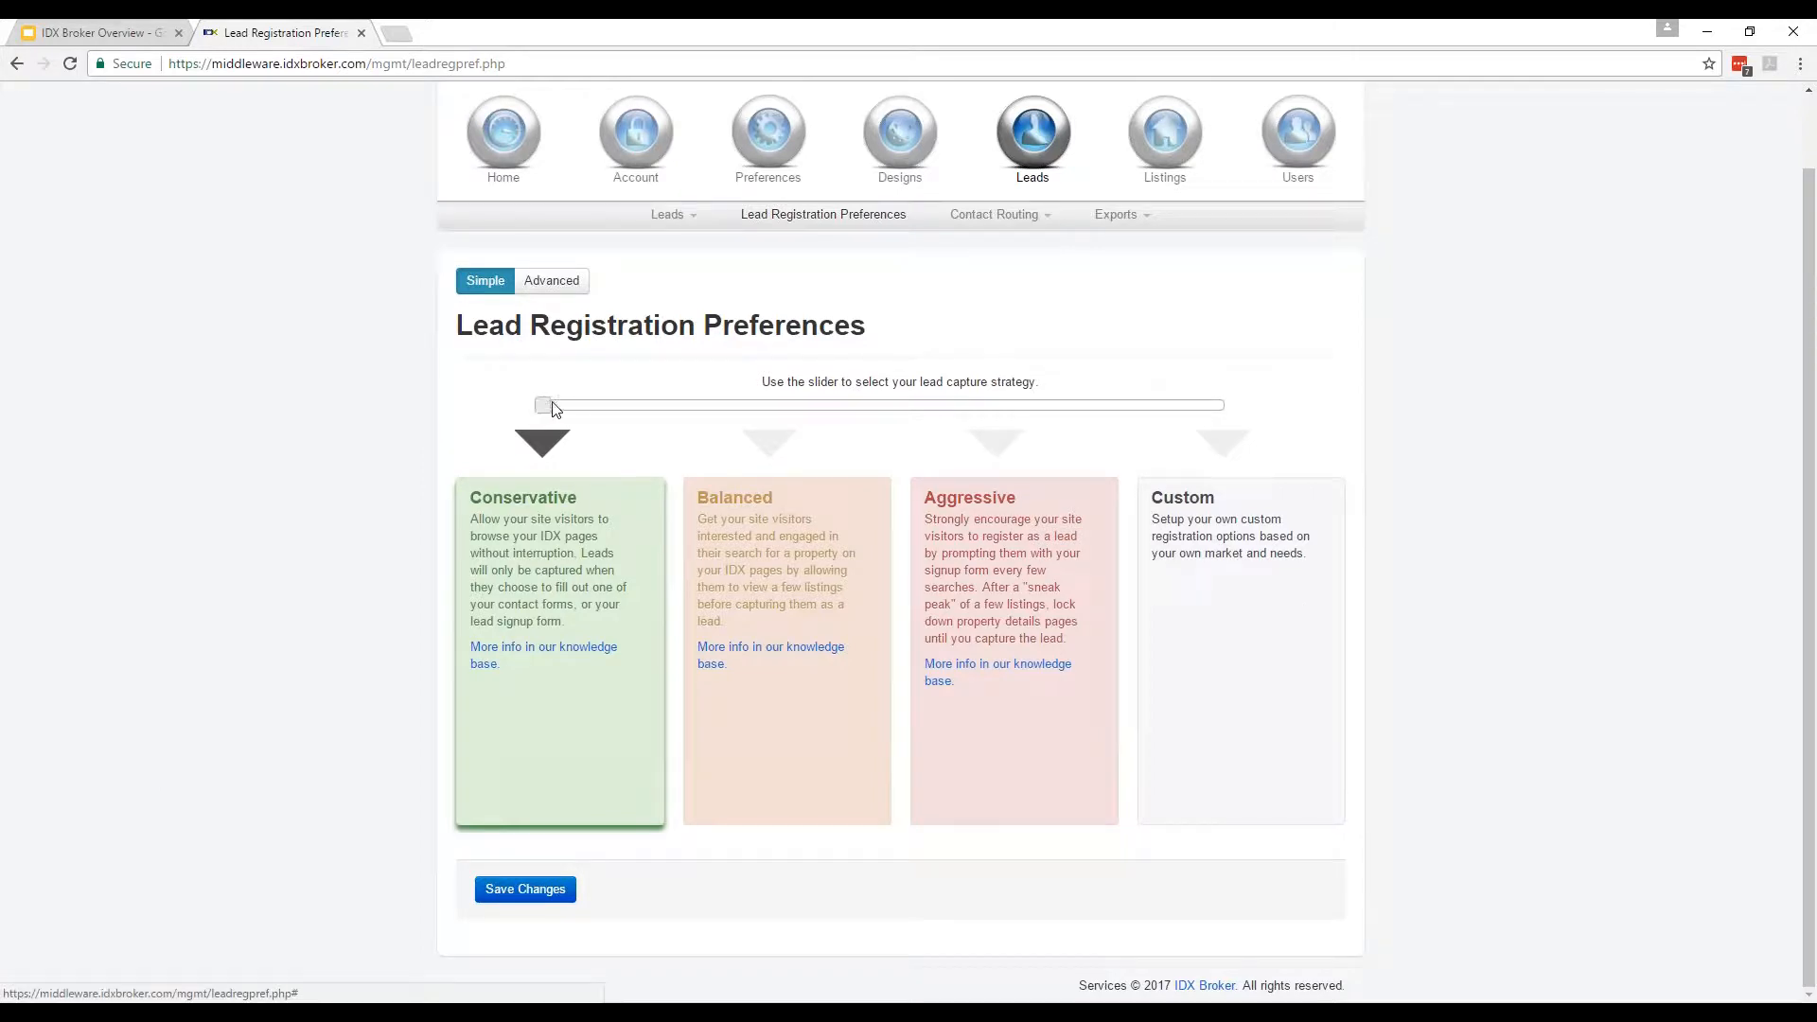
left_click_drag(580, 407, 696, 421)
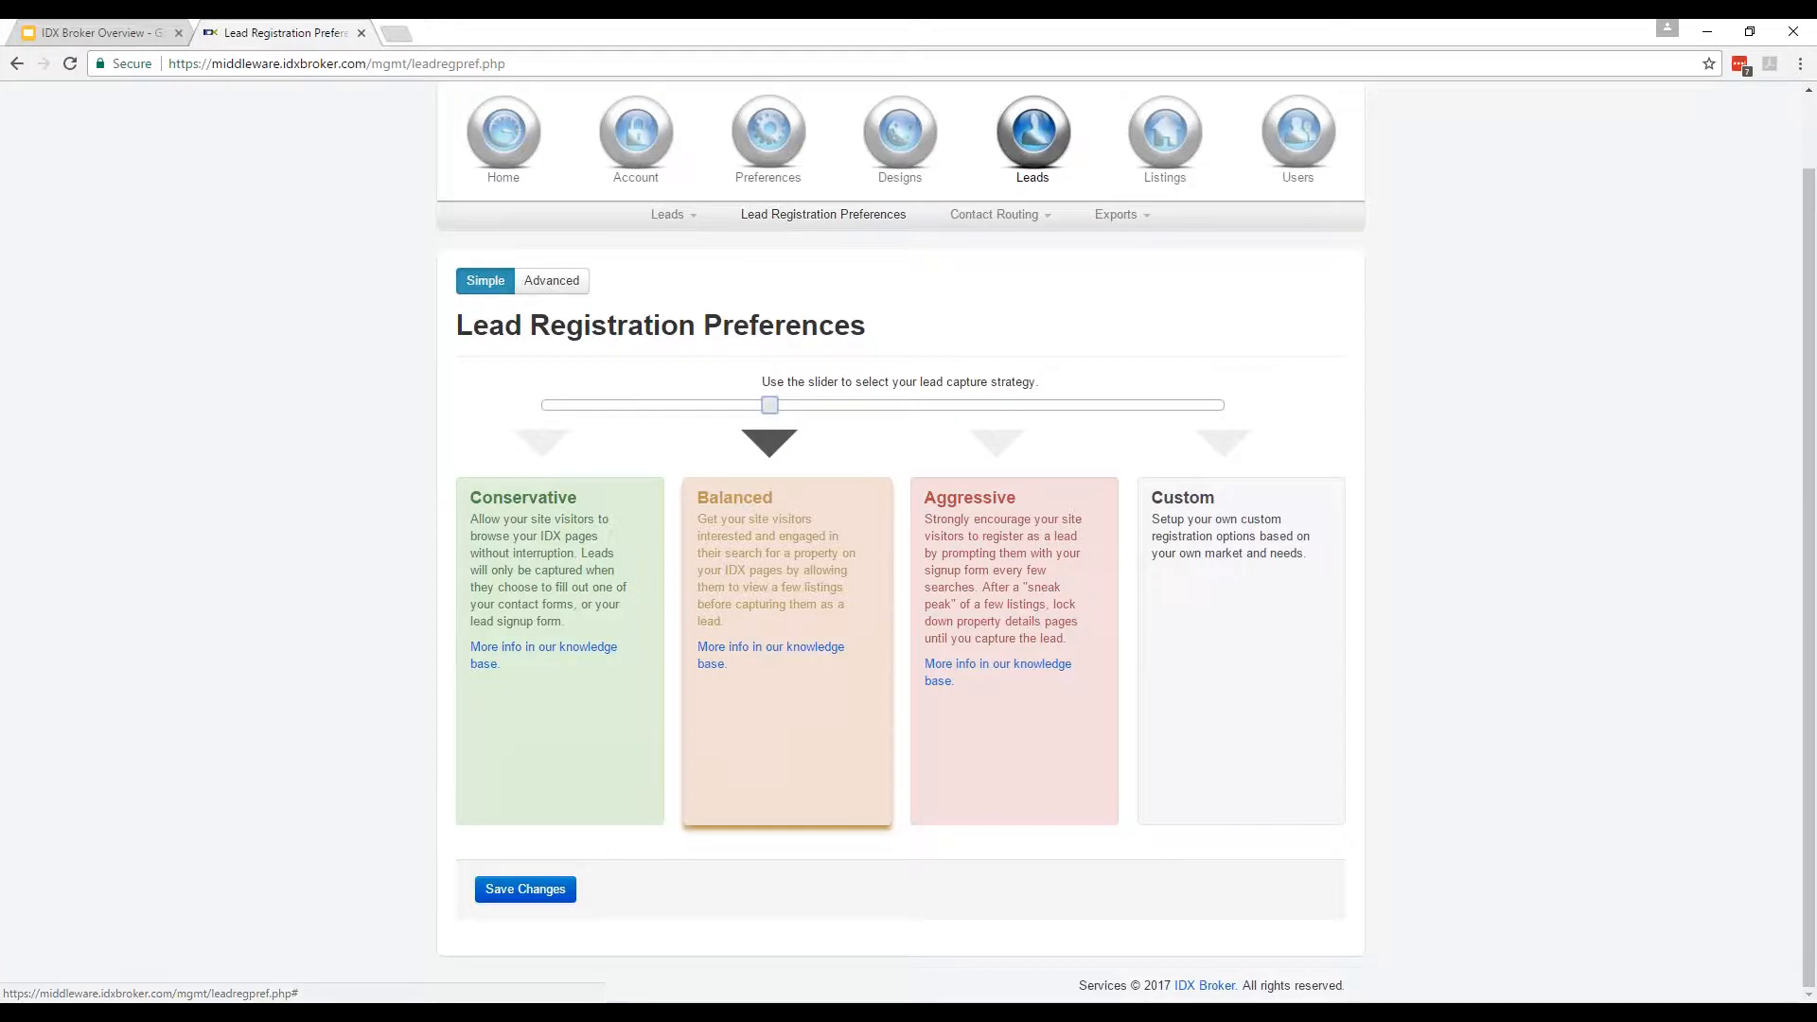
left_click(511, 906)
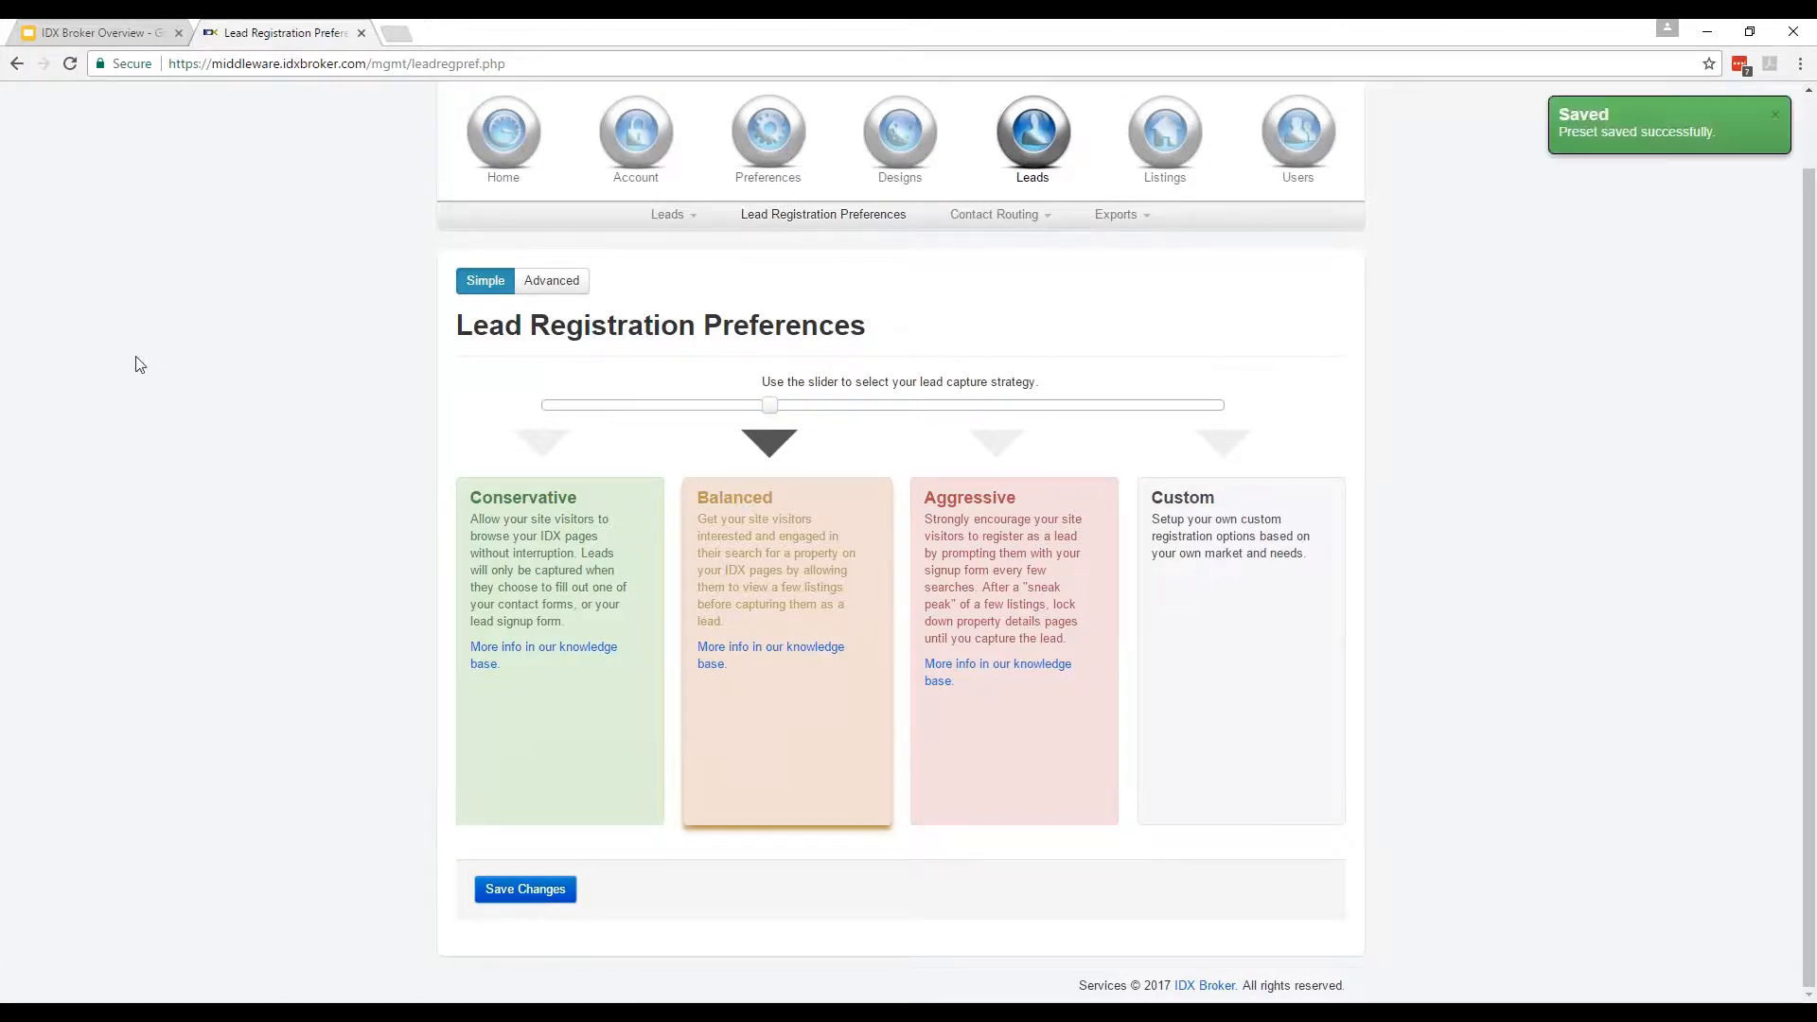
Switch to the Advanced registration settings and browse the Sign Up Page options.
left_click(568, 282)
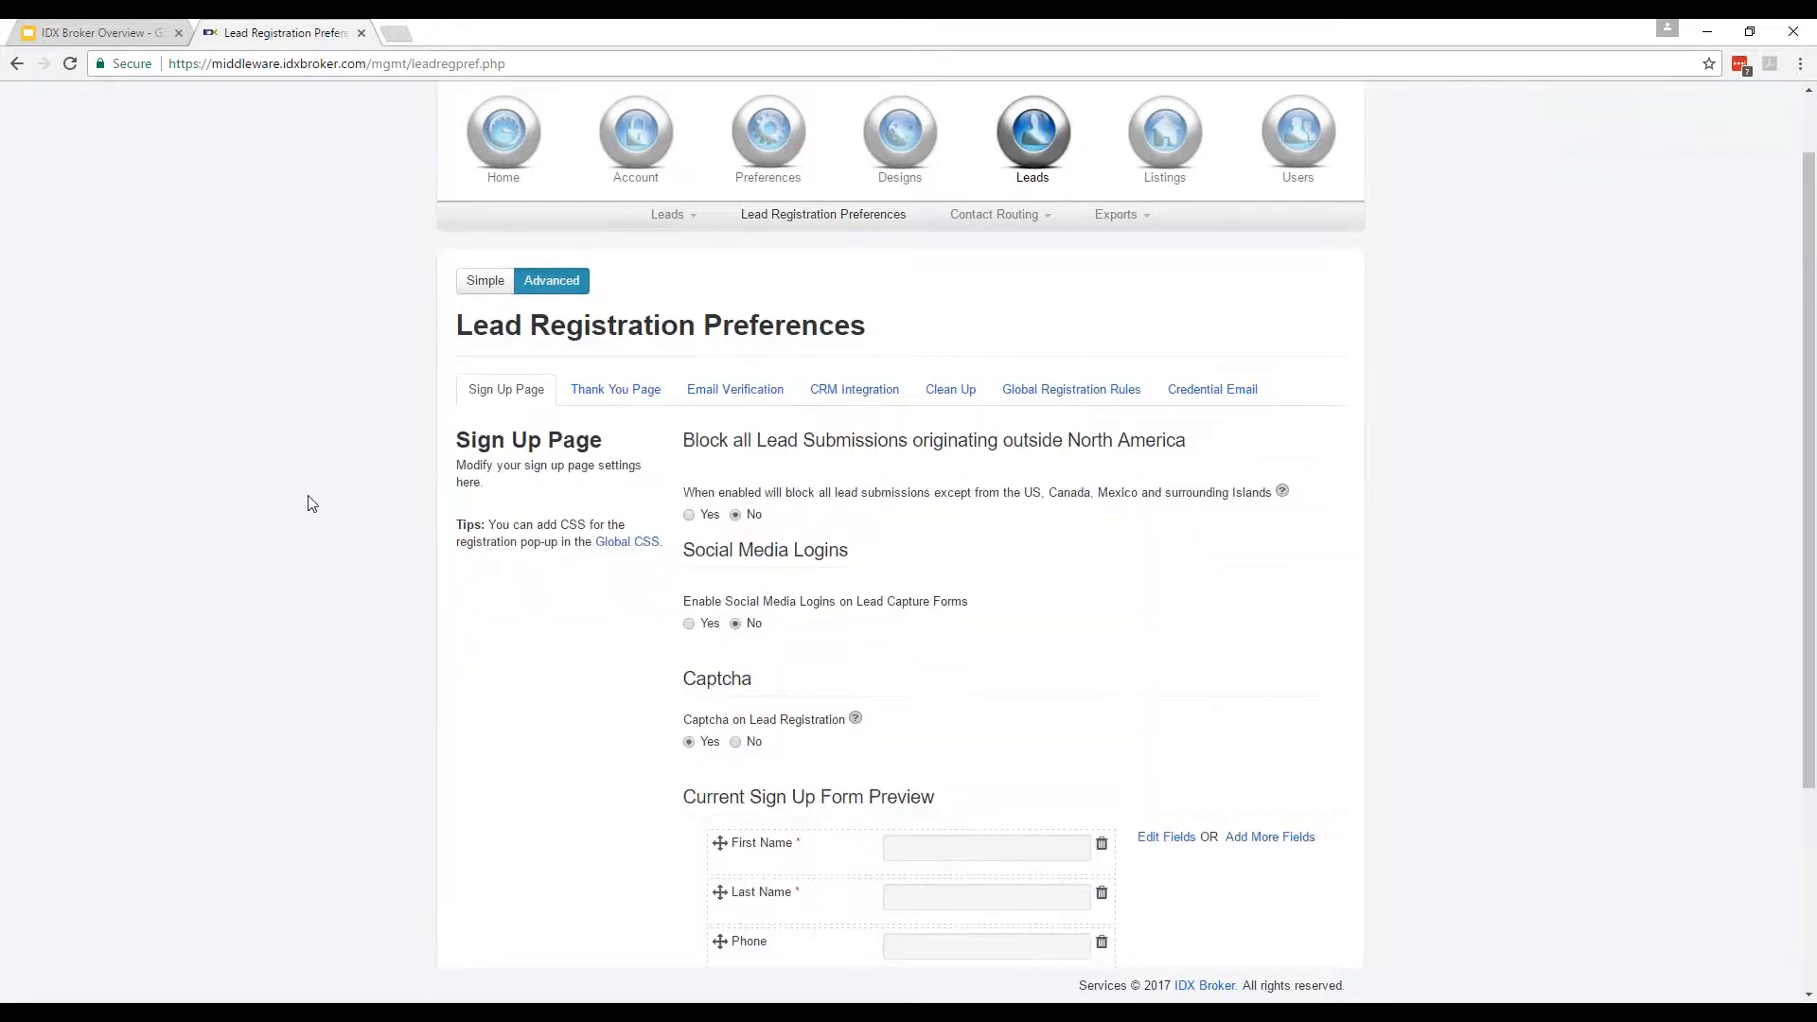
scroll(520, 615, "down", 2)
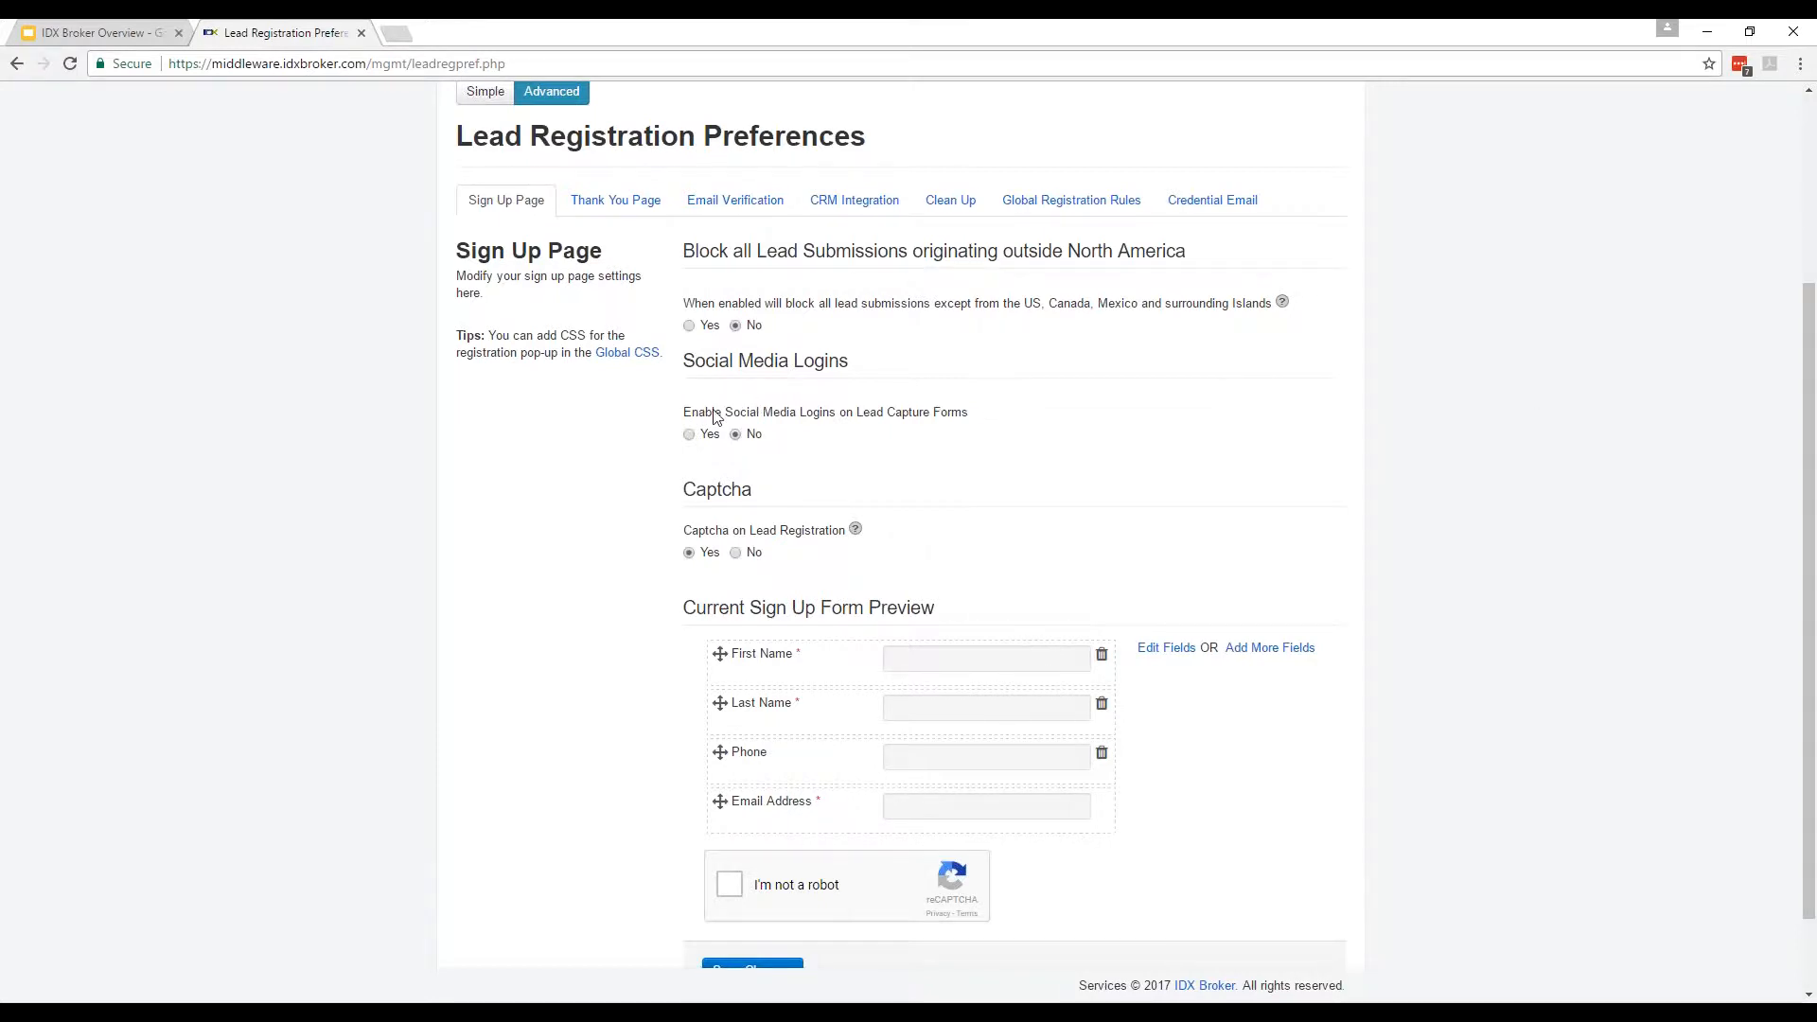
double_click(803, 414)
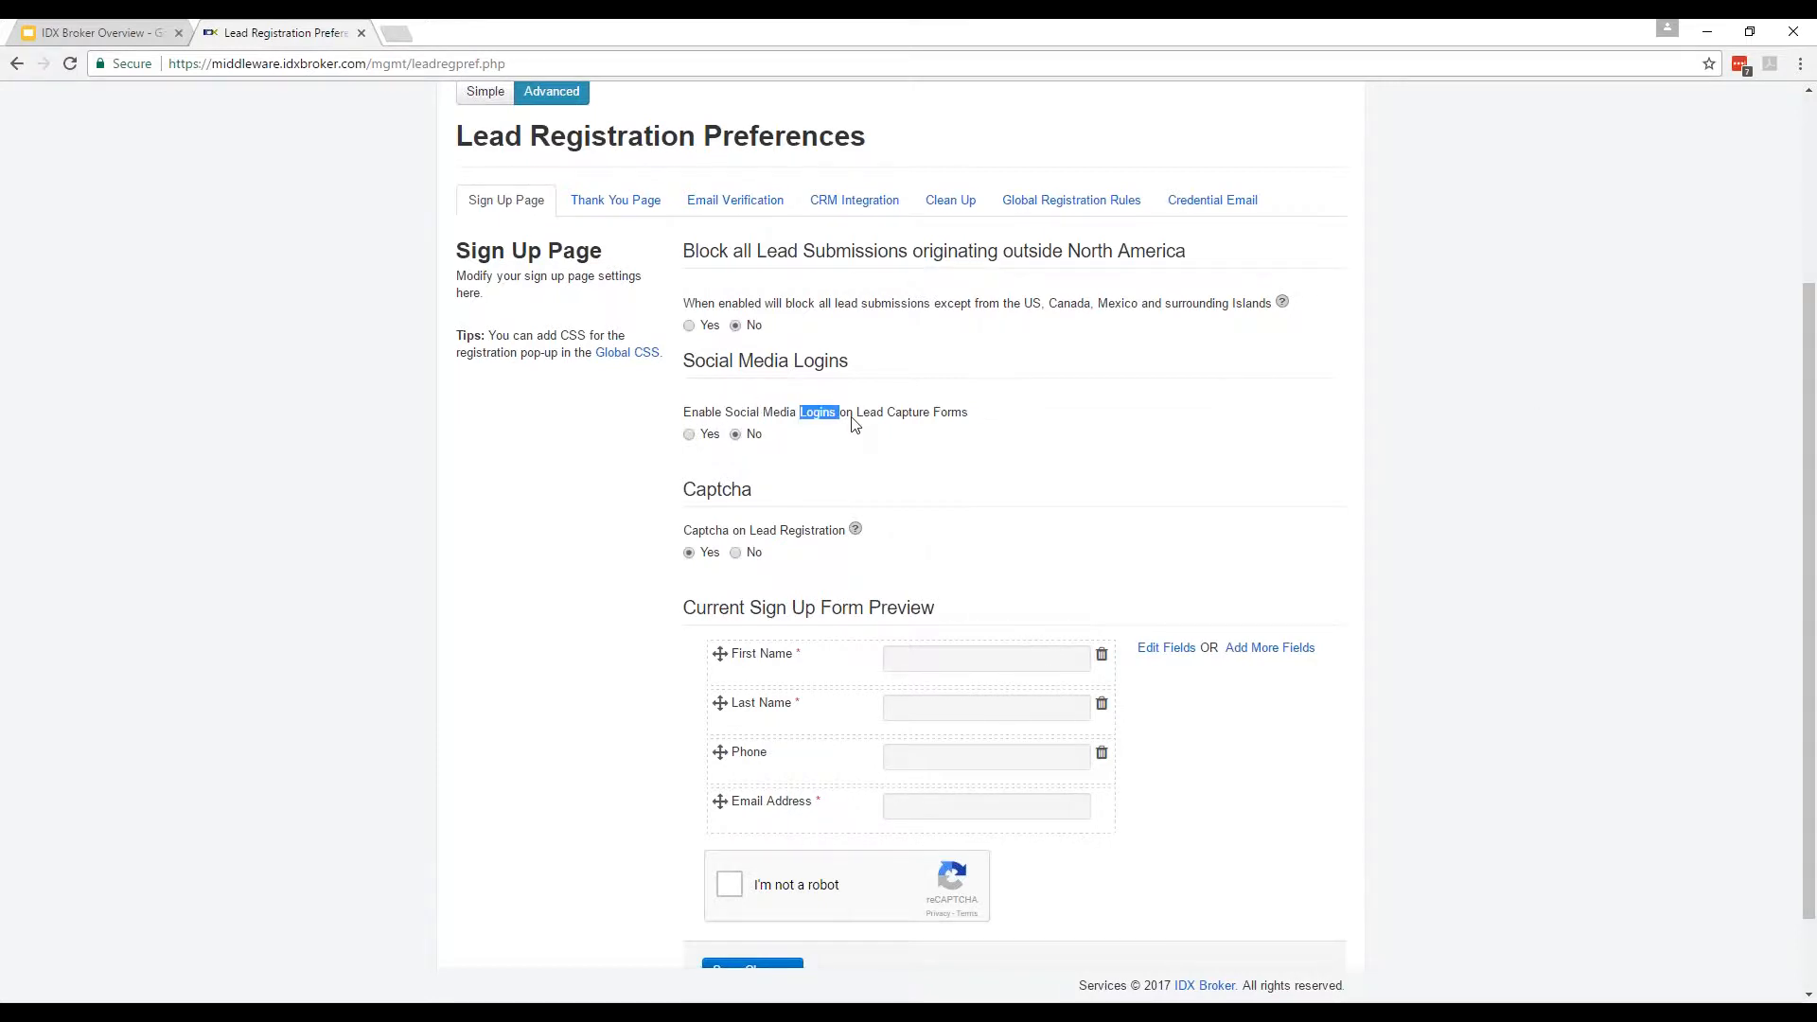
left_click(953, 450)
scroll(543, 446, "down", 2)
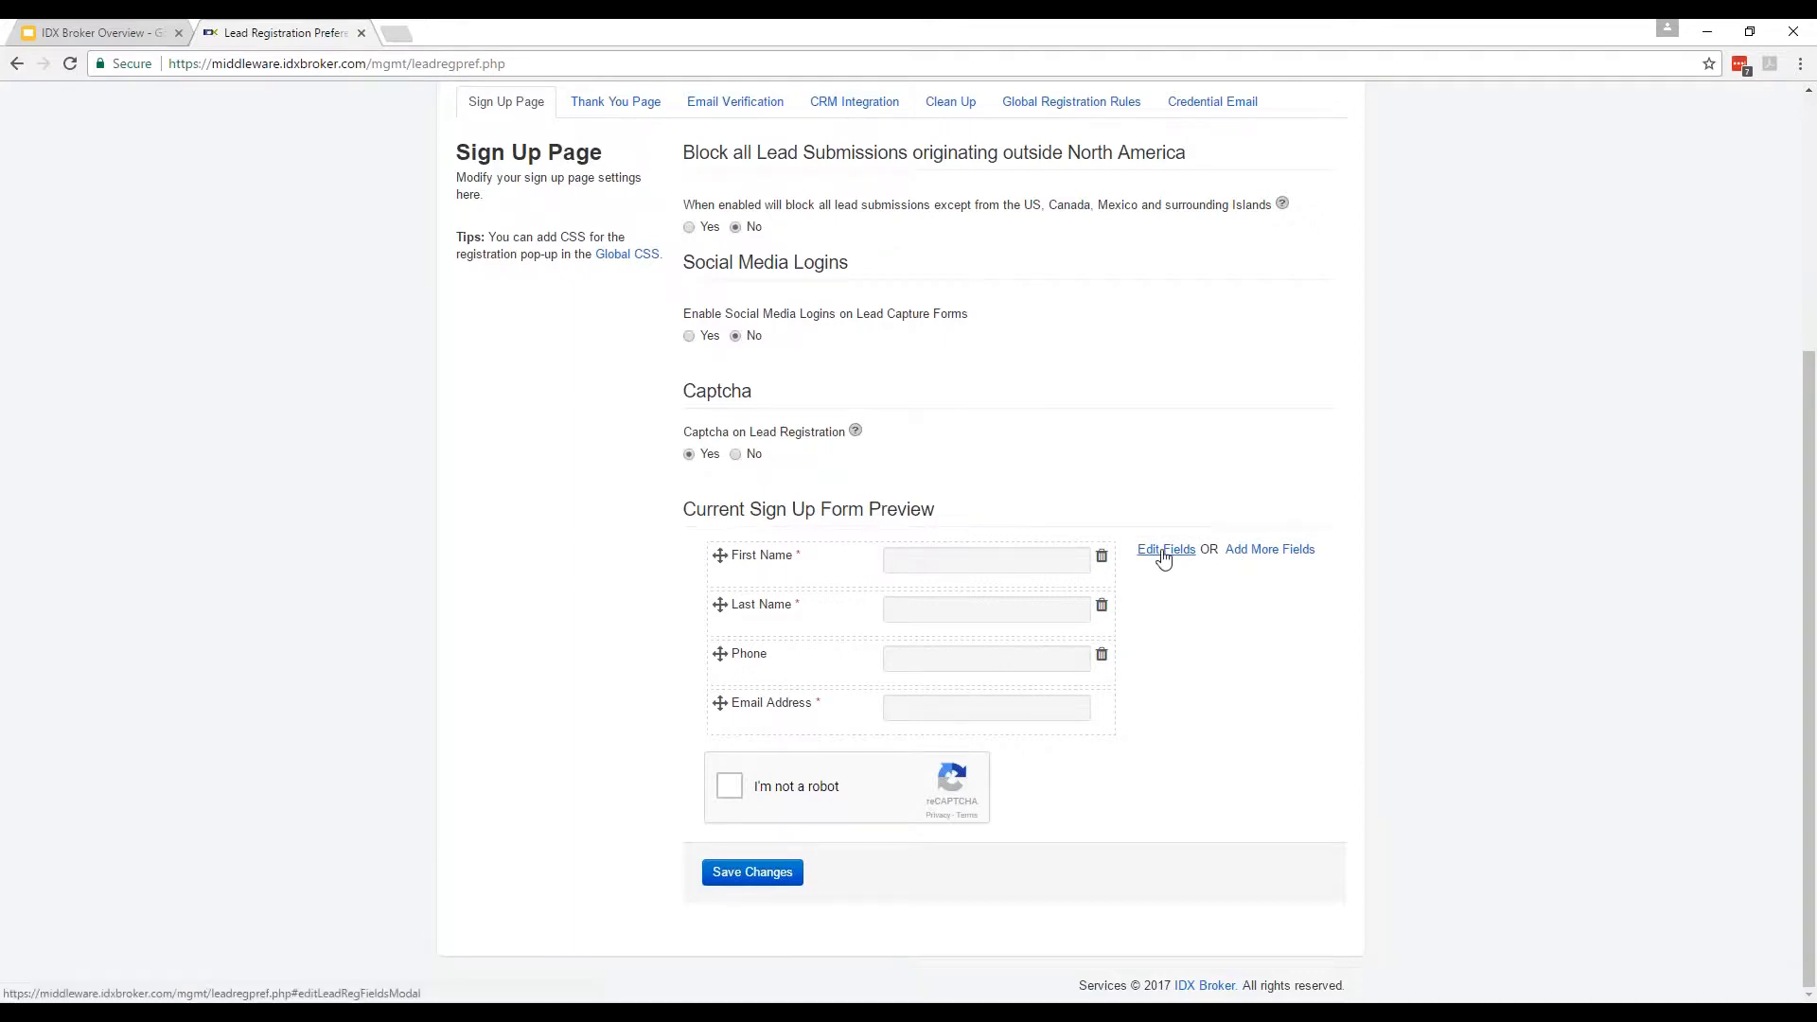
Preview the Add More Fields list and the First Name field editor, cancel both, then go to Global Registration Rules.
left_click(1248, 549)
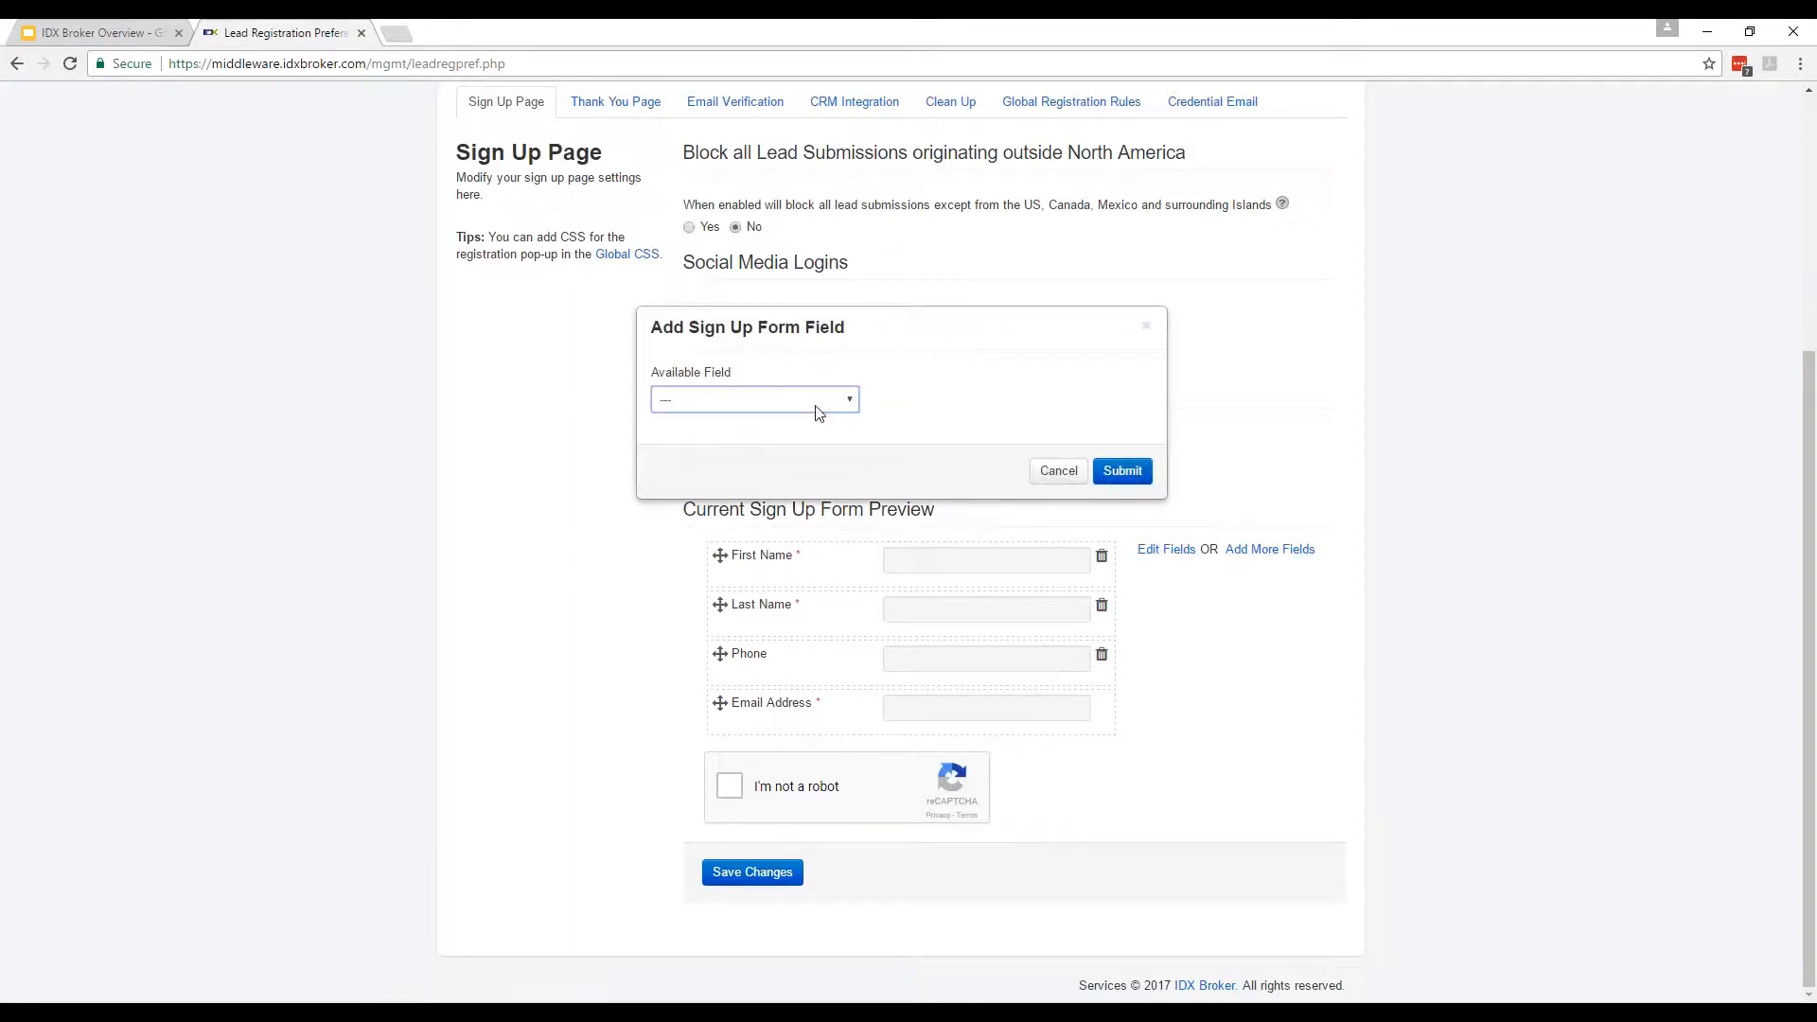
left_click(818, 405)
left_click(1060, 473)
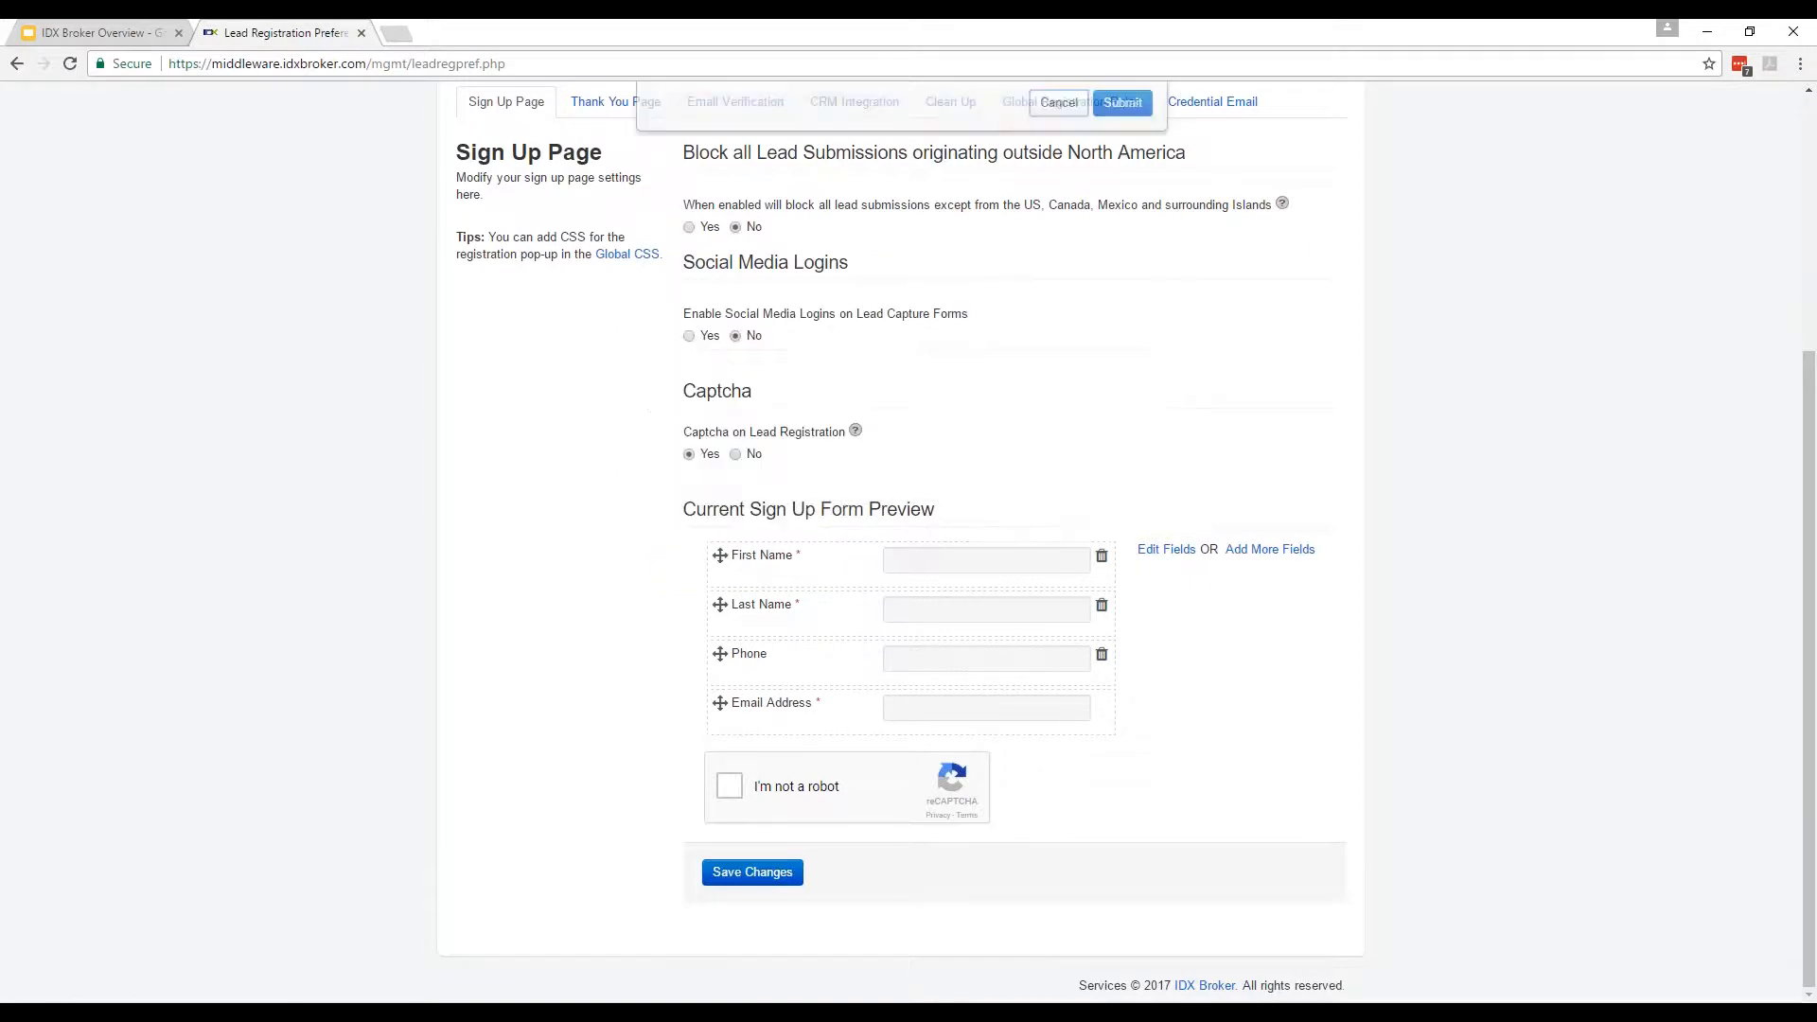
left_click(1166, 550)
left_click(782, 407)
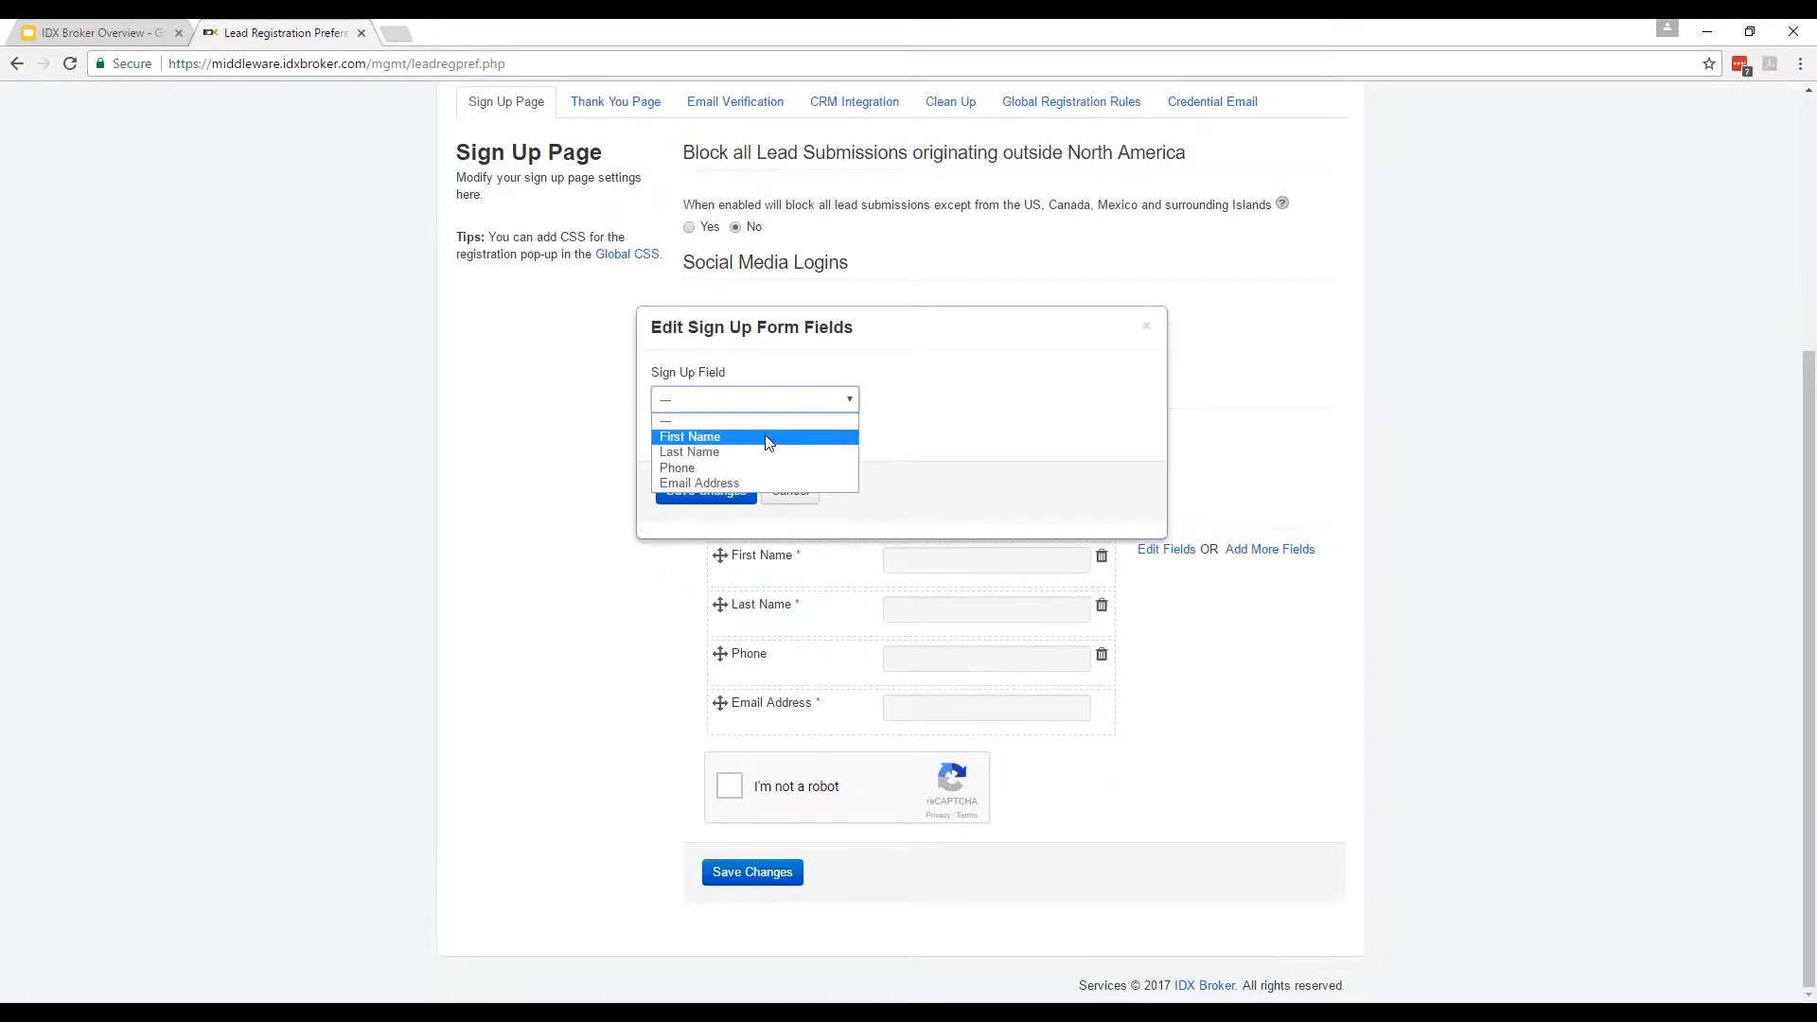
left_click(812, 436)
left_click(794, 627)
scroll(634, 568, "up", 2)
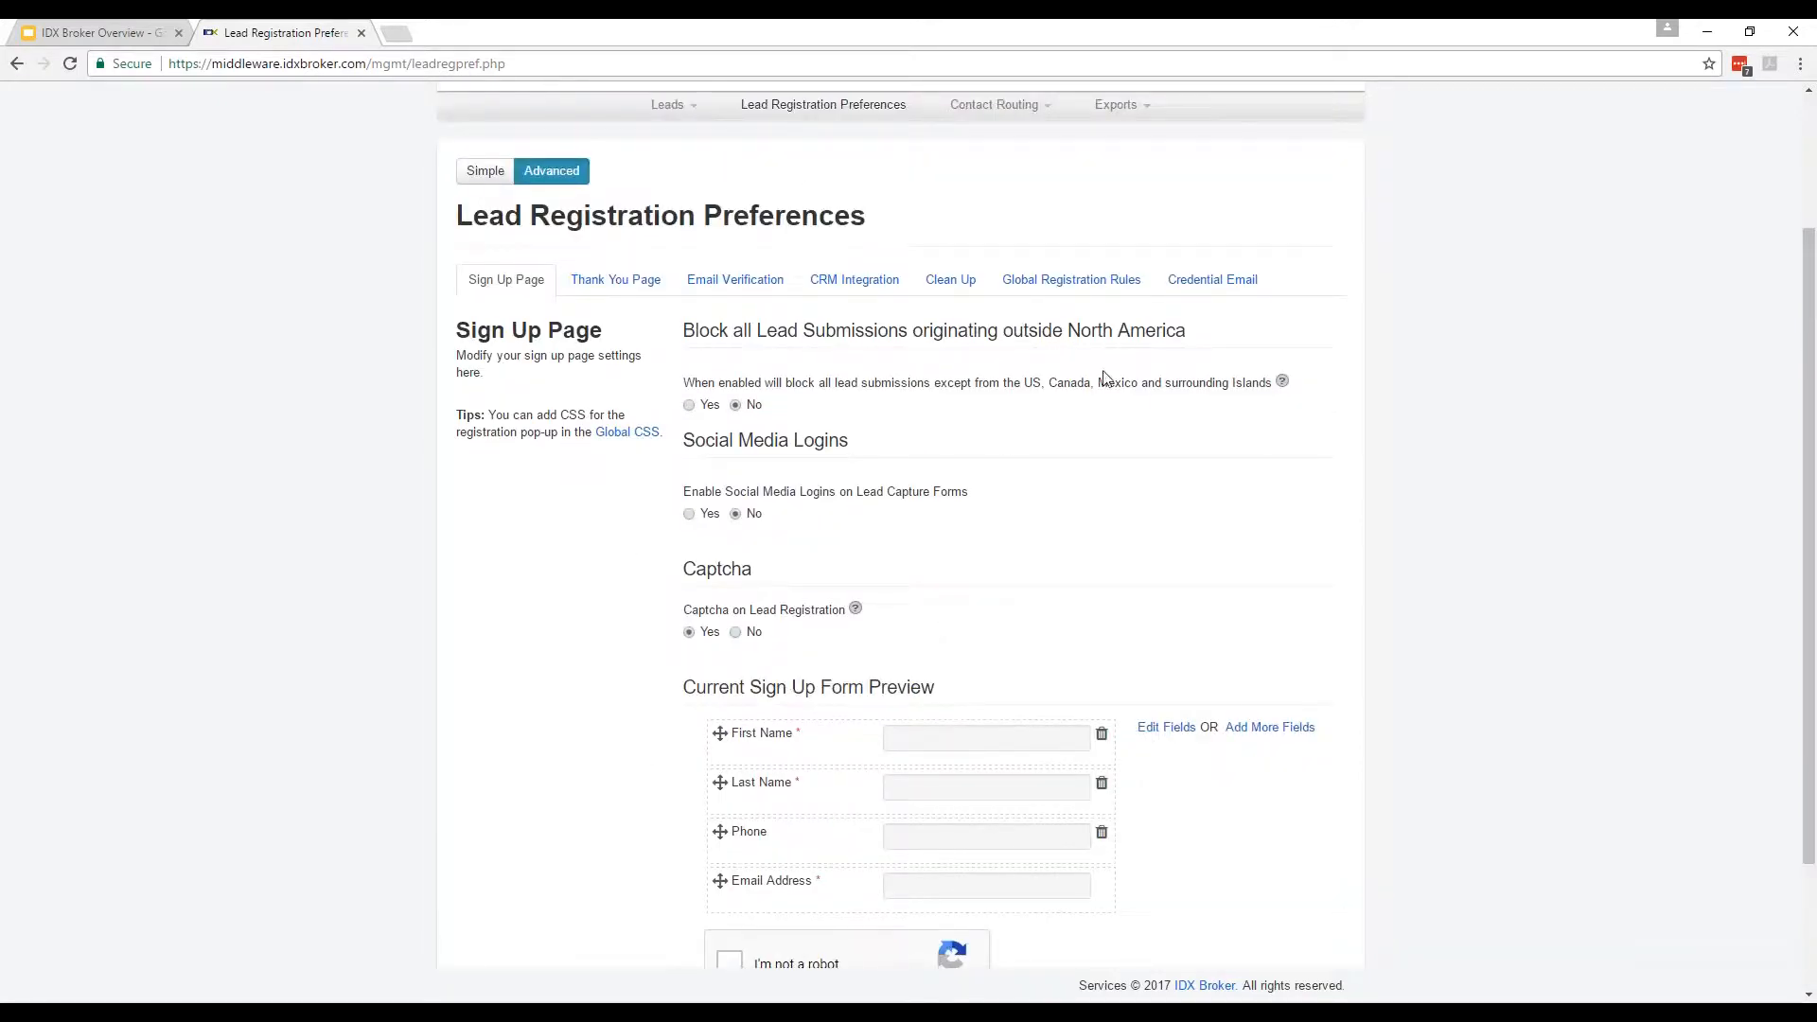
left_click(1070, 284)
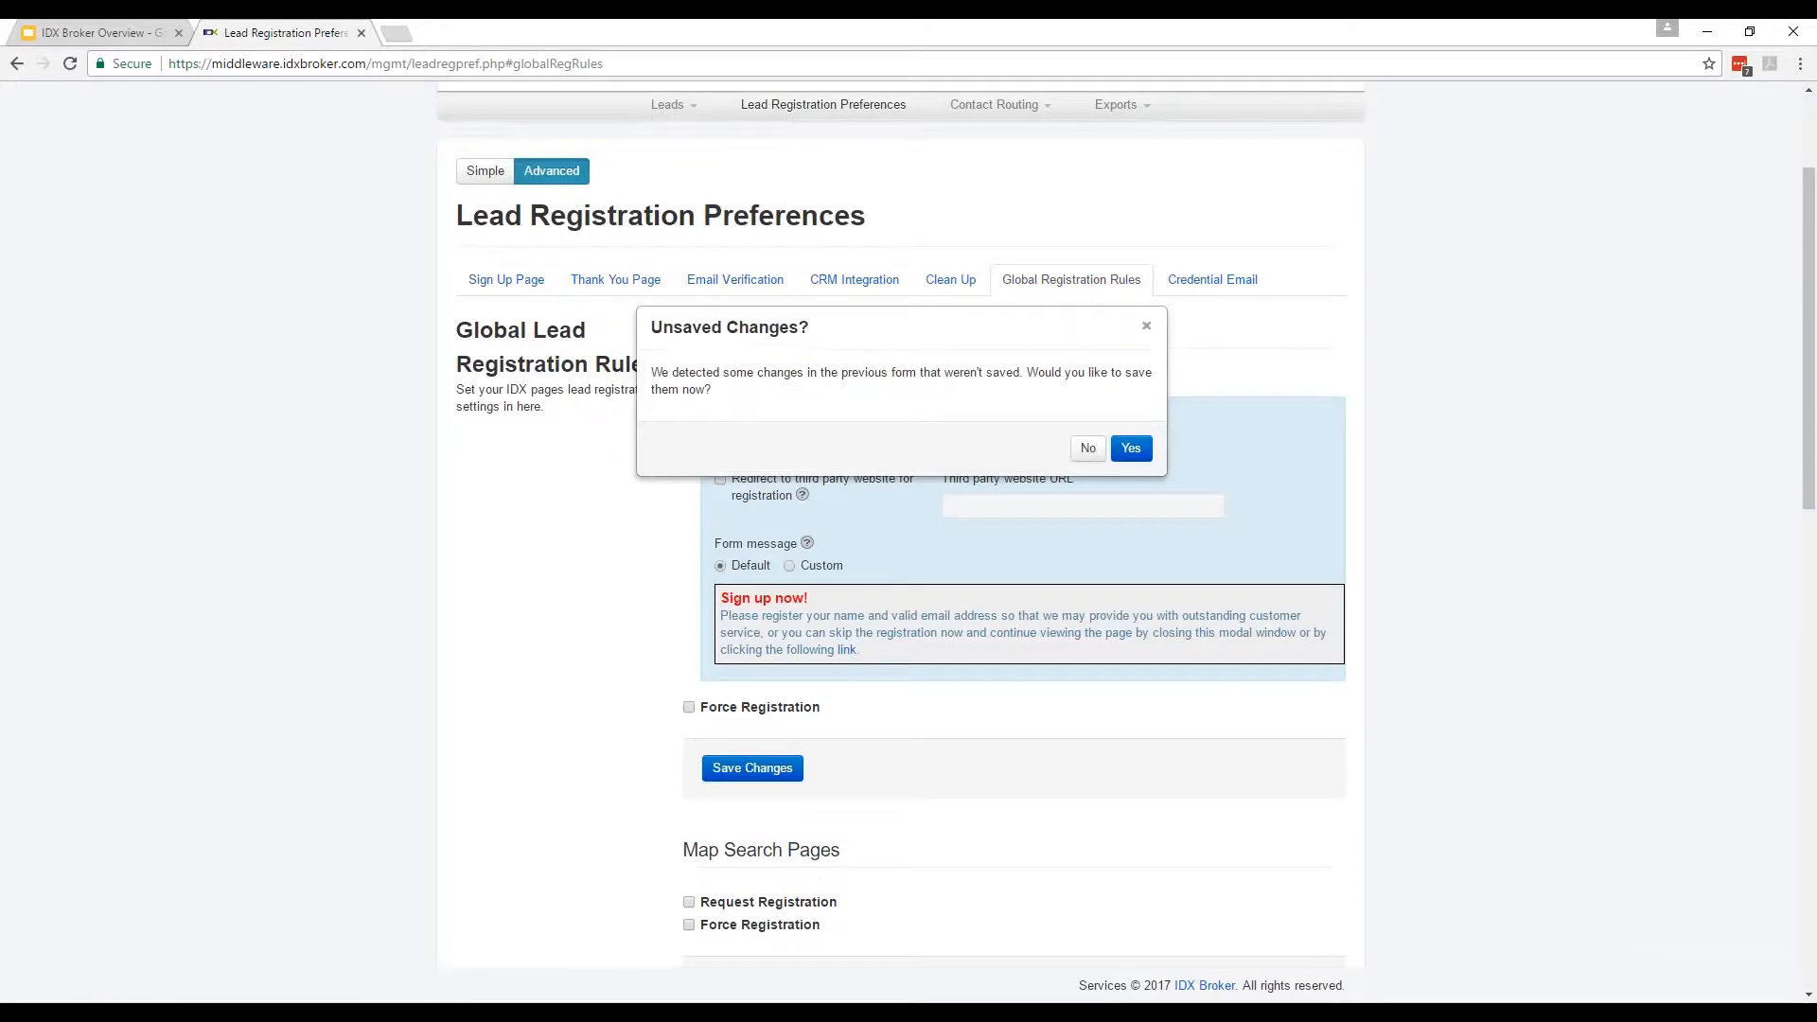
Dismiss the unsaved-changes prompt and enable Force Registration for Search Pages.
left_click(1145, 329)
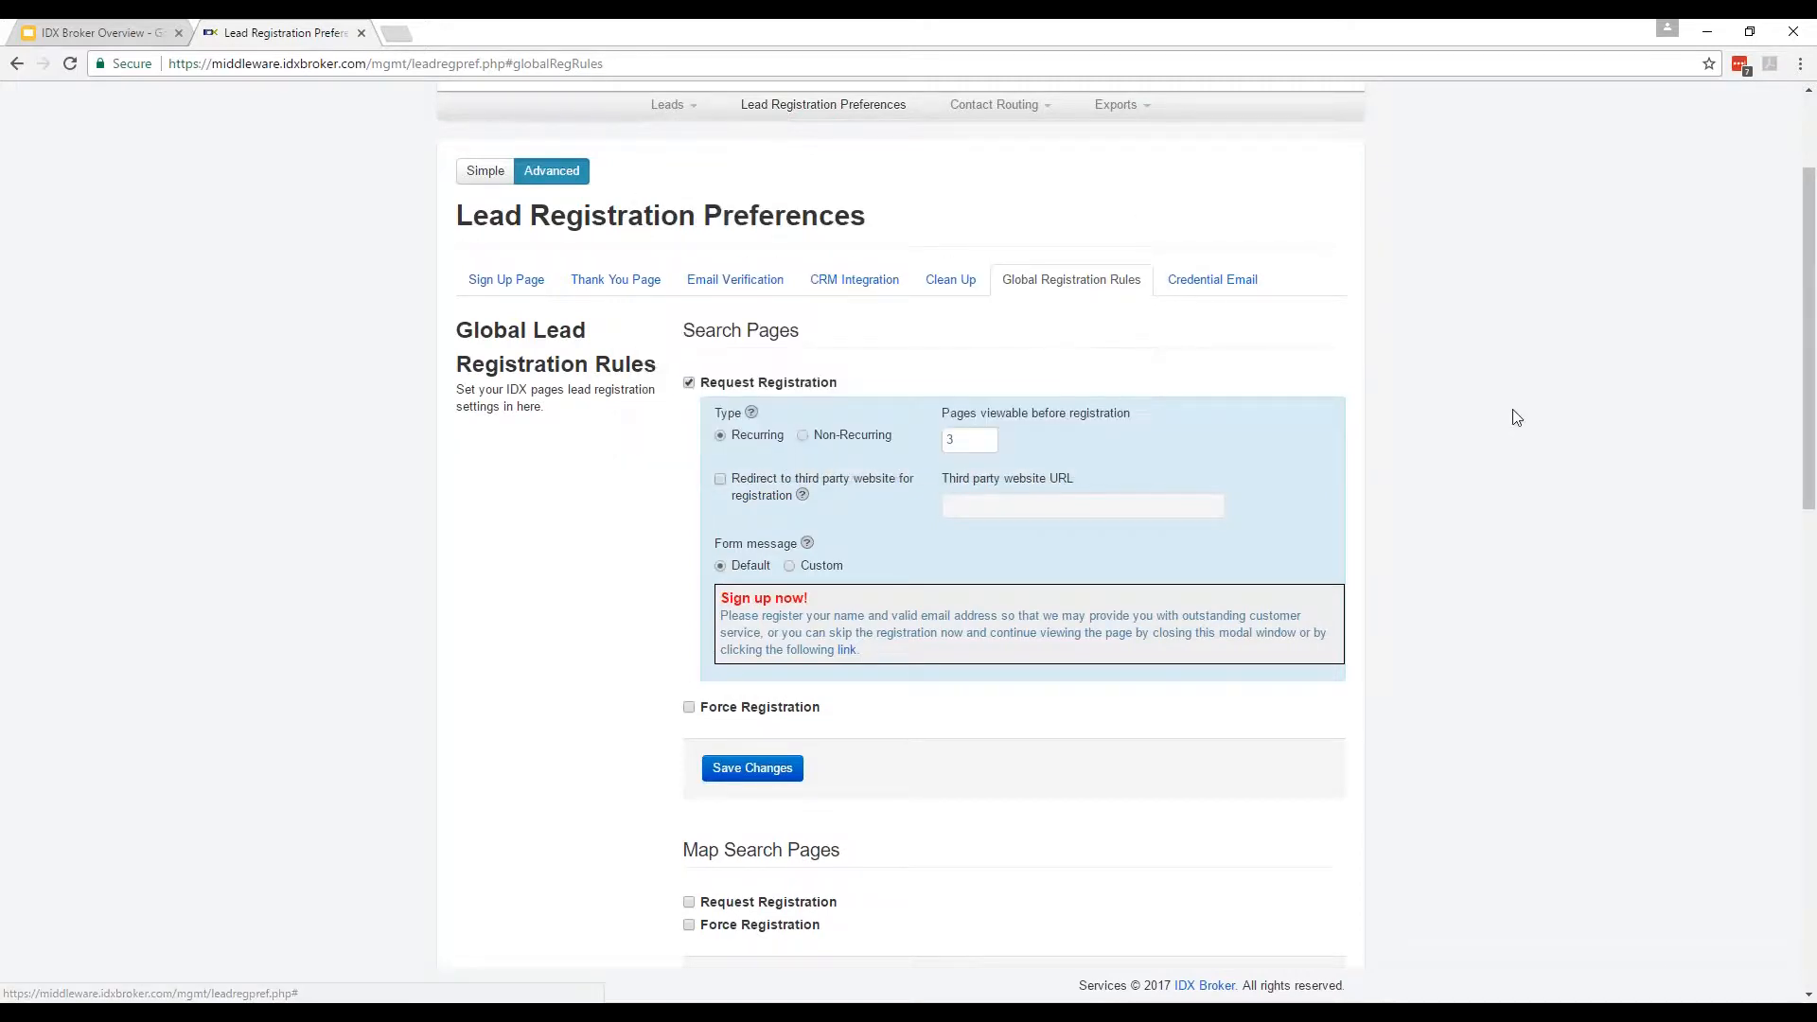
scroll(1552, 496, "down", 2)
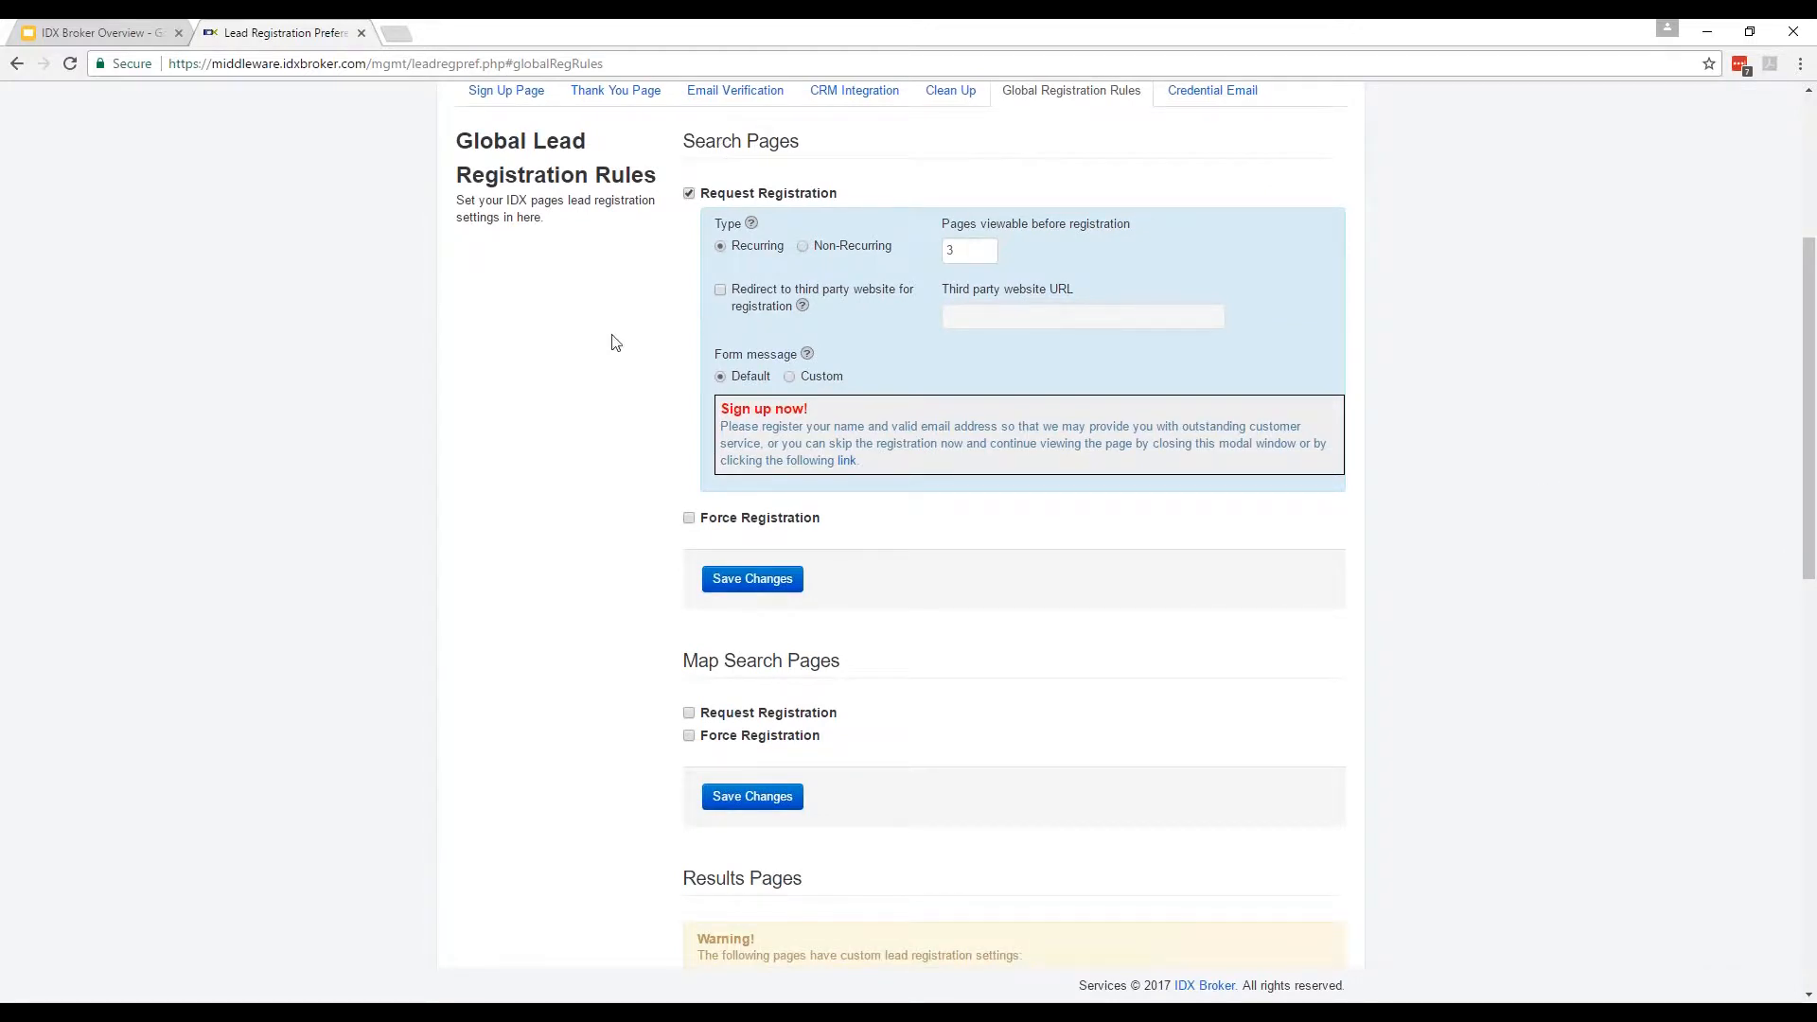
scroll(615, 345, "up", 2)
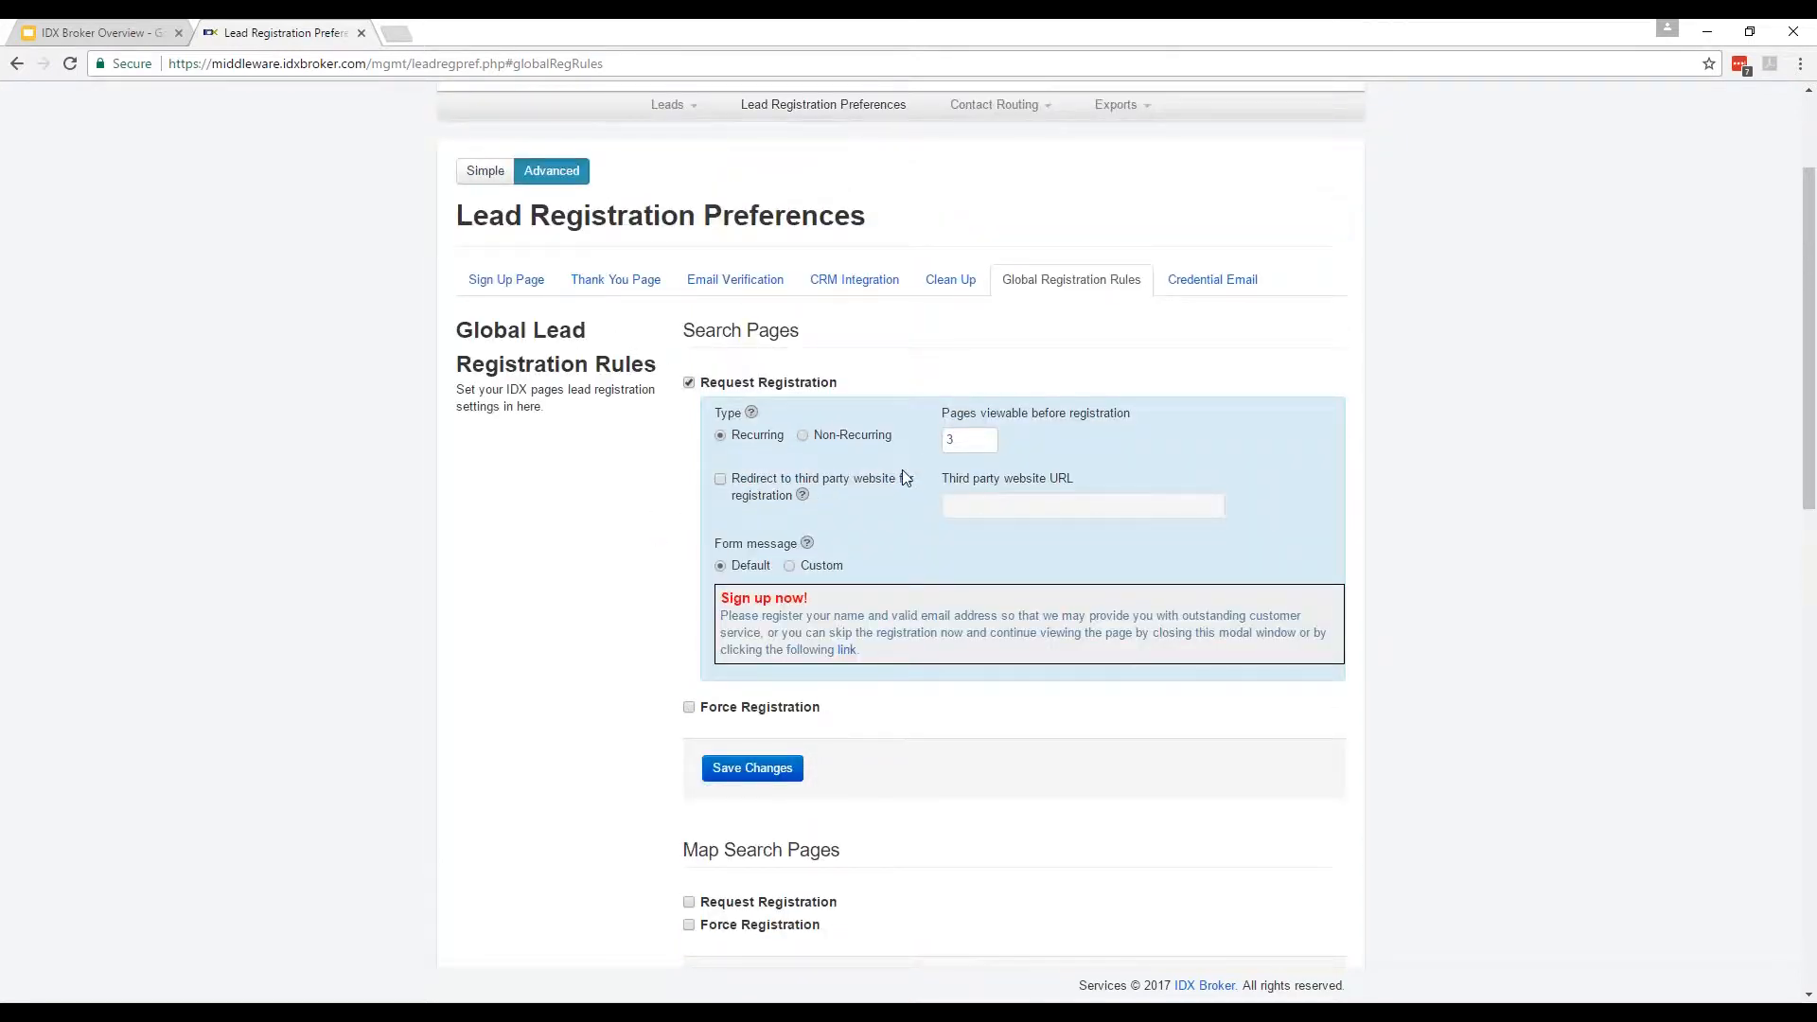
left_click(958, 444)
scroll(539, 531, "down", 2)
left_click(689, 518)
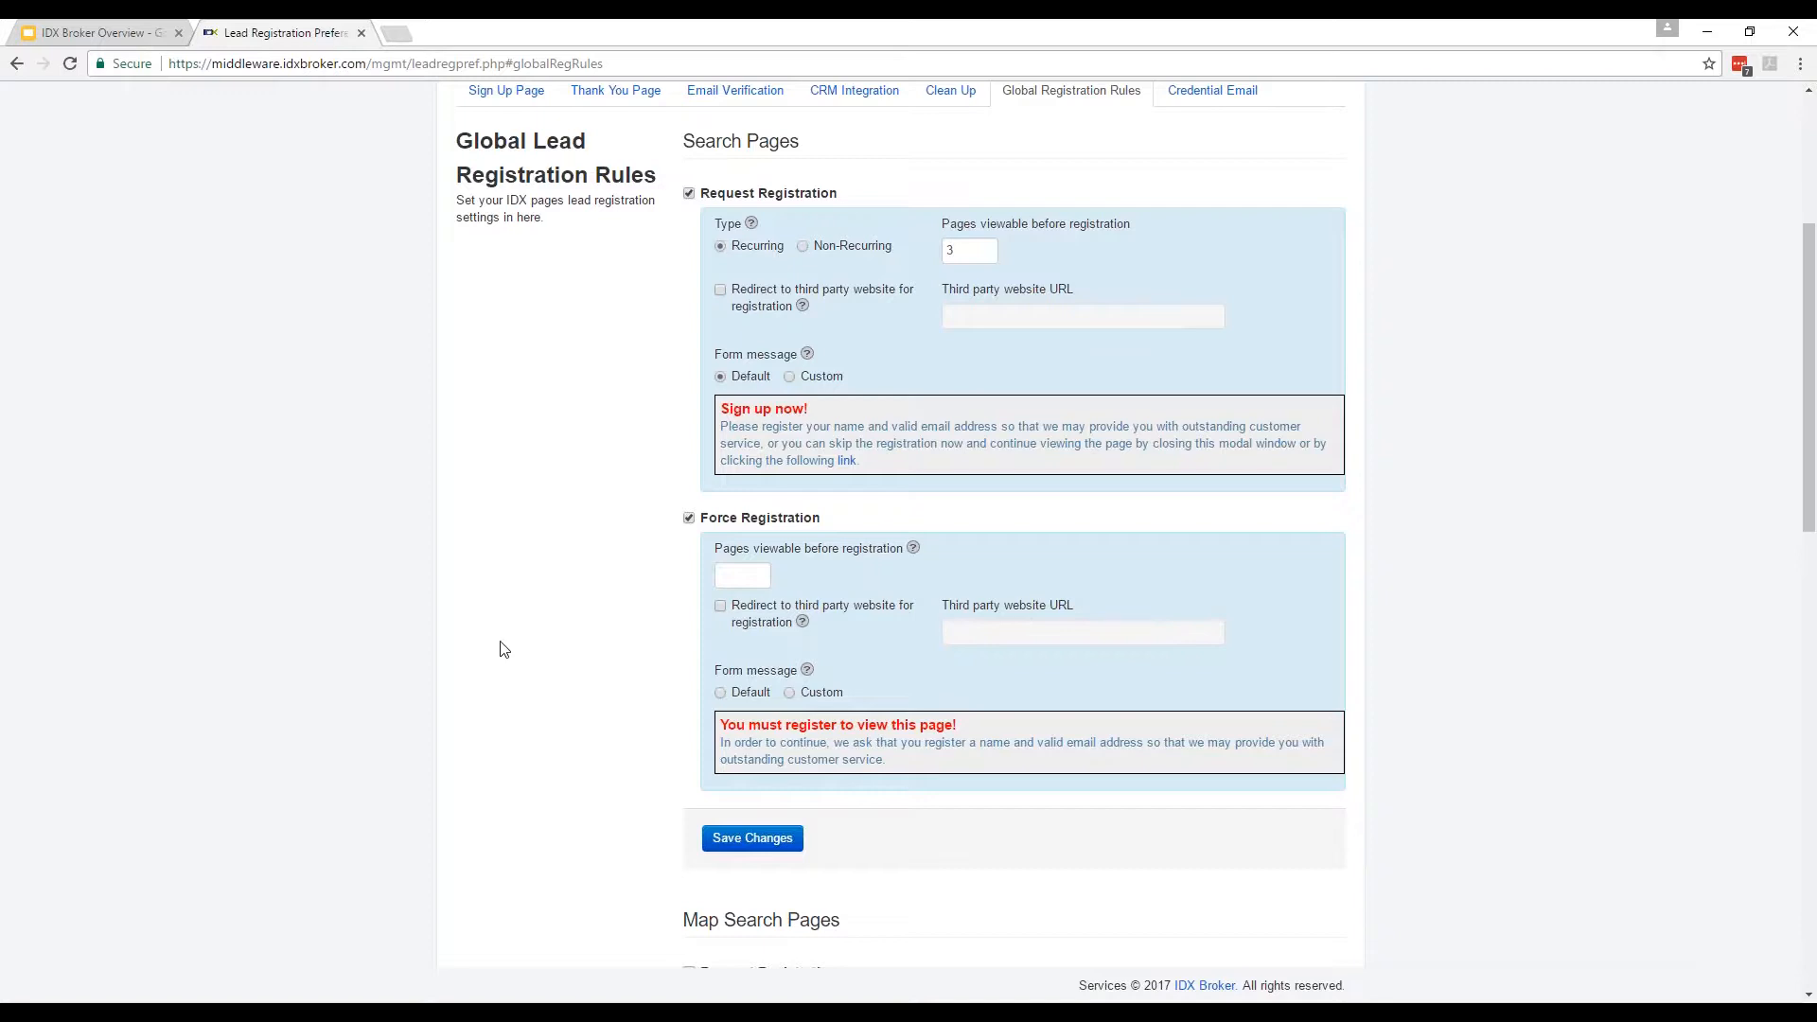
Make Search Pages request registration once (non-recurring) after 5 pages instead of 3.
left_click(944, 253)
double_click(944, 254)
type("5")
left_click(810, 248)
left_click(987, 248)
Force registration on Search Pages after 10 pages viewed.
left_click(743, 576)
type("10")
left_click(1438, 623)
scroll(445, 606, "up", 3)
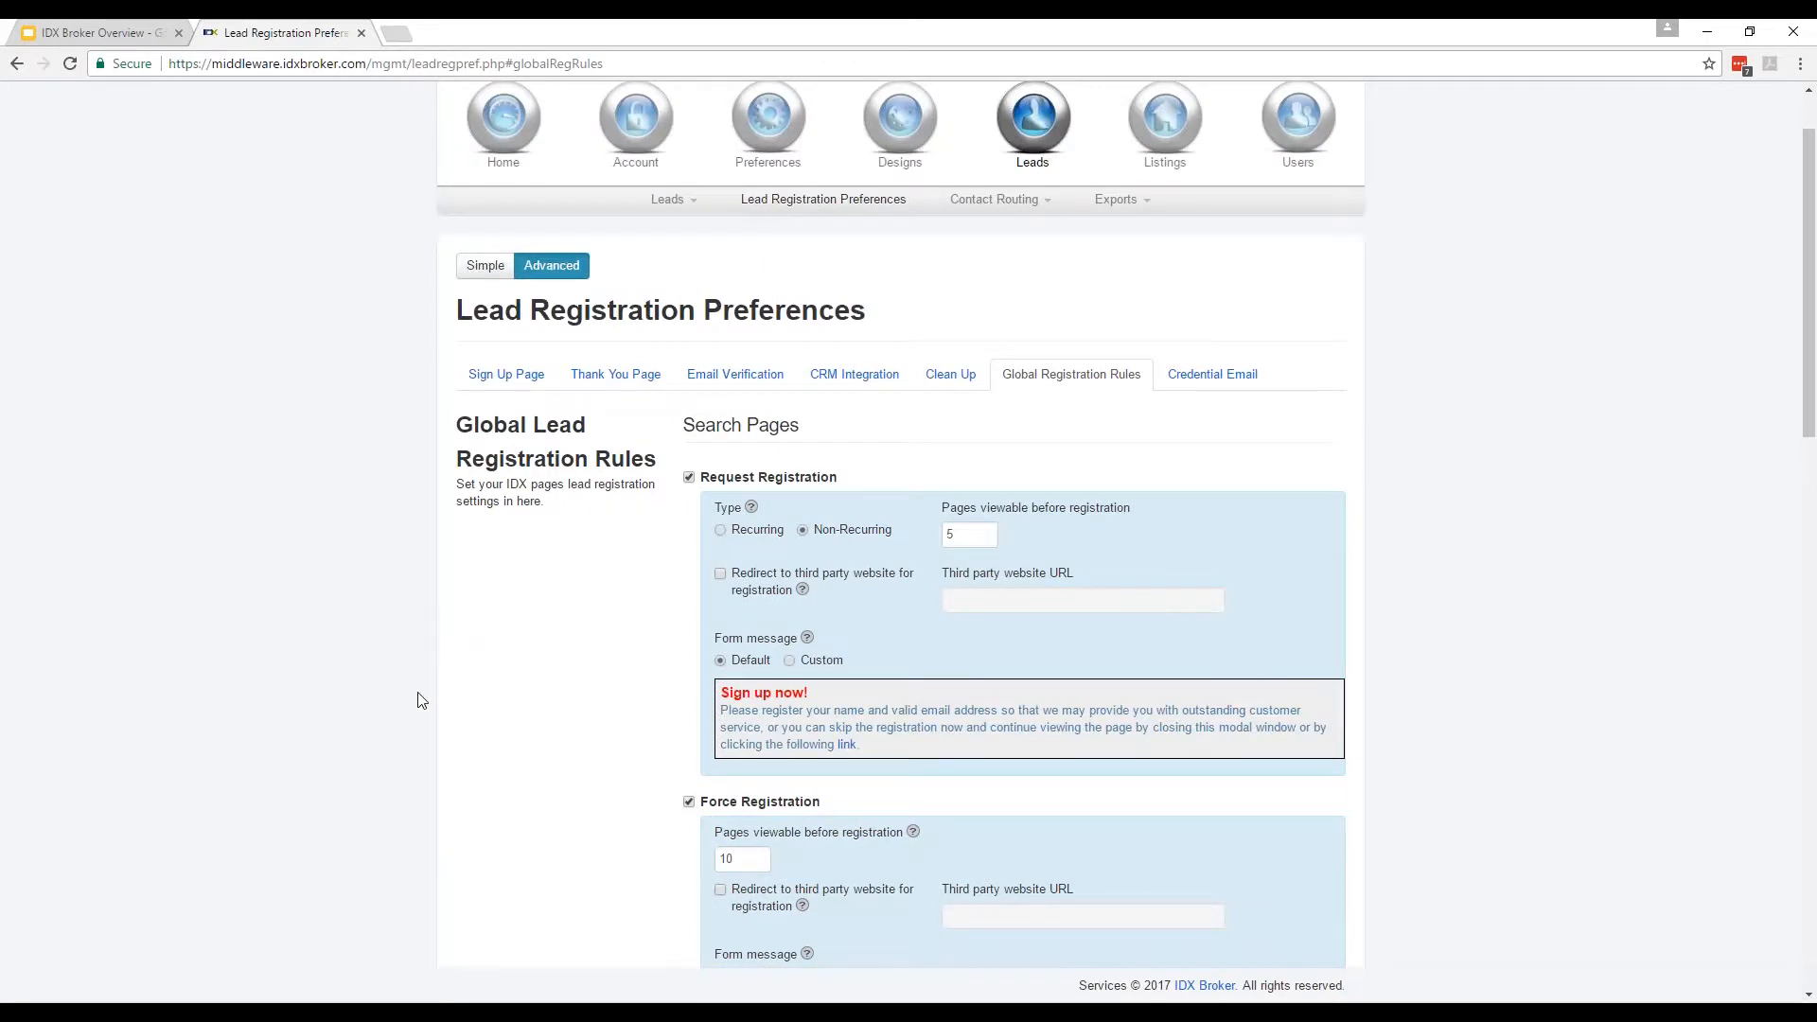
scroll(114, 578, "down", 5)
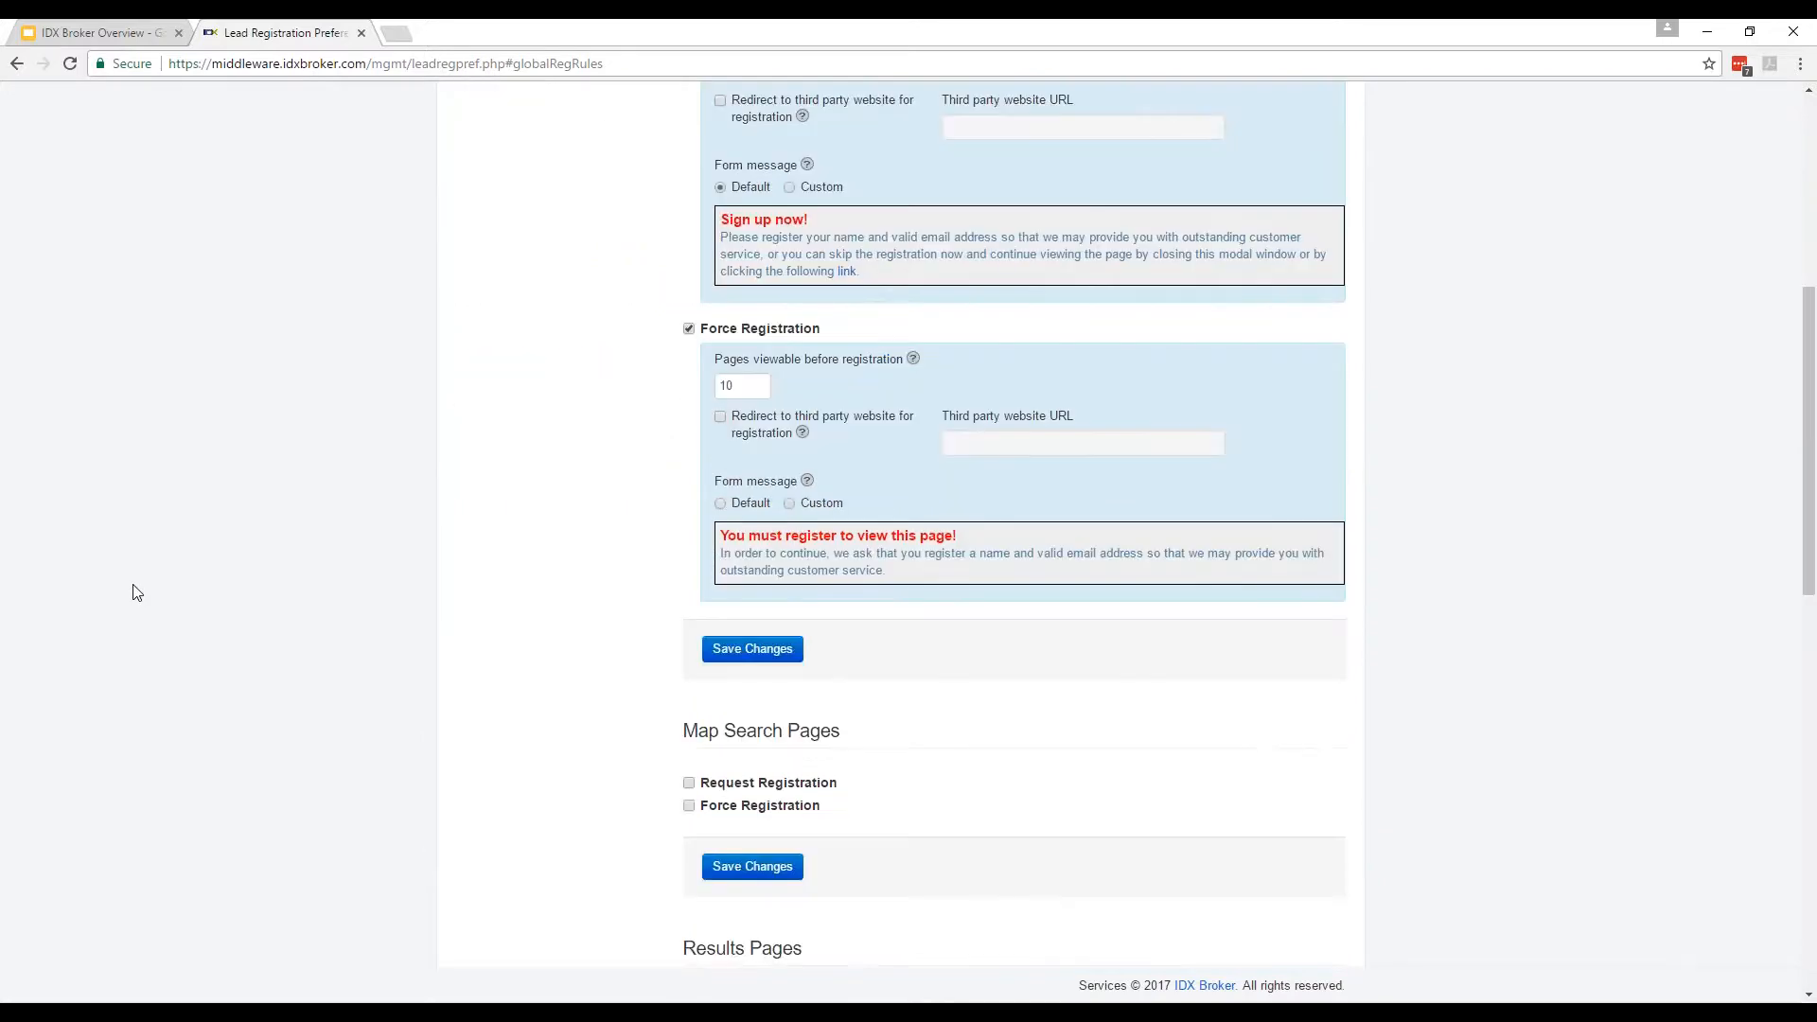
scroll(158, 596, "up", 5)
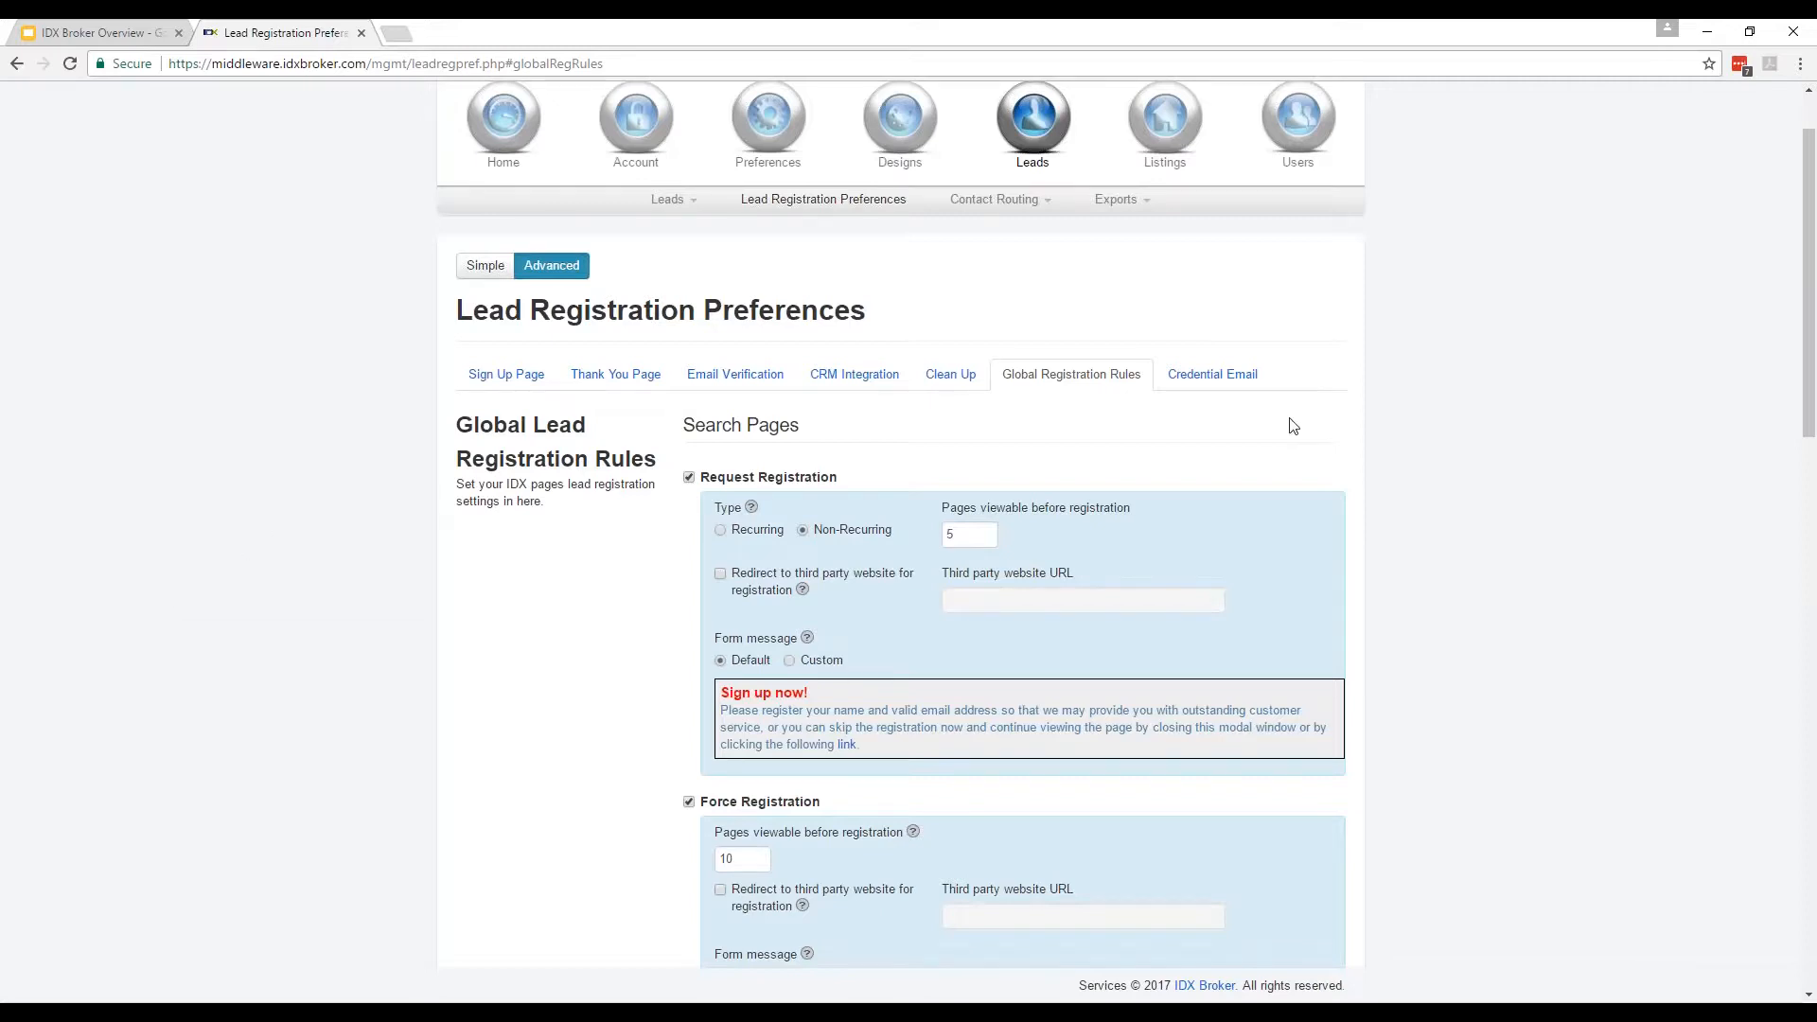
Leave the credential email settings, dismissing unsaved-changes prompts, and return to Global Registration Rules.
left_click(1213, 375)
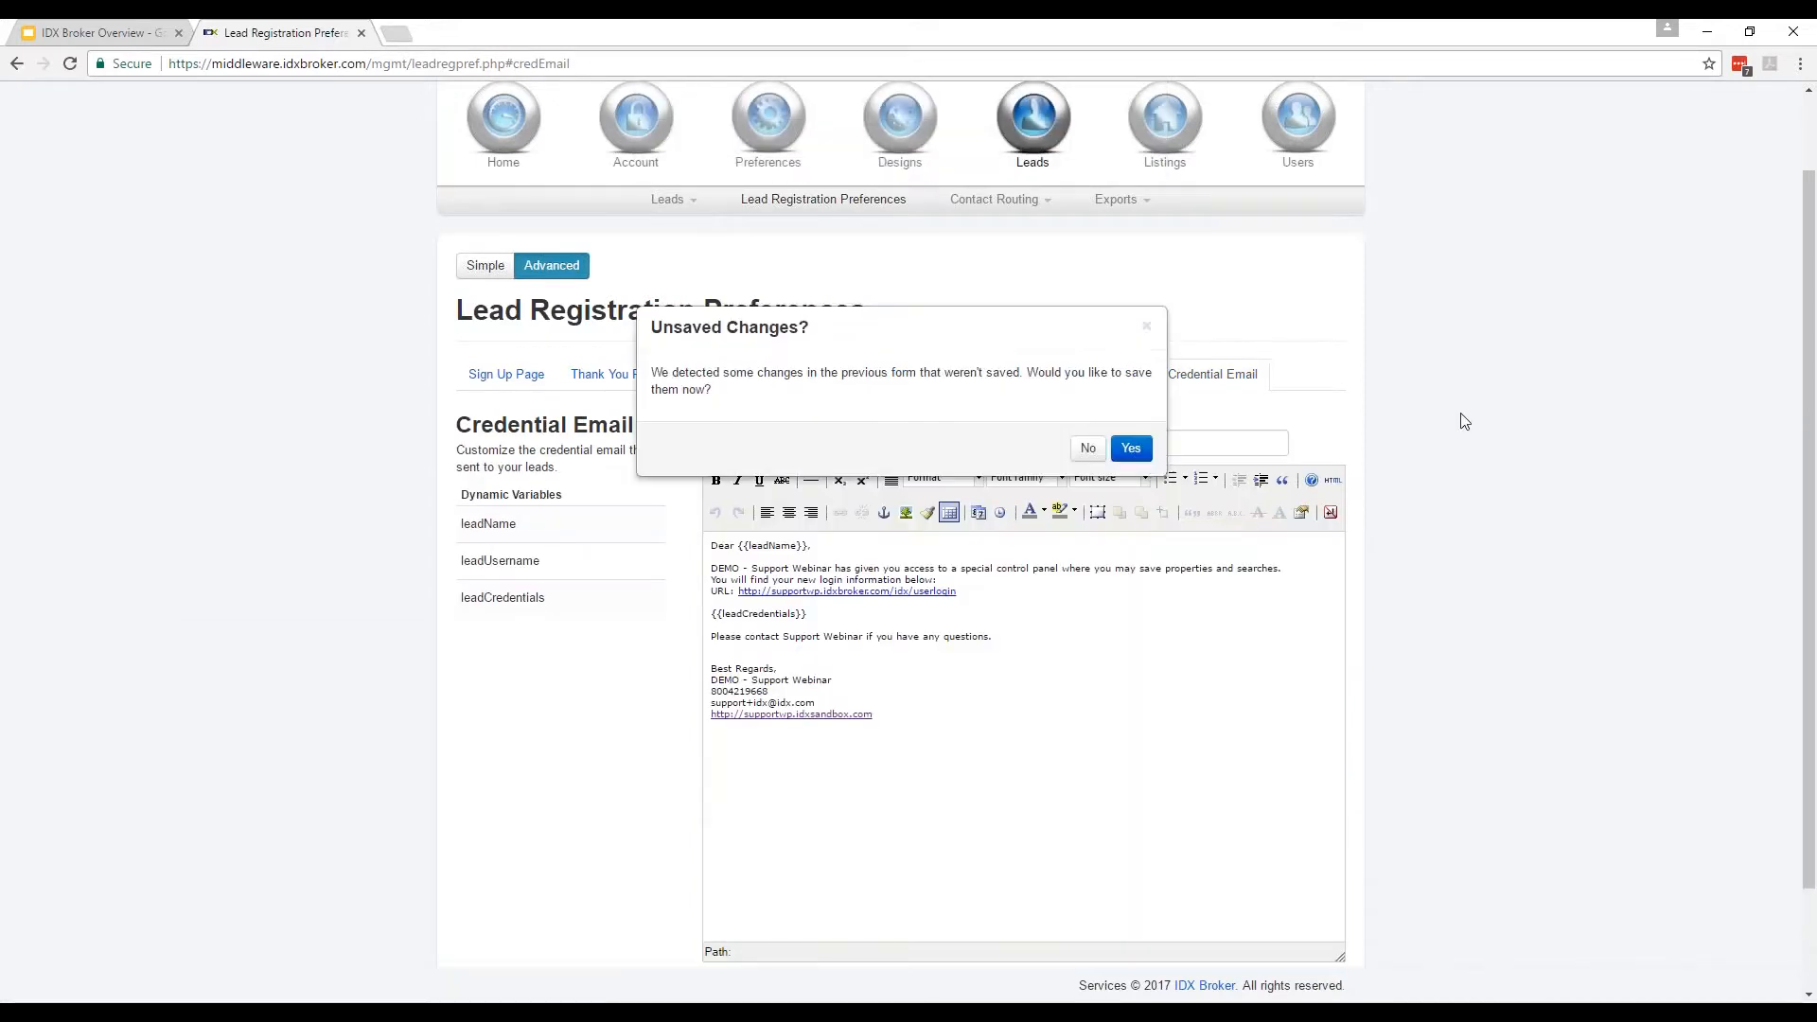
left_click(1088, 447)
left_click(1061, 395)
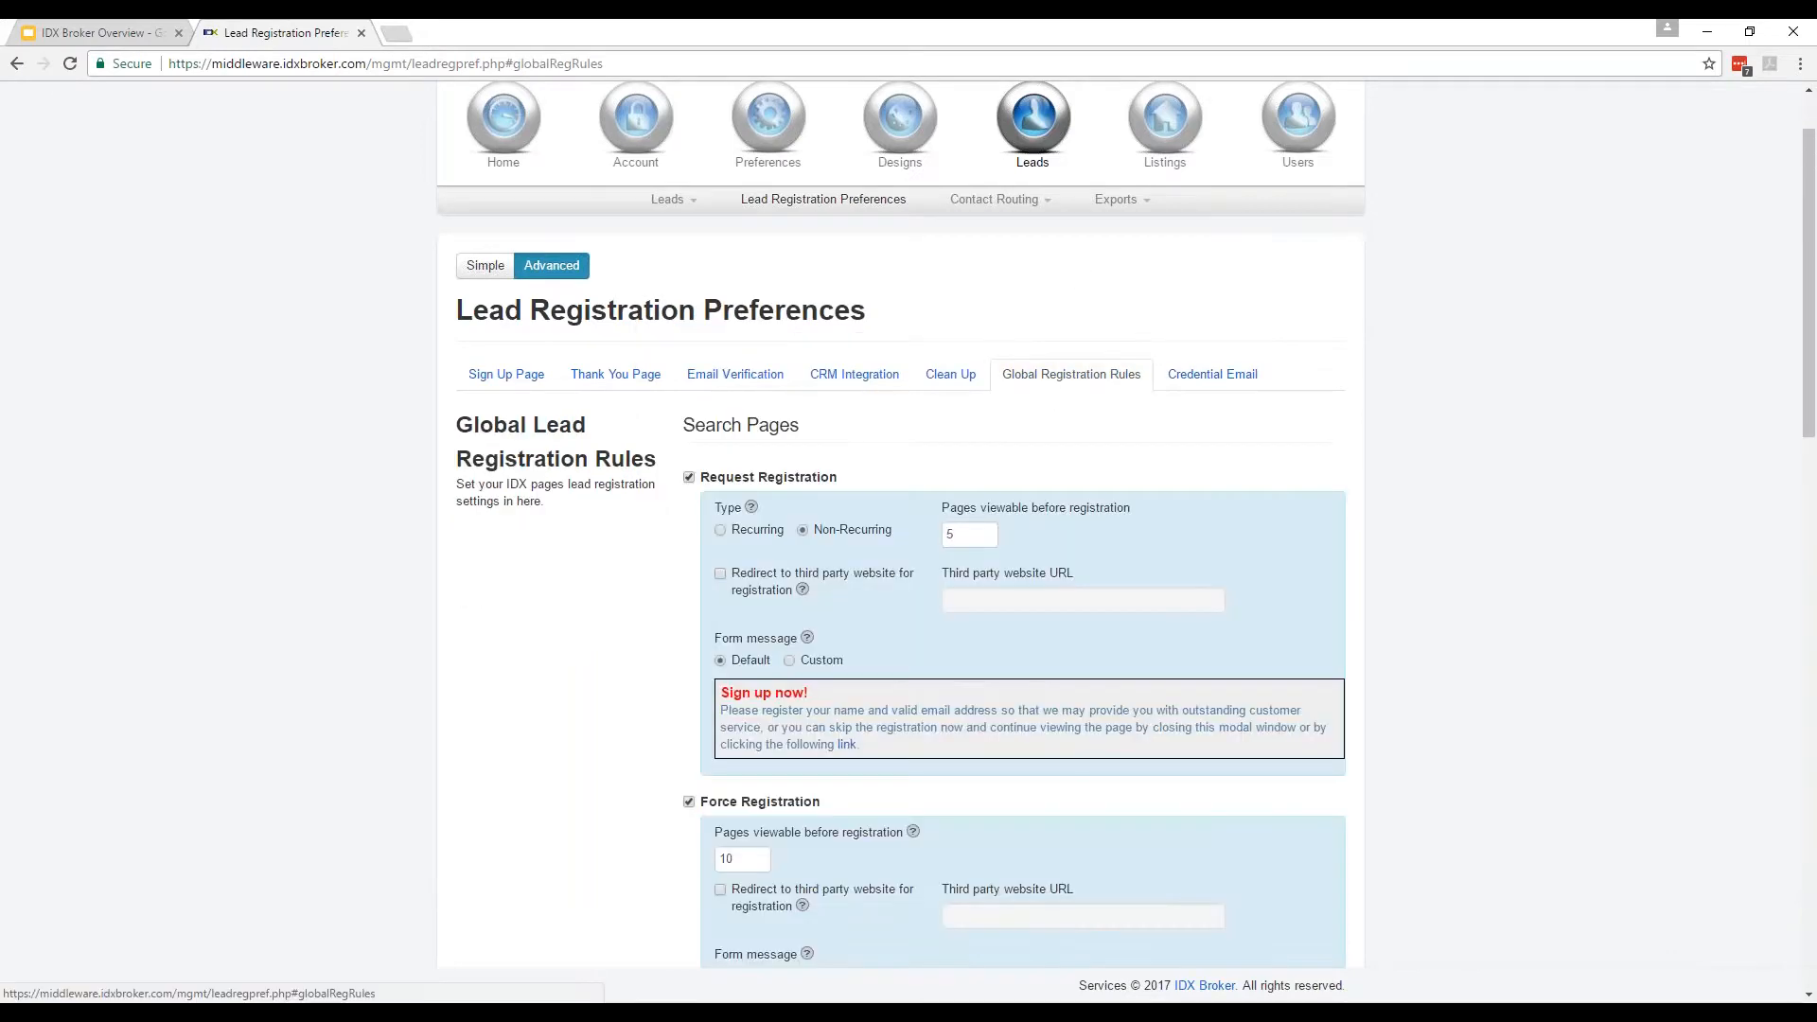
scroll(1062, 257, "down", 2)
left_click(1146, 327)
scroll(575, 474, "up", 2)
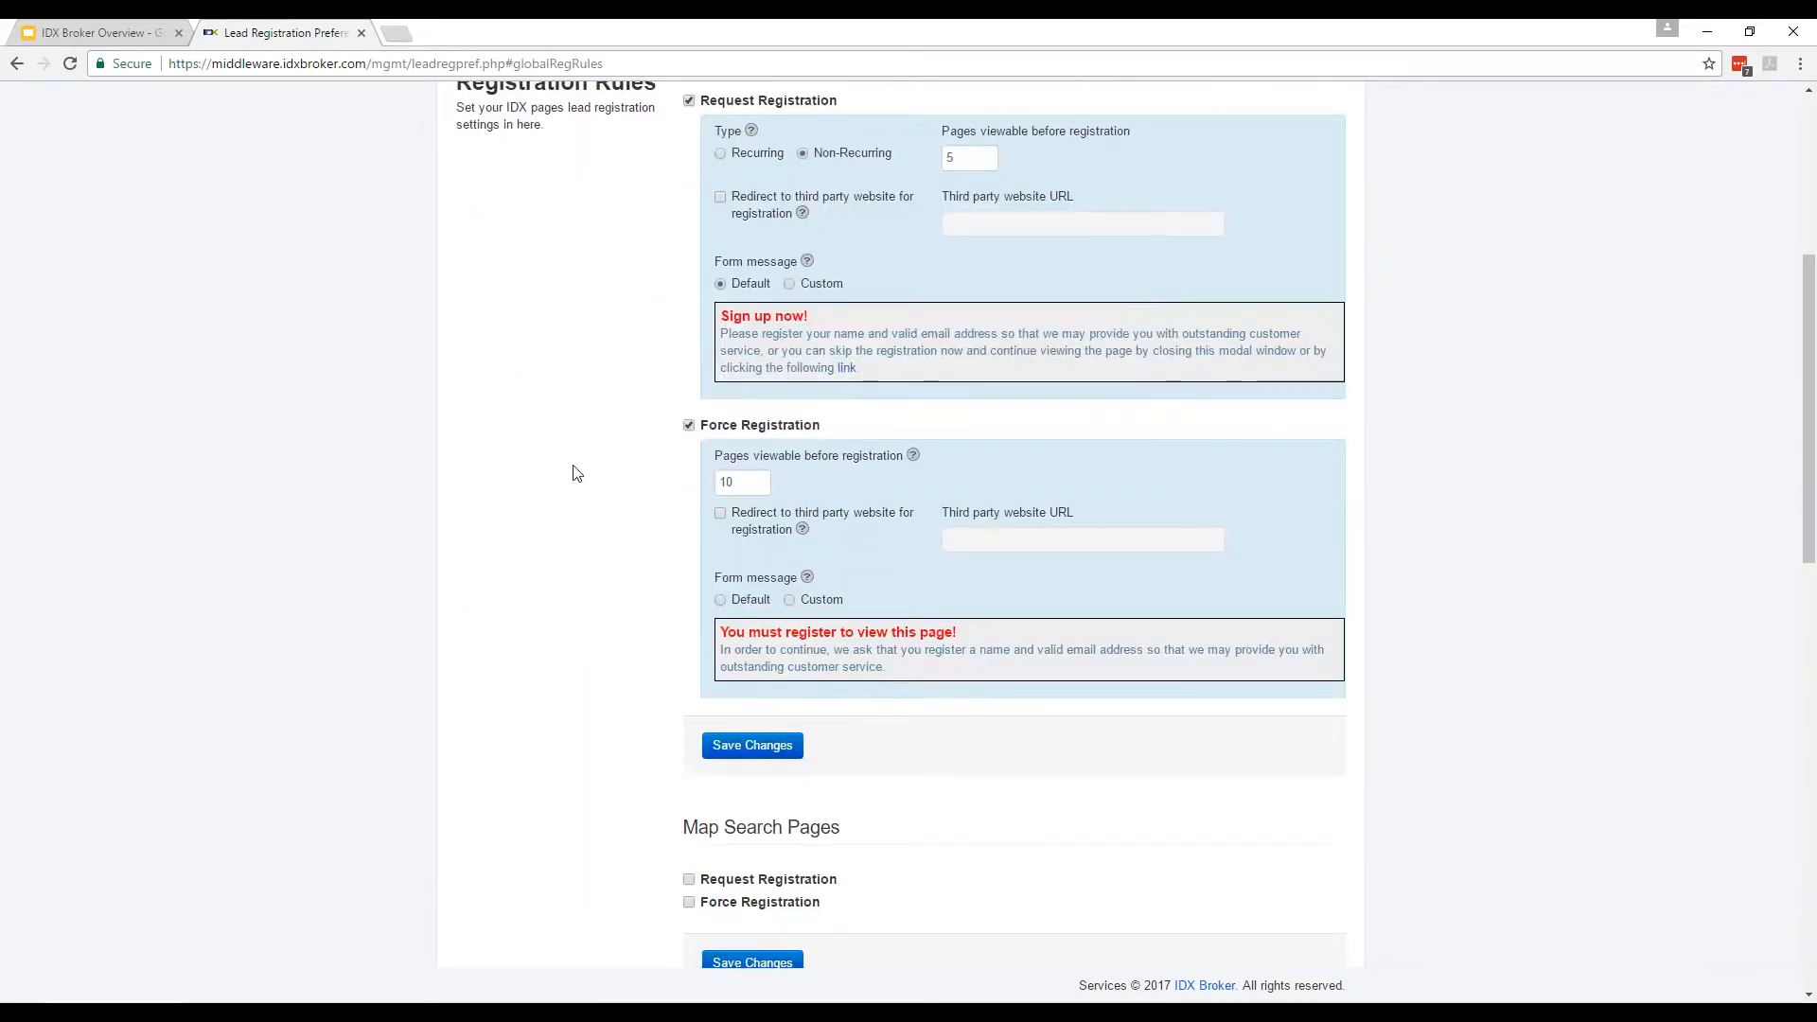
scroll(706, 551, "down", 10)
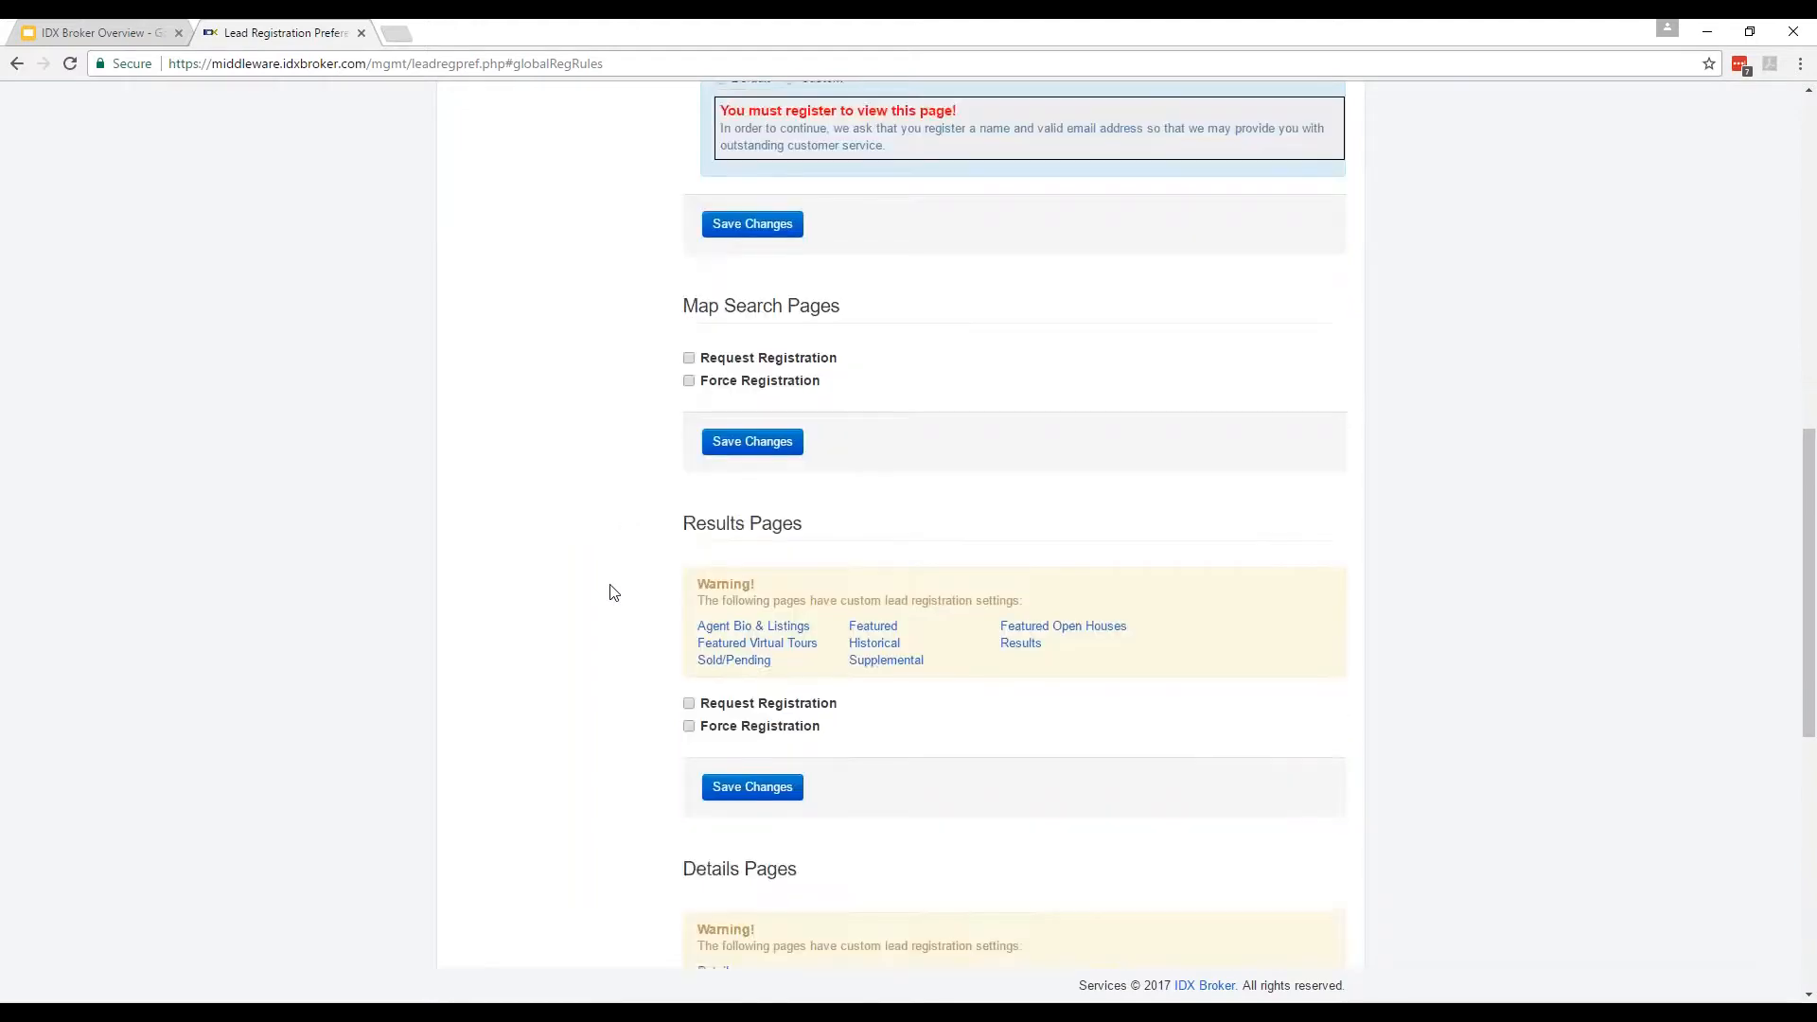
scroll(611, 608, "down", 4)
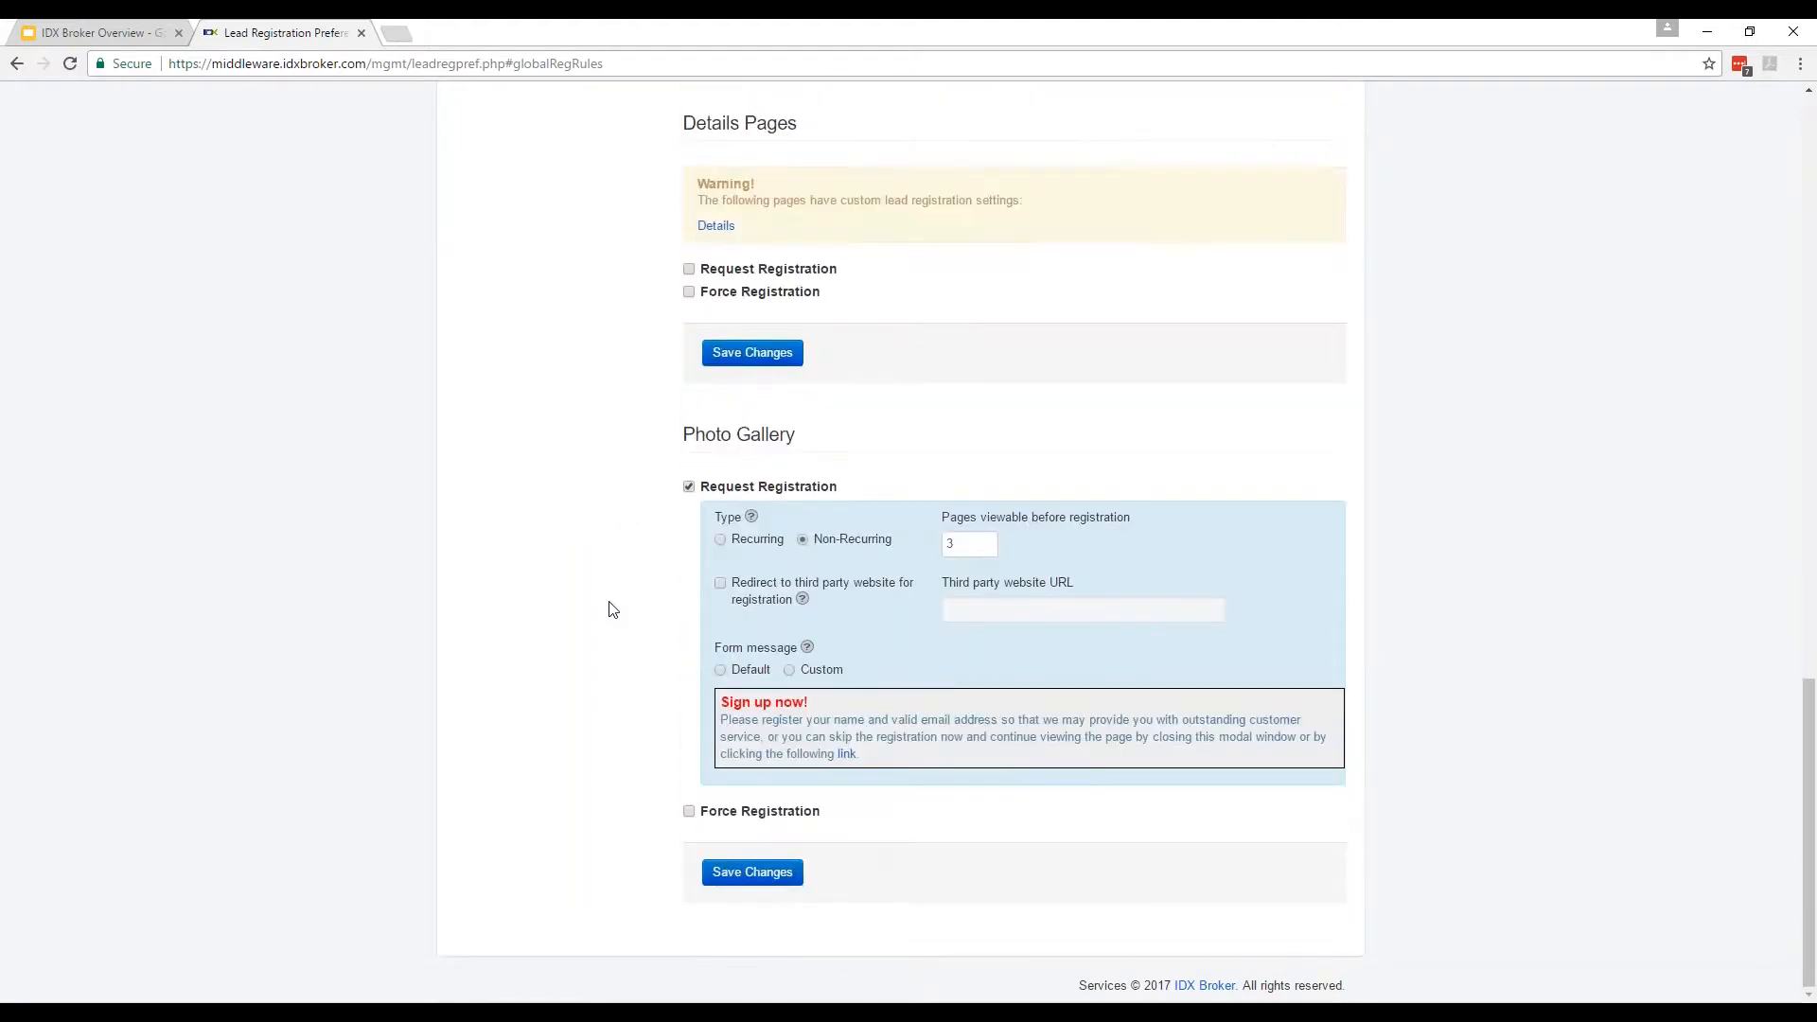
scroll(611, 608, "up", 4)
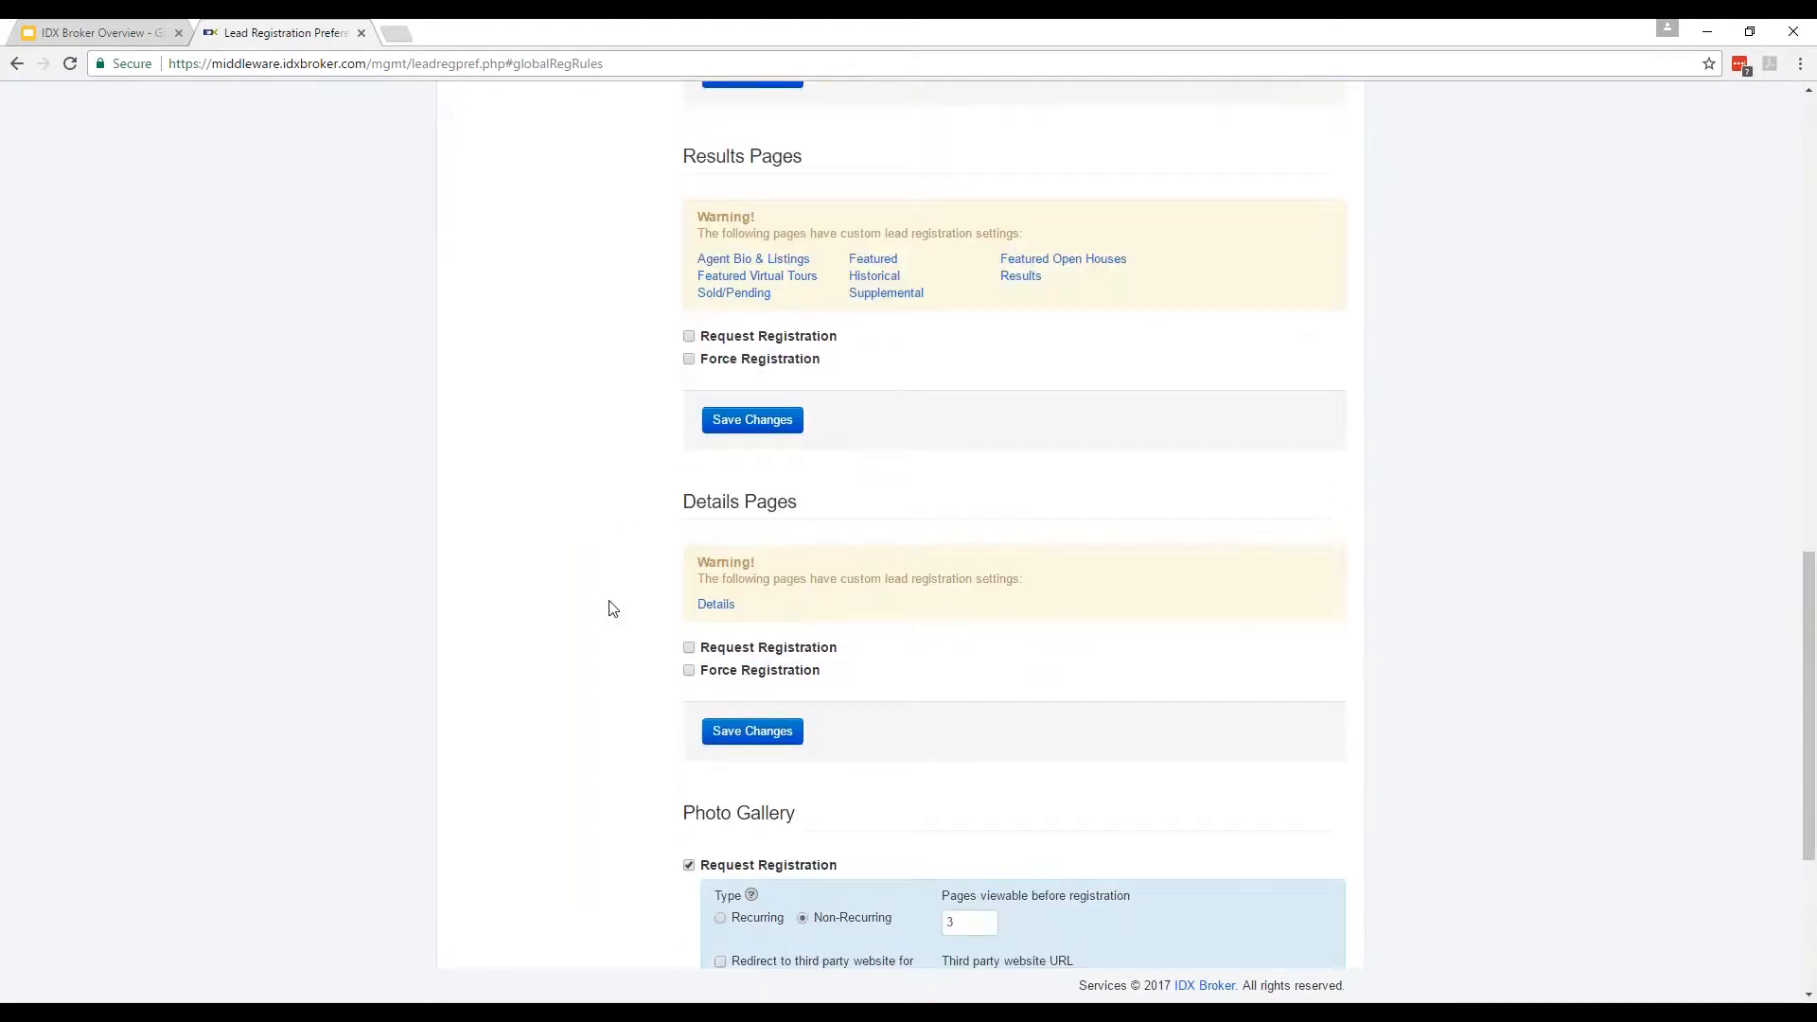
scroll(611, 609, "down", 2)
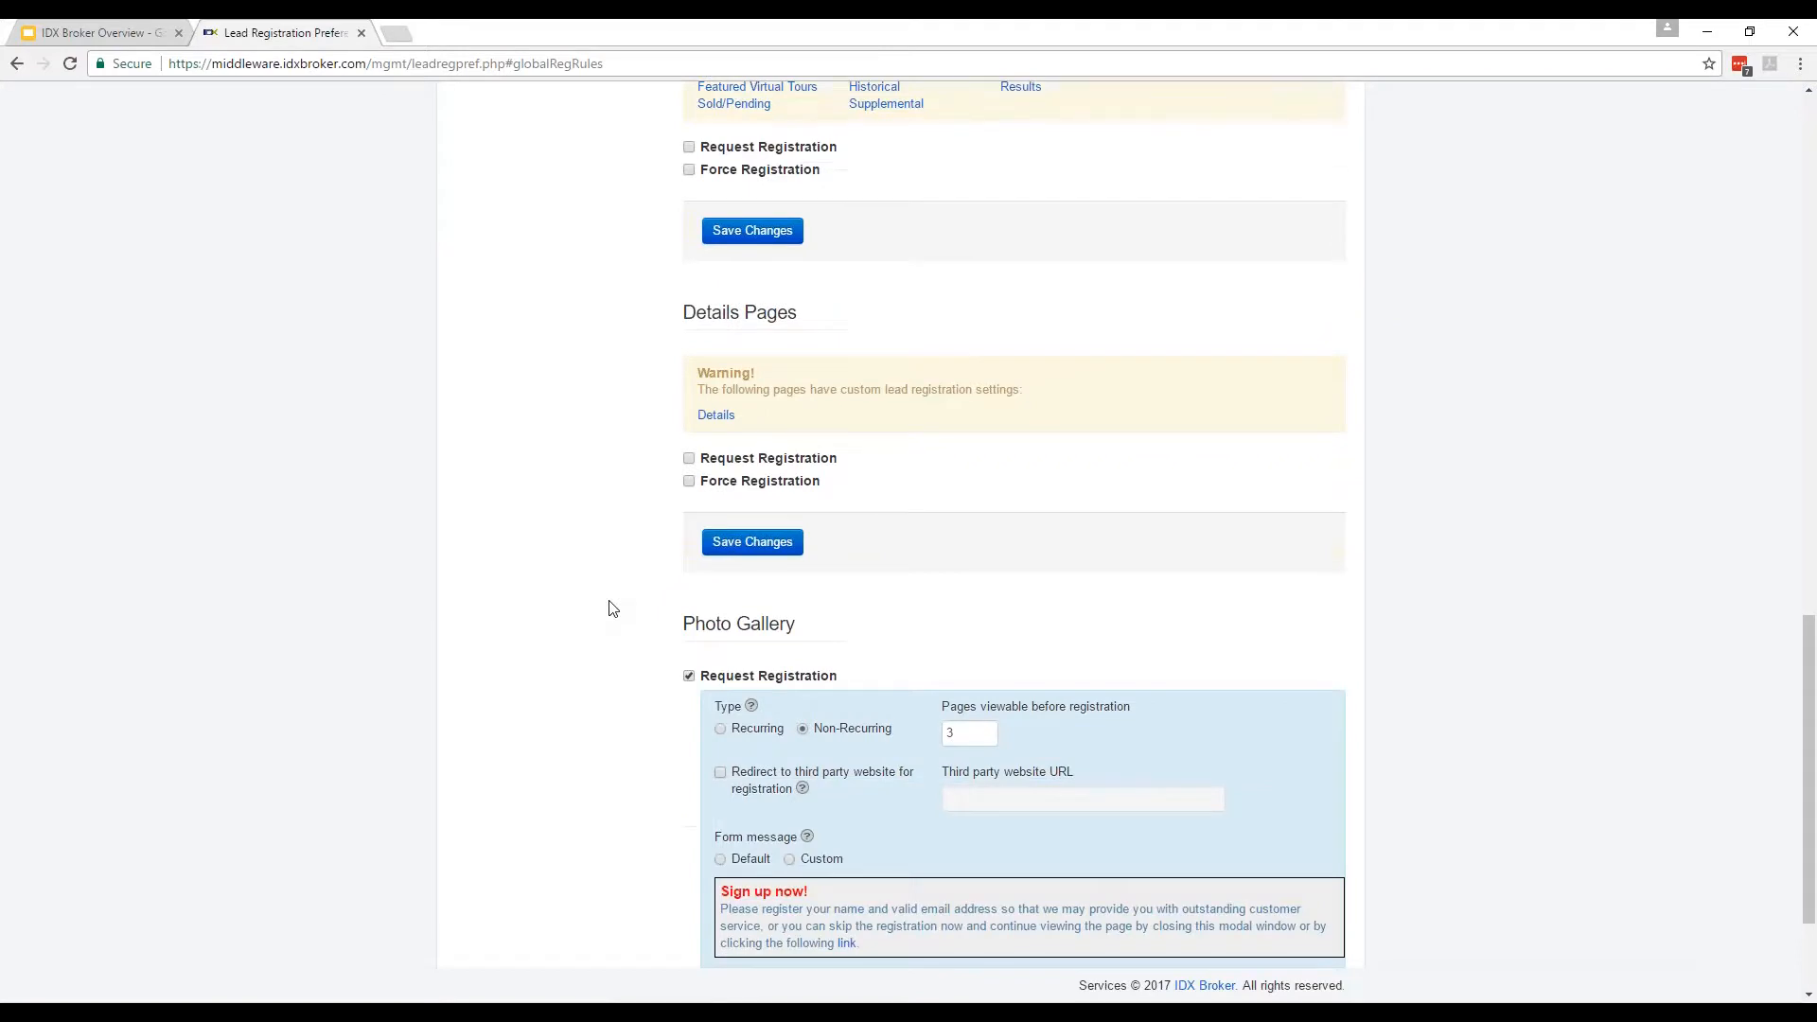
scroll(611, 609, "up", 1)
scroll(611, 609, "down", 3)
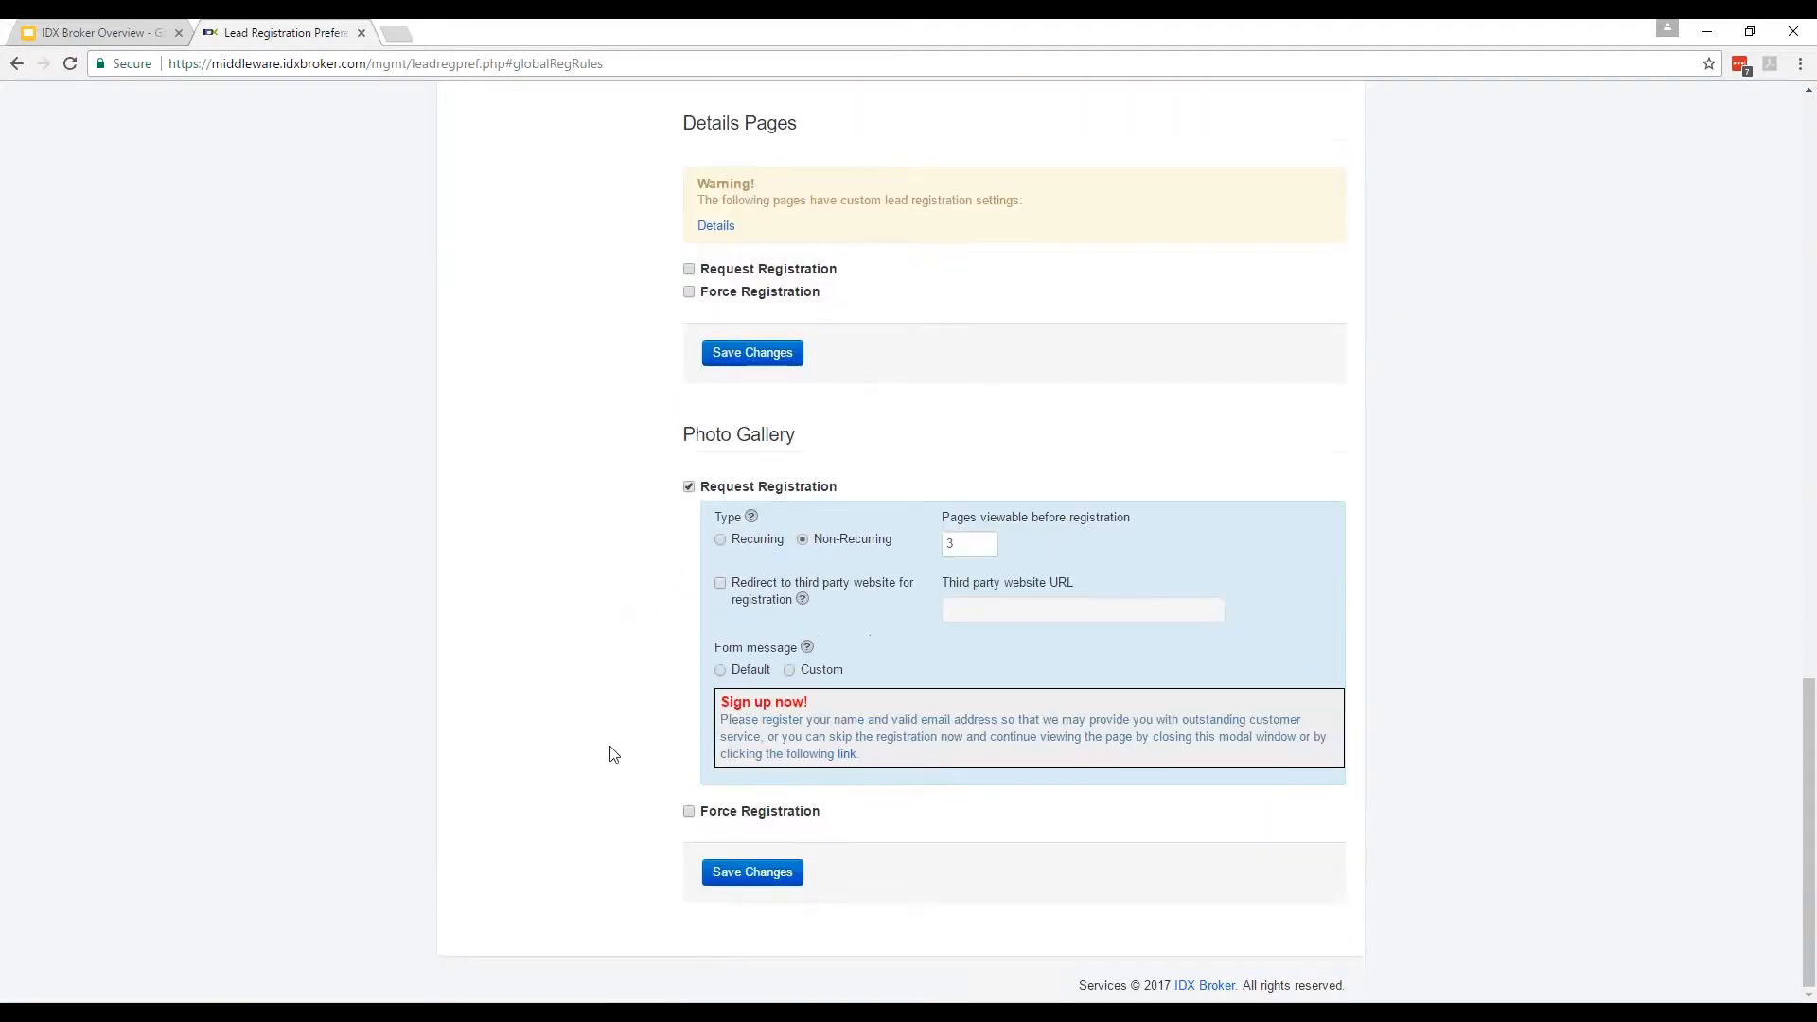
Force Photo Gallery registration after 5 pages, save, and confirm overriding page-level rules.
left_click(688, 812)
scroll(479, 864, "down", 3)
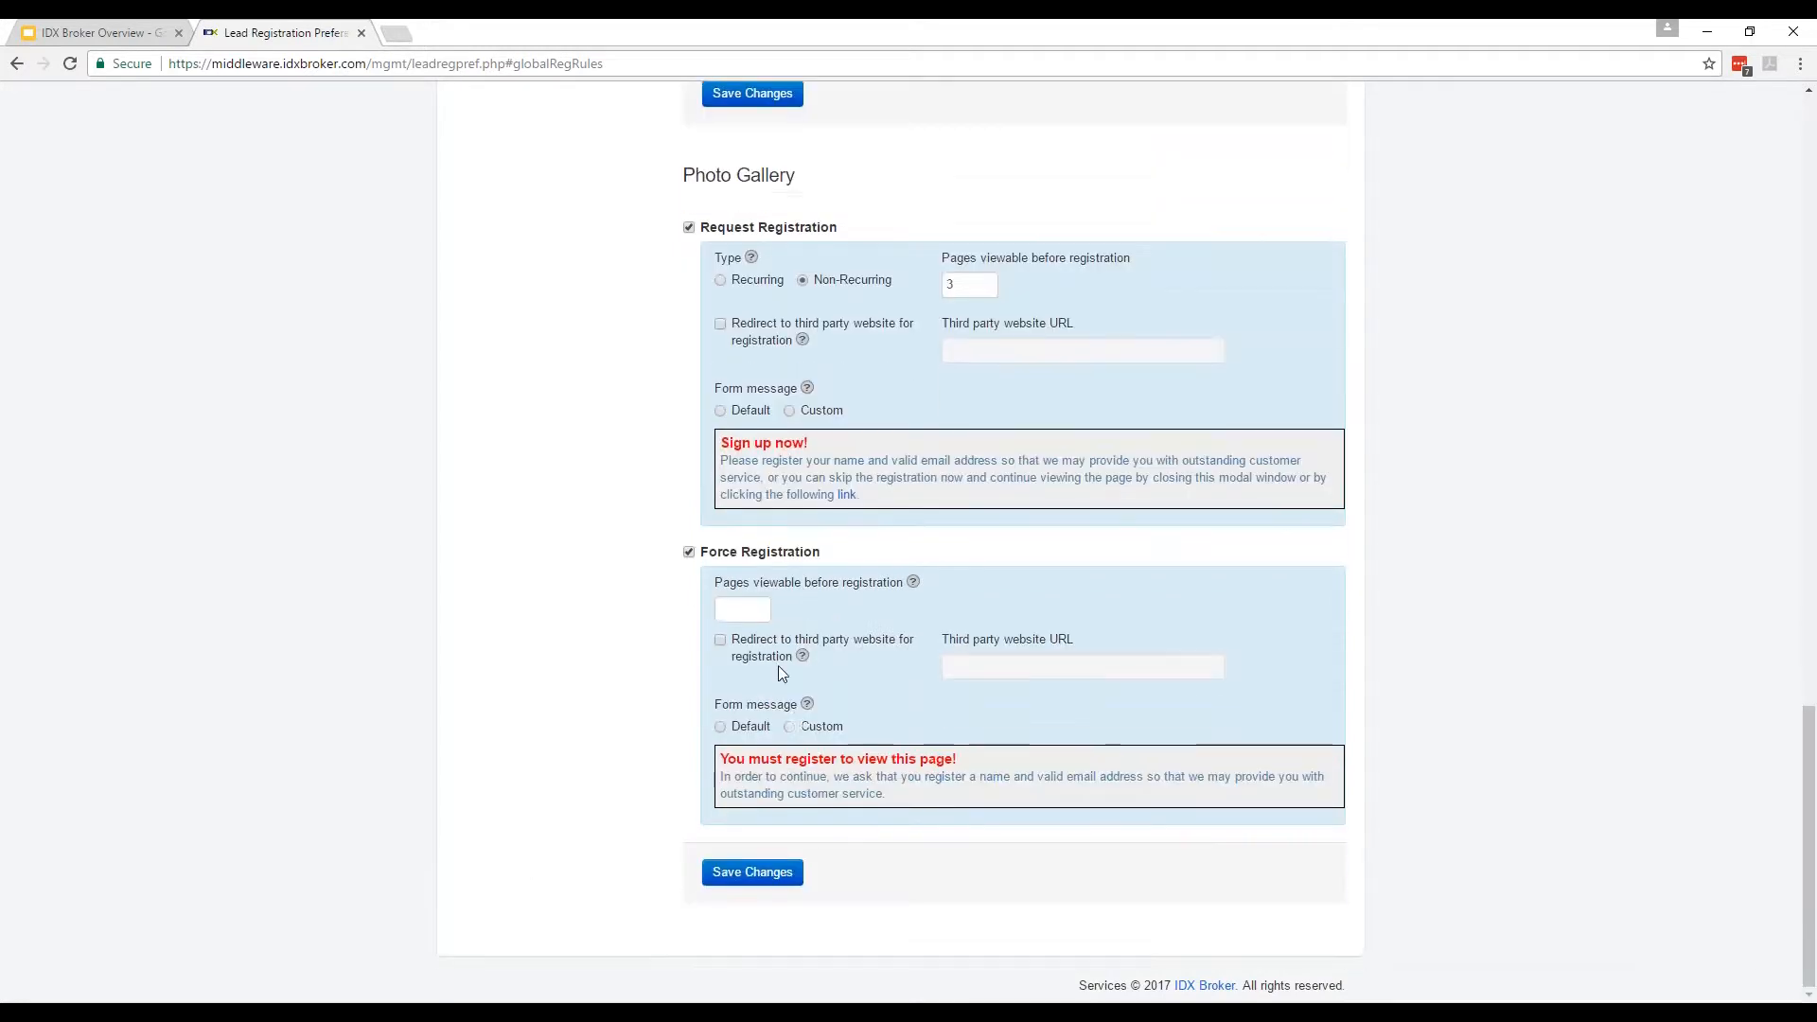
type("5")
left_click(775, 874)
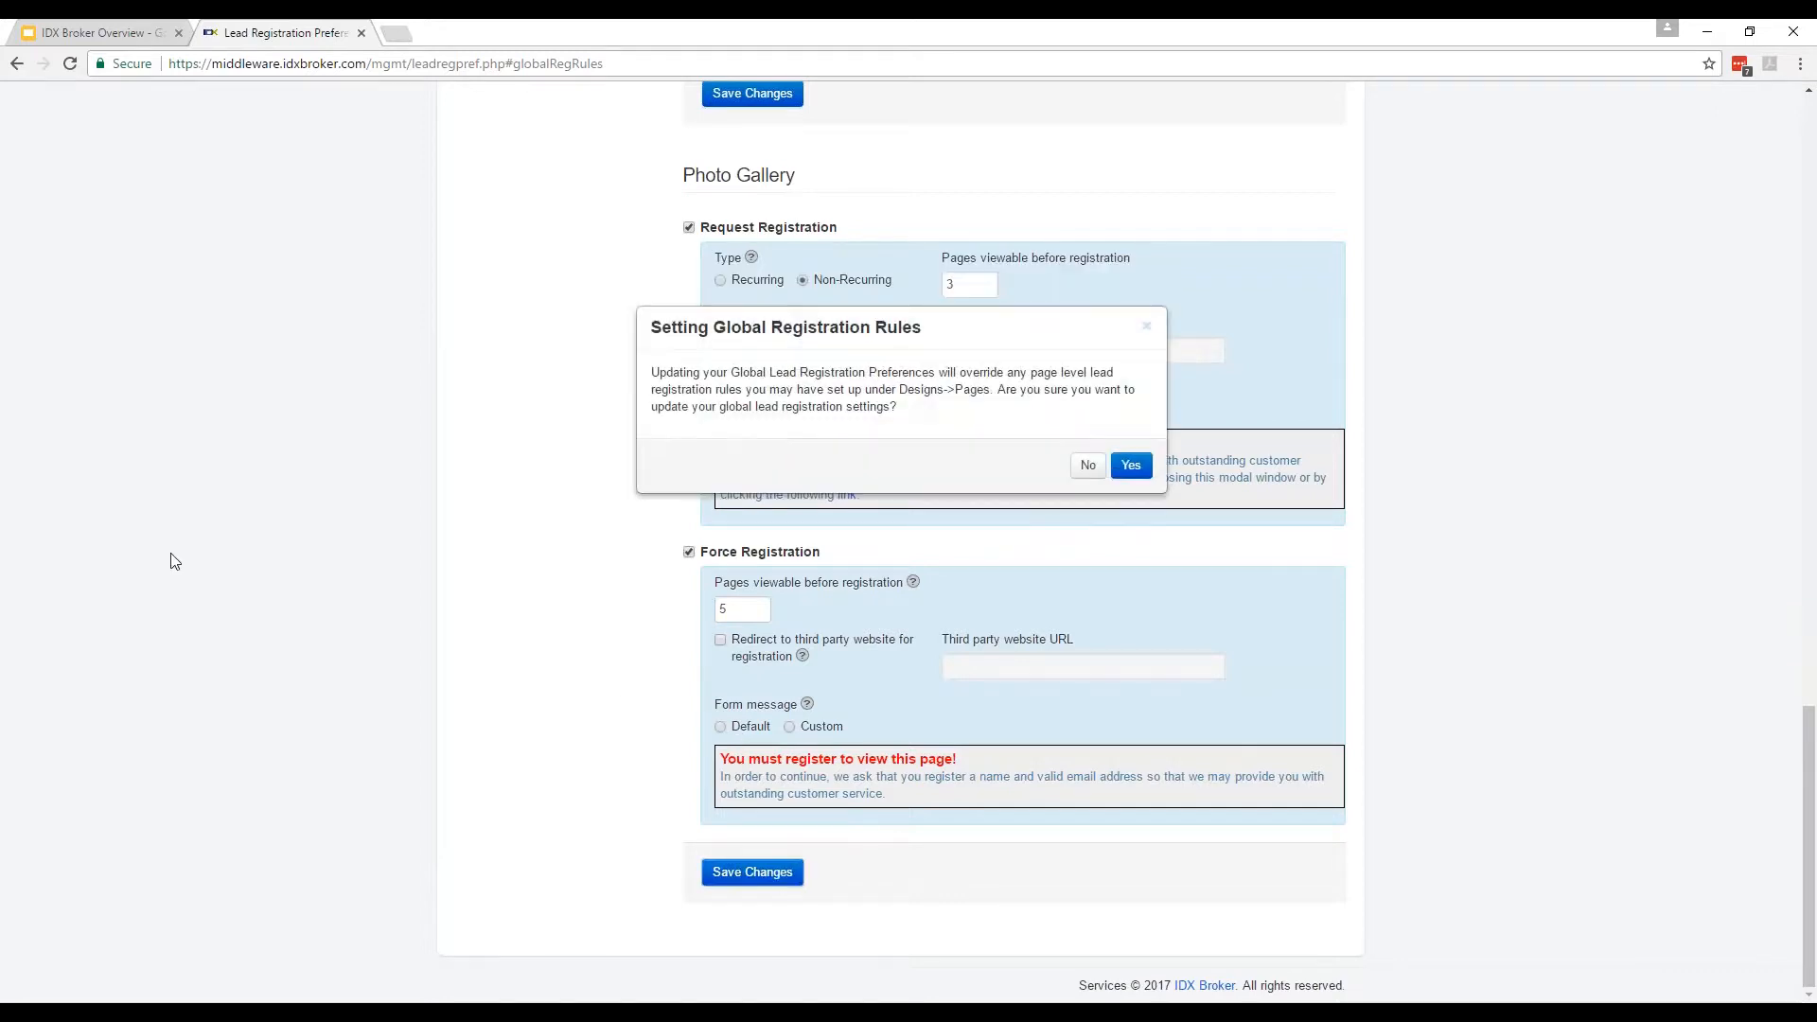
left_click(1131, 465)
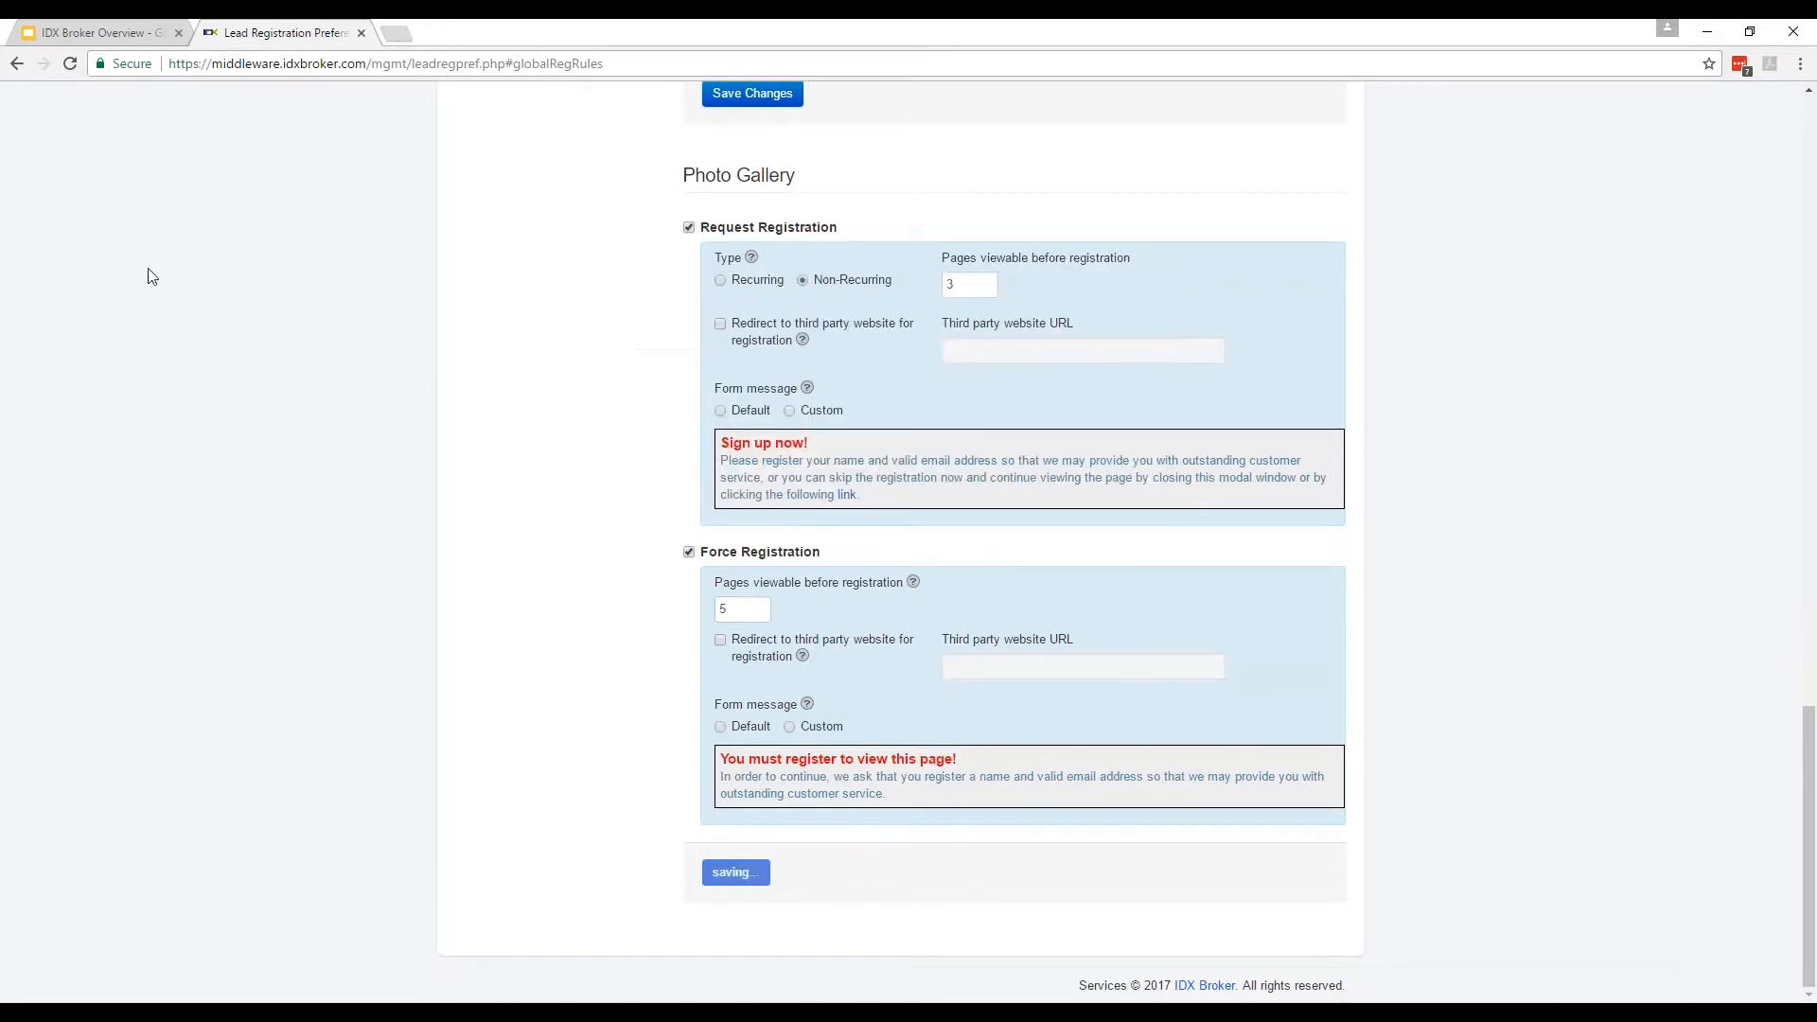
left_click(113, 26)
left_click(301, 32)
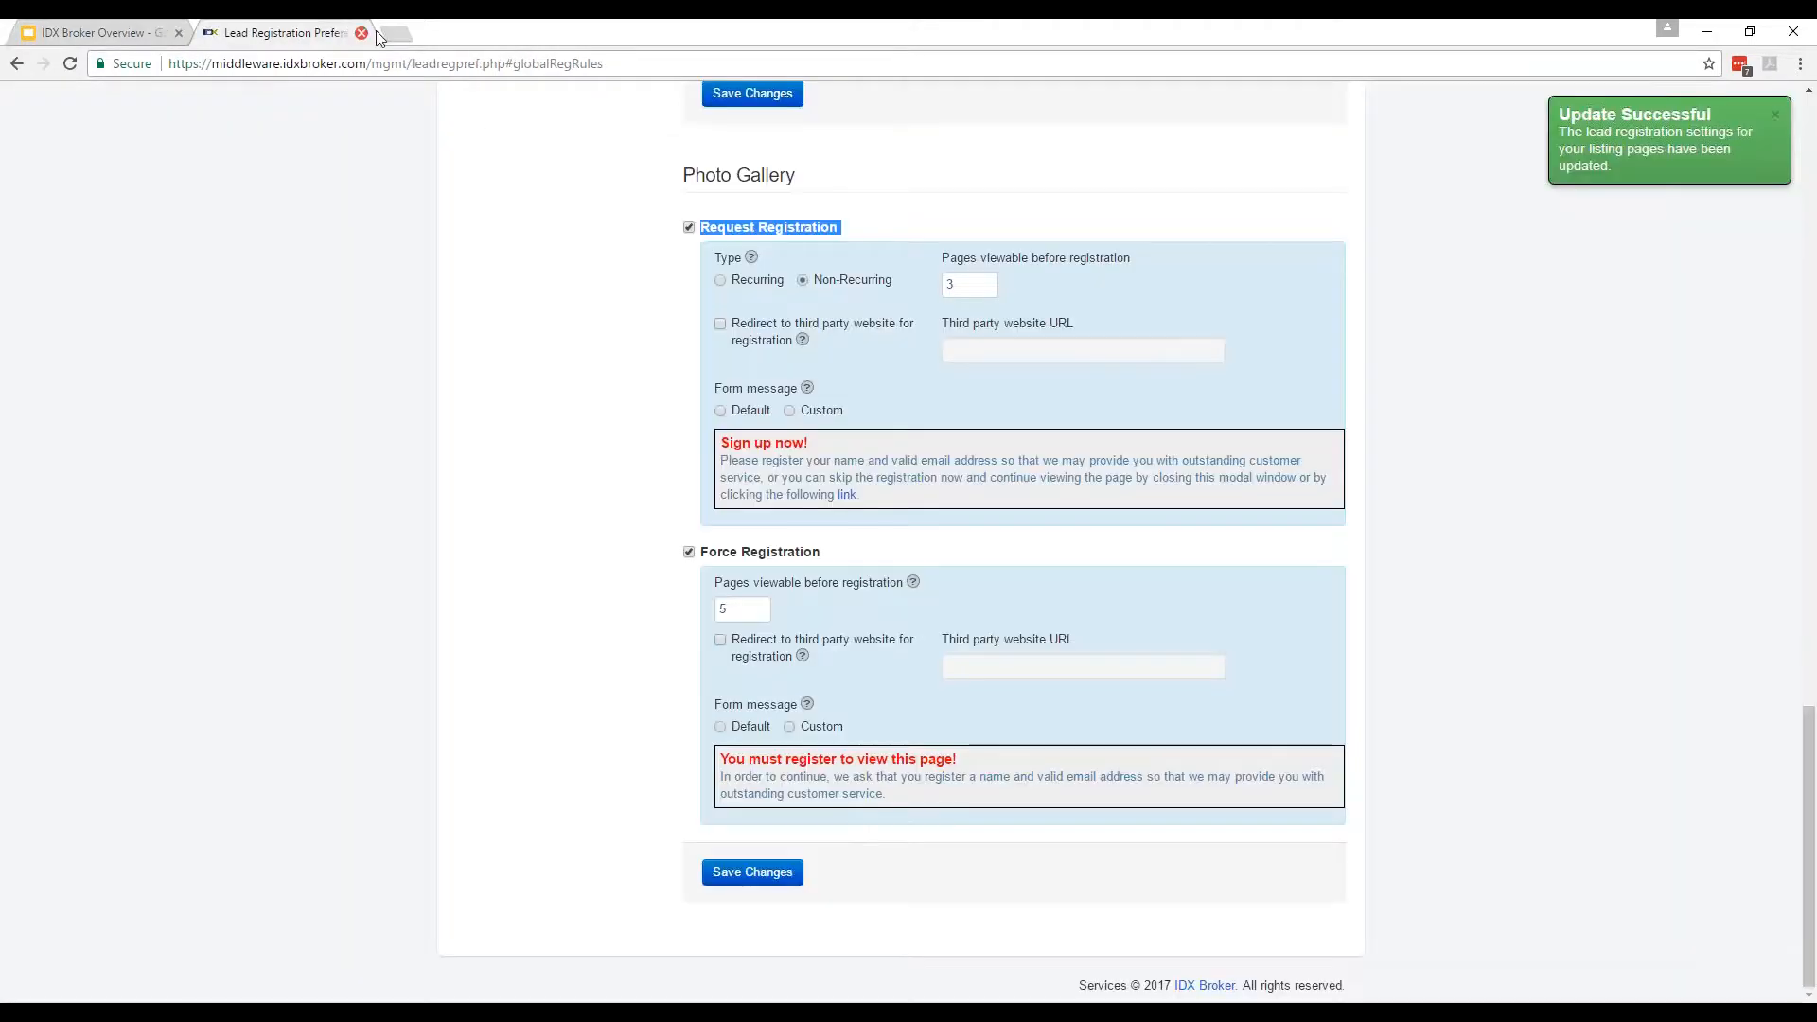
left_click(395, 35)
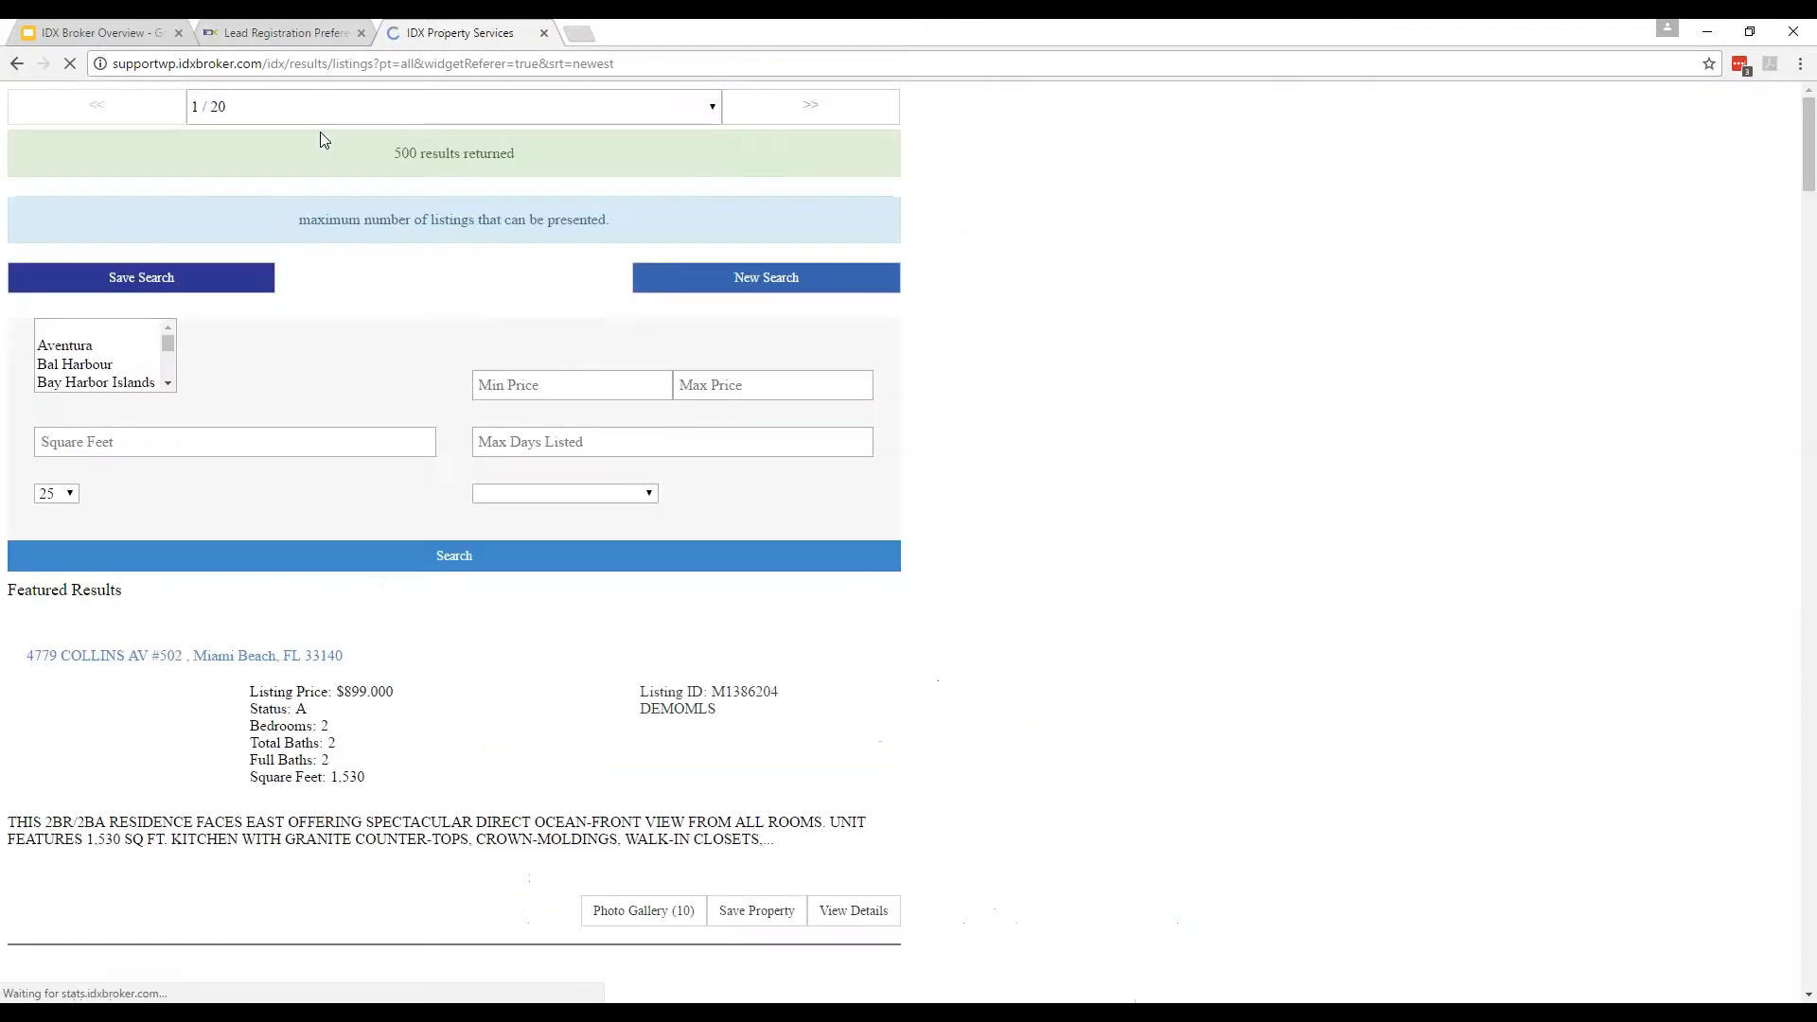
scroll(1180, 730, "down", 4)
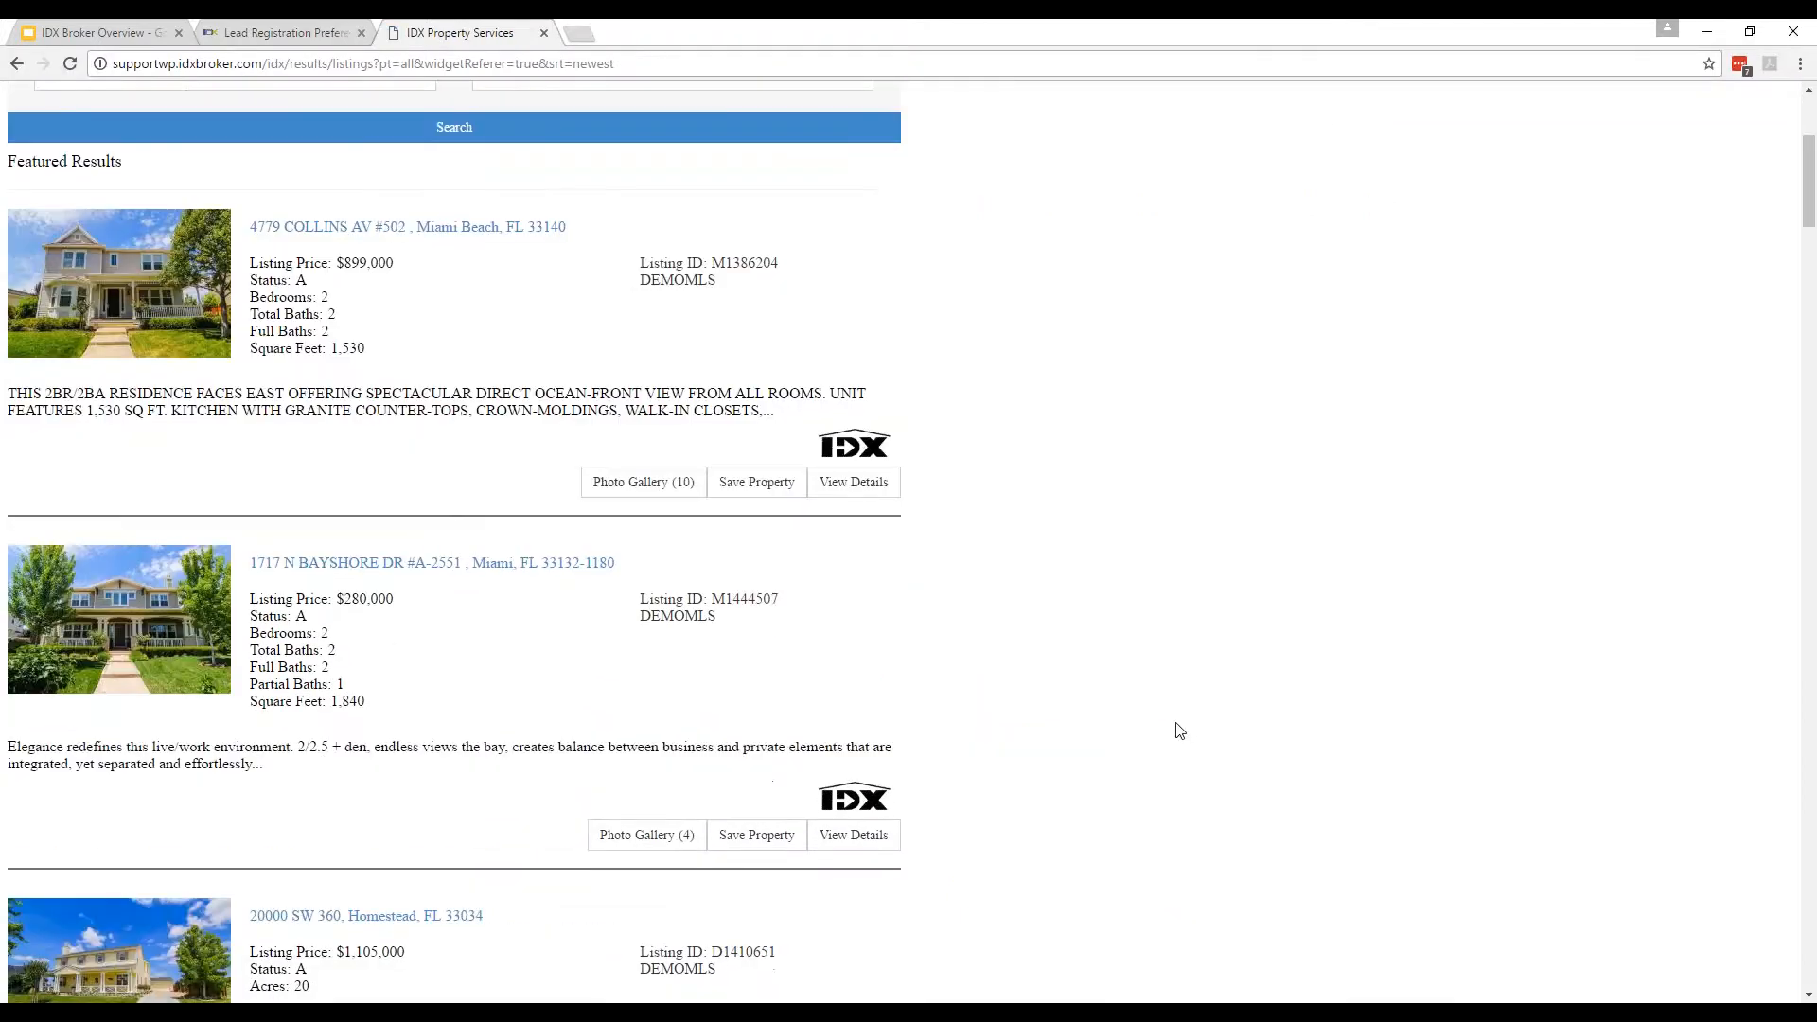
scroll(1171, 731, "up", 1)
scroll(1091, 741, "down", 2)
middle_click(444, 134)
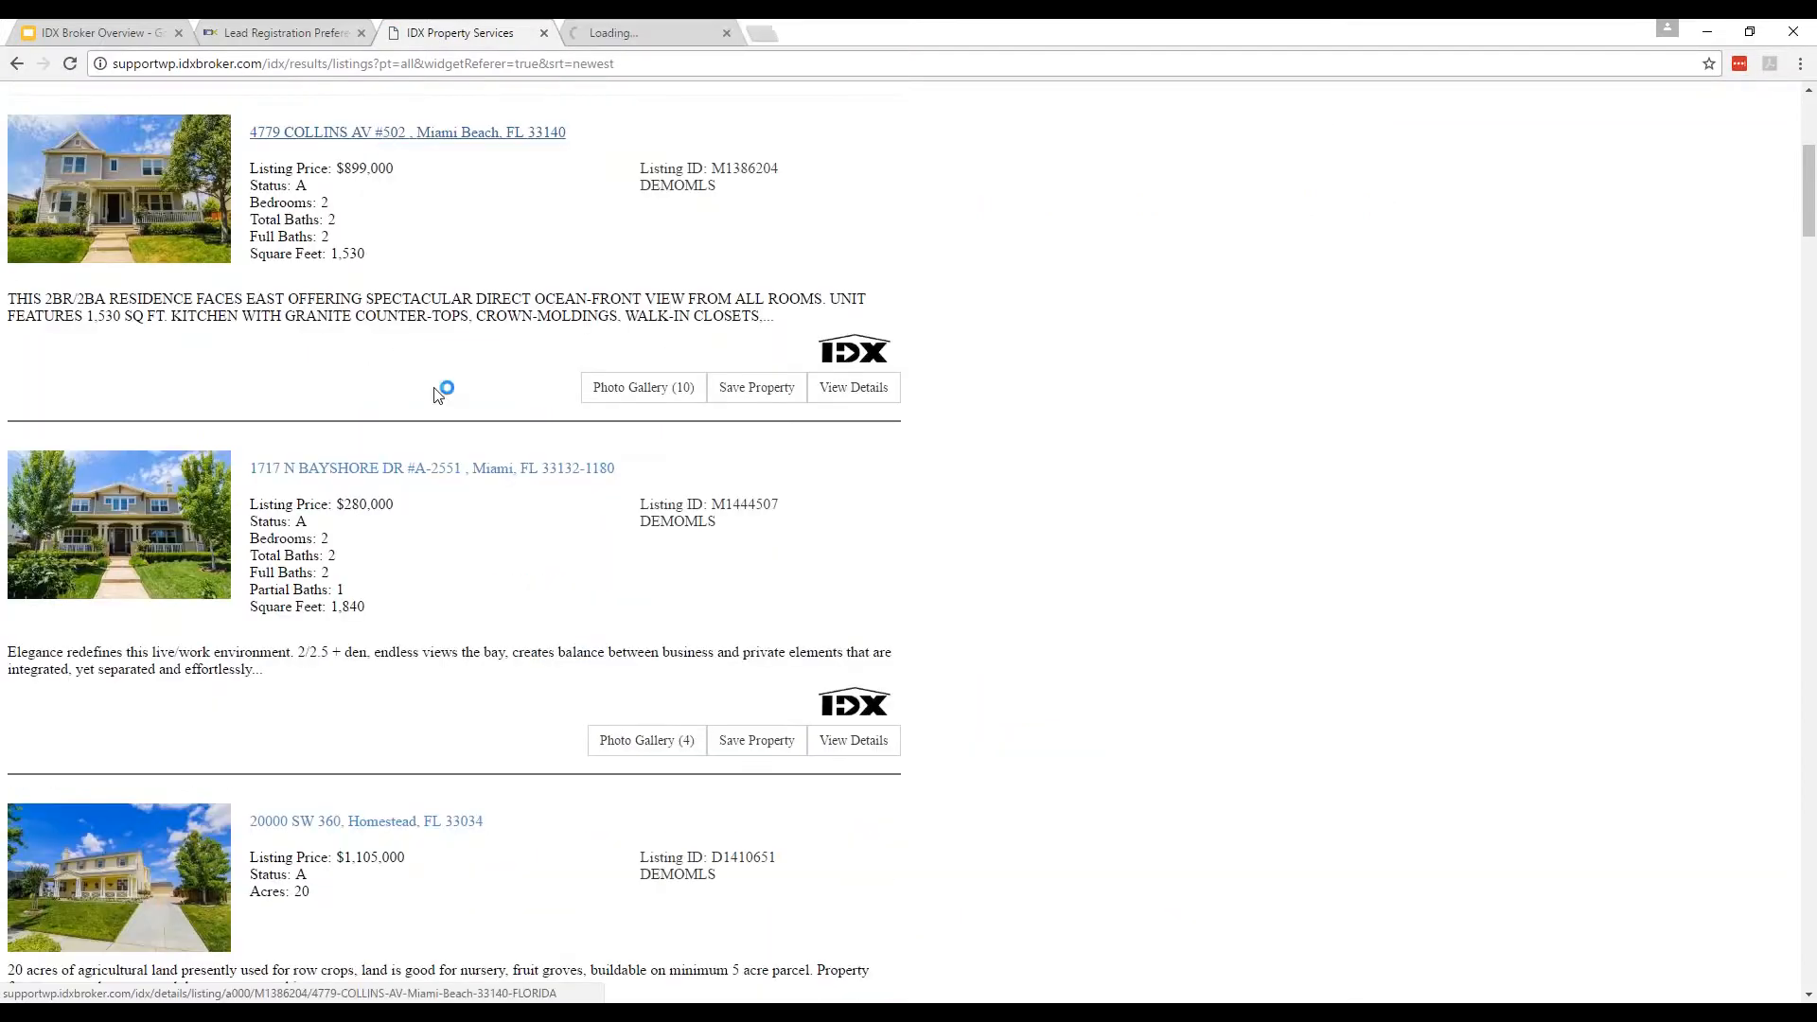
middle_click(414, 469)
middle_click(416, 821)
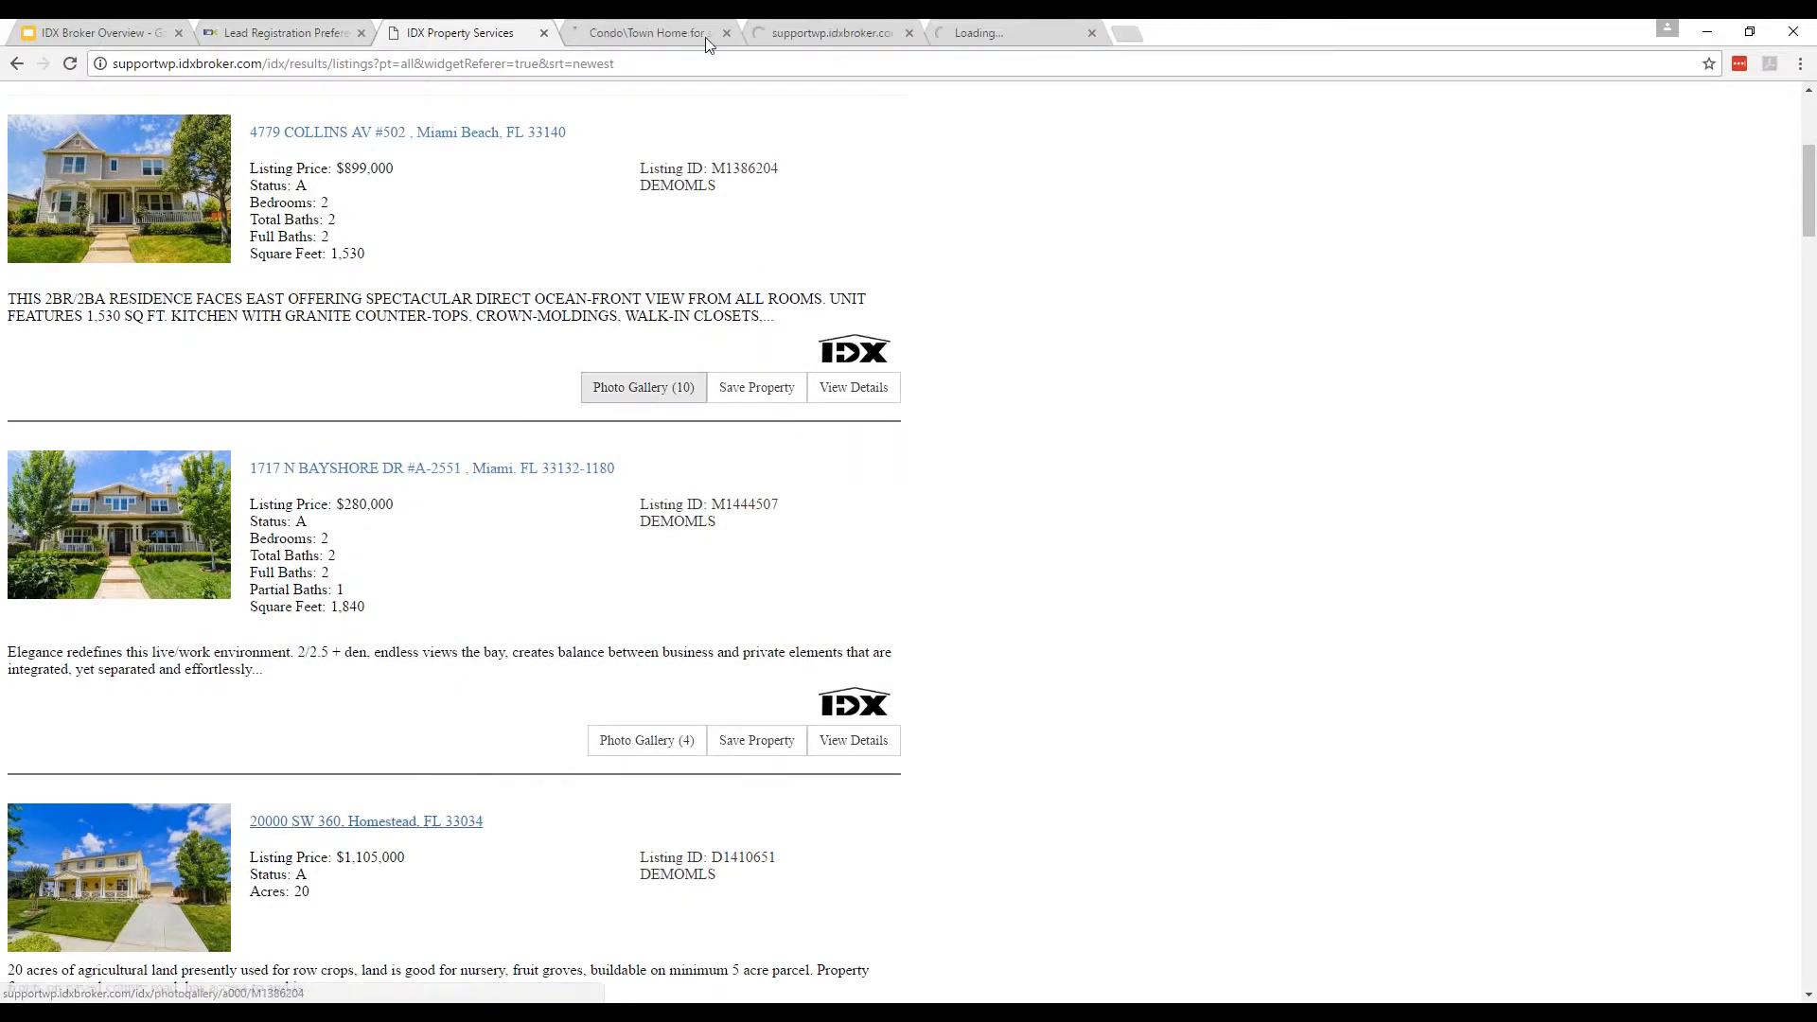
left_click(672, 29)
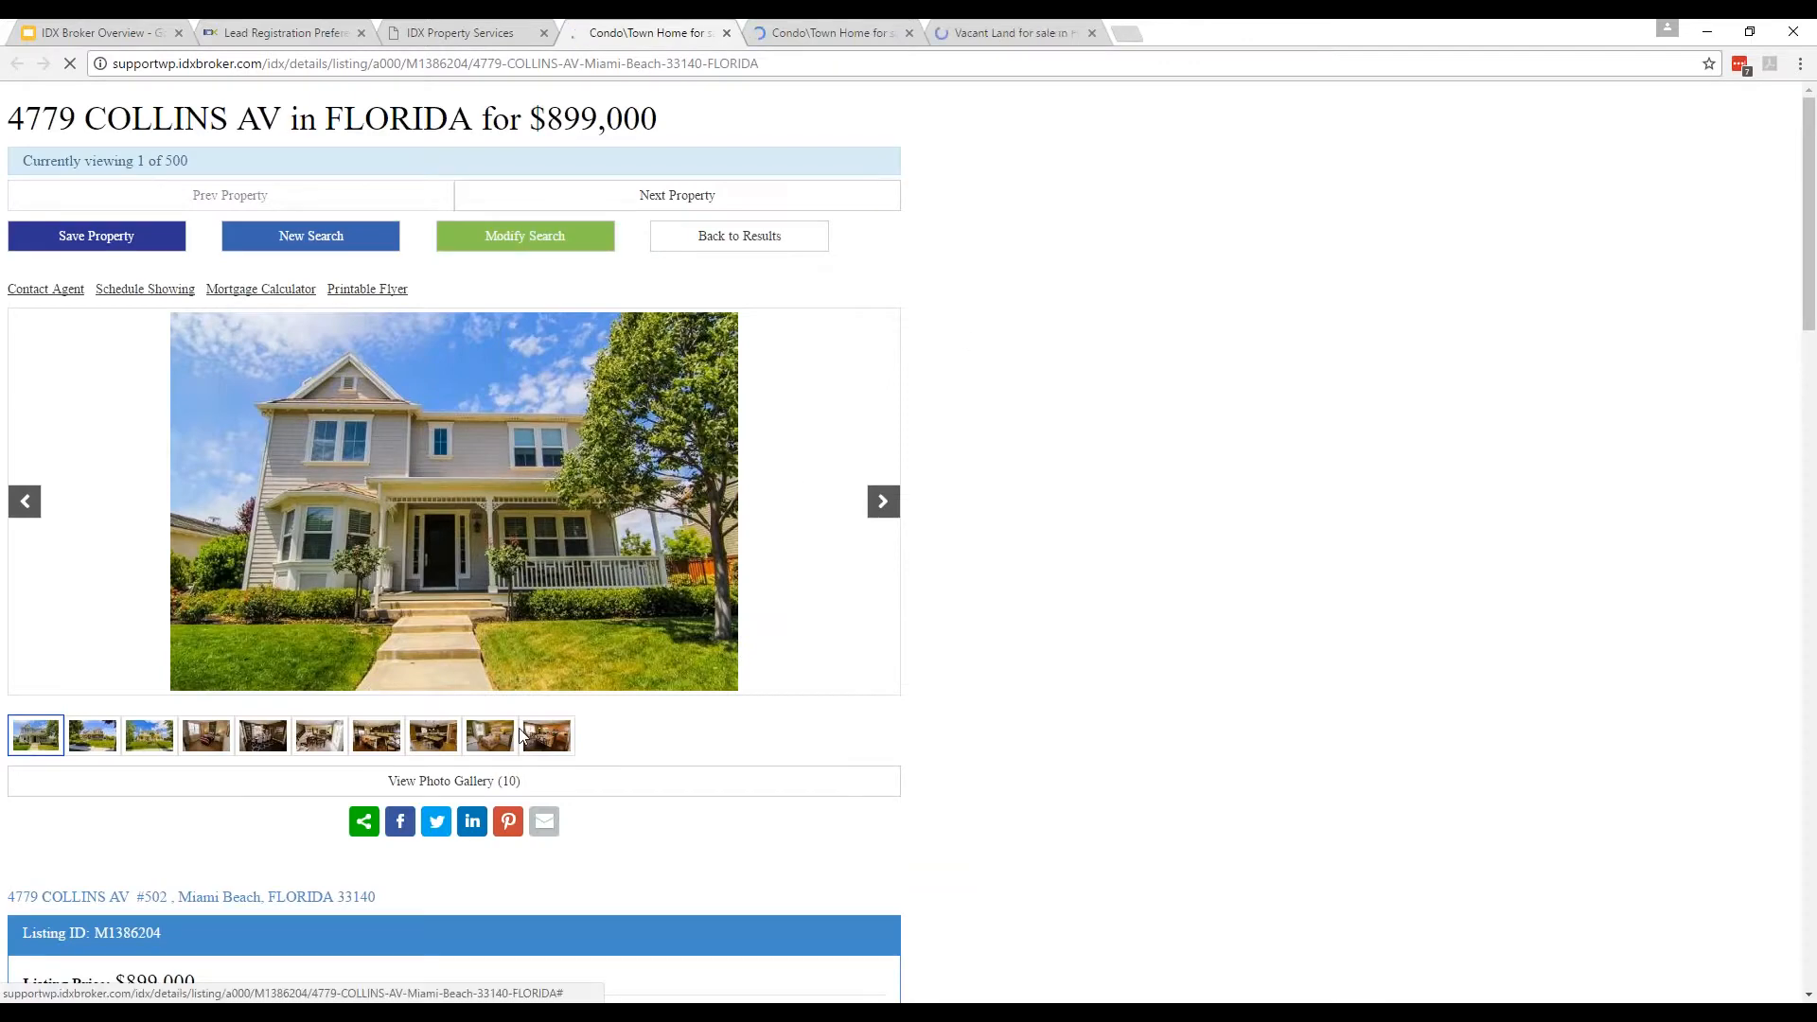
left_click(473, 786)
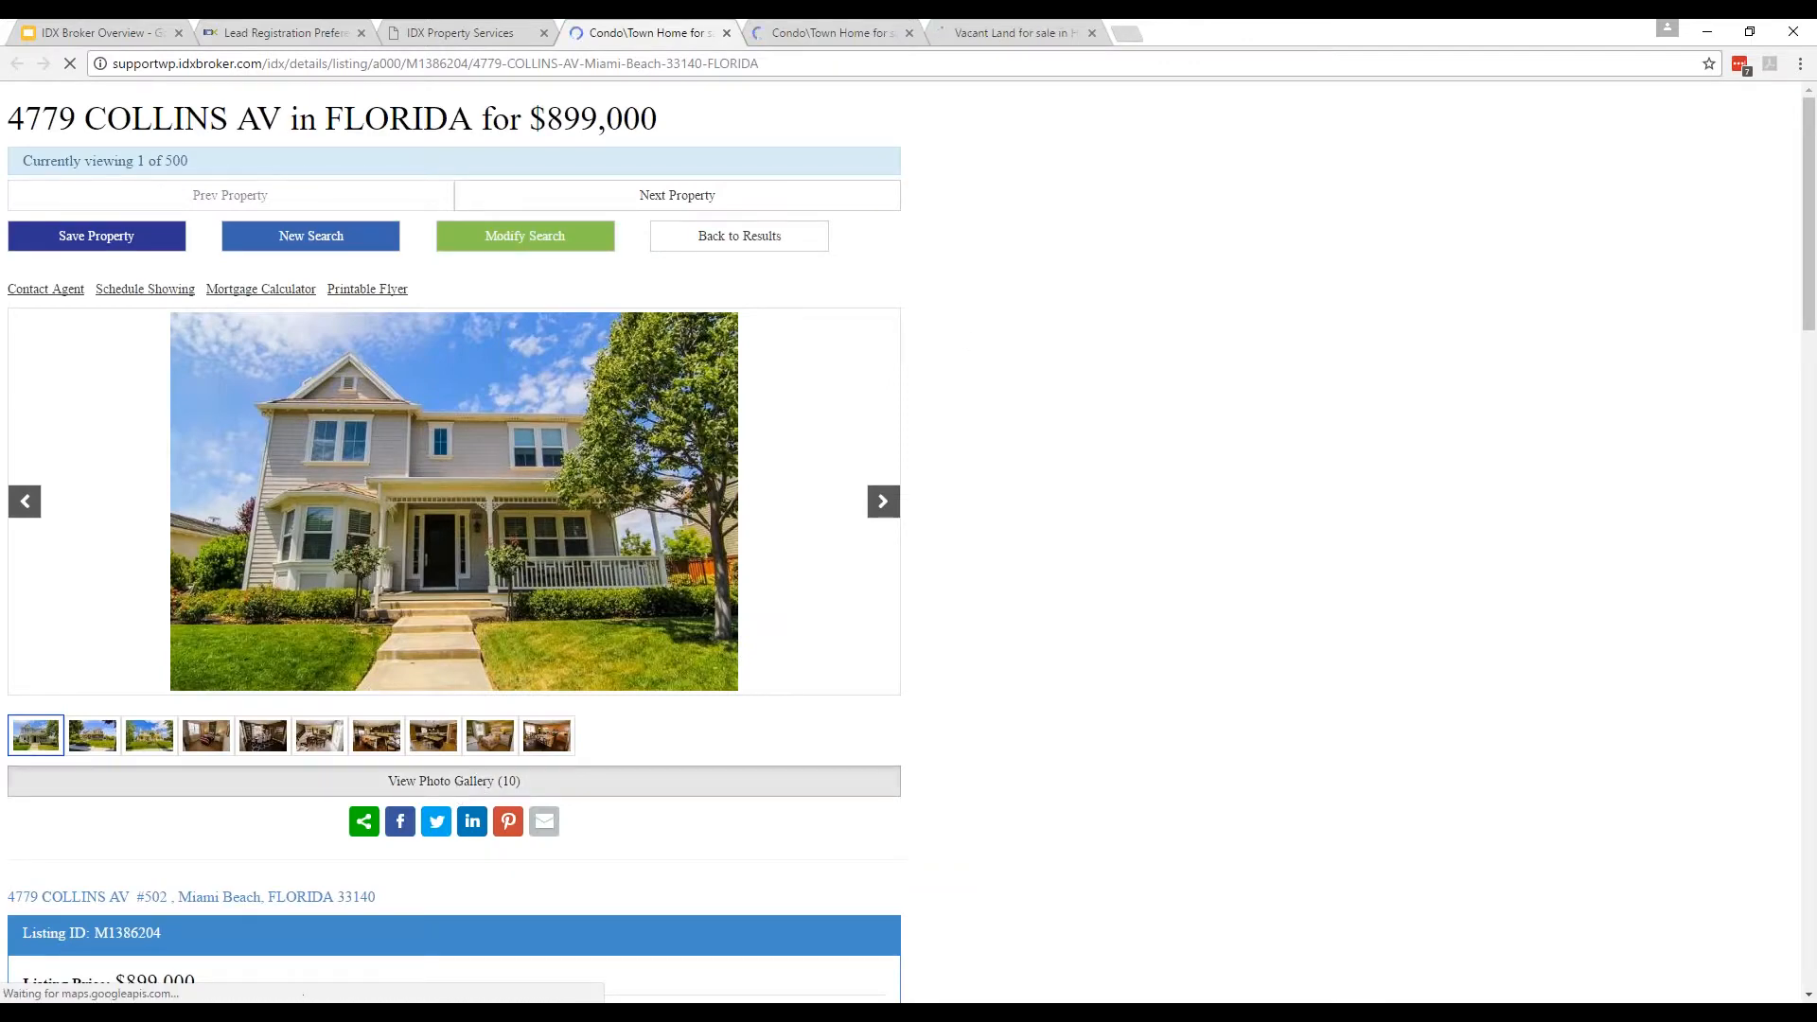
left_click(833, 32)
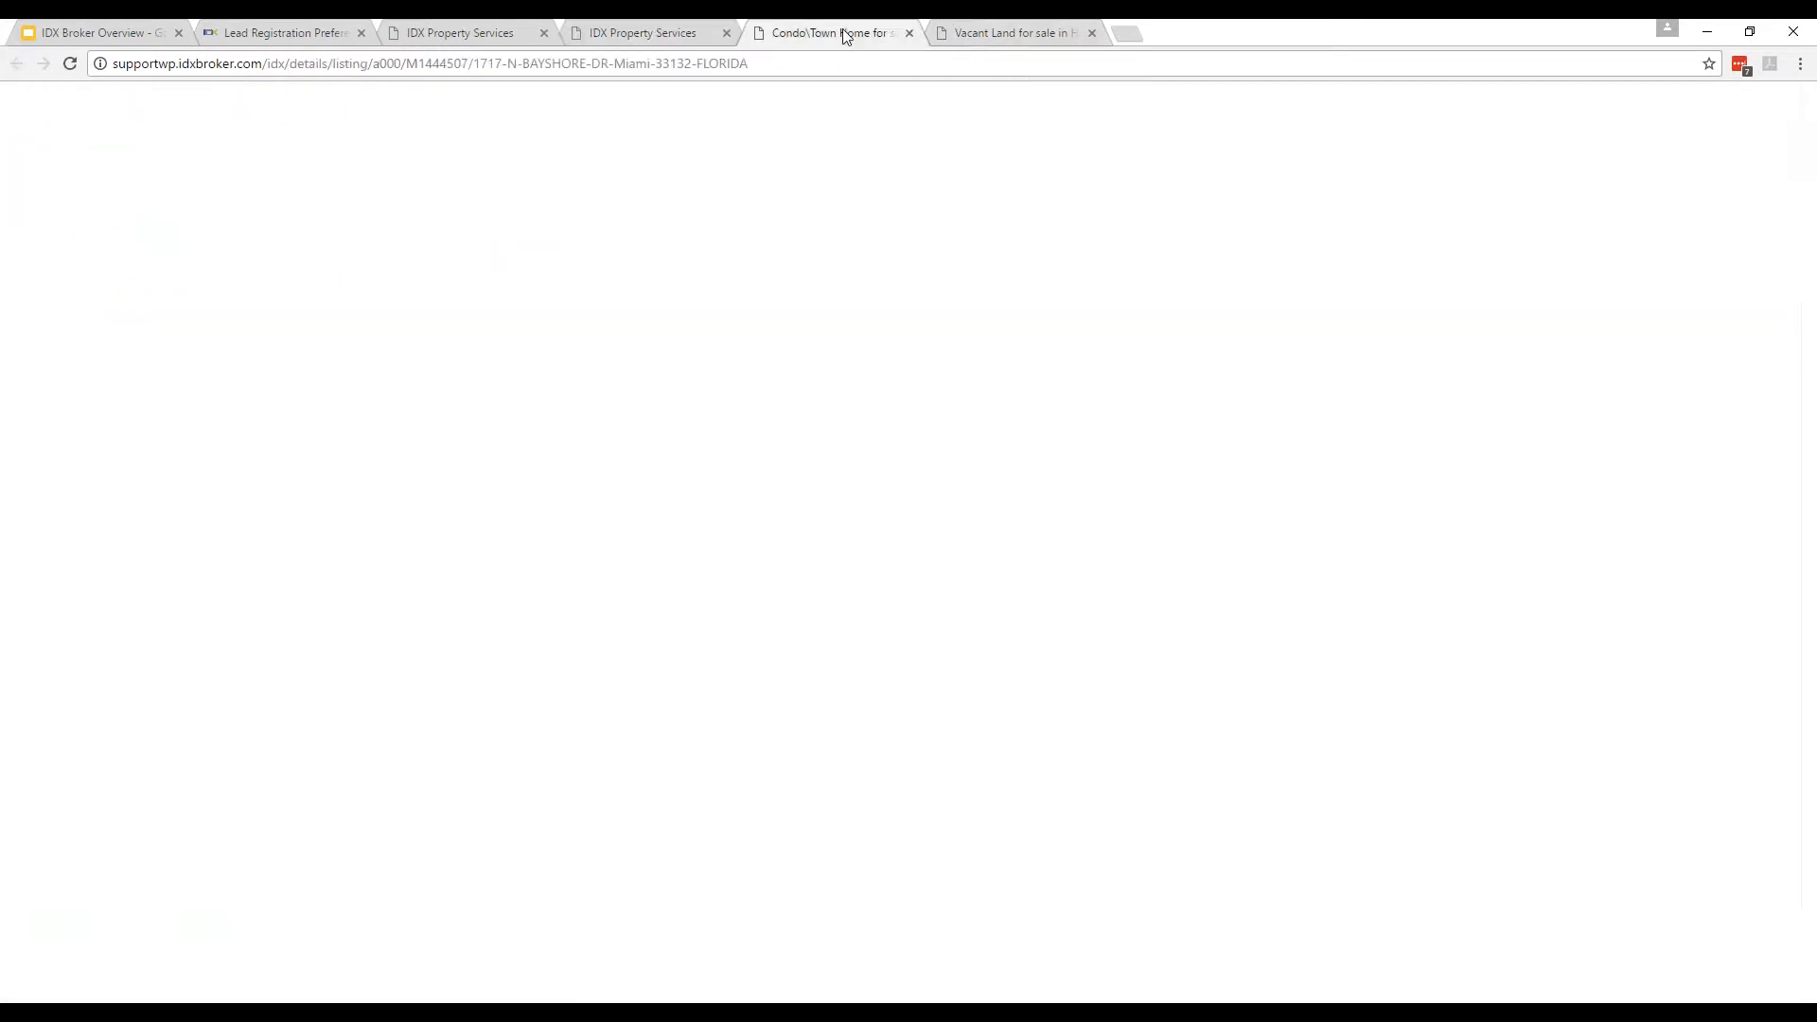
left_click(386, 791)
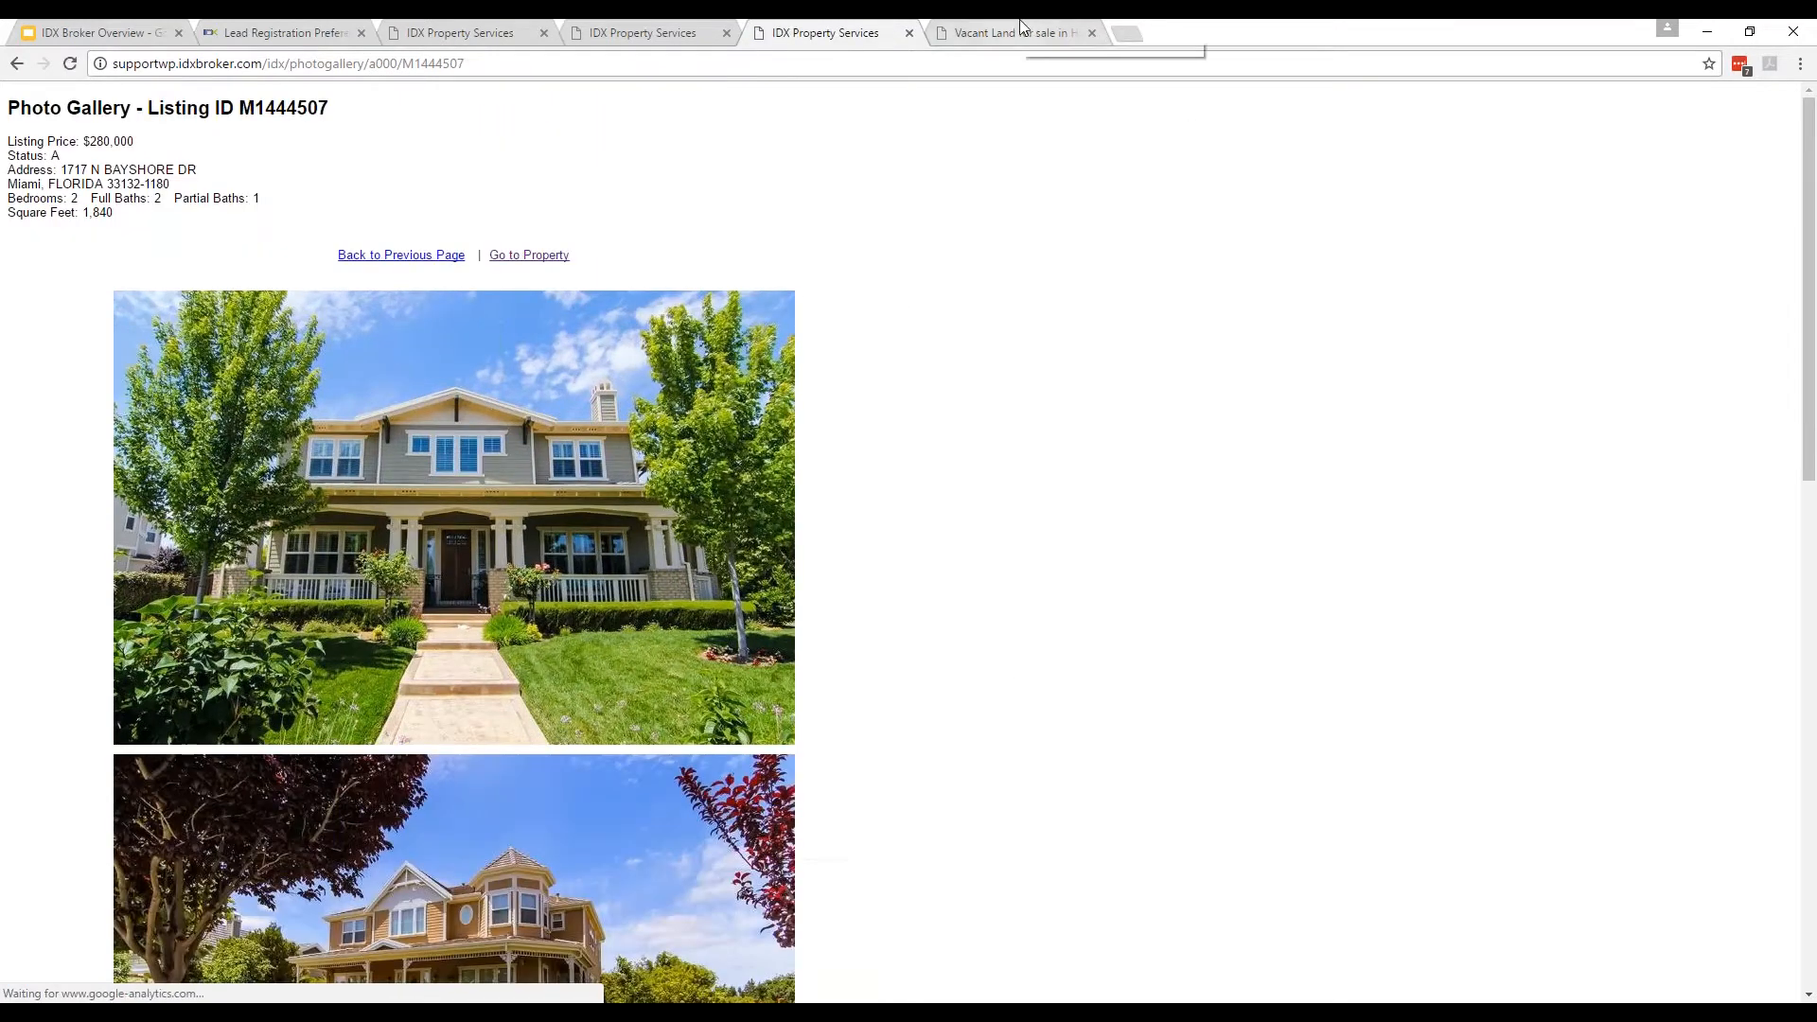
left_click(1022, 29)
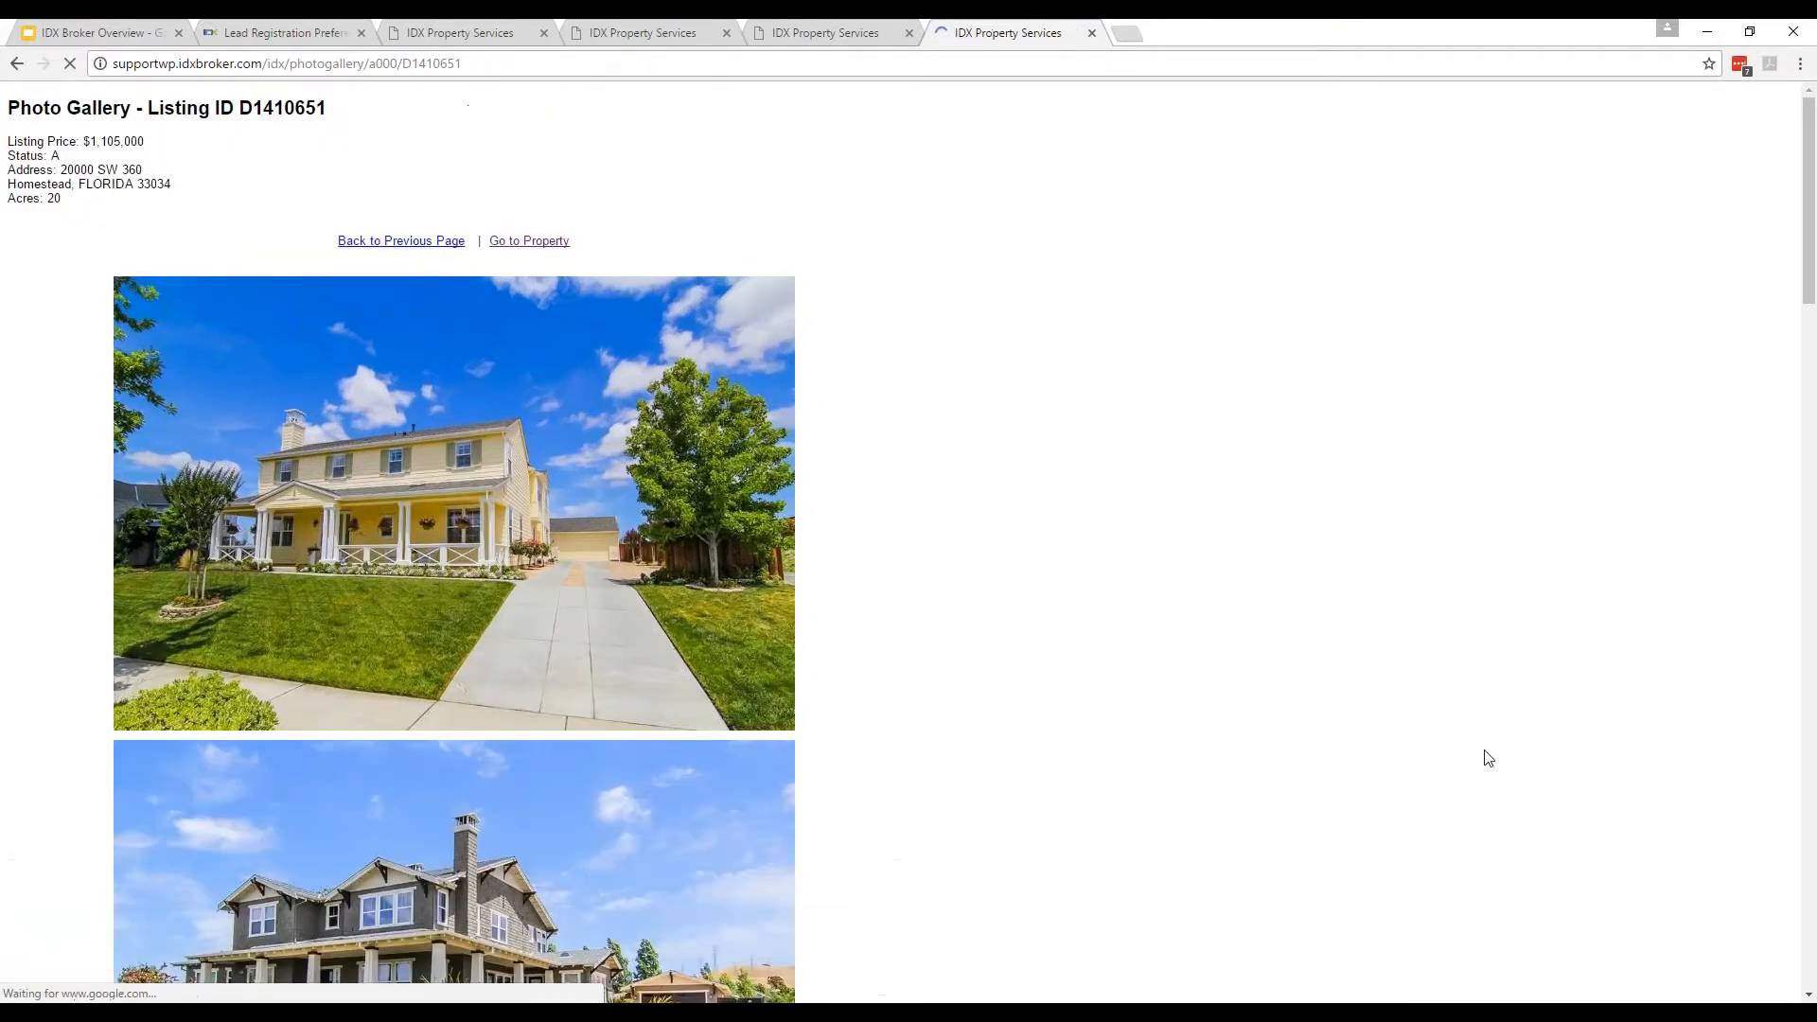
left_click(399, 28)
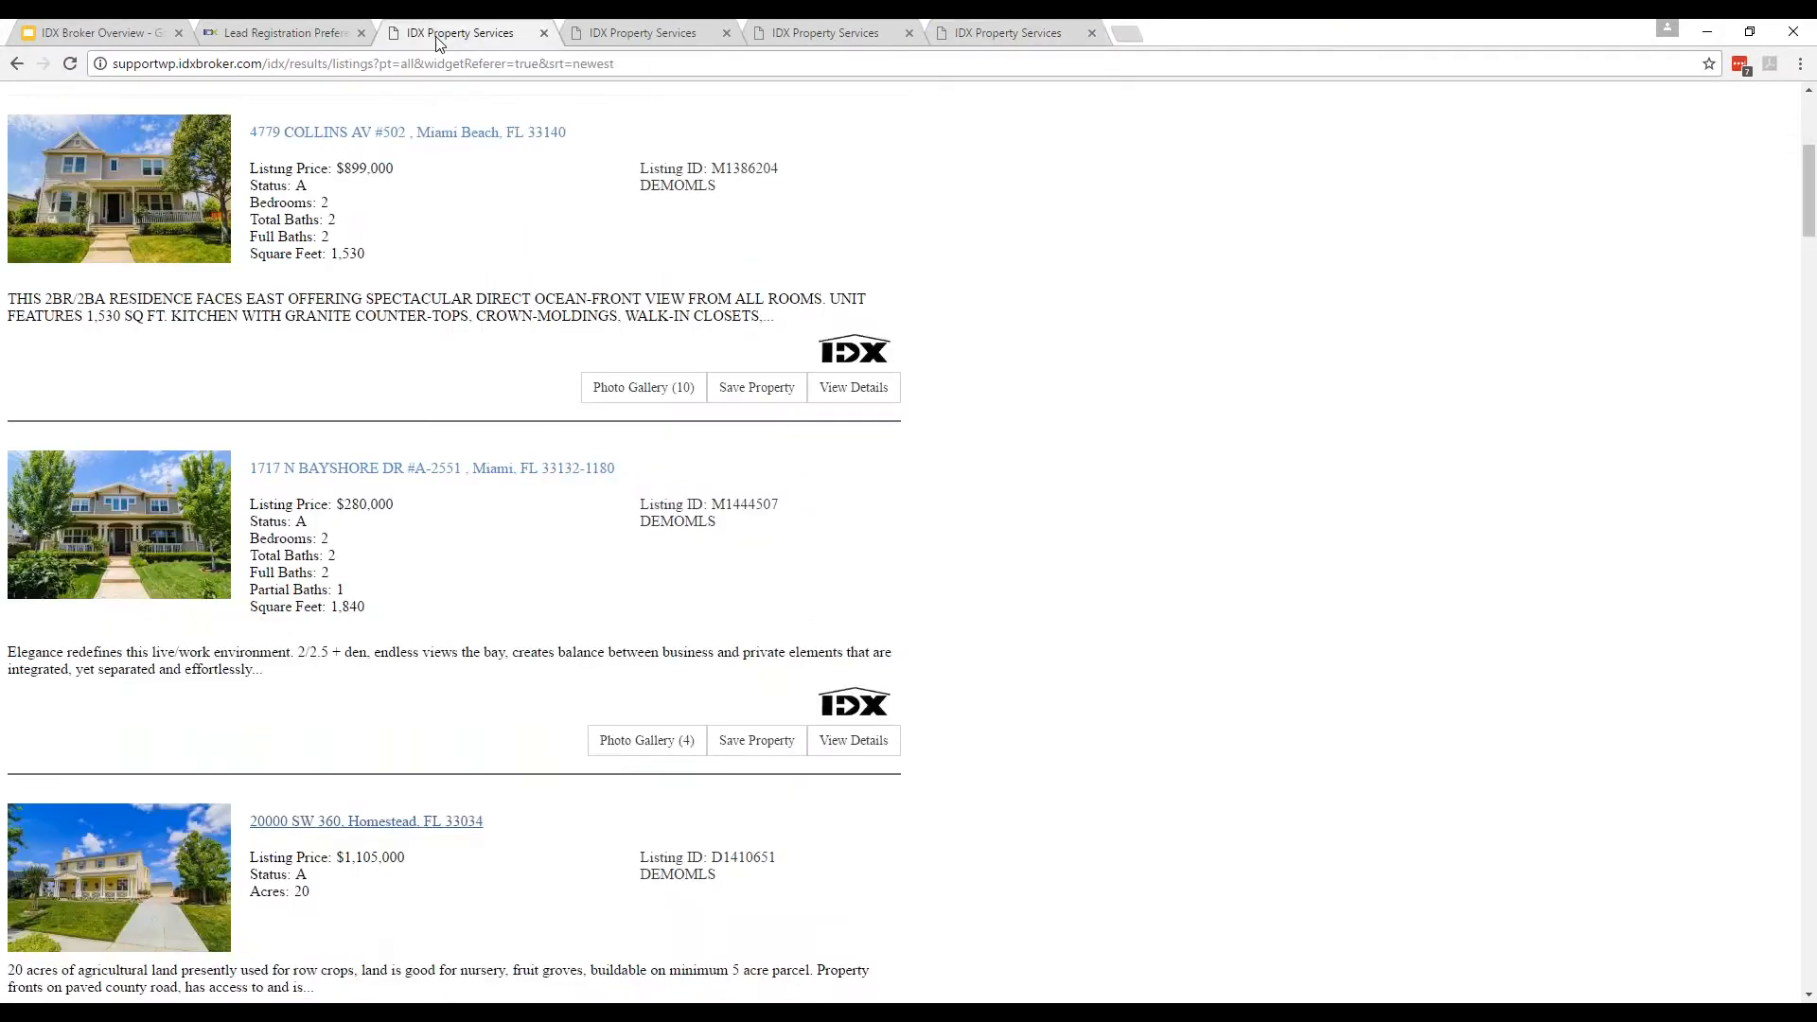
scroll(274, 632, "down", 7)
middle_click(360, 478)
left_click(1213, 30)
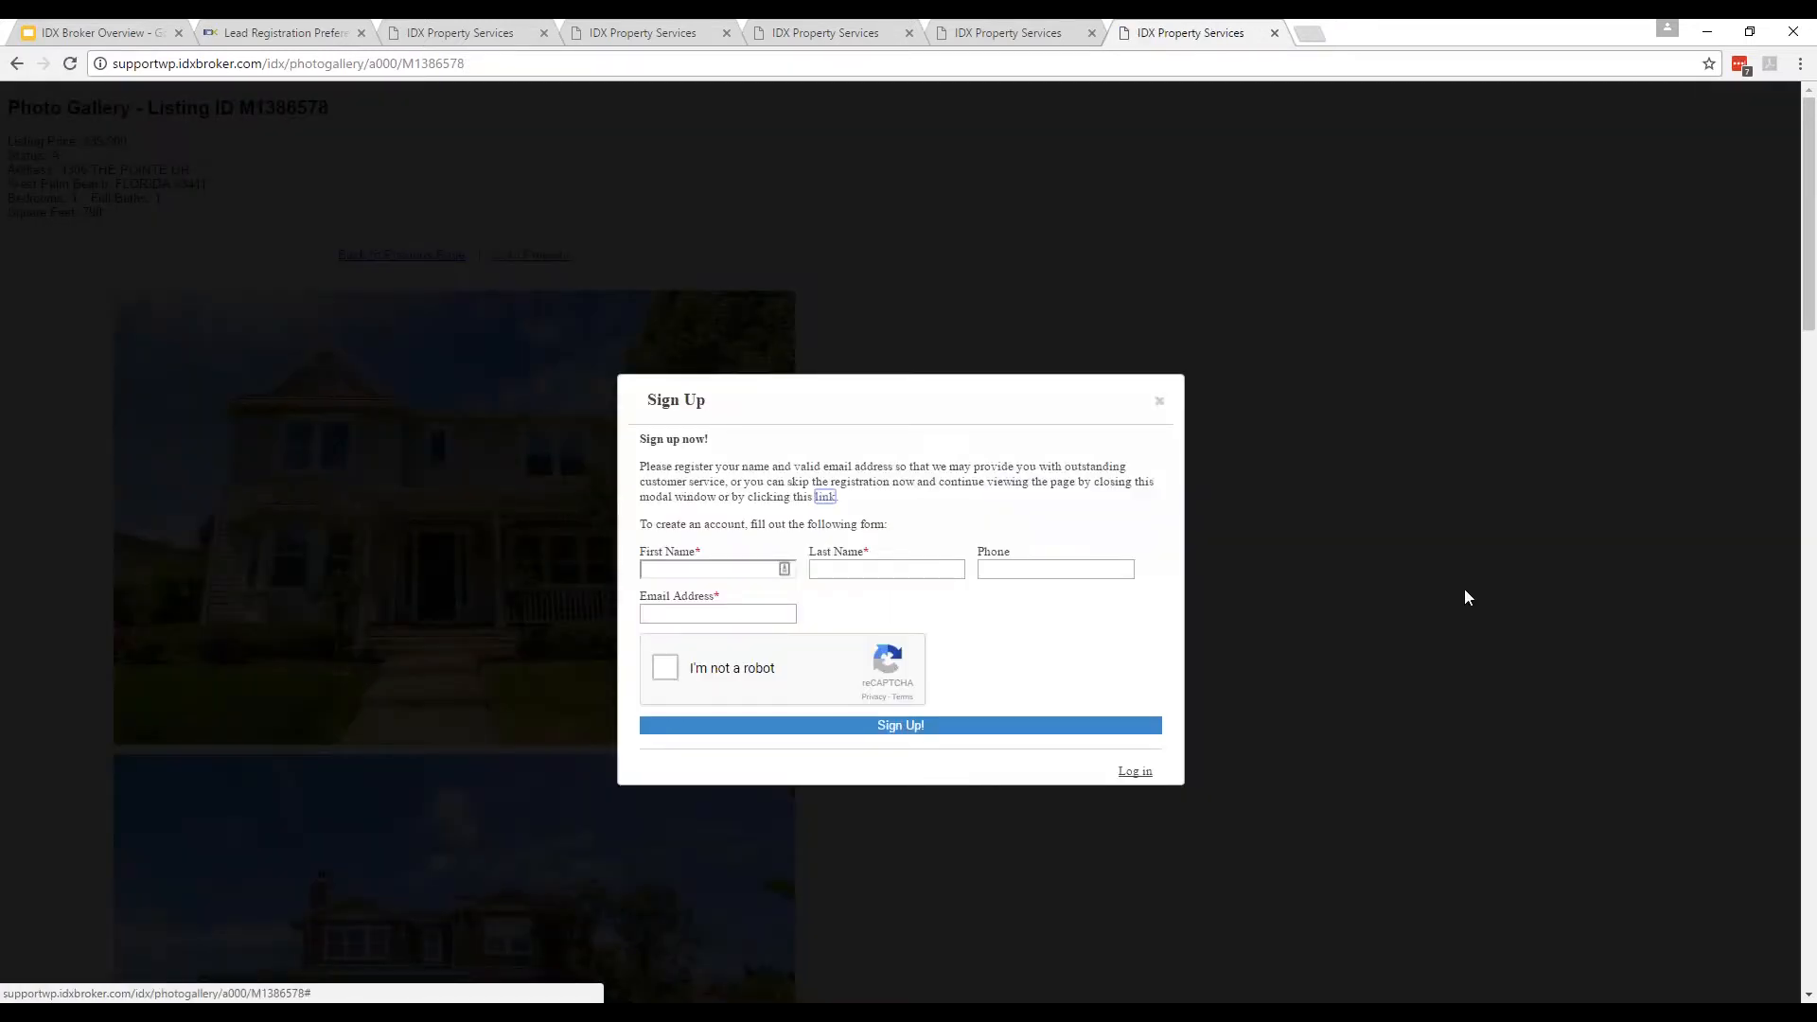
left_click_drag(641, 466, 852, 467)
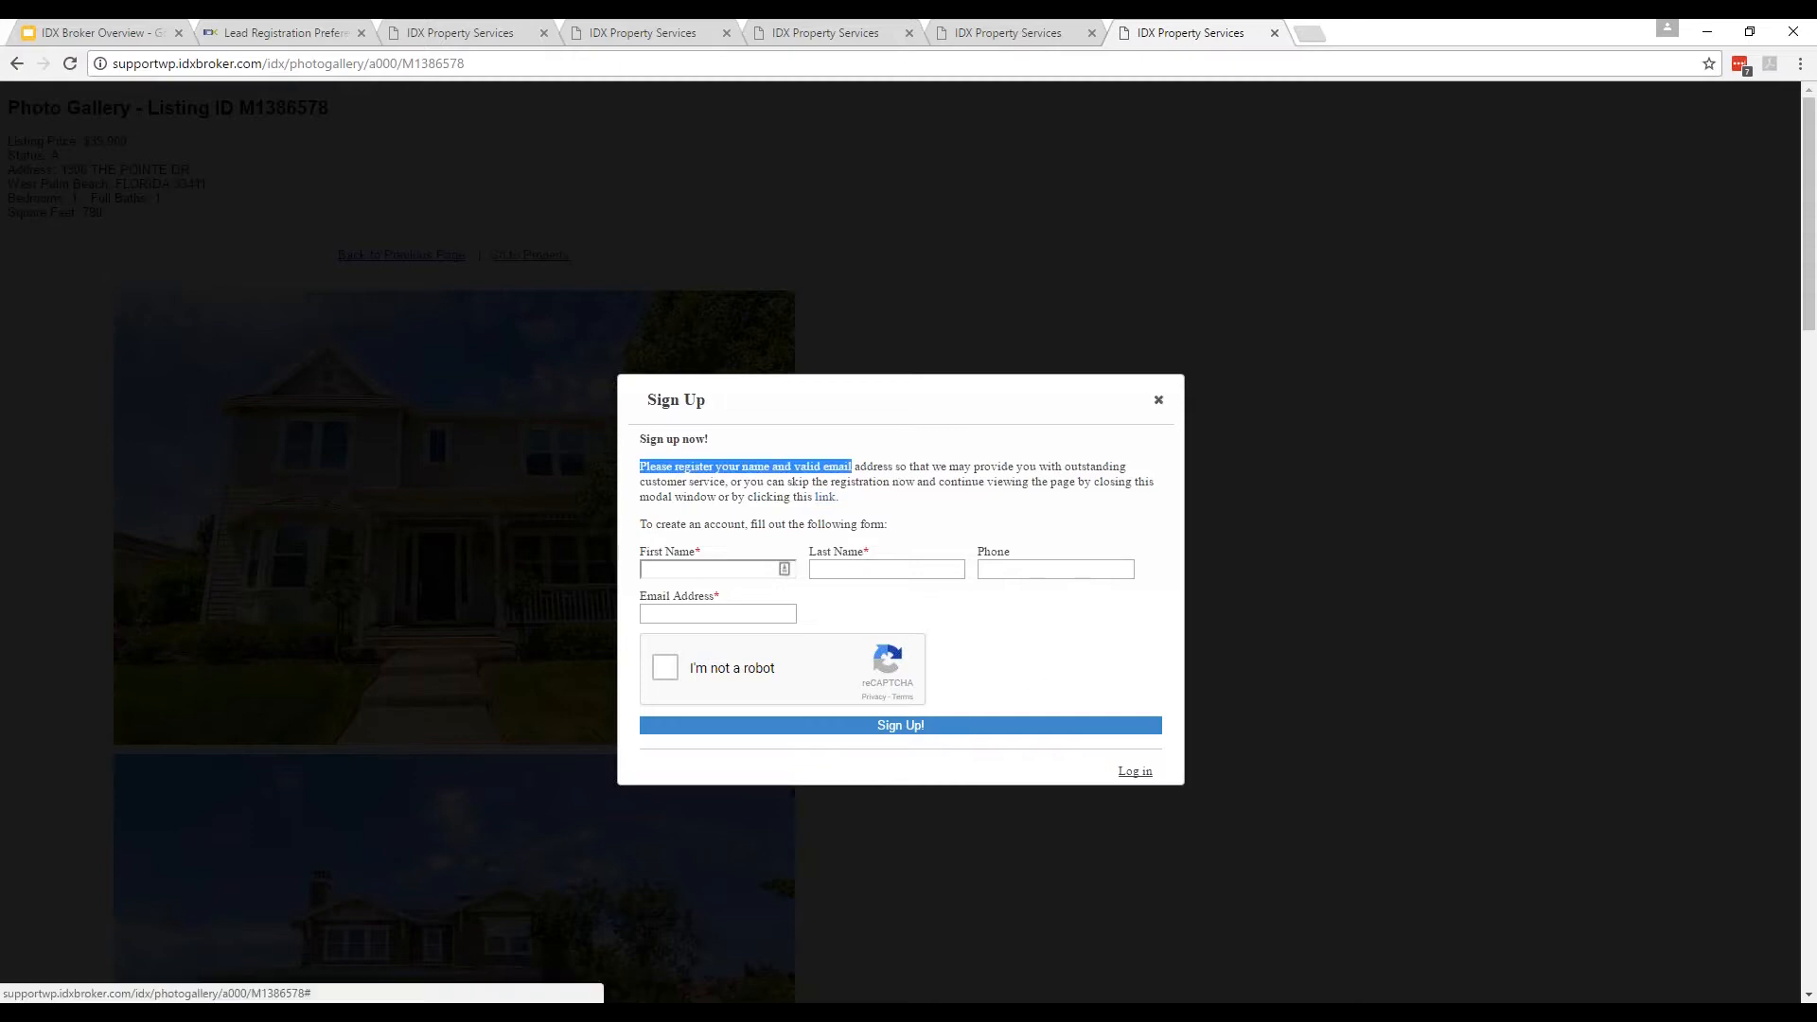
left_click(1159, 401)
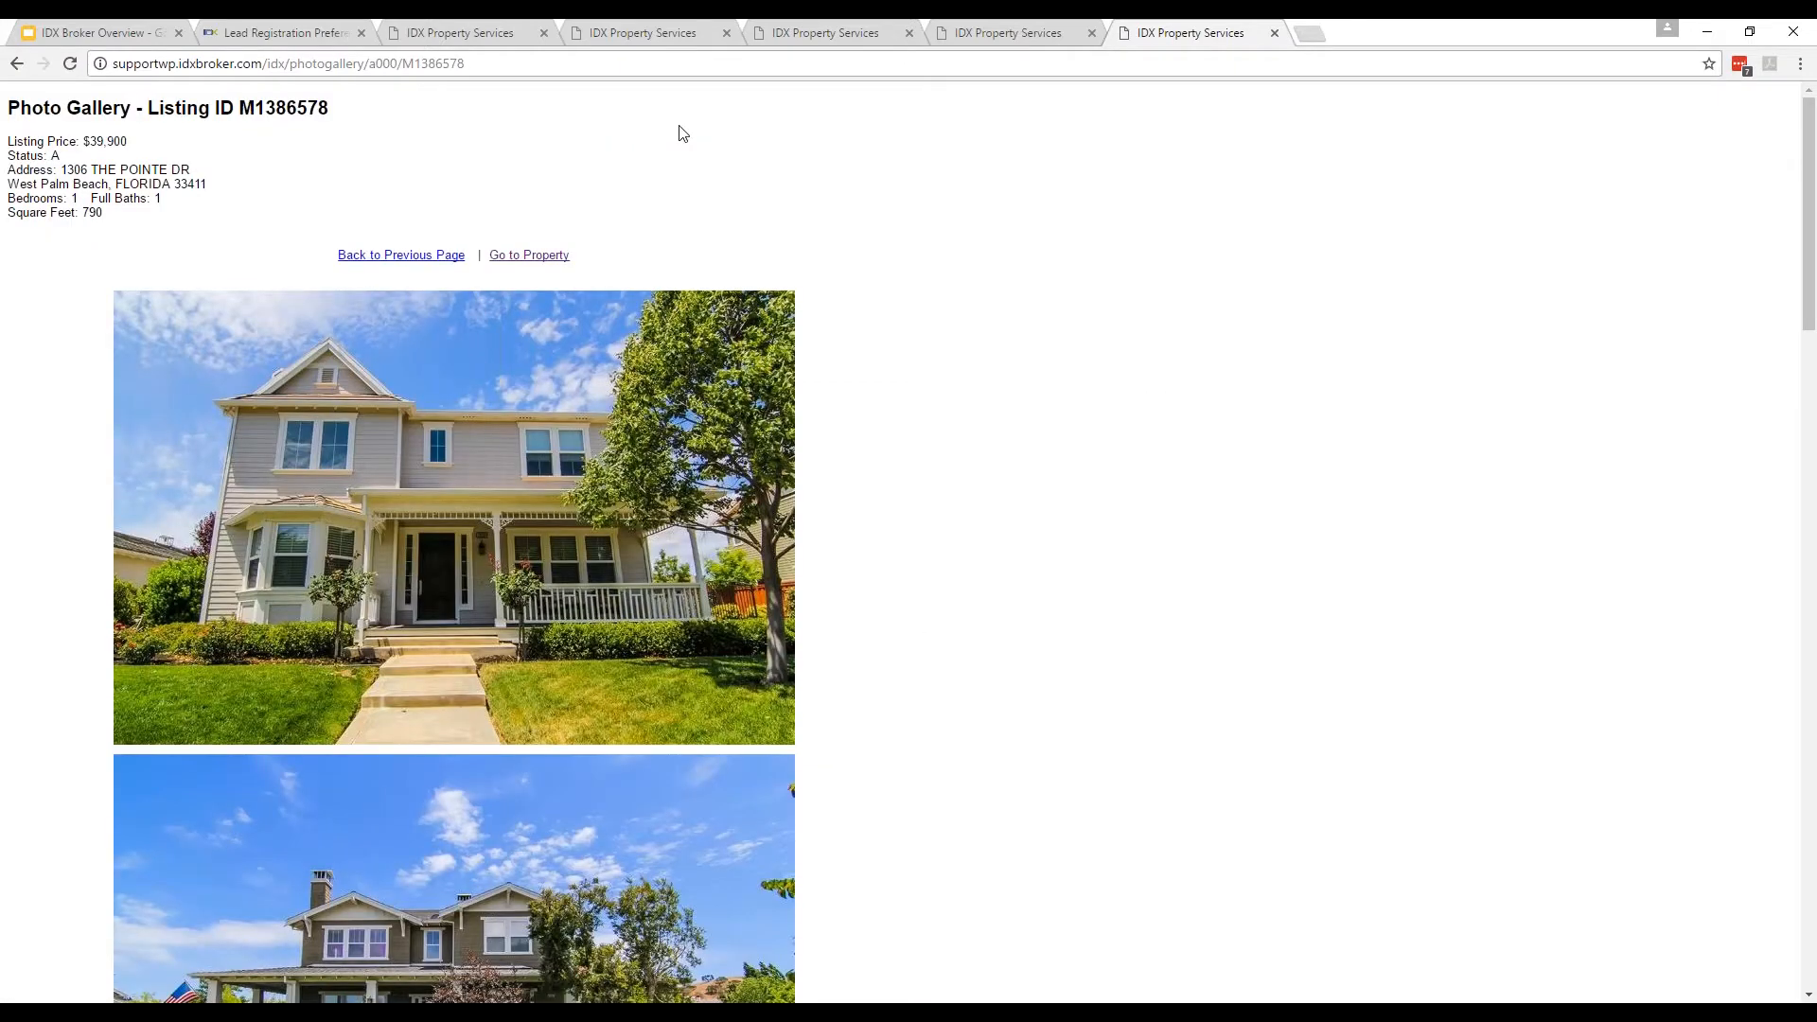
left_click(460, 34)
scroll(498, 725, "down", 3)
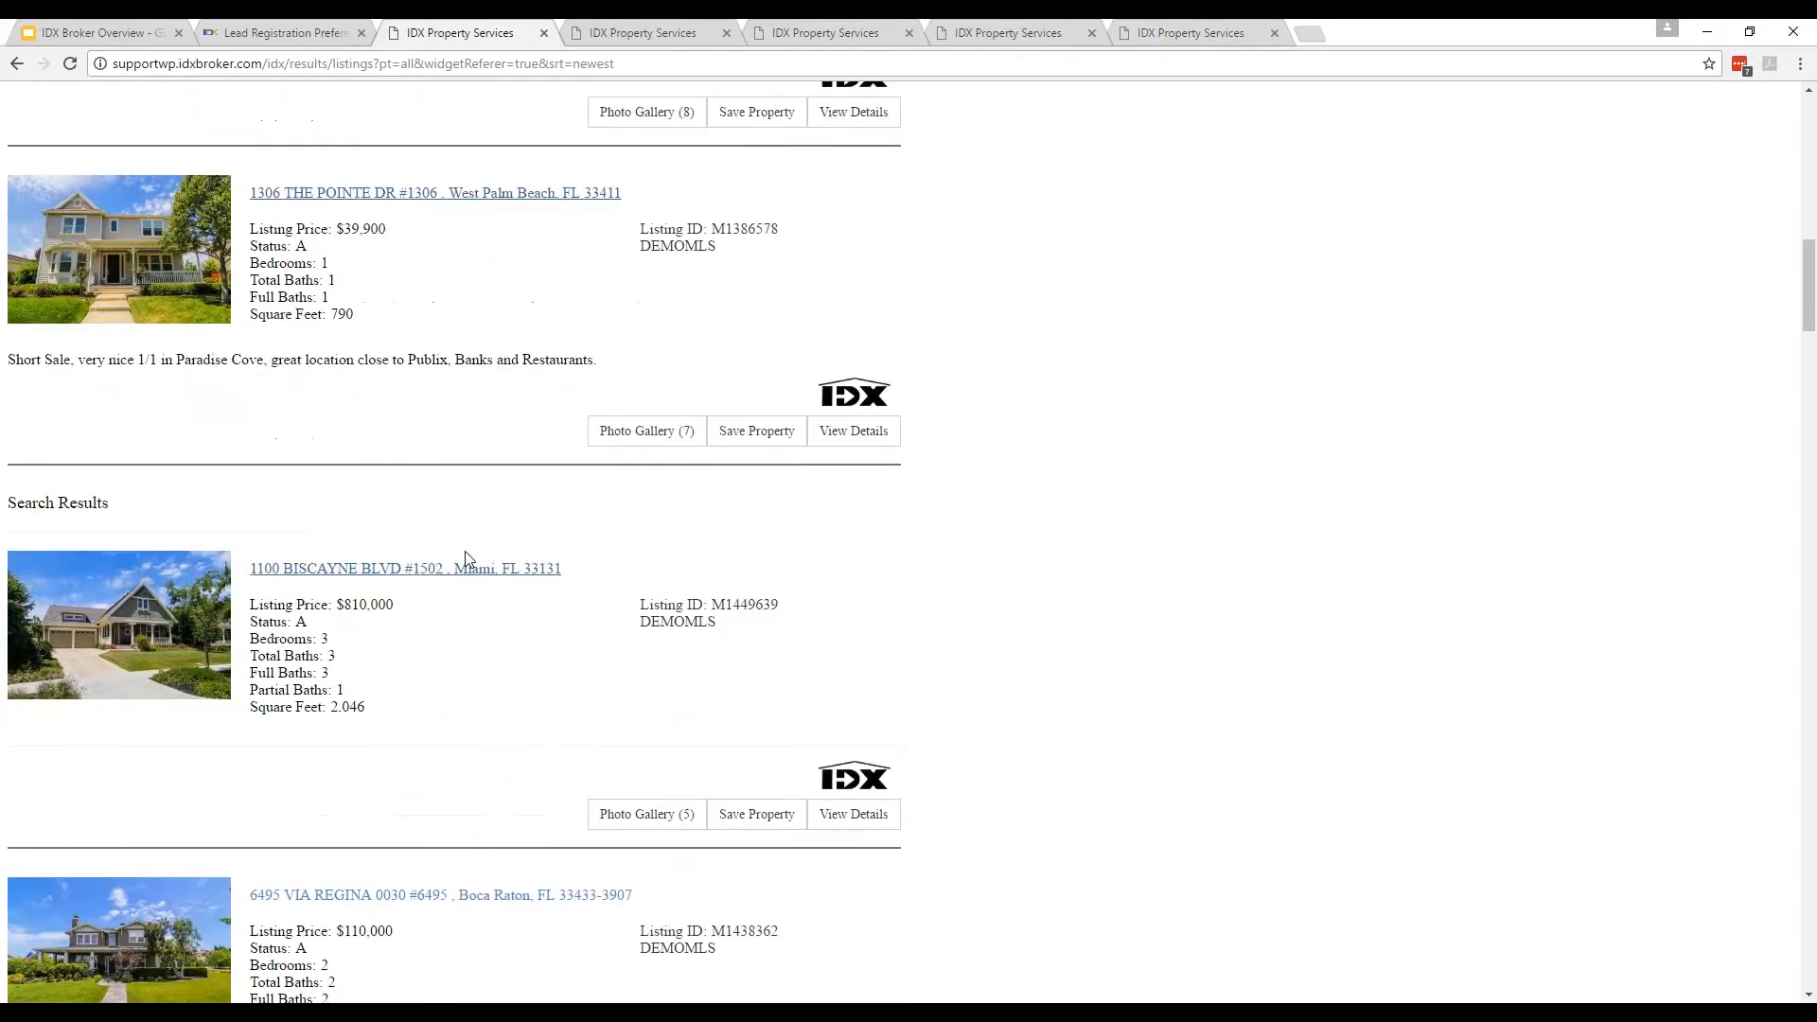
middle_click(462, 578)
middle_click(479, 901)
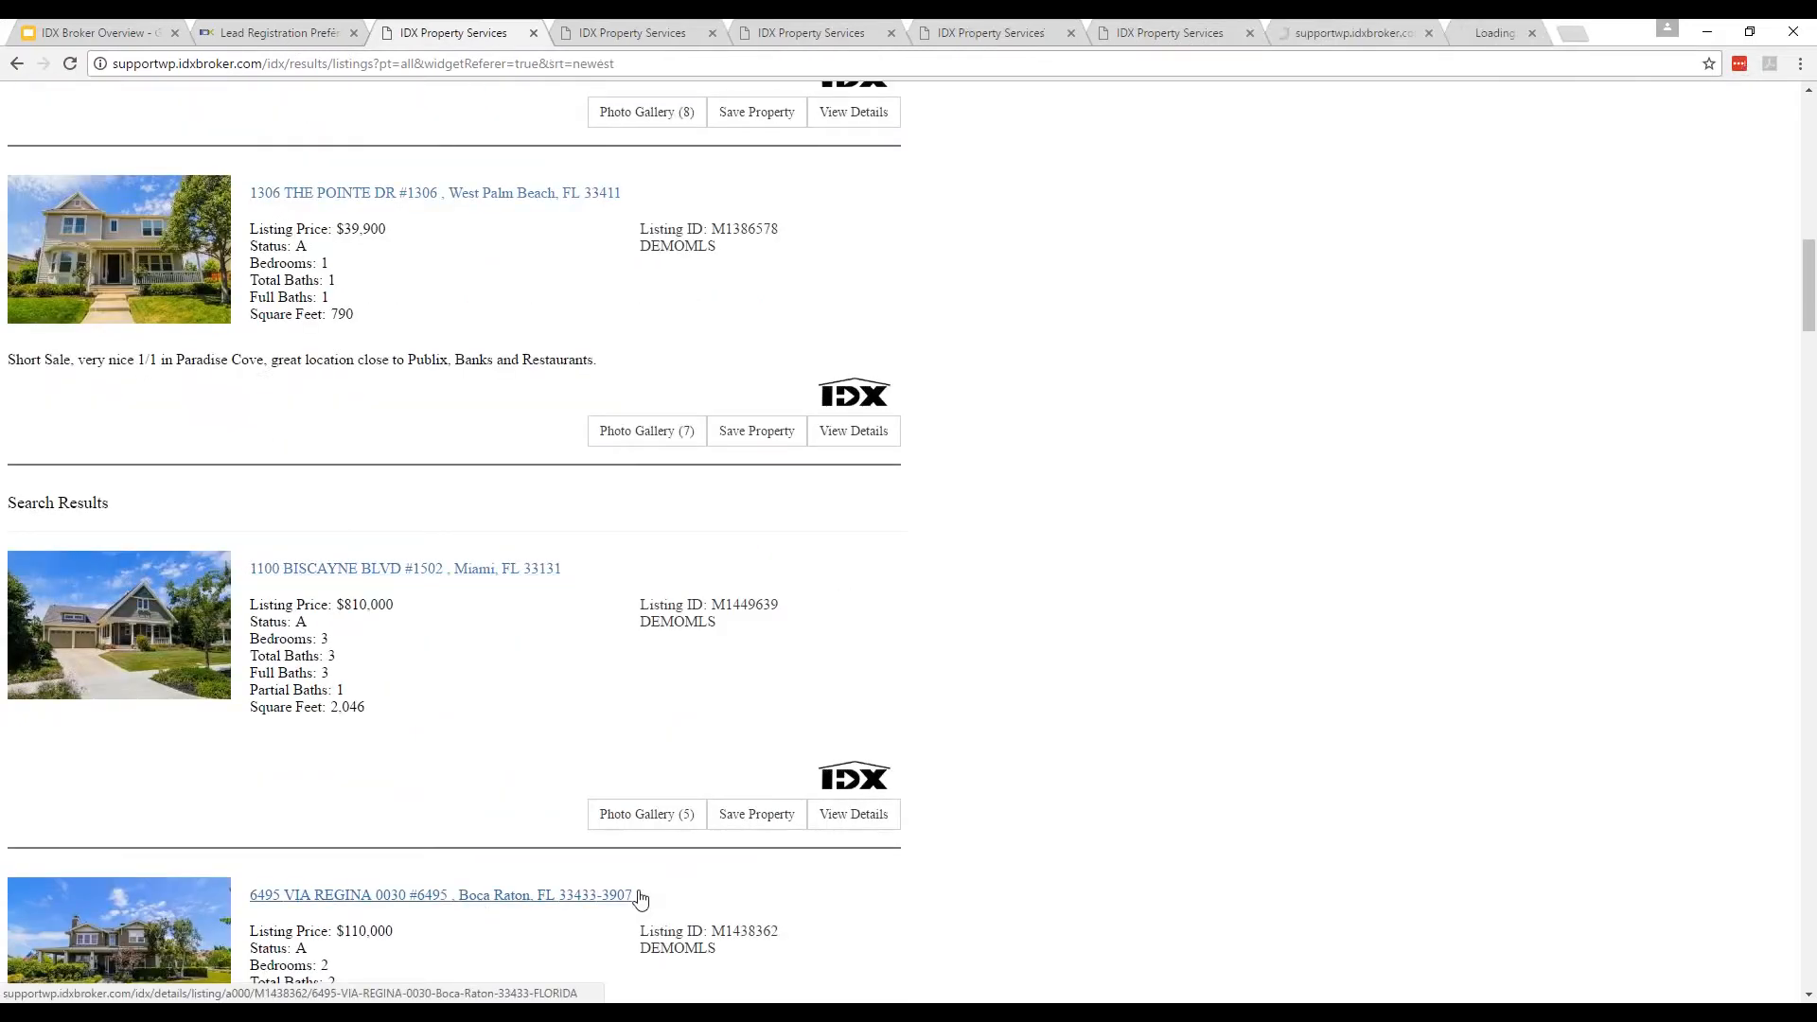
left_click(1269, 38)
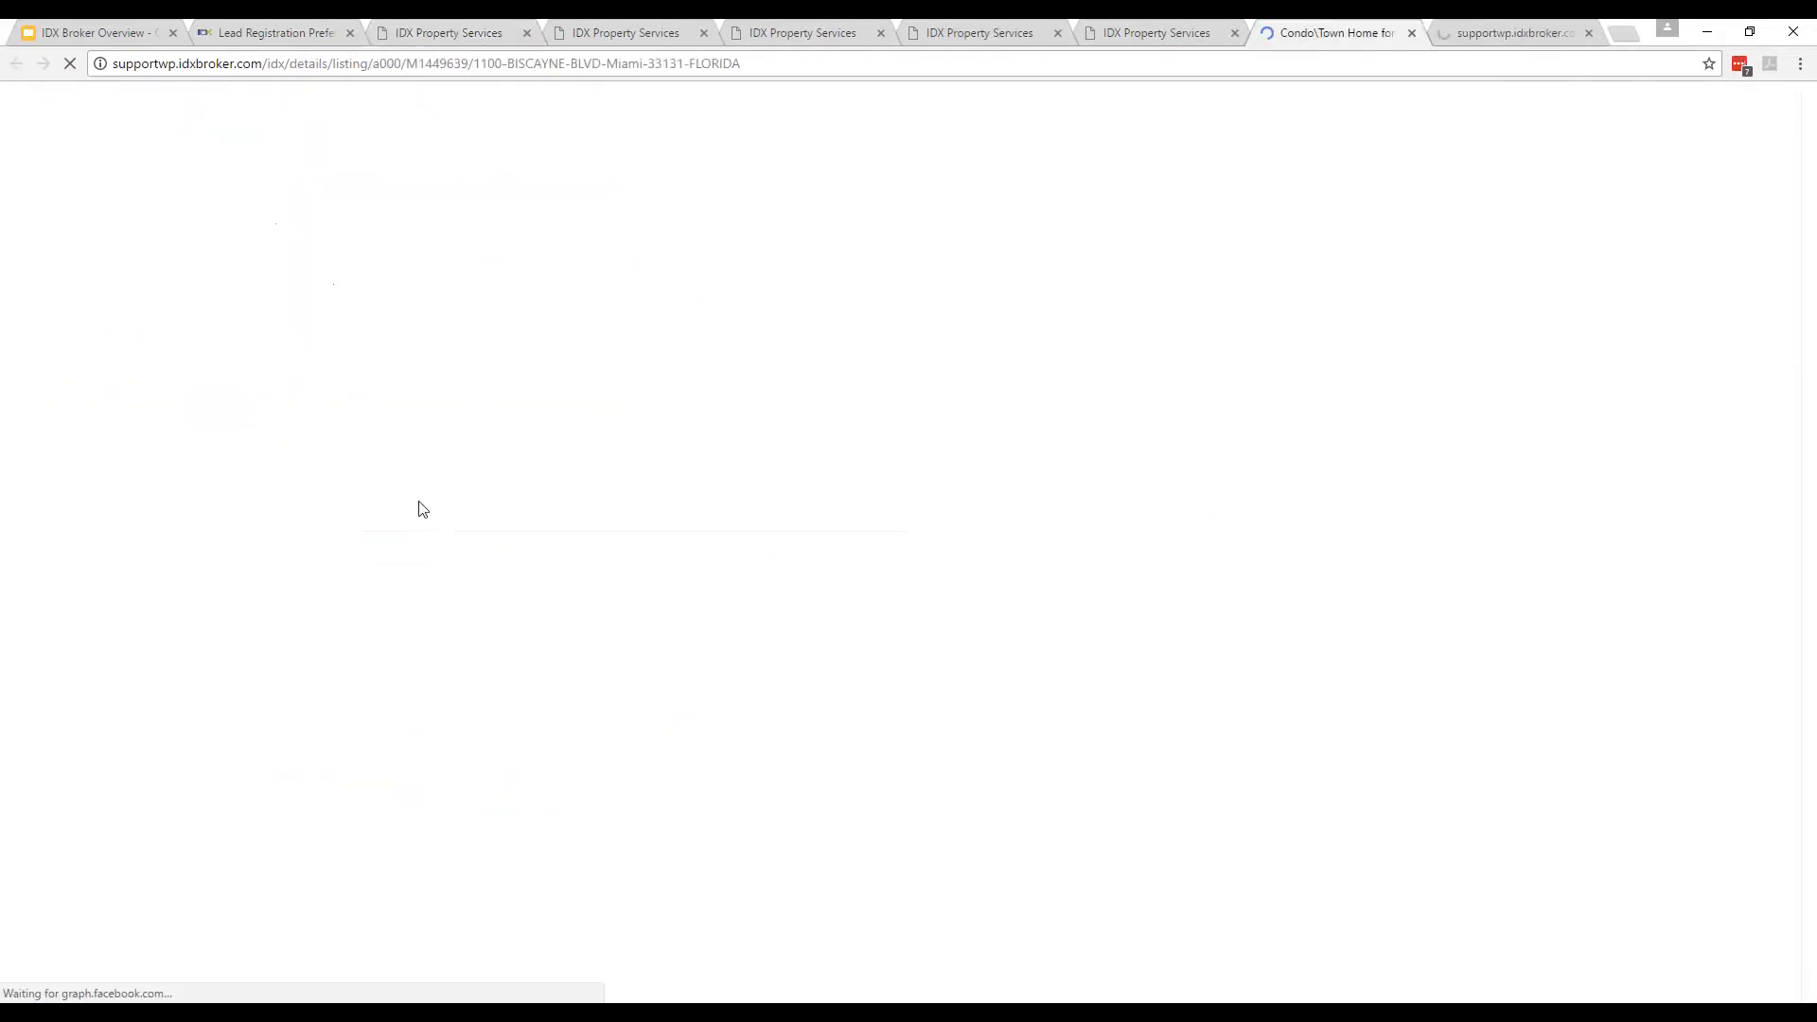
left_click(483, 794)
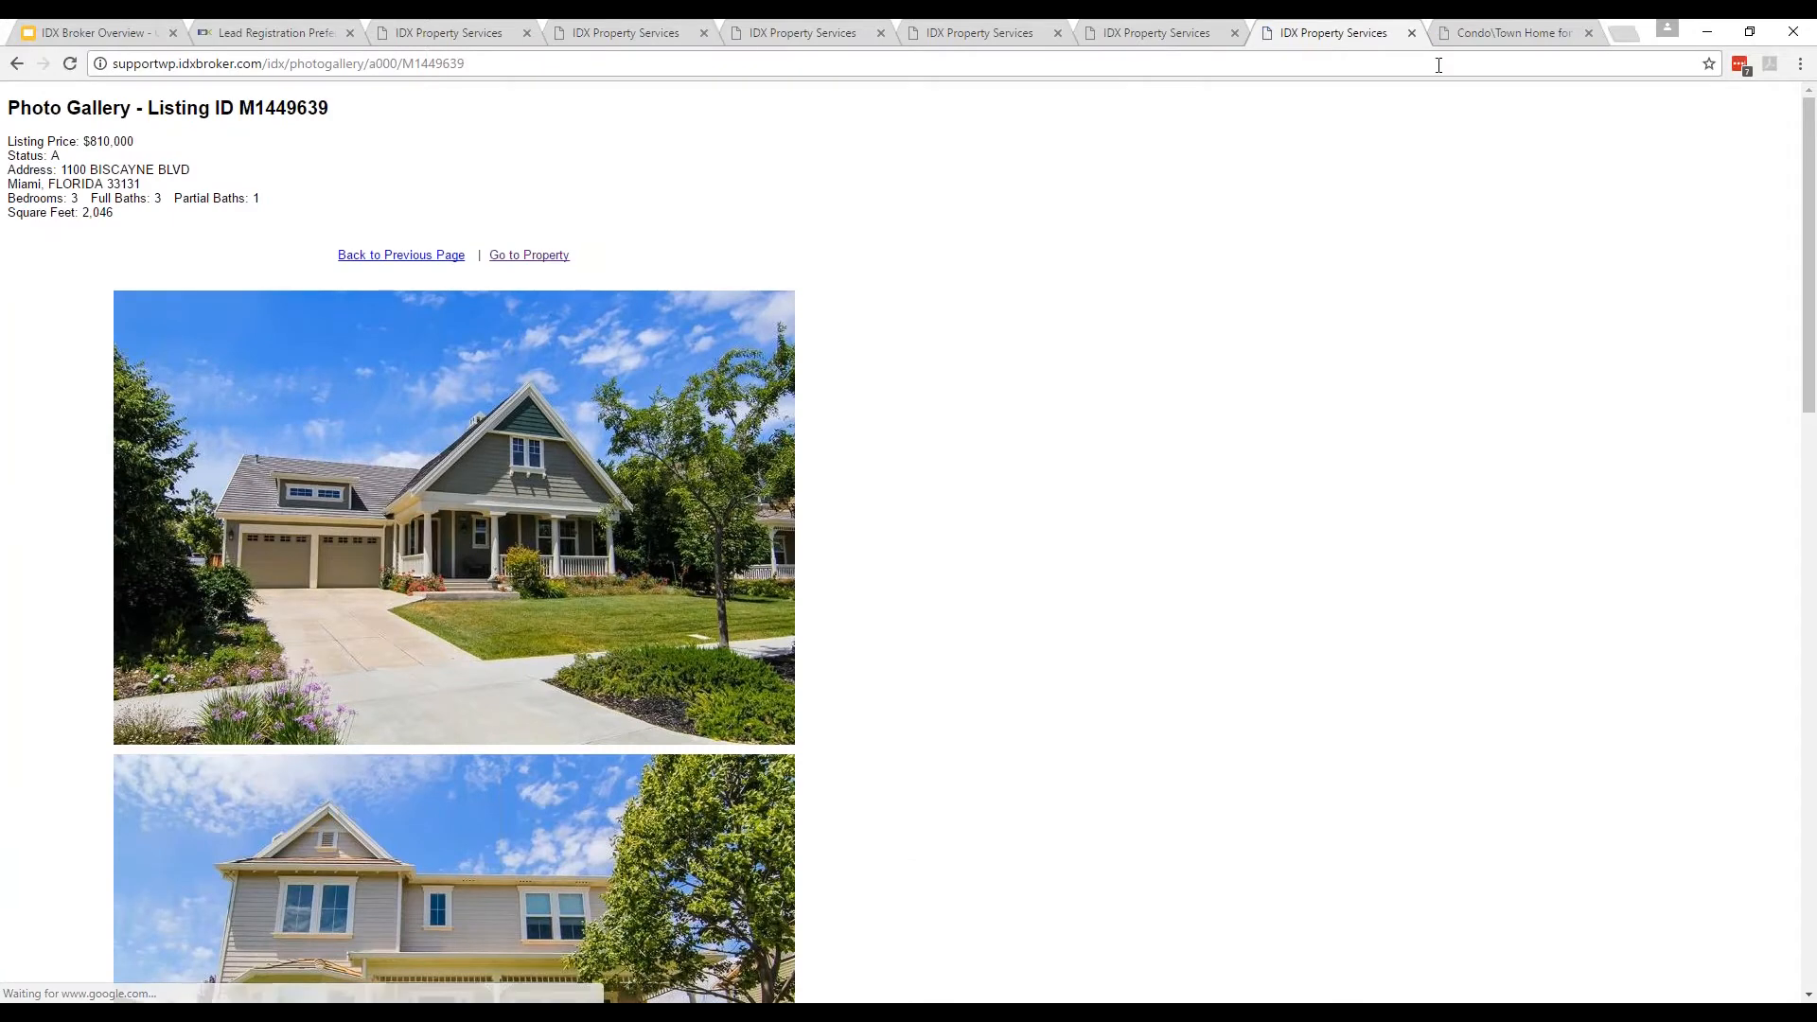
left_click(1486, 36)
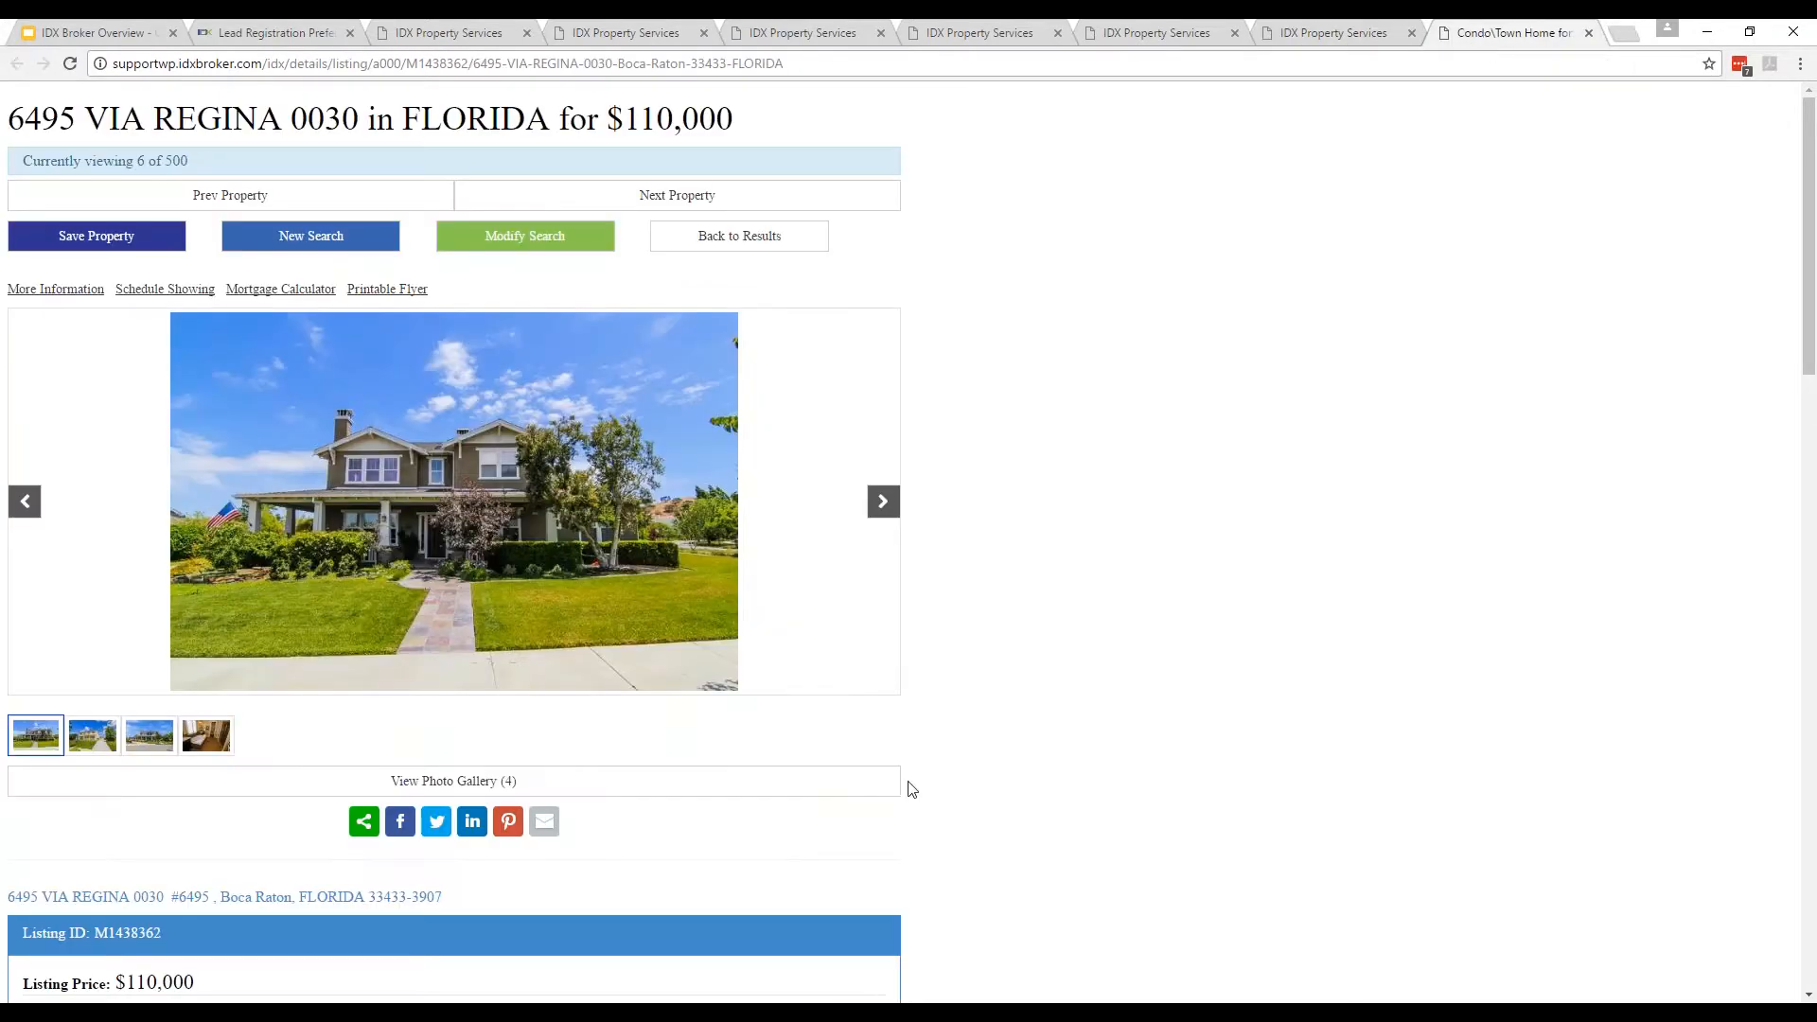
left_click(492, 782)
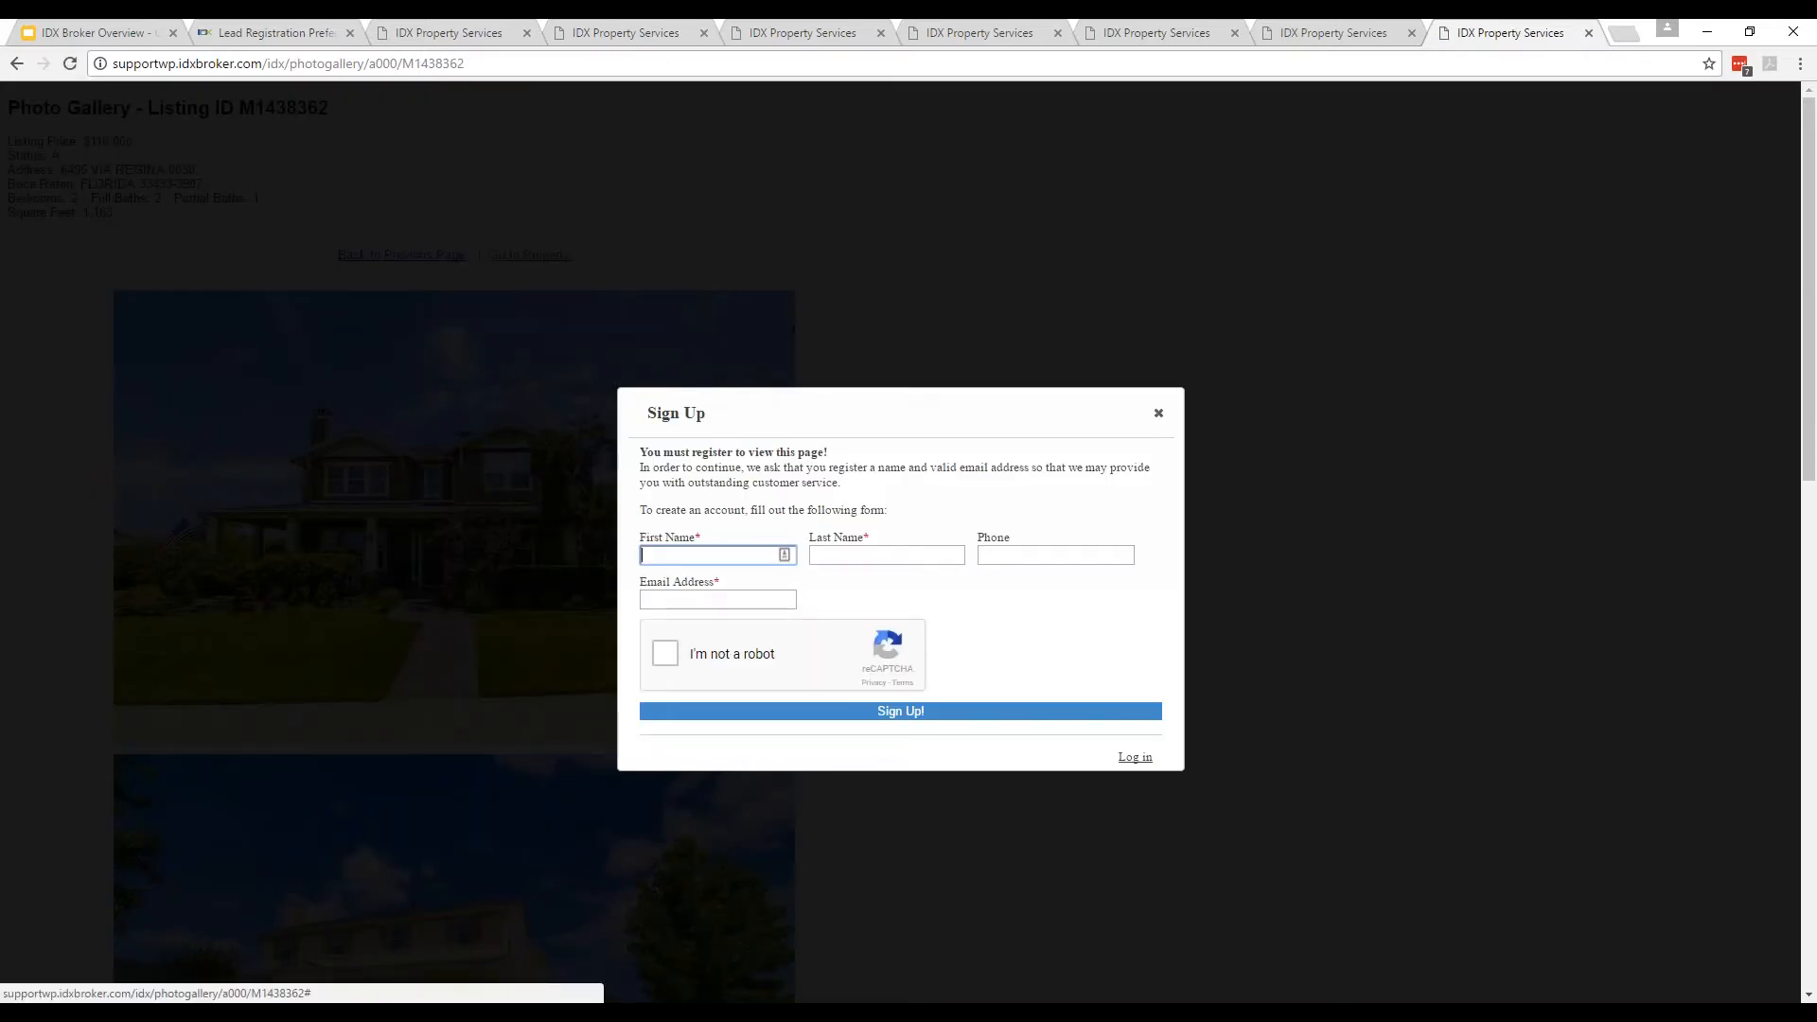
left_click(1159, 414)
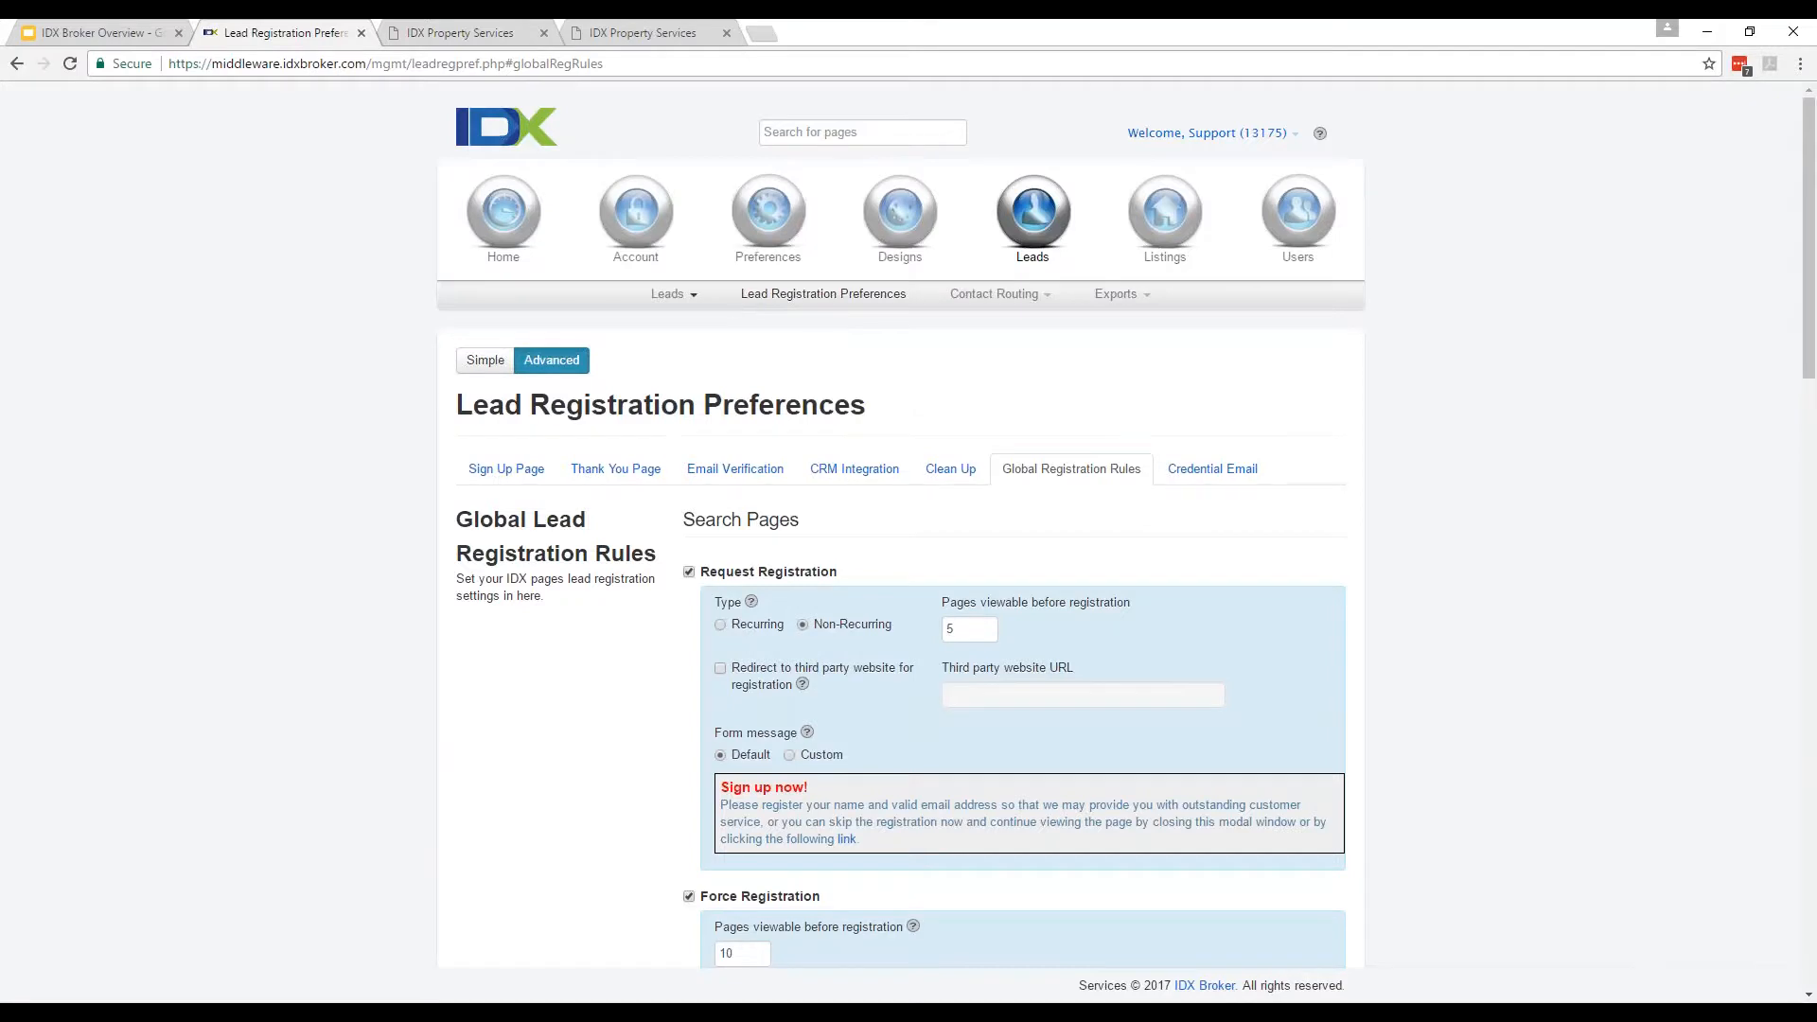
Open Leads > Manage and scroll to the table of six verified leads with saved searches.
mouse_move(674, 295)
left_click(670, 326)
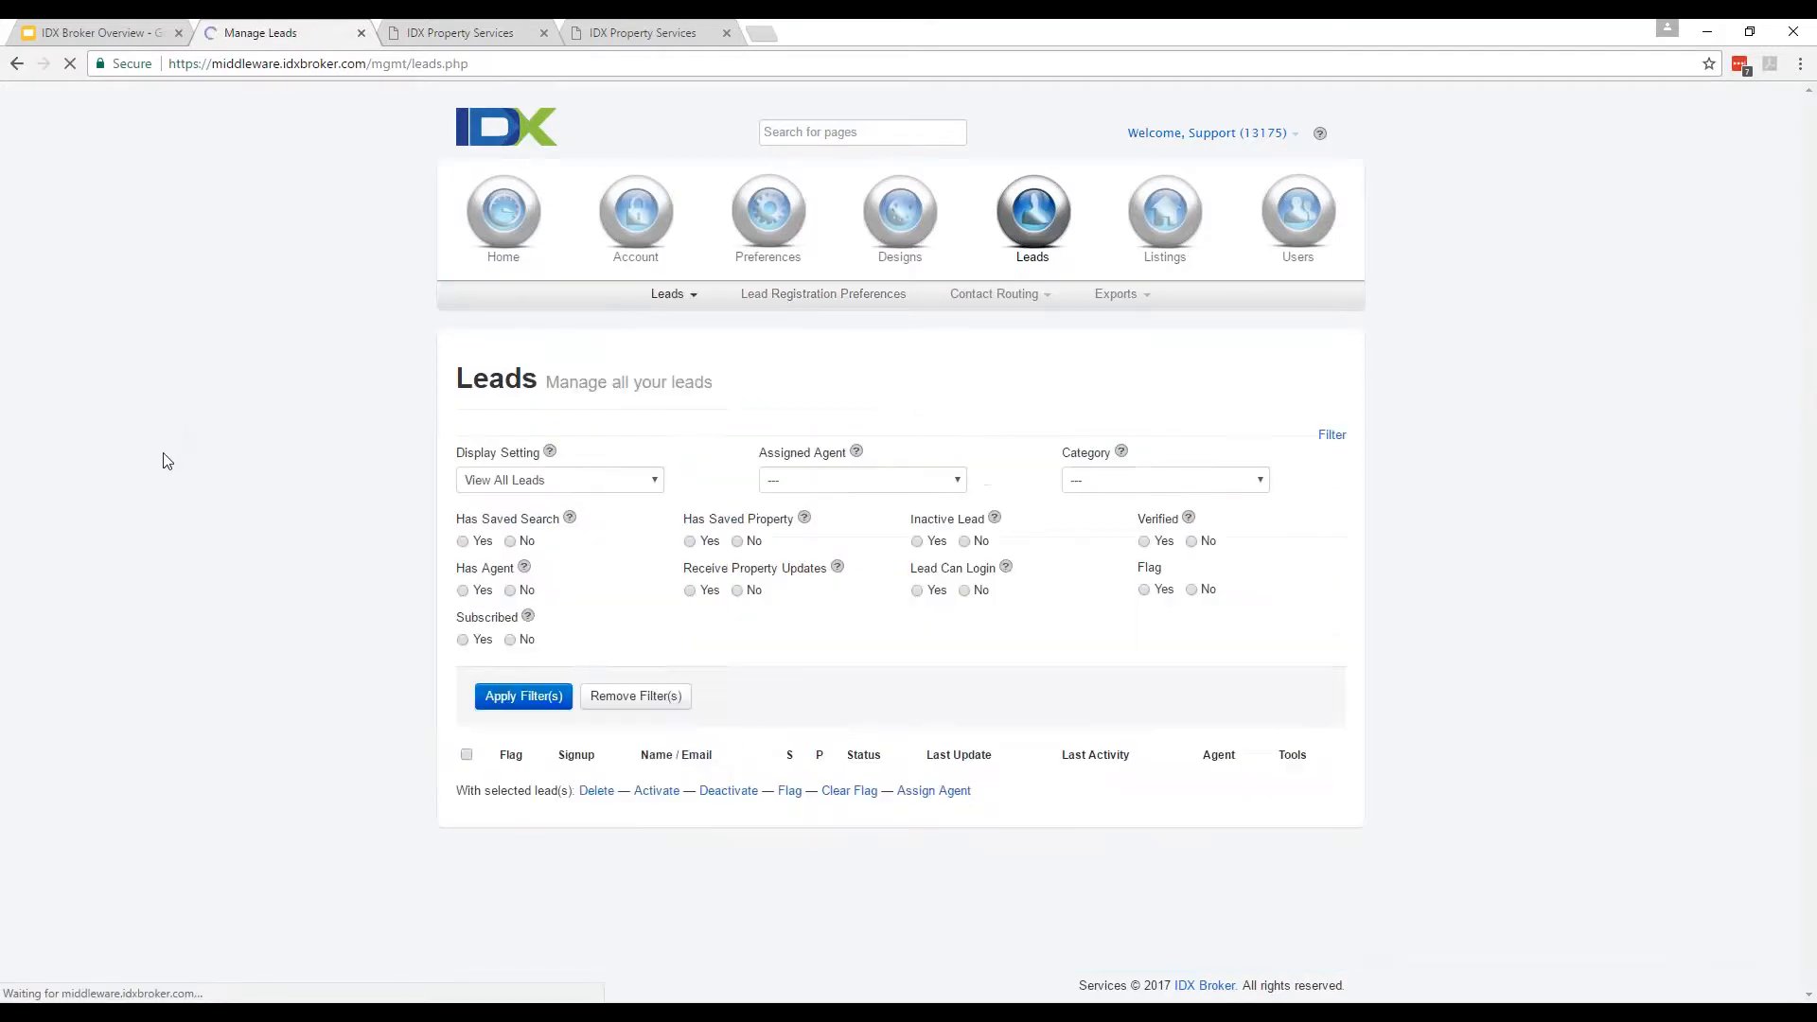
scroll(576, 586, "down", 3)
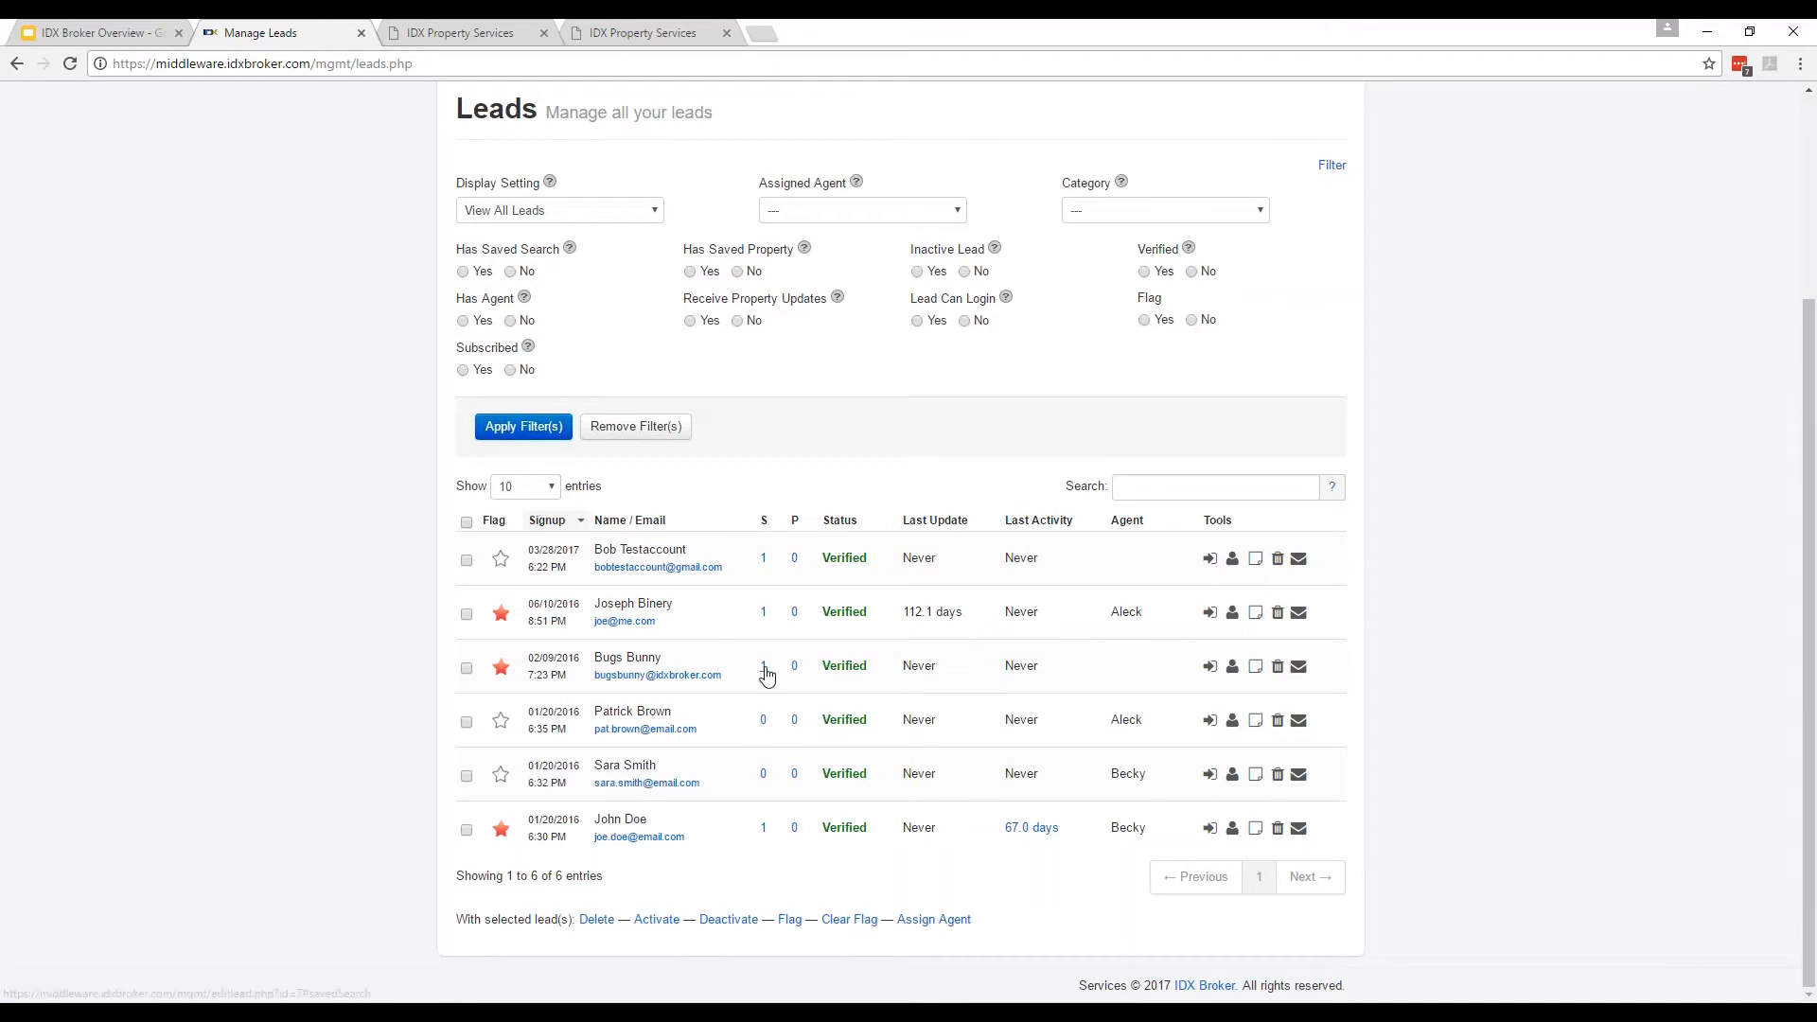
left_click(763, 721)
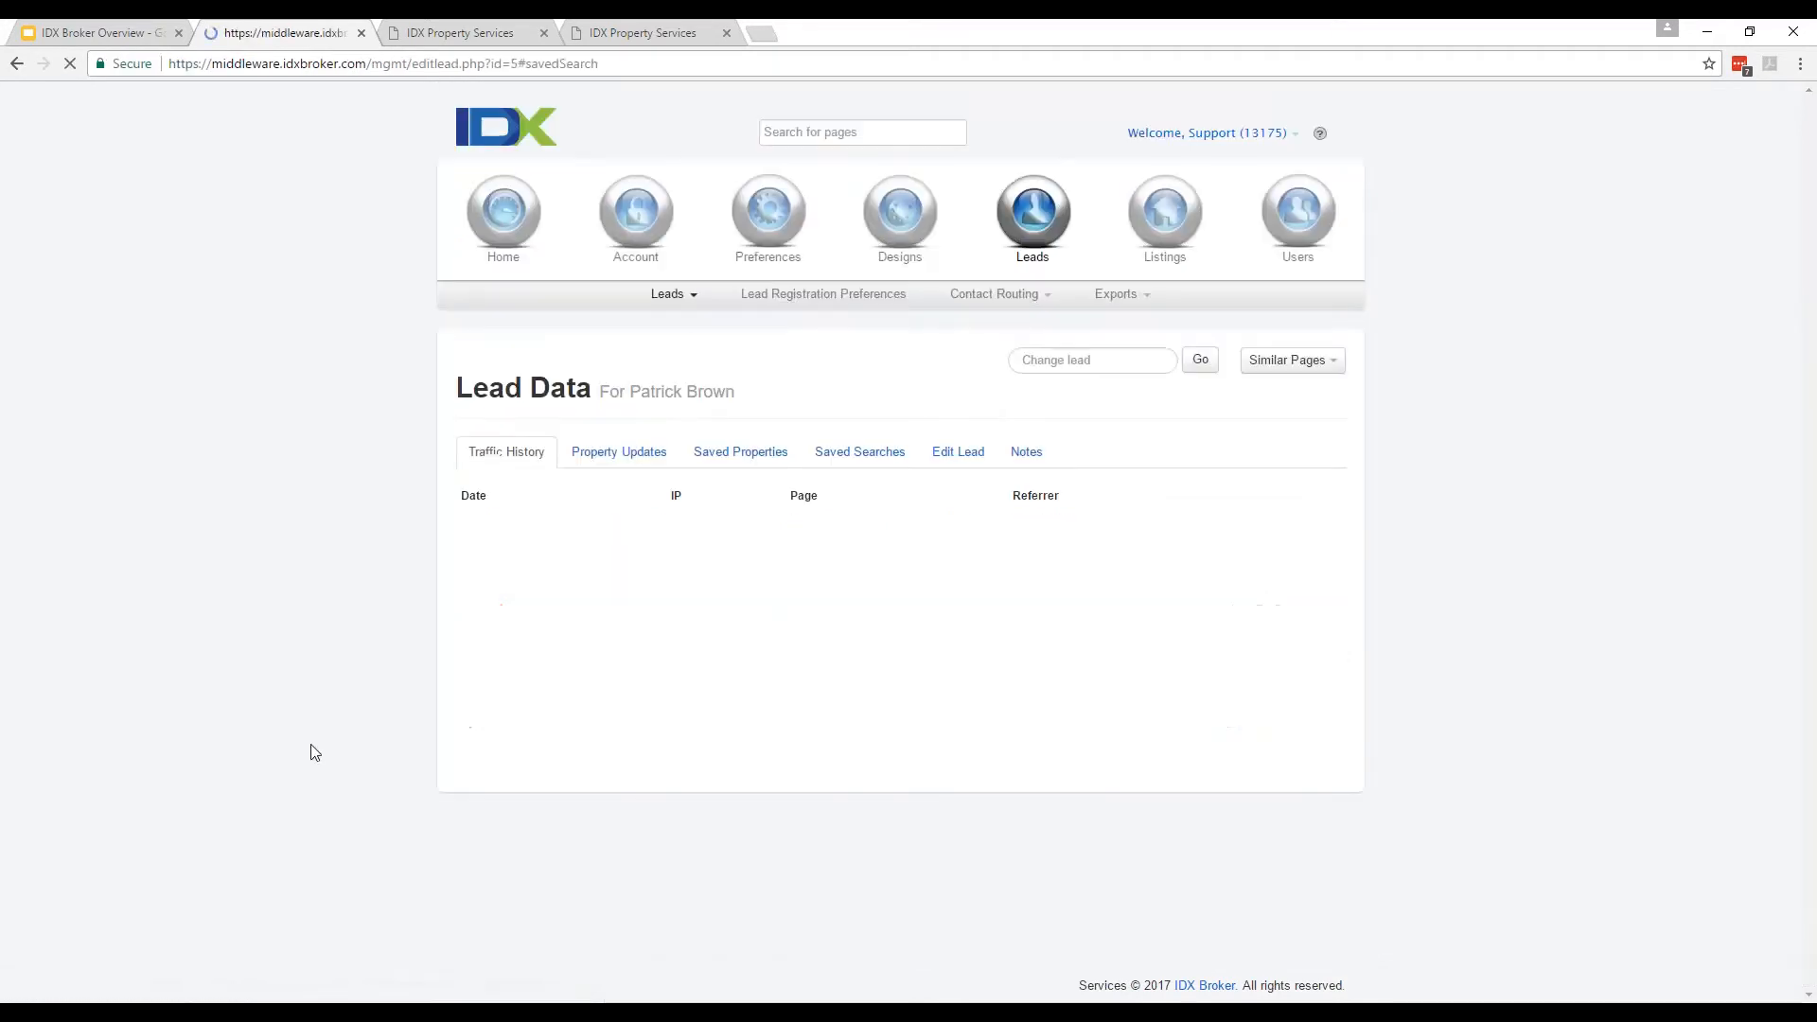
left_click(796, 573)
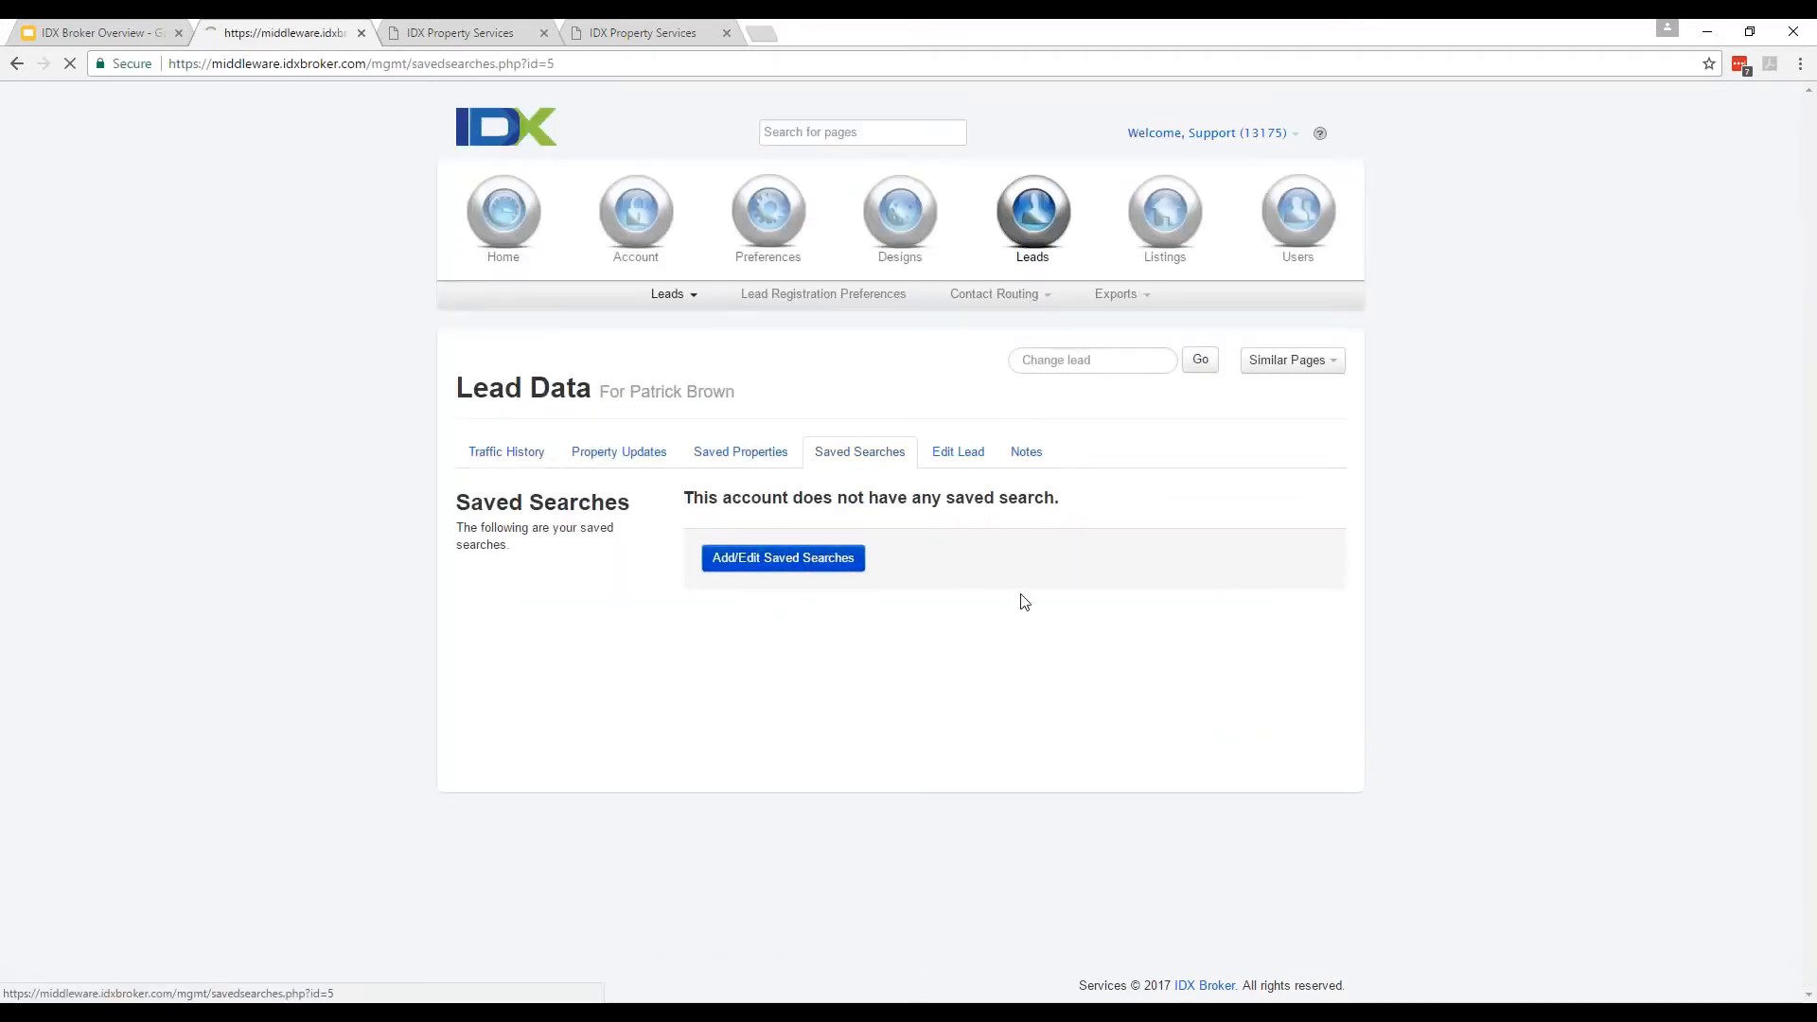
left_click(643, 524)
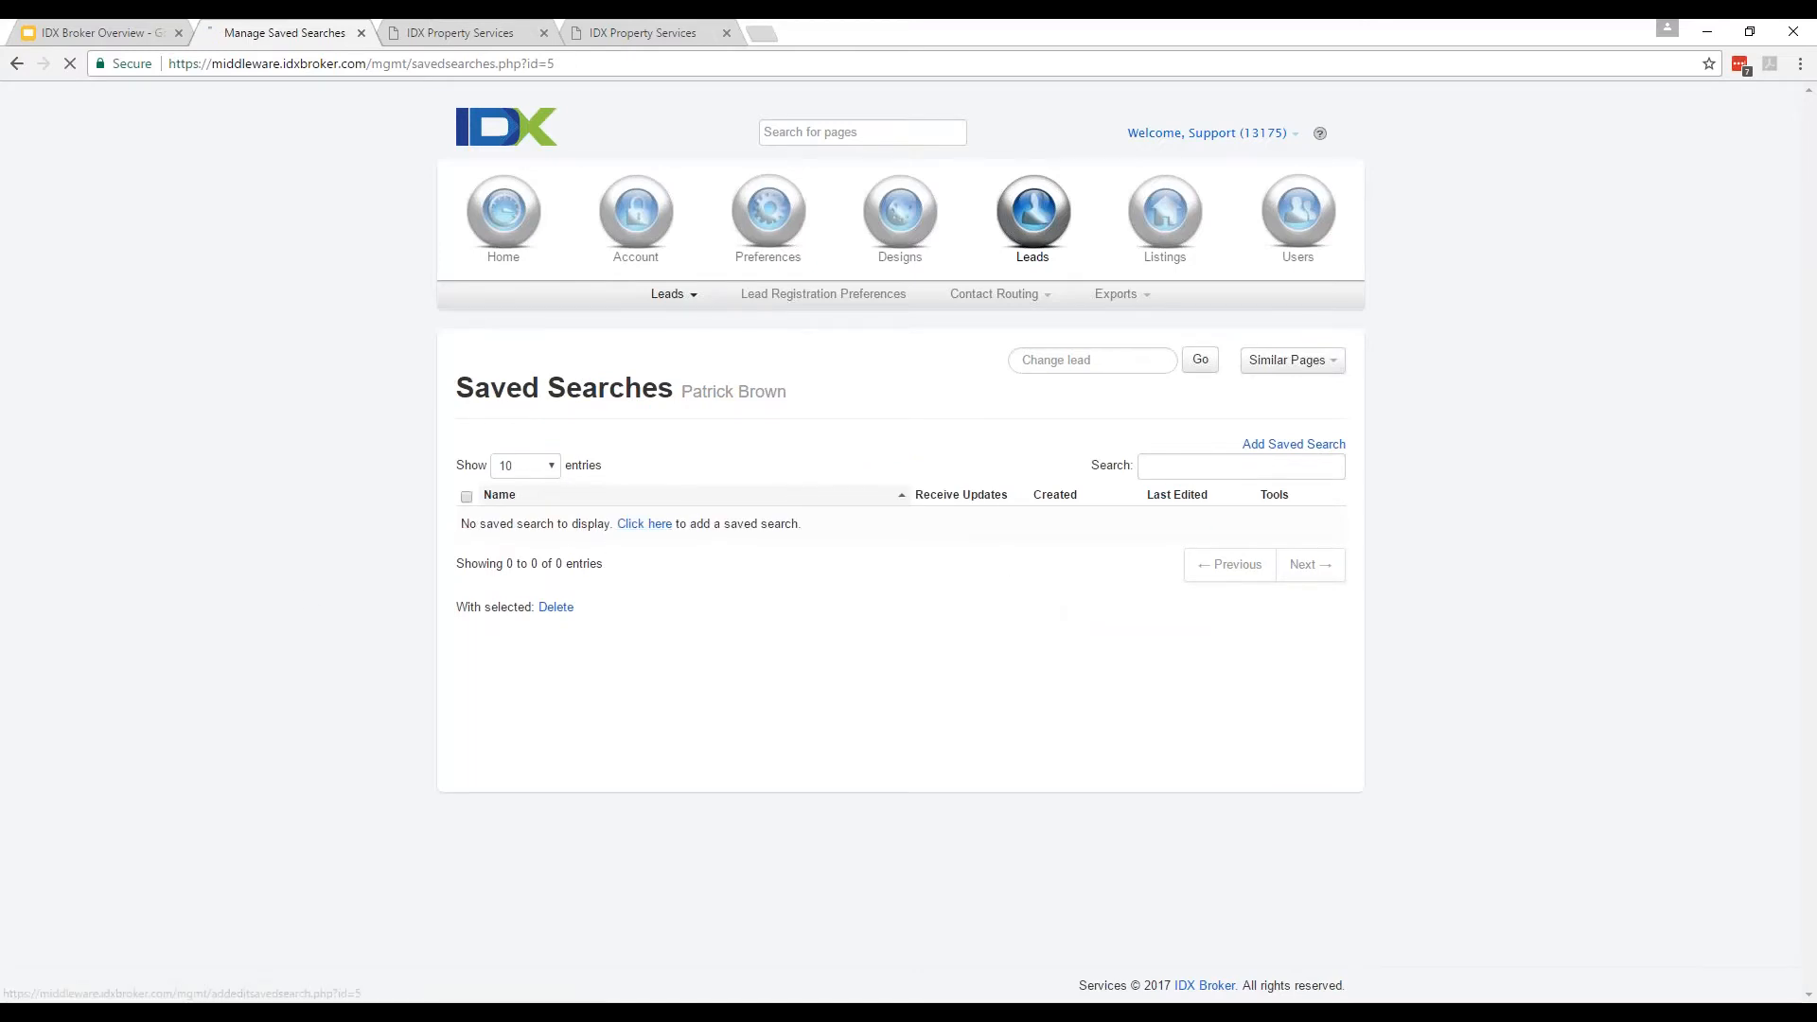
left_click(733, 503)
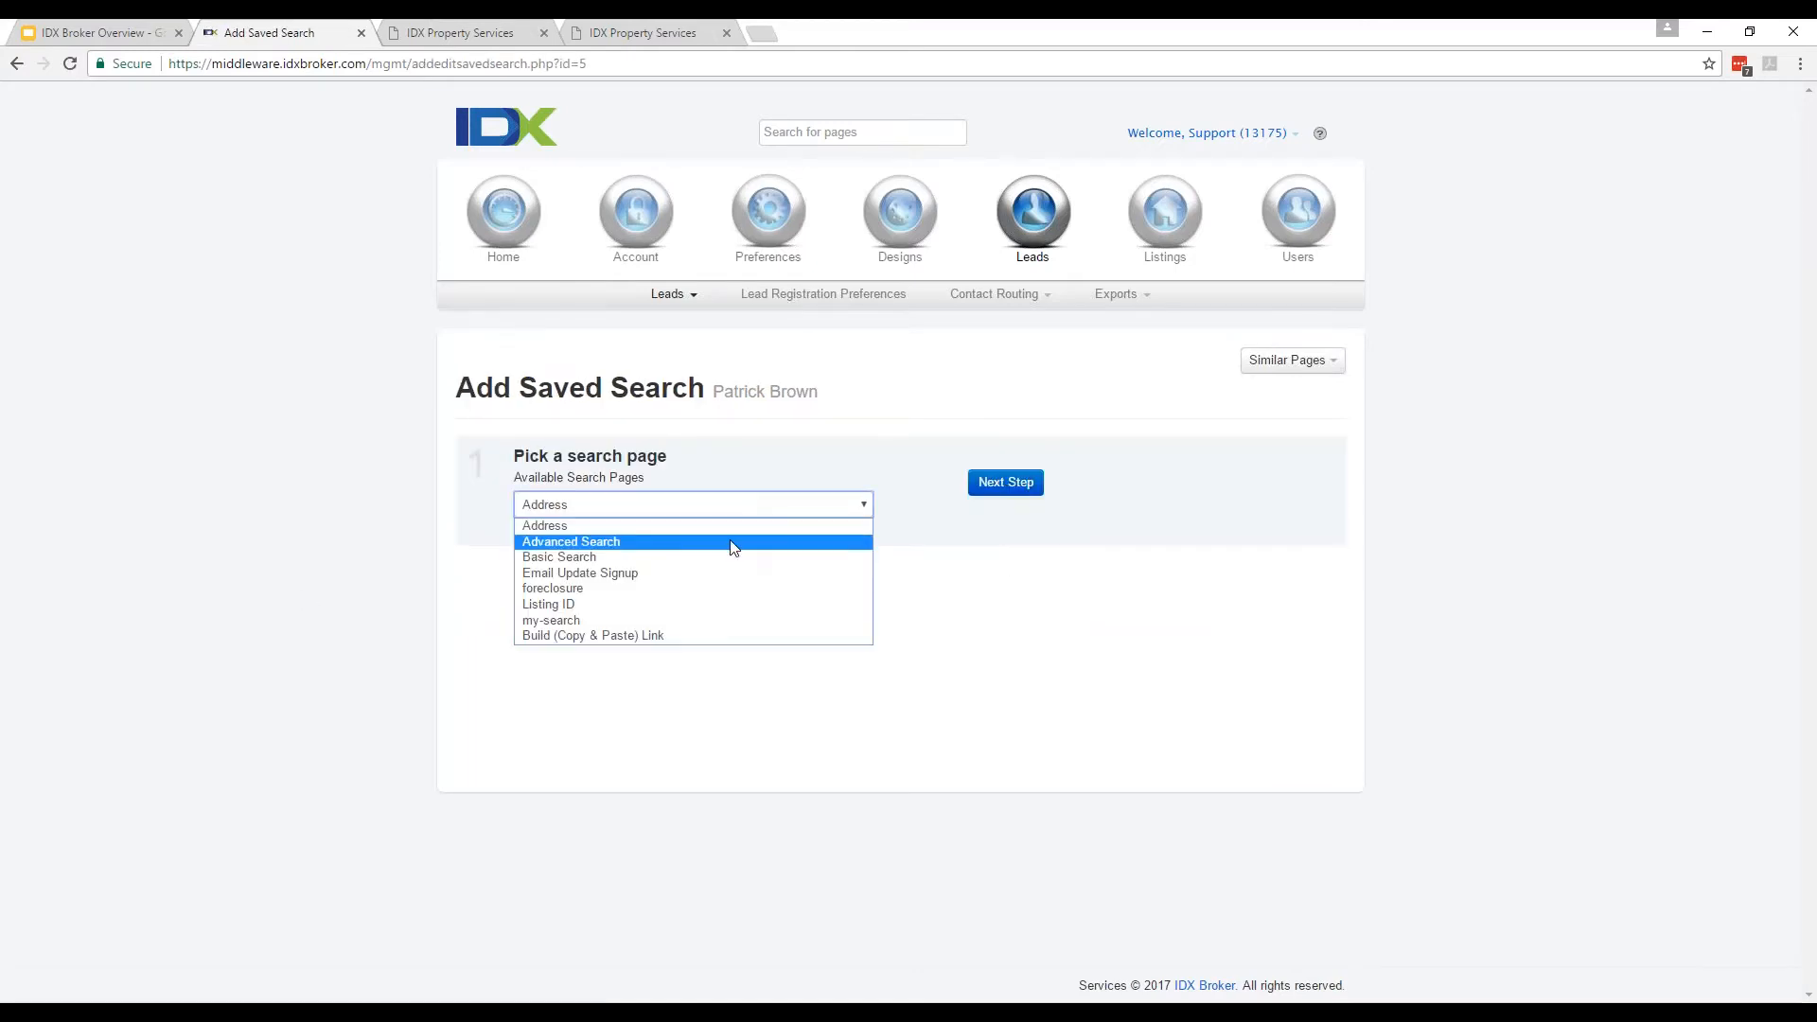
left_click(730, 541)
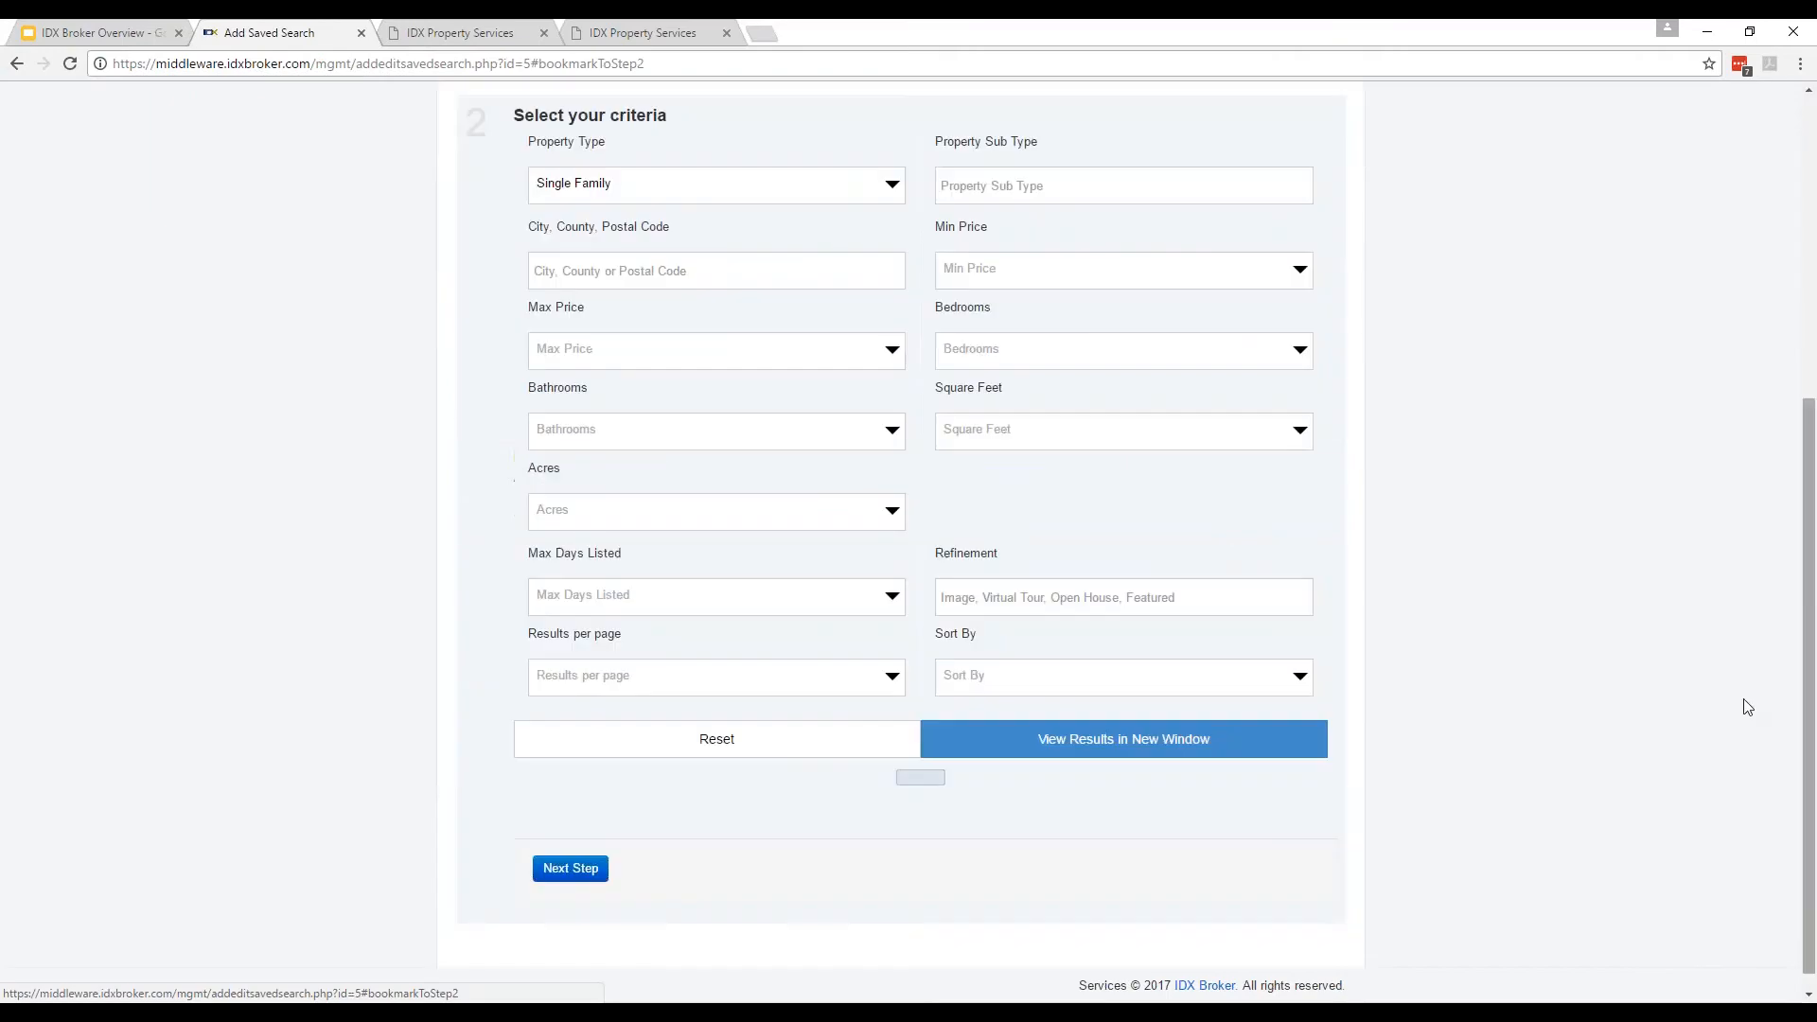
scroll(1695, 713, "down", 8)
scroll(1684, 744, "up", 10)
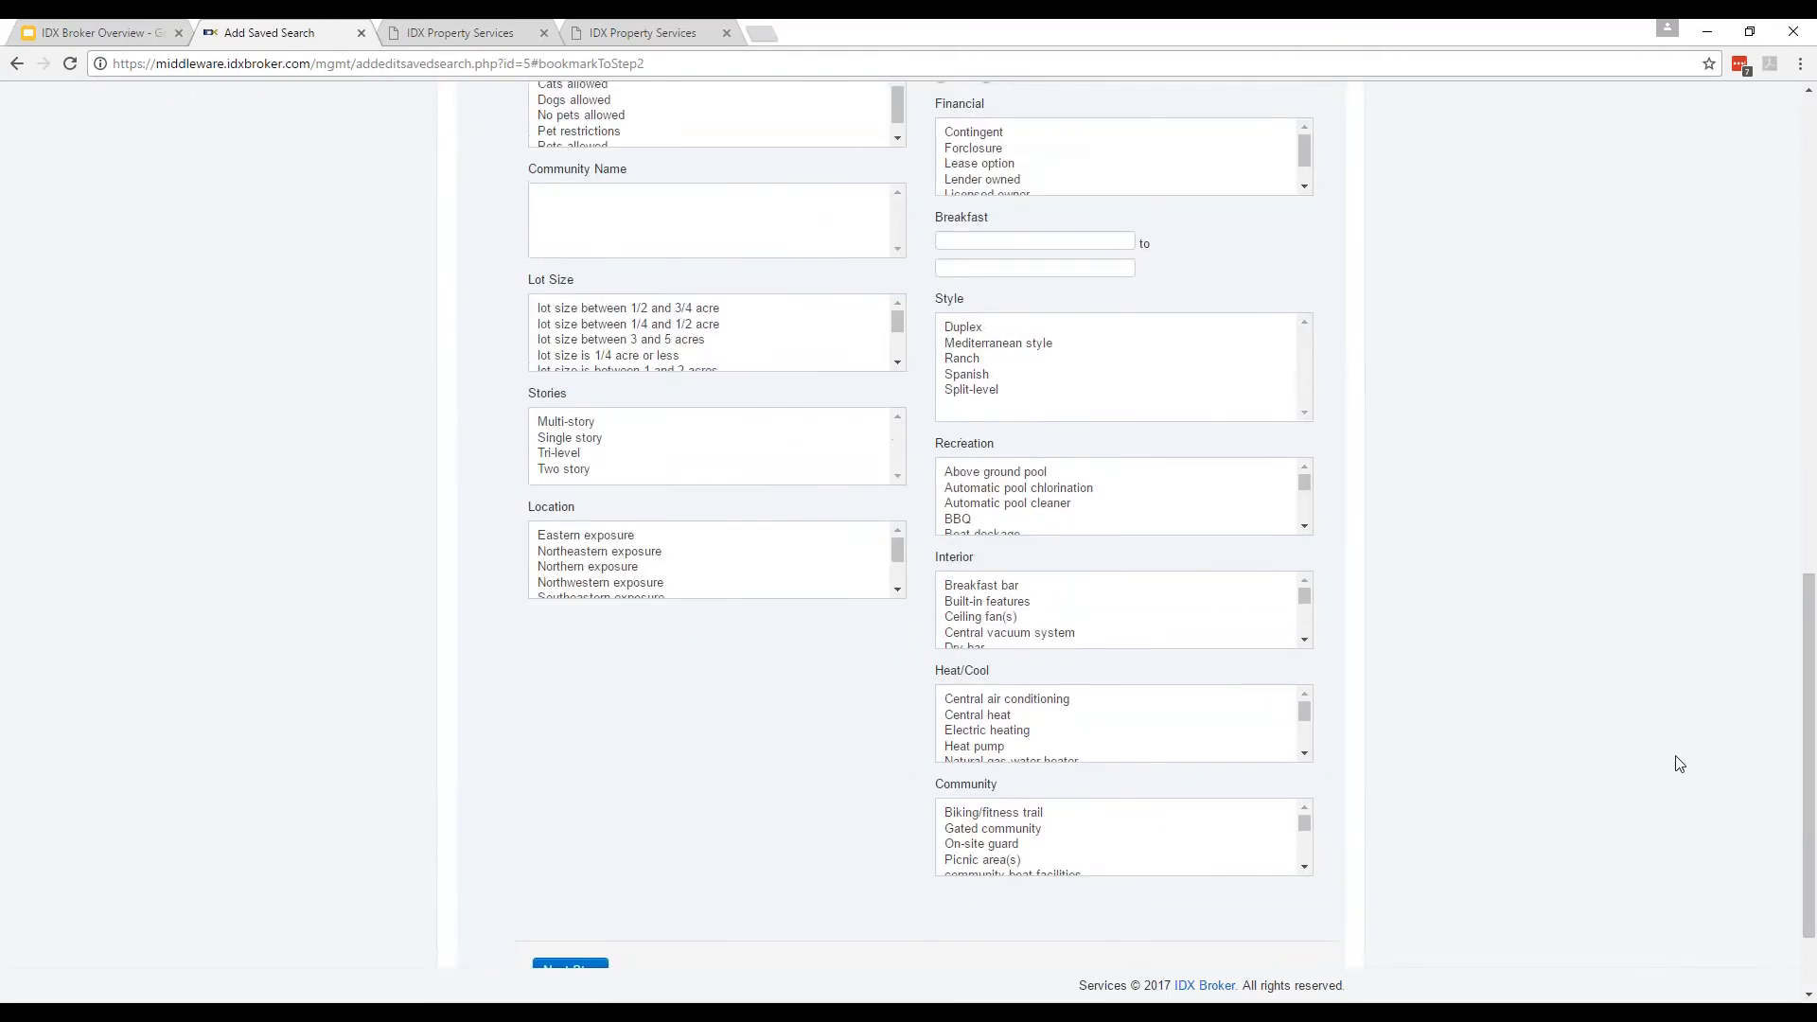
left_click(673, 320)
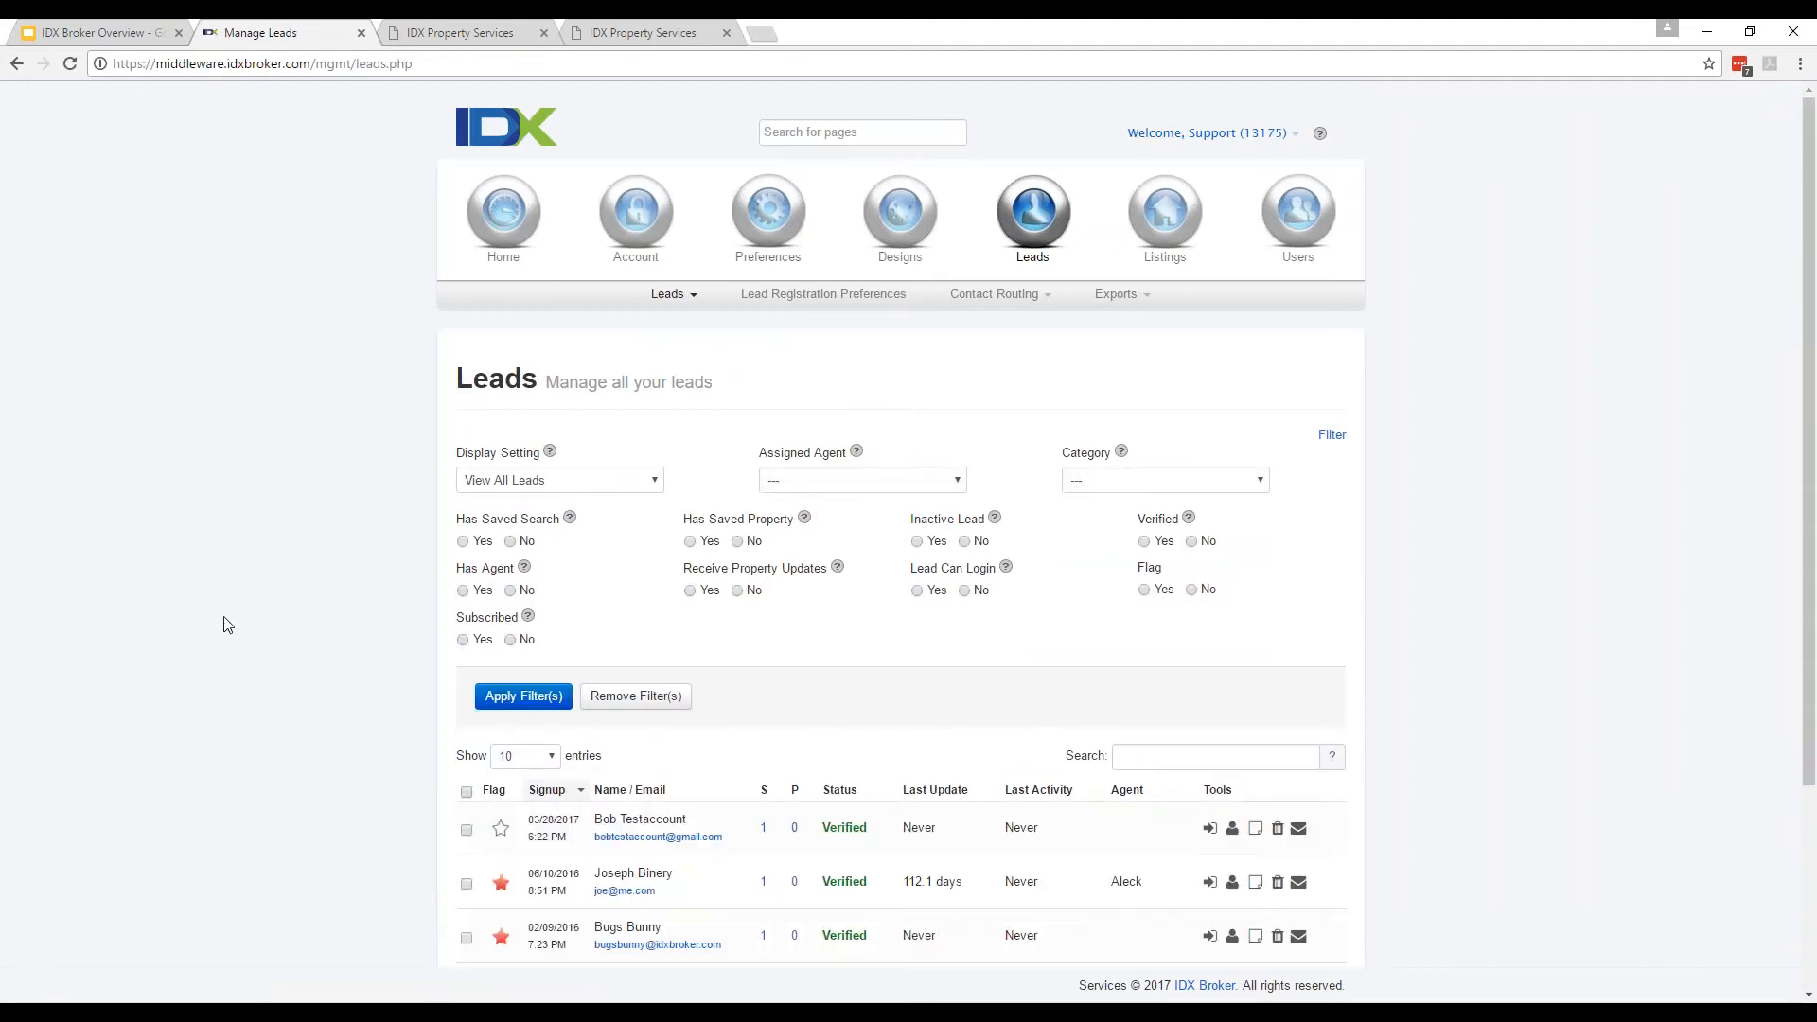